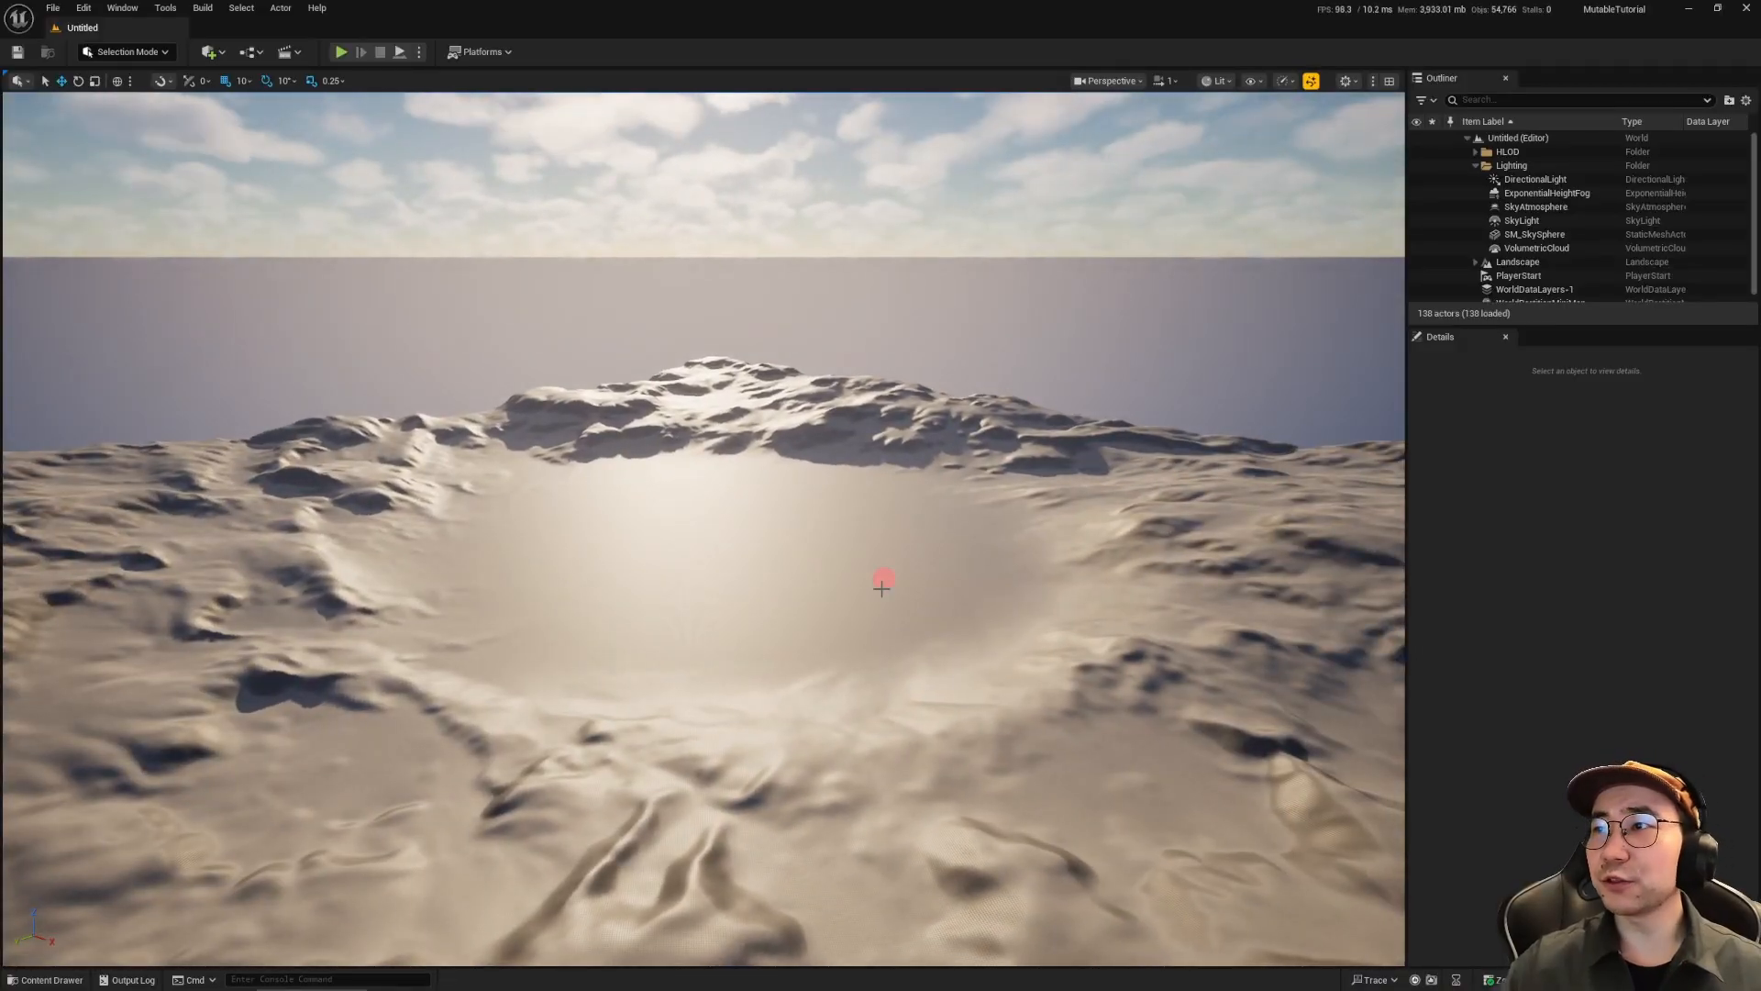
# Step: Open the Widget Reflector, set the editor's application scale to 1.7, and close it
pyautogui.hotkey('ctrl', 'shift', 'w')
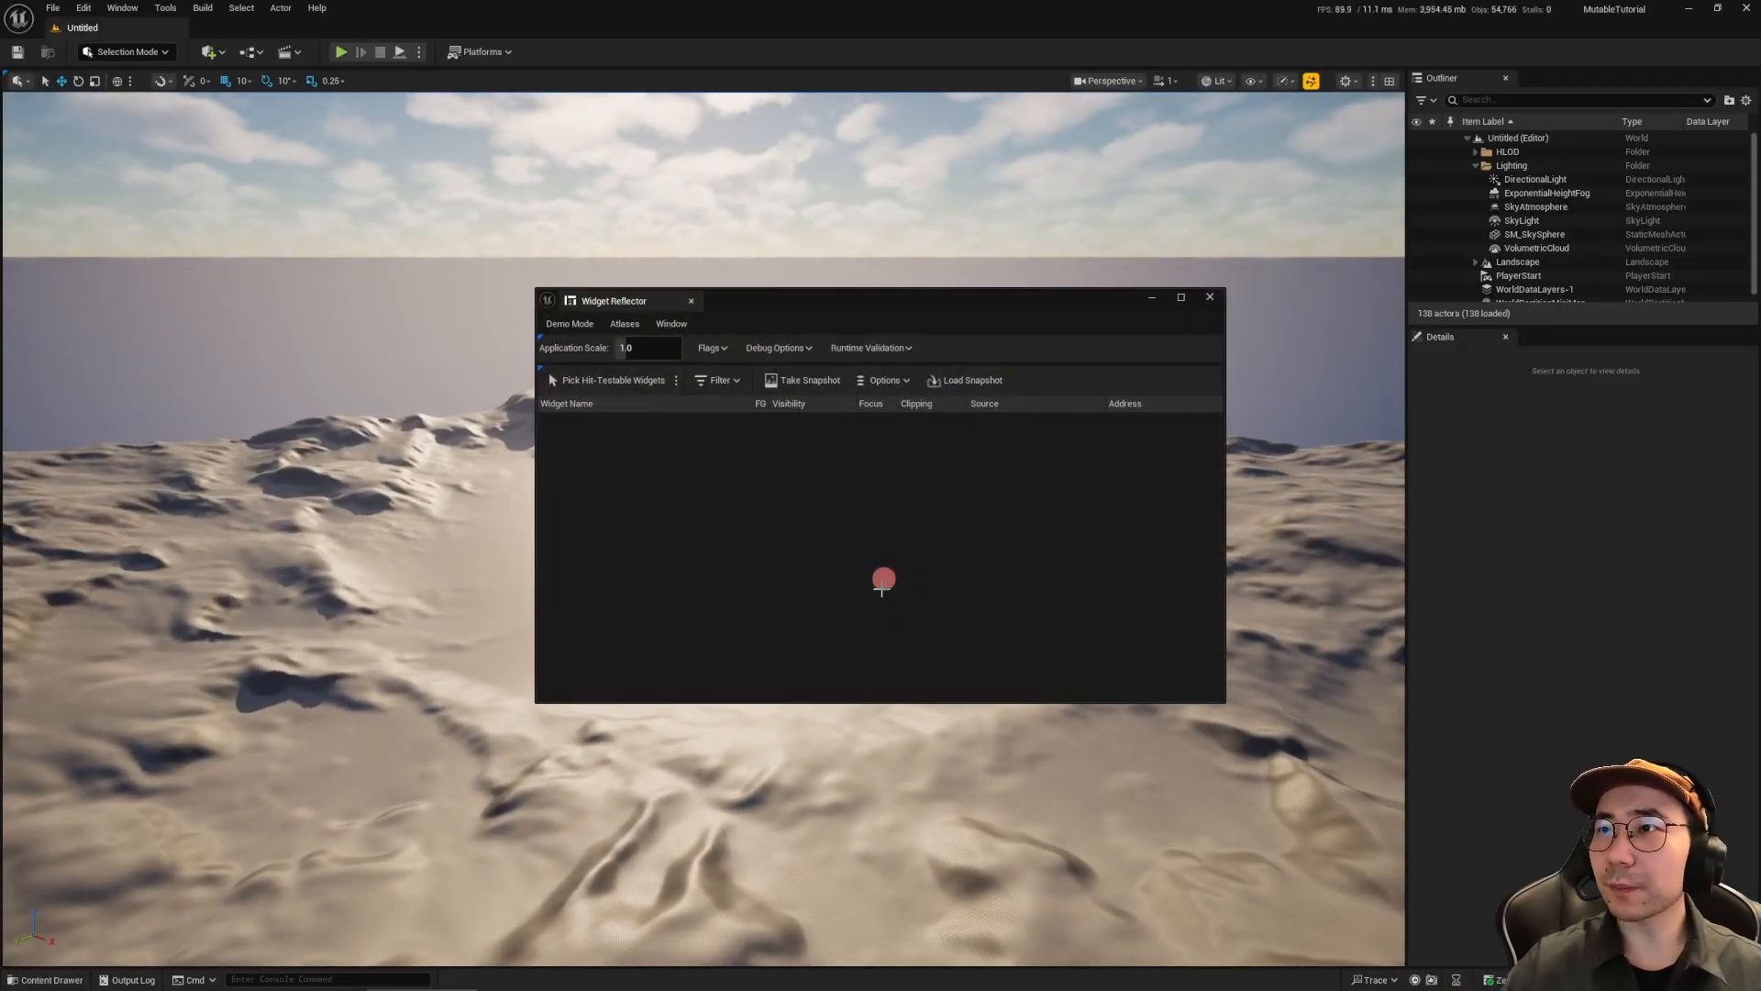
pyautogui.click(650, 347)
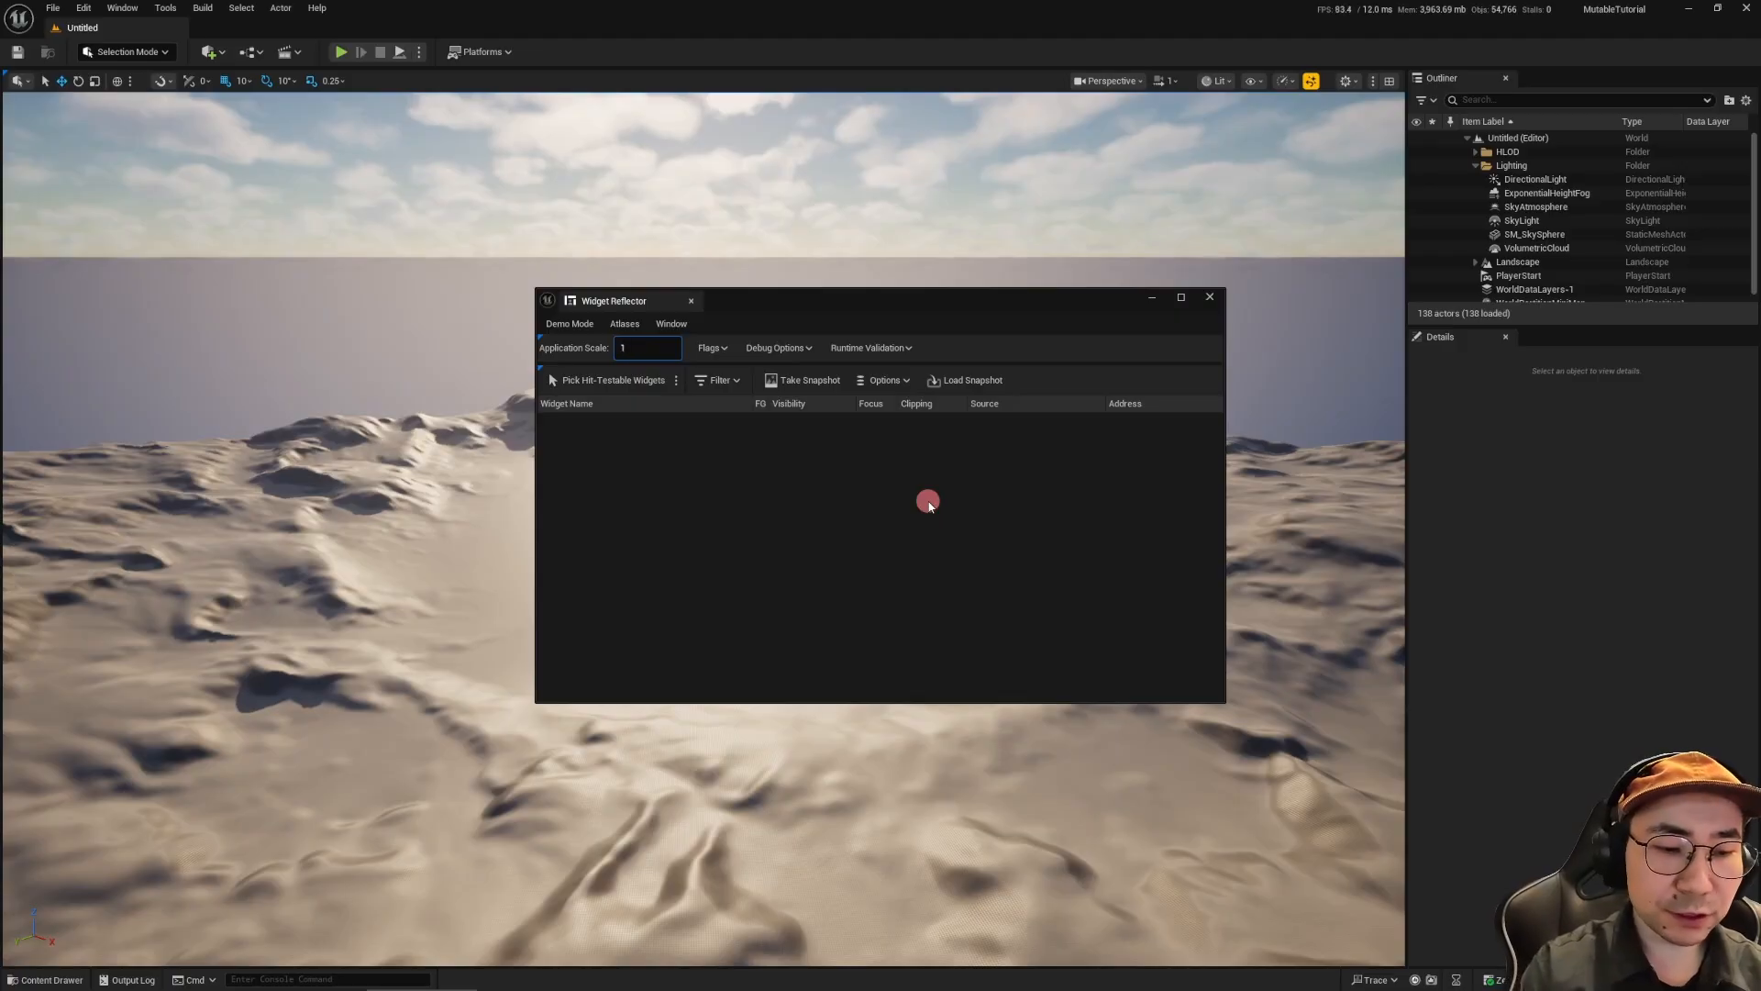
pyautogui.write('1.7')
pyautogui.press('Return')
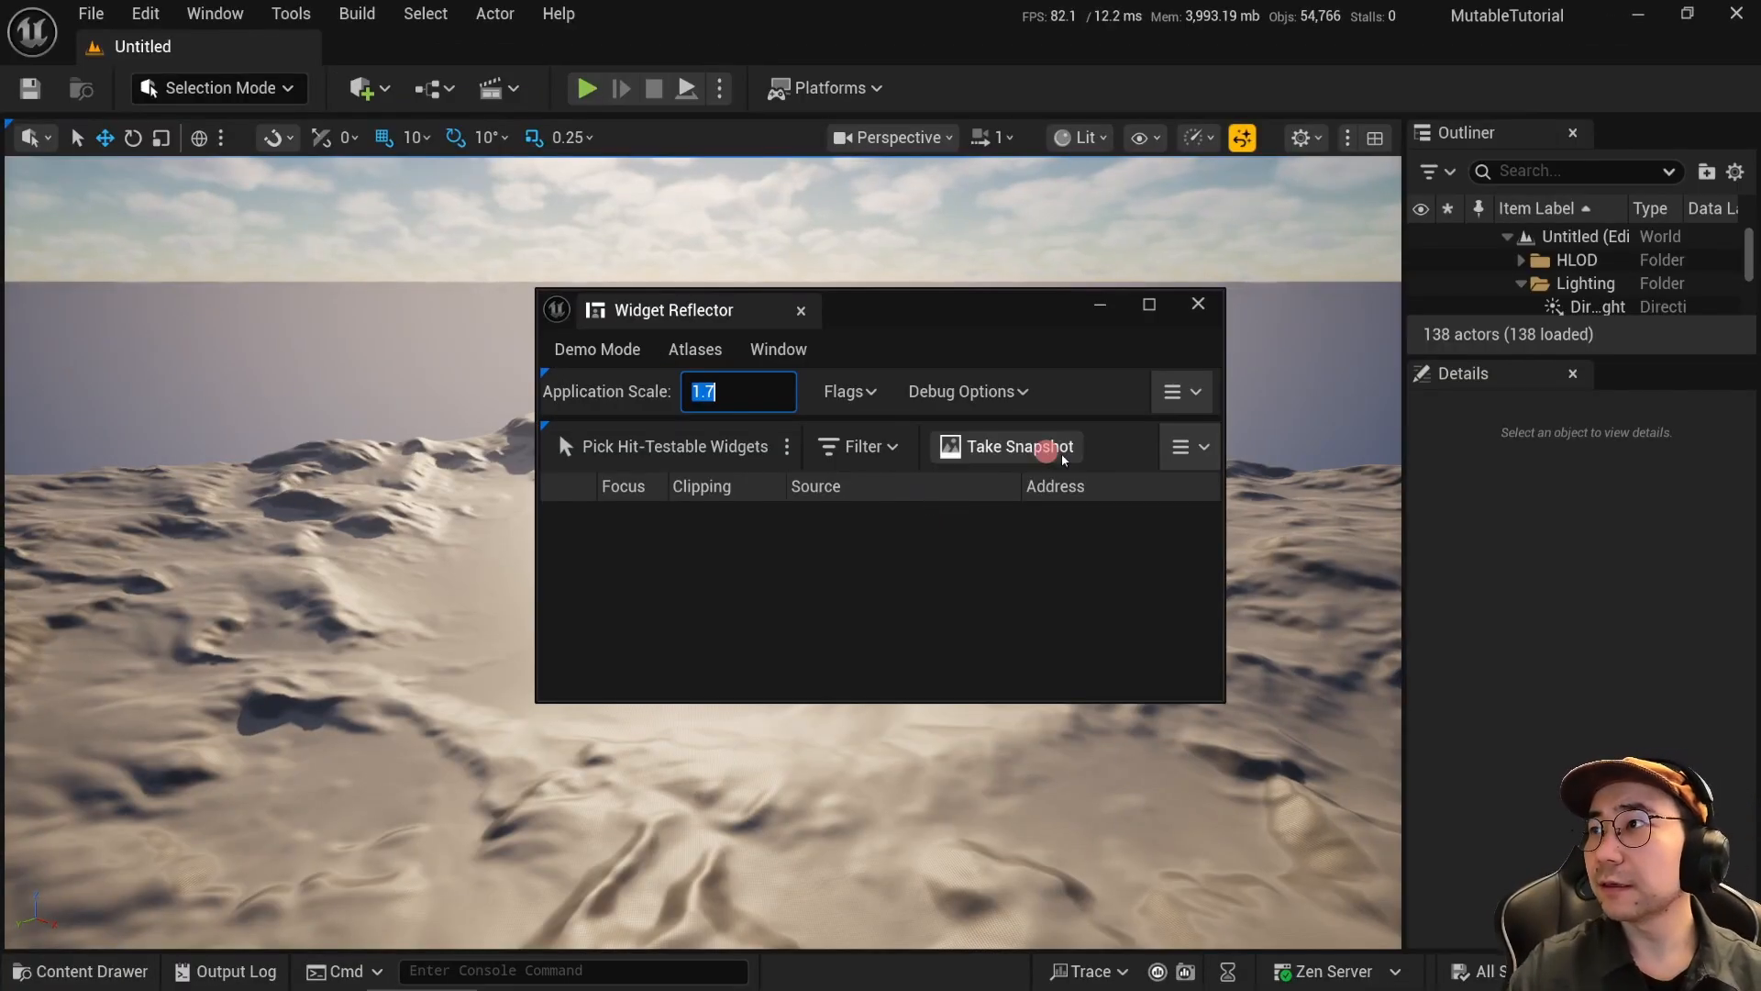
pyautogui.click(1198, 303)
# Step: Find the Mutable plugin among the project's plugins and enable it, accepting its beta status
pyautogui.click(146, 15)
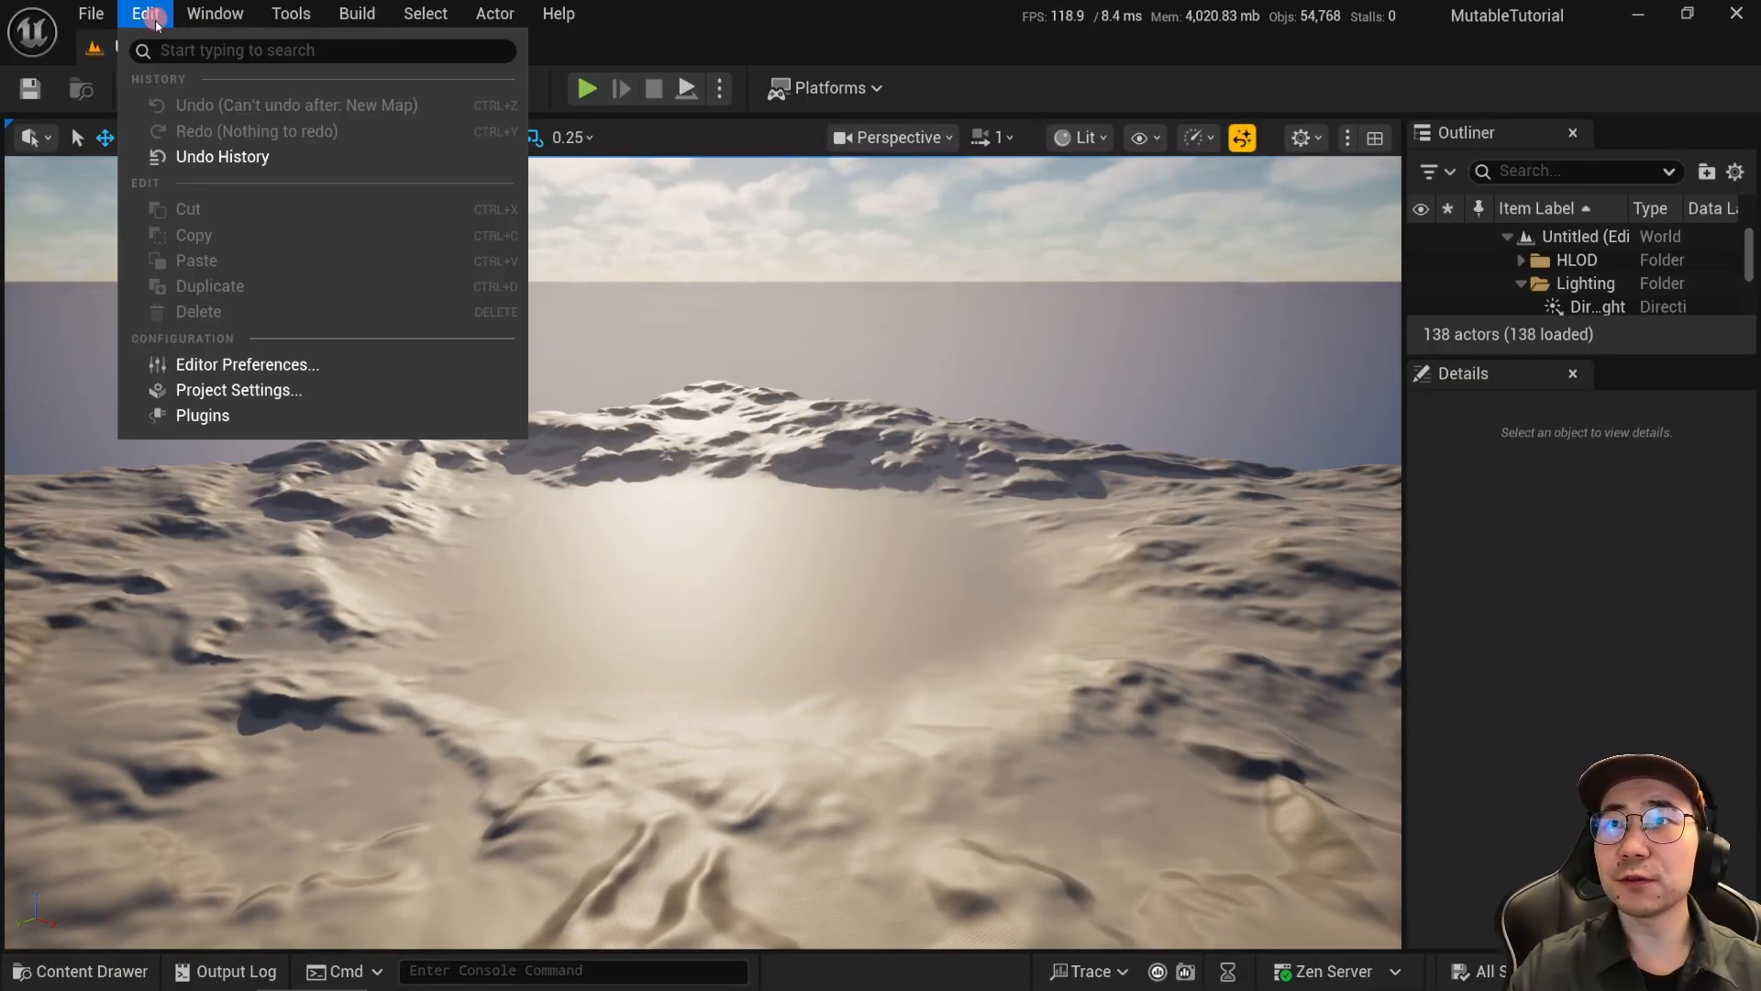
pyautogui.click(244, 412)
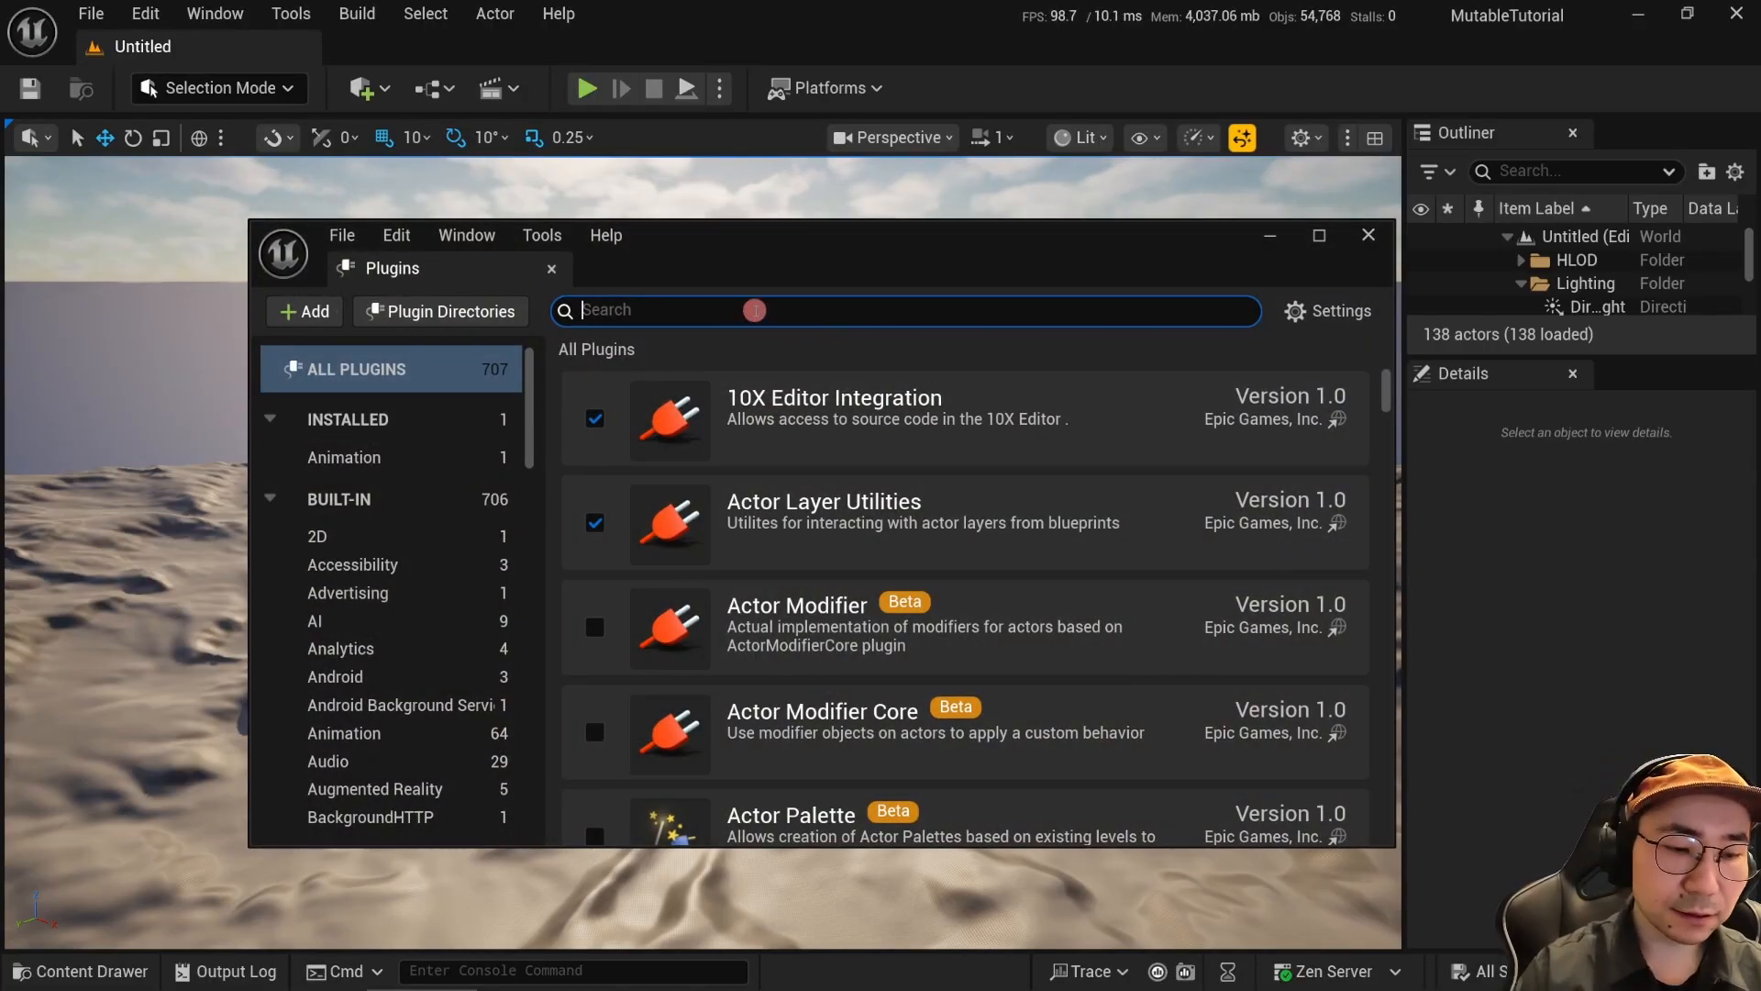
pyautogui.write('mutable')
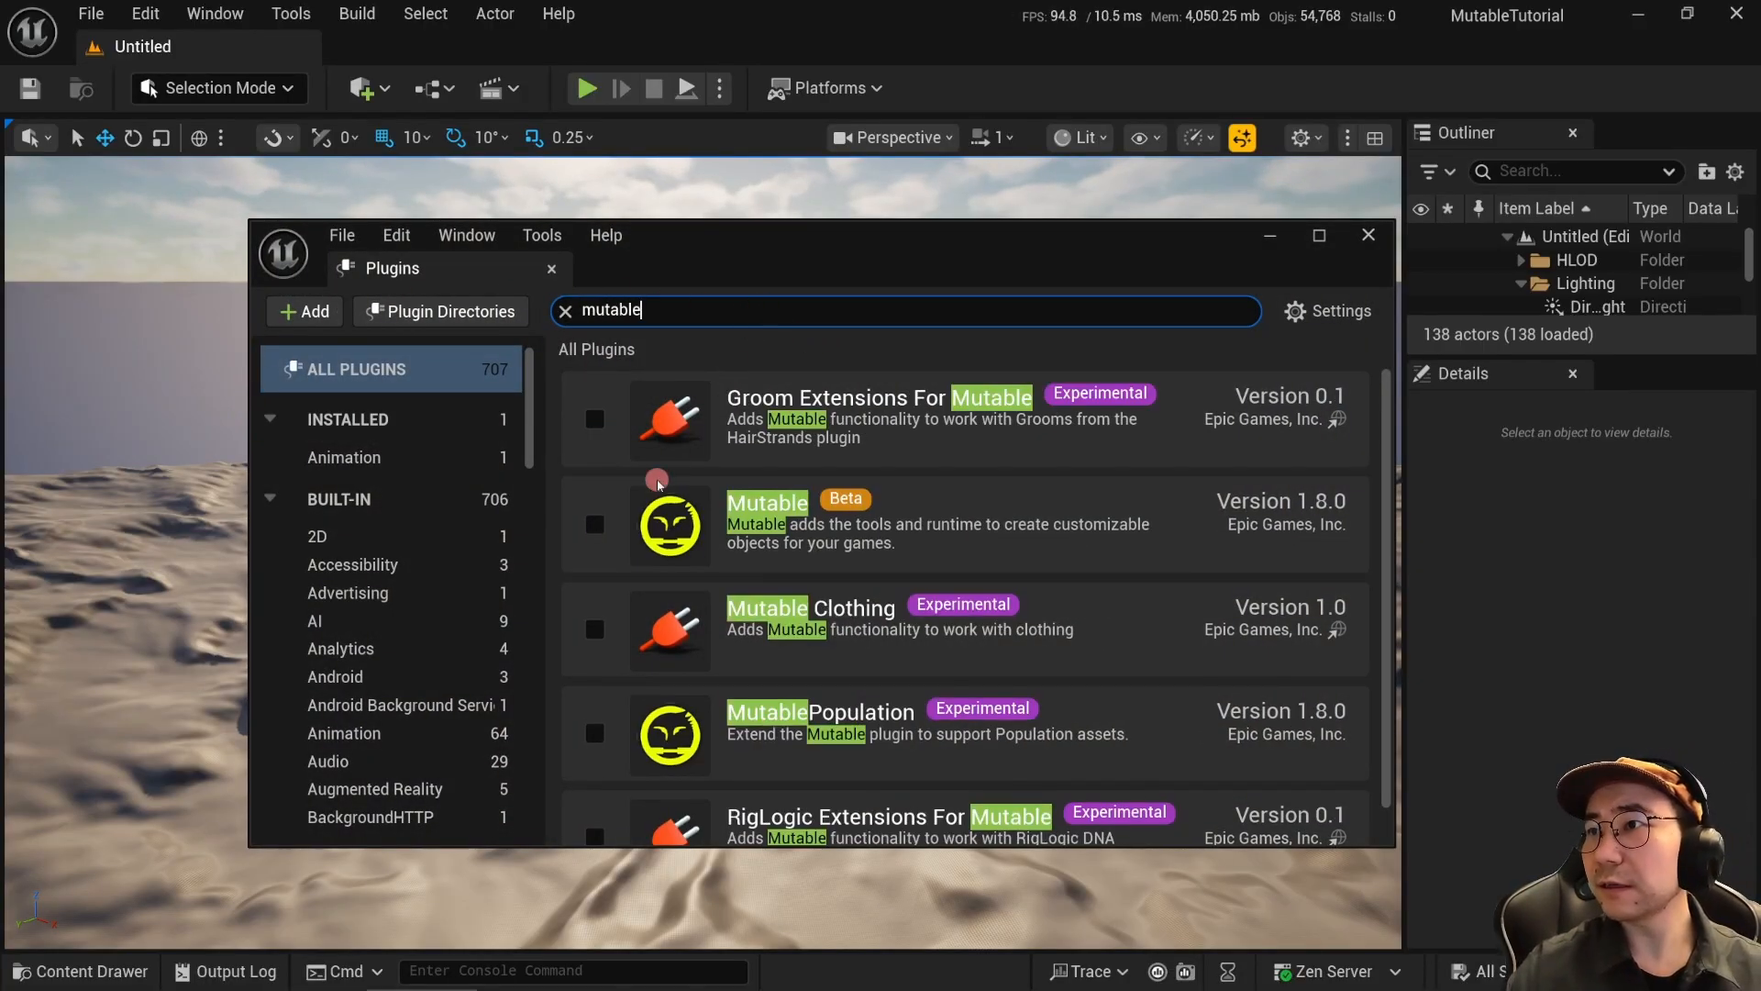
pyautogui.click(596, 518)
pyautogui.click(1067, 569)
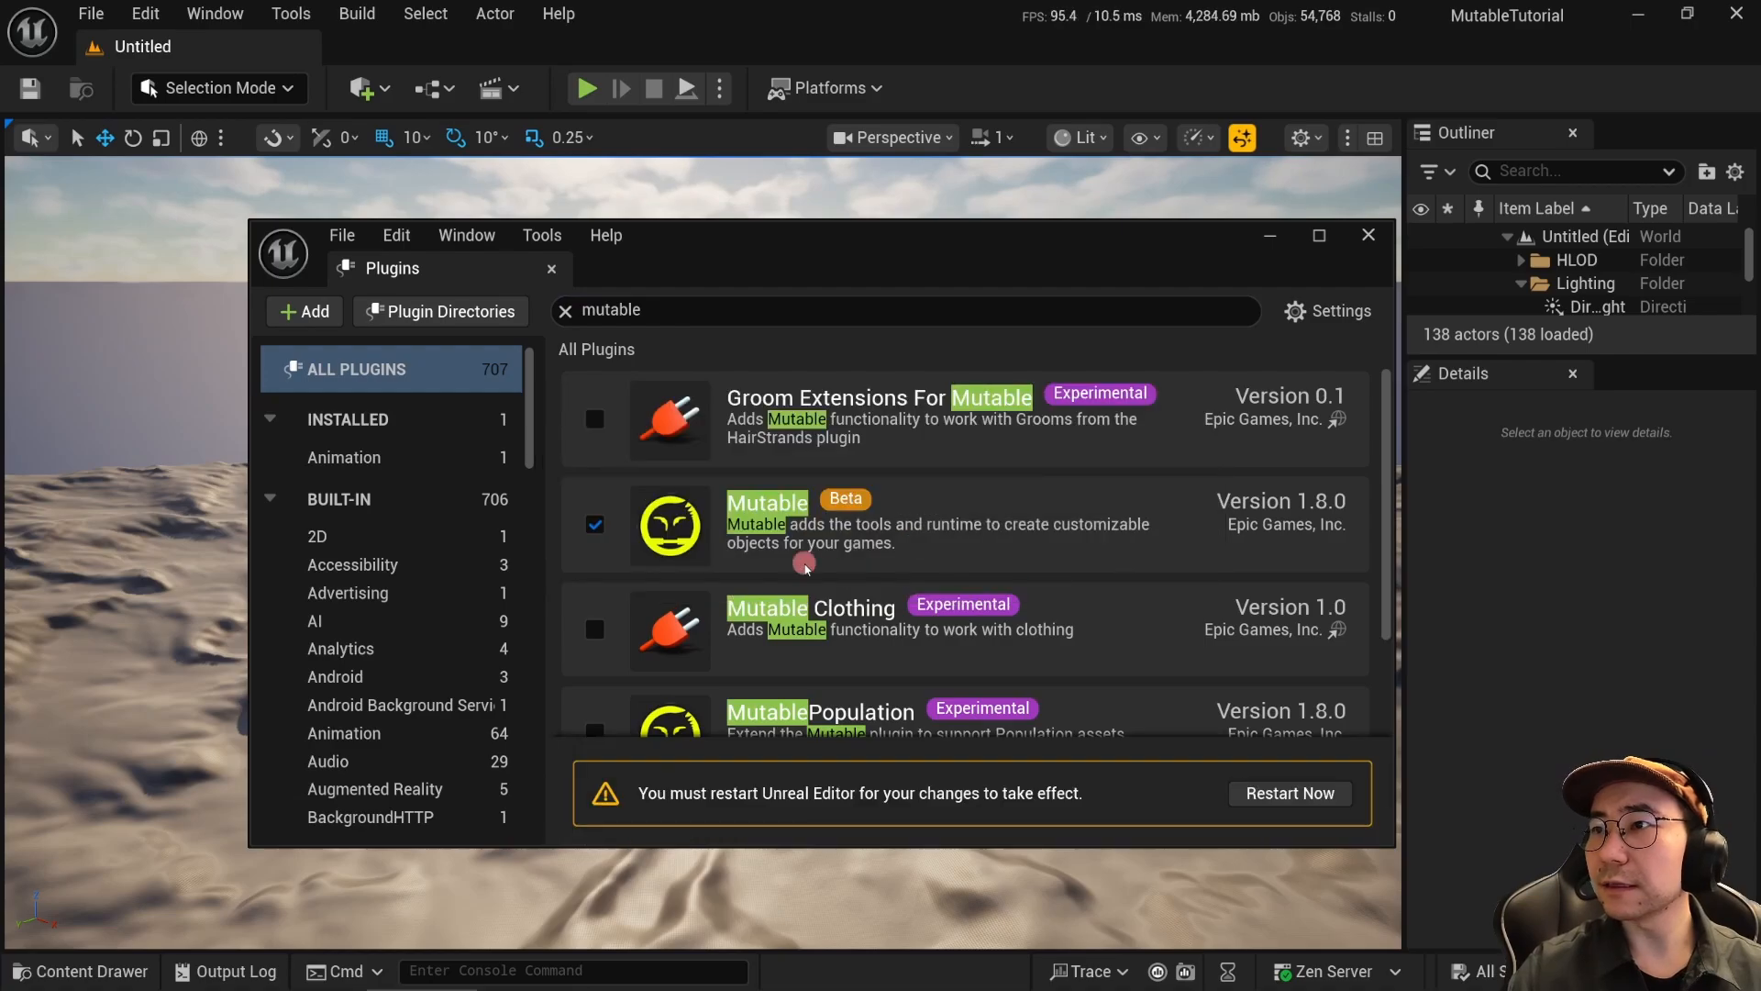
pyautogui.scroll(-2, 1071, 572)
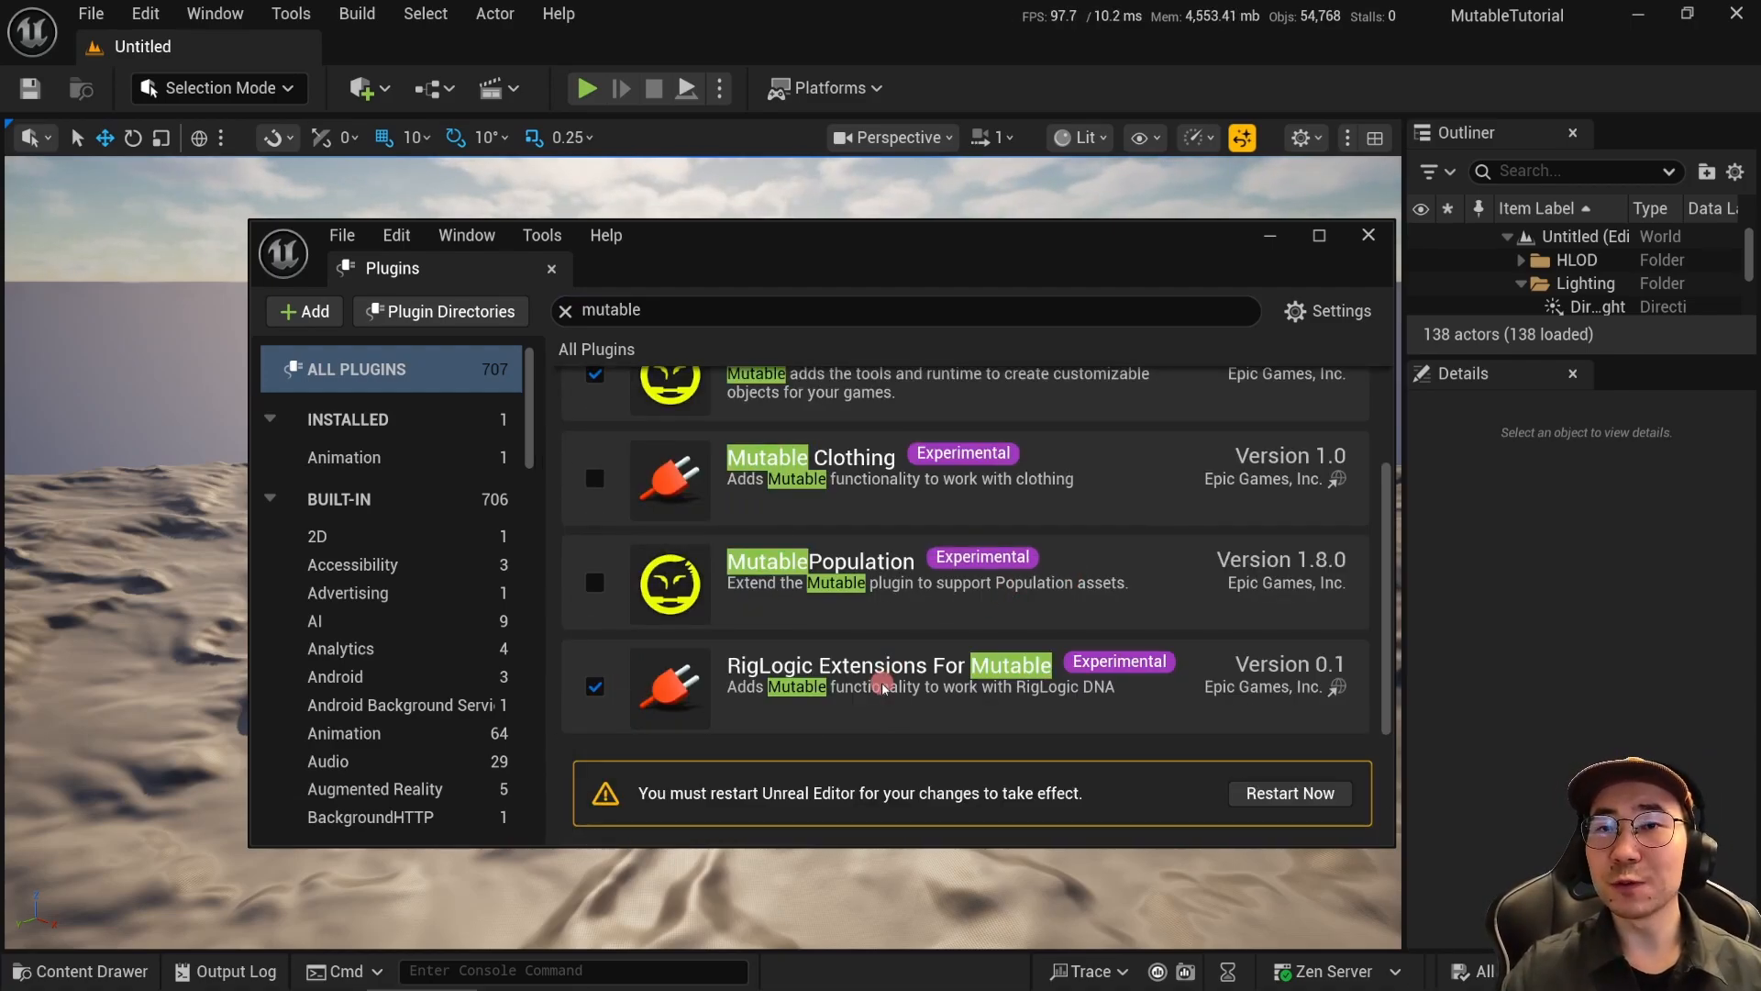
# Step: Find and enable the MetaHuman Creator plugin, accepting its beta status, and restart the editor
pyautogui.doubleClick(697, 308)
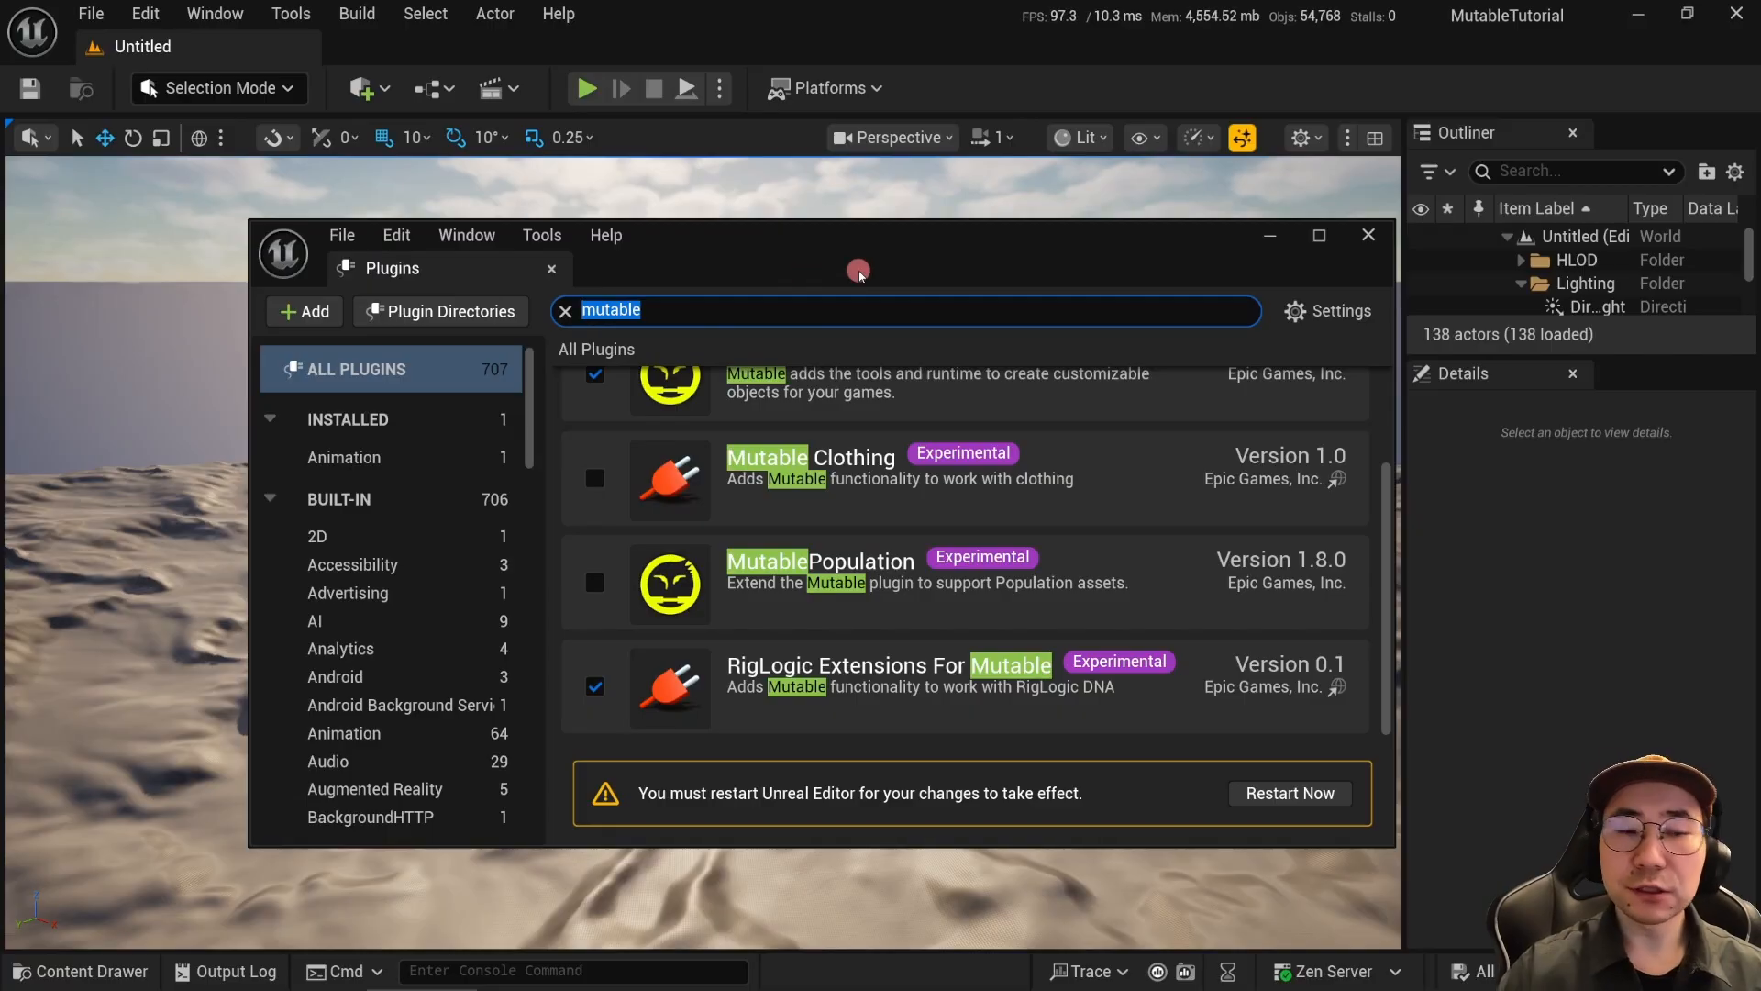
pyautogui.write('Metahuman')
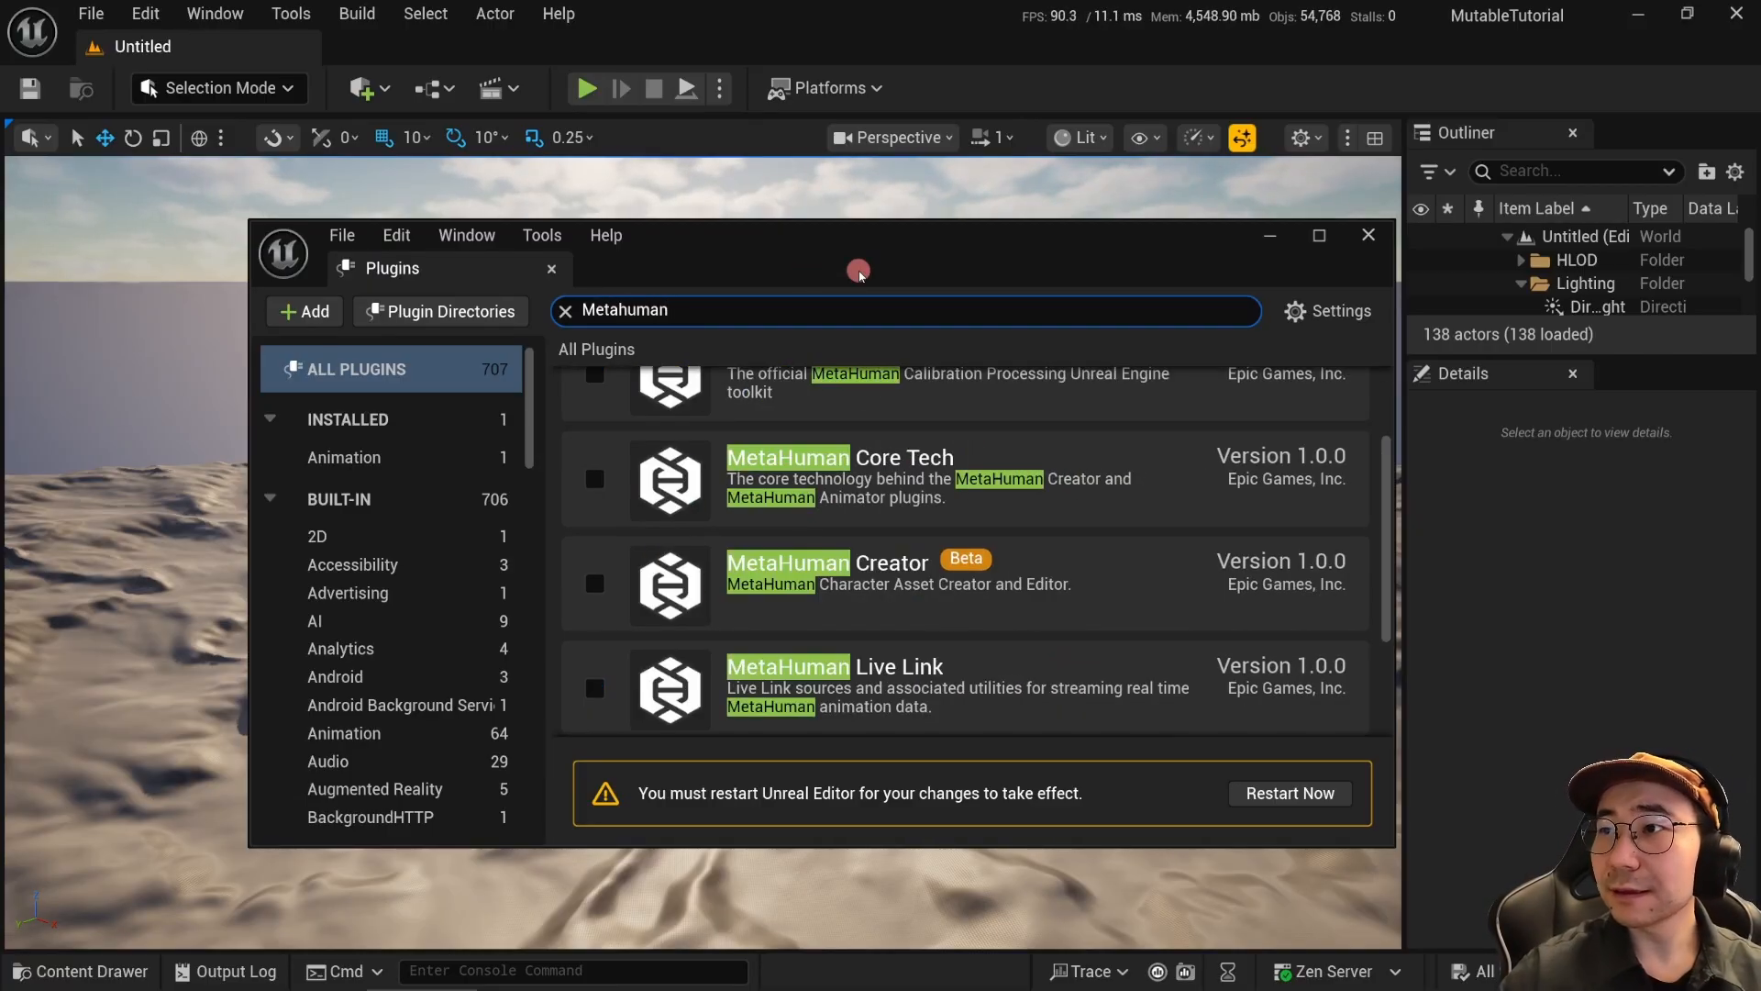
pyautogui.click(594, 584)
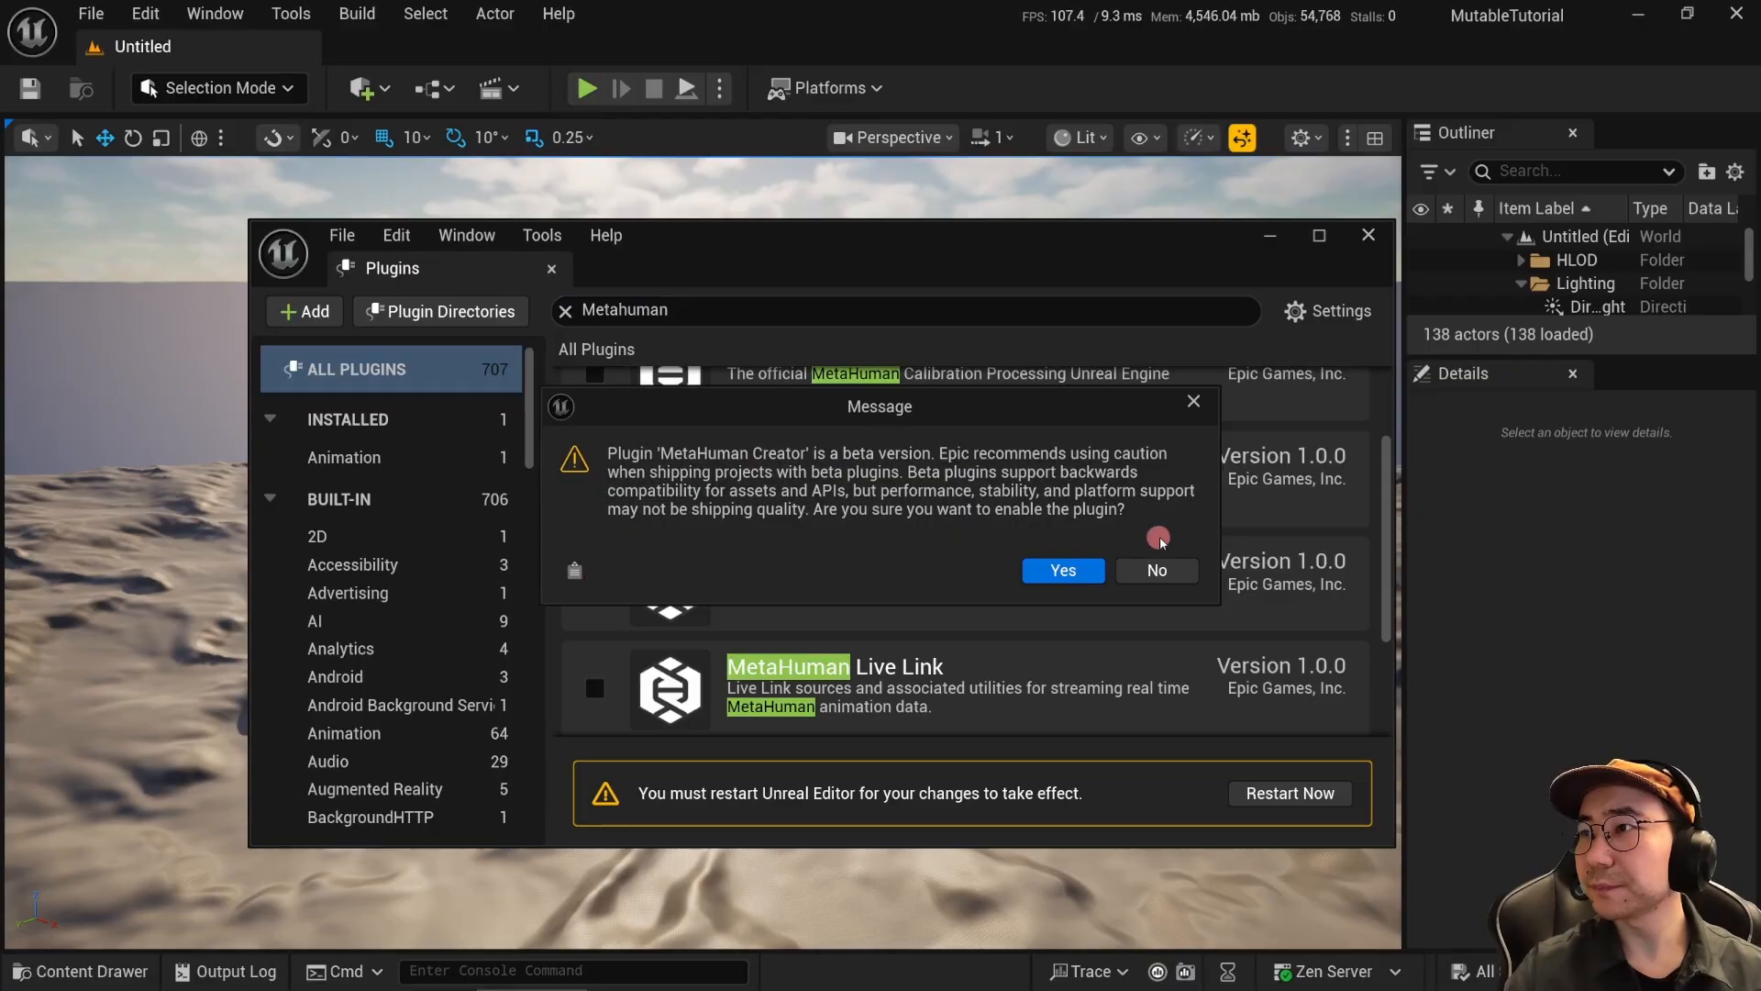
pyautogui.click(1063, 569)
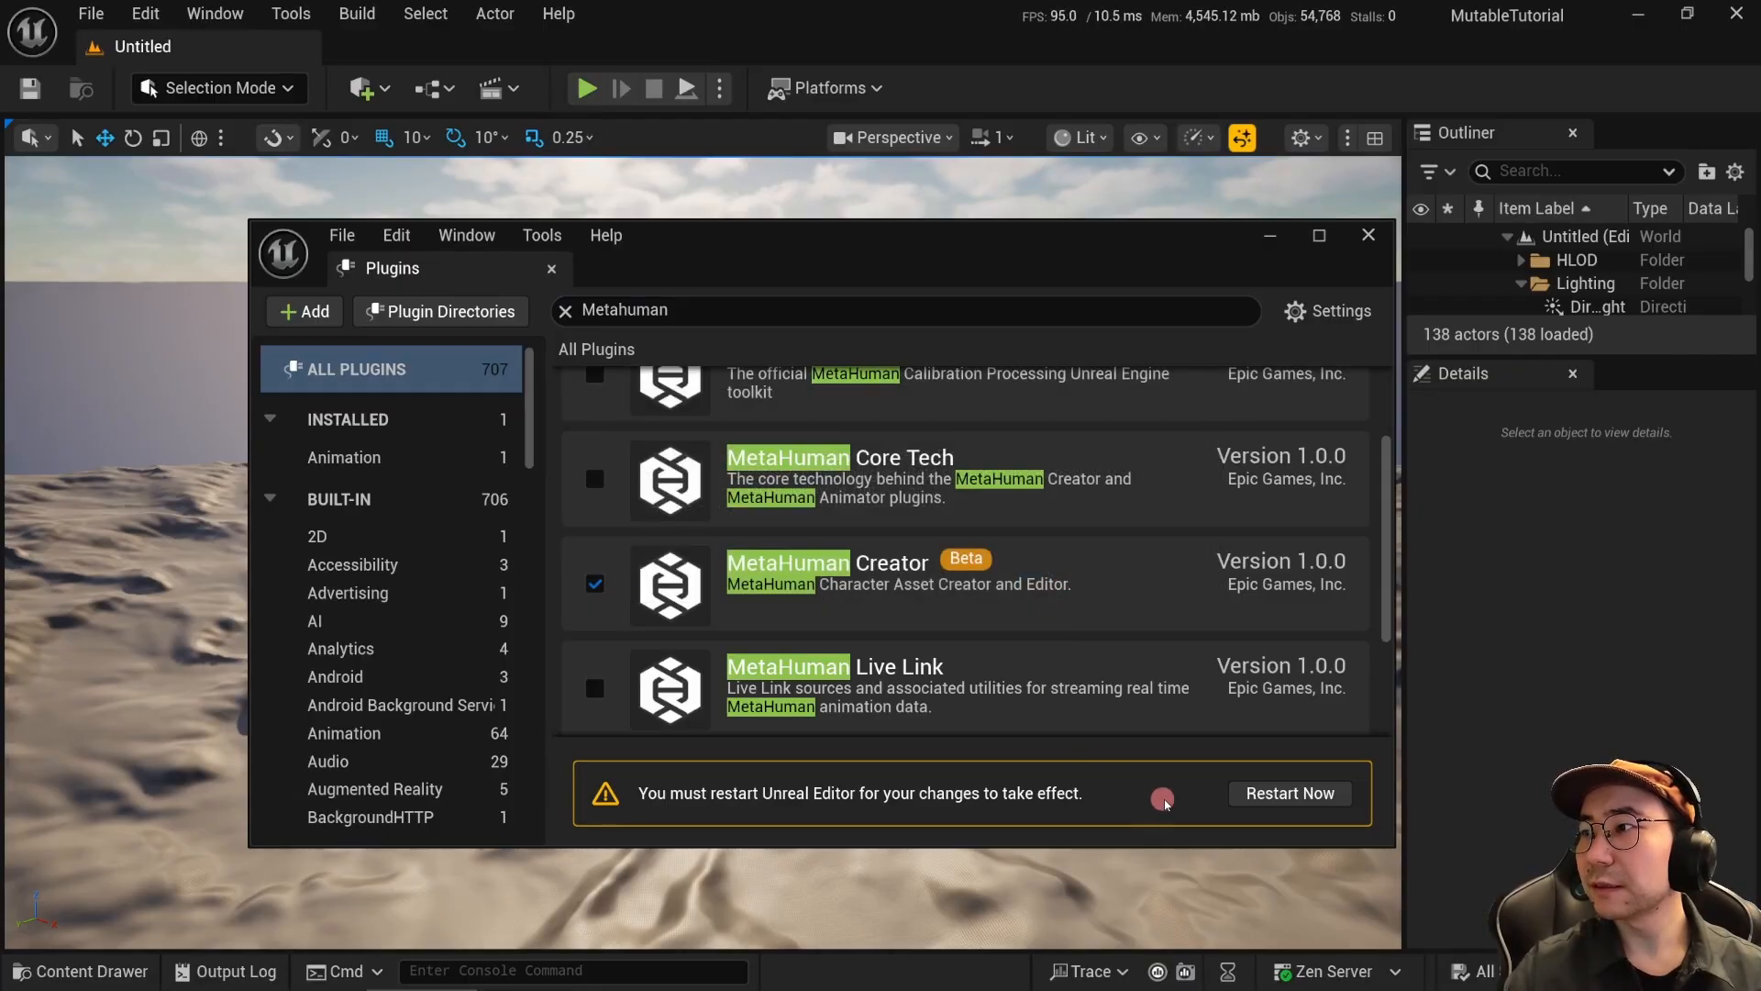
pyautogui.click(1277, 791)
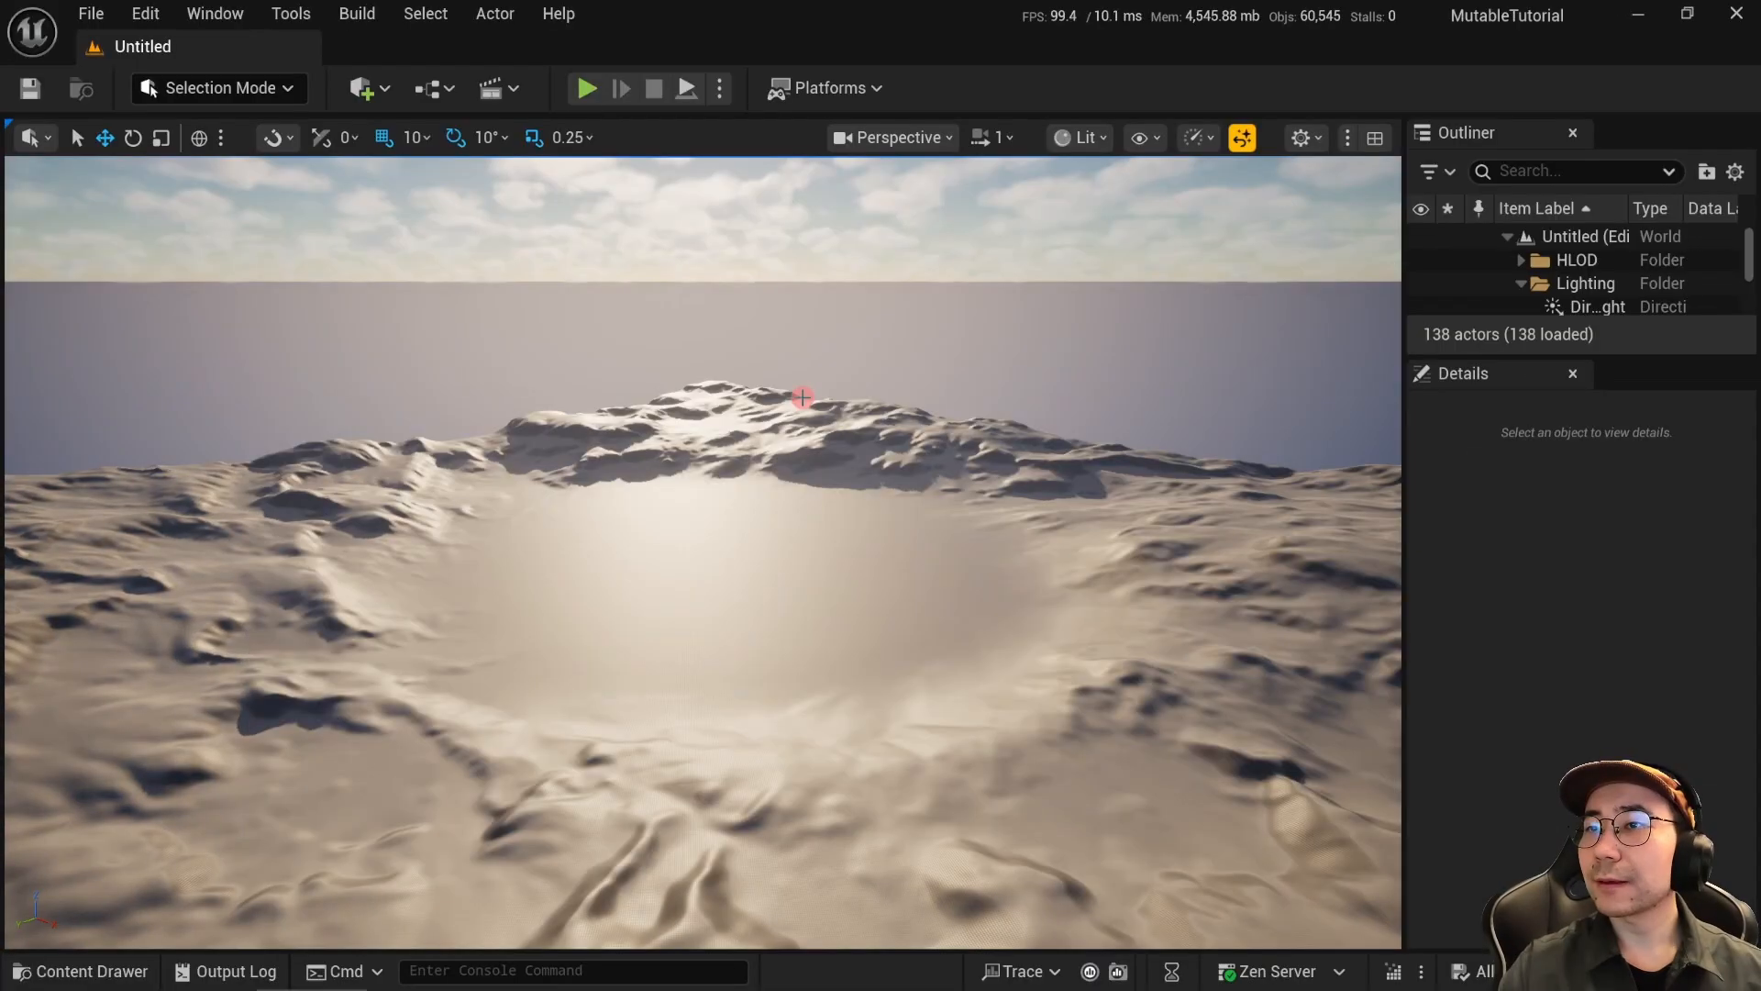
# Step: Create a folder named MyMetahumans in the Content folder and open it
pyautogui.hotkey('ctrl', 'space')
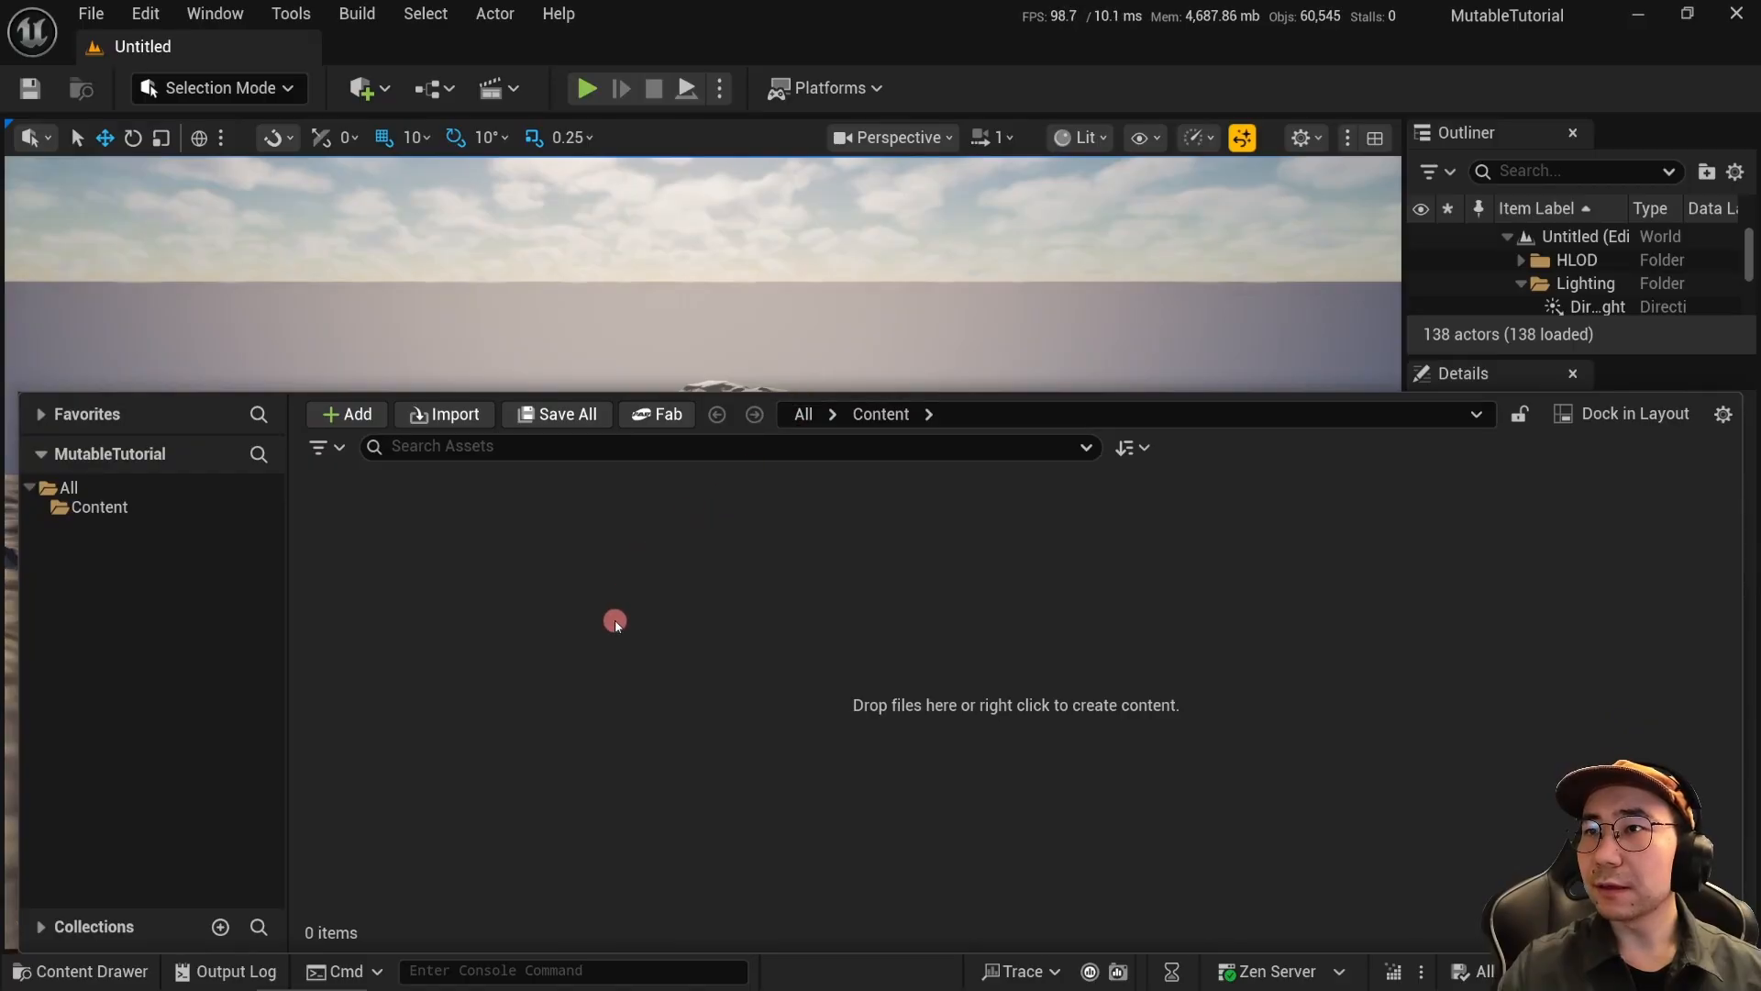
pyautogui.rightClick(664, 641)
pyautogui.click(840, 423)
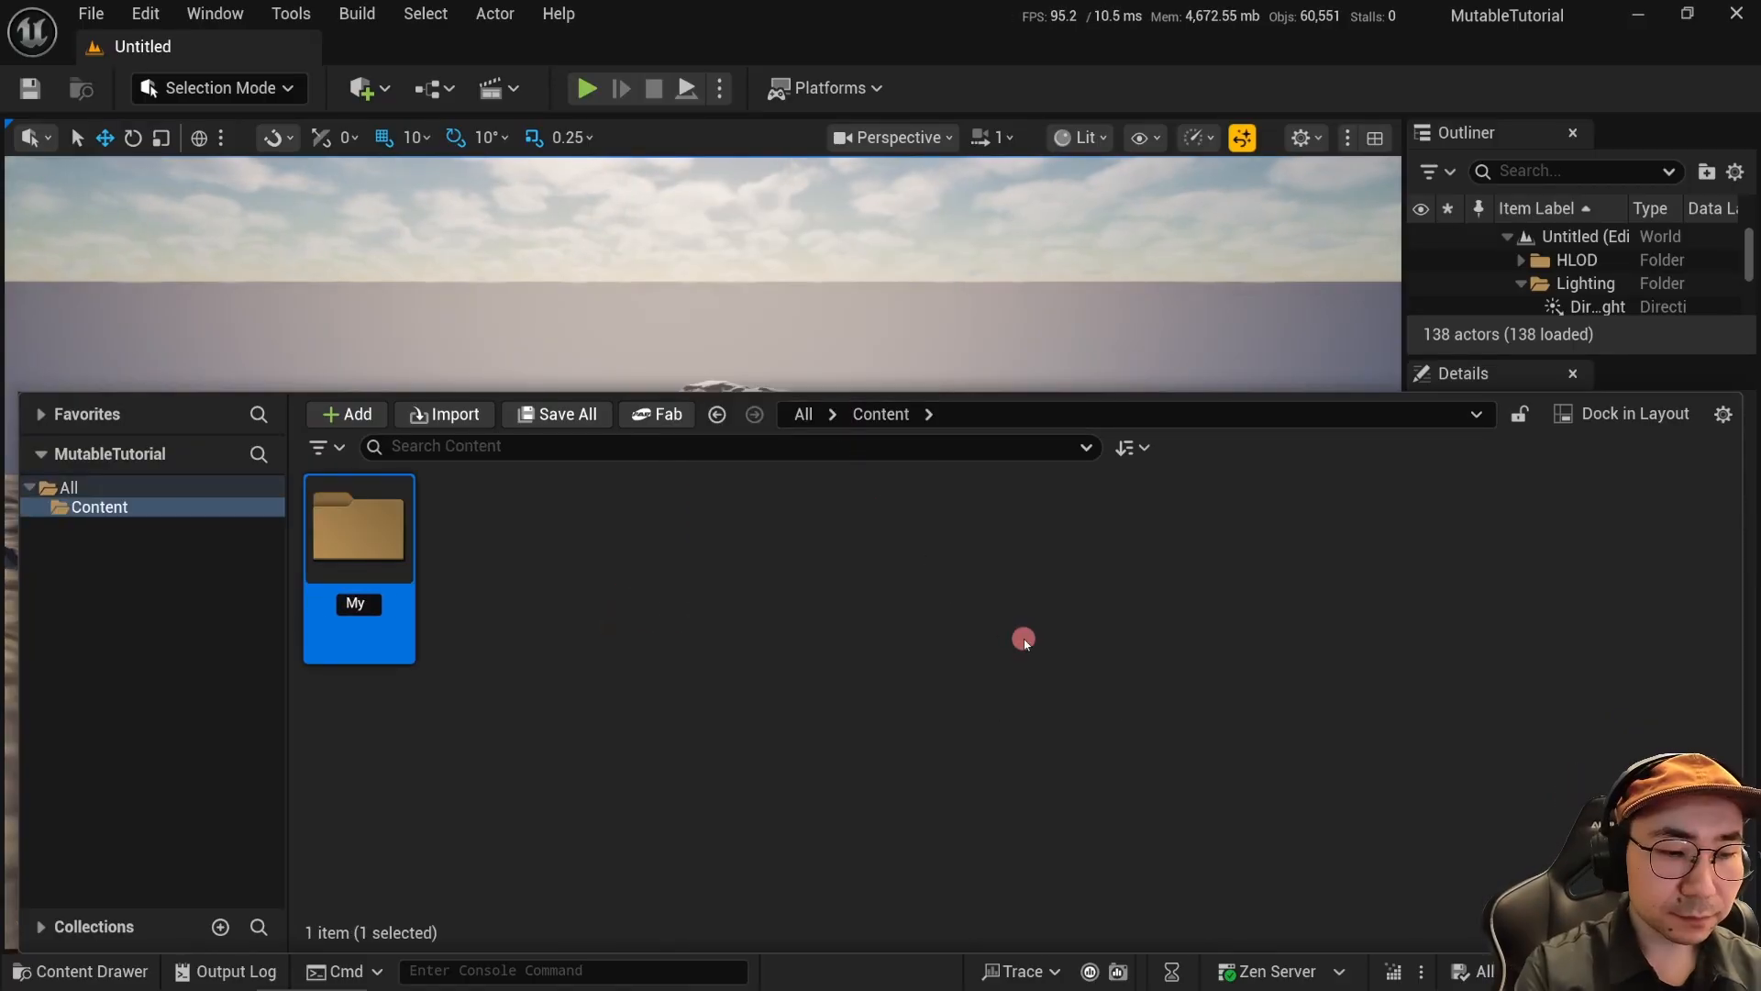
pyautogui.doubleClick(358, 550)
# Step: Create a MetaHuman Character asset named Bruce in the MyMetahumans folder and open it for editing
pyautogui.rightClick(554, 630)
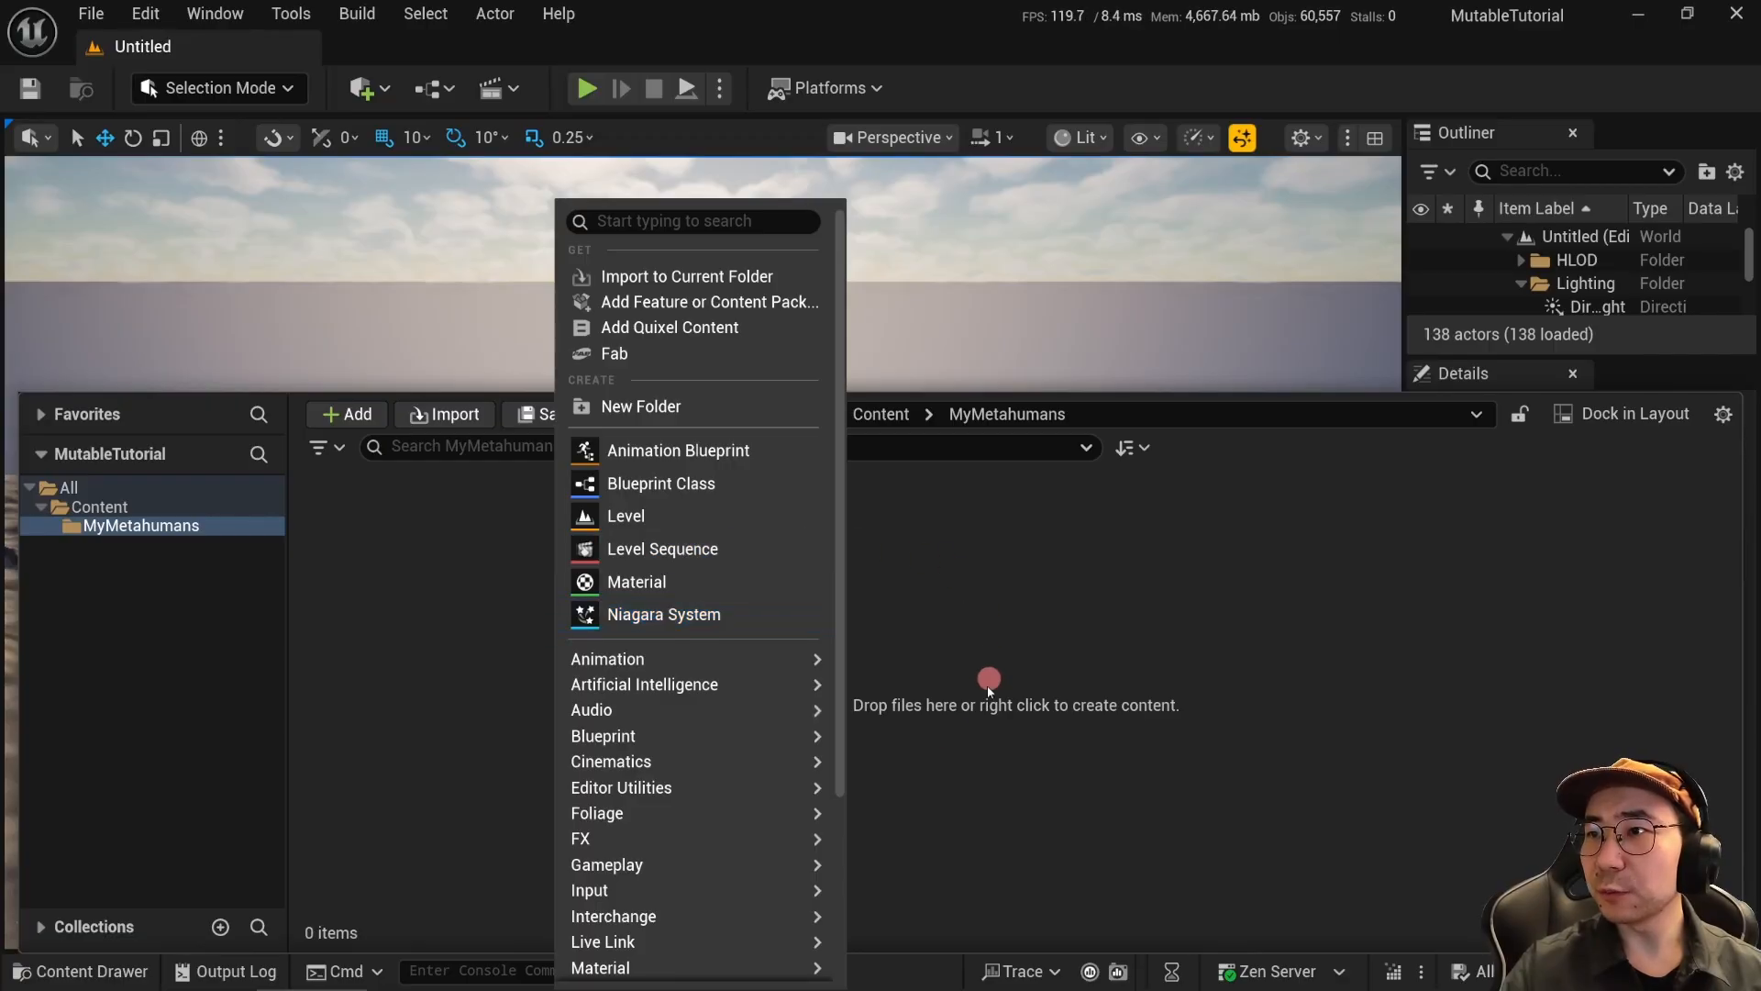
pyautogui.scroll(-3, 743, 844)
pyautogui.moveTo(759, 853)
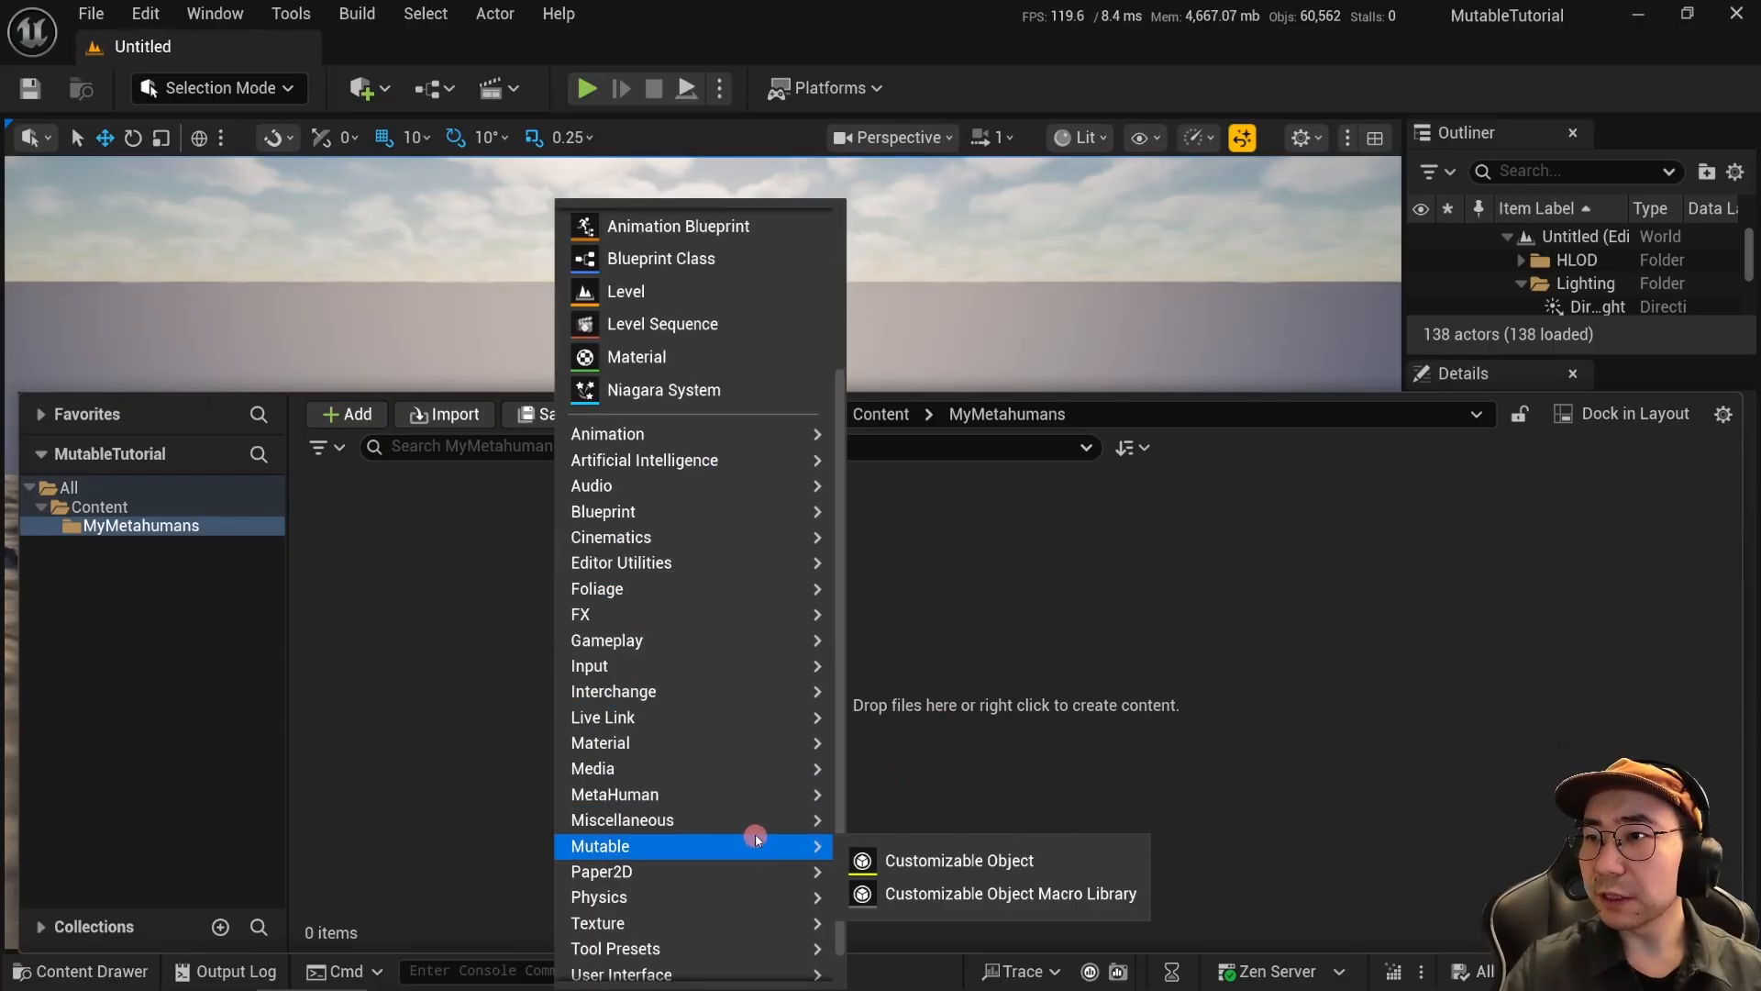
pyautogui.moveTo(767, 794)
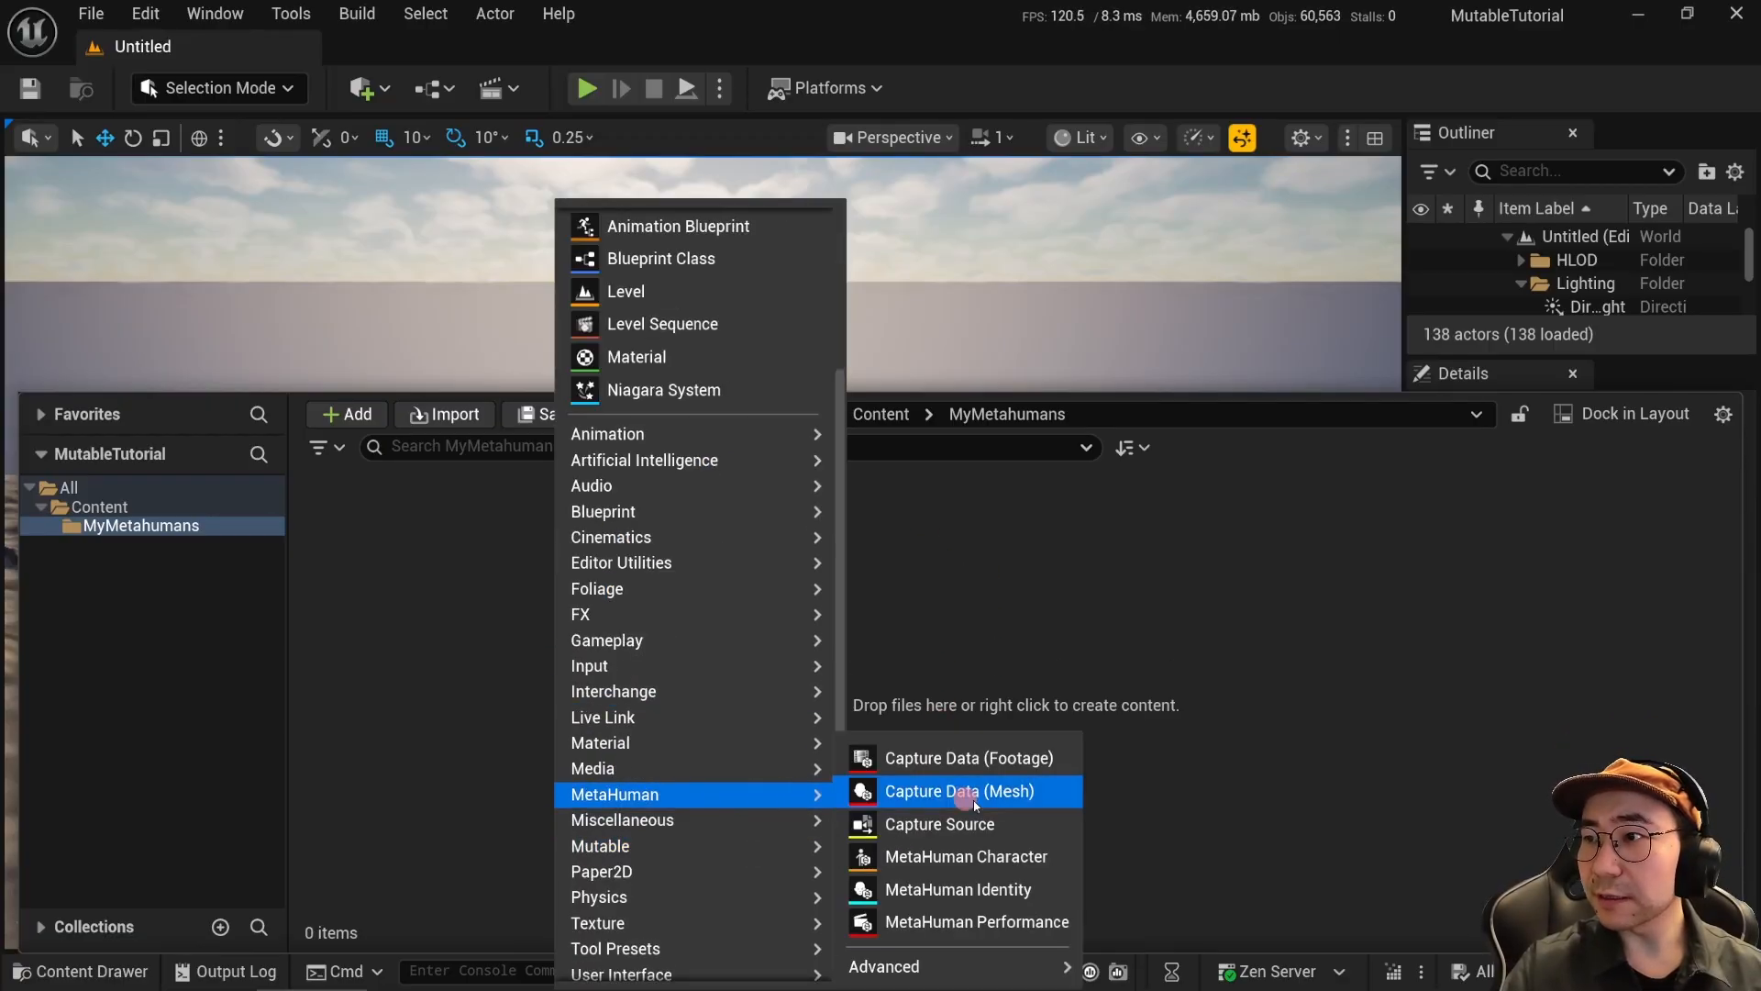
pyautogui.click(988, 857)
pyautogui.press('BackSpace')
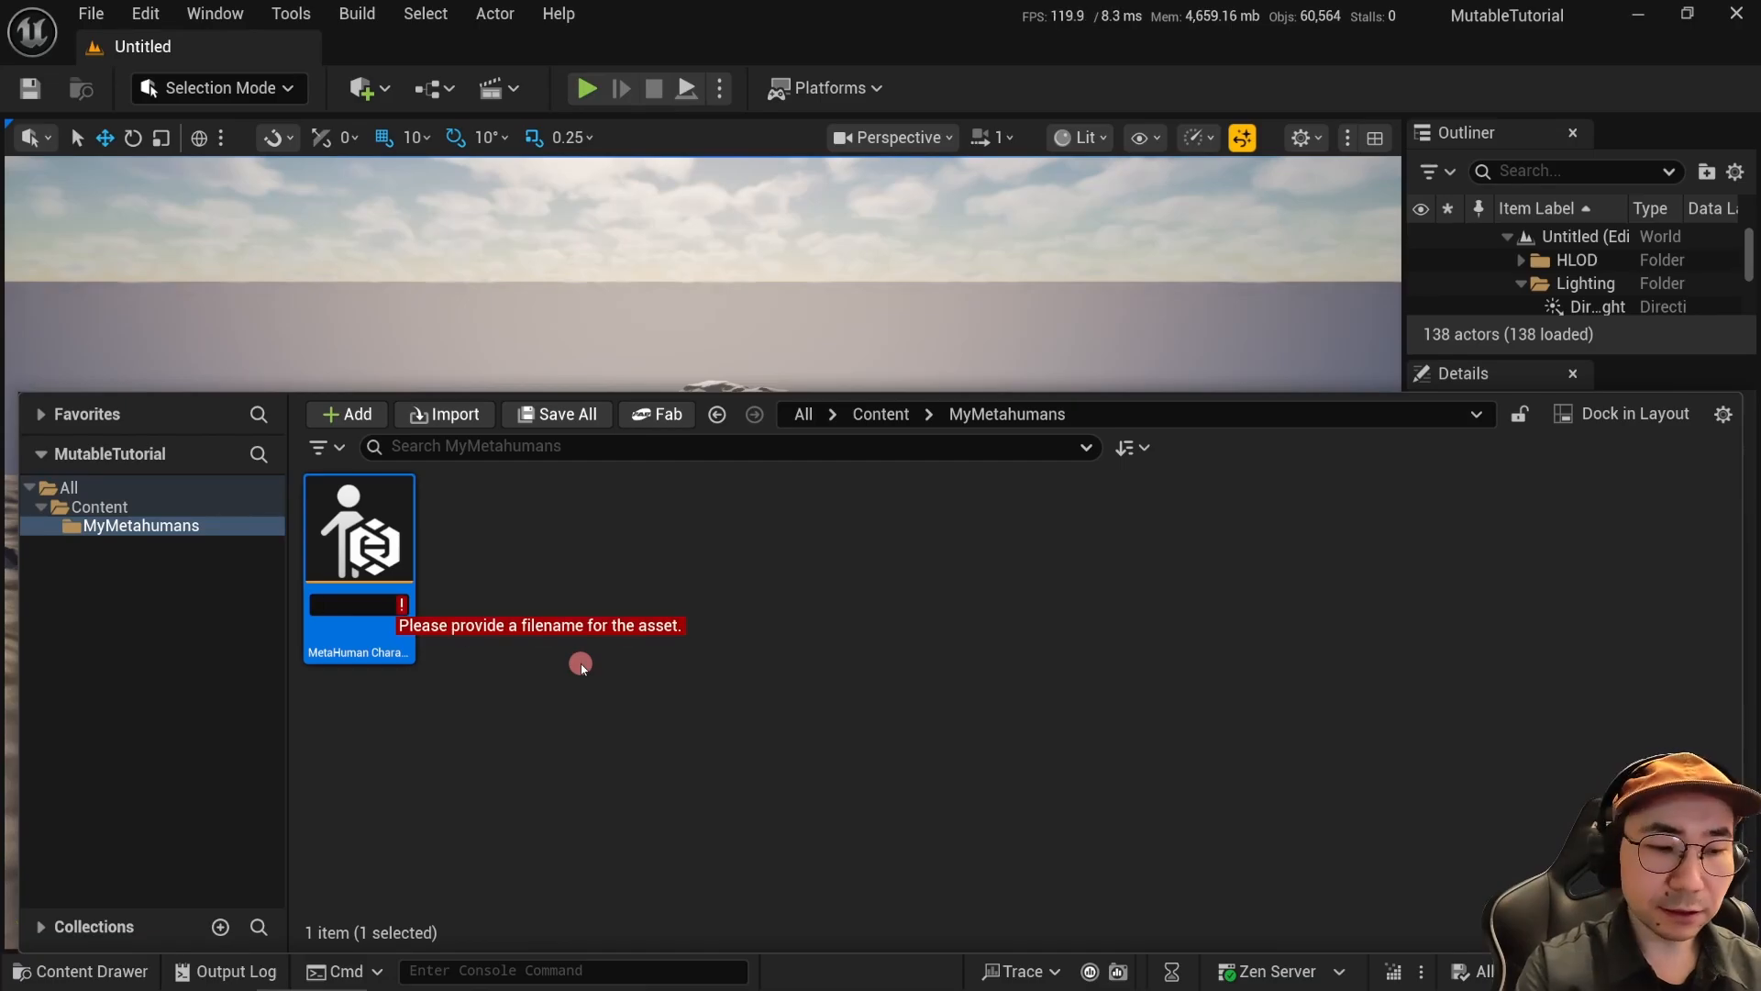
pyautogui.write('Bruce')
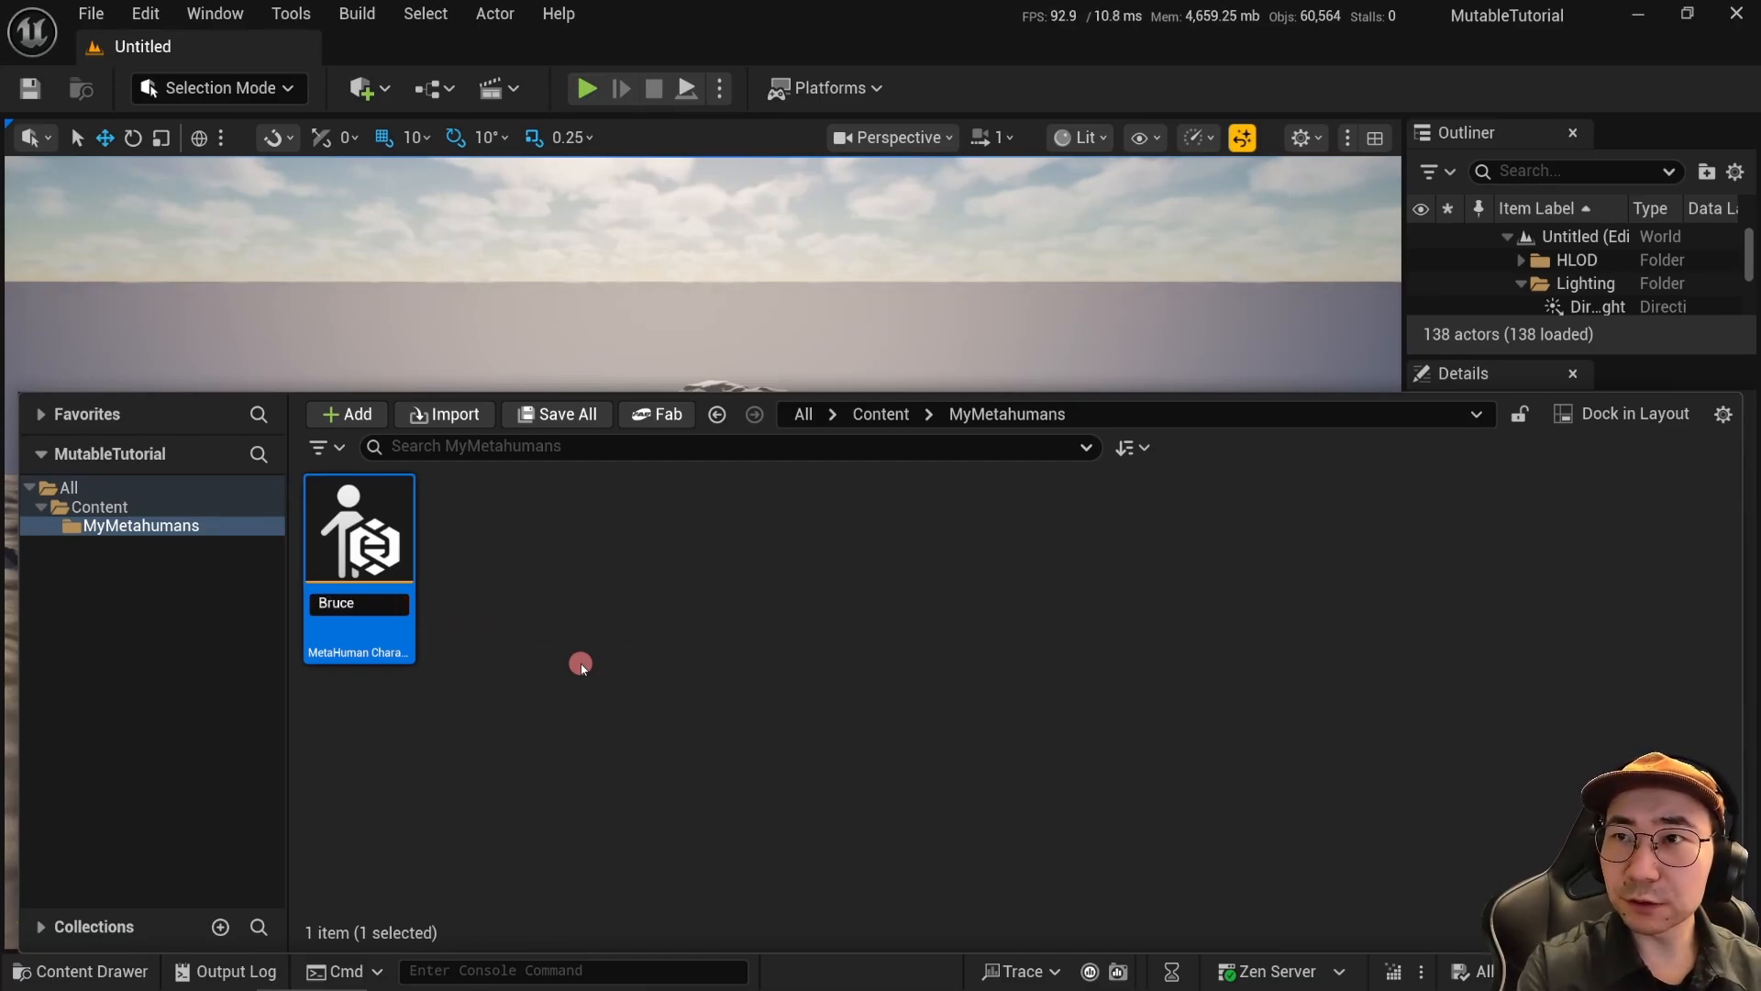
pyautogui.press('Return')
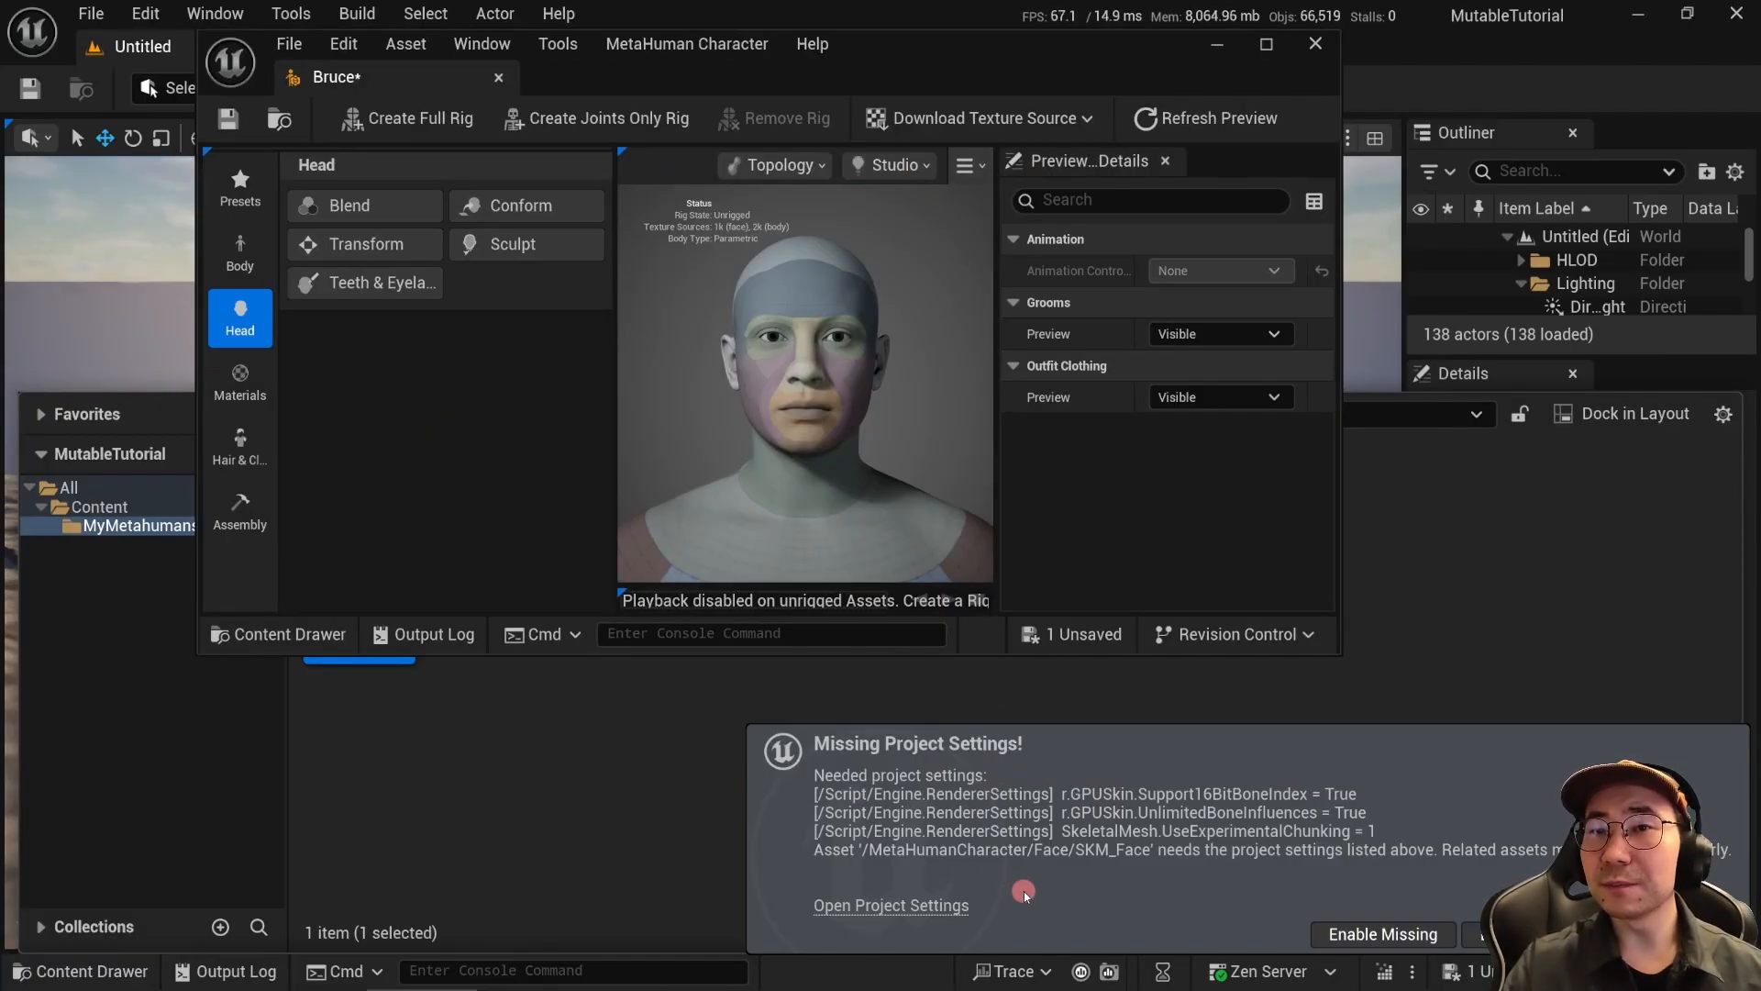
# Step: Enable the missing project settings needed by the MetaHuman and restart the editor, saving the Bruce asset
pyautogui.click(1390, 936)
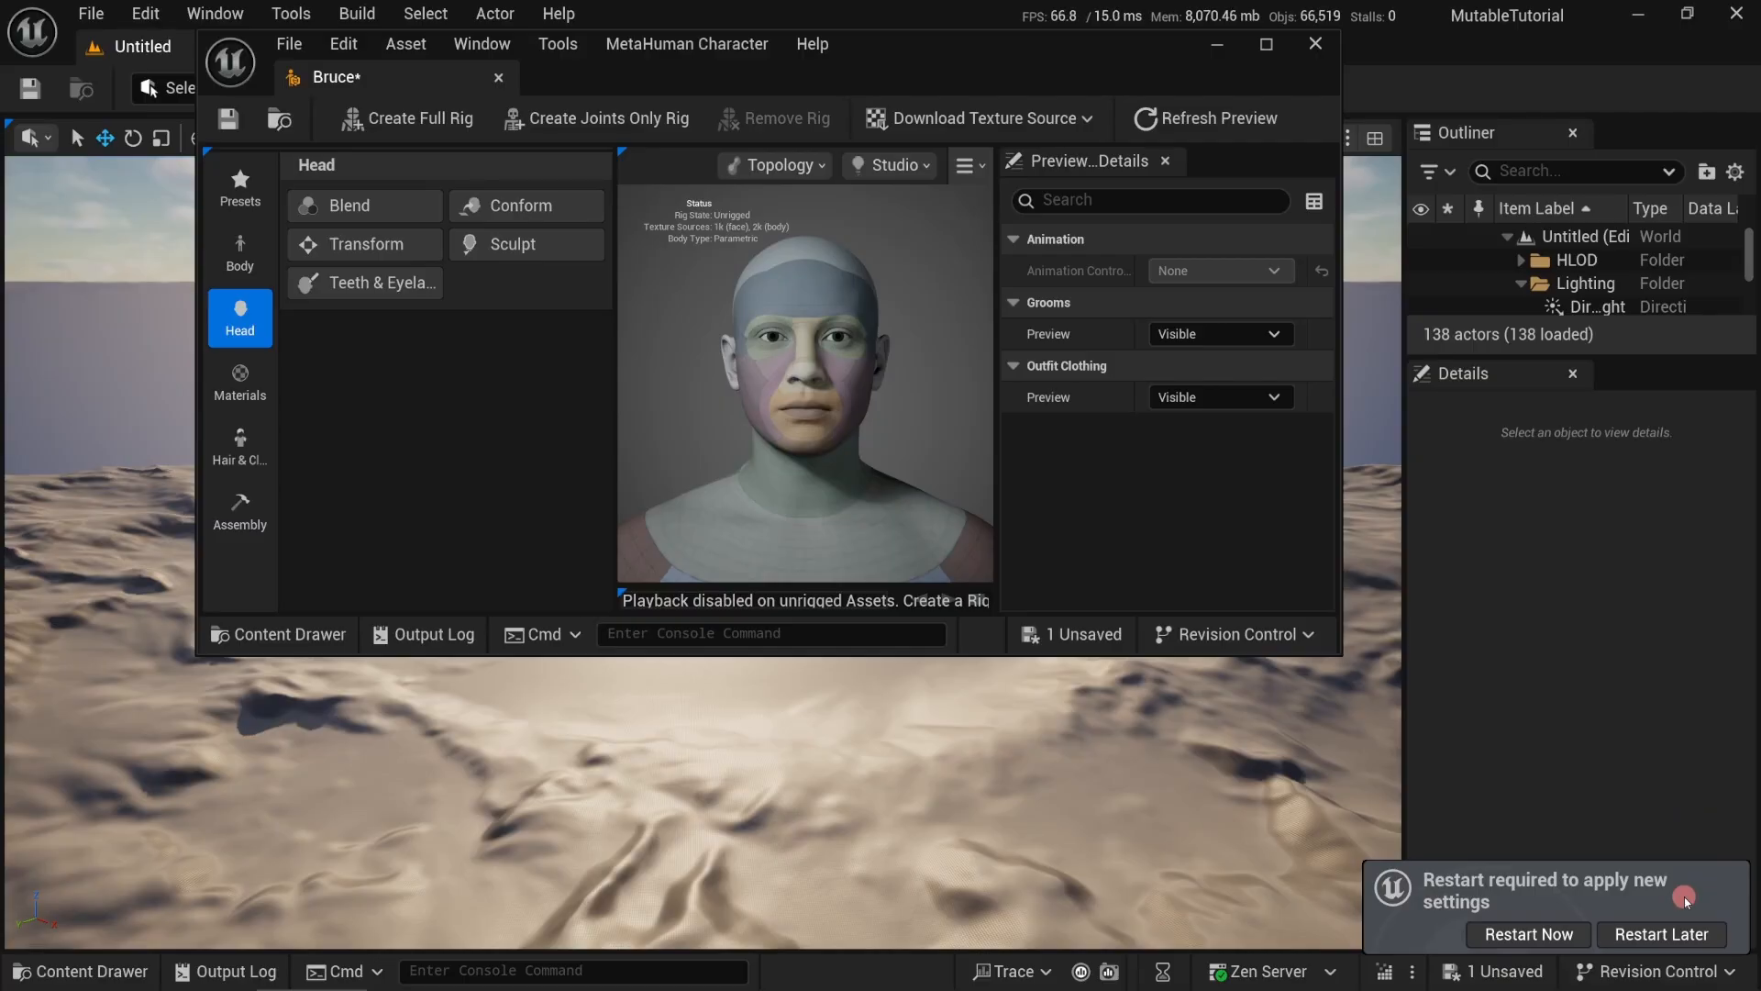
pyautogui.click(1481, 935)
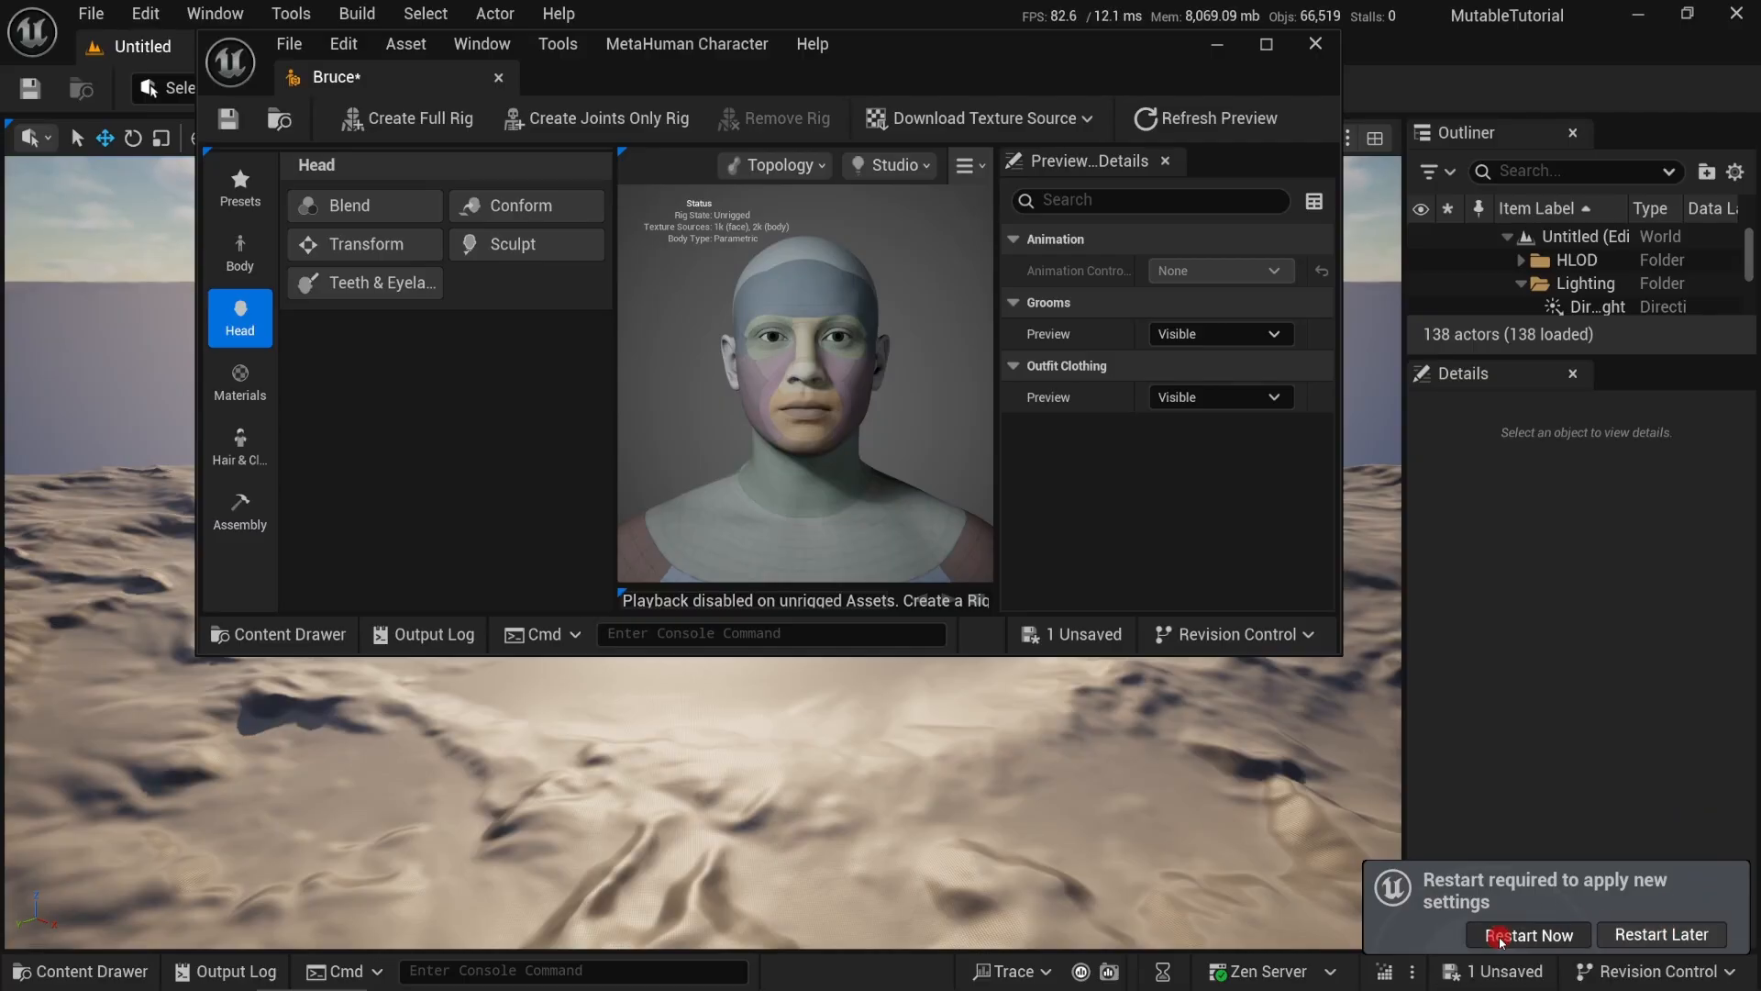
pyautogui.click(752, 645)
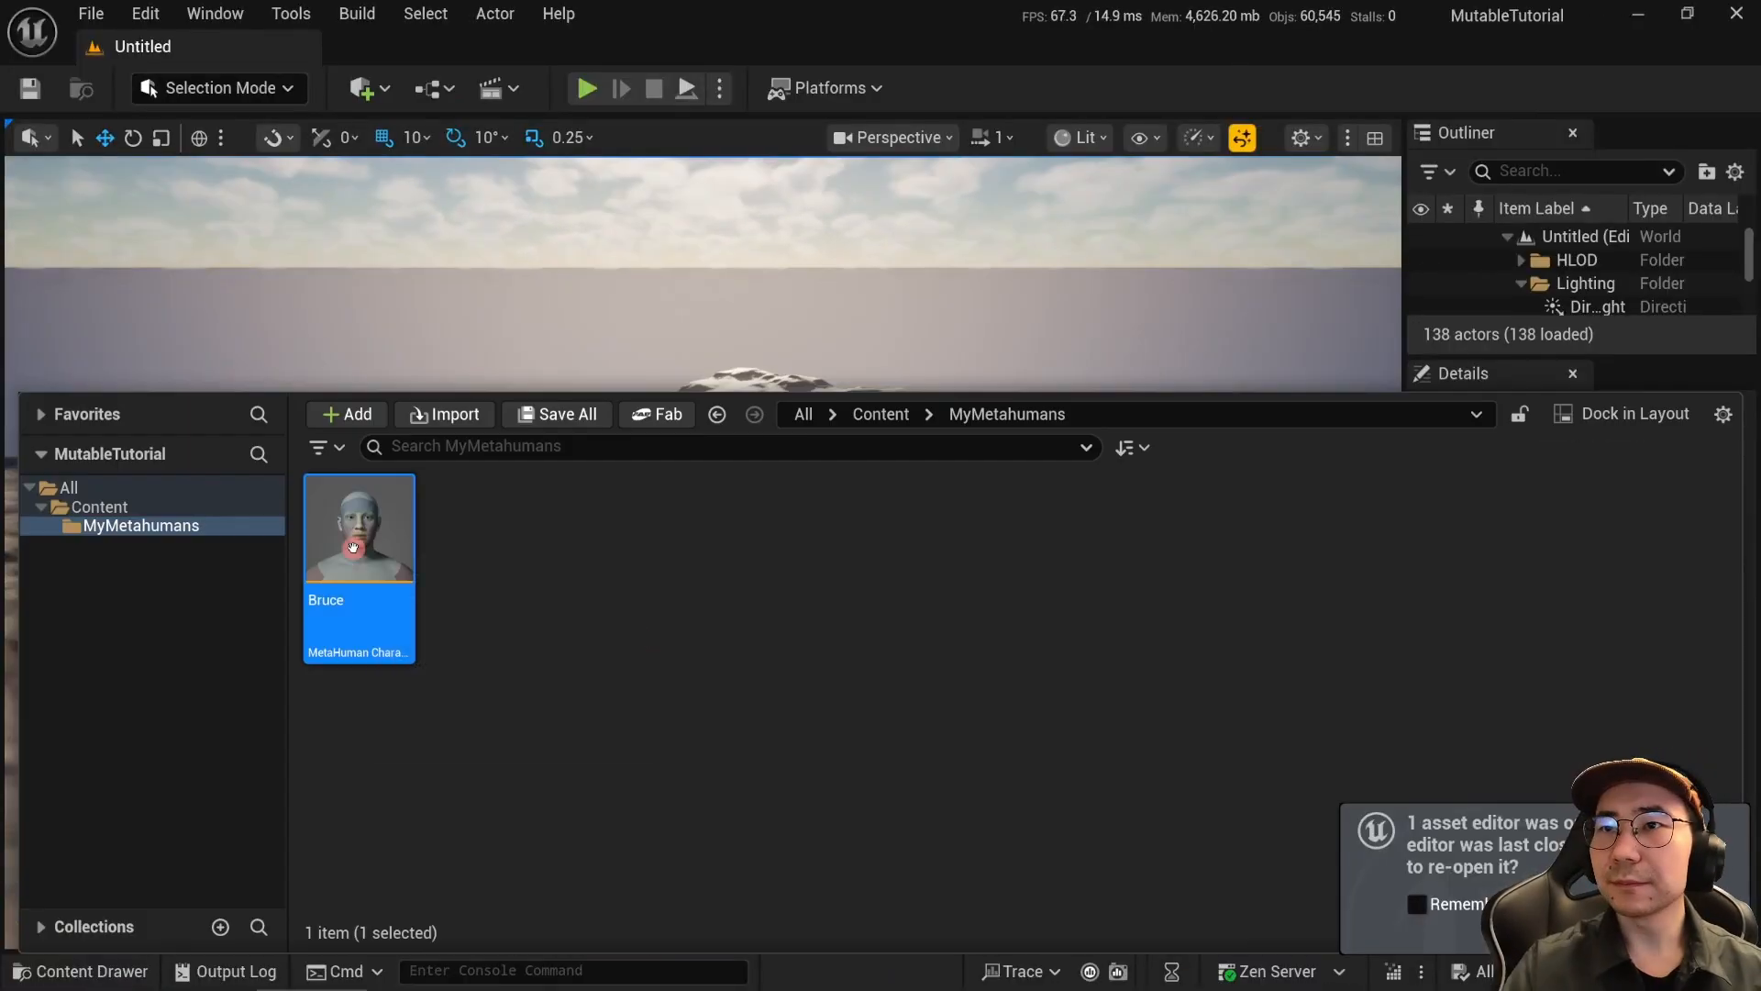
# Step: Reopen the Bruce character with its editor docked in the main window and apply the Bruce preset
pyautogui.doubleClick(389, 564)
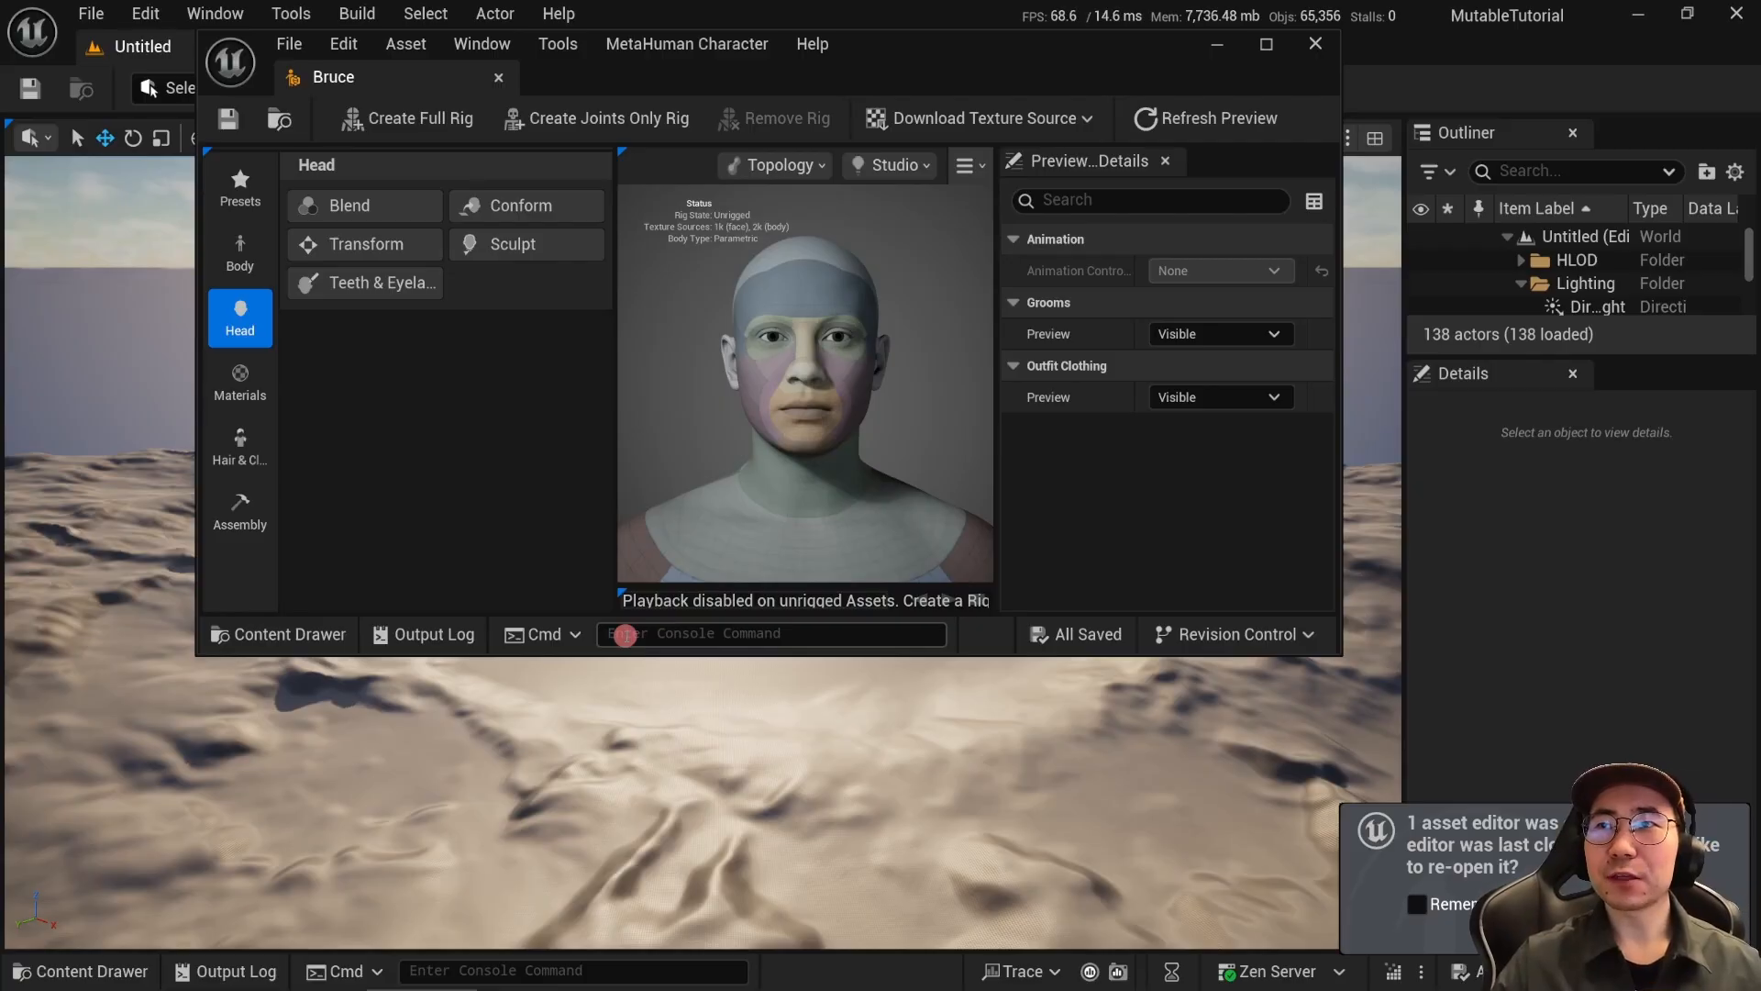
pyautogui.click(240, 188)
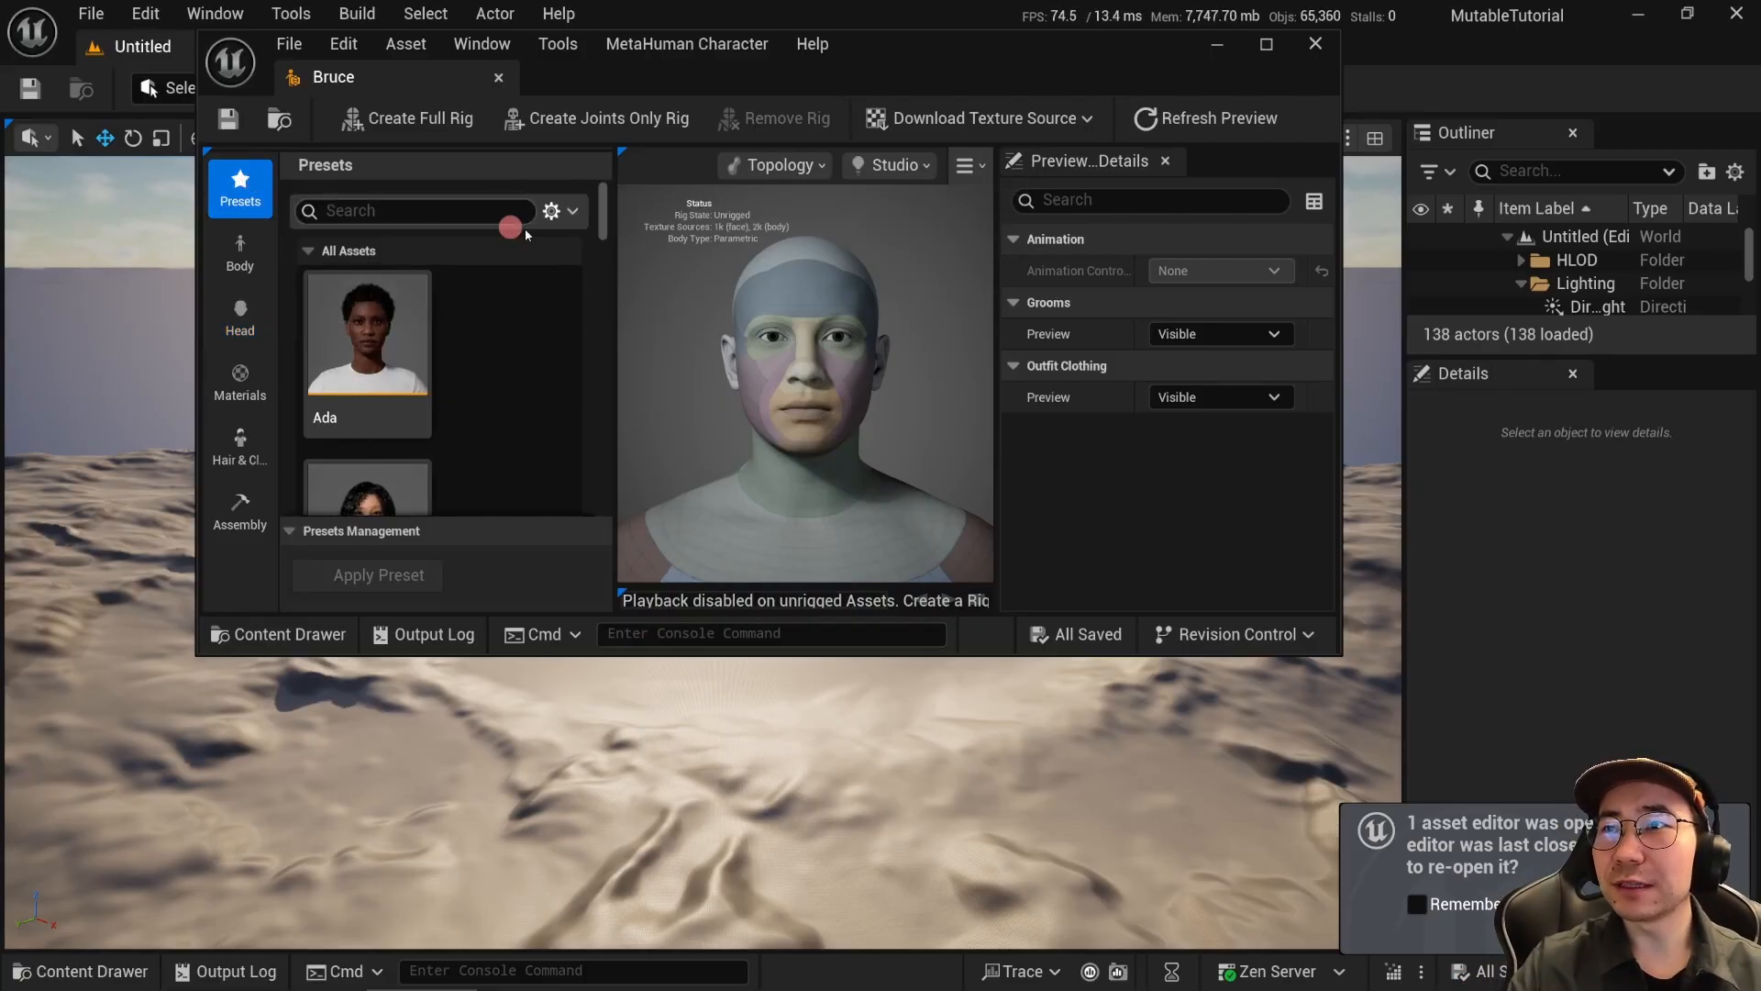
pyautogui.doubleClick(411, 81)
pyautogui.doubleClick(475, 496)
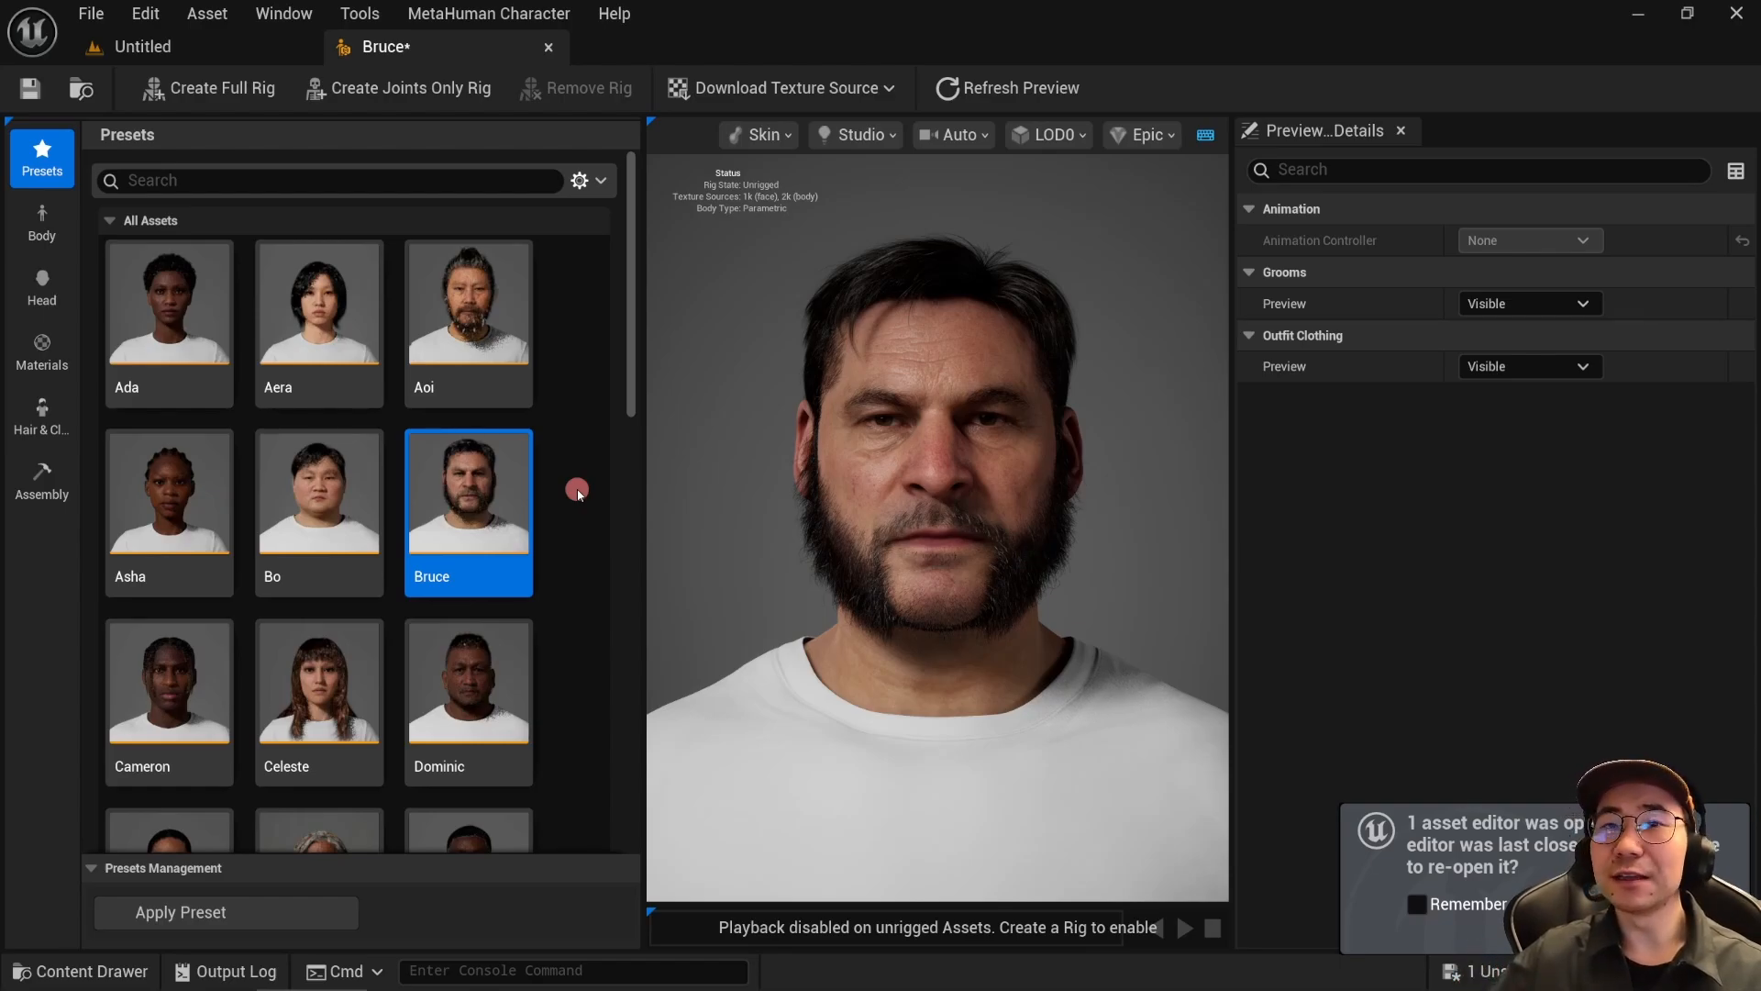
# Step: Remove the WI_DefaultGarment outfit from the character
pyautogui.click(35, 417)
pyautogui.moveTo(633, 303); pyautogui.dragTo(626, 747)
pyautogui.click(174, 404)
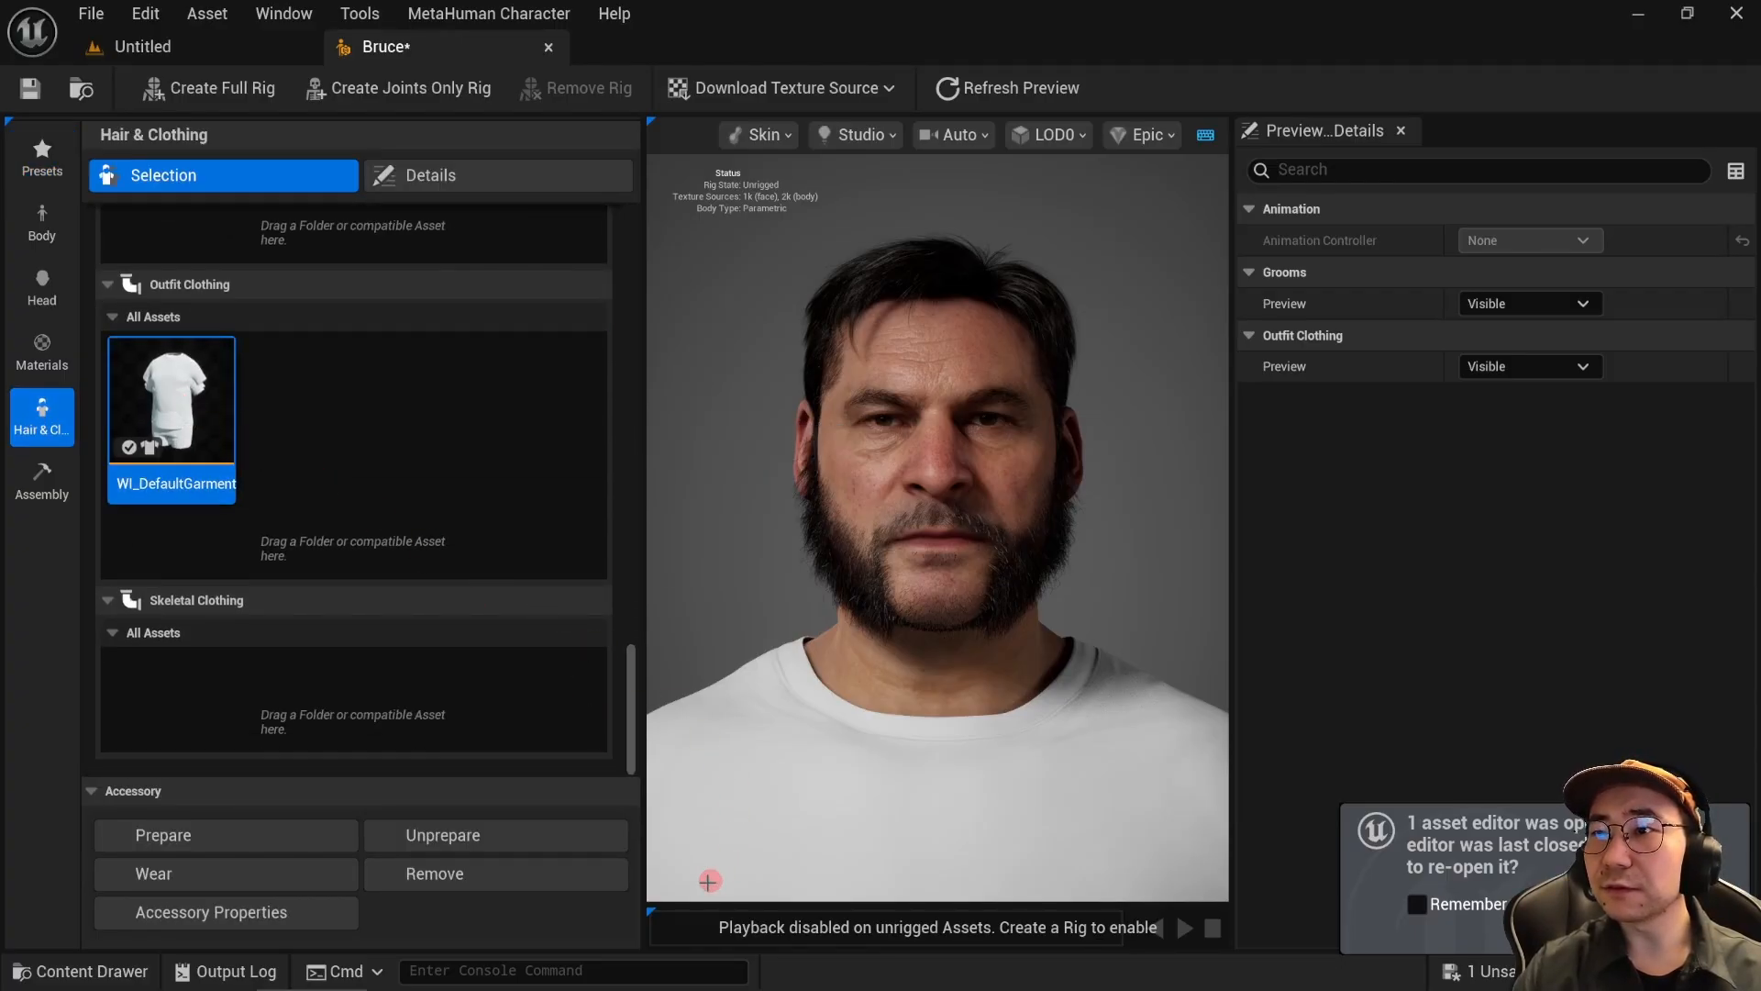
pyautogui.click(429, 879)
# Step: Create a full rig for the character and download its 2k resolution textures
pyautogui.click(41, 481)
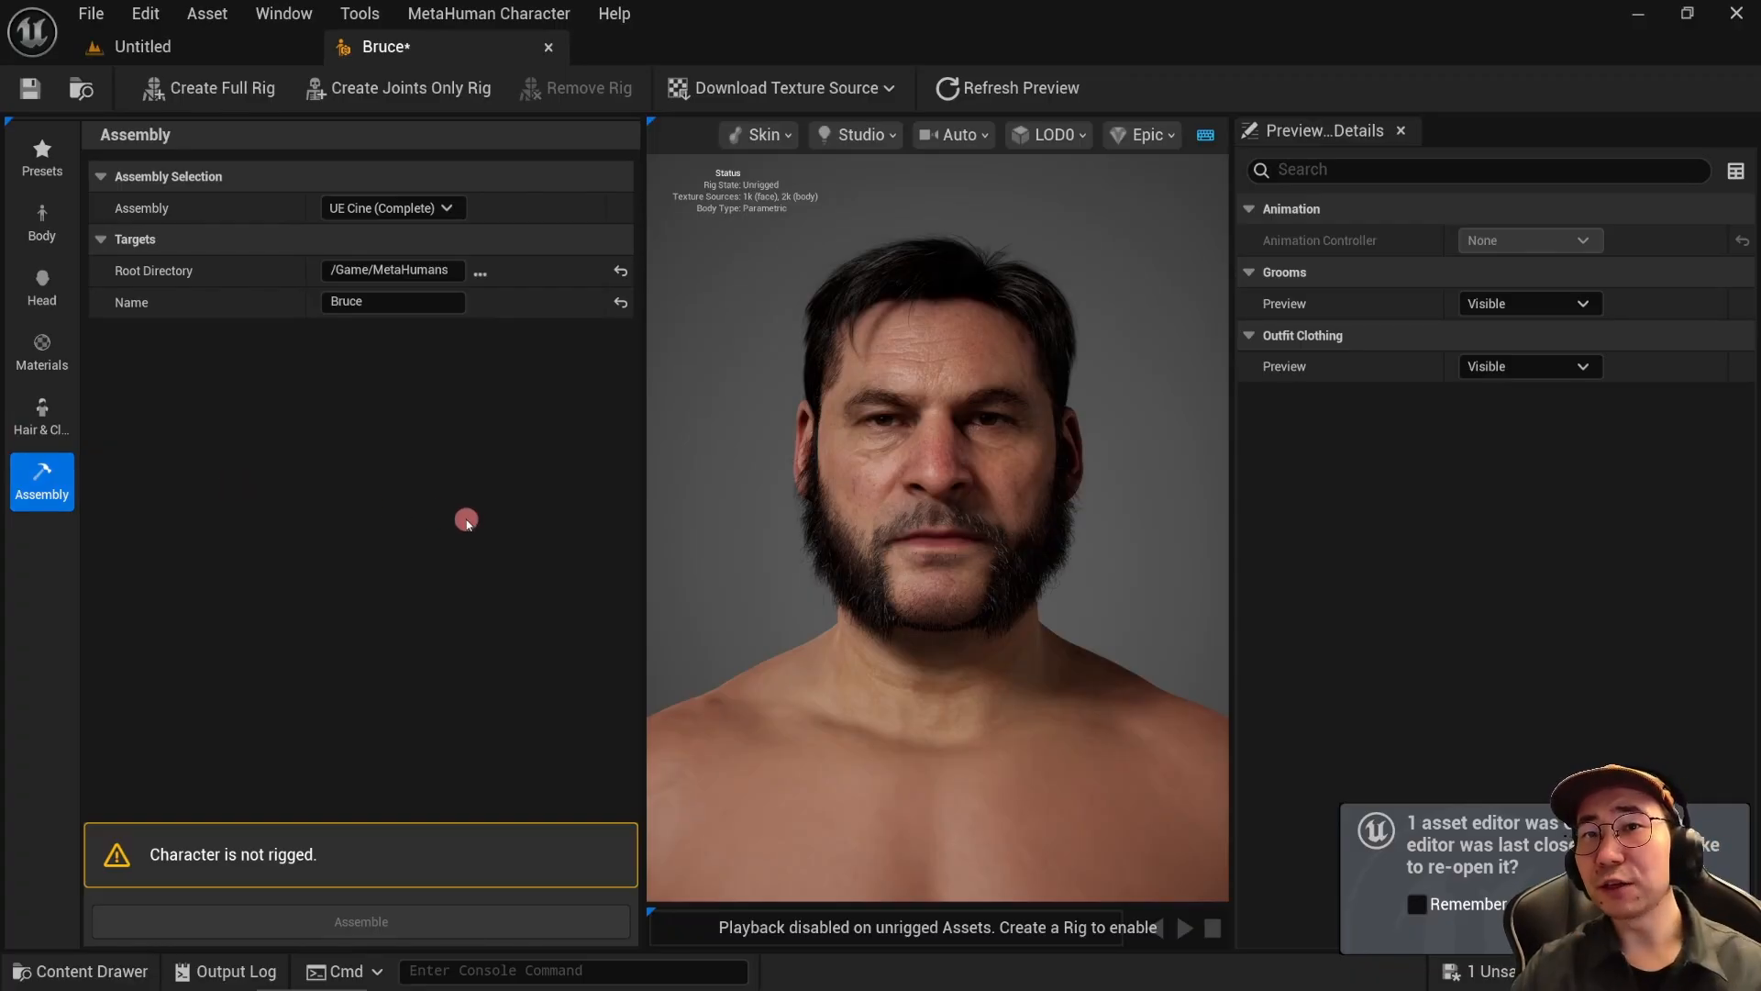
pyautogui.click(217, 87)
pyautogui.click(832, 89)
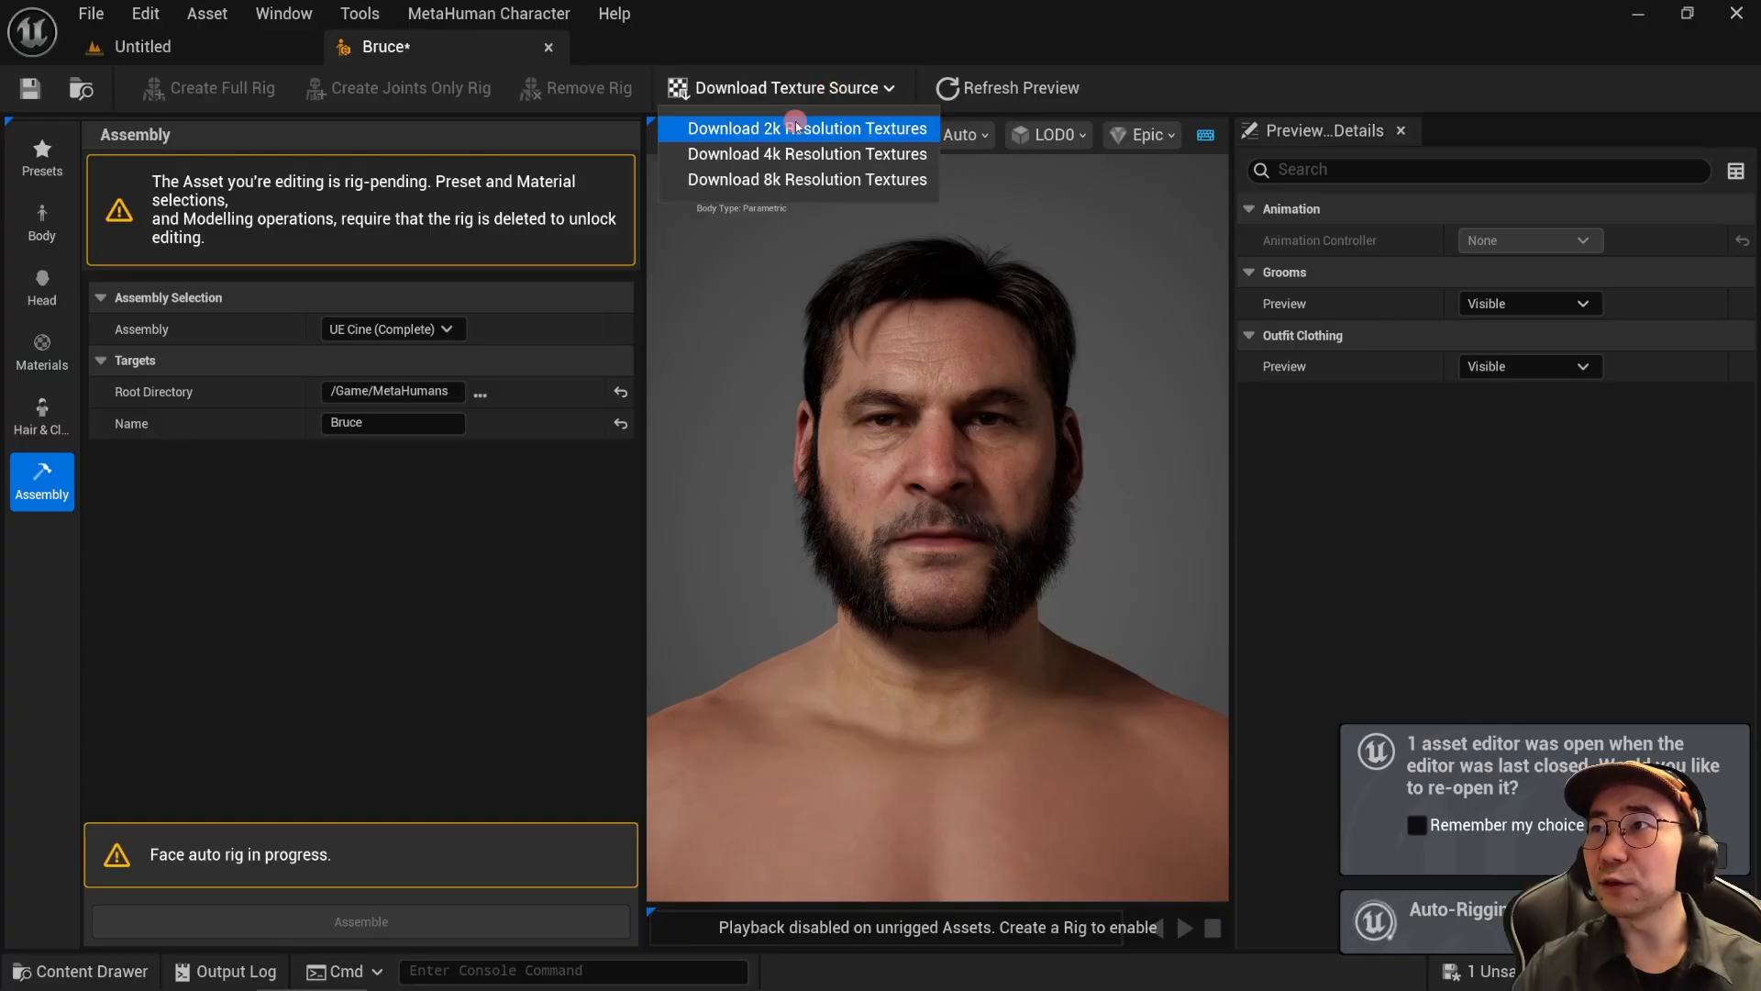
pyautogui.click(807, 126)
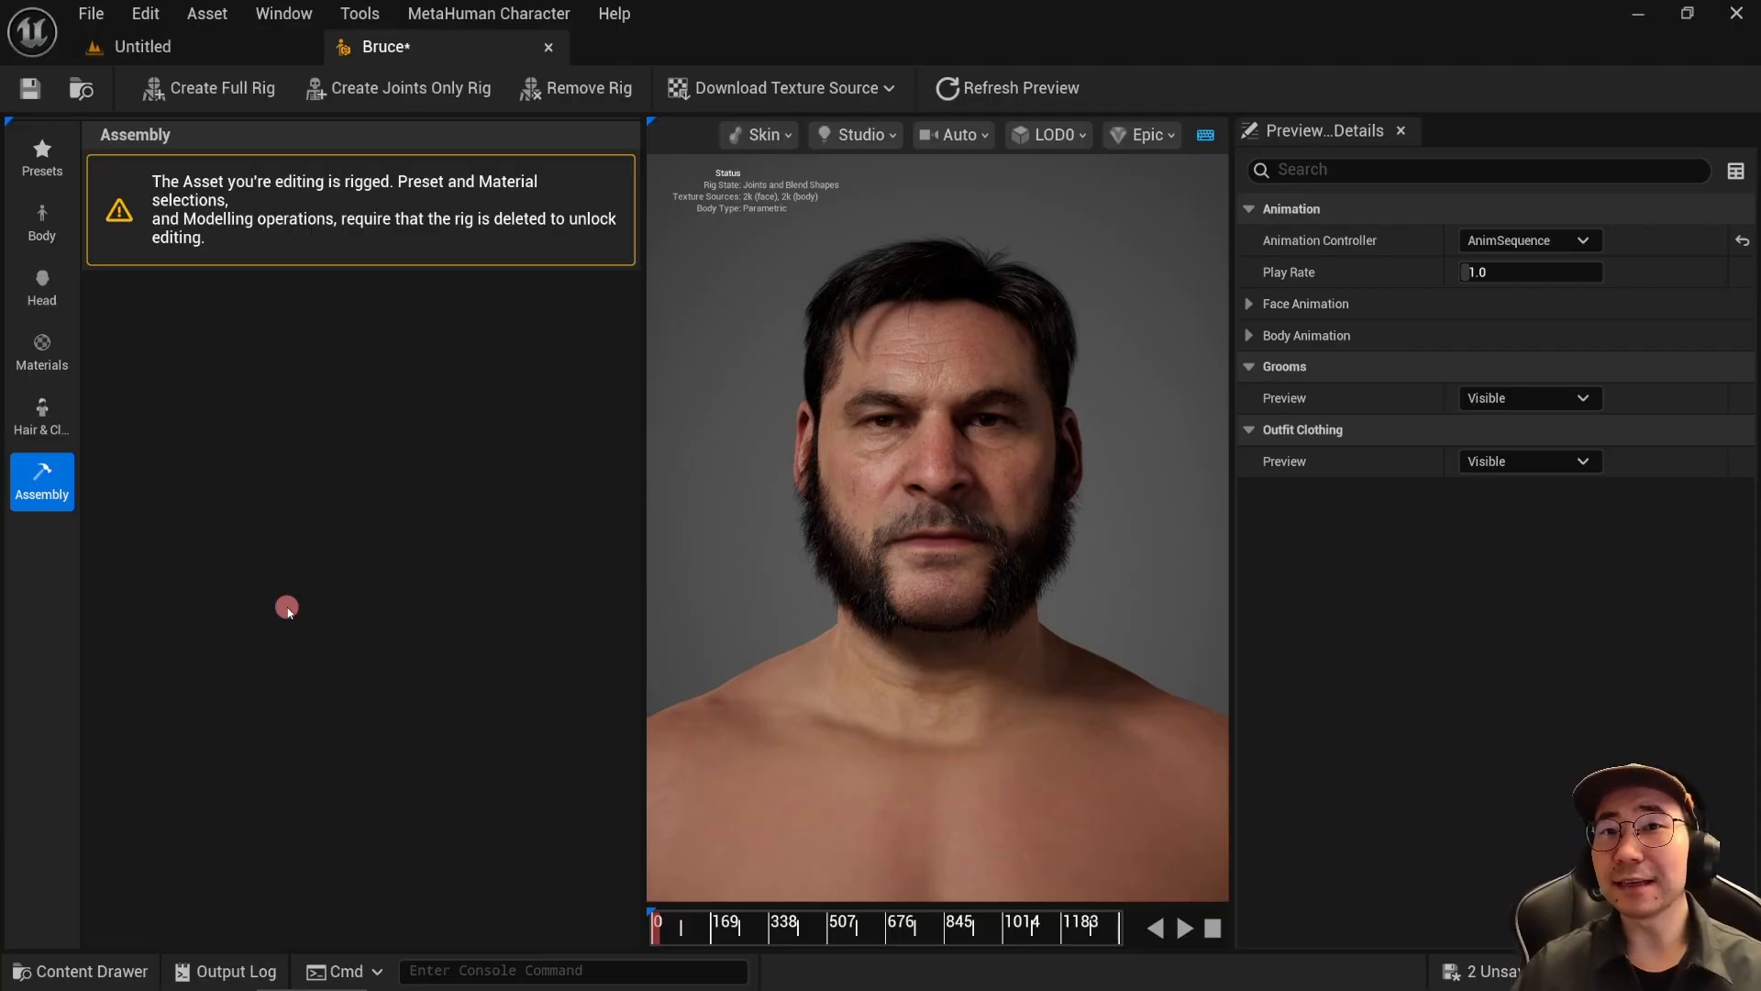
# Step: Save the rigged character and review its assembly types, keeping UE Cine (Complete)
pyautogui.click(41, 416)
pyautogui.click(42, 481)
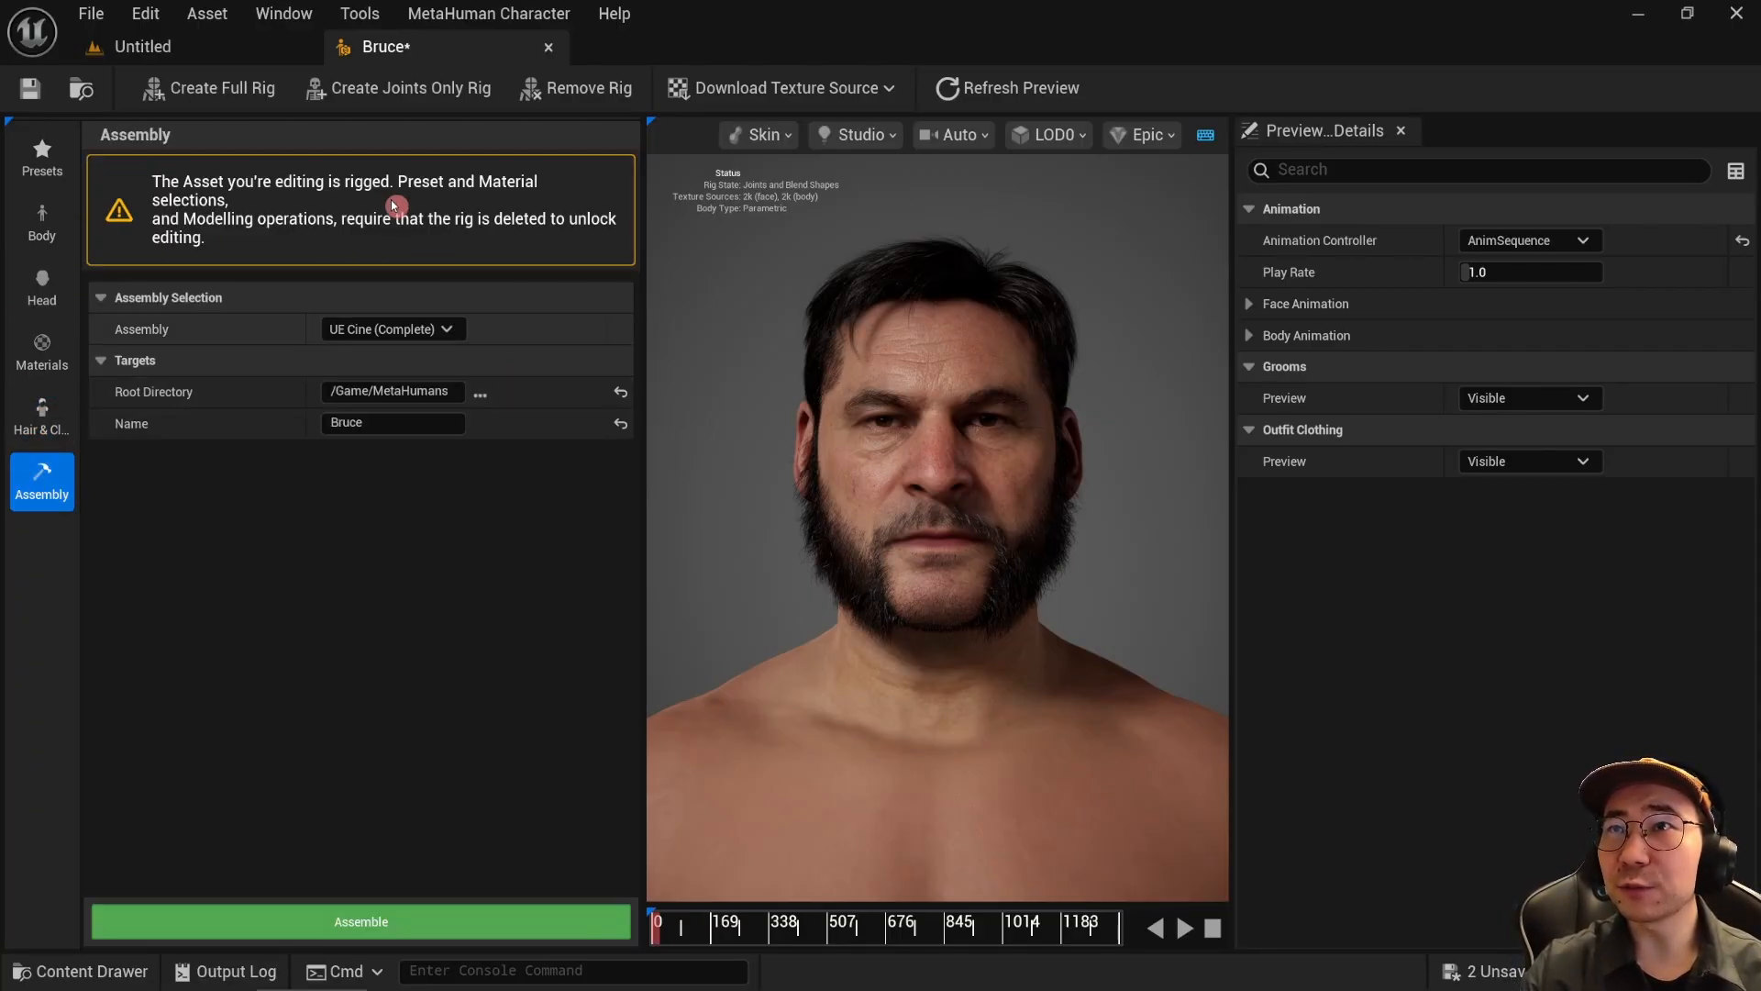
pyautogui.click(29, 89)
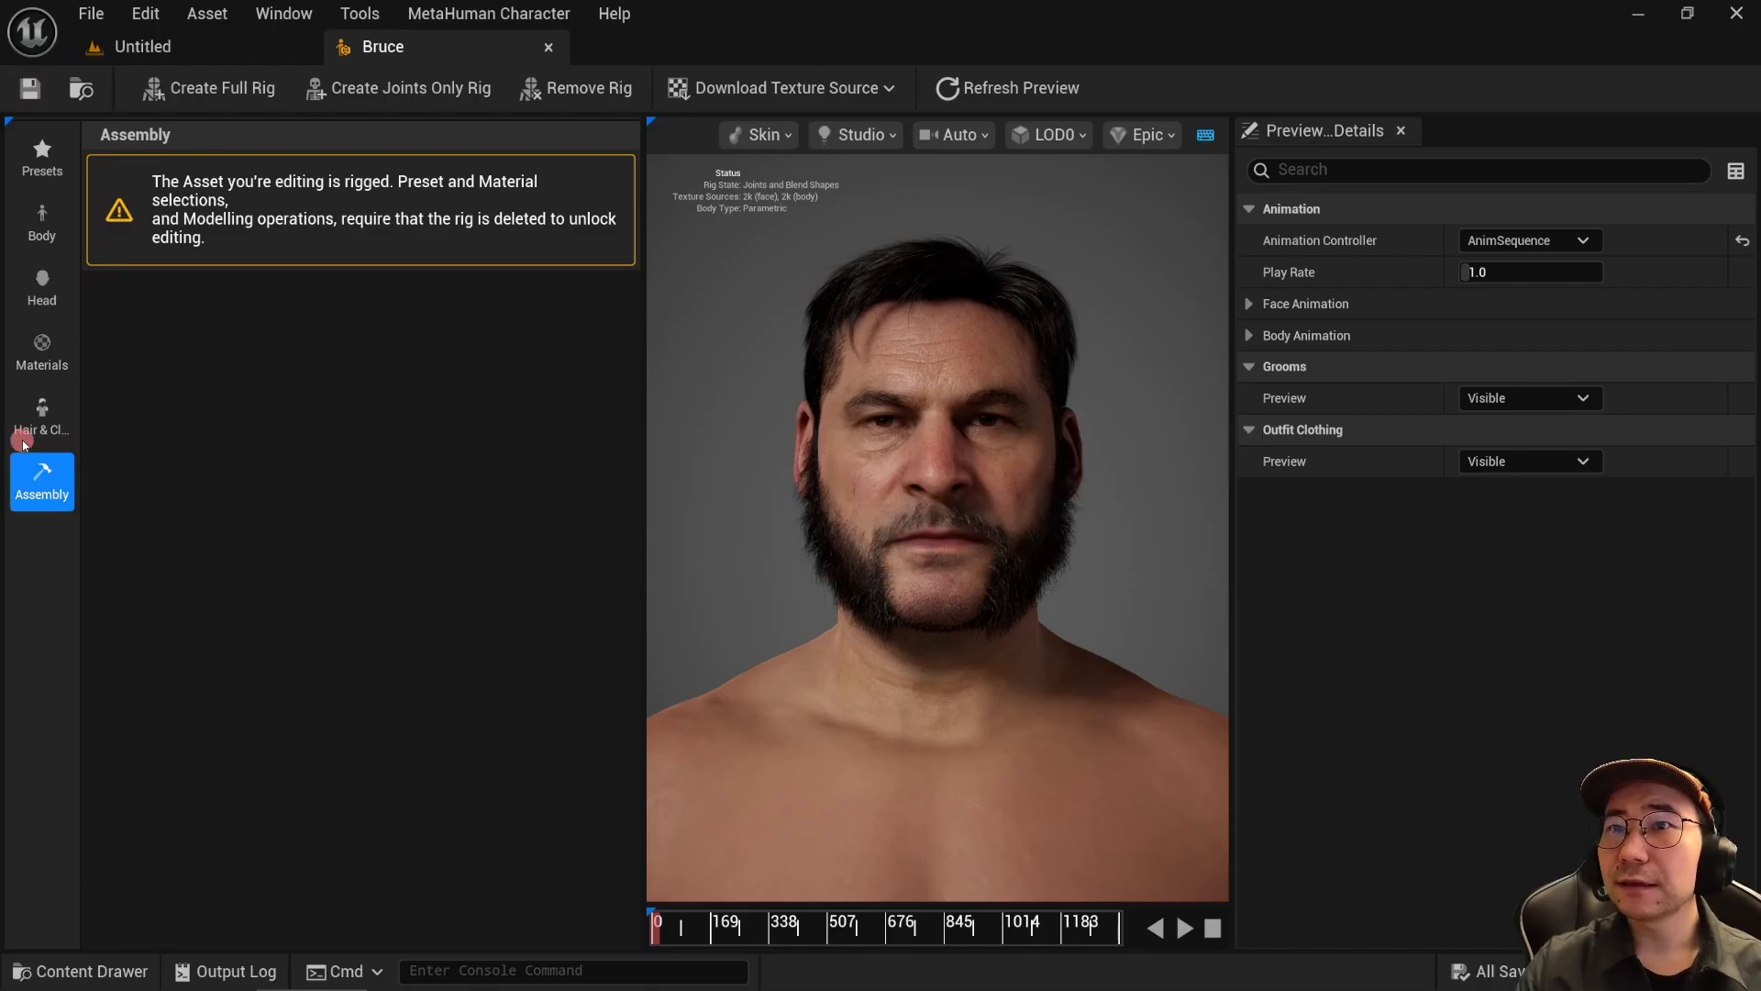
pyautogui.click(447, 330)
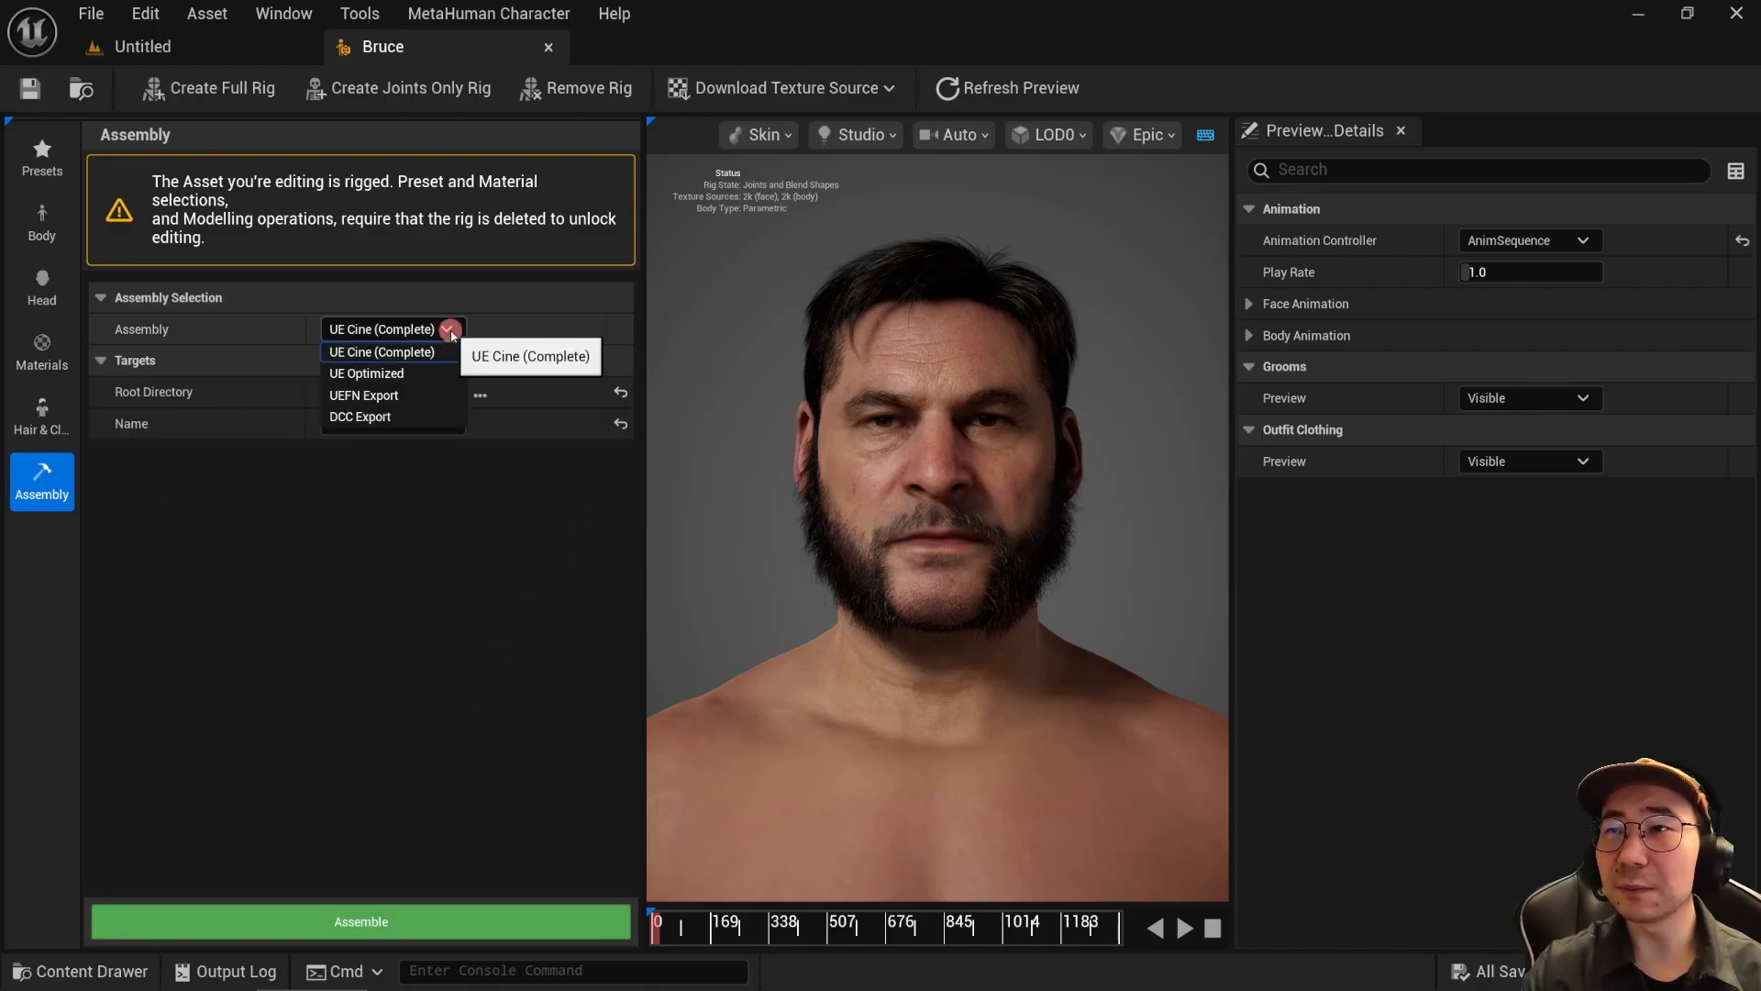
pyautogui.click(452, 334)
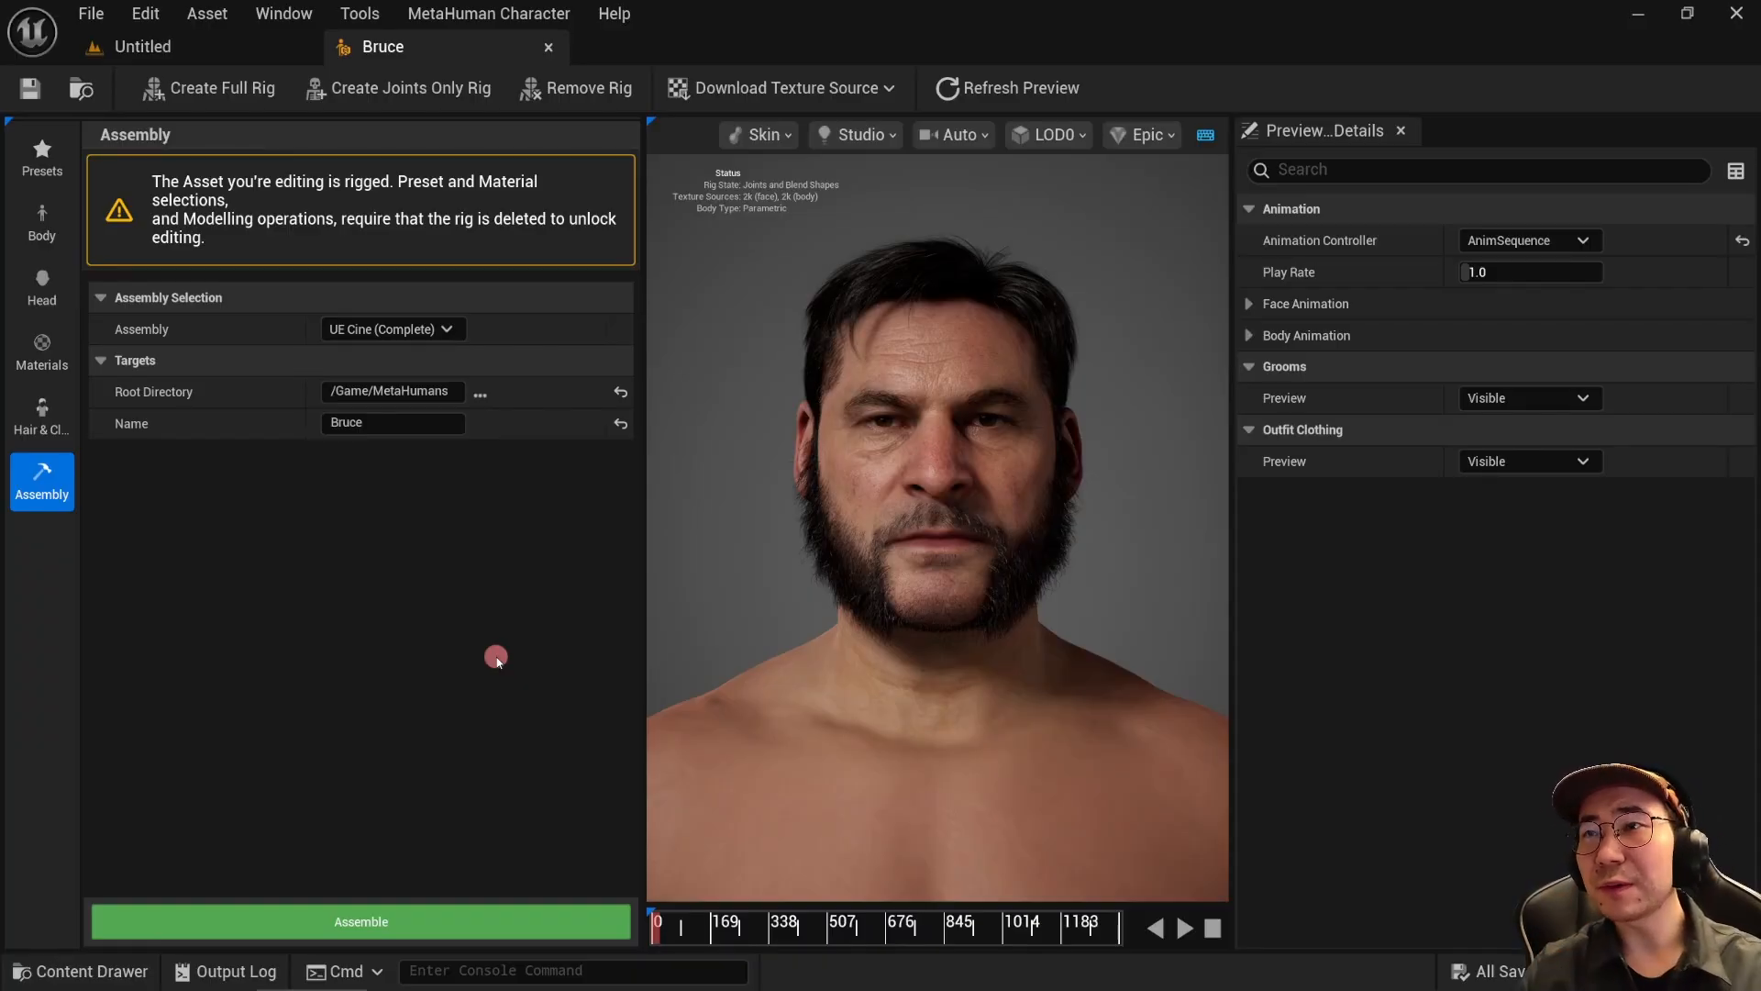
# Step: Assemble the Bruce MetaHuman and browse to its generated Content/MetaHumans/Bruce folder
pyautogui.click(390, 921)
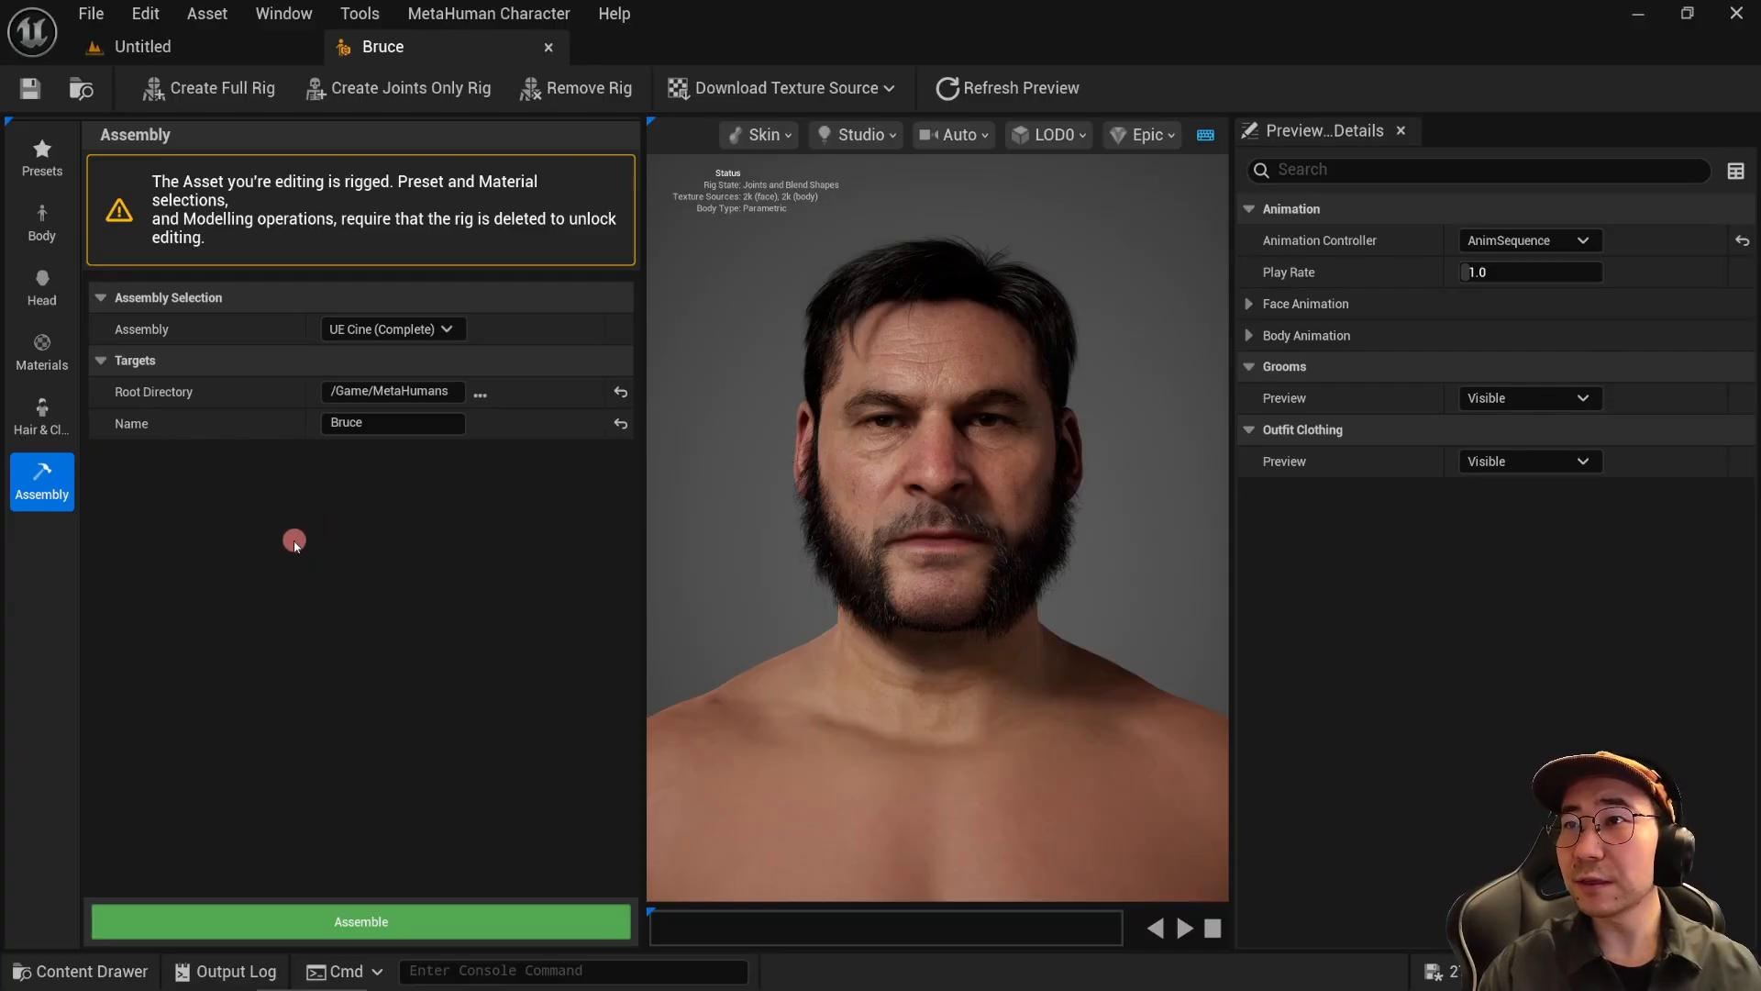
pyautogui.click(205, 45)
pyautogui.hotkey('ctrl', 'space')
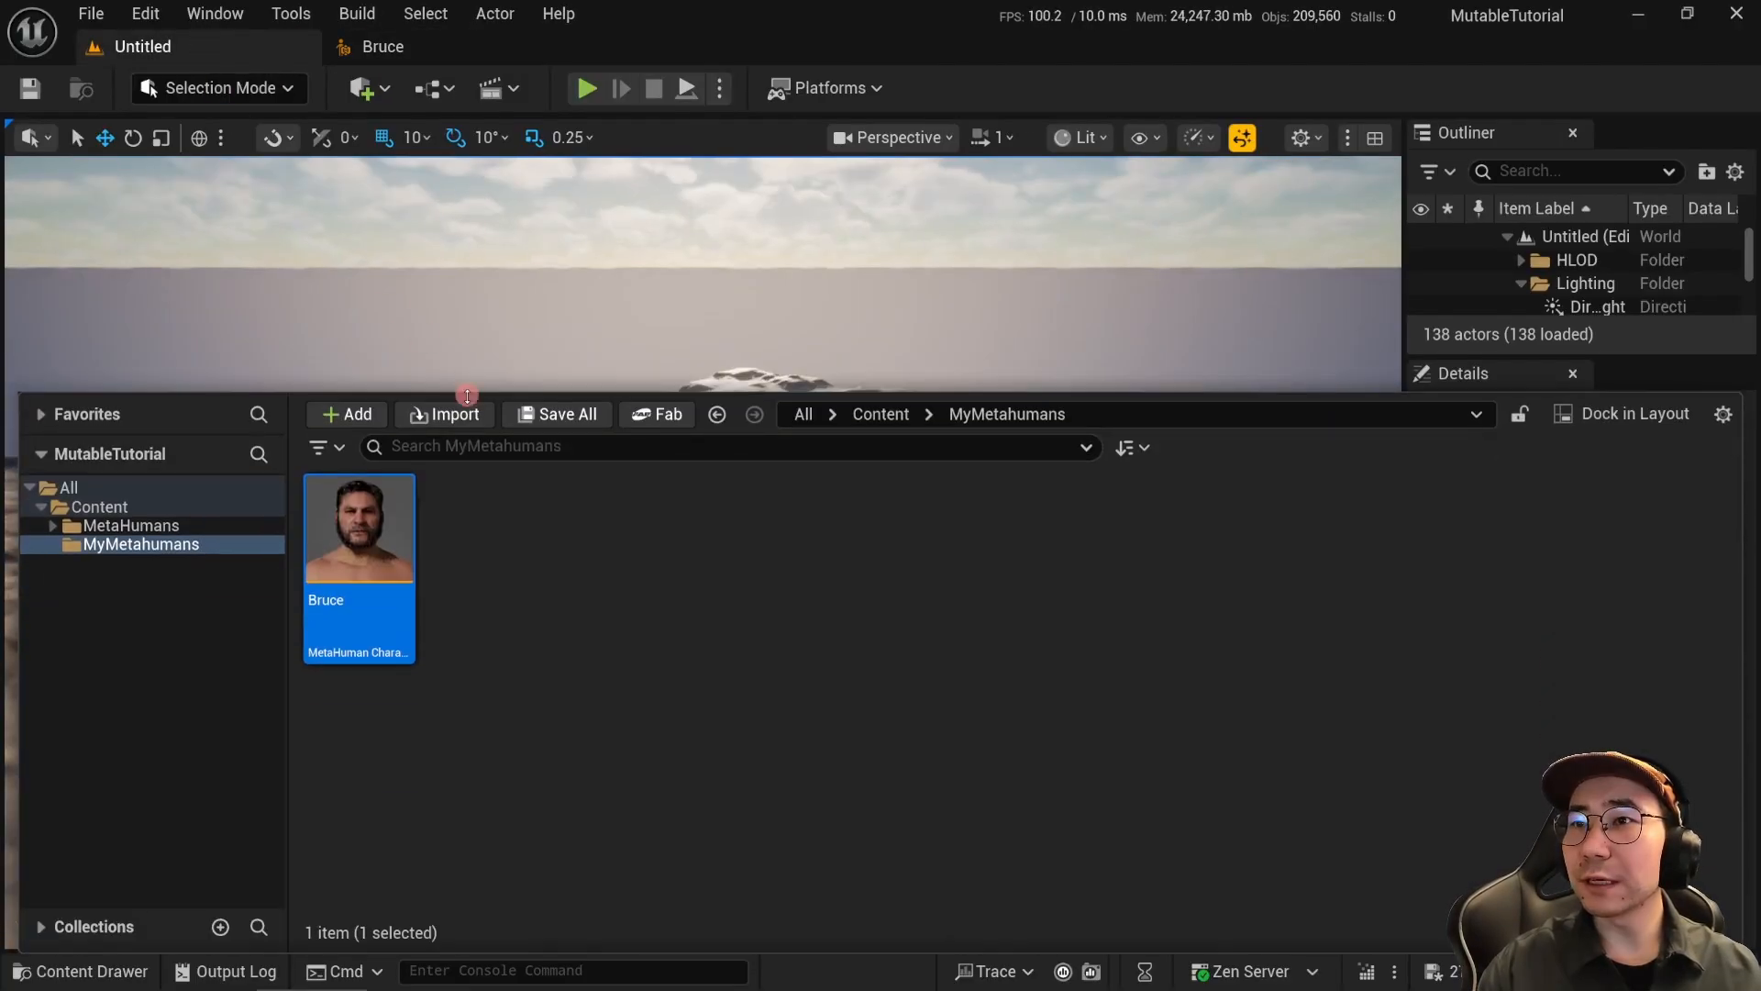
pyautogui.click(665, 731)
pyautogui.click(52, 526)
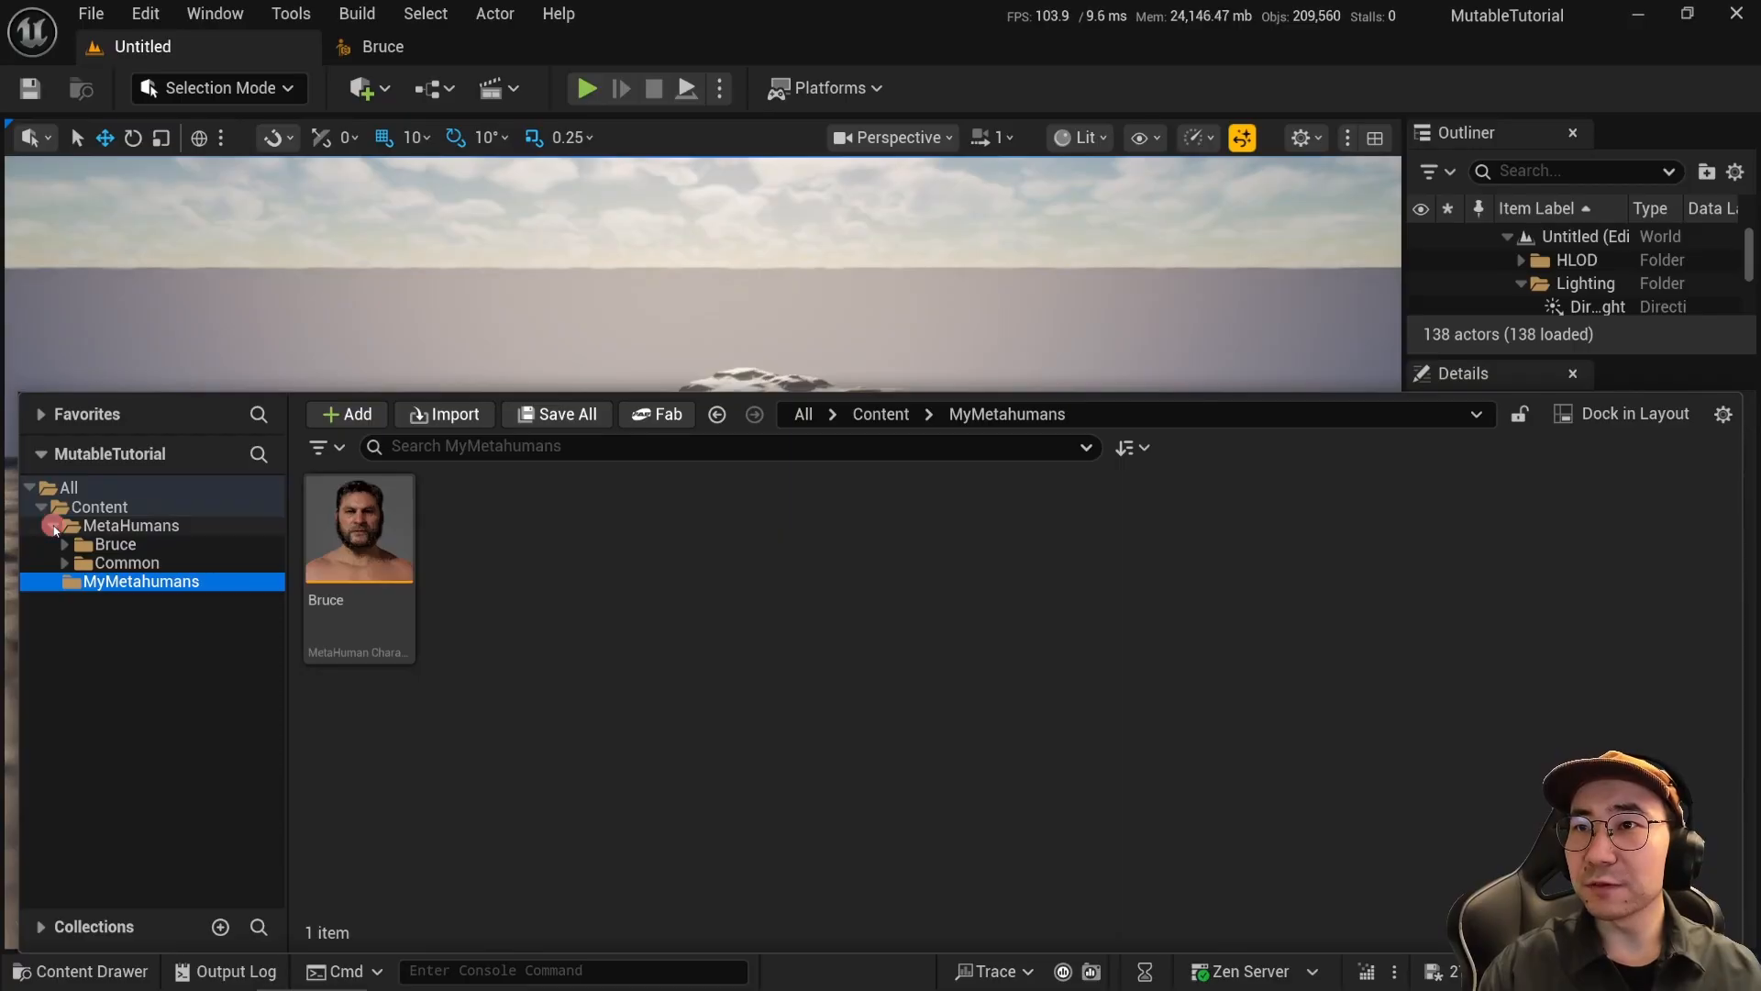
pyautogui.click(70, 544)
pyautogui.click(65, 543)
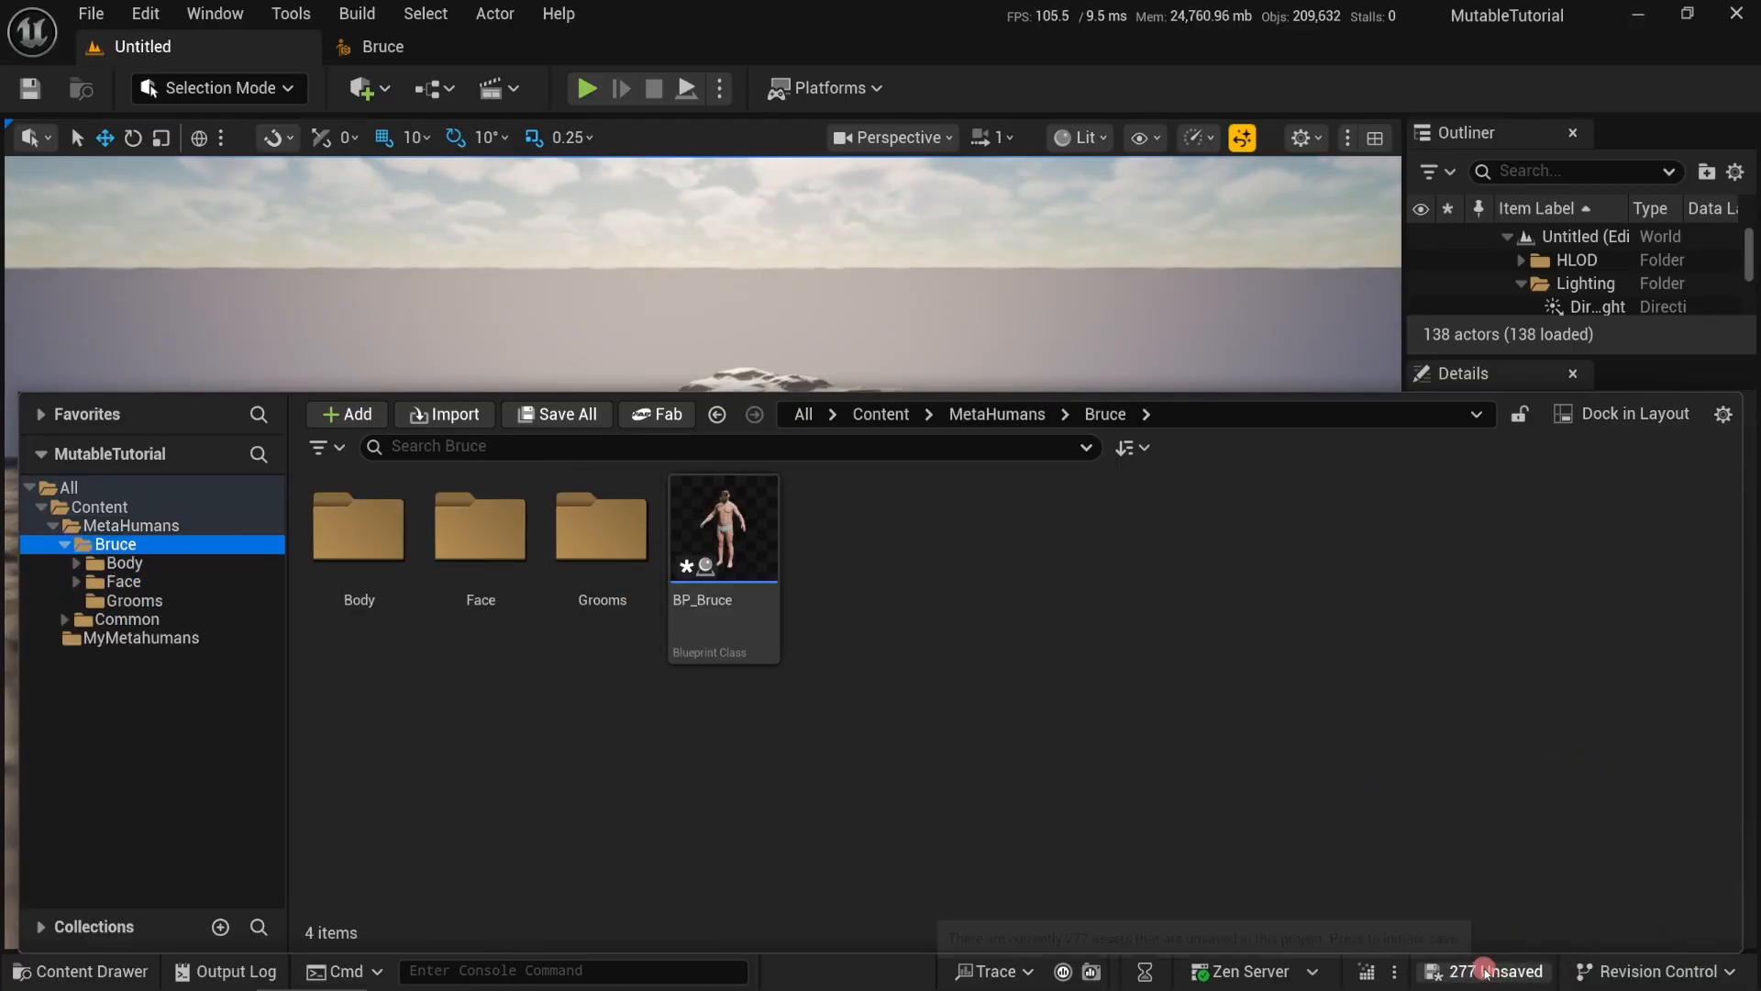
# Step: Review the list of unsaved content and save all of the selected assets
pyautogui.click(1484, 971)
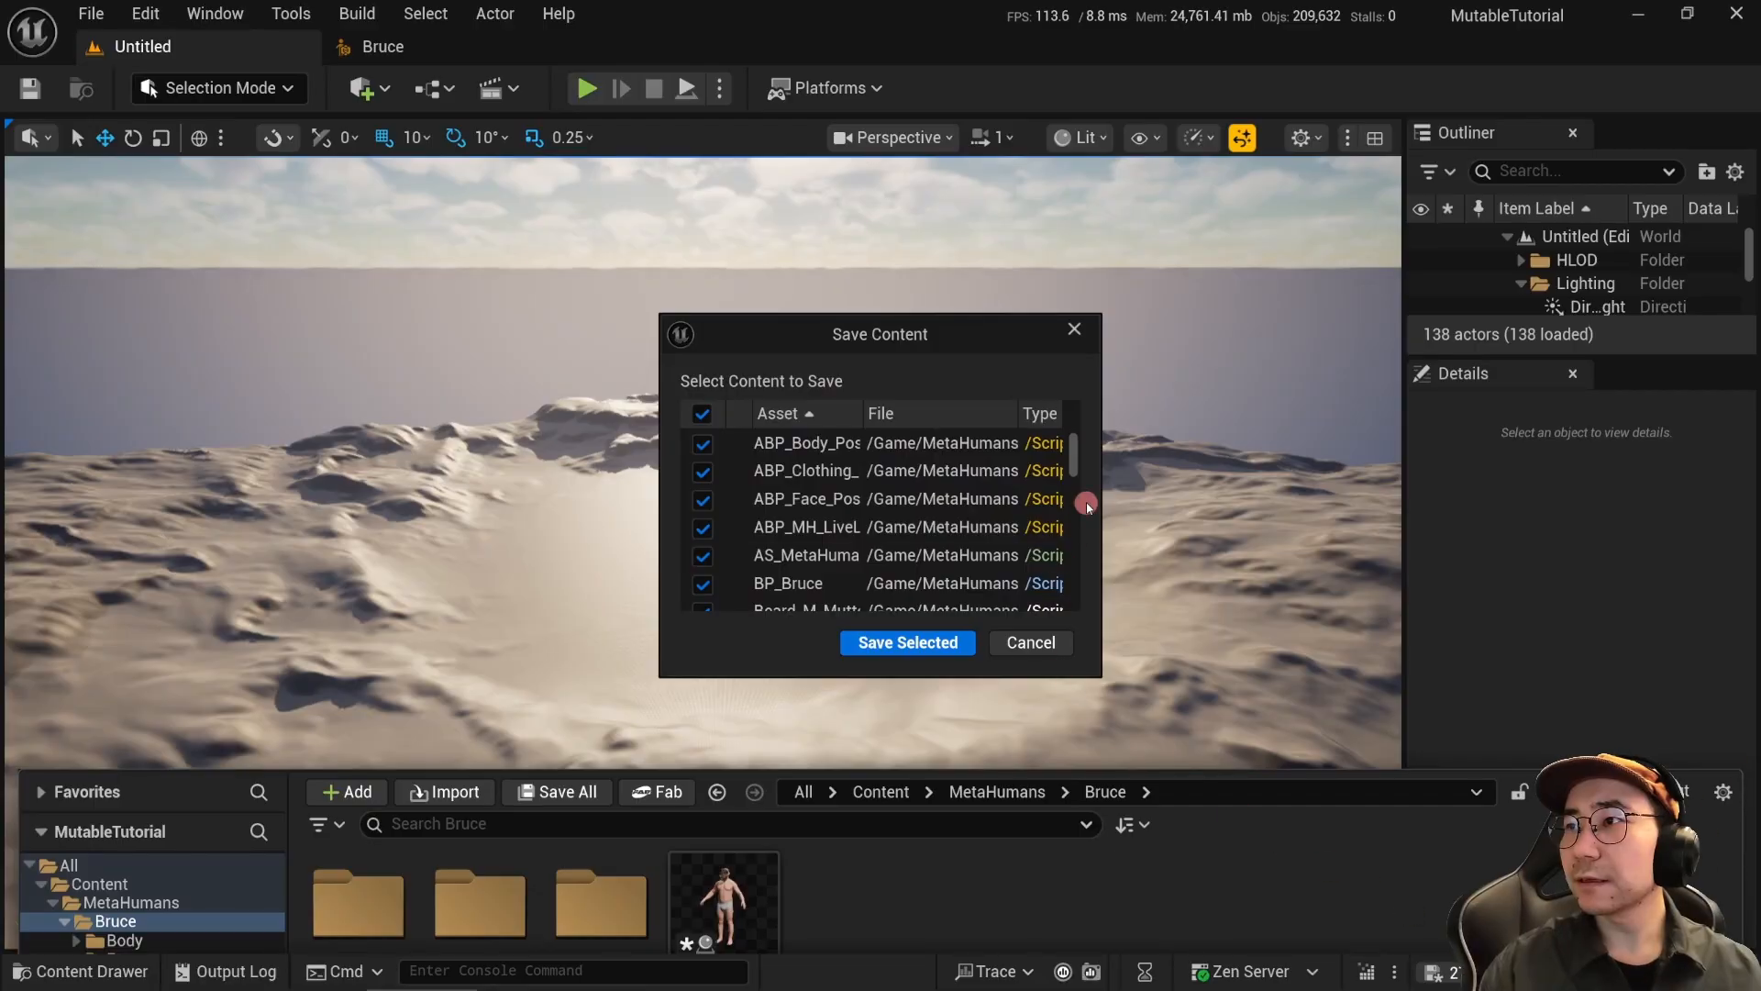
pyautogui.moveTo(1071, 449); pyautogui.dragTo(1078, 635)
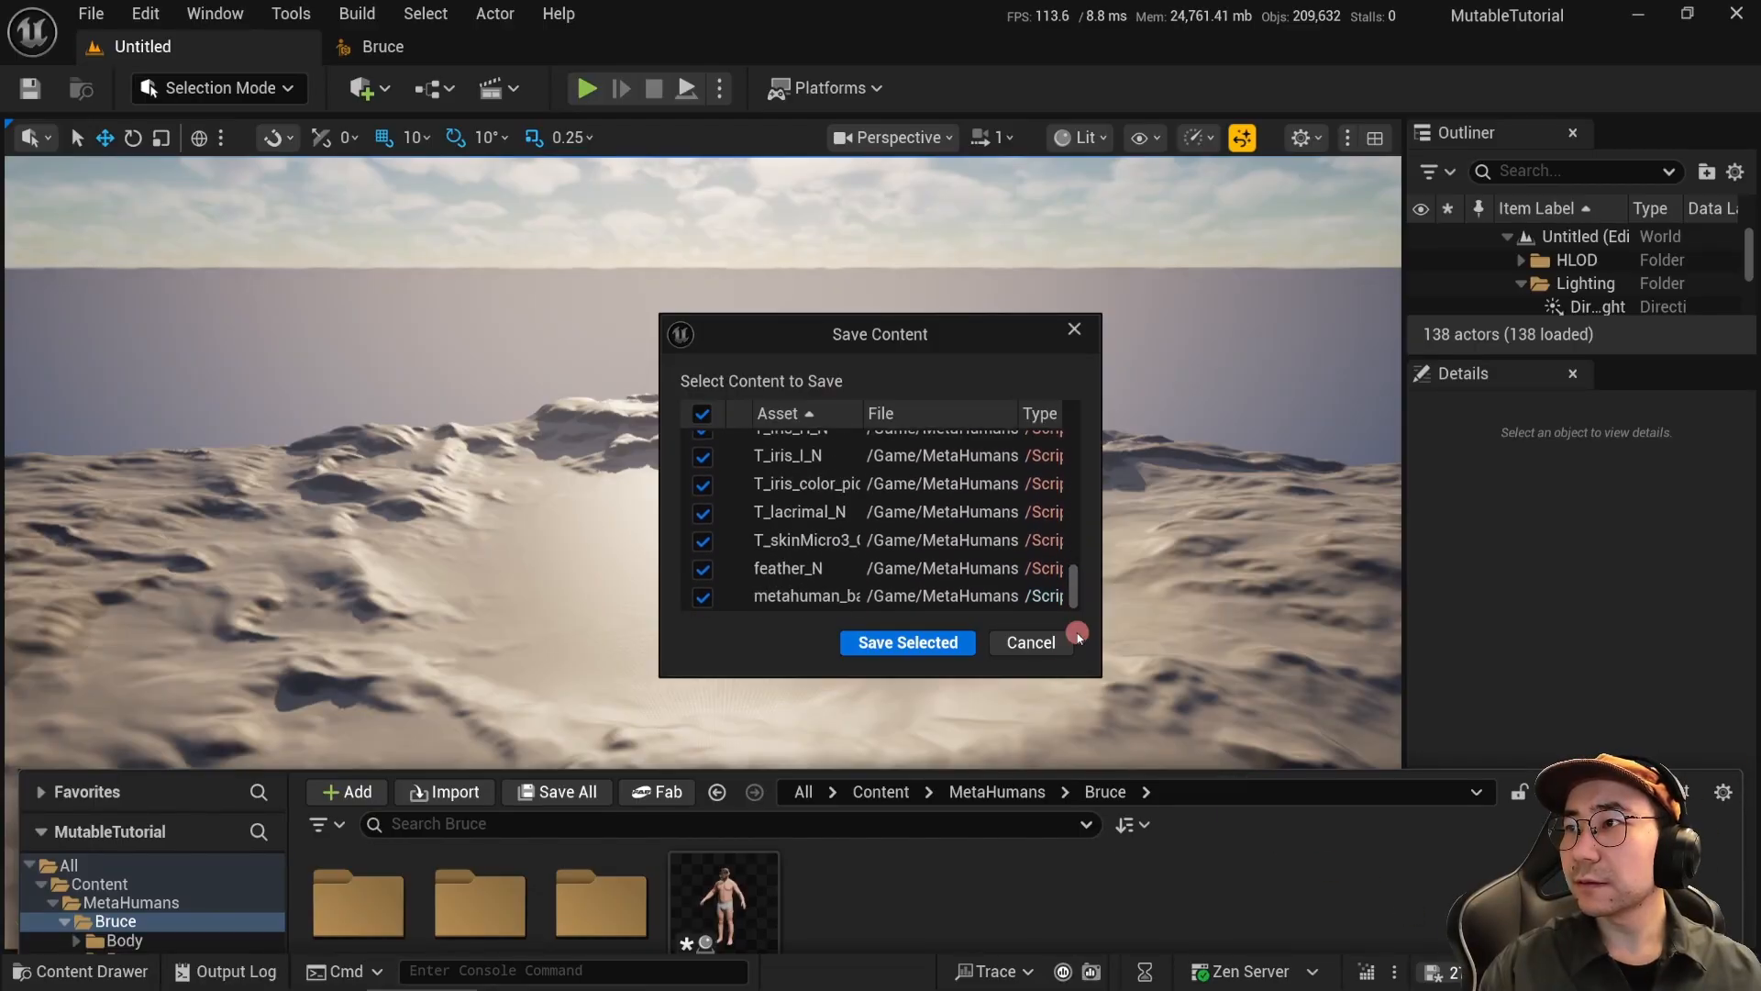
pyautogui.click(903, 642)
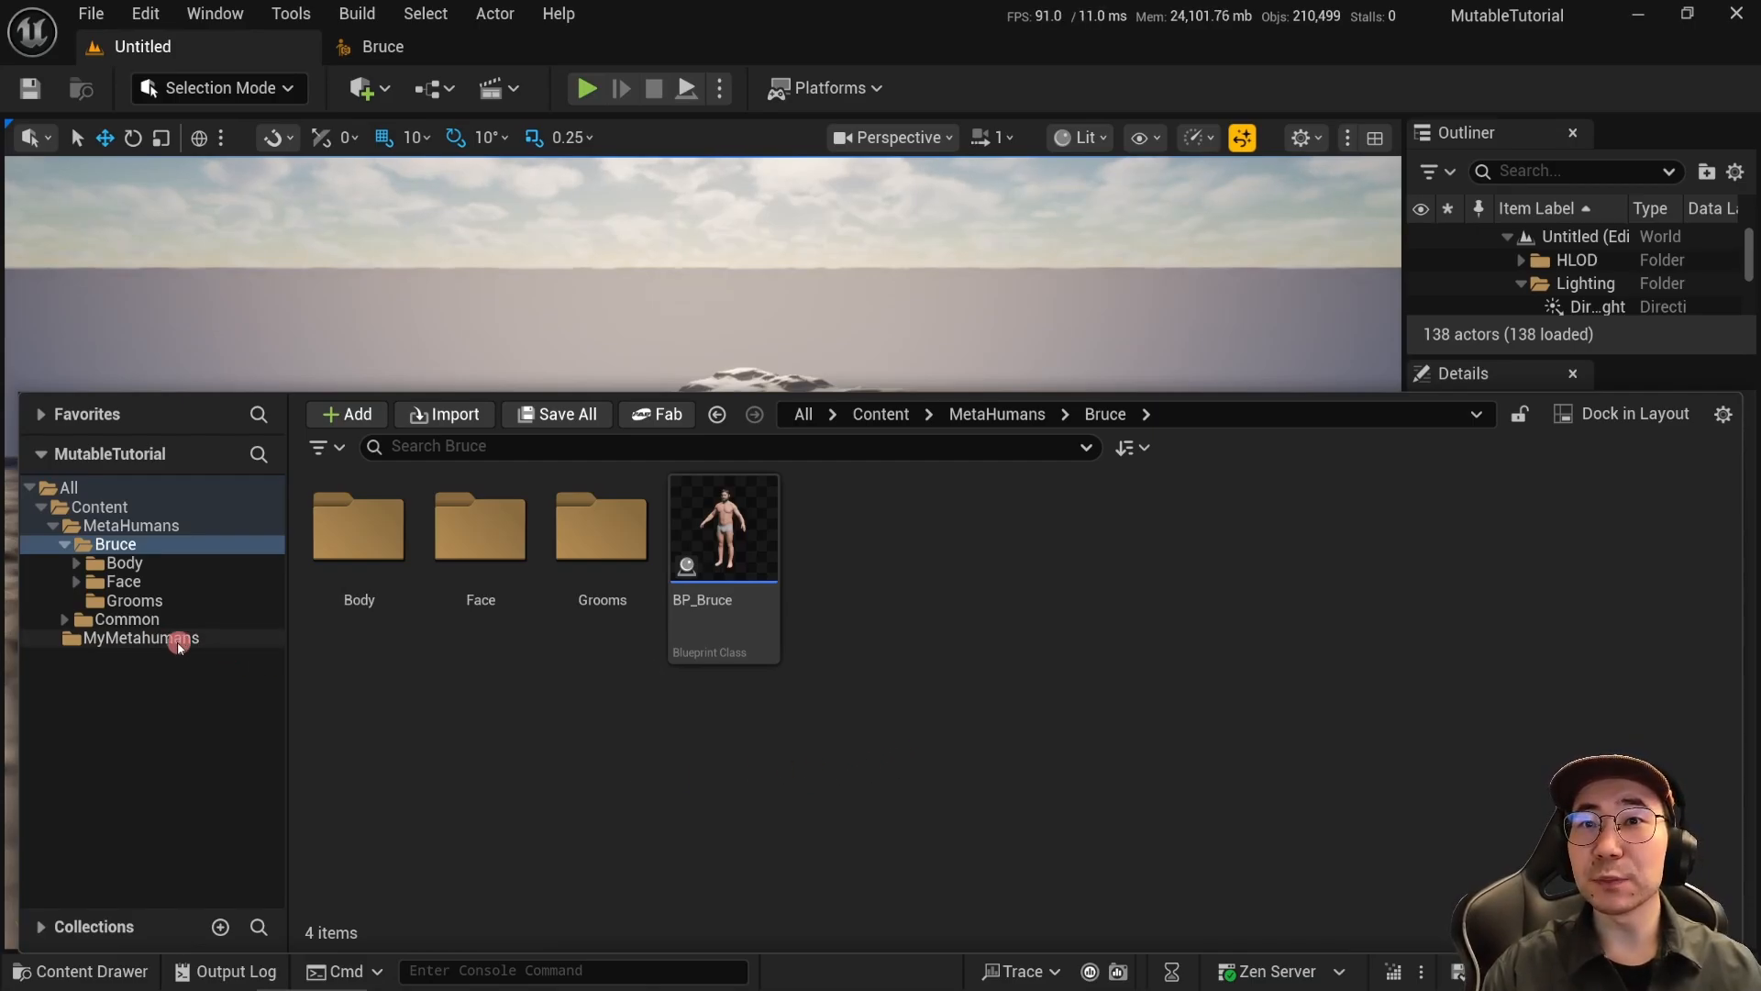
# Step: Create a new folder named Mutable directly under Content
pyautogui.click(99, 506)
pyautogui.rightClick(624, 575)
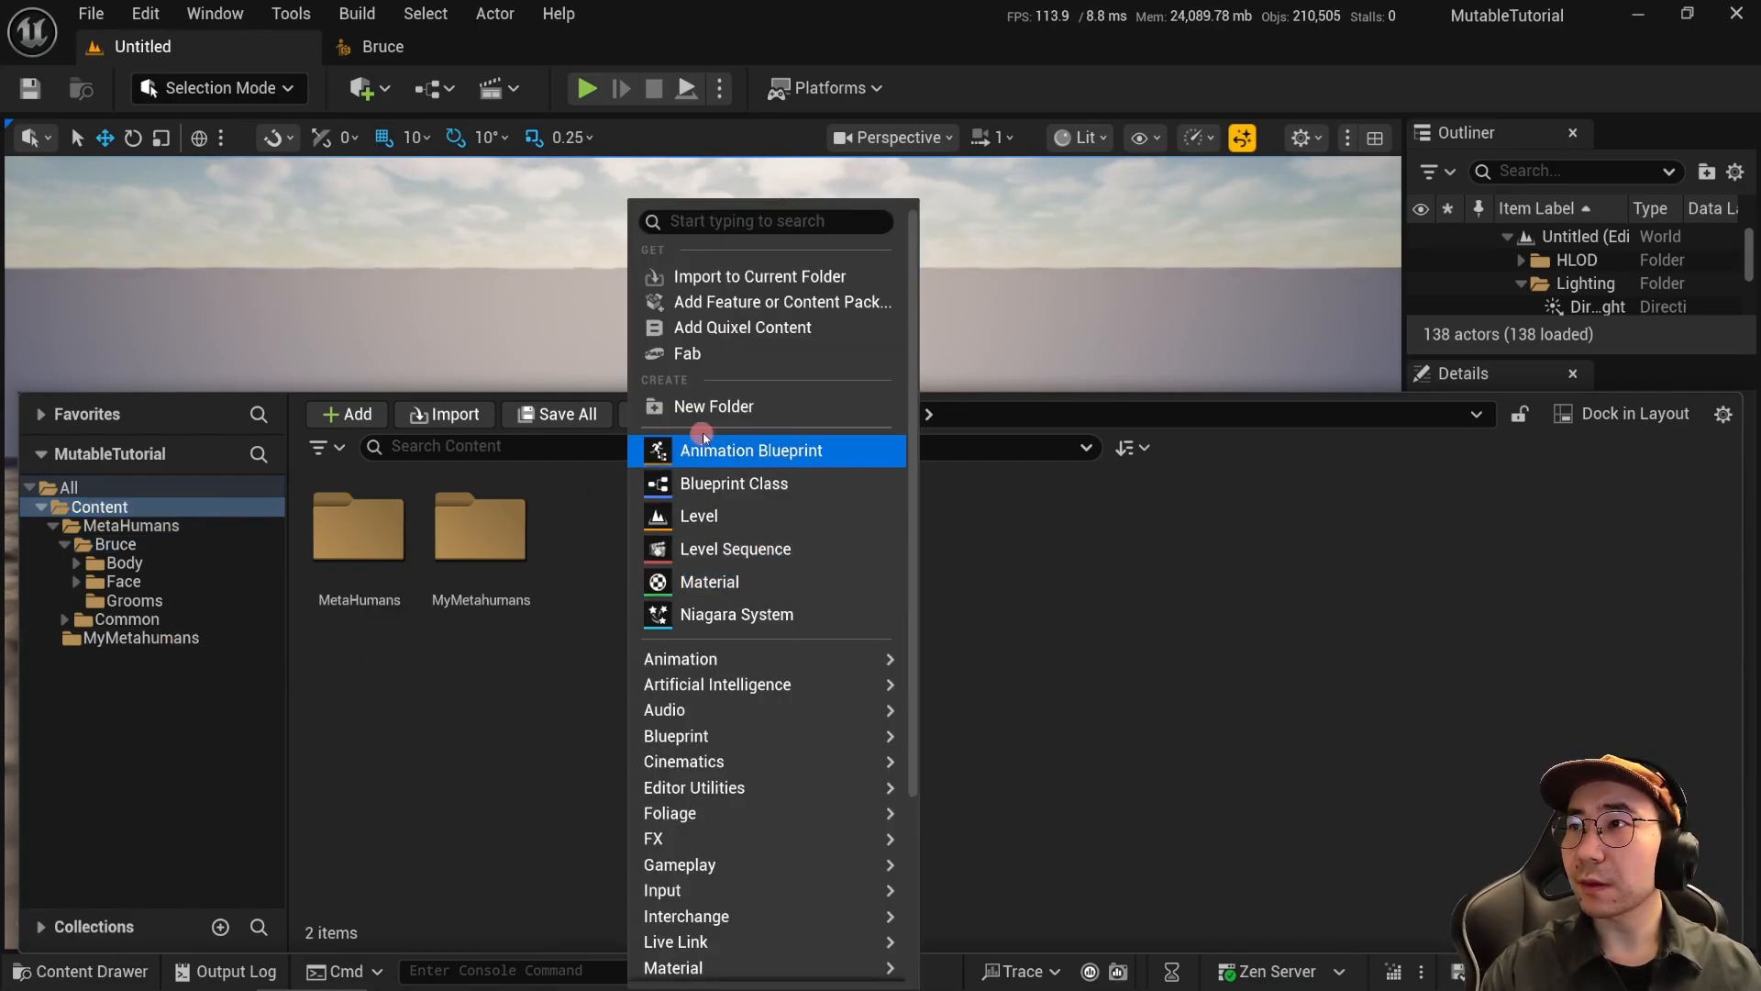
pyautogui.click(801, 405)
pyautogui.write('M')
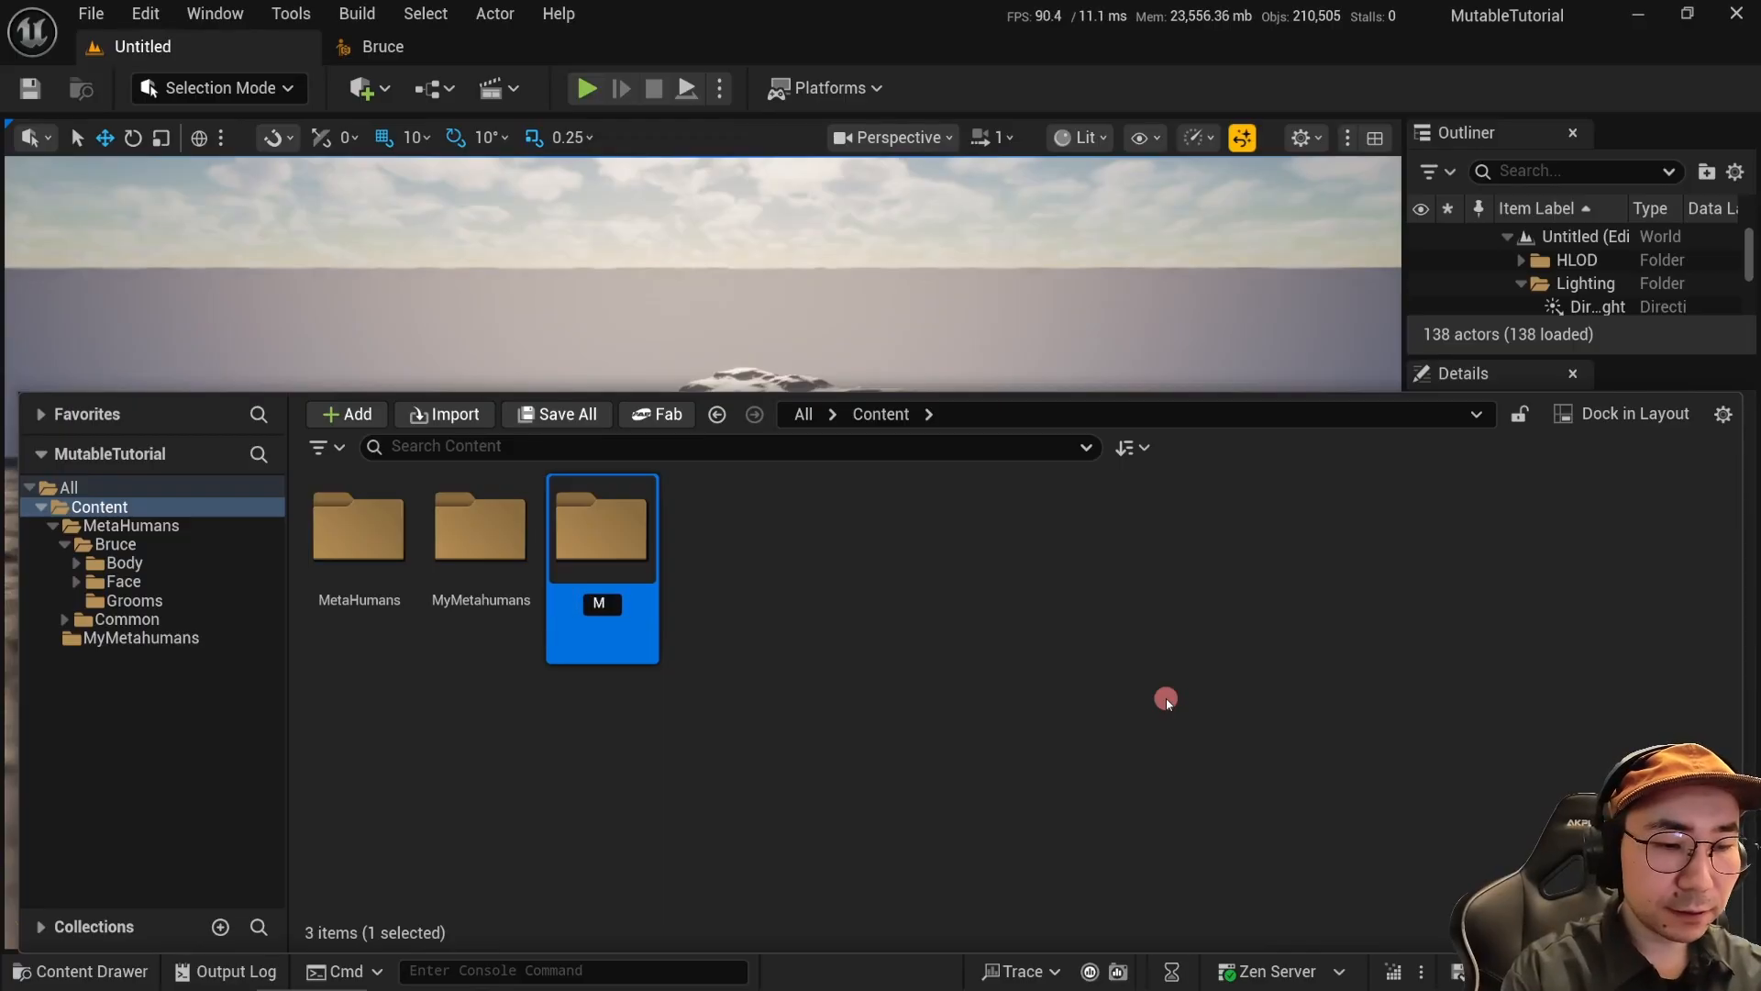
pyautogui.write('utable')
pyautogui.press('Return')
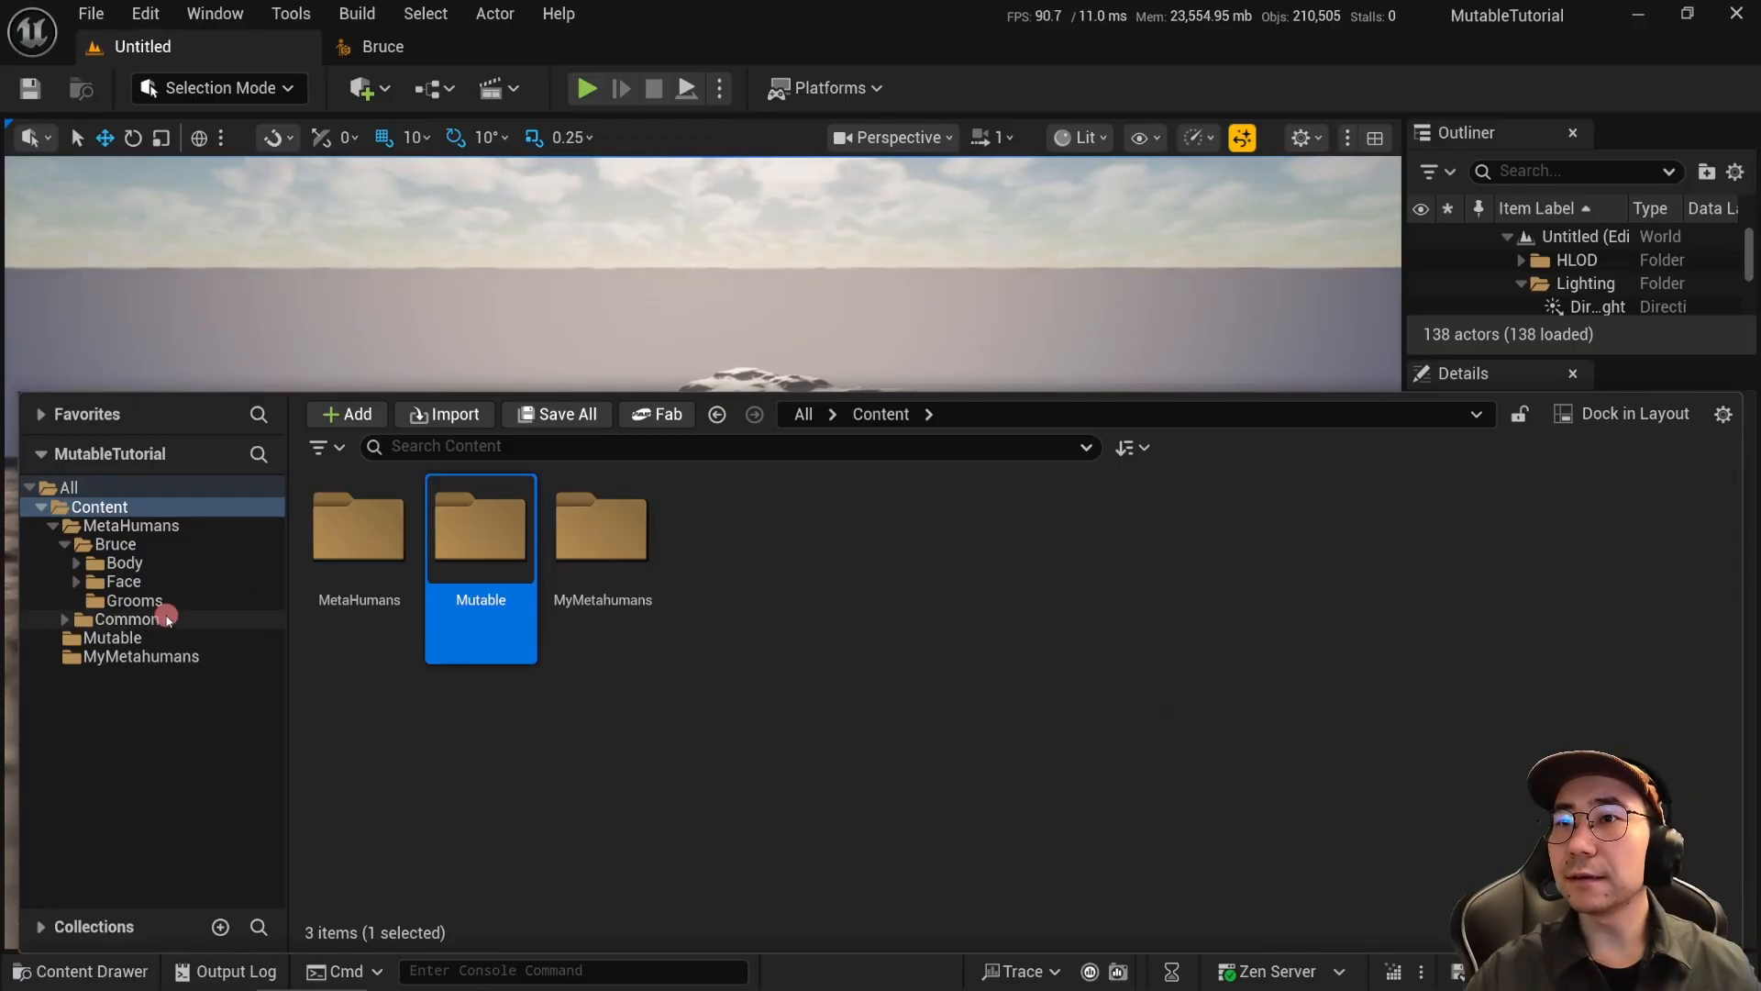
# Step: Set the Mutable folder's color to green, hex 39B62DFF
pyautogui.rightClick(108, 637)
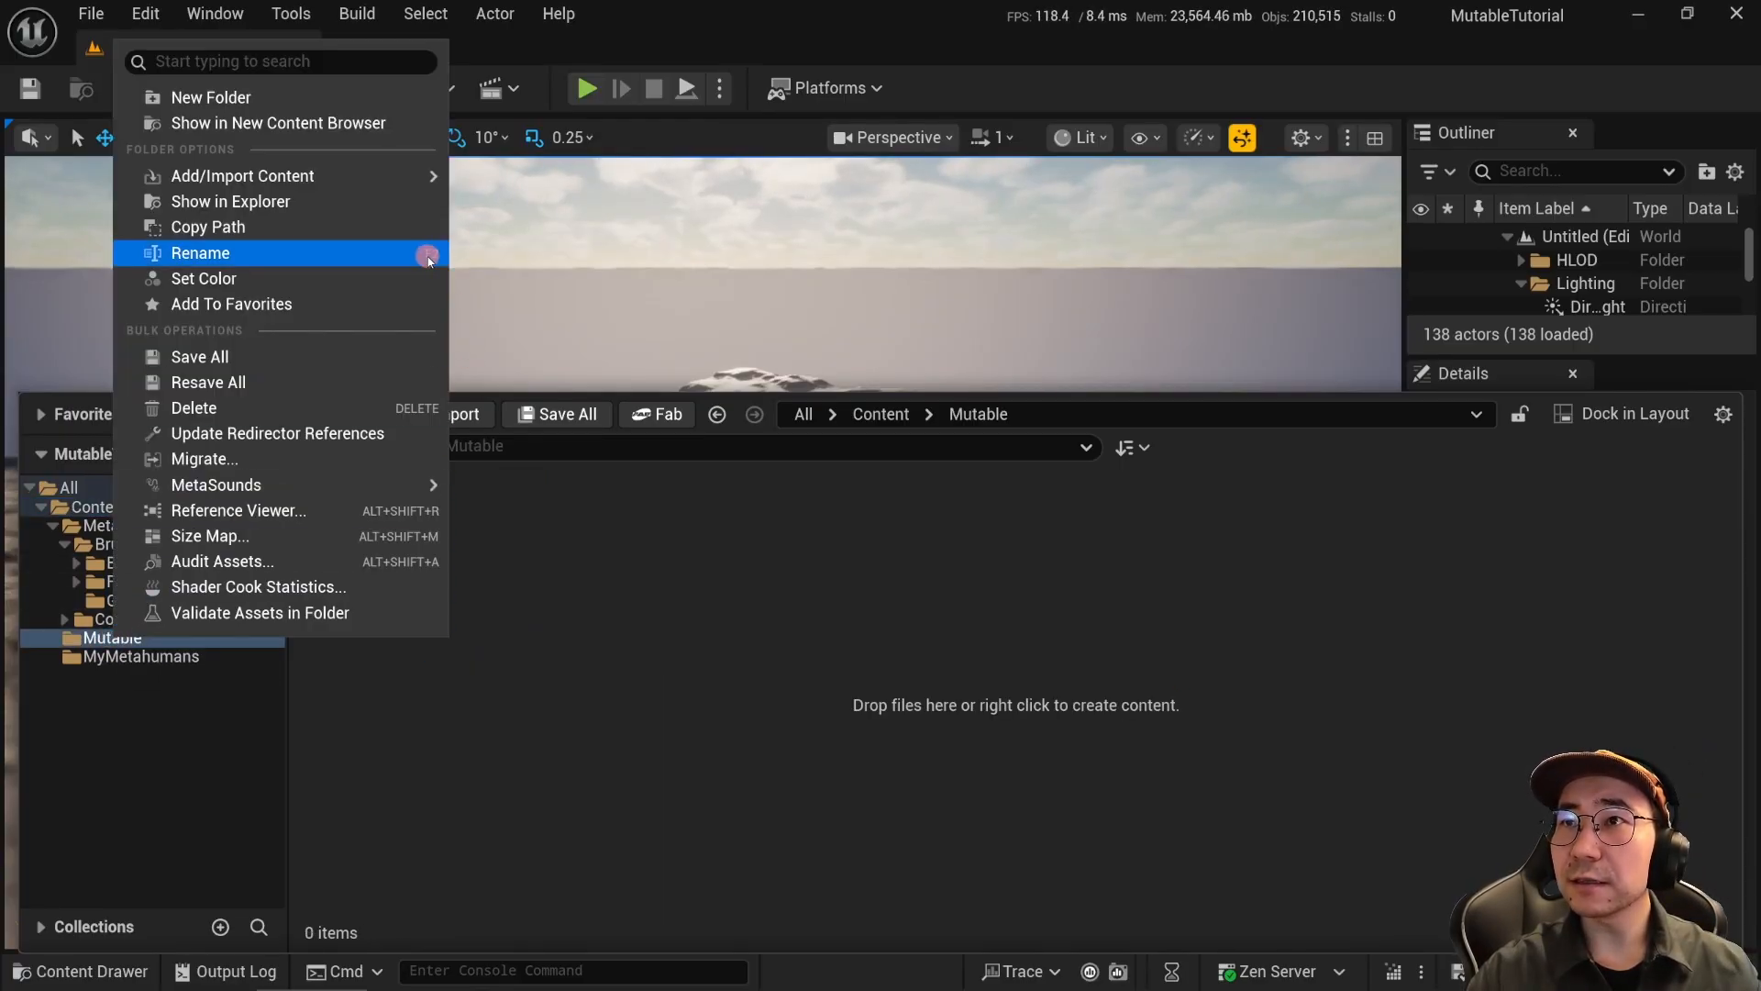
pyautogui.click(365, 280)
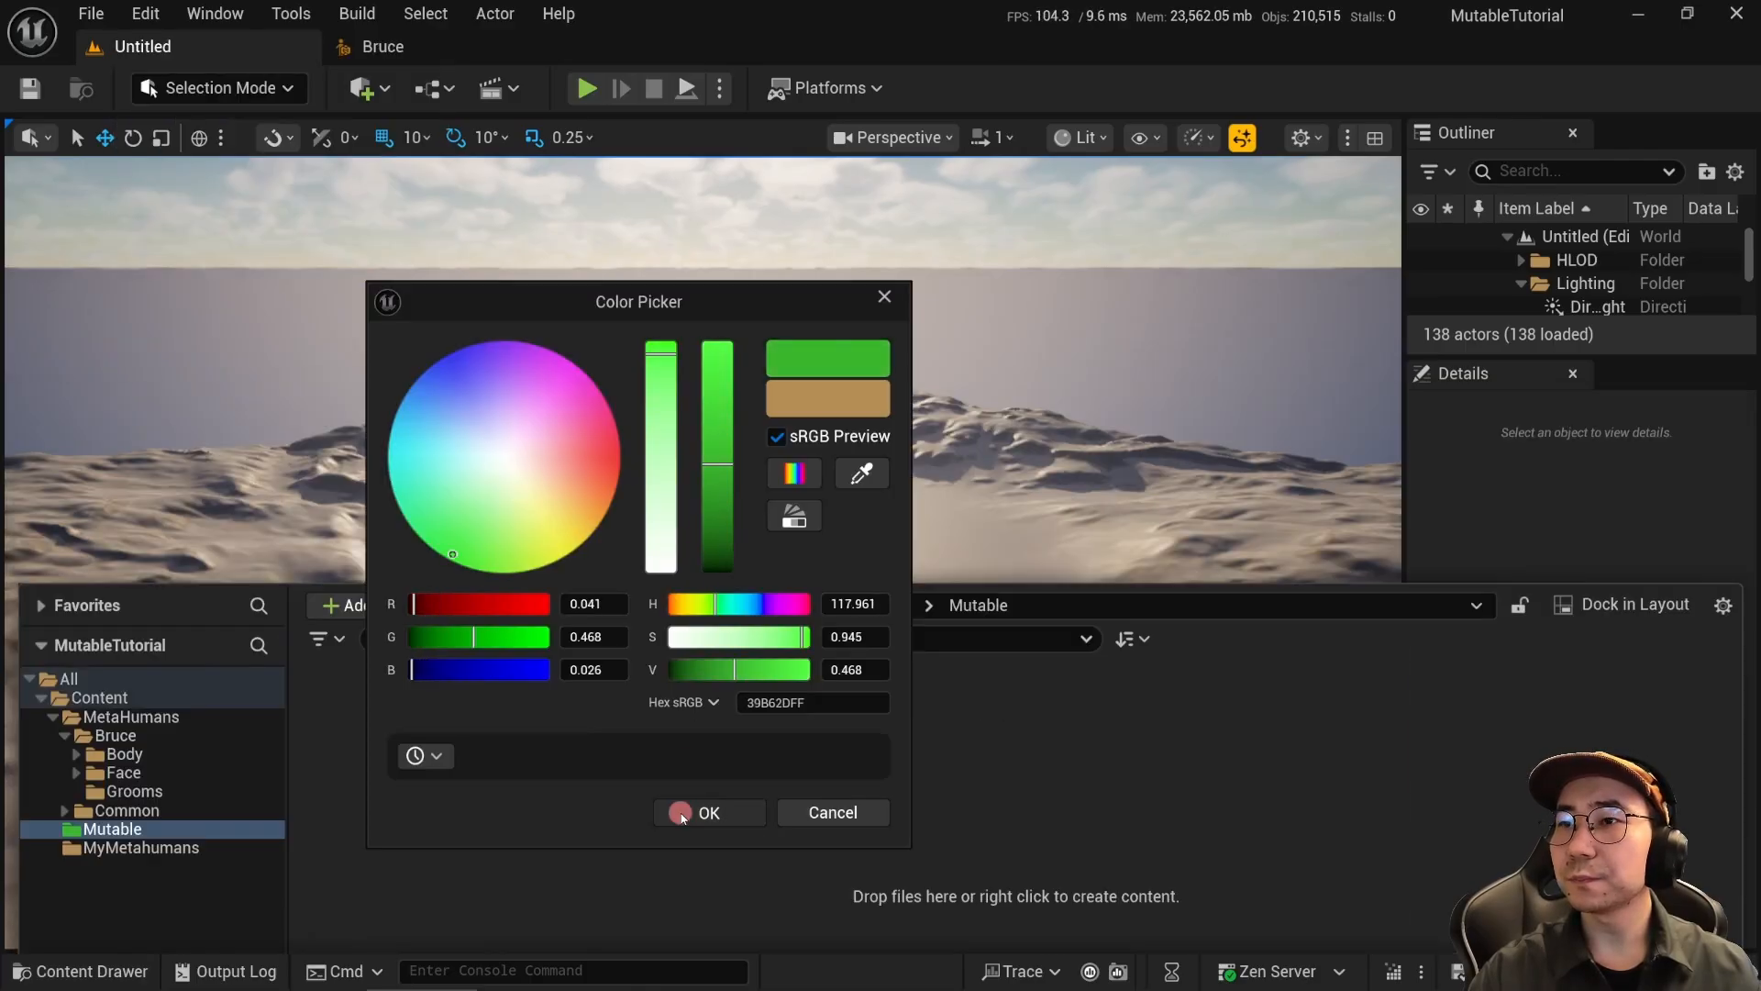
pyautogui.click(681, 811)
# Step: Create a Mutable Customizable Object named CO_Metahuman in the Mutable folder and open it
pyautogui.rightClick(476, 551)
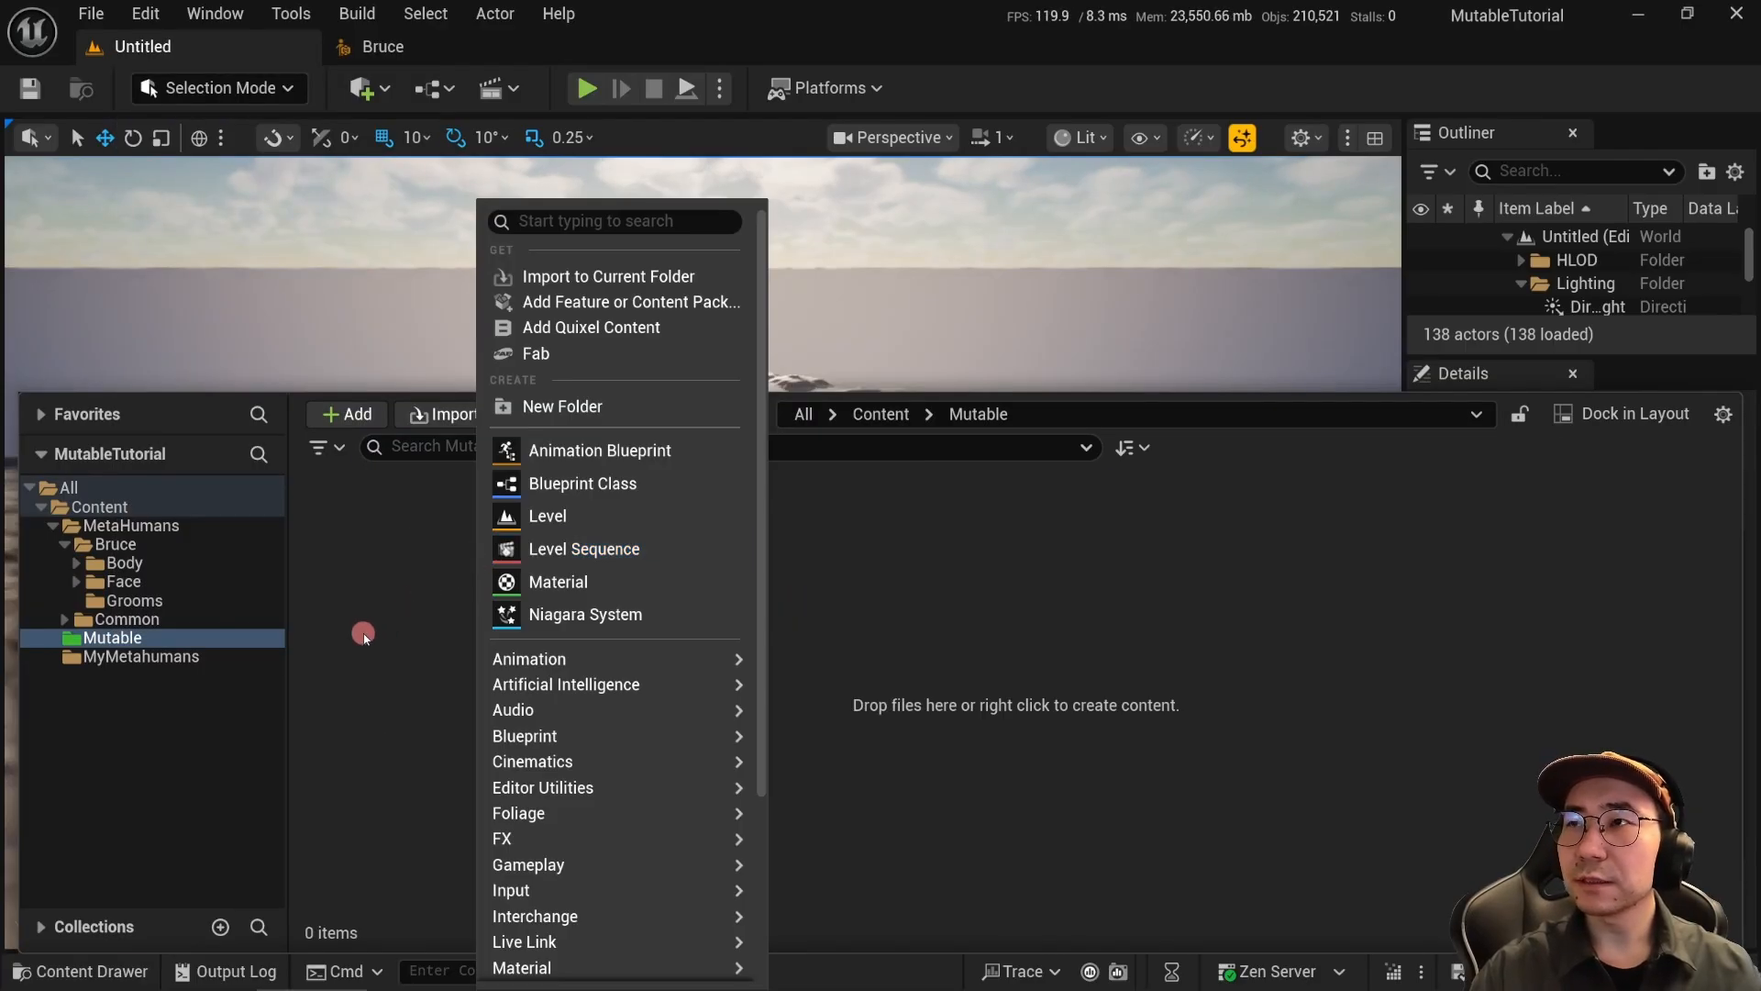
pyautogui.moveTo(650, 739)
pyautogui.scroll(-3, 640, 725)
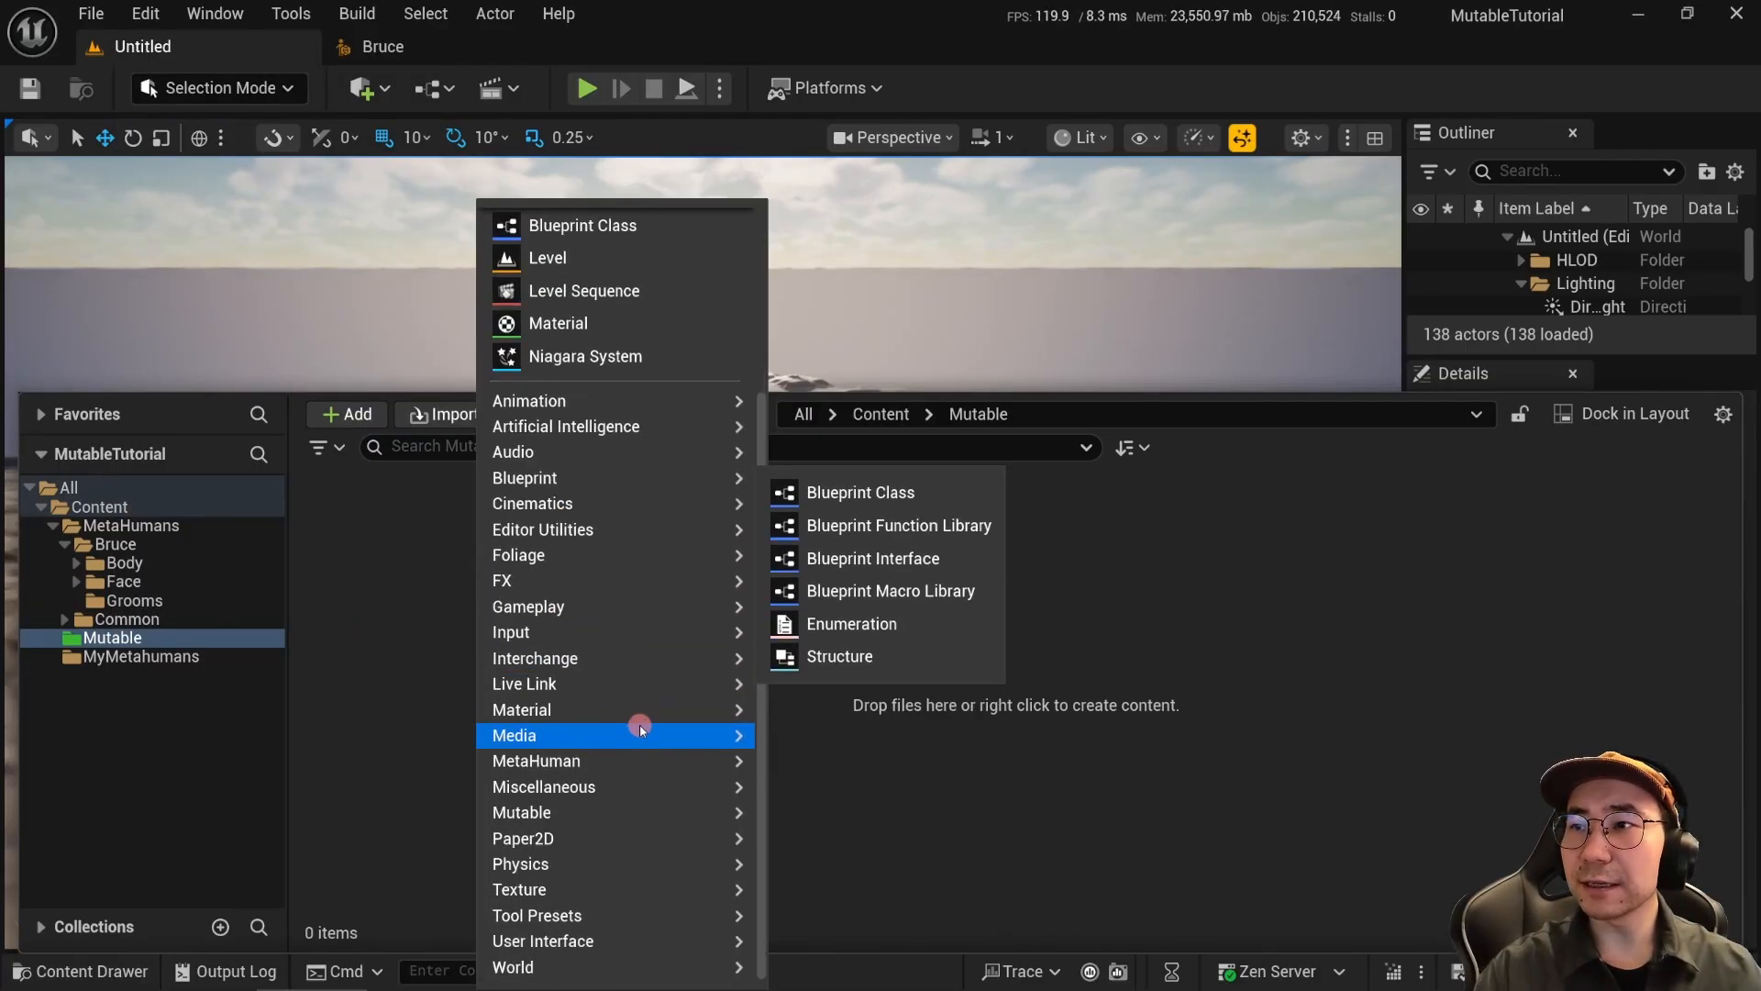
pyautogui.moveTo(688, 910)
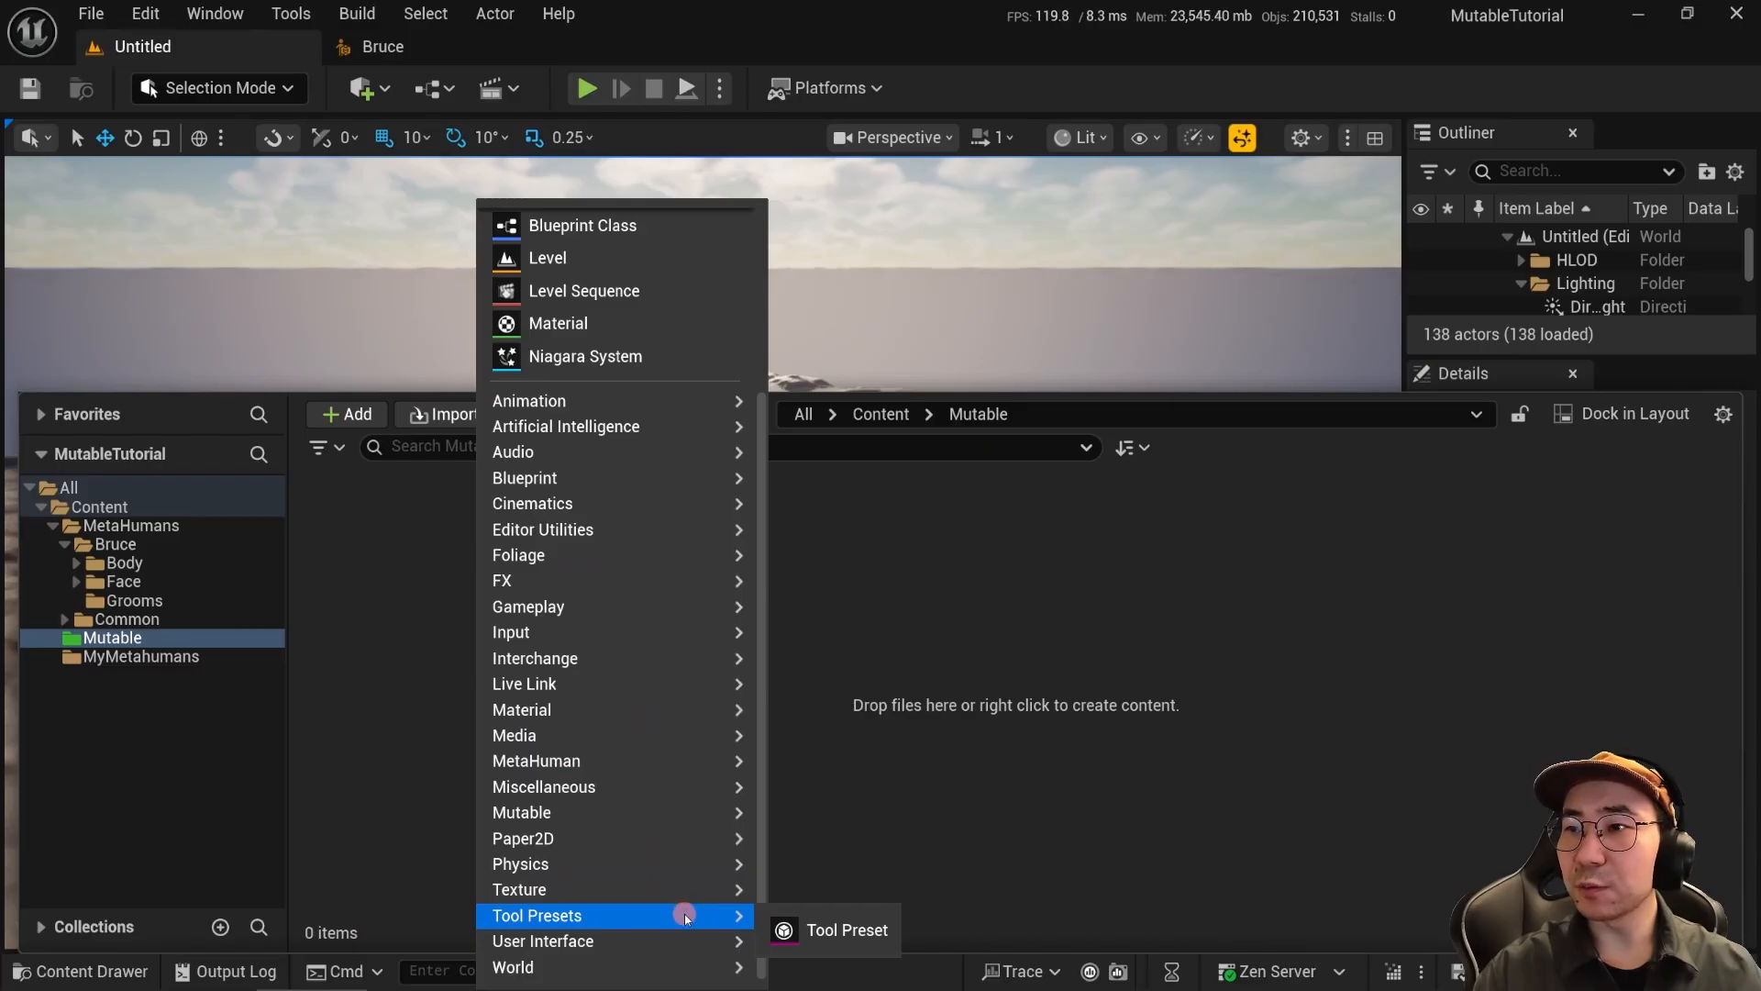
pyautogui.moveTo(688, 811)
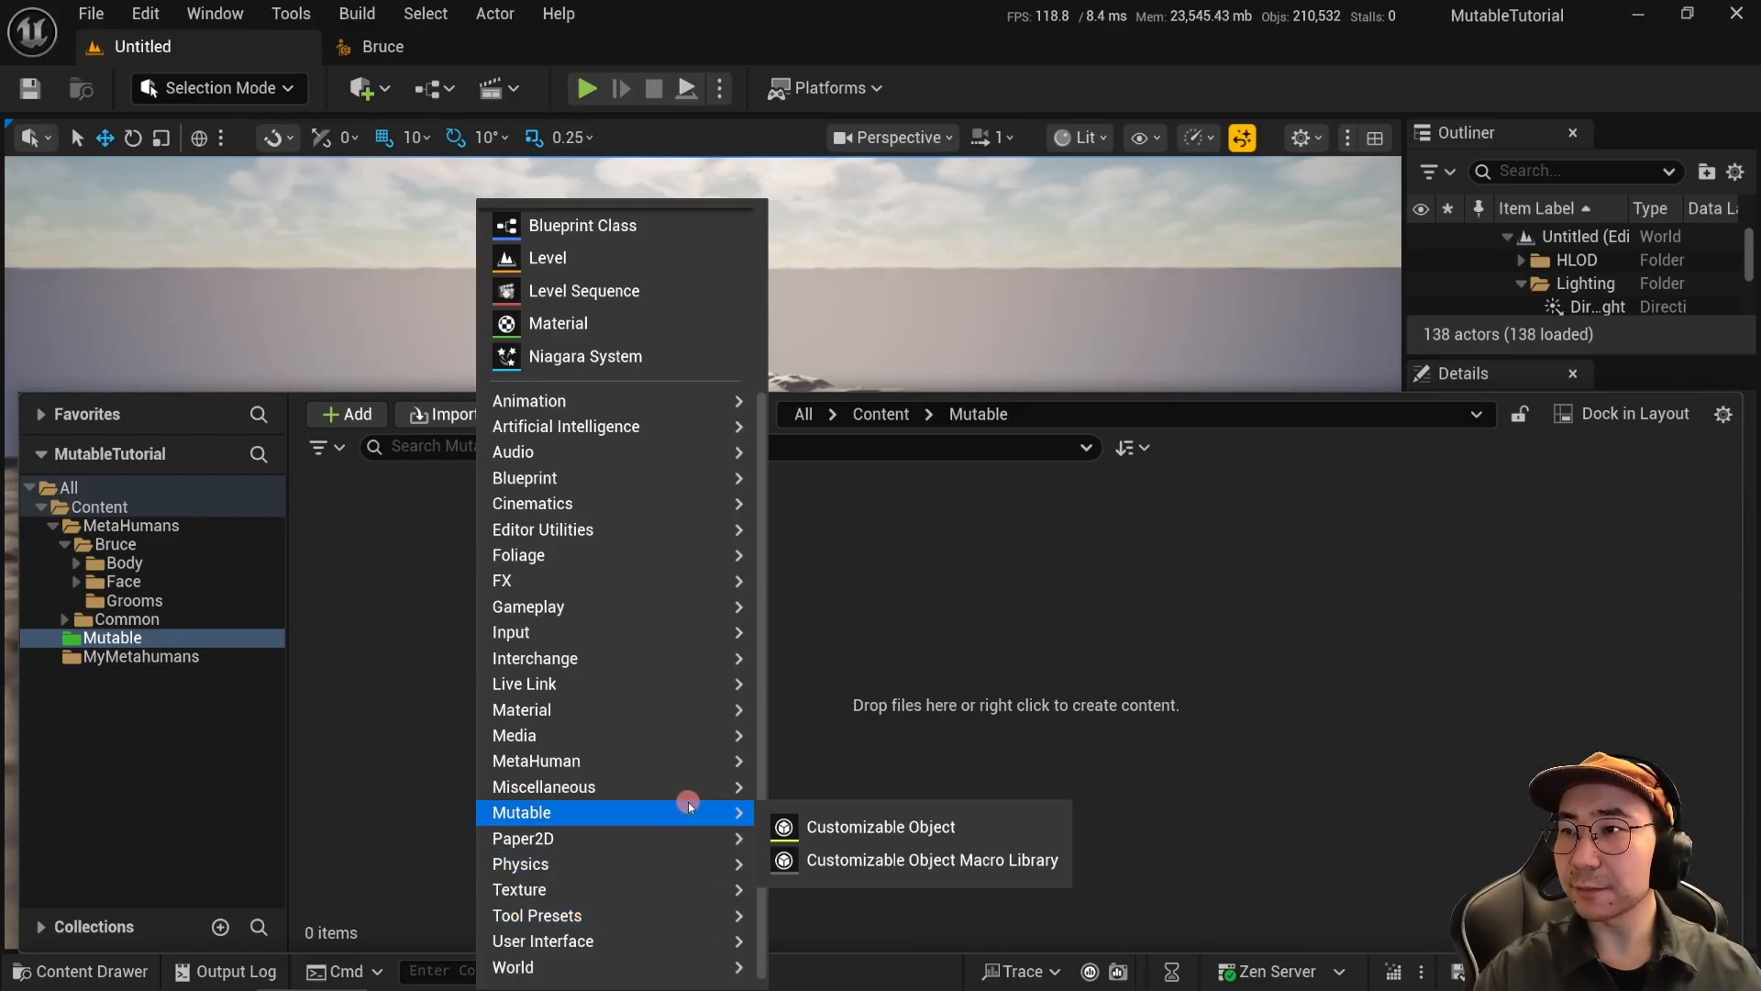
pyautogui.click(1006, 836)
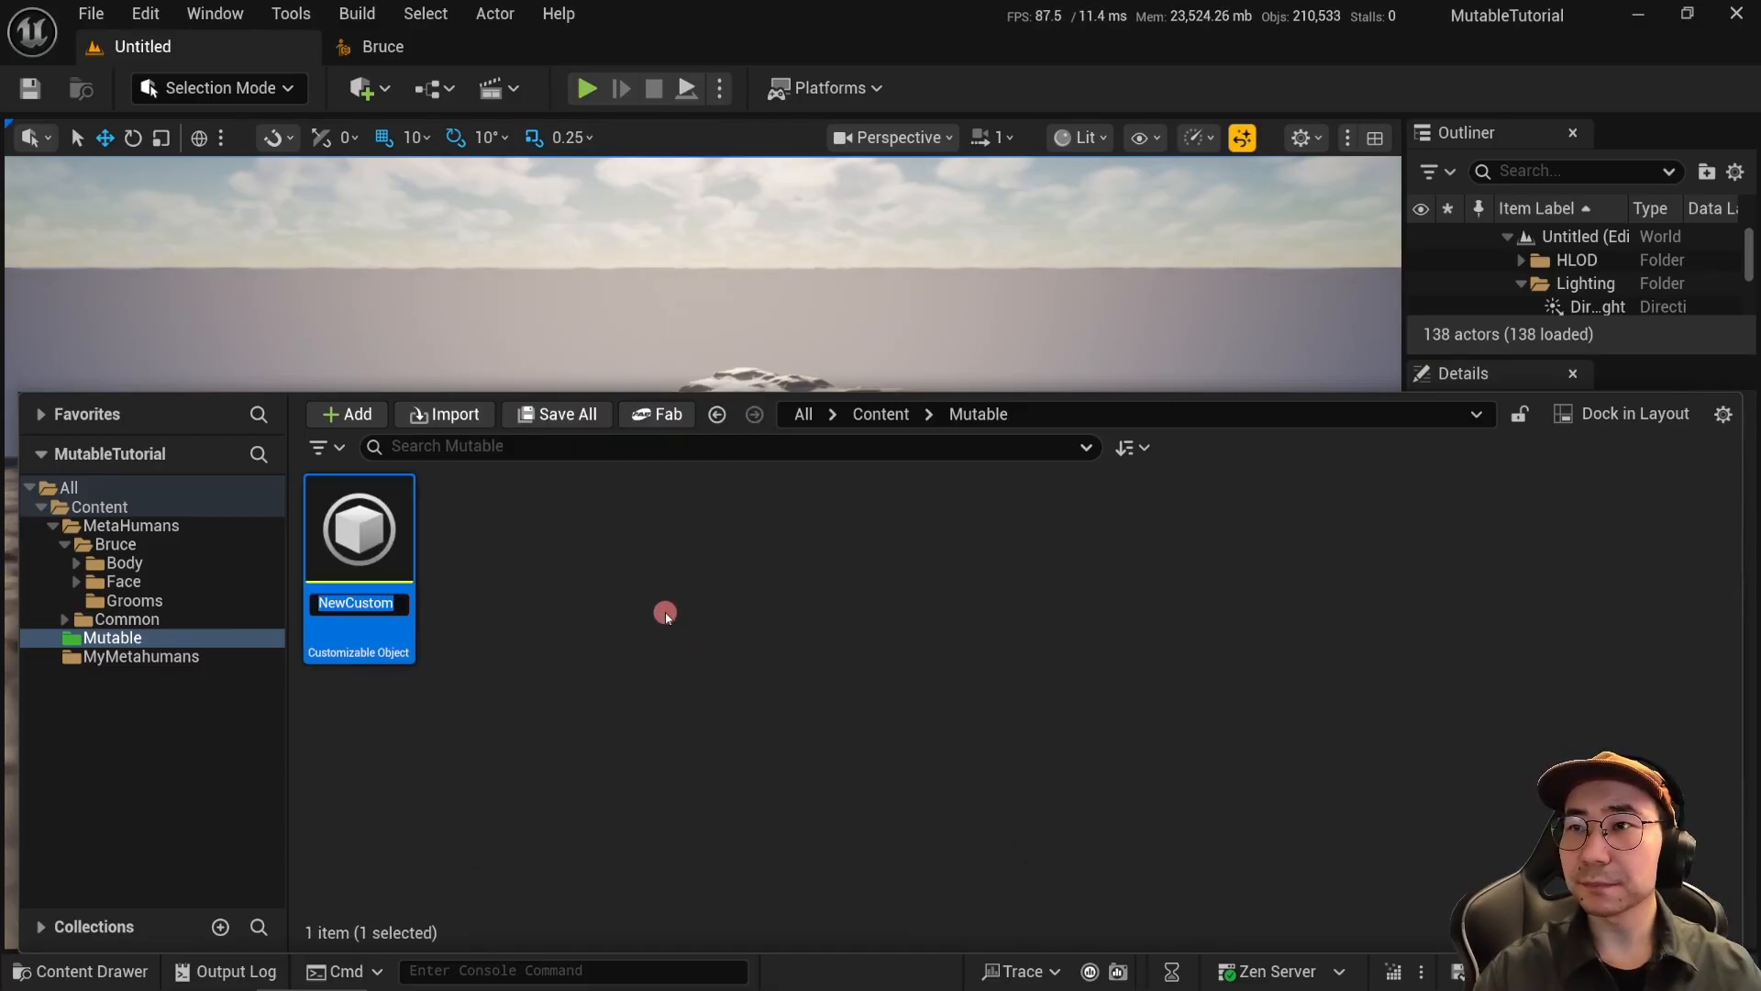
pyautogui.write('CO_Me')
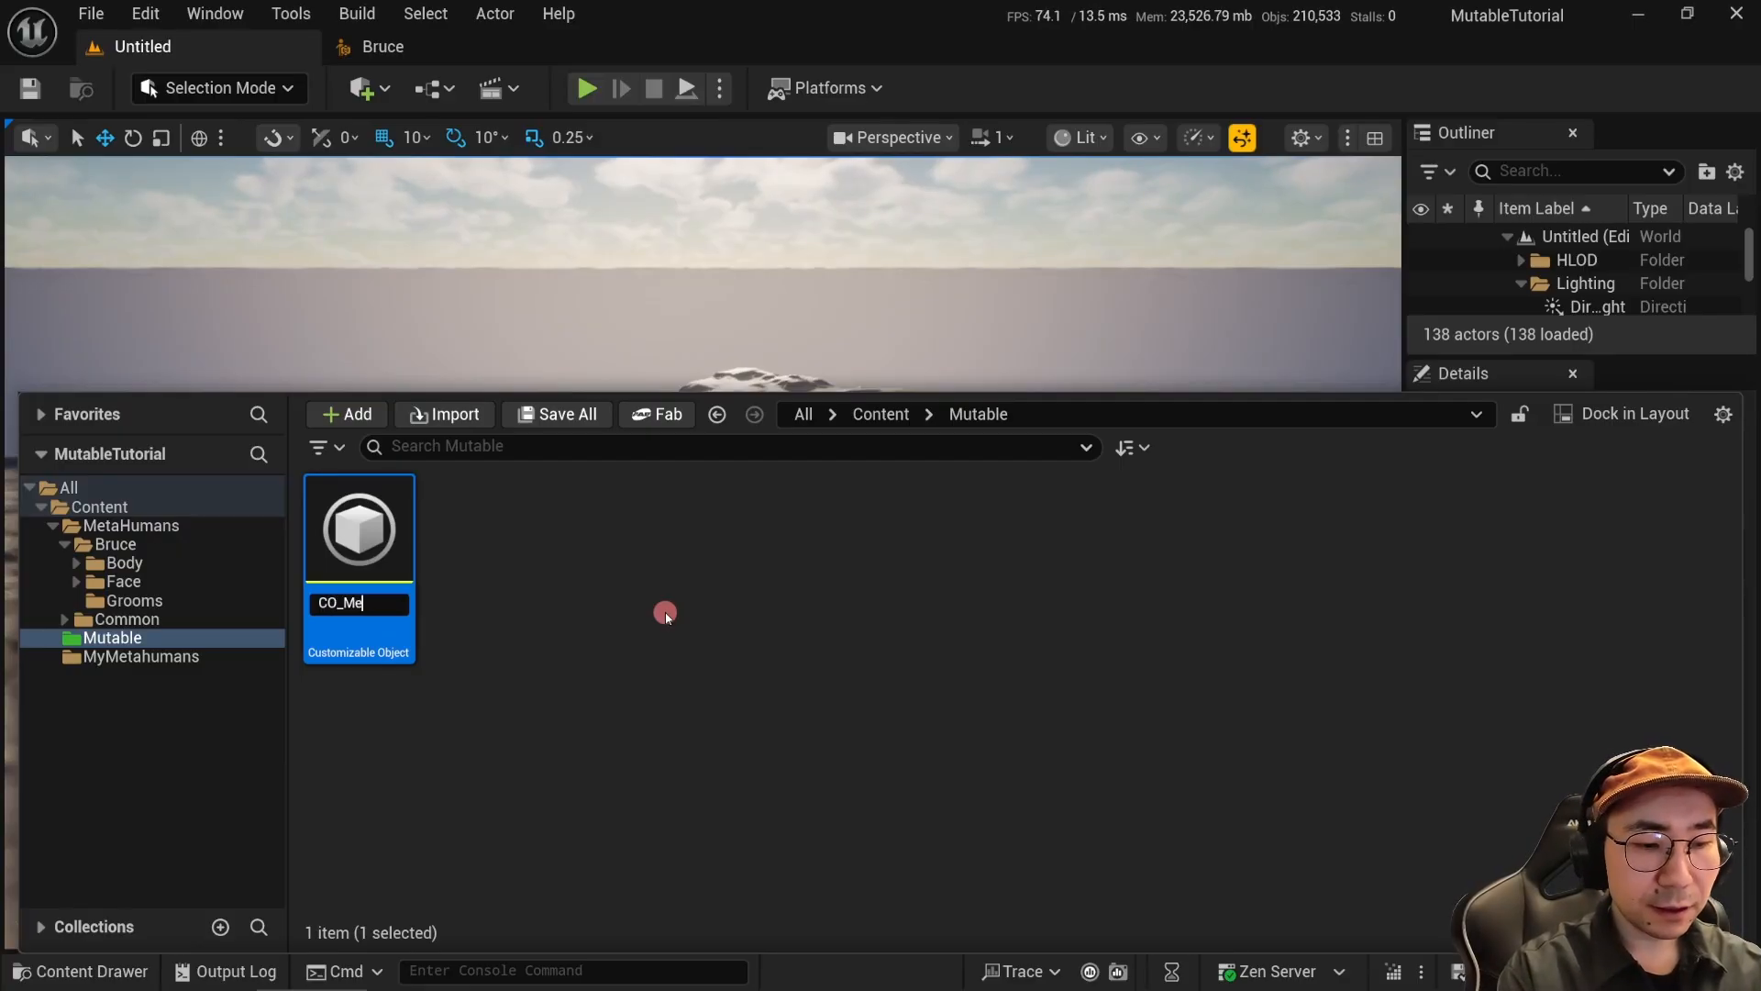
pyautogui.write('tahuman')
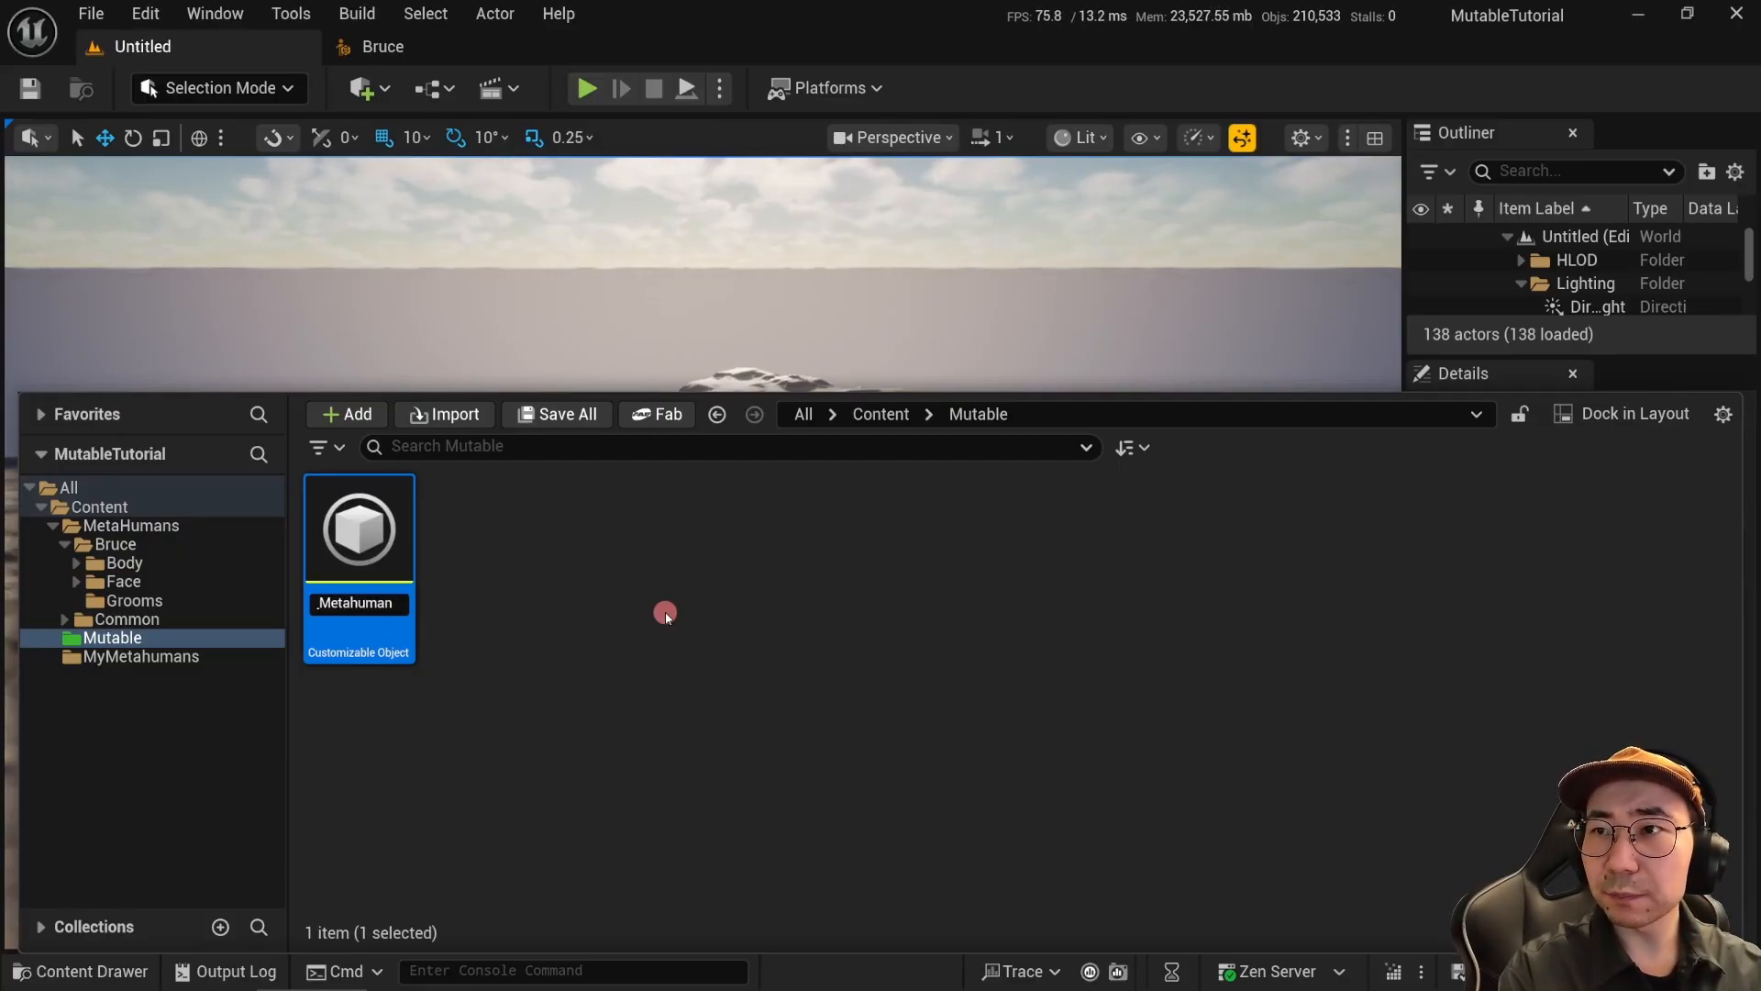
pyautogui.press('Return')
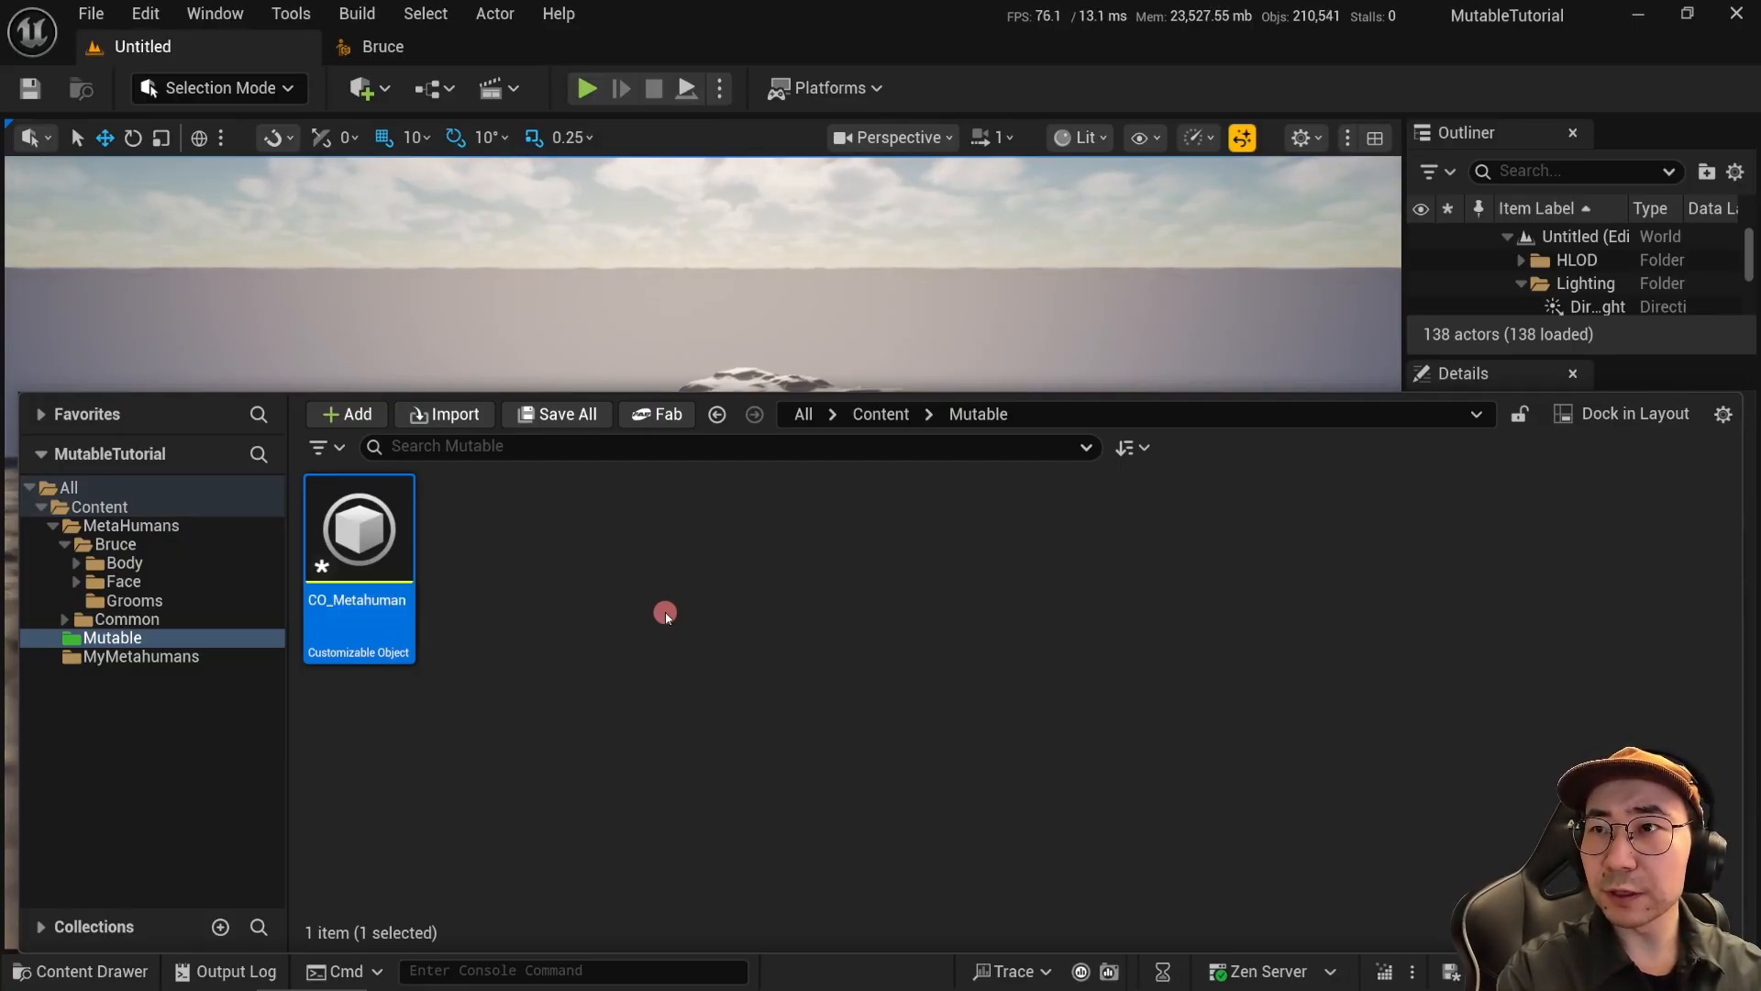
pyautogui.click(637, 554)
pyautogui.click(364, 541)
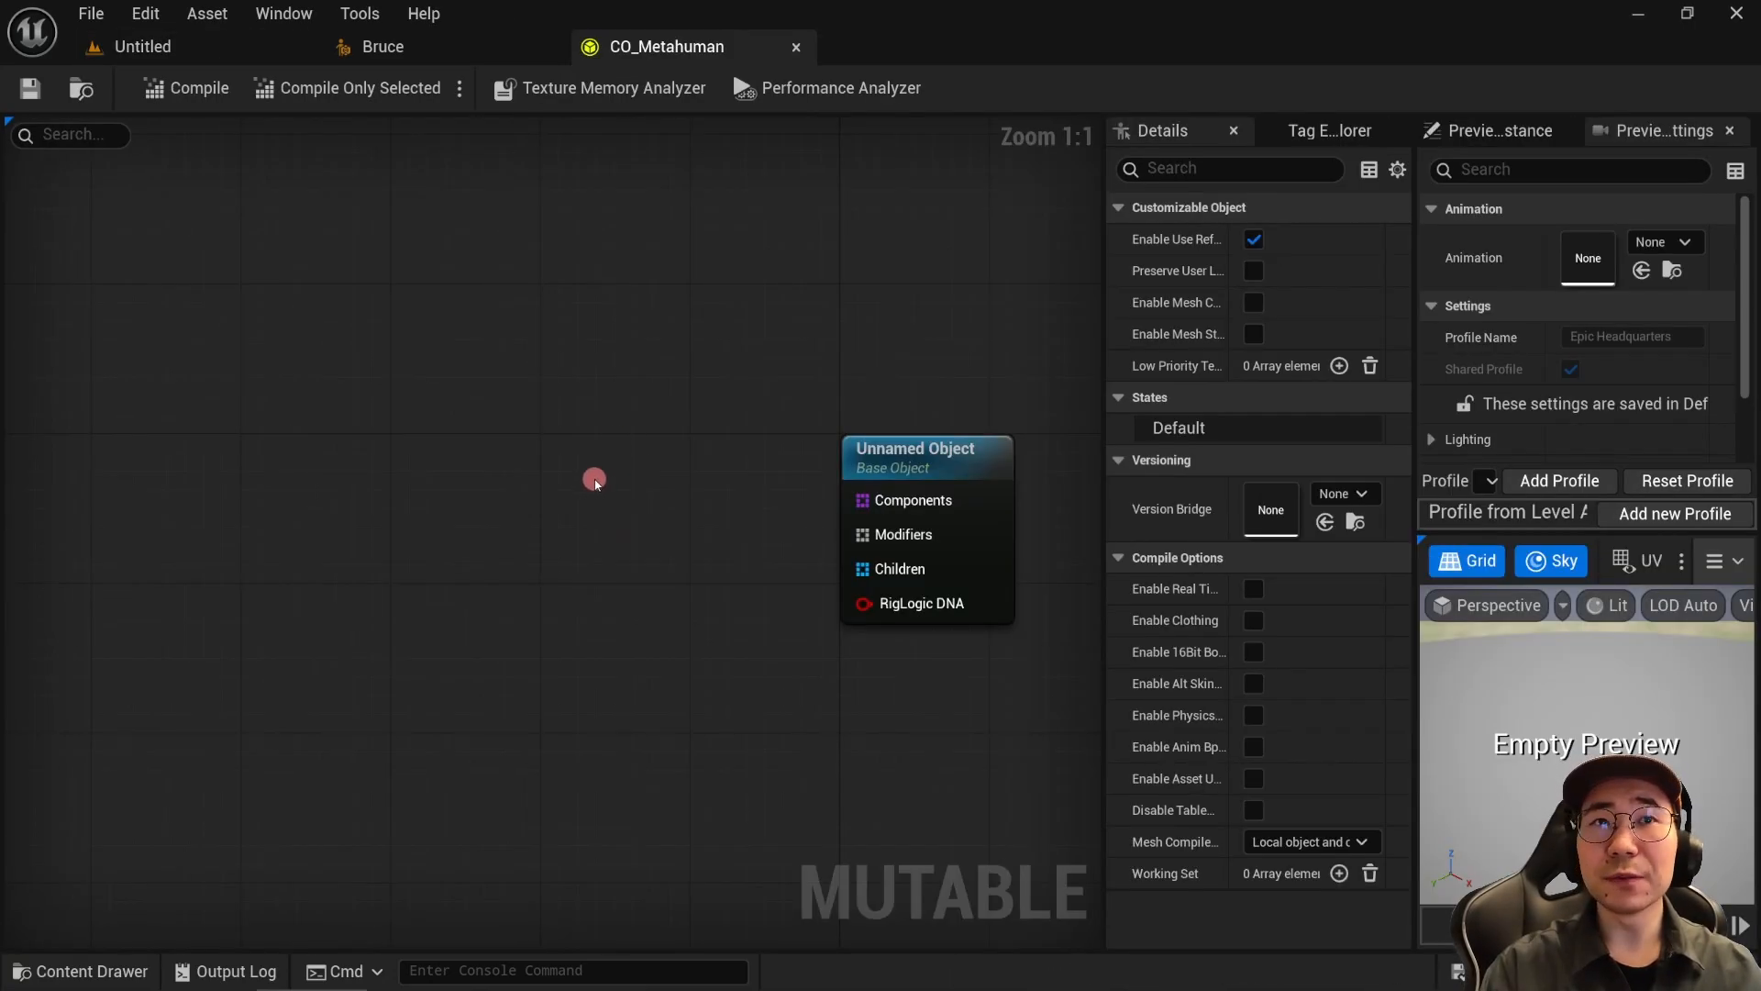
# Step: Examine the Mutable graph and the node types offered for the base object's Components input
pyautogui.moveTo(637, 721); pyautogui.dragTo(570, 700, button='right')
pyautogui.moveTo(513, 607); pyautogui.dragTo(523, 596, button='right')
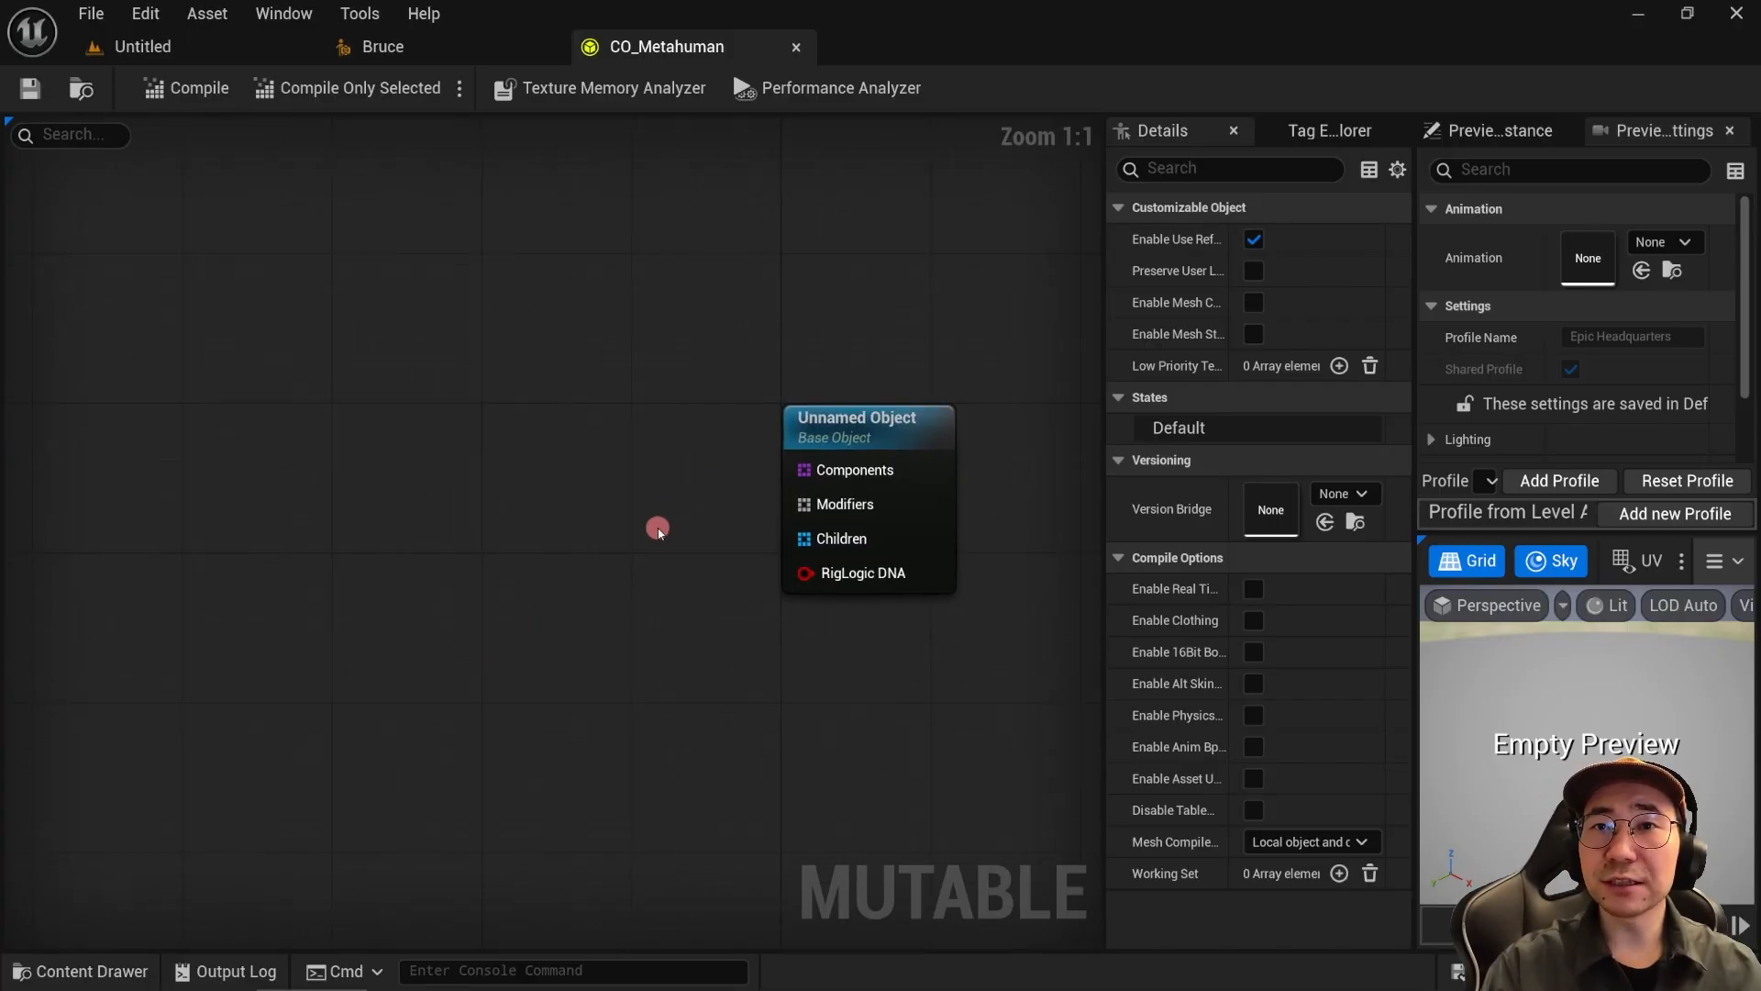
pyautogui.moveTo(587, 476); pyautogui.dragTo(673, 544, button='right')
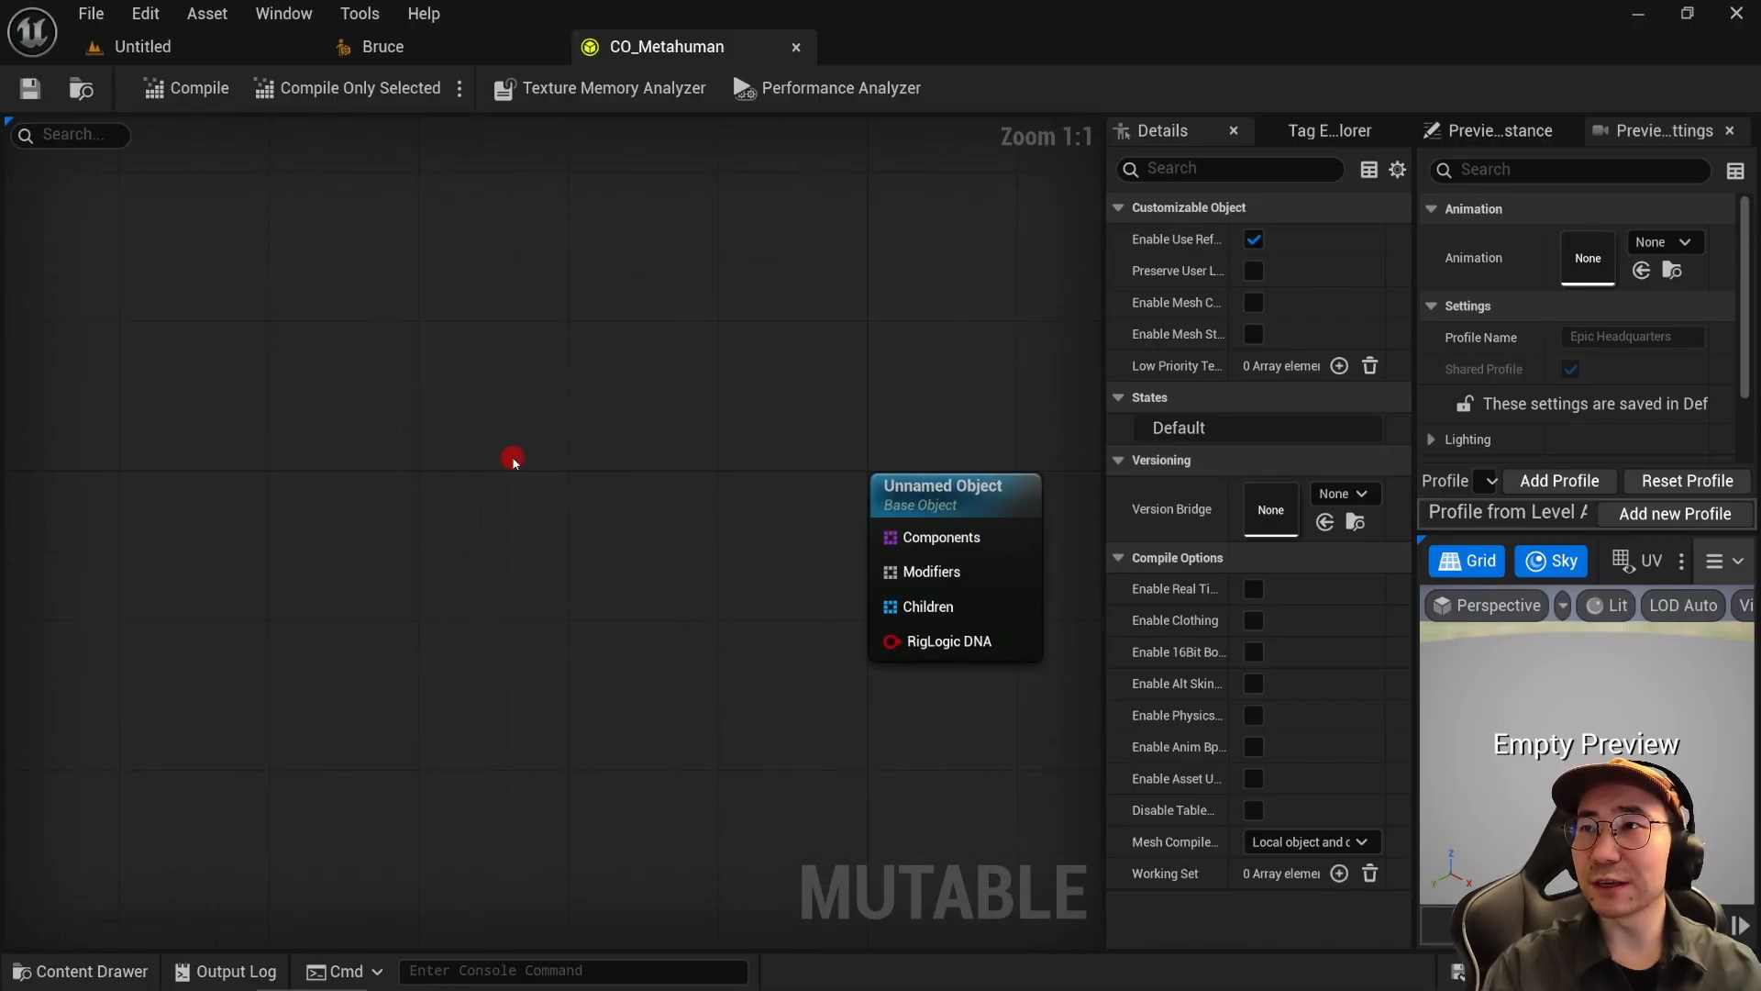
pyautogui.rightClick(512, 458)
pyautogui.click(333, 511)
pyautogui.moveTo(894, 537); pyautogui.dragTo(608, 432)
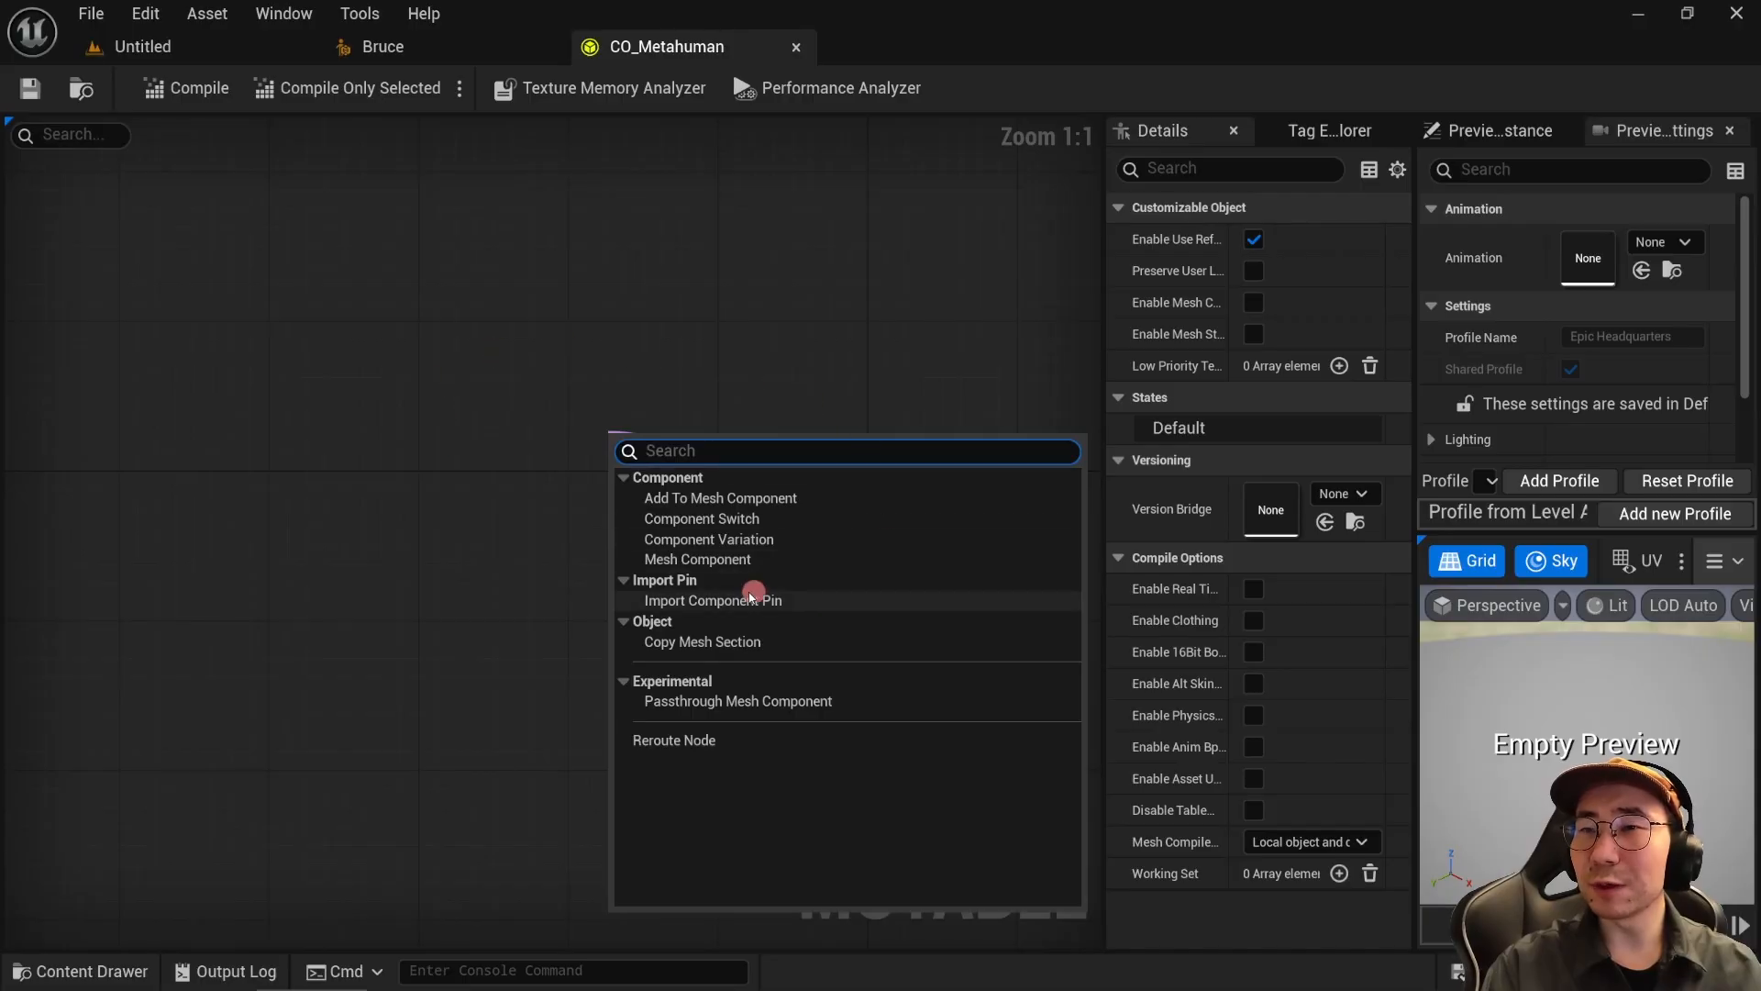
pyautogui.moveTo(910, 300); pyautogui.dragTo(778, 234, button='right')
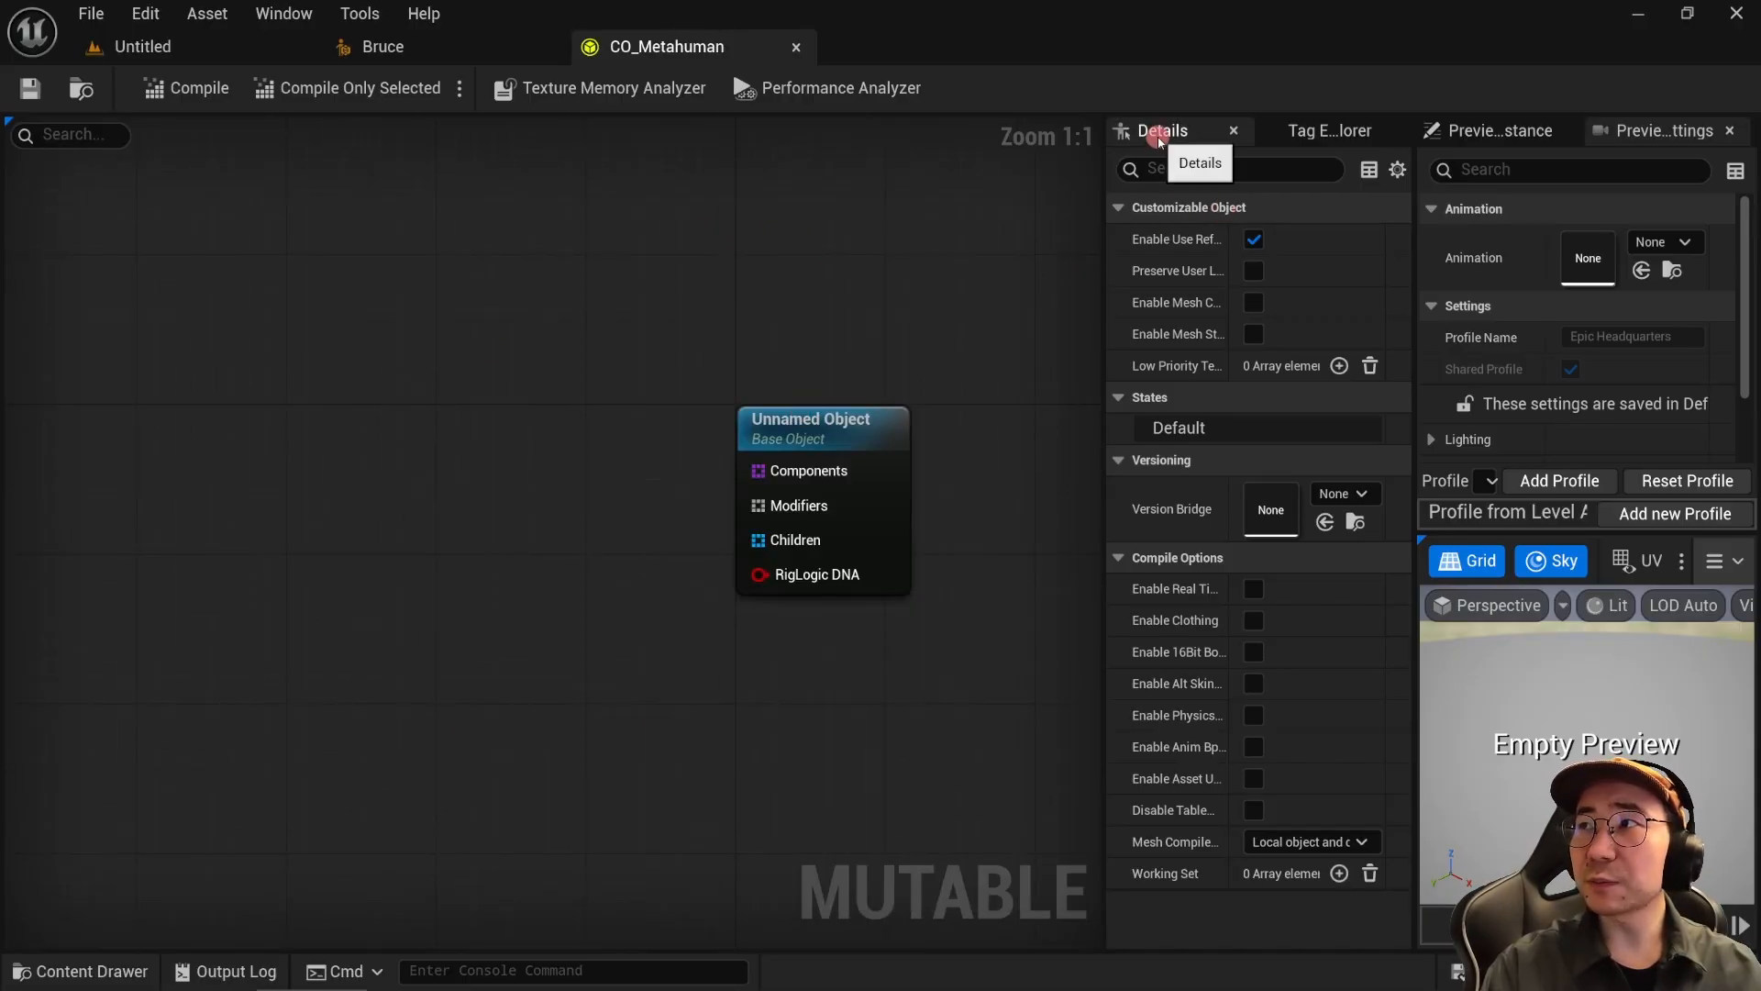
# Step: Review the base object's details, the preview viewport and the preview scene and instance settings of CO_Metahuman
pyautogui.click(833, 432)
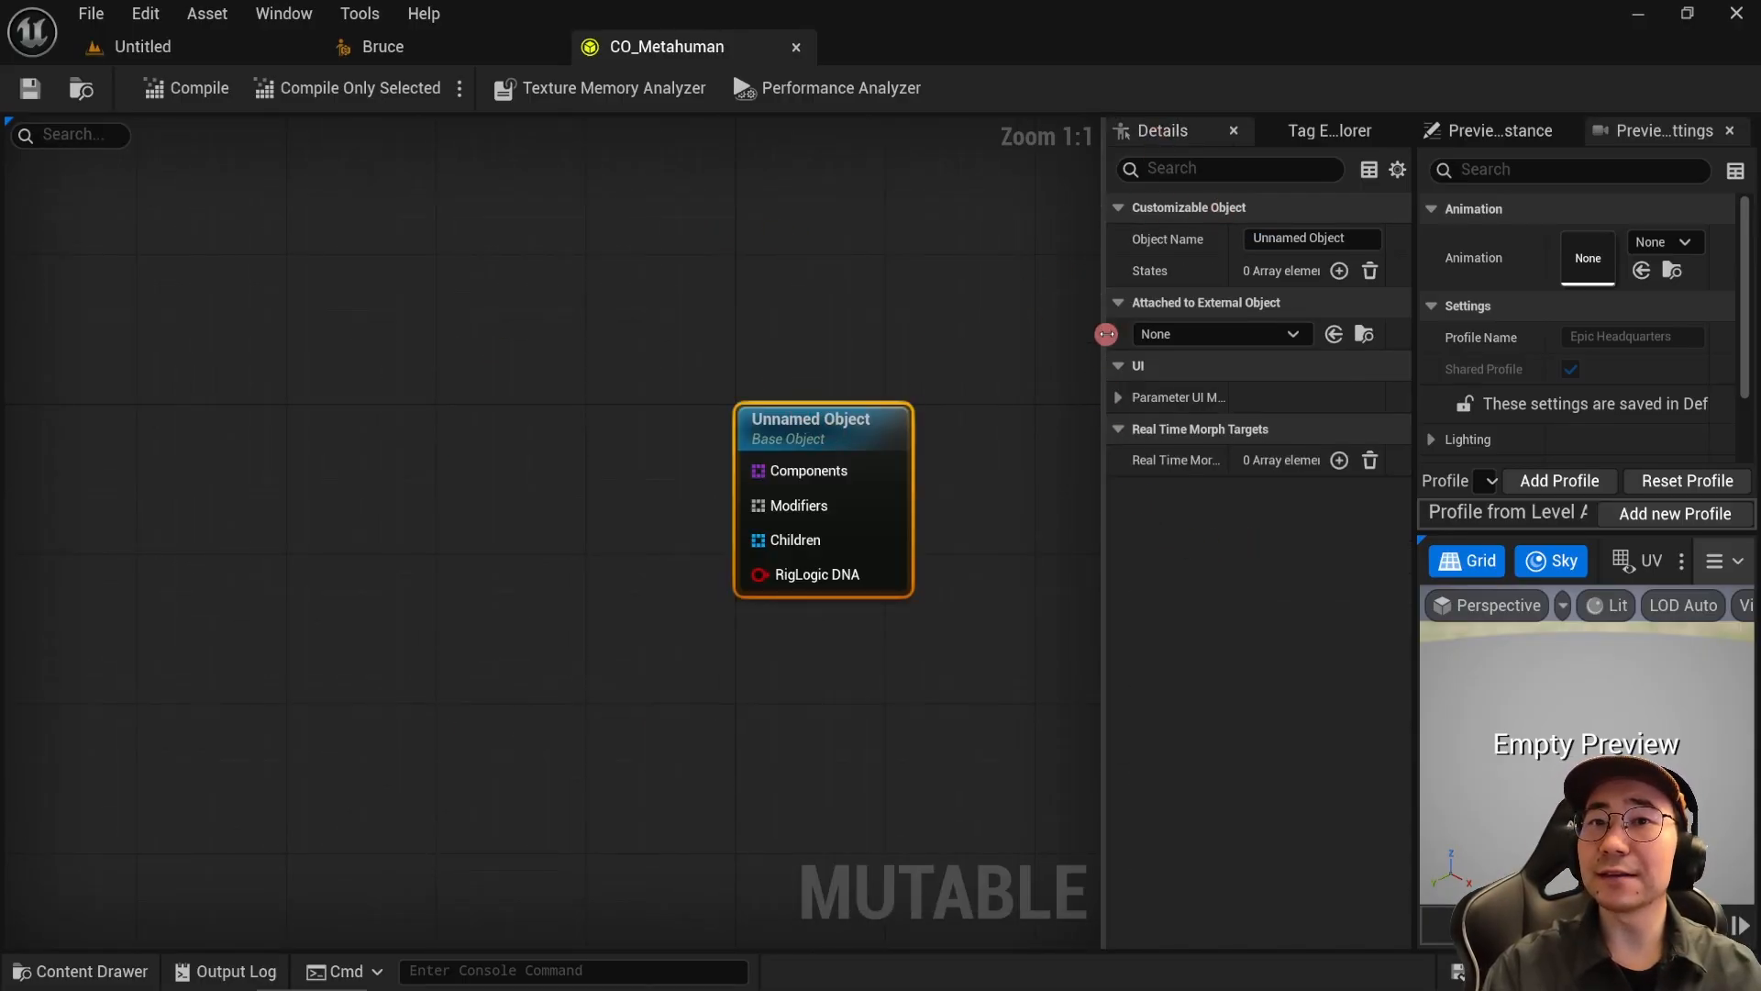
pyautogui.click(1070, 554)
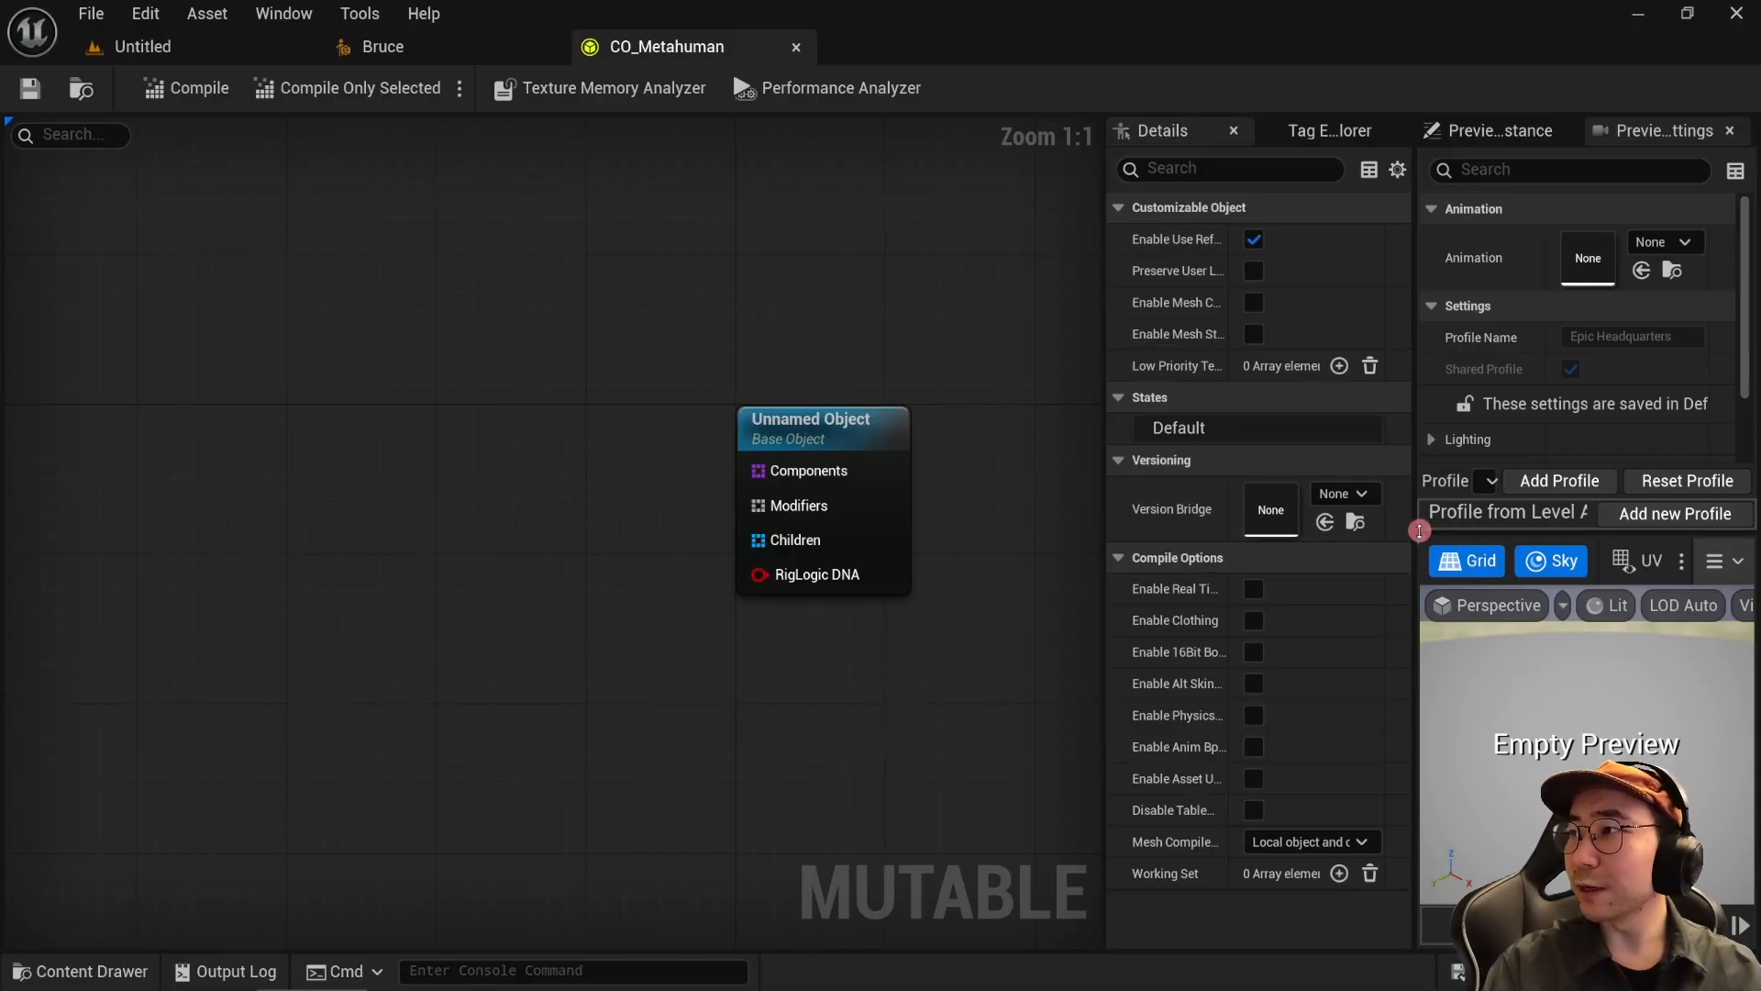
pyautogui.click(1421, 539)
pyautogui.rightClick(1517, 555)
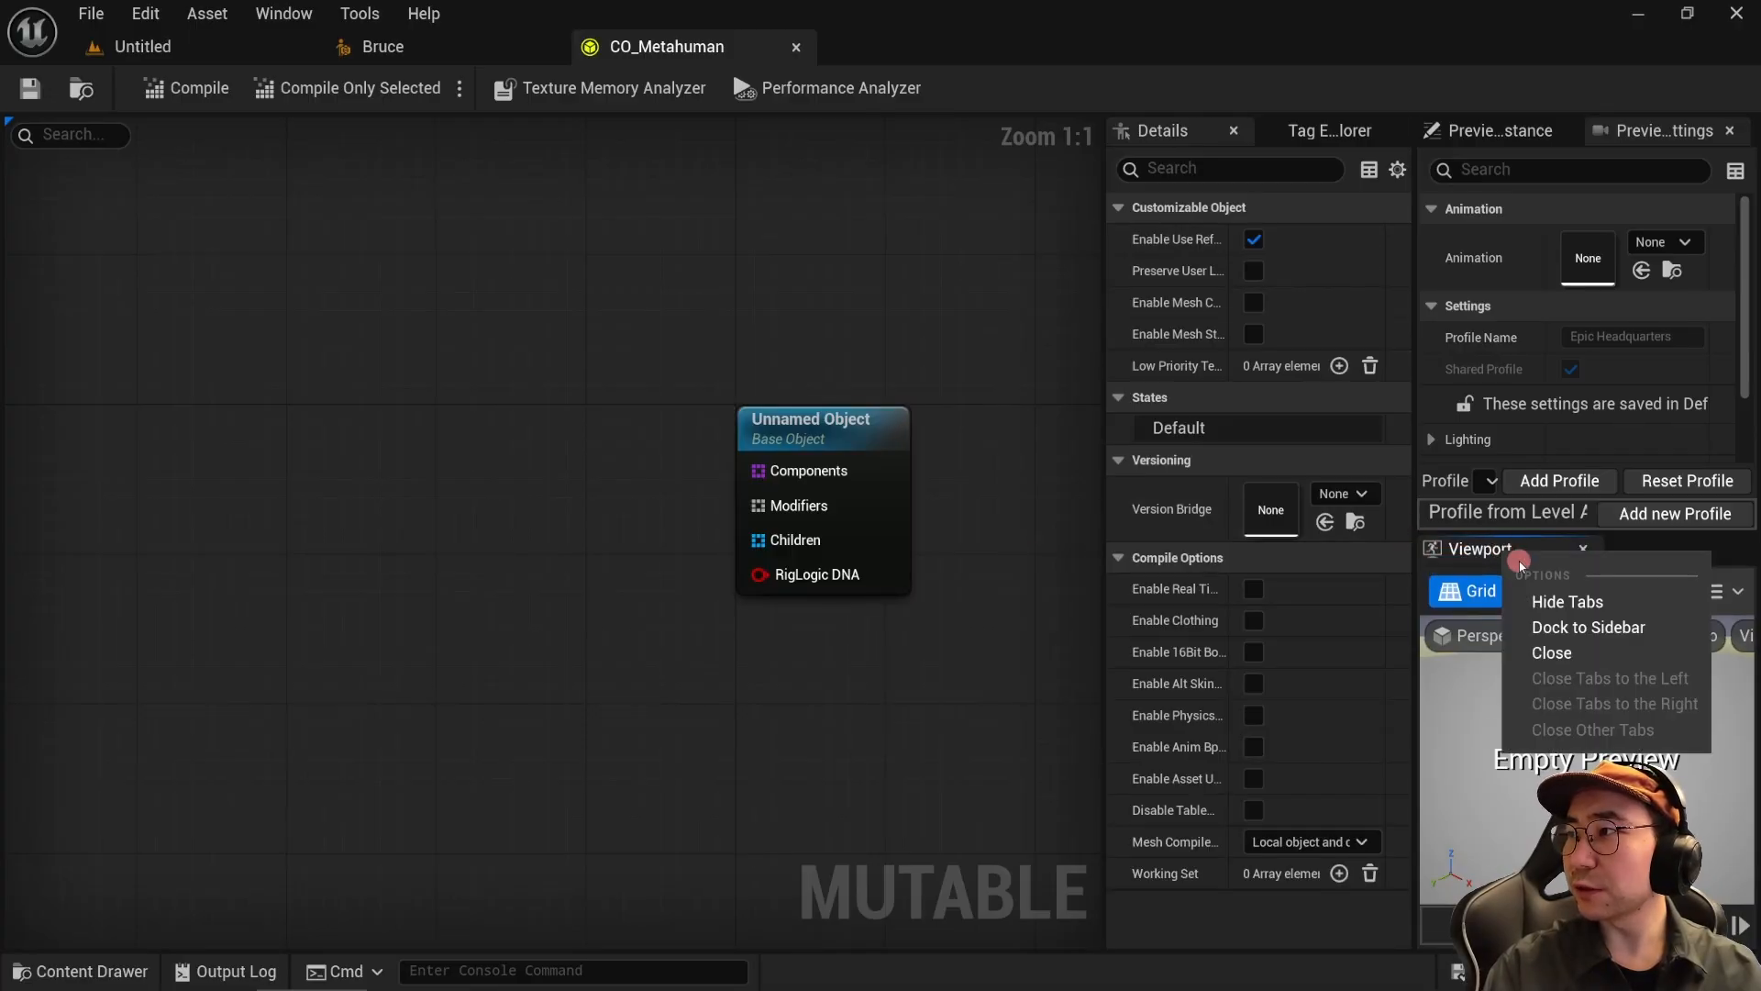
pyautogui.click(1565, 602)
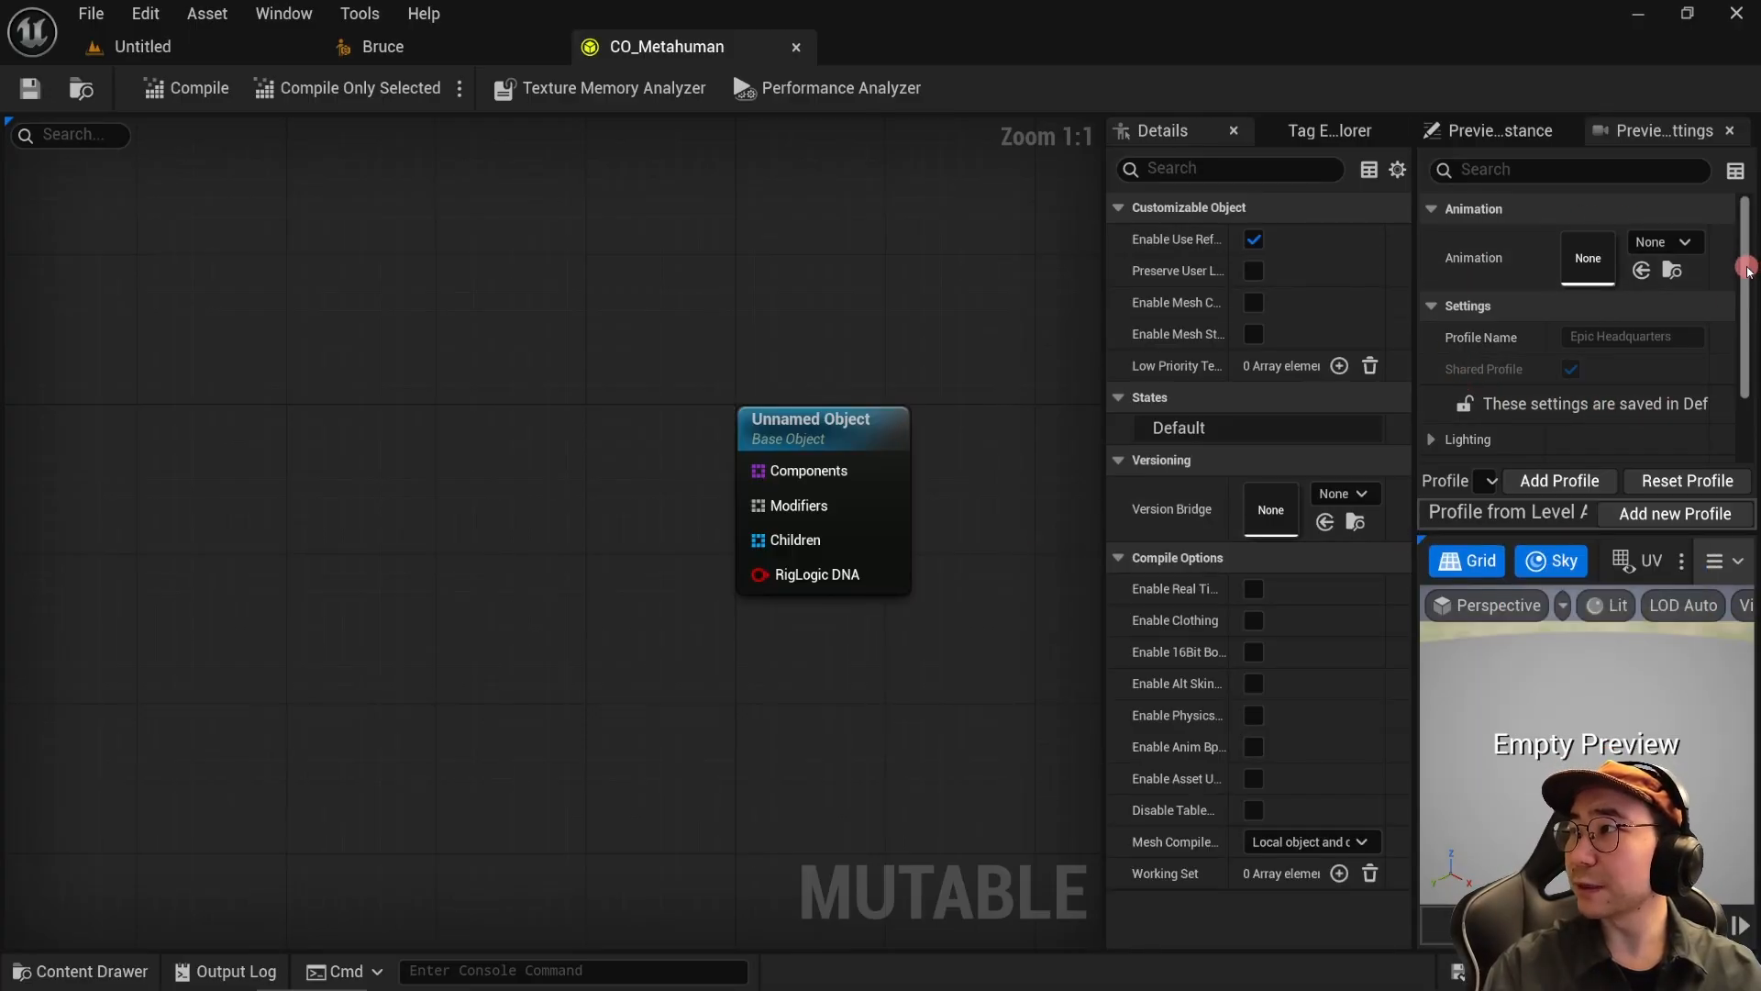
pyautogui.moveTo(1745, 265); pyautogui.dragTo(1746, 201)
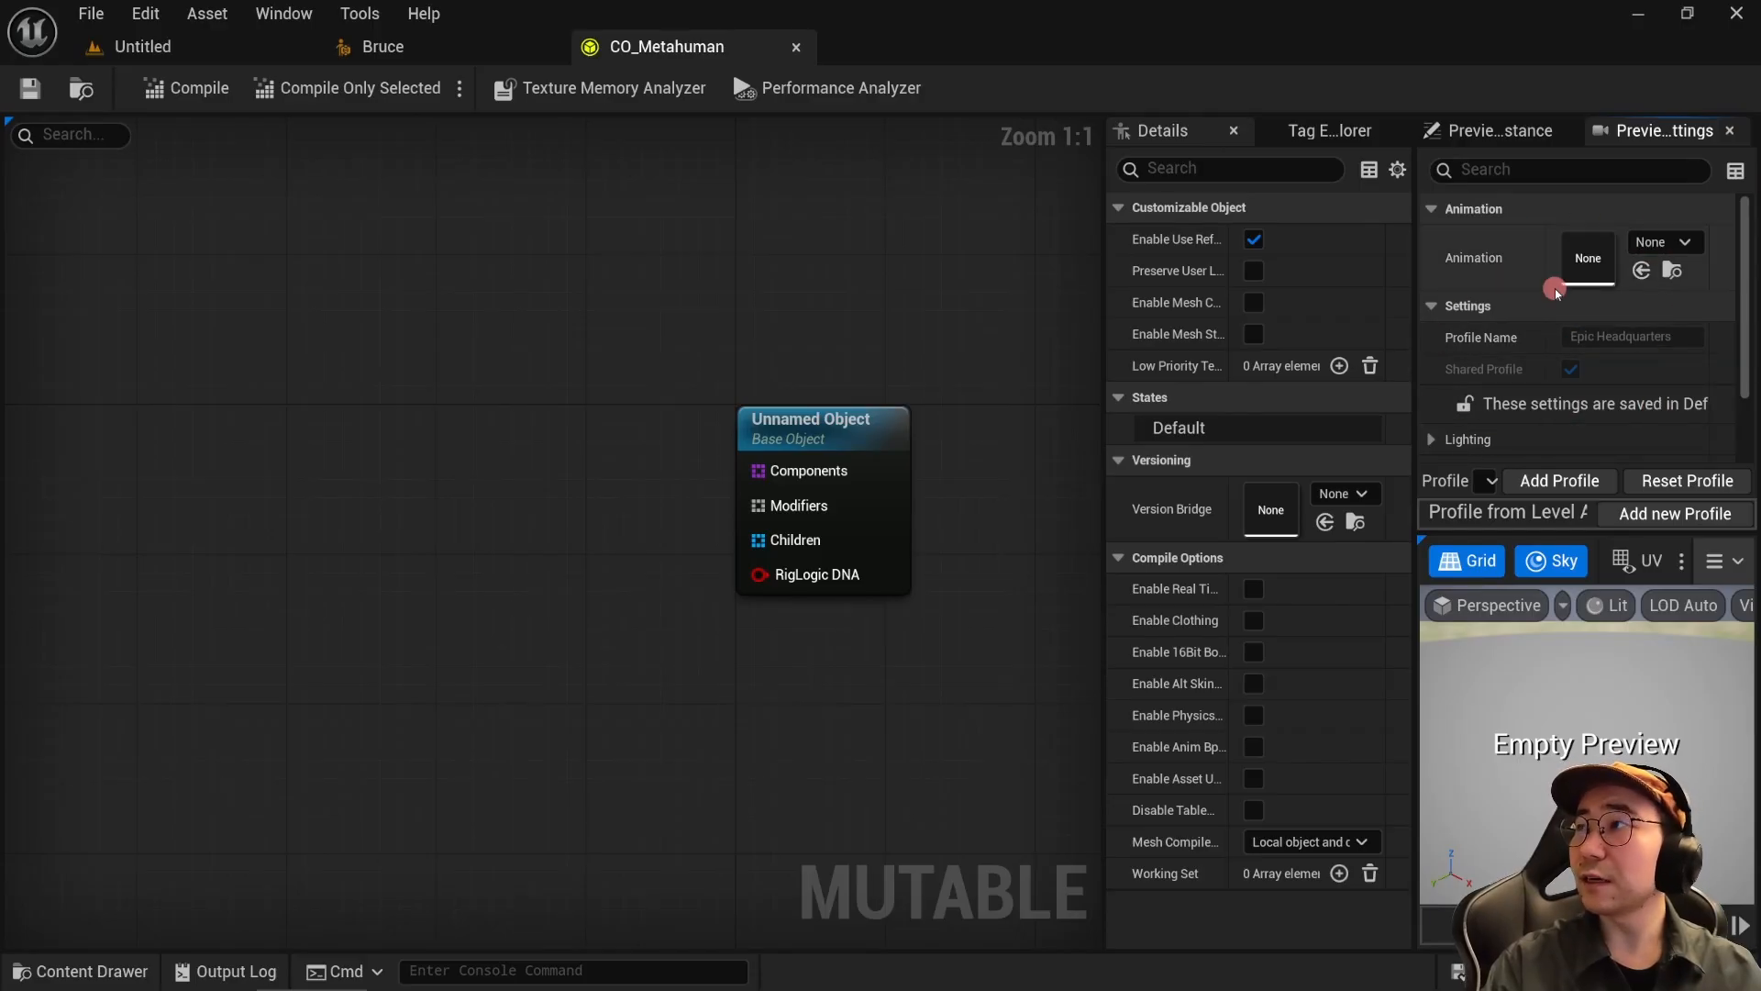
pyautogui.click(1495, 130)
pyautogui.click(1431, 209)
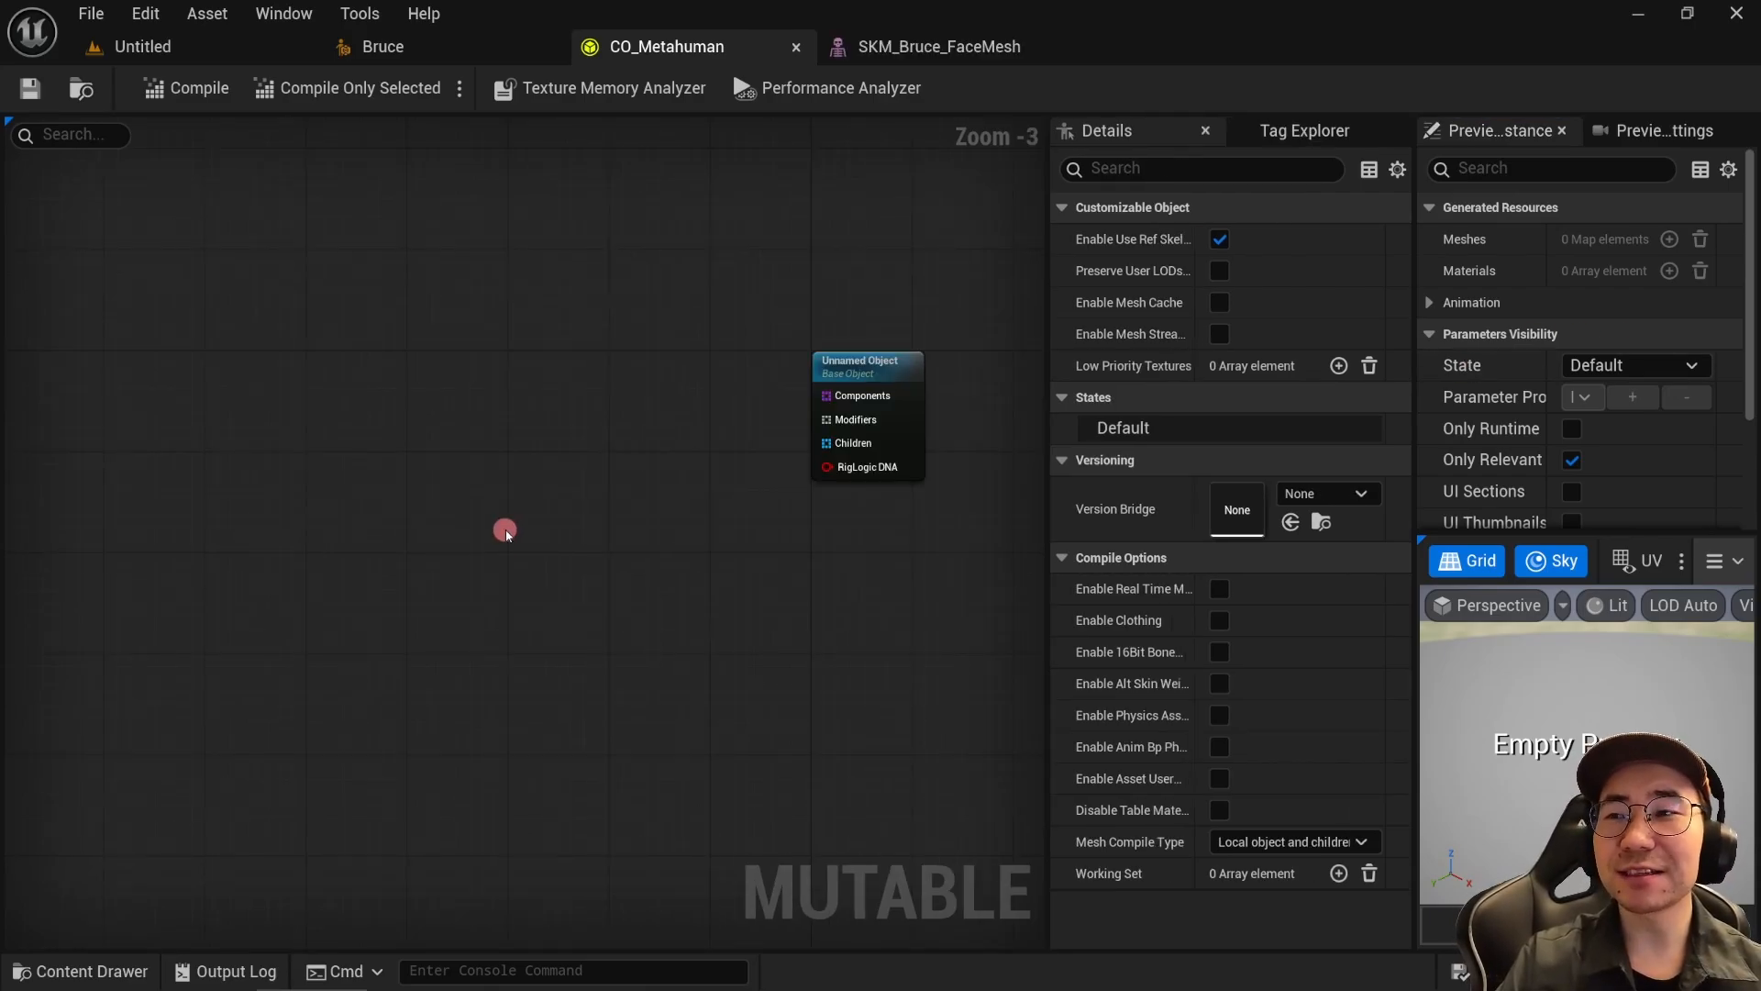
# Step: Add a Skeletal Mesh node to the graph, assign SKM_Bruce_FaceMesh to it and hide all of its pins
pyautogui.rightClick(311, 443)
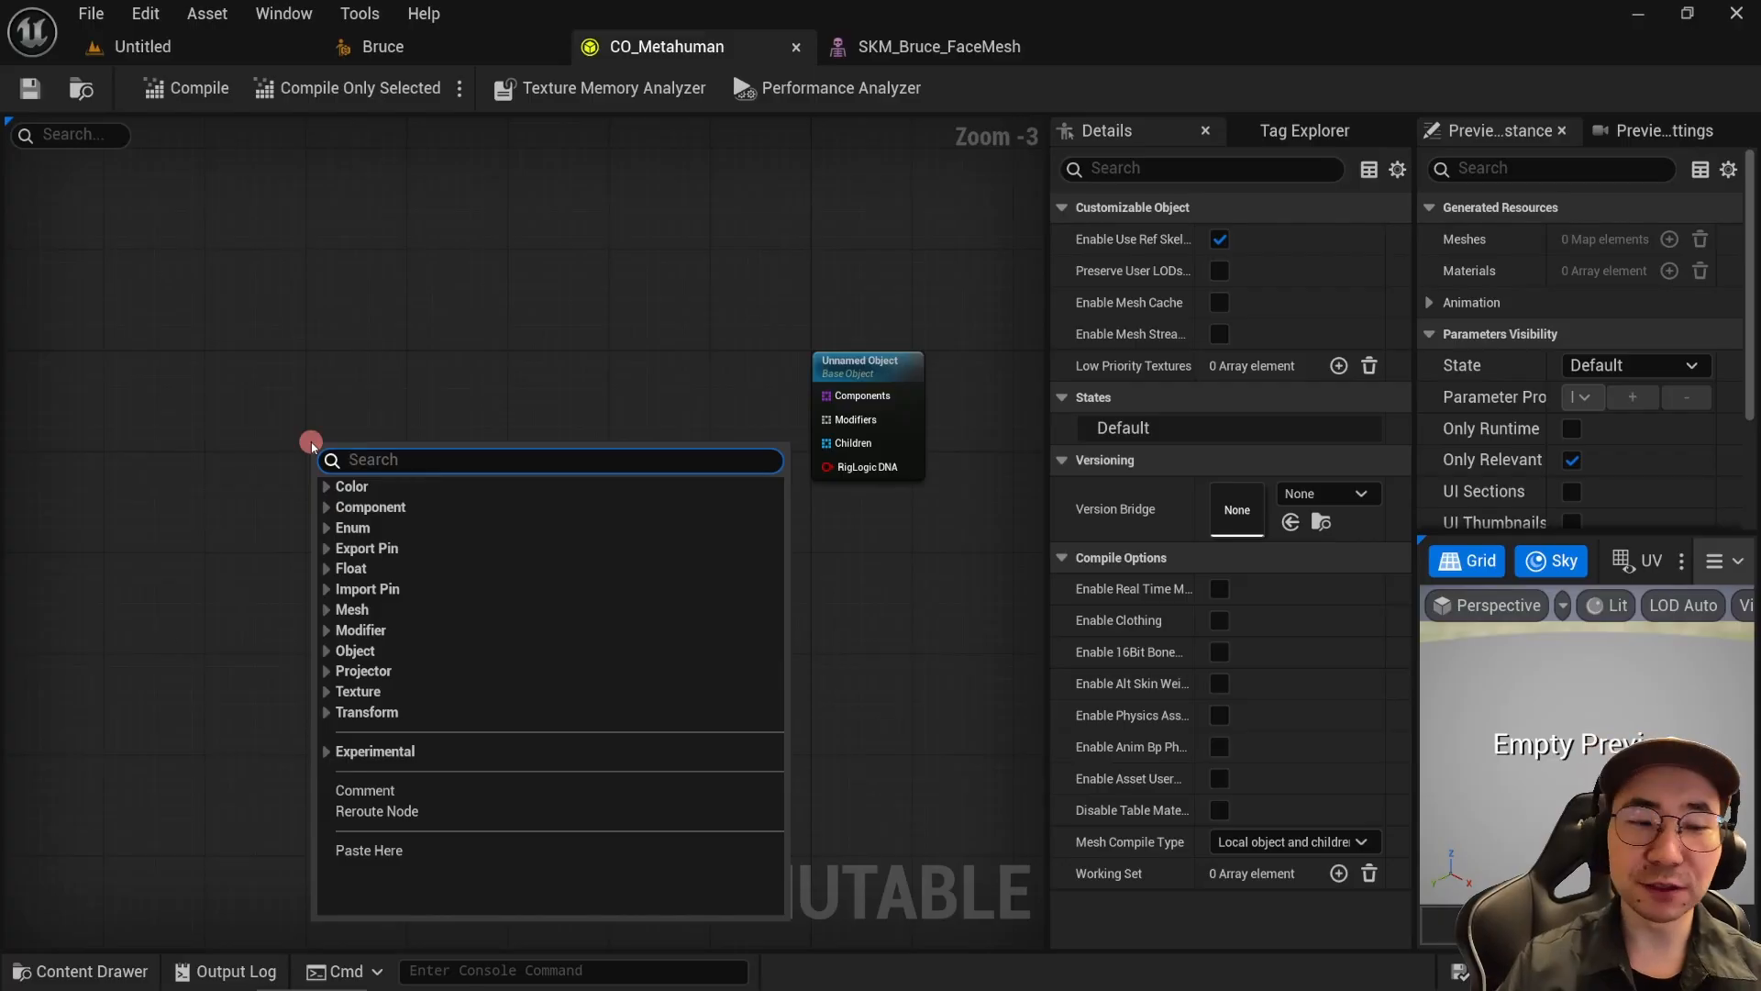
pyautogui.write('skele')
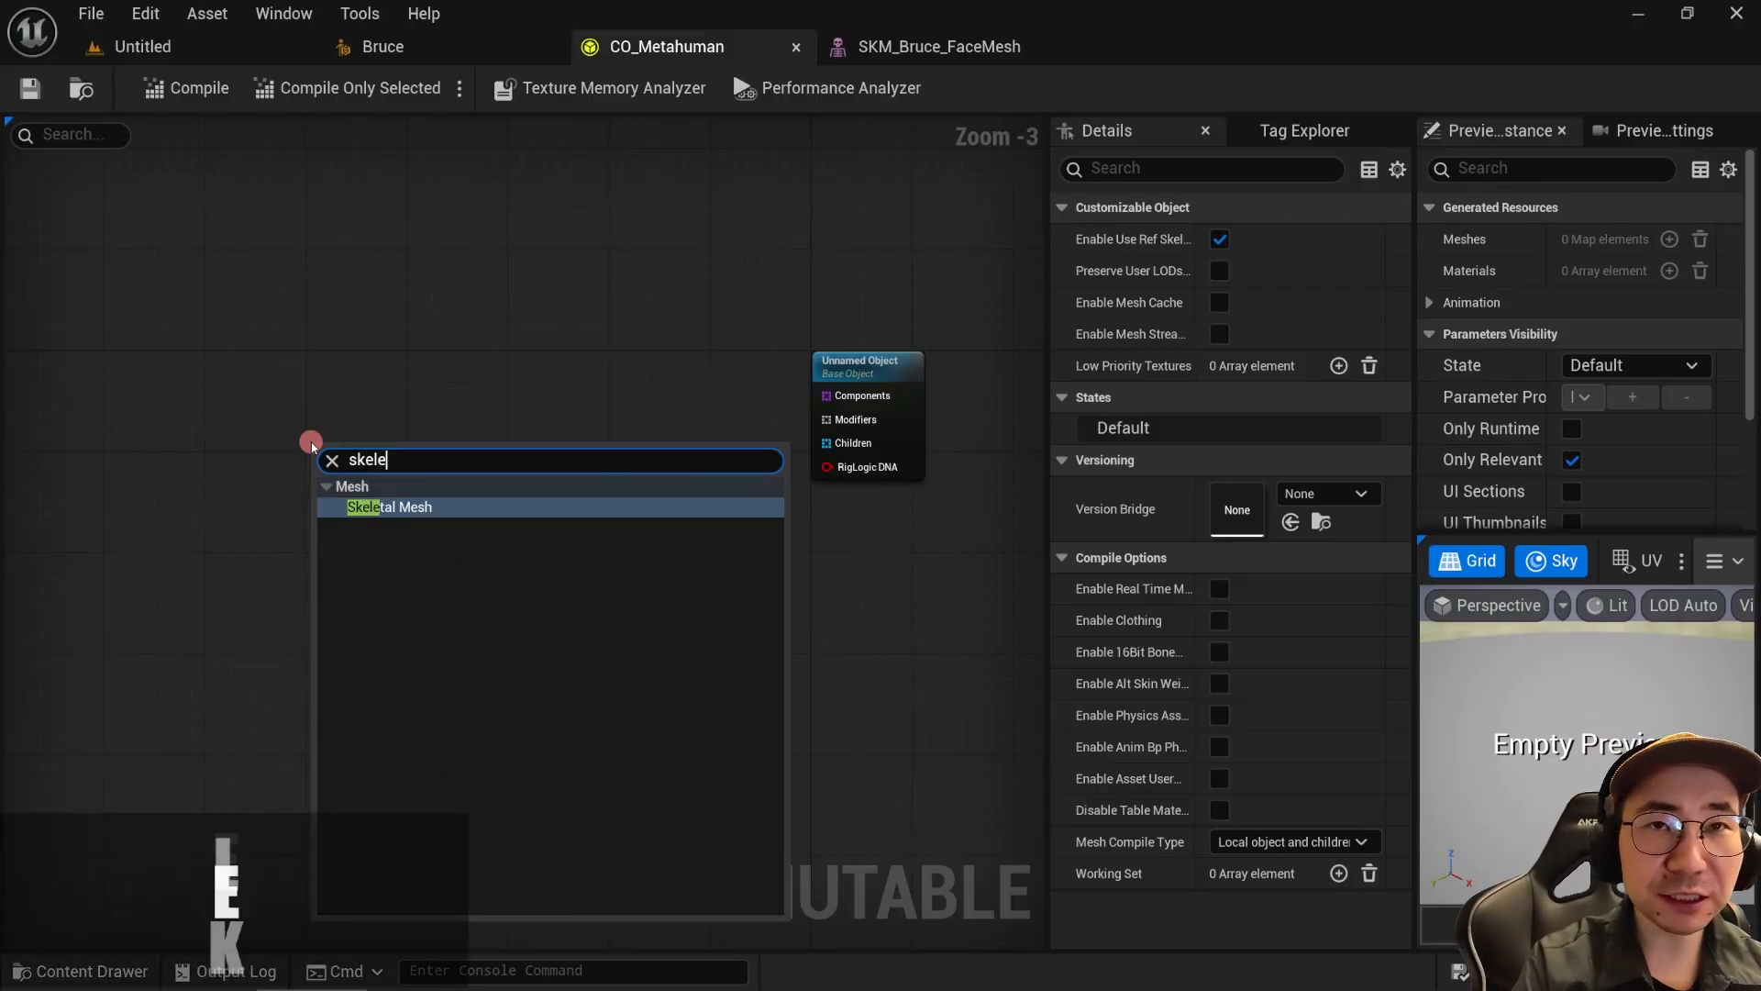
pyautogui.press('Return')
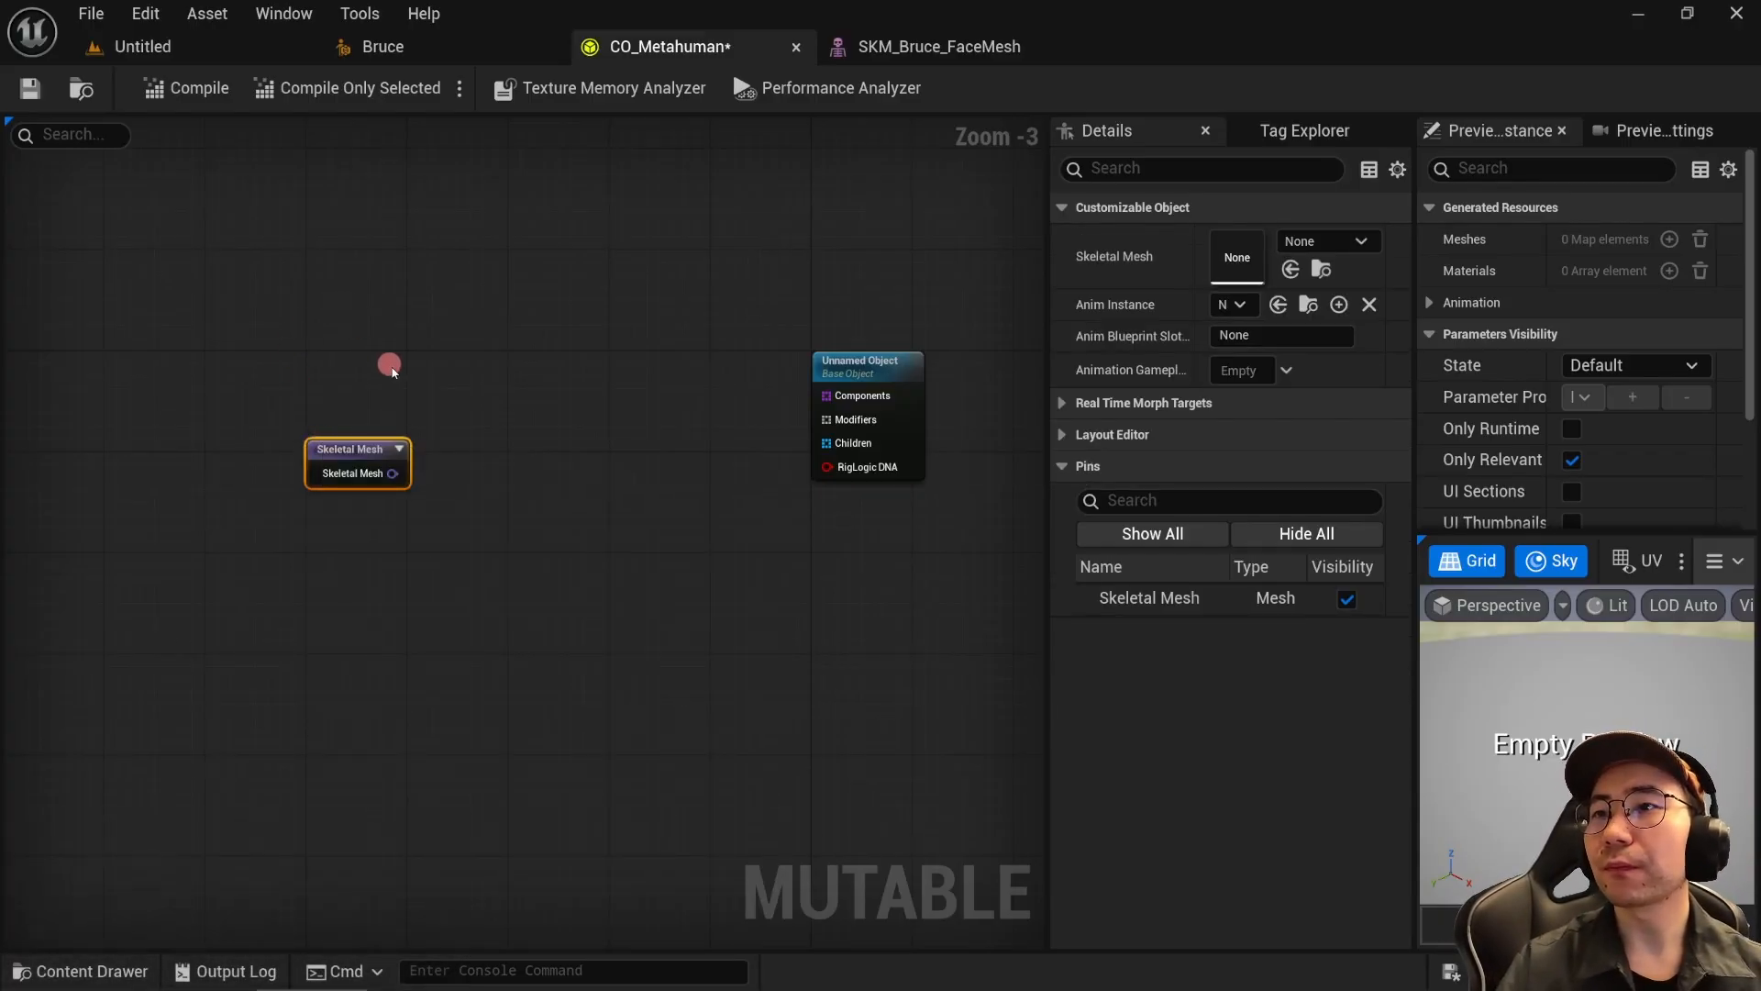
pyautogui.click(1362, 240)
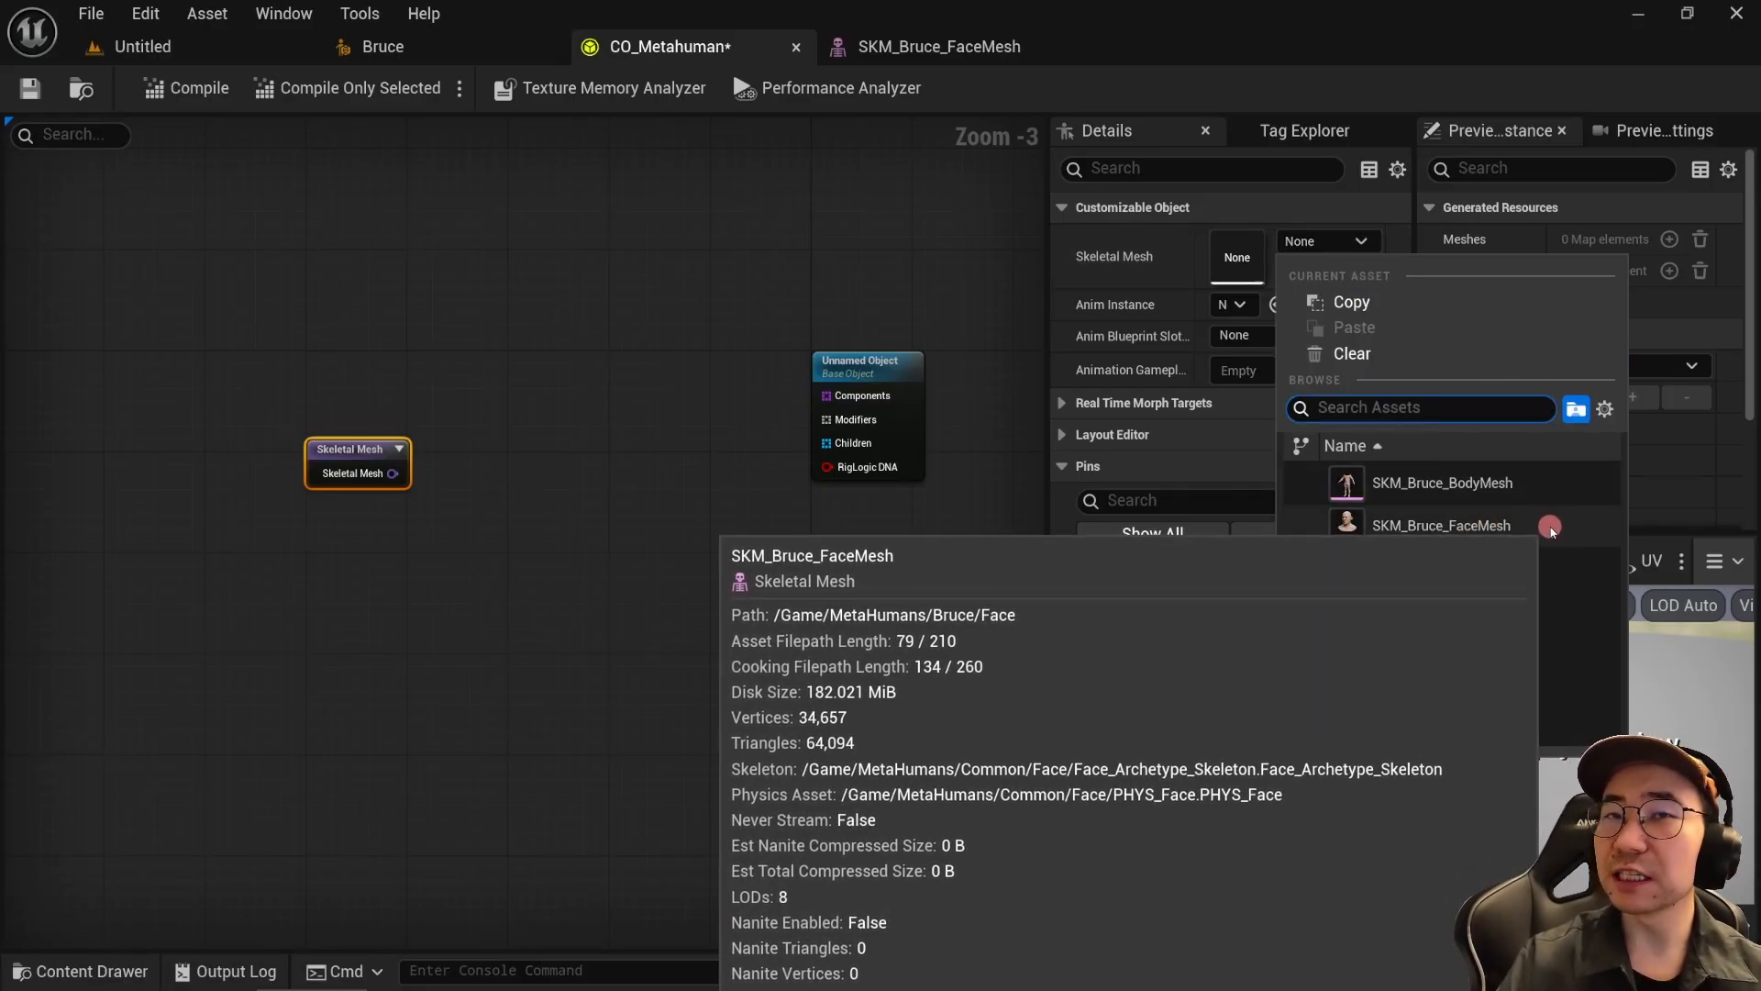
pyautogui.click(1550, 530)
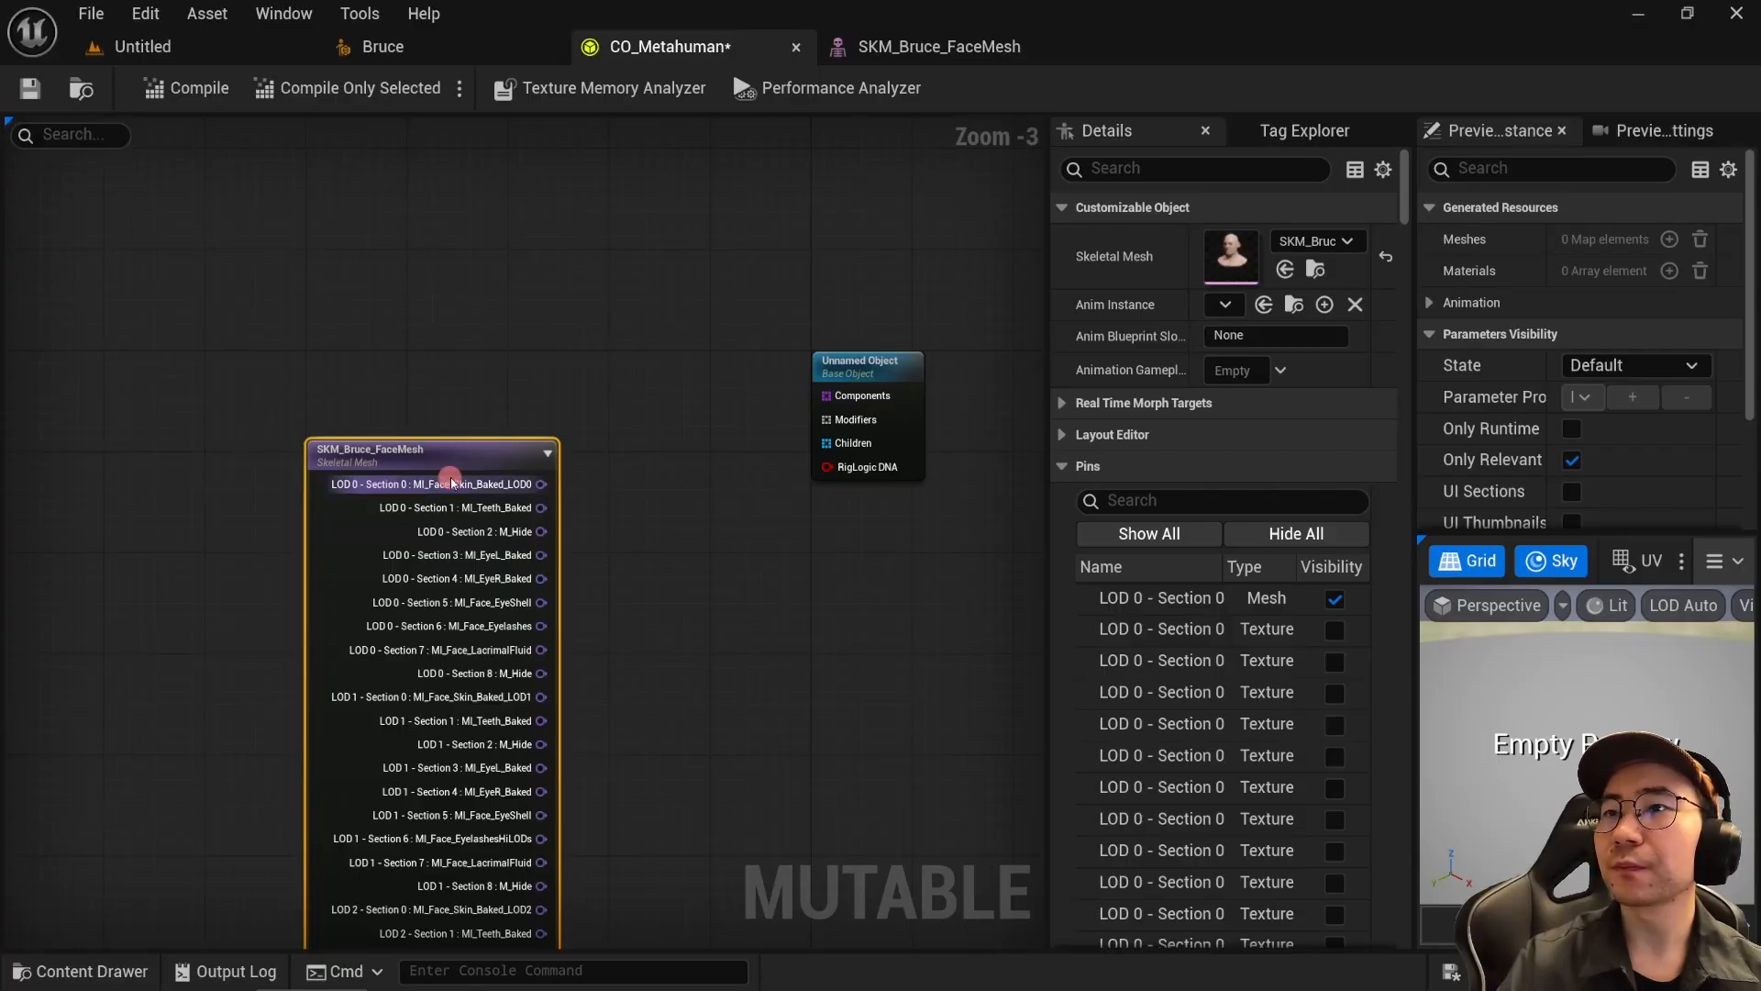
pyautogui.moveTo(453, 465); pyautogui.dragTo(454, 251)
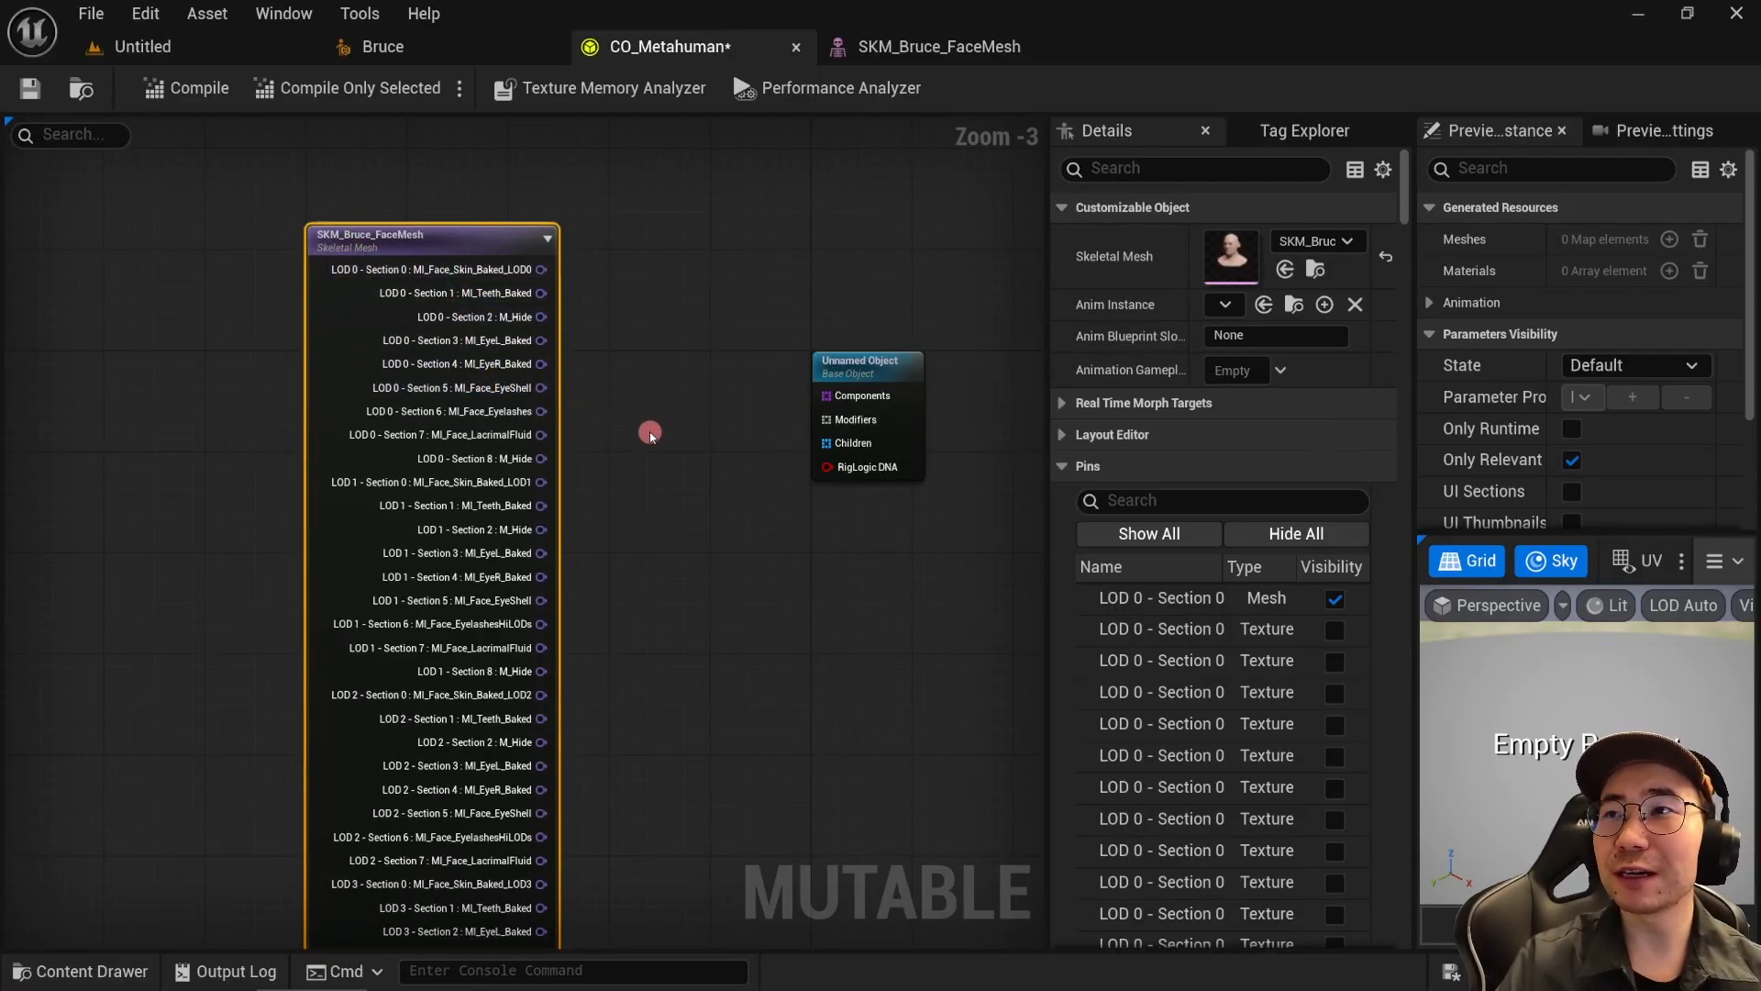
pyautogui.moveTo(656, 719)
pyautogui.mouseDown(button='right')
pyautogui.moveTo(660, 118)
pyautogui.moveTo(660, 716)
pyautogui.mouseUp(button='right')
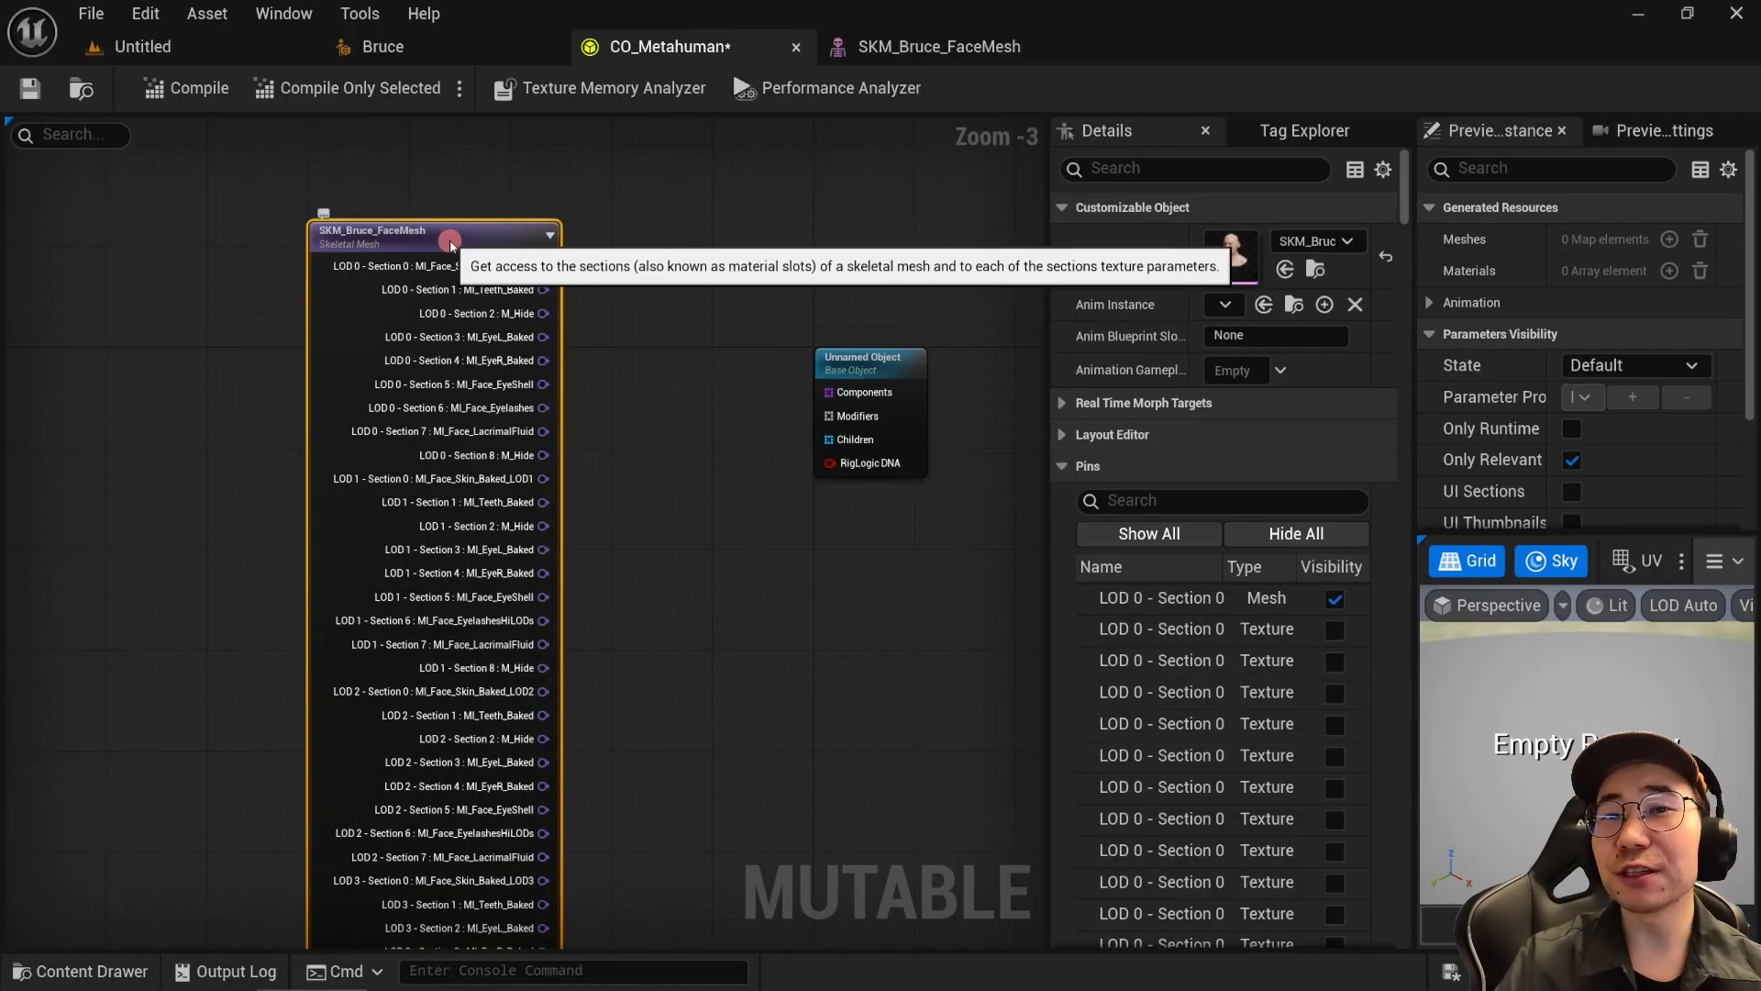
pyautogui.click(1339, 534)
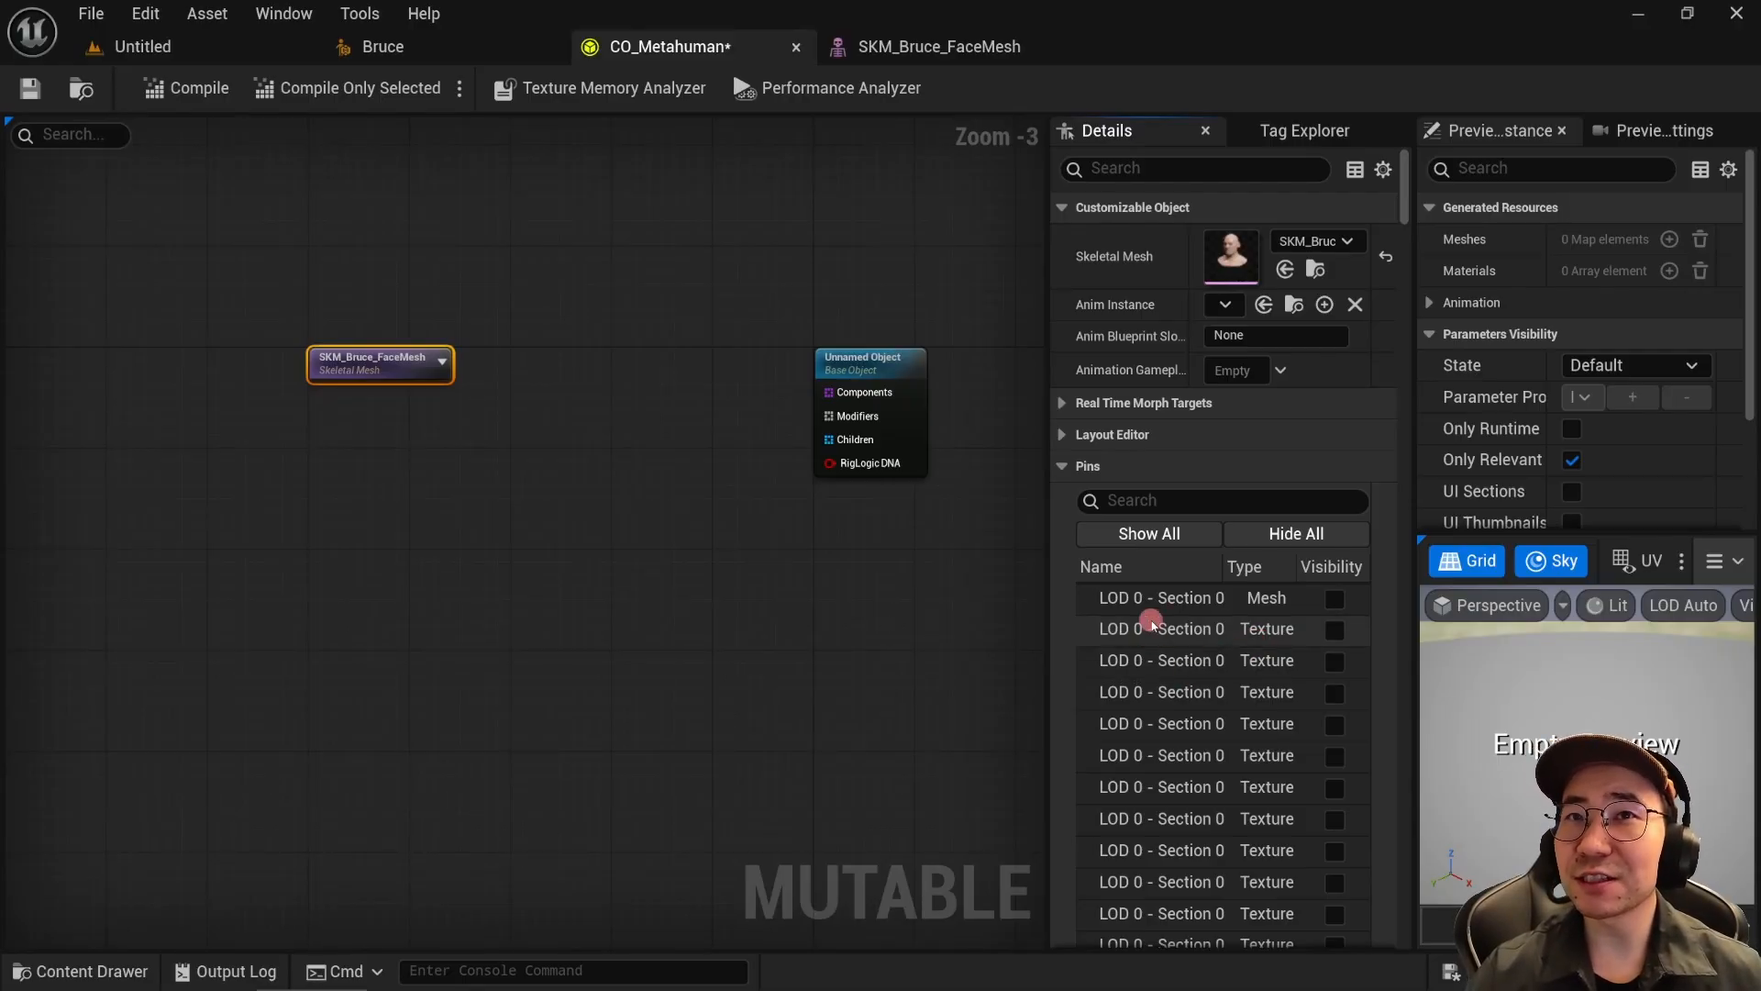
# Step: Open the face skeletal mesh asset and examine its material slots and the sections of its LODs
pyautogui.doubleClick(1227, 253)
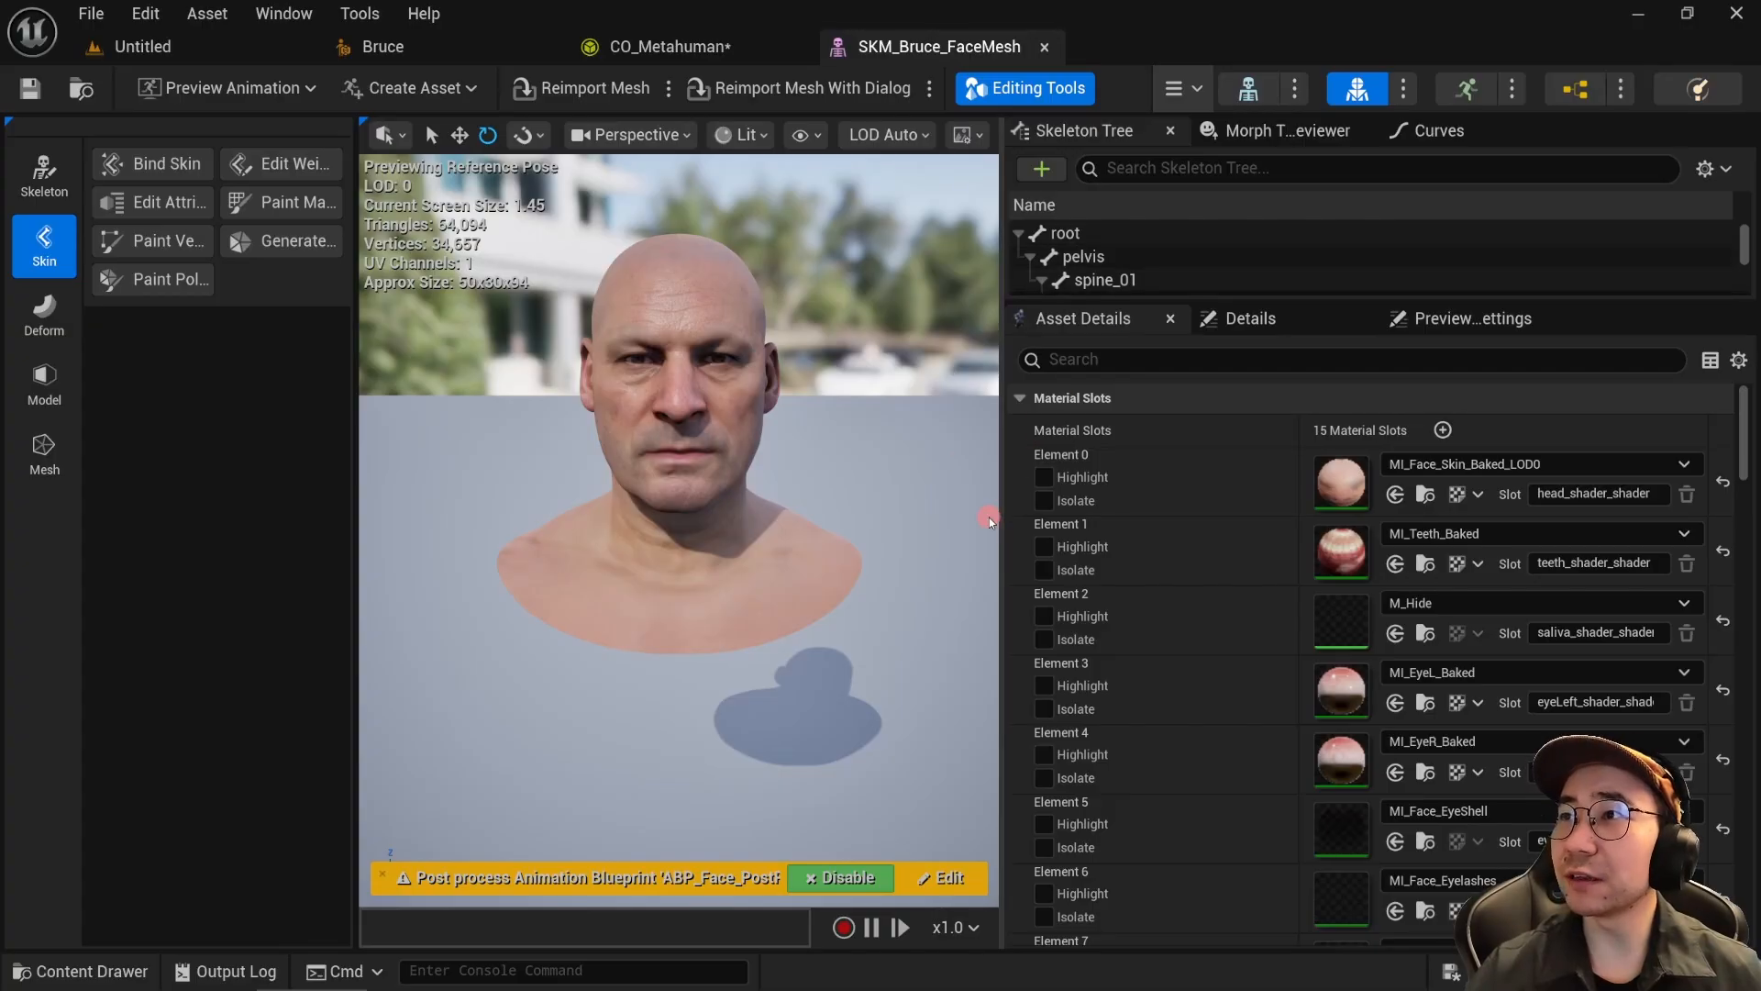
pyautogui.click(1021, 398)
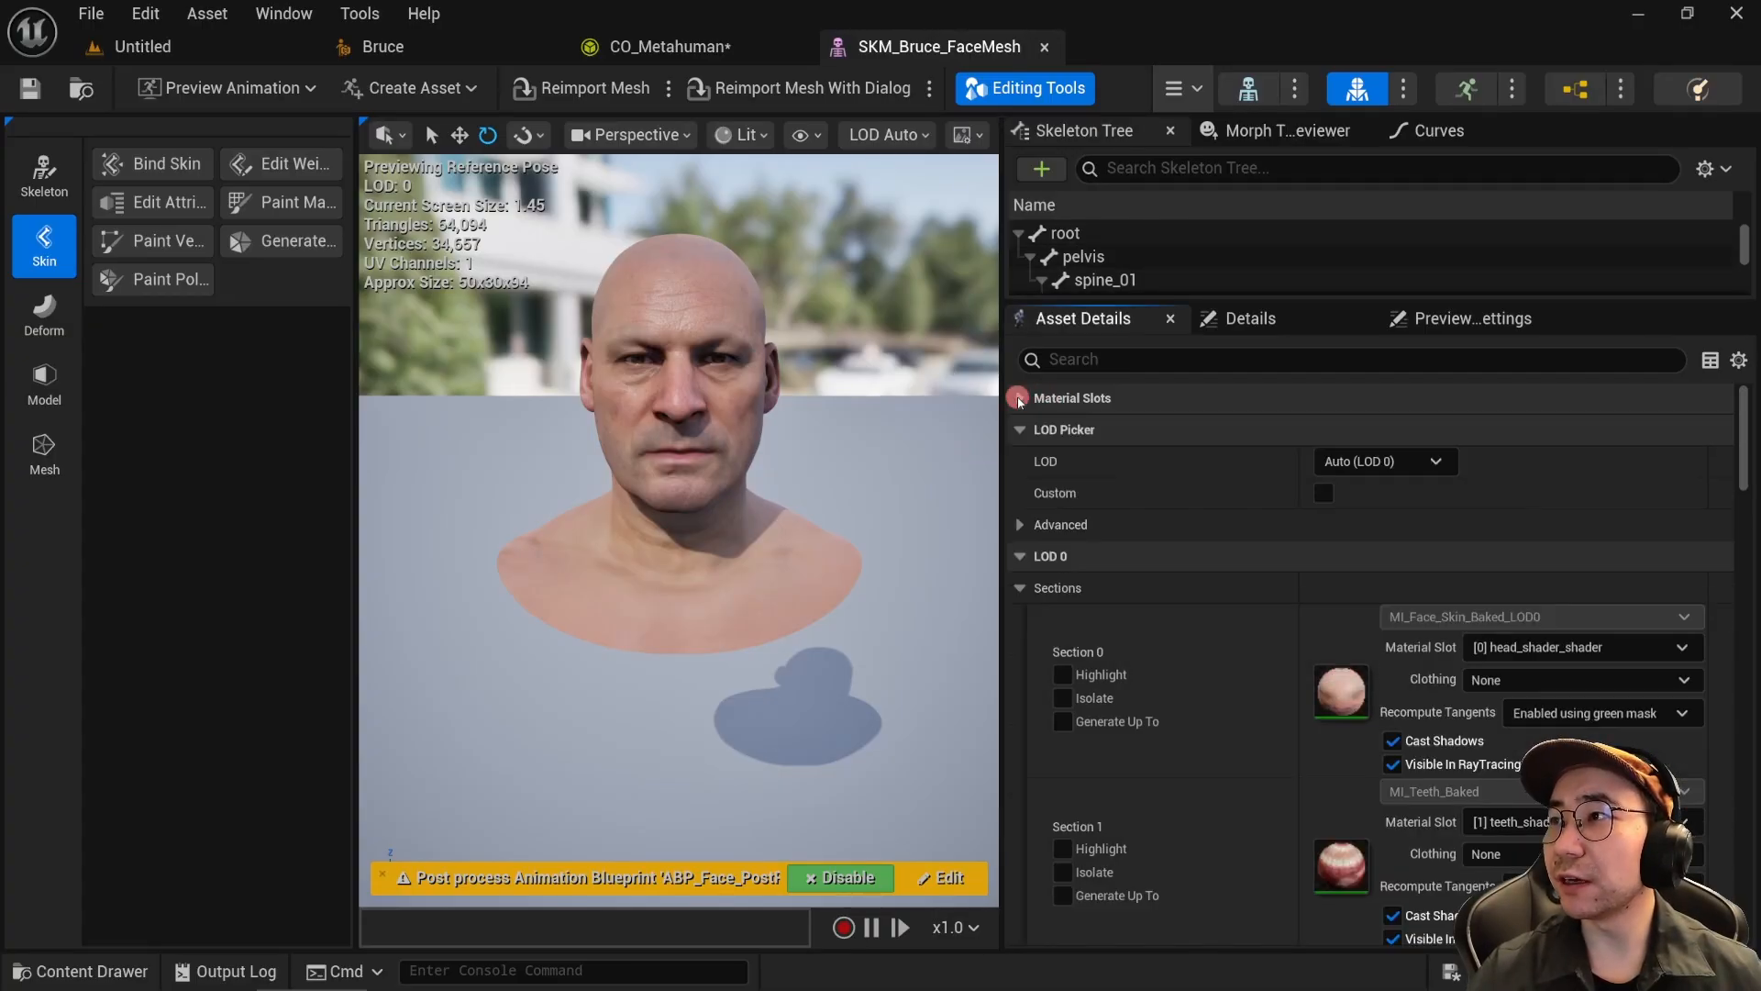
pyautogui.scroll(-3, 1046, 587)
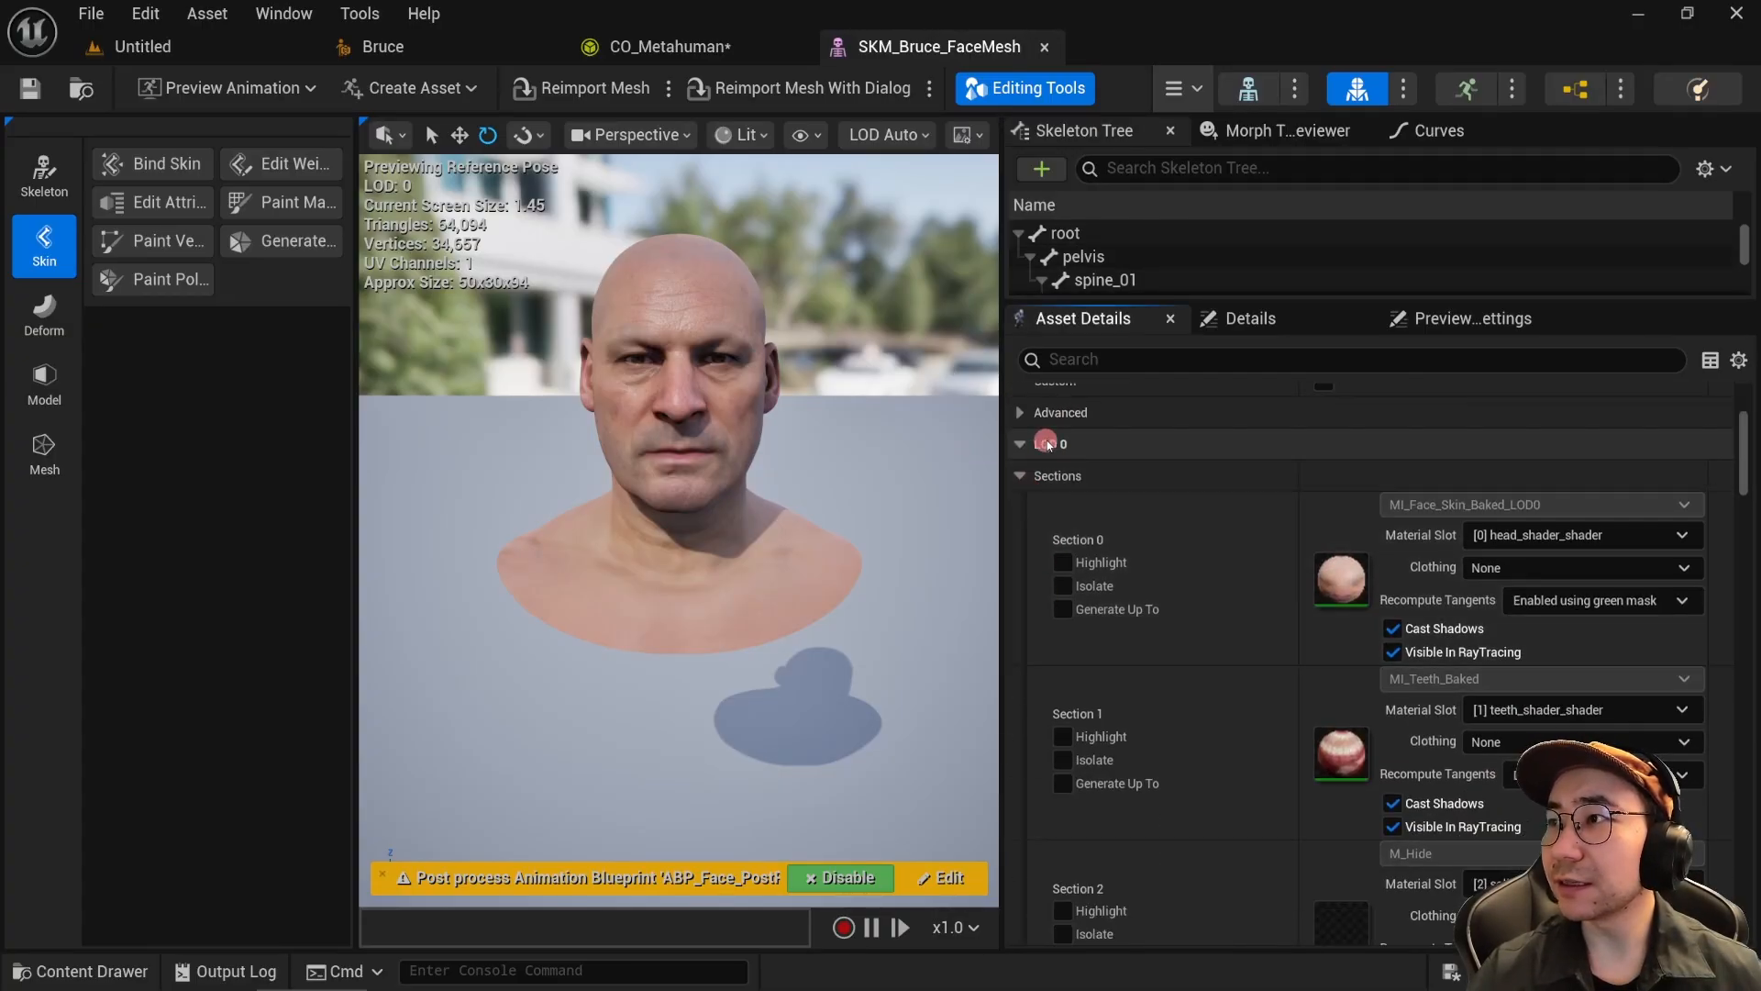
pyautogui.click(1021, 444)
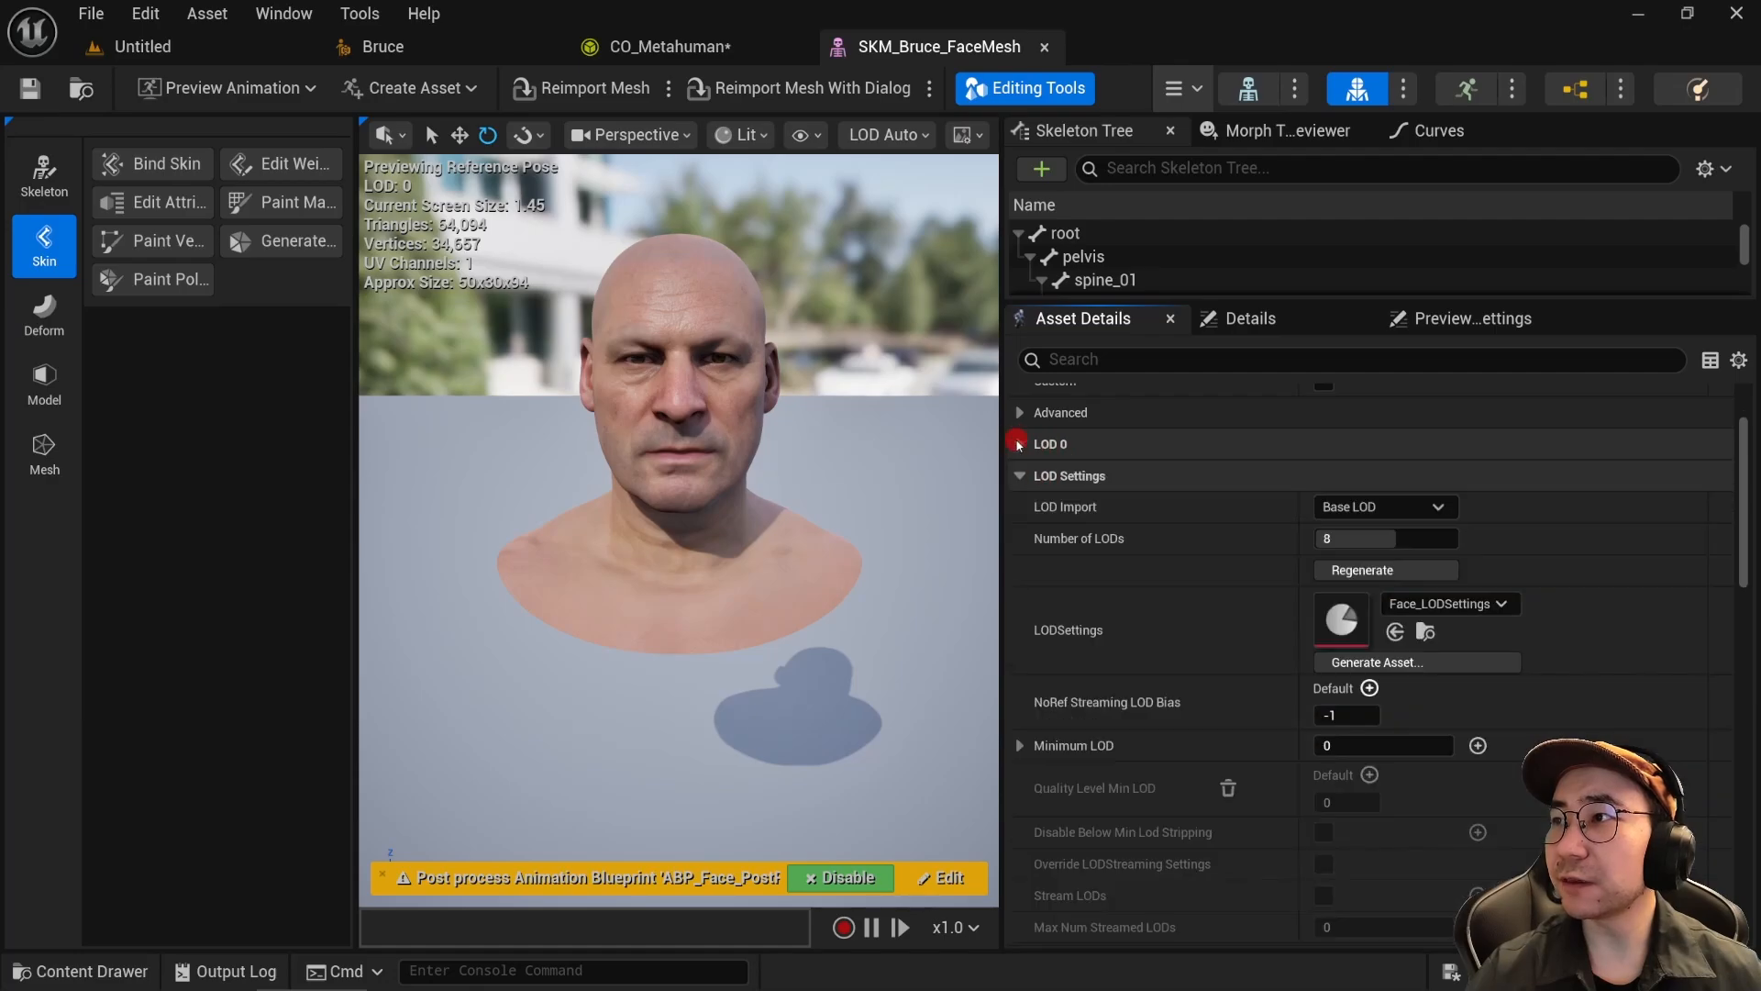
pyautogui.click(1023, 444)
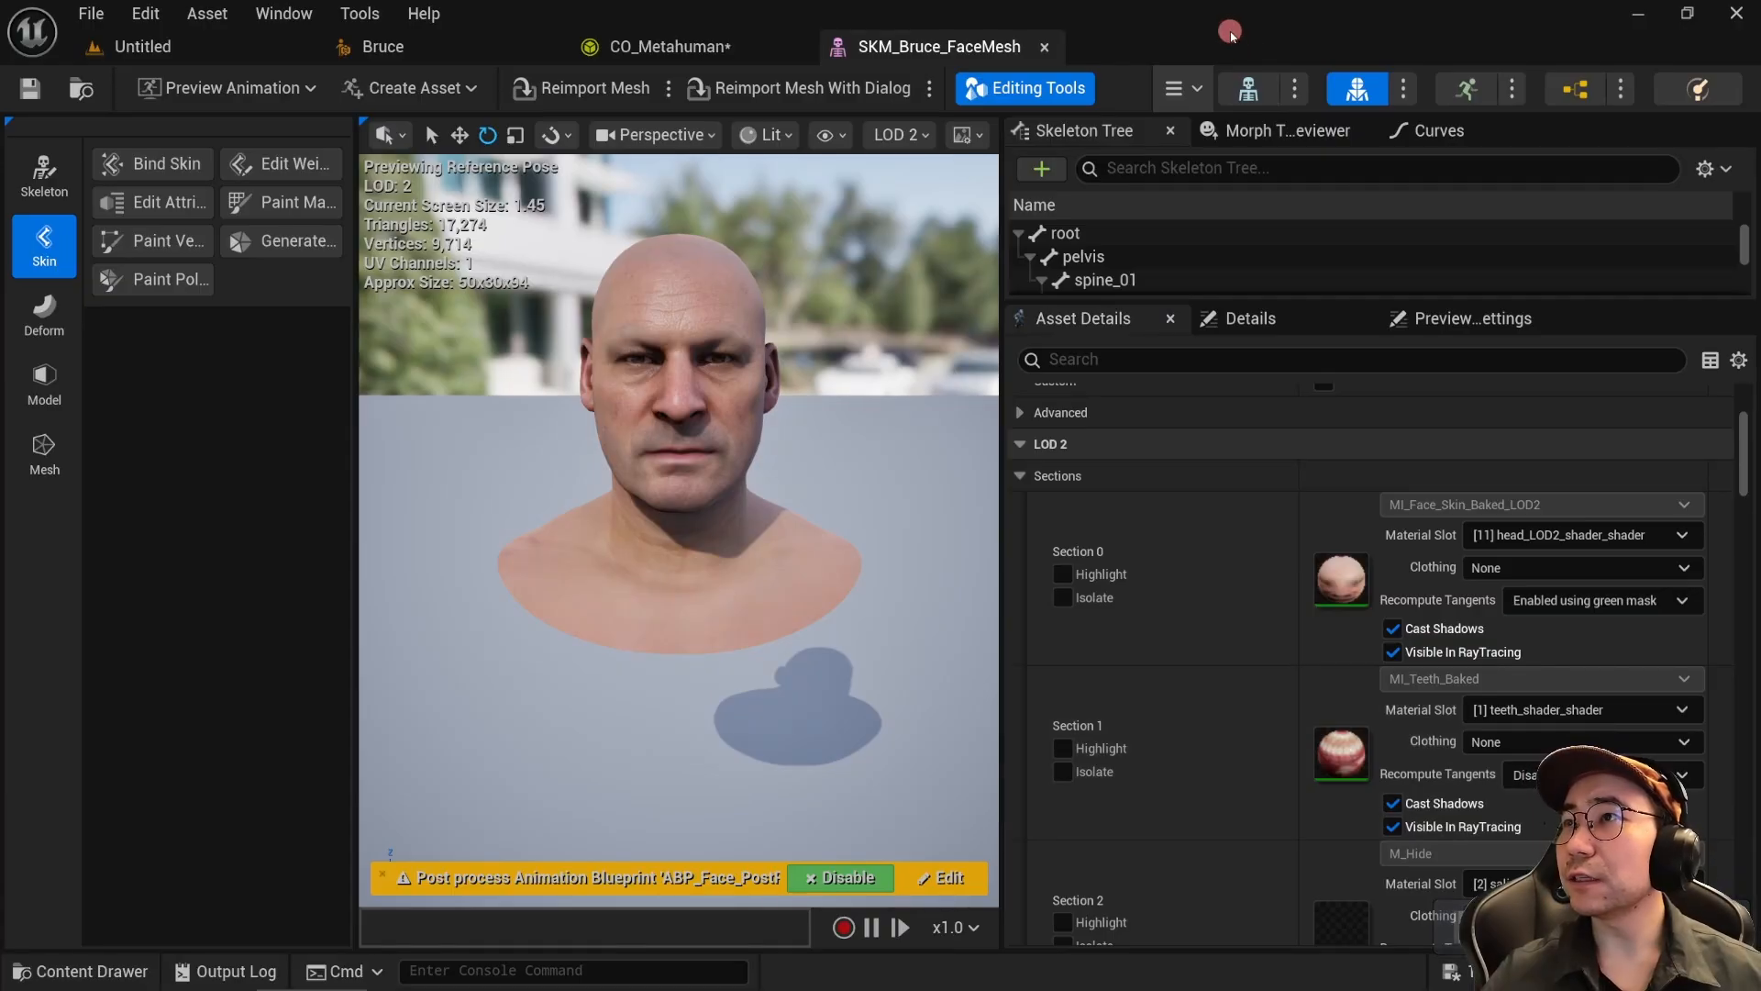
# Step: Return to the CO_Metahuman graph and show only the LOD 0 - Section 0 mesh pin on the SKM_Bruce_FaceMesh node
pyautogui.click(725, 50)
pyautogui.click(526, 420)
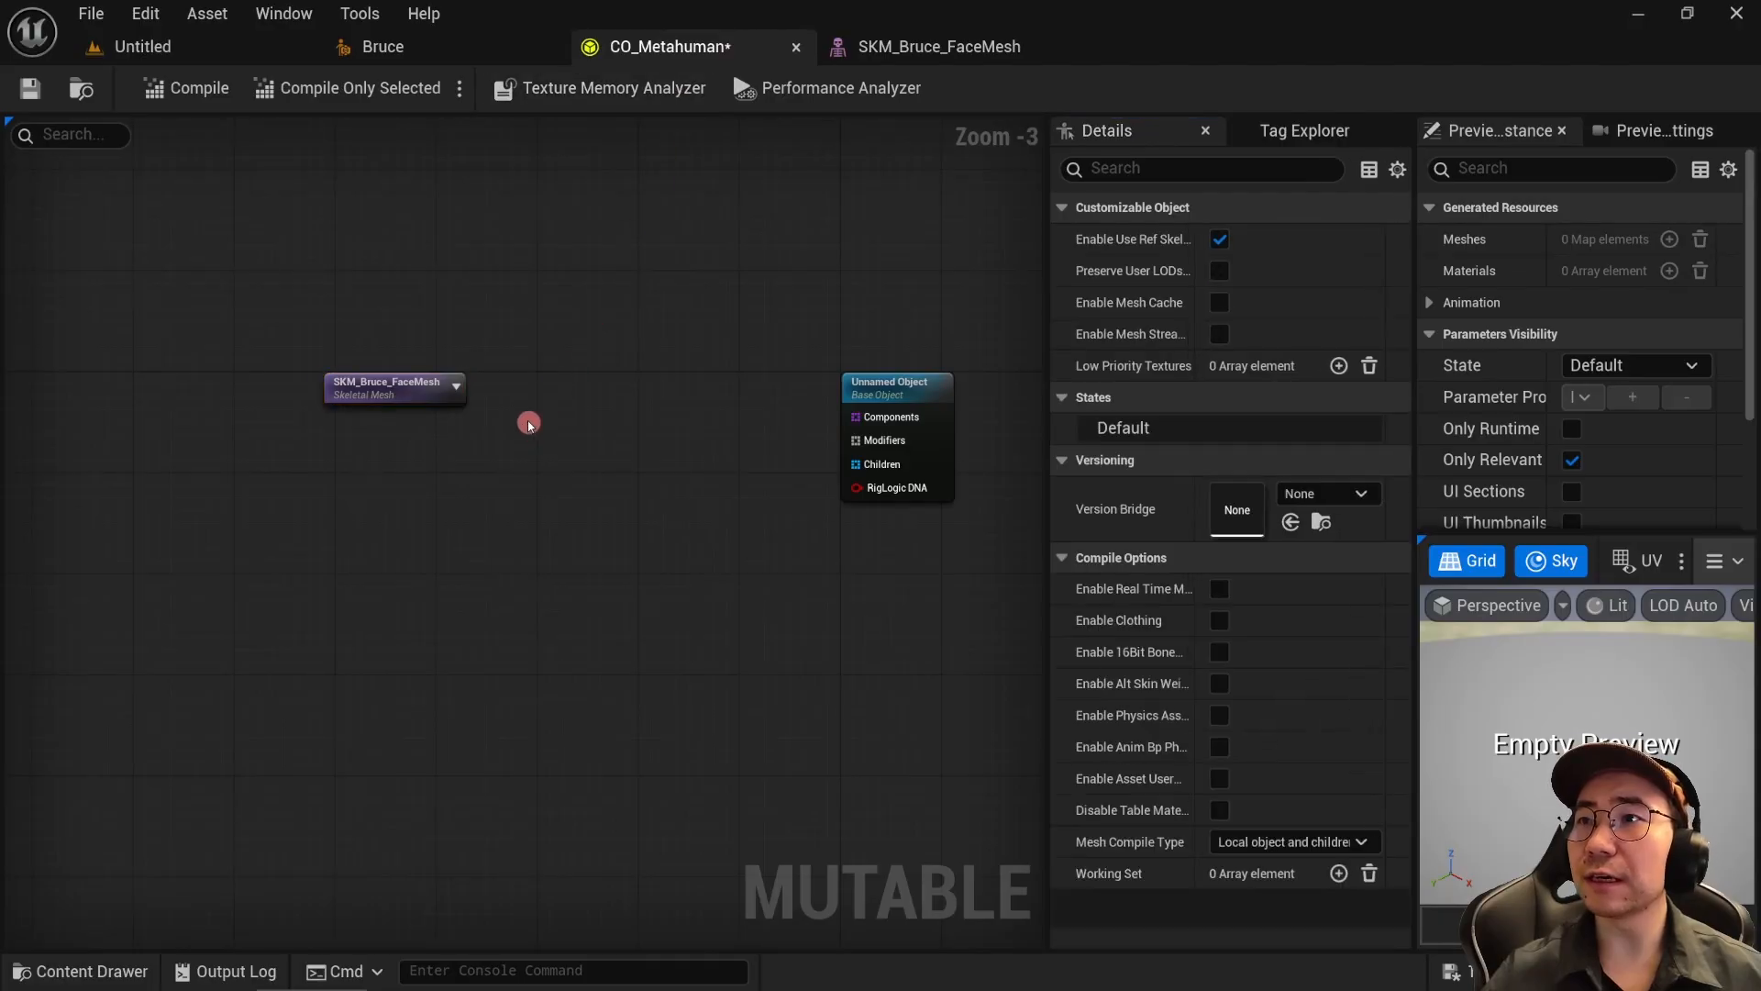
pyautogui.click(400, 389)
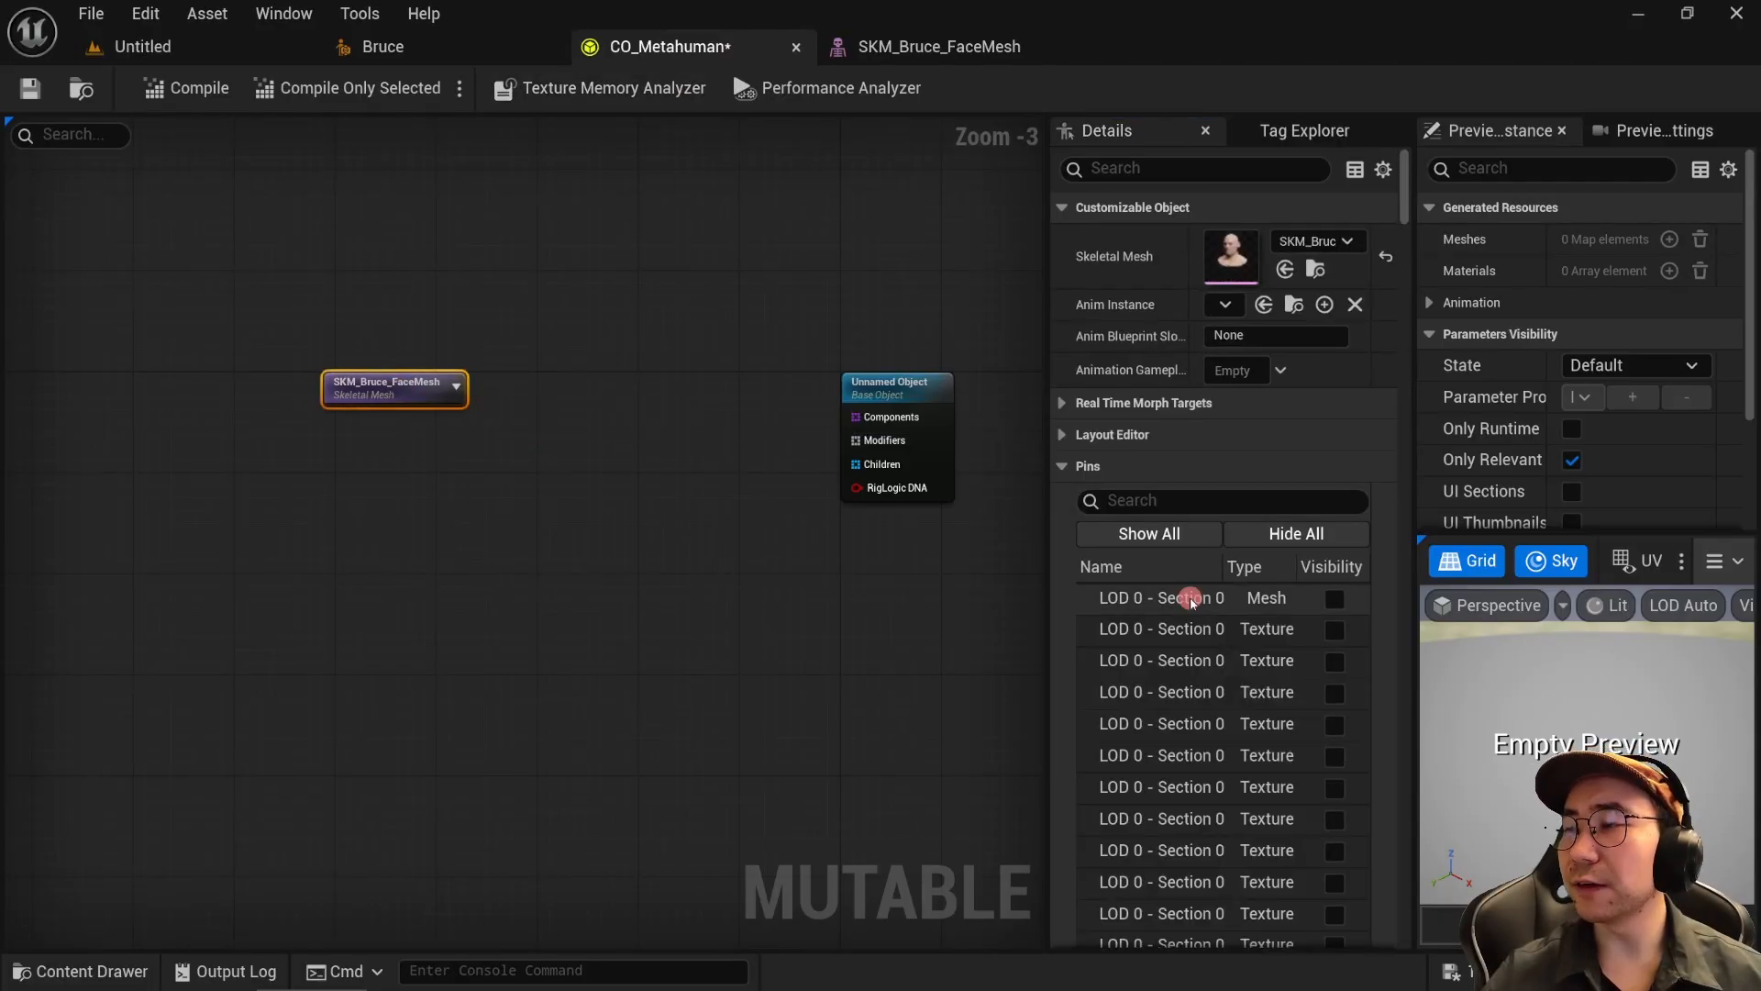
pyautogui.click(1332, 601)
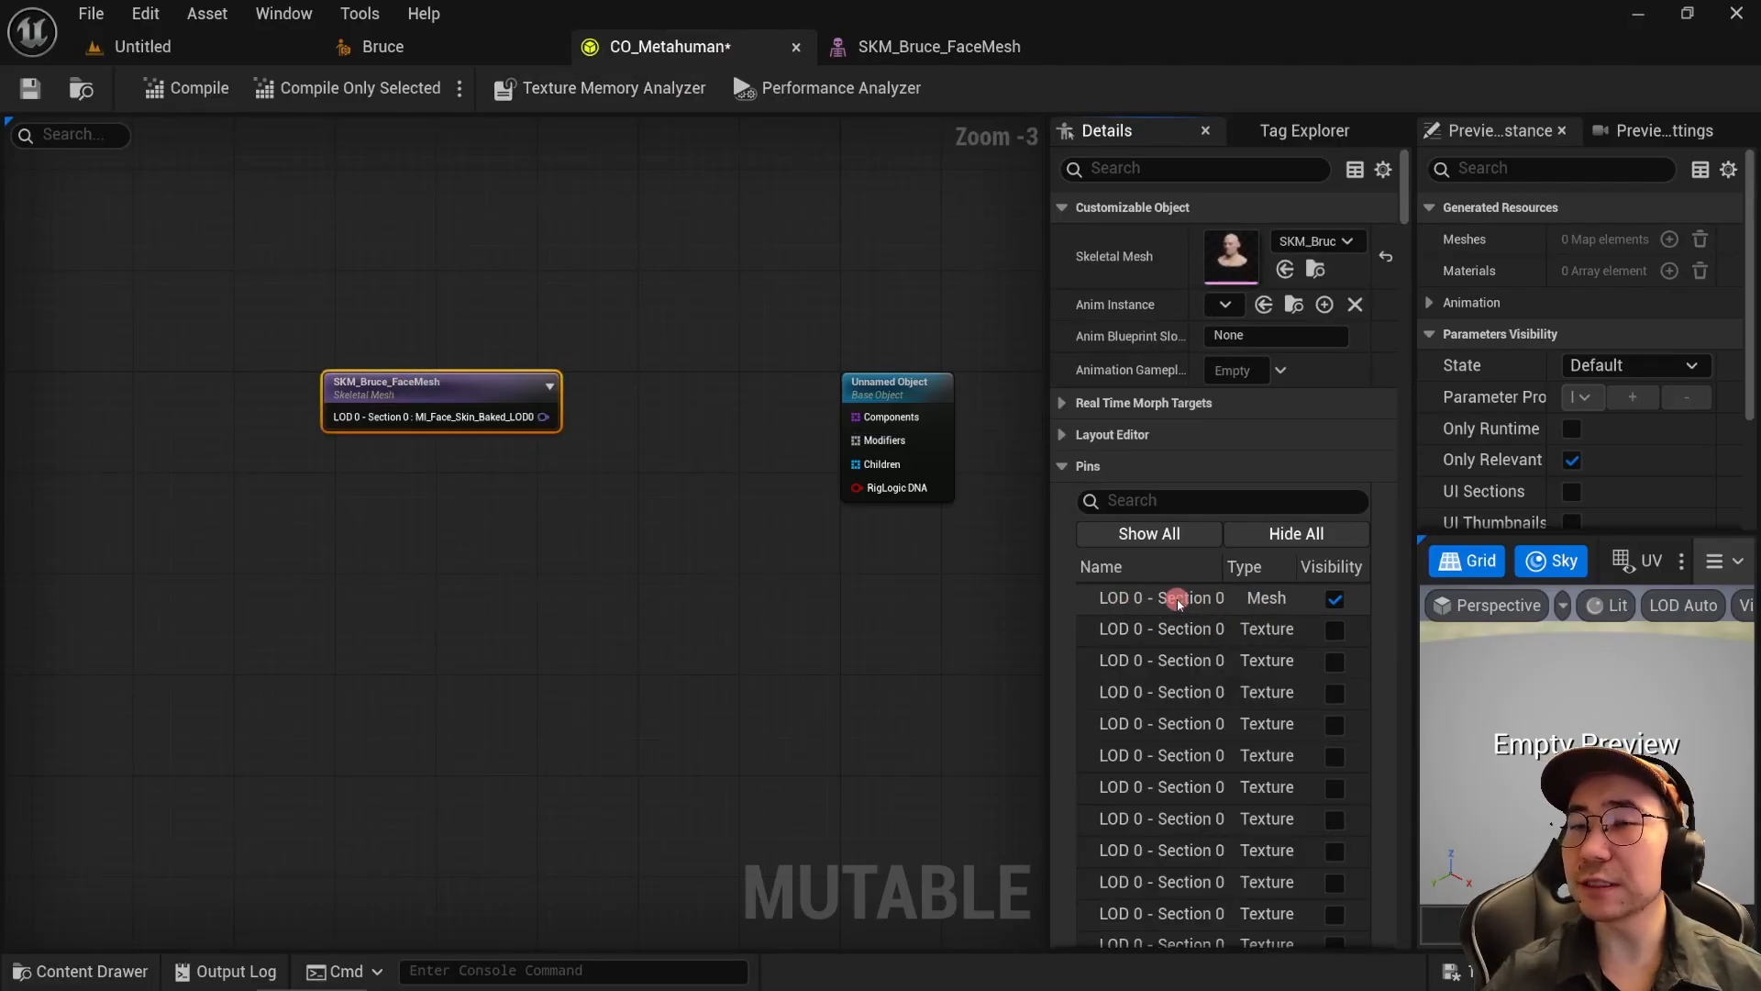
# Step: Add a Mesh Section node fed by the LOD 0 - Section 0 face skin pin and straighten the connection between both nodes
pyautogui.moveTo(540, 419); pyautogui.dragTo(620, 490)
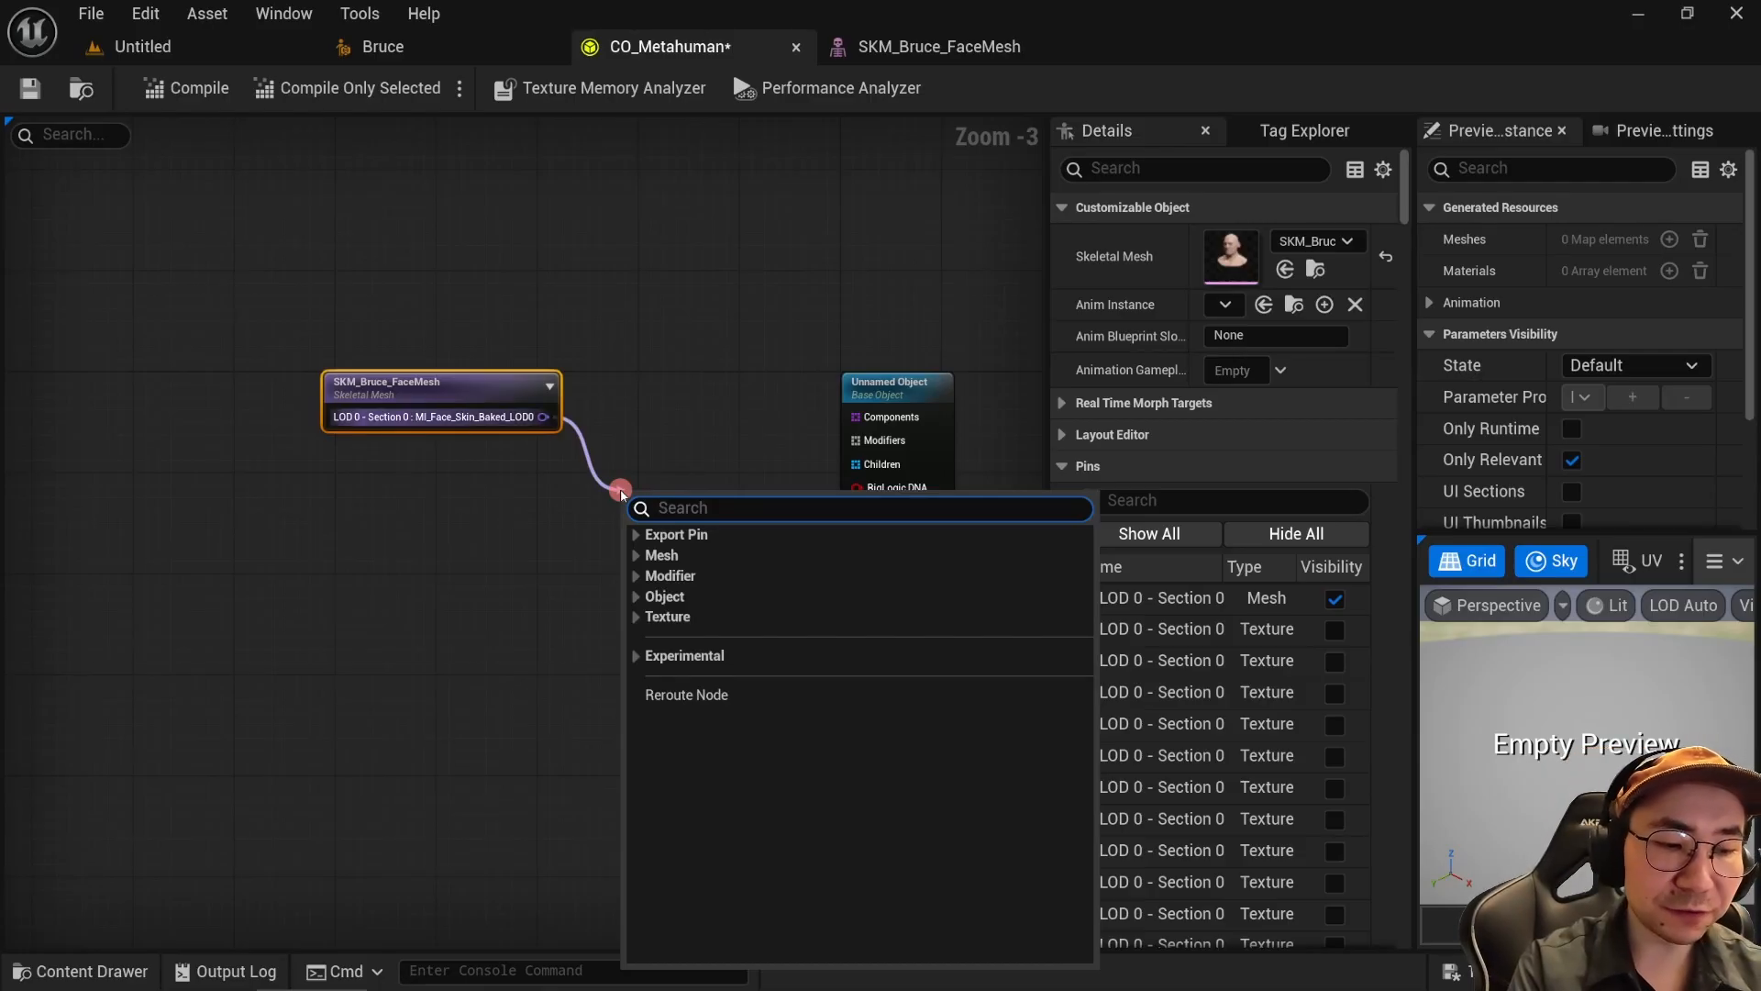
pyautogui.write('meshs')
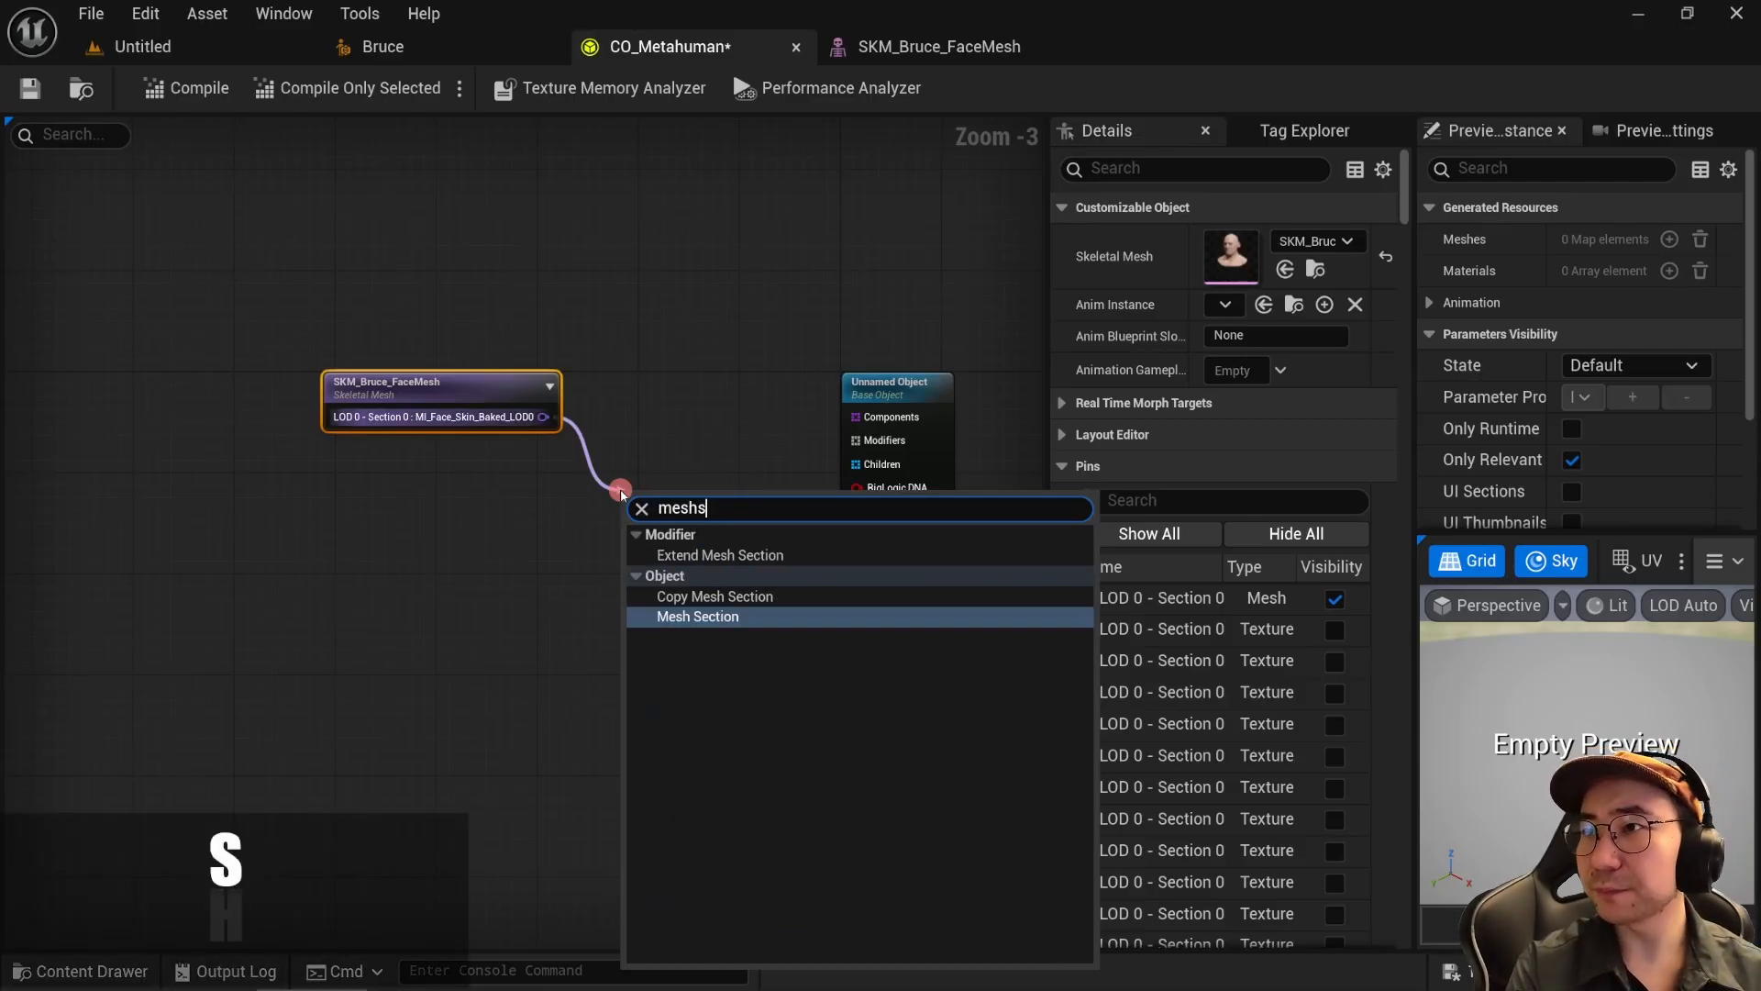
pyautogui.press('Return')
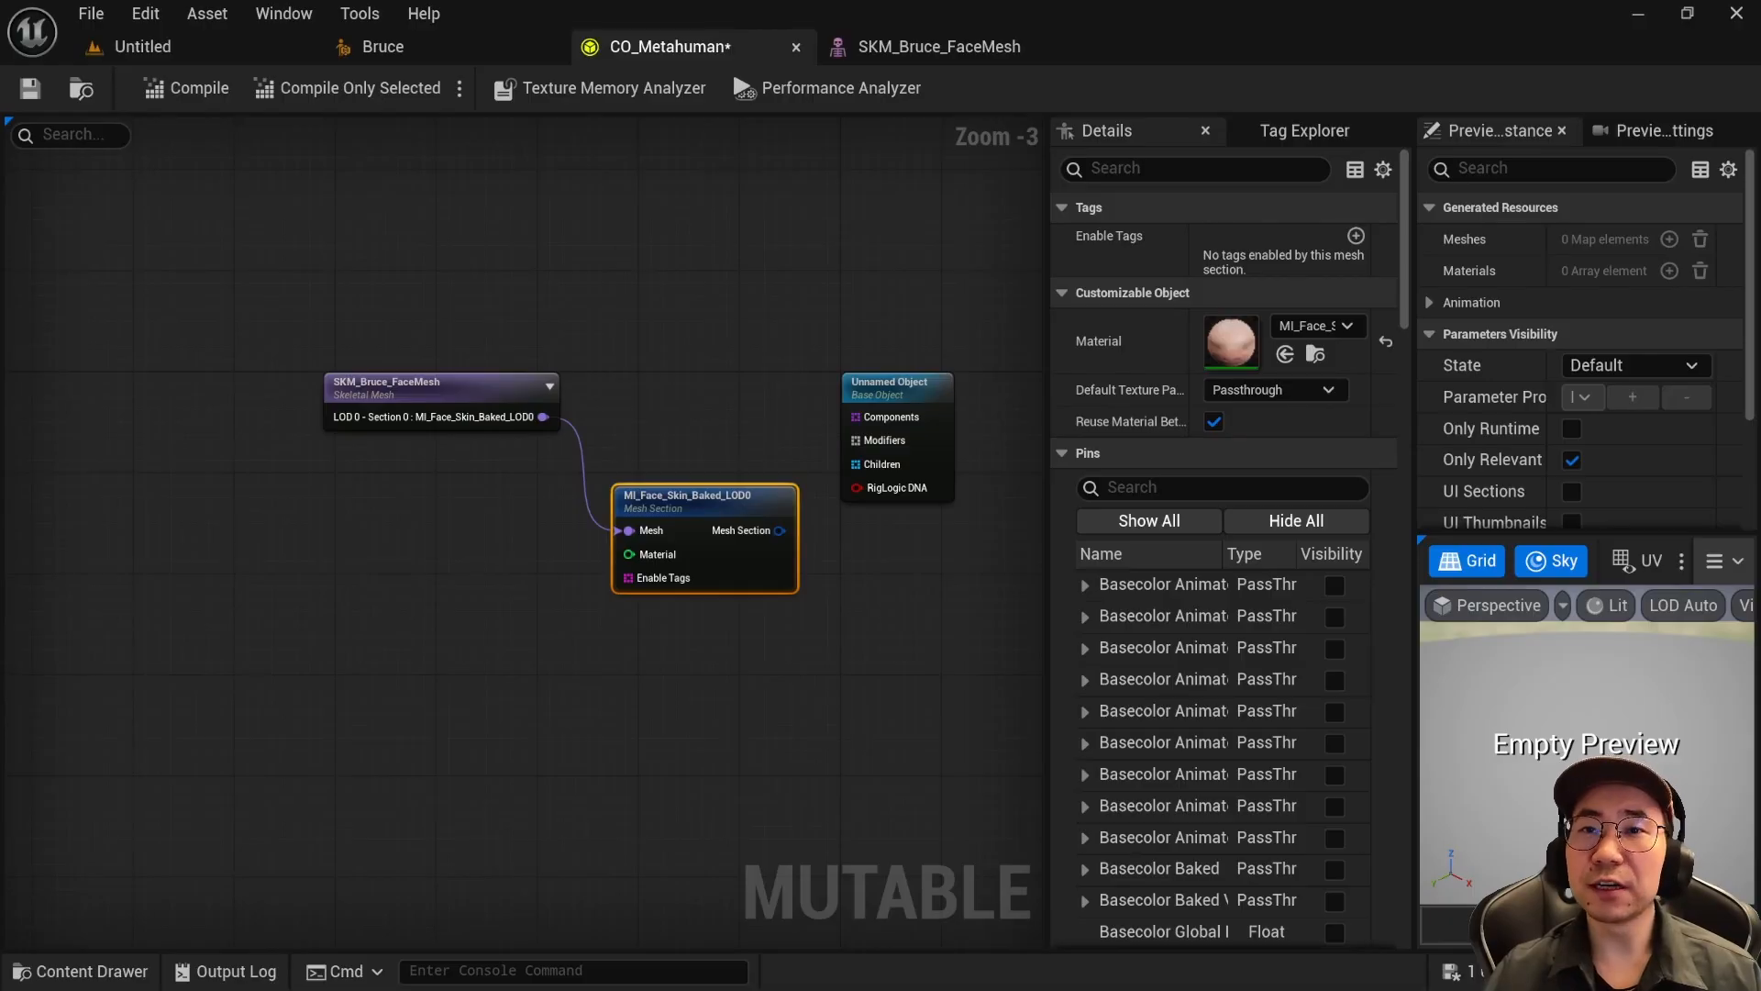
pyautogui.click(262, 320)
pyautogui.moveTo(283, 315); pyautogui.dragTo(862, 699)
pyautogui.moveTo(345, 329); pyautogui.dragTo(466, 432)
pyautogui.press('q')
pyautogui.click(389, 354)
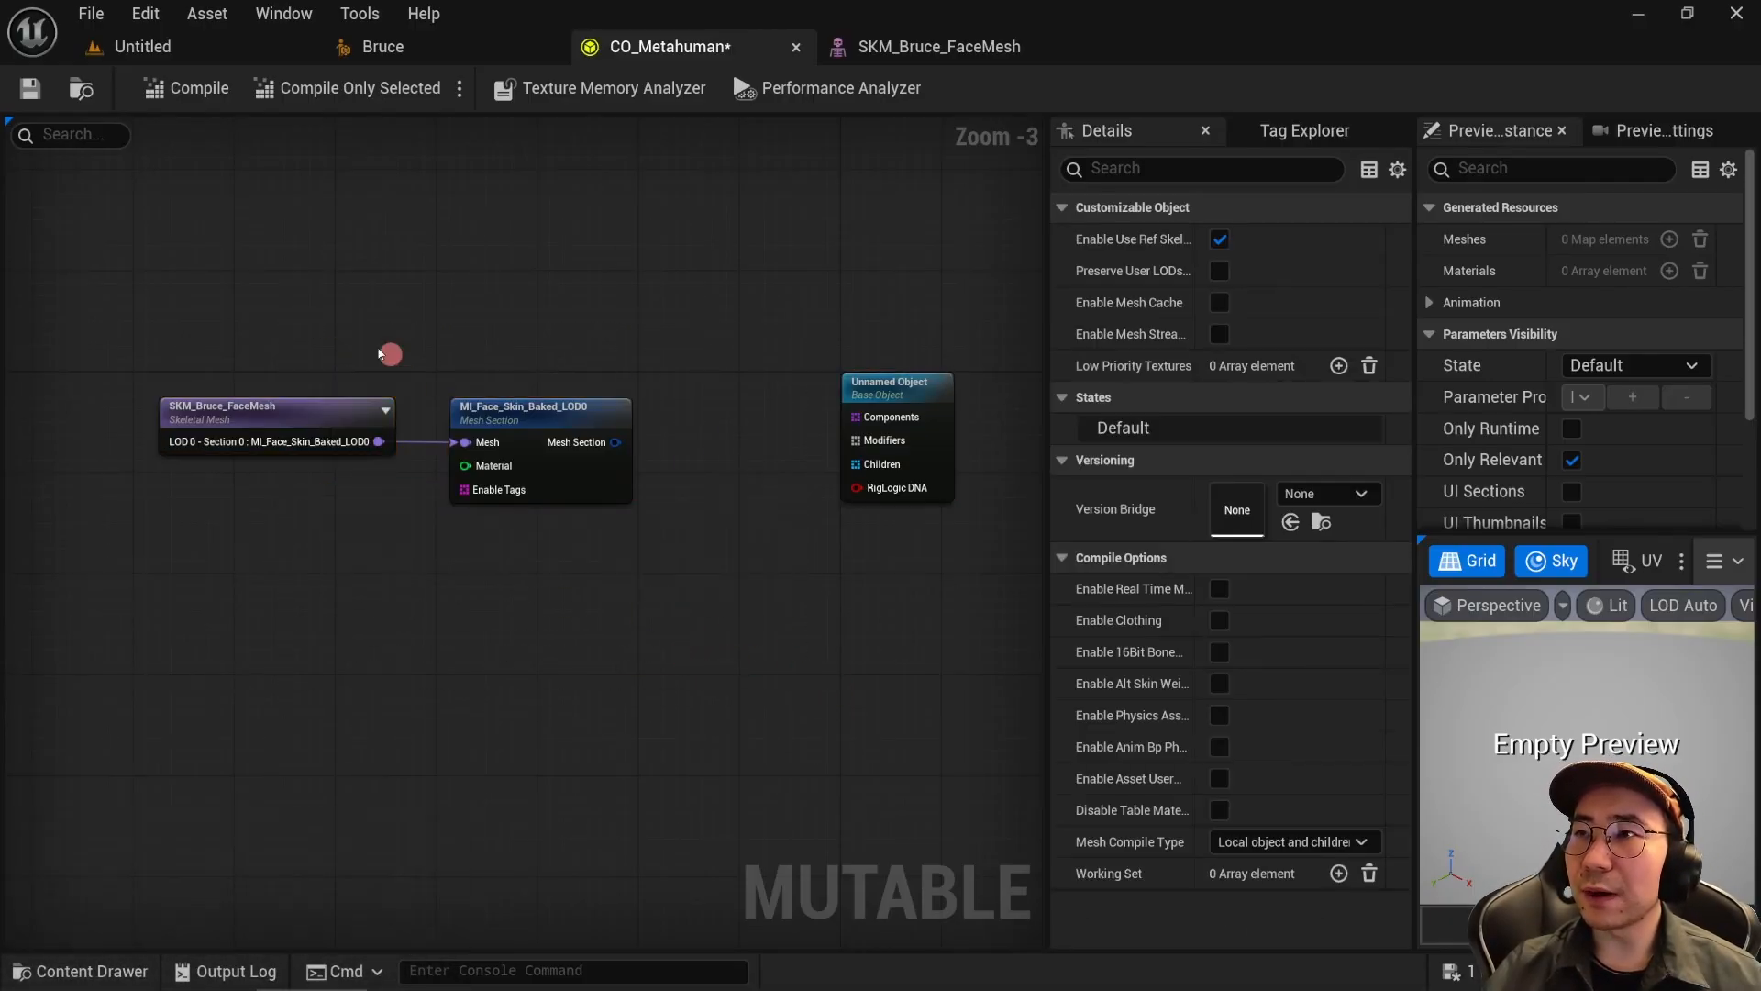
# Step: Move the skeletal mesh and mesh section nodes away from the base object and connect the Mesh Section output to a new Mesh Component node
pyautogui.moveTo(389, 354); pyautogui.dragTo(554, 495)
pyautogui.moveTo(508, 435); pyautogui.dragTo(609, 404)
pyautogui.click(486, 335)
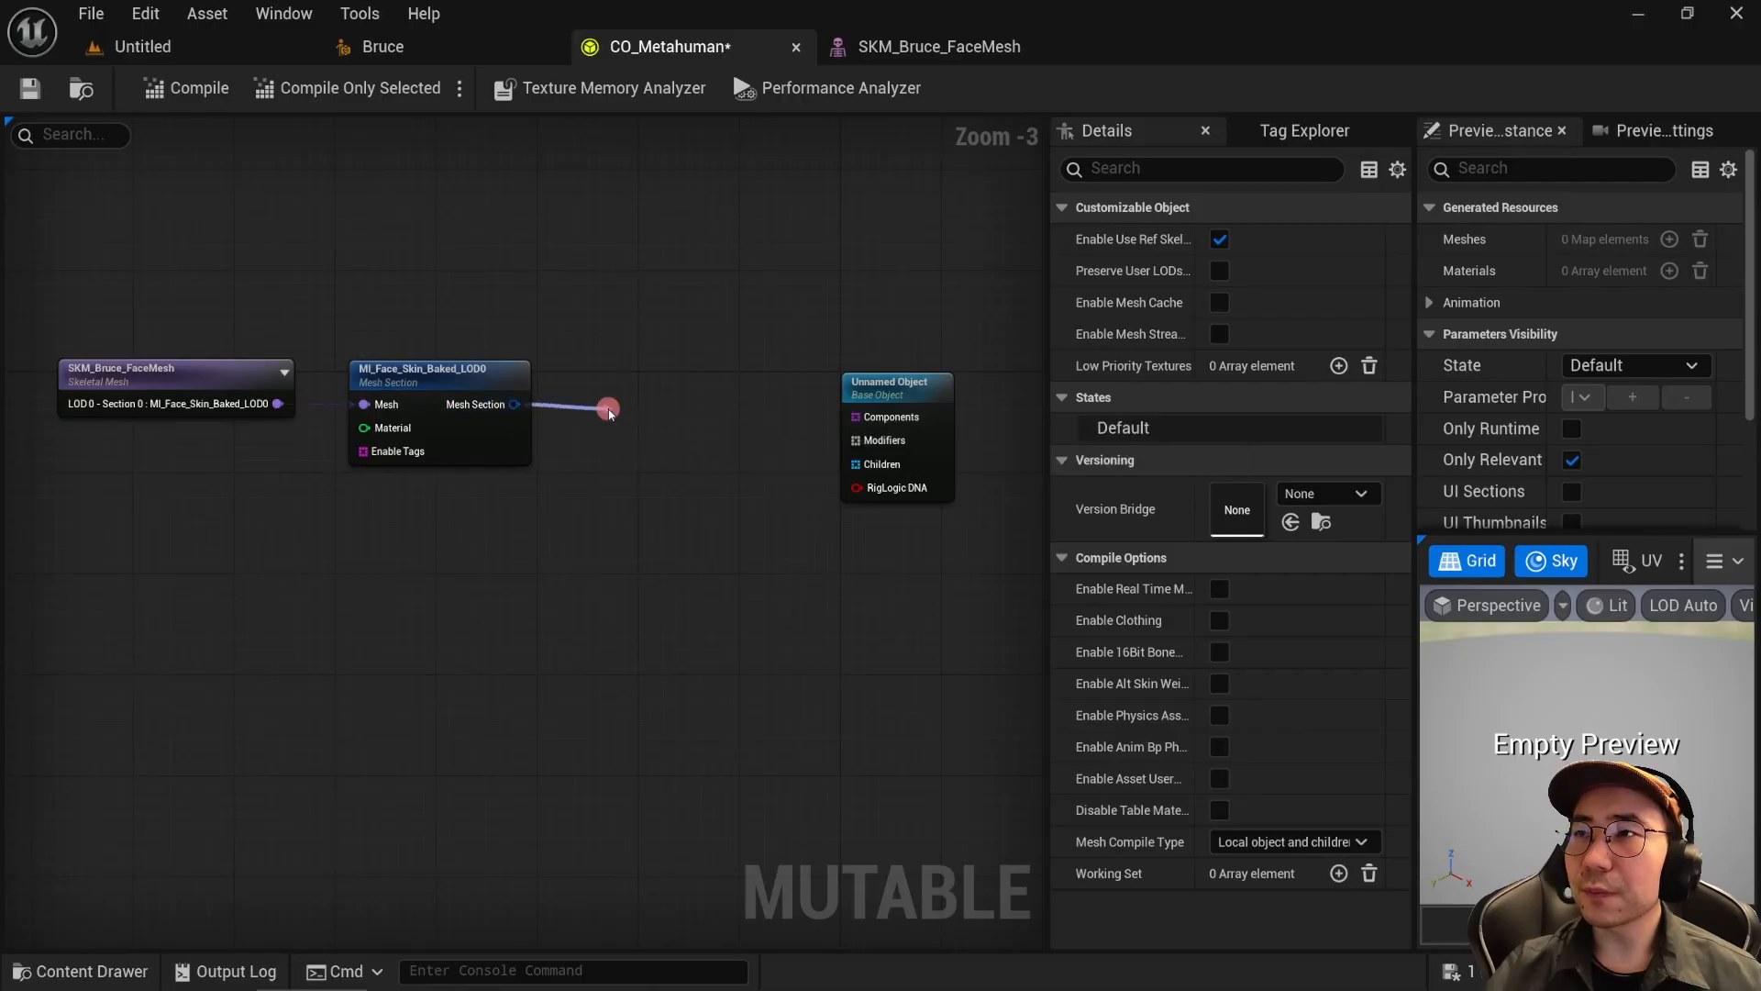
pyautogui.write('meshco')
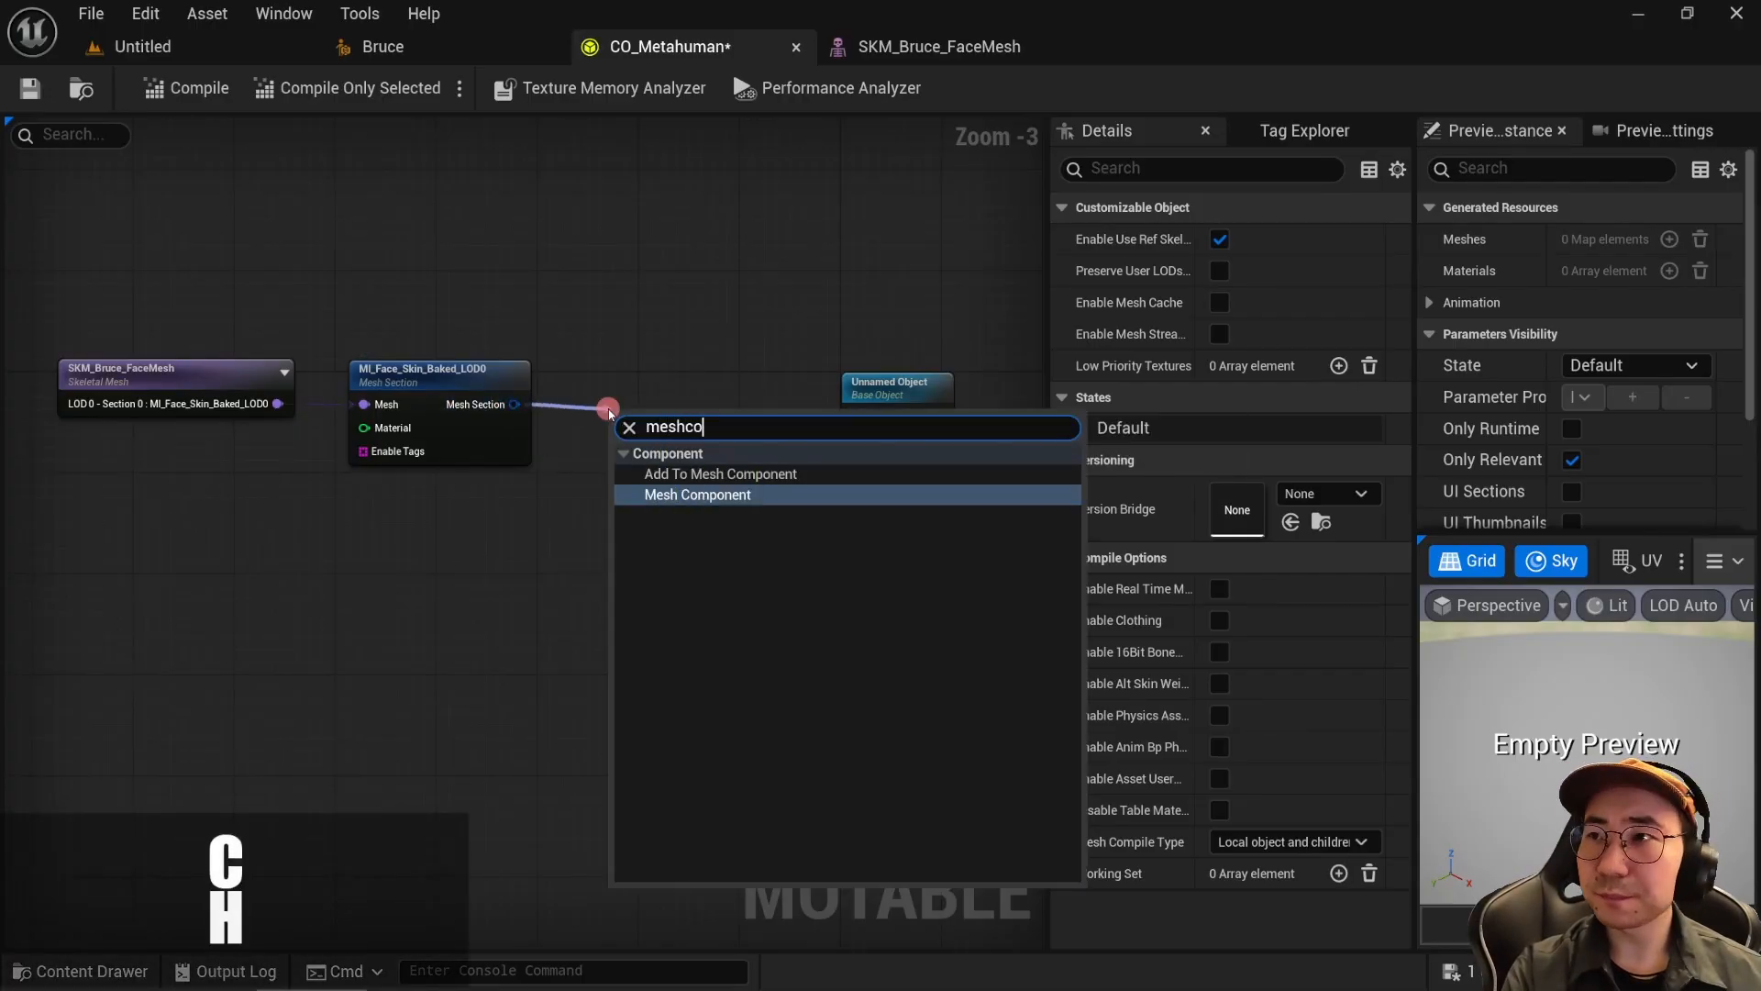
pyautogui.press('Return')
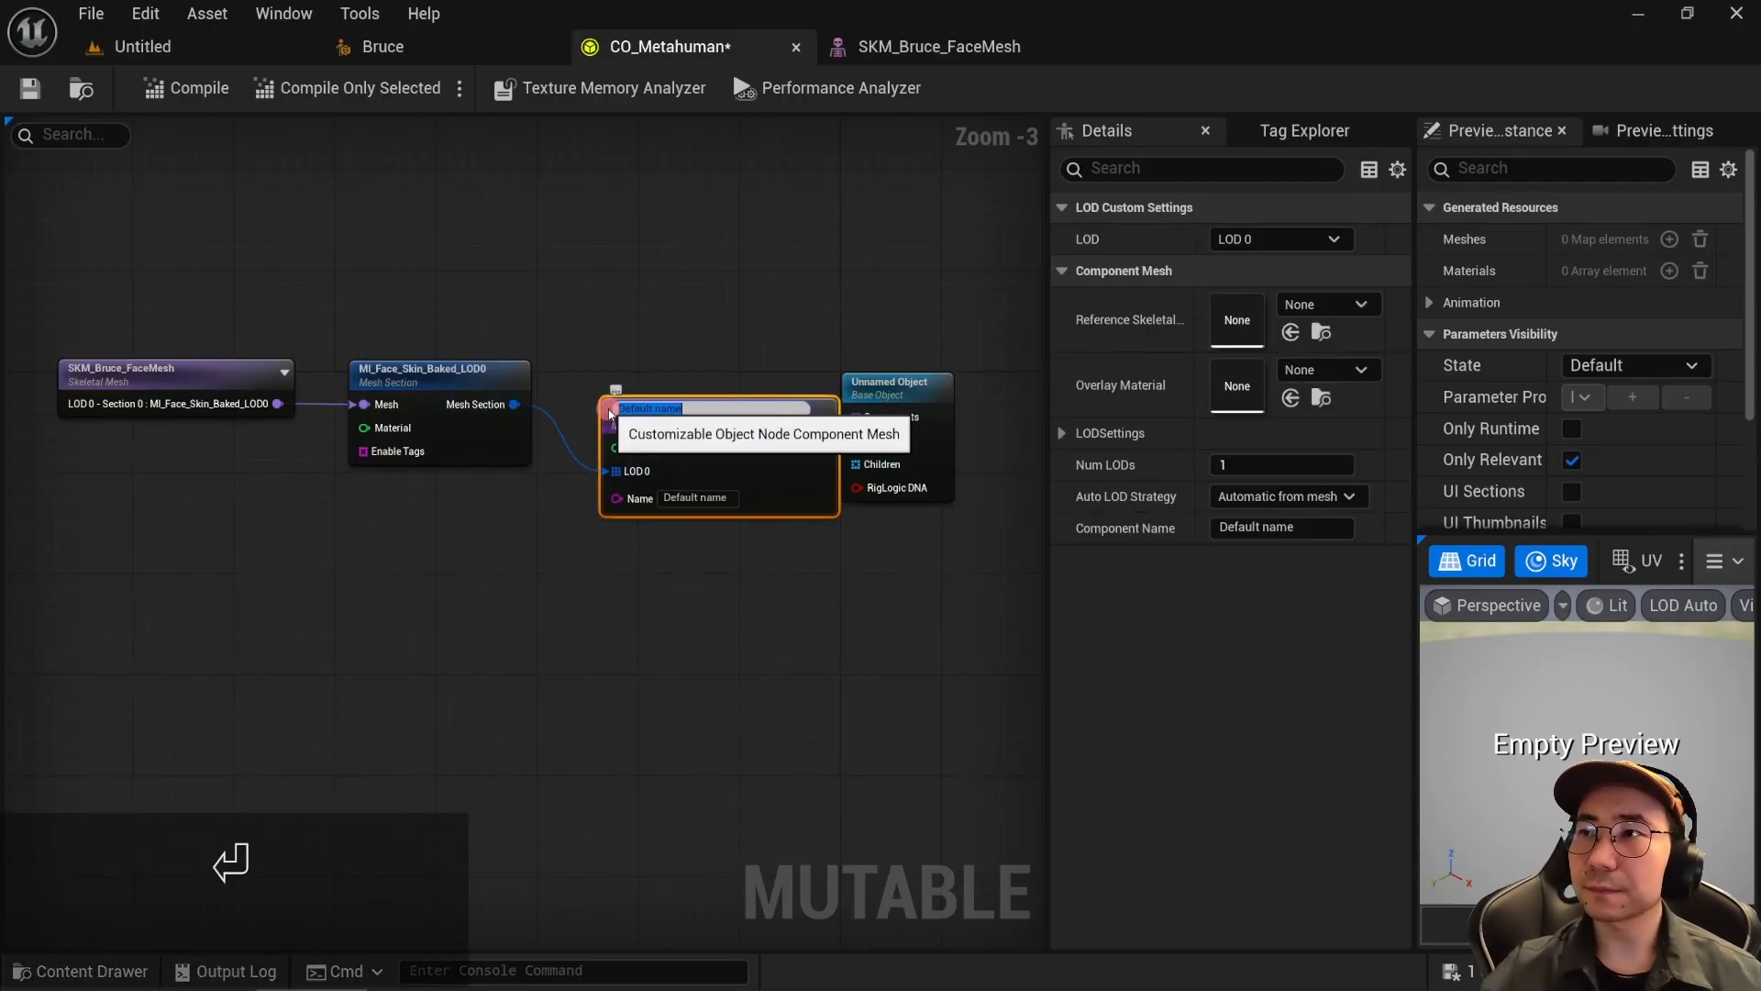
# Step: Place the Mesh Component node between the mesh section and base object nodes and straighten the connections of the node chain
pyautogui.click(664, 354)
pyautogui.moveTo(755, 418); pyautogui.dragTo(703, 367)
pyautogui.click(687, 303)
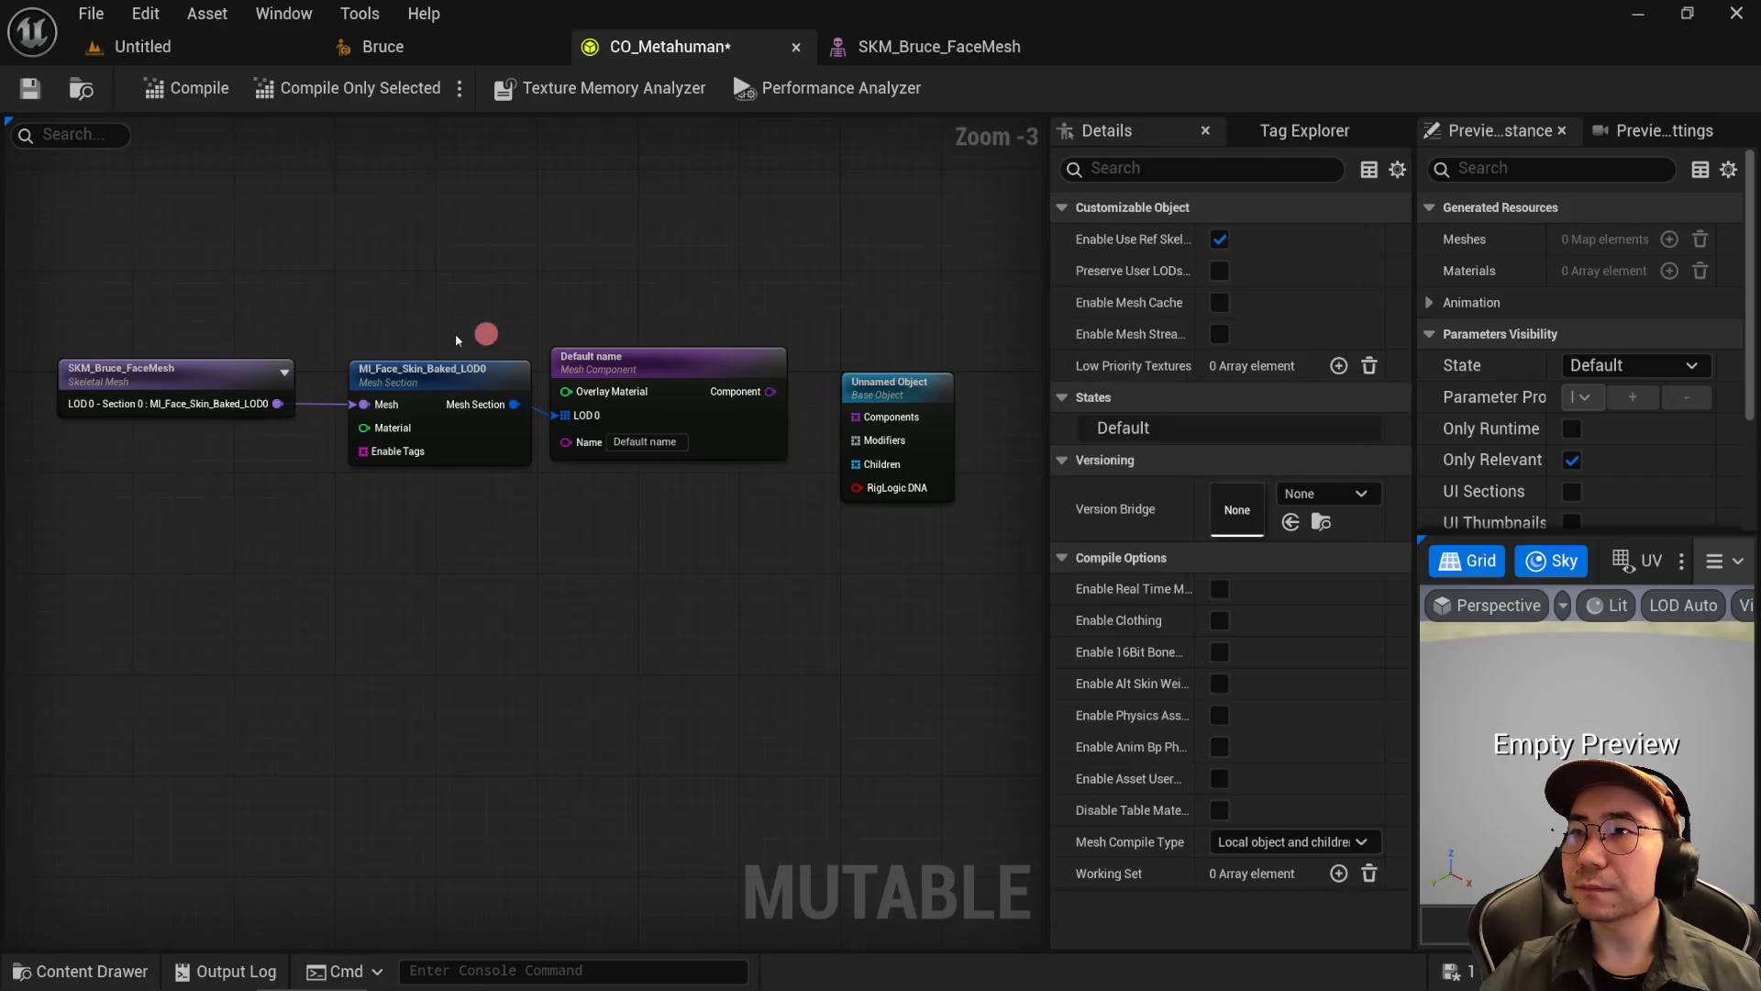
pyautogui.moveTo(210, 323); pyautogui.dragTo(707, 587)
pyautogui.press('q')
pyautogui.click(707, 587)
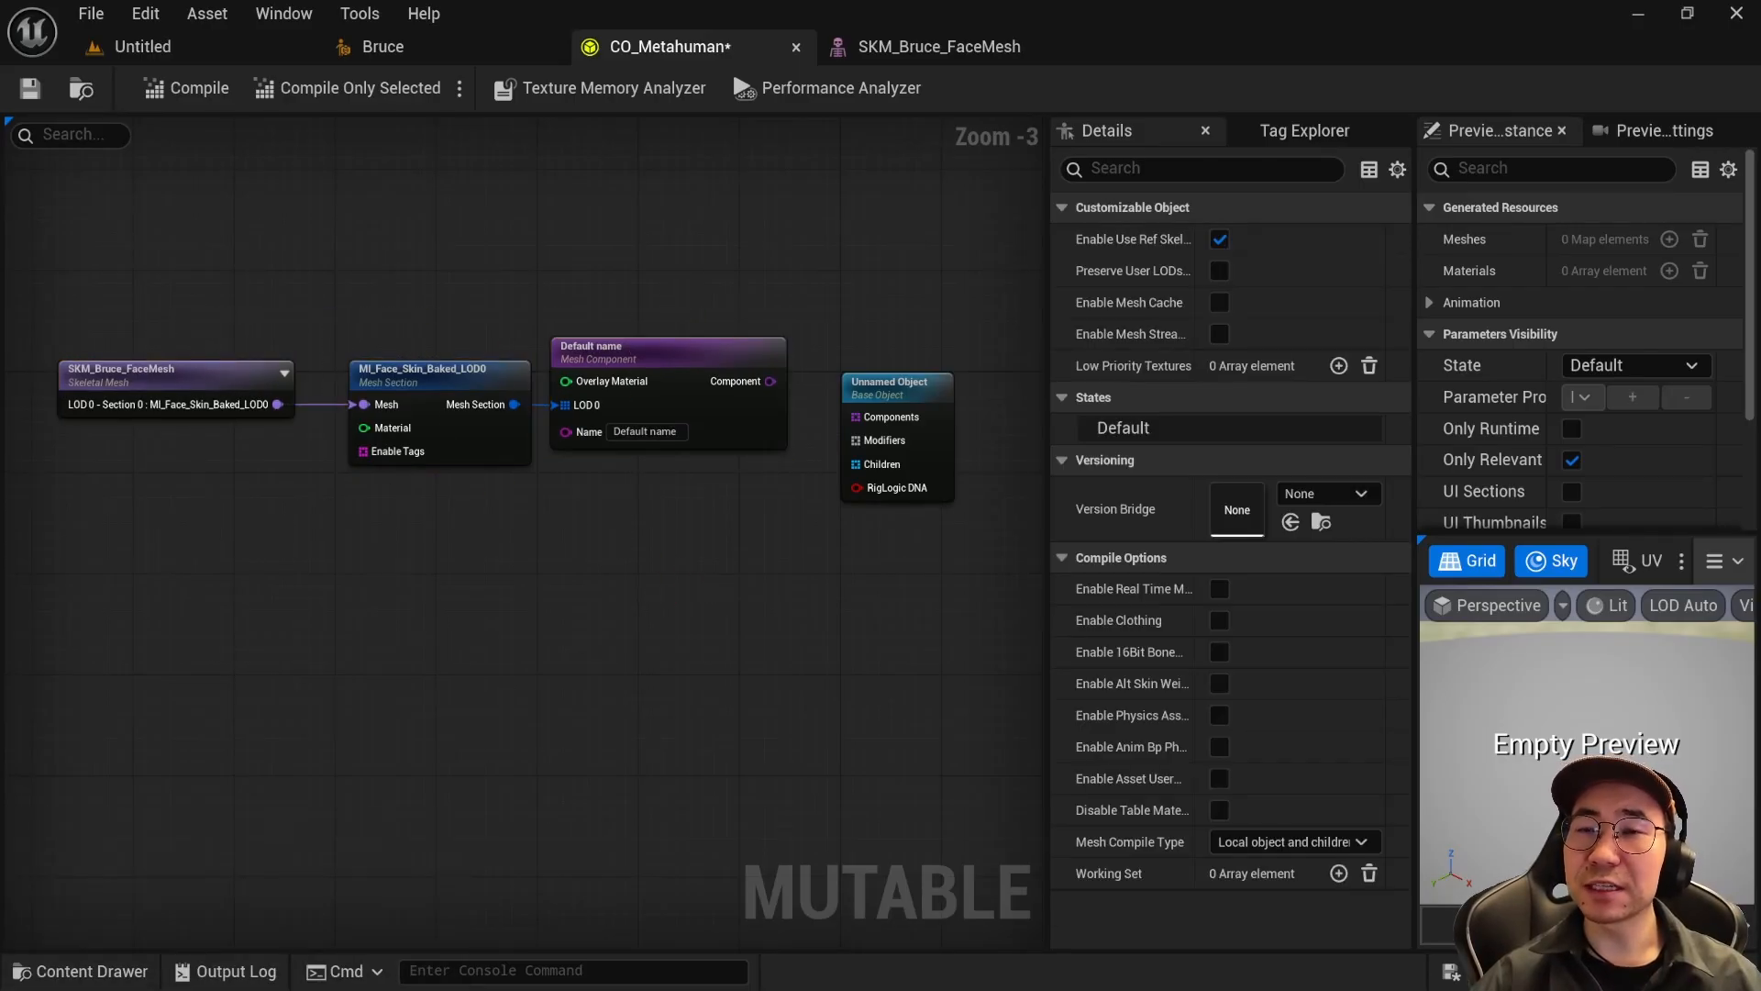
# Step: Try a Num LODs value of 2 on the Mesh Component node and reset it to the default
pyautogui.click(667, 350)
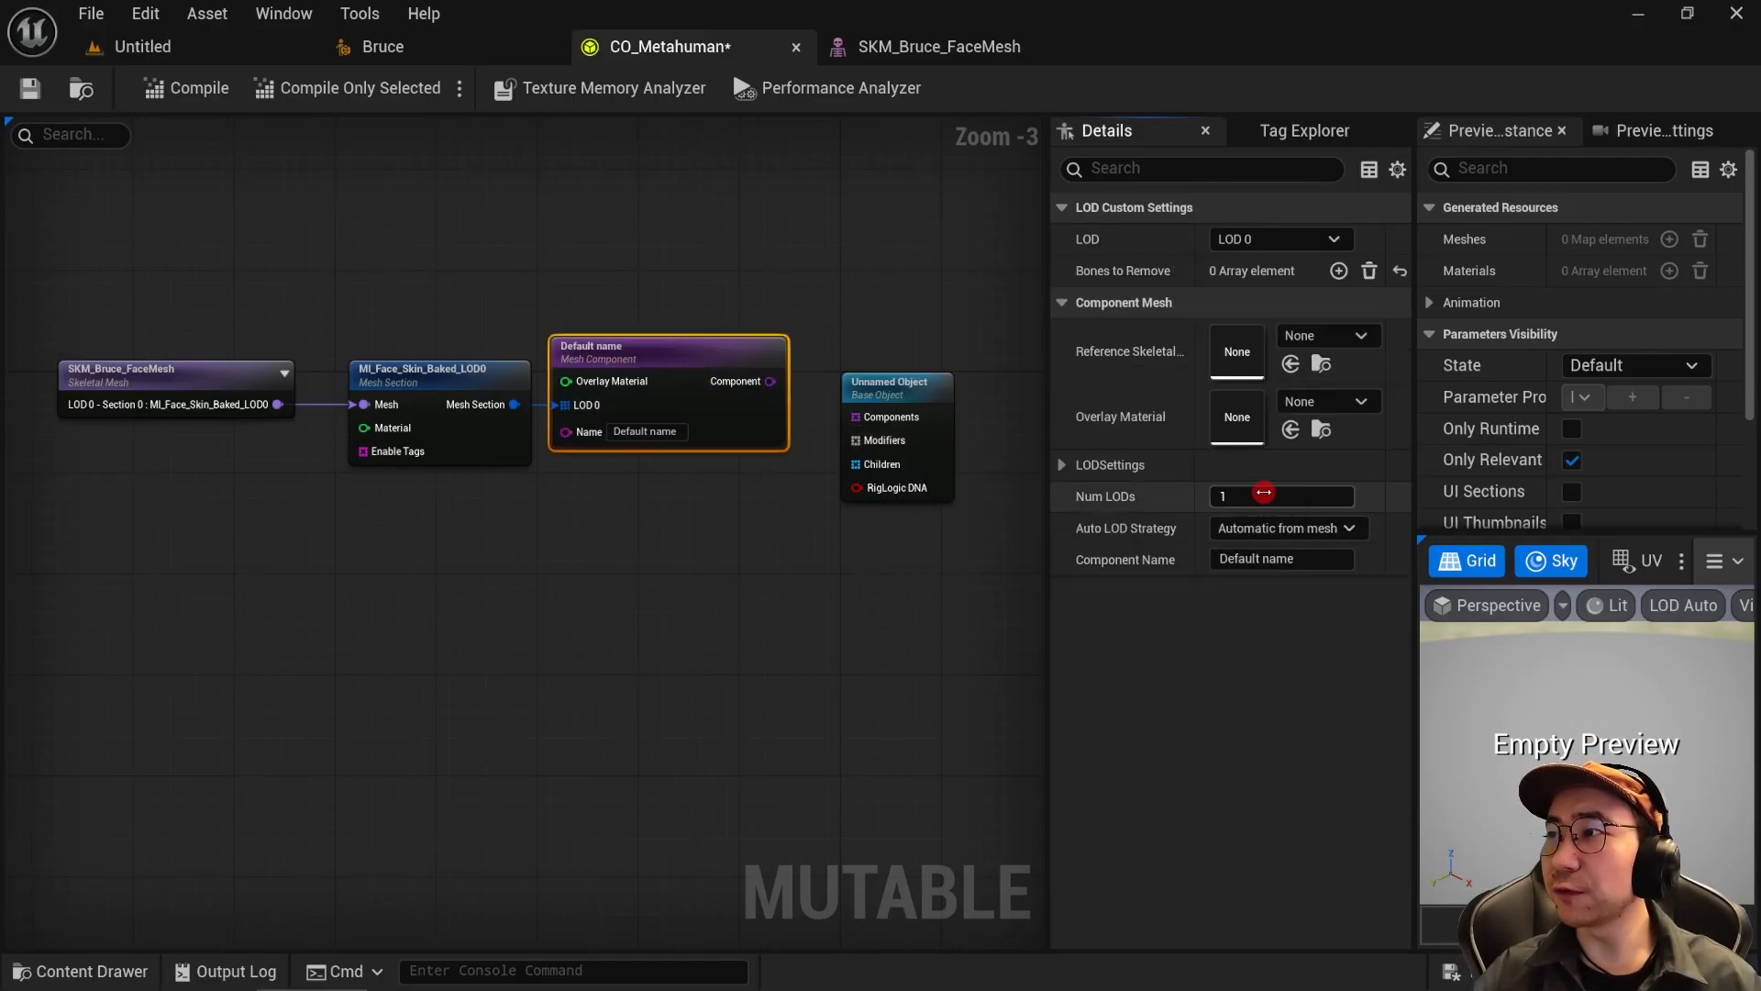
pyautogui.click(1262, 497)
pyautogui.write('2')
pyautogui.press('Return')
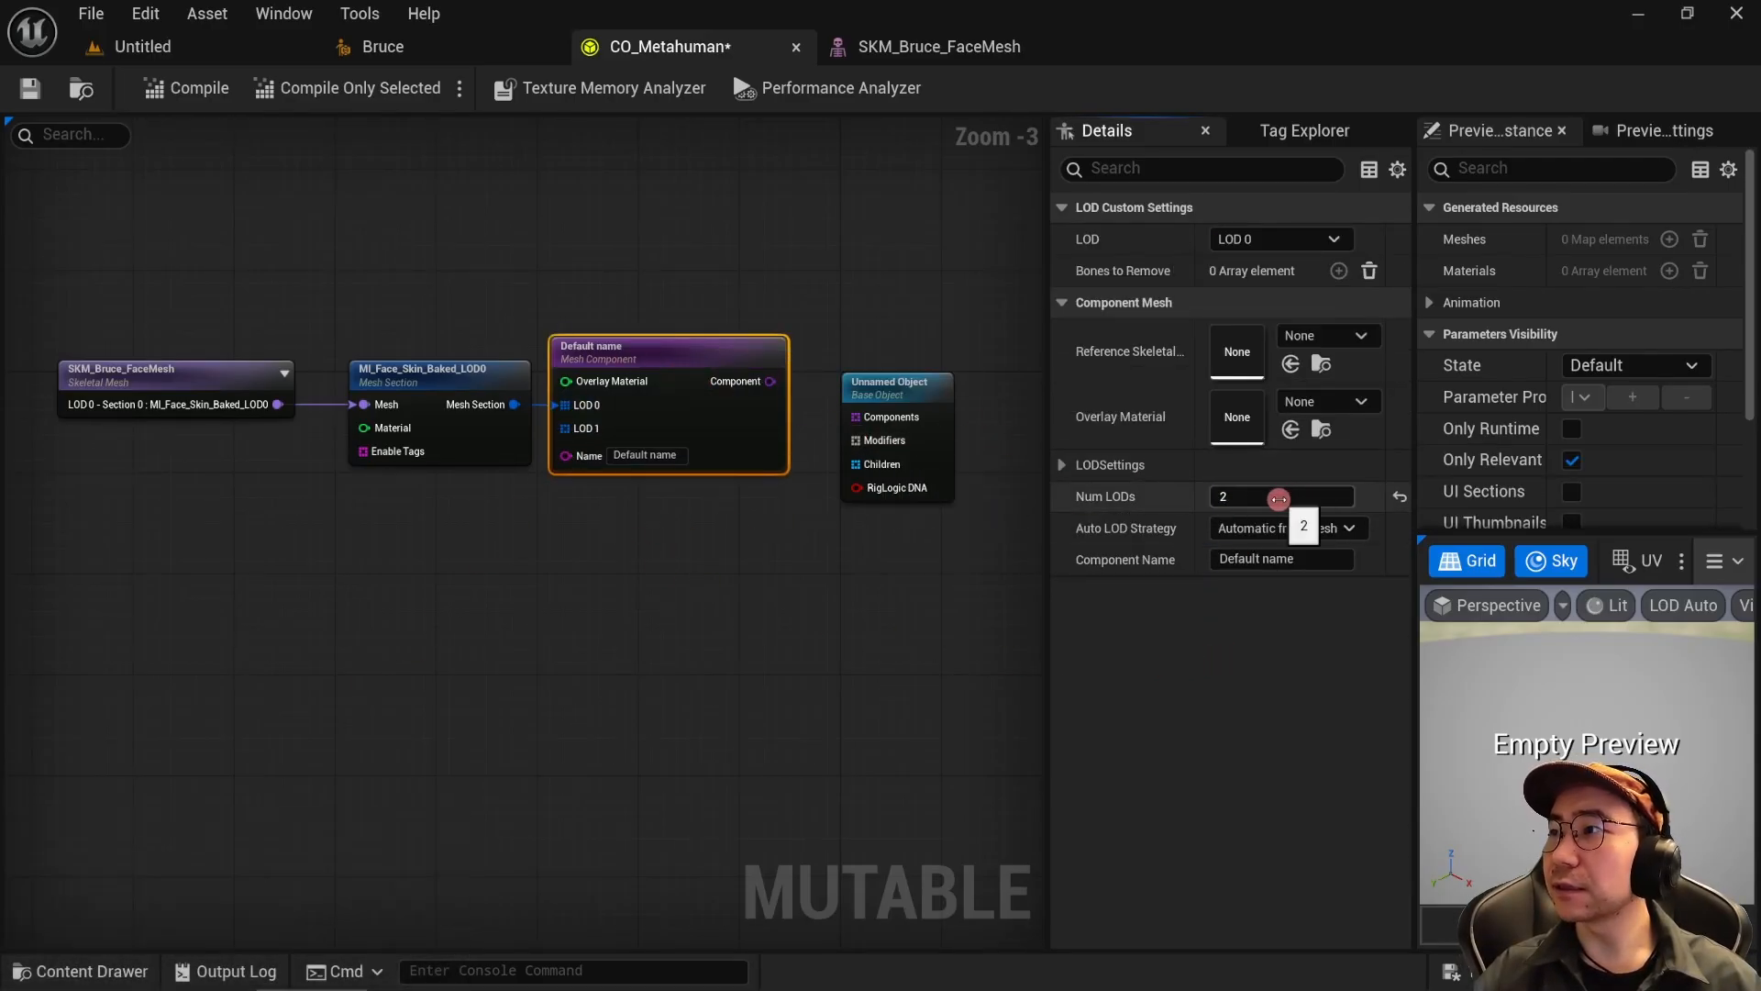
pyautogui.click(1402, 495)
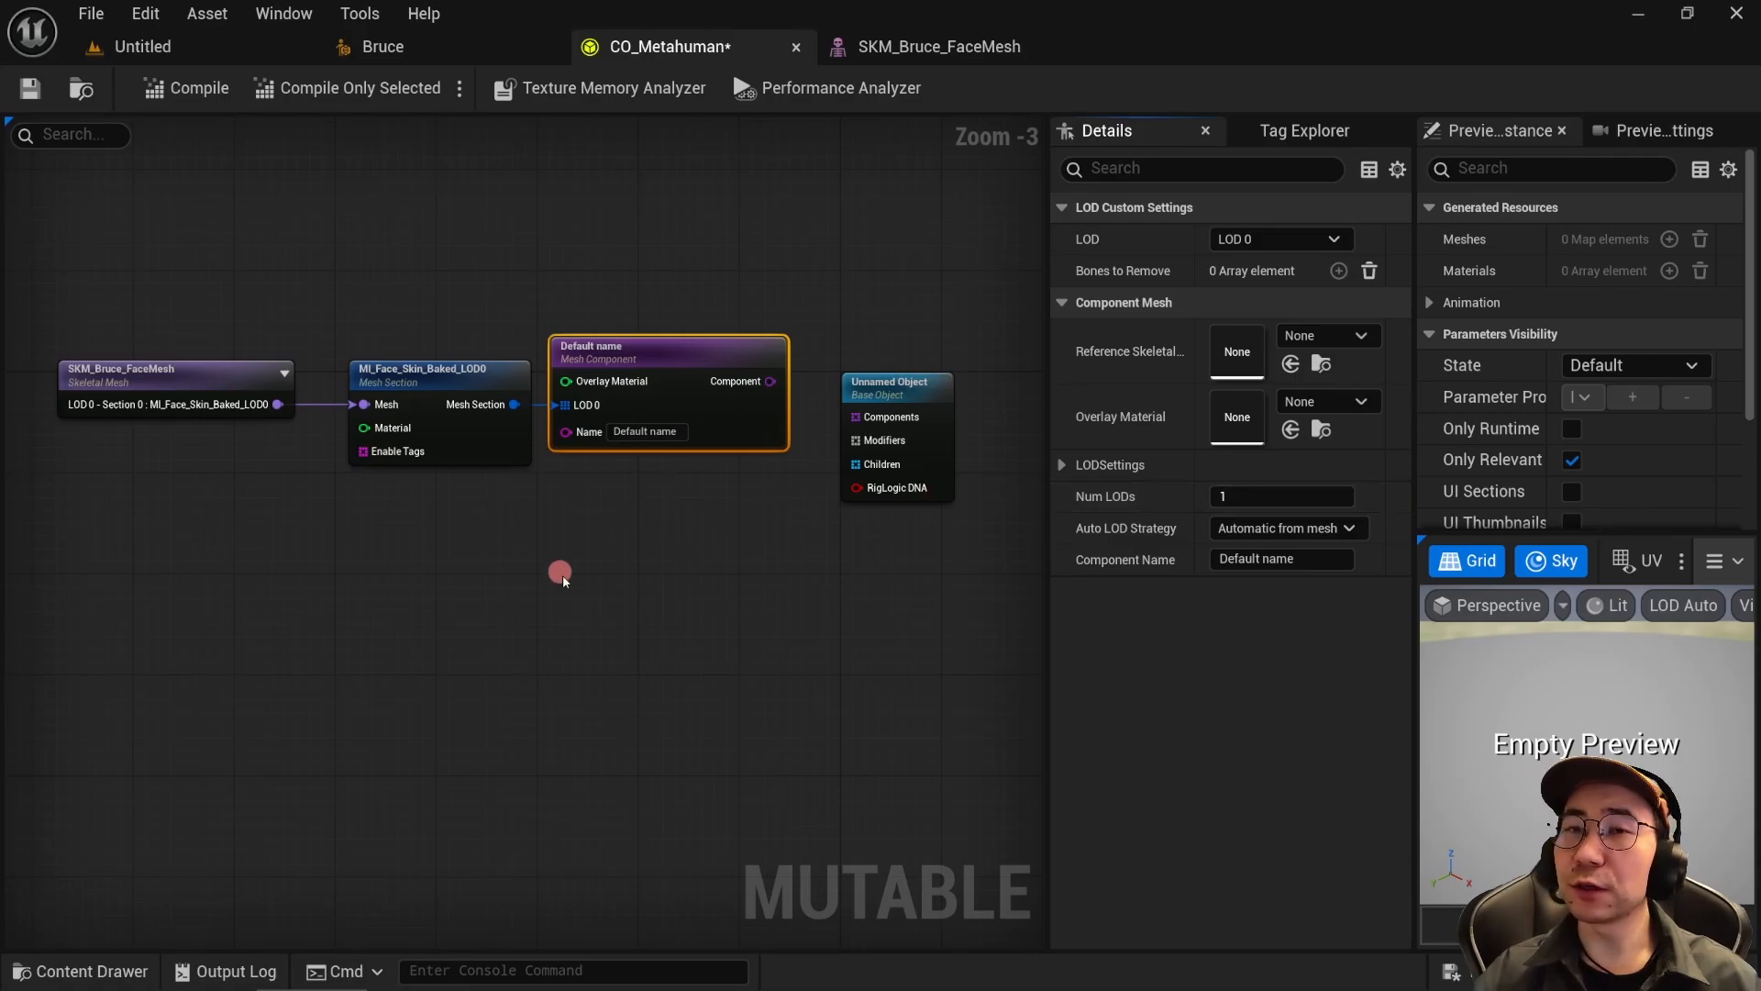
pyautogui.click(579, 604)
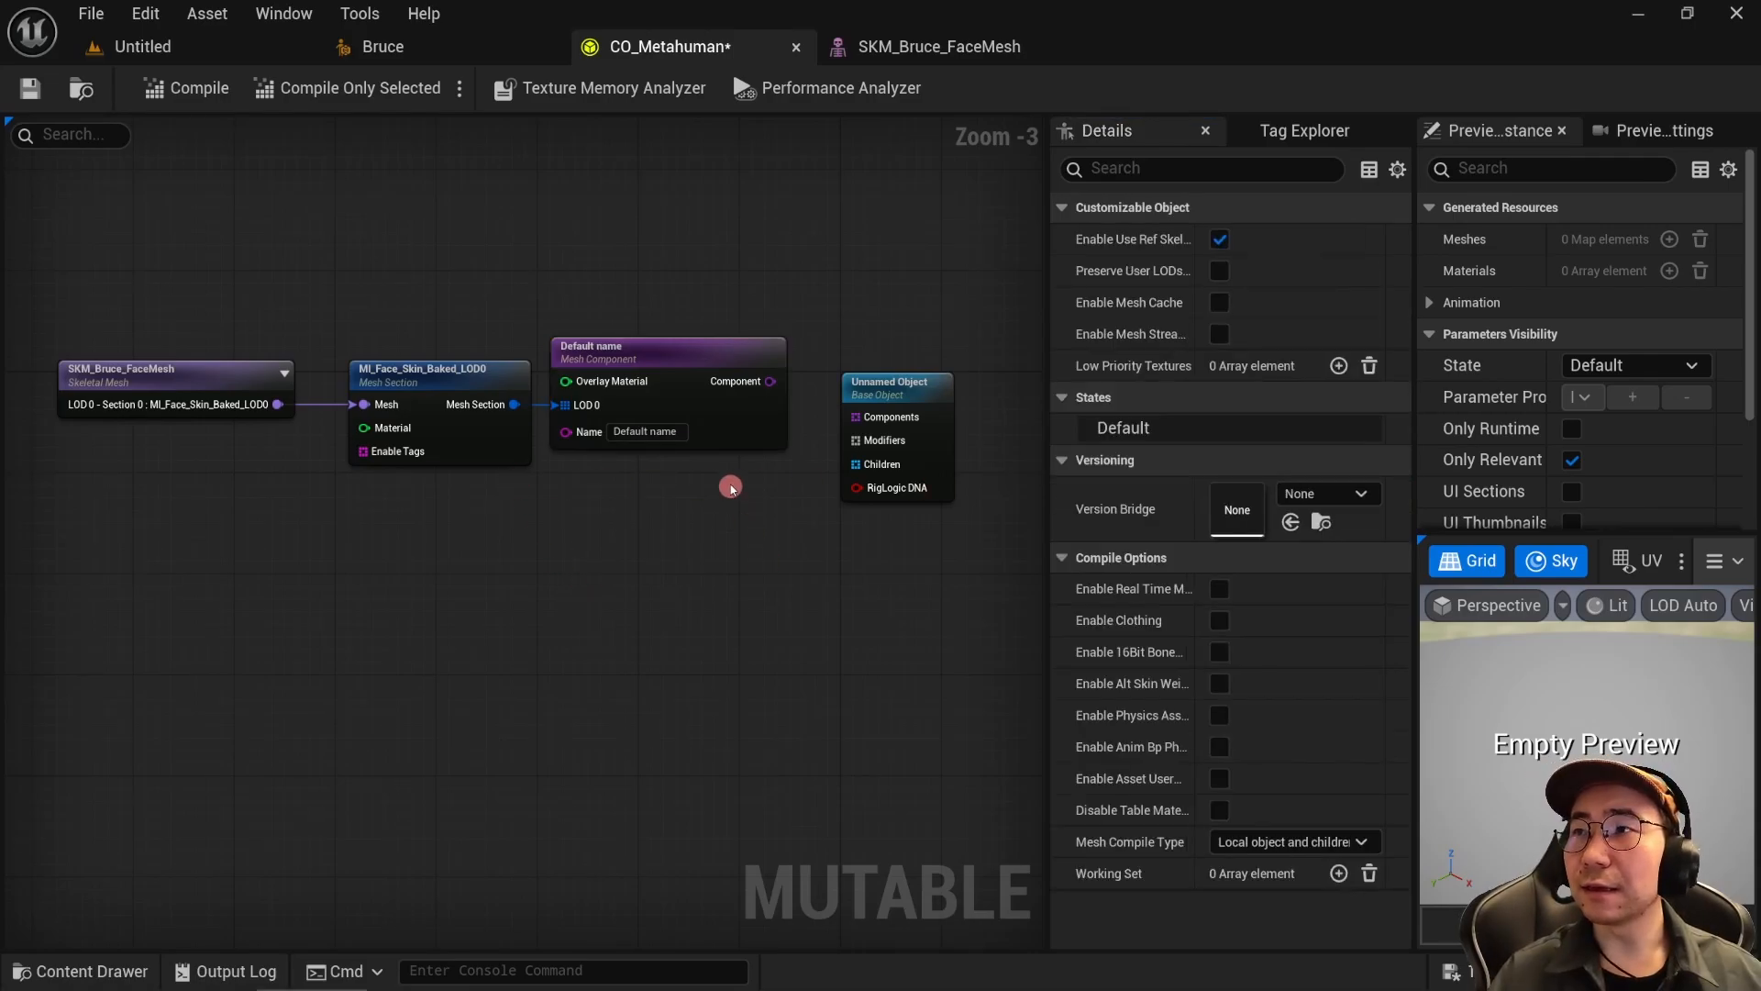
# Step: Set the Mesh Component node's reference skeletal mesh to SKM_Bruce_FaceMesh
pyautogui.click(676, 364)
pyautogui.moveTo(1141, 356)
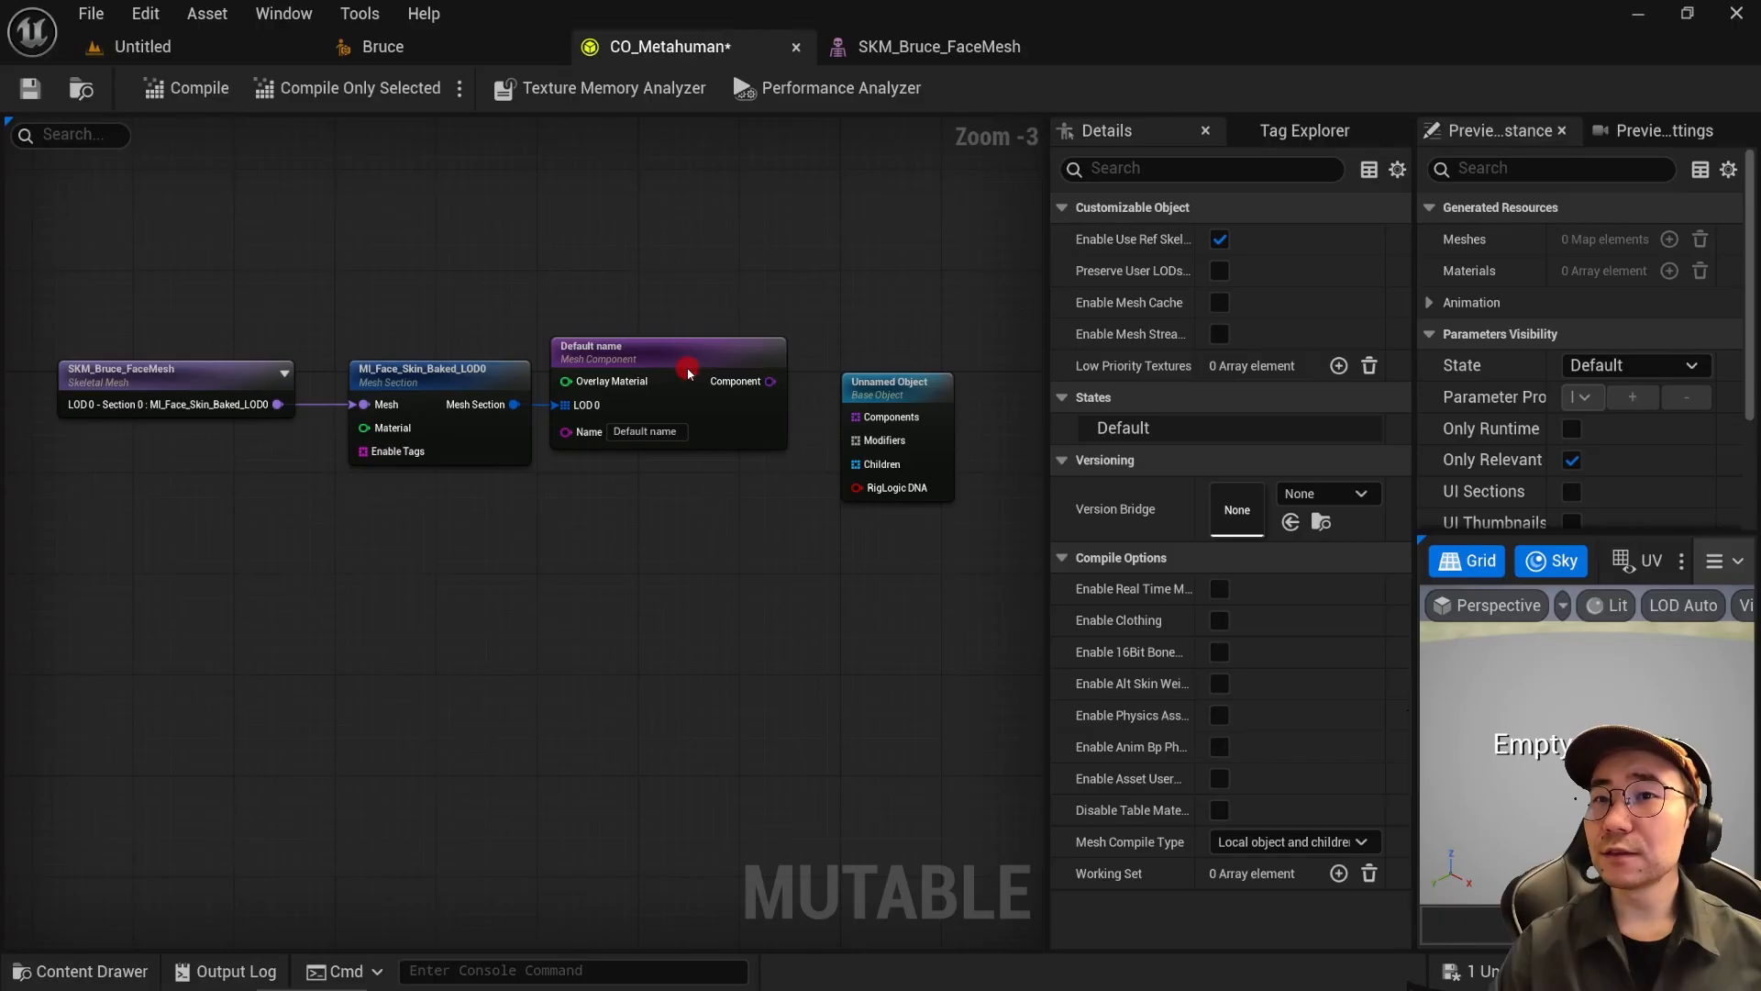
pyautogui.click(642, 422)
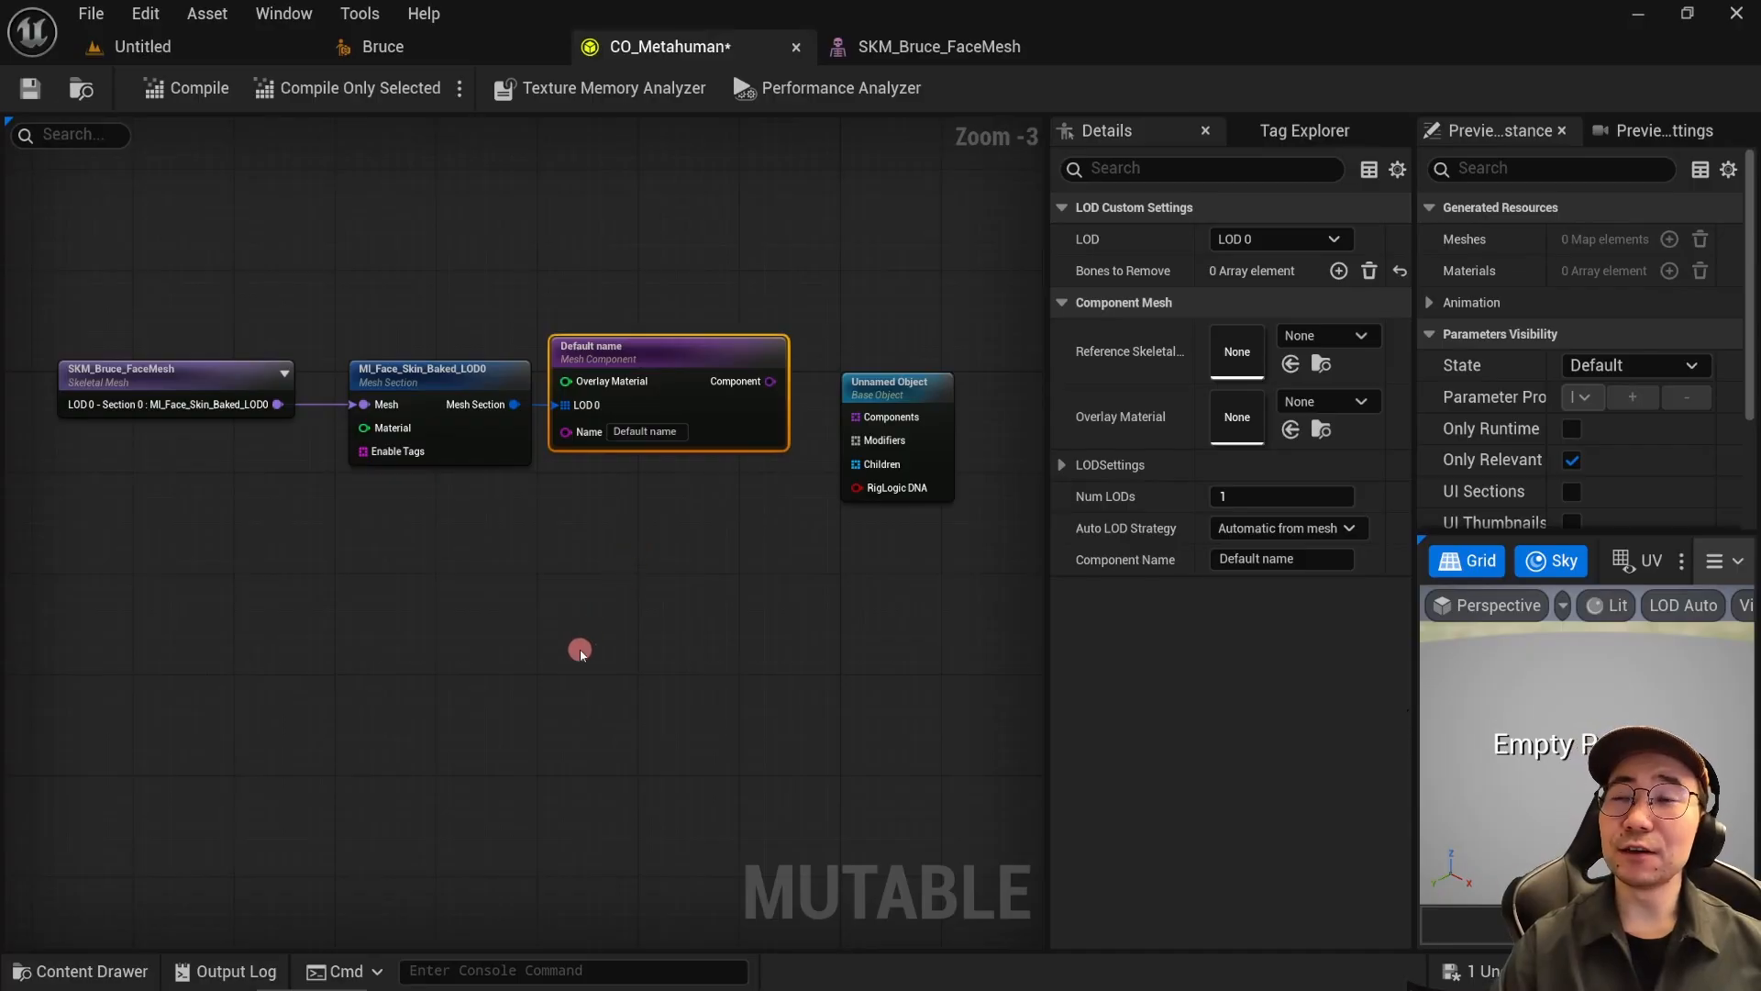
pyautogui.click(171, 385)
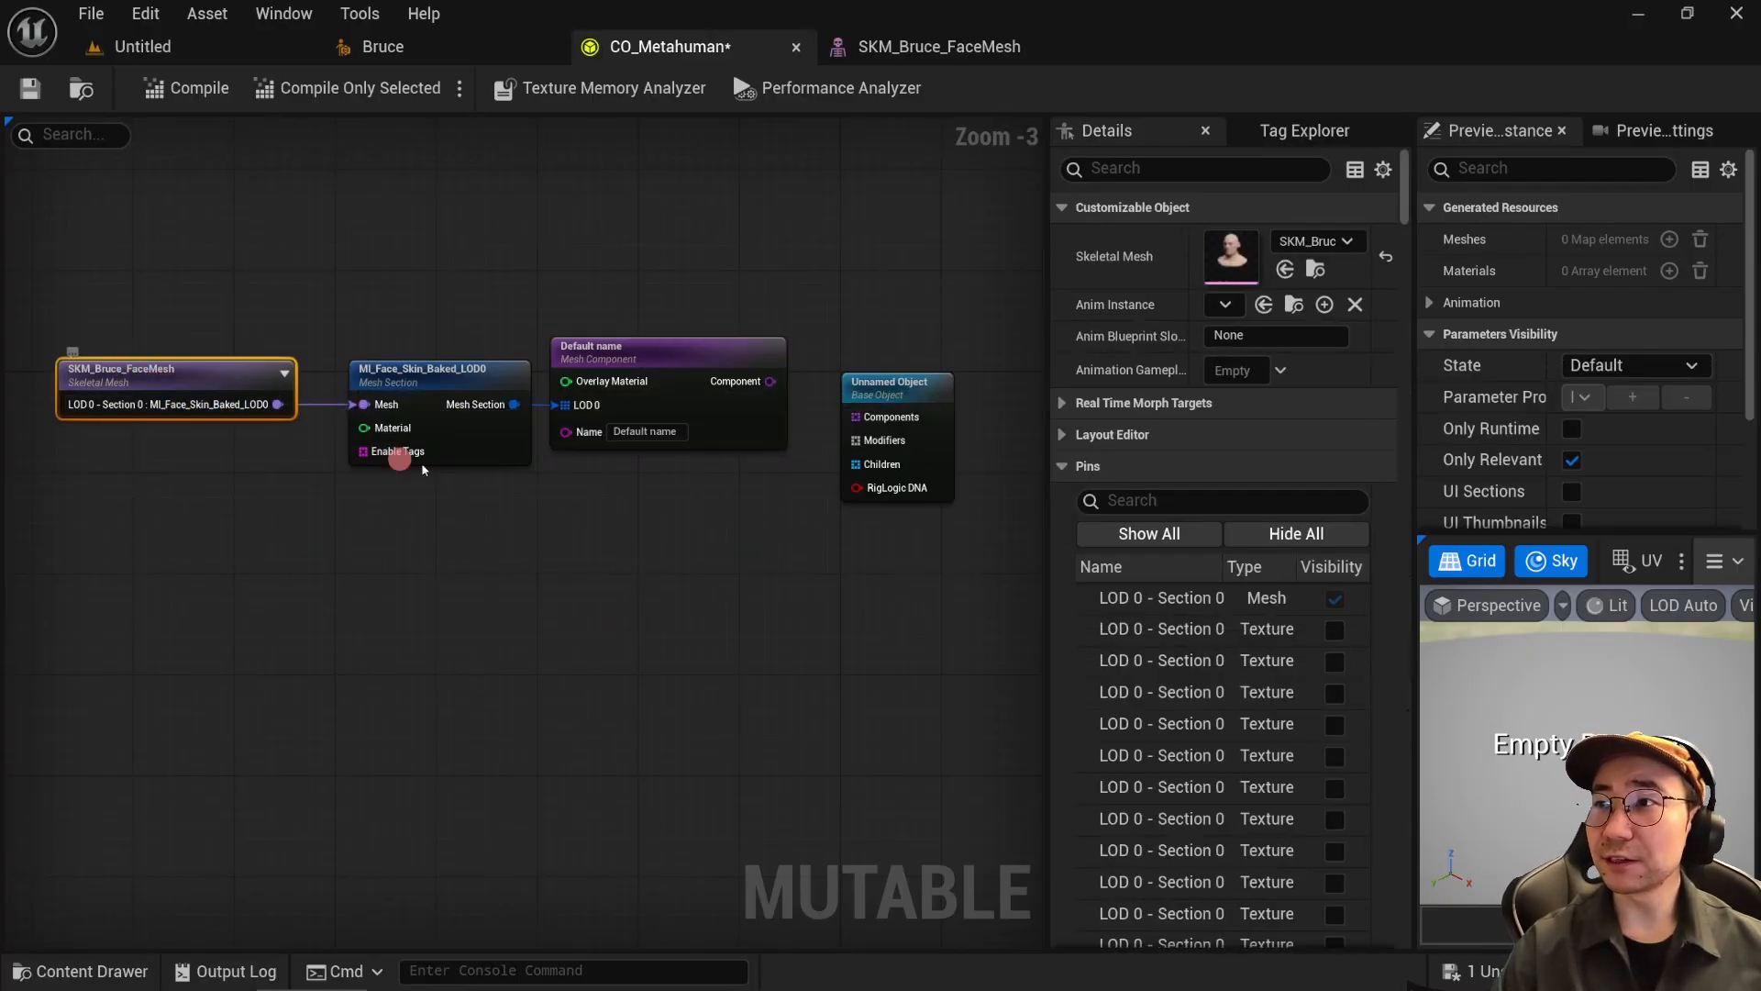
pyautogui.click(739, 516)
pyautogui.click(731, 406)
pyautogui.click(1327, 335)
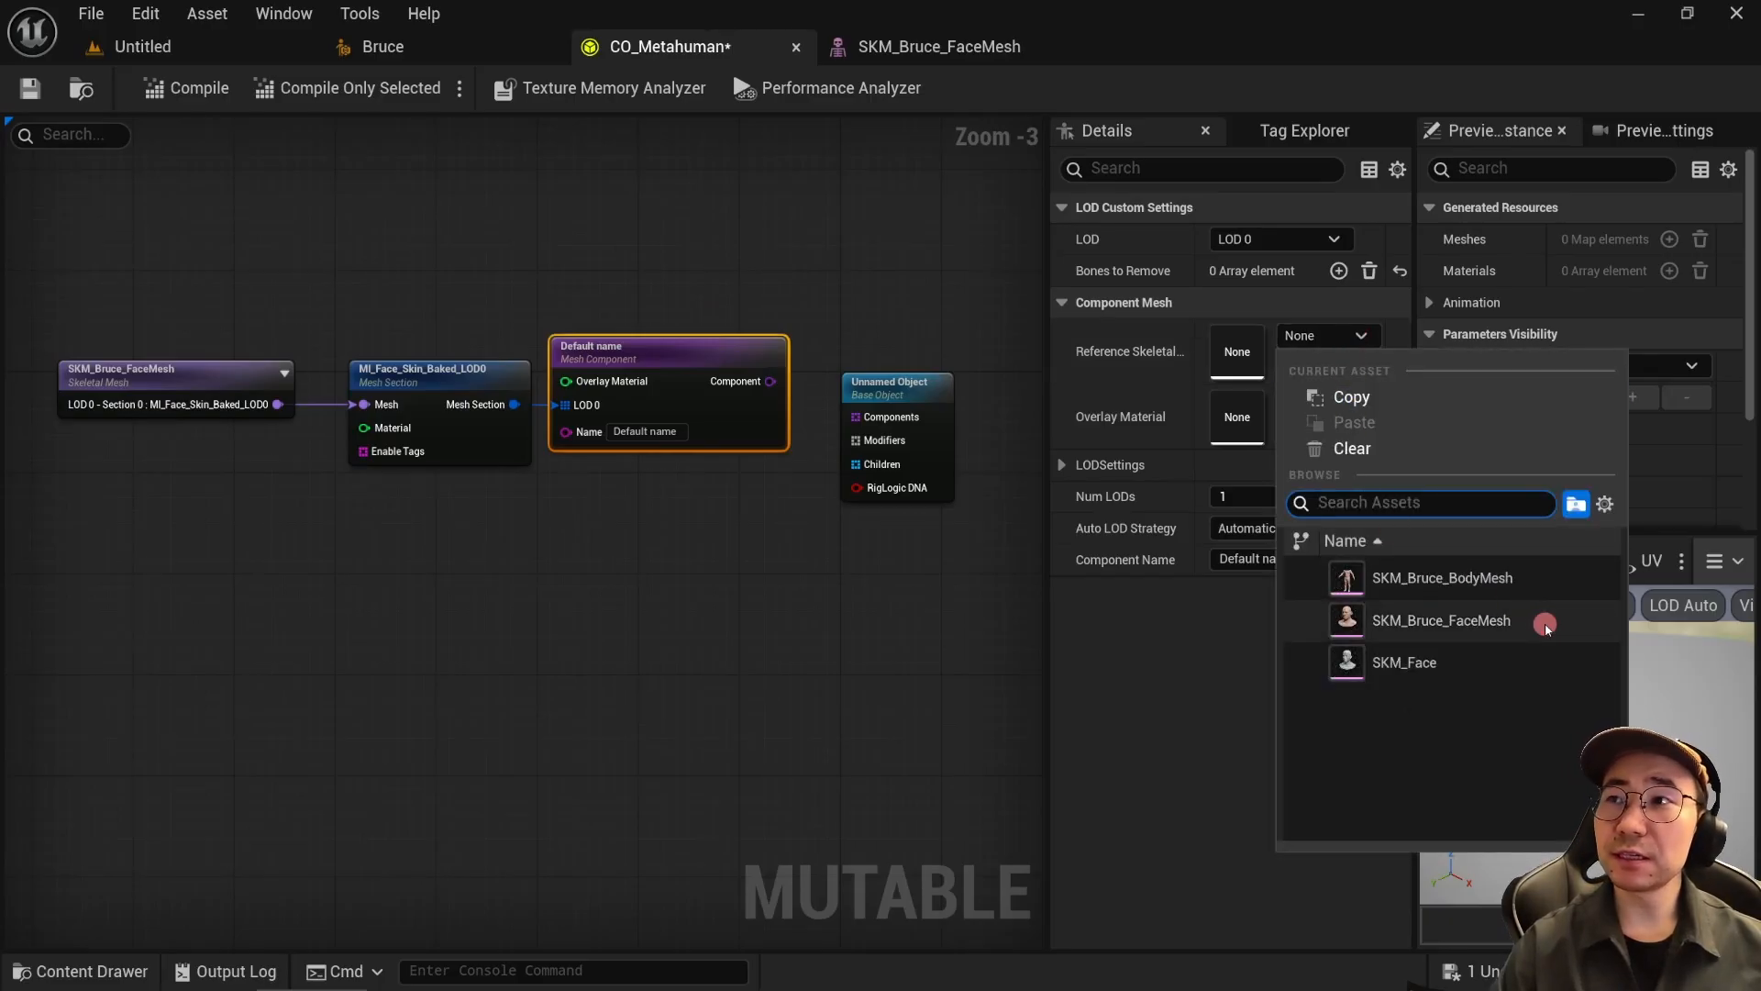
pyautogui.click(1420, 622)
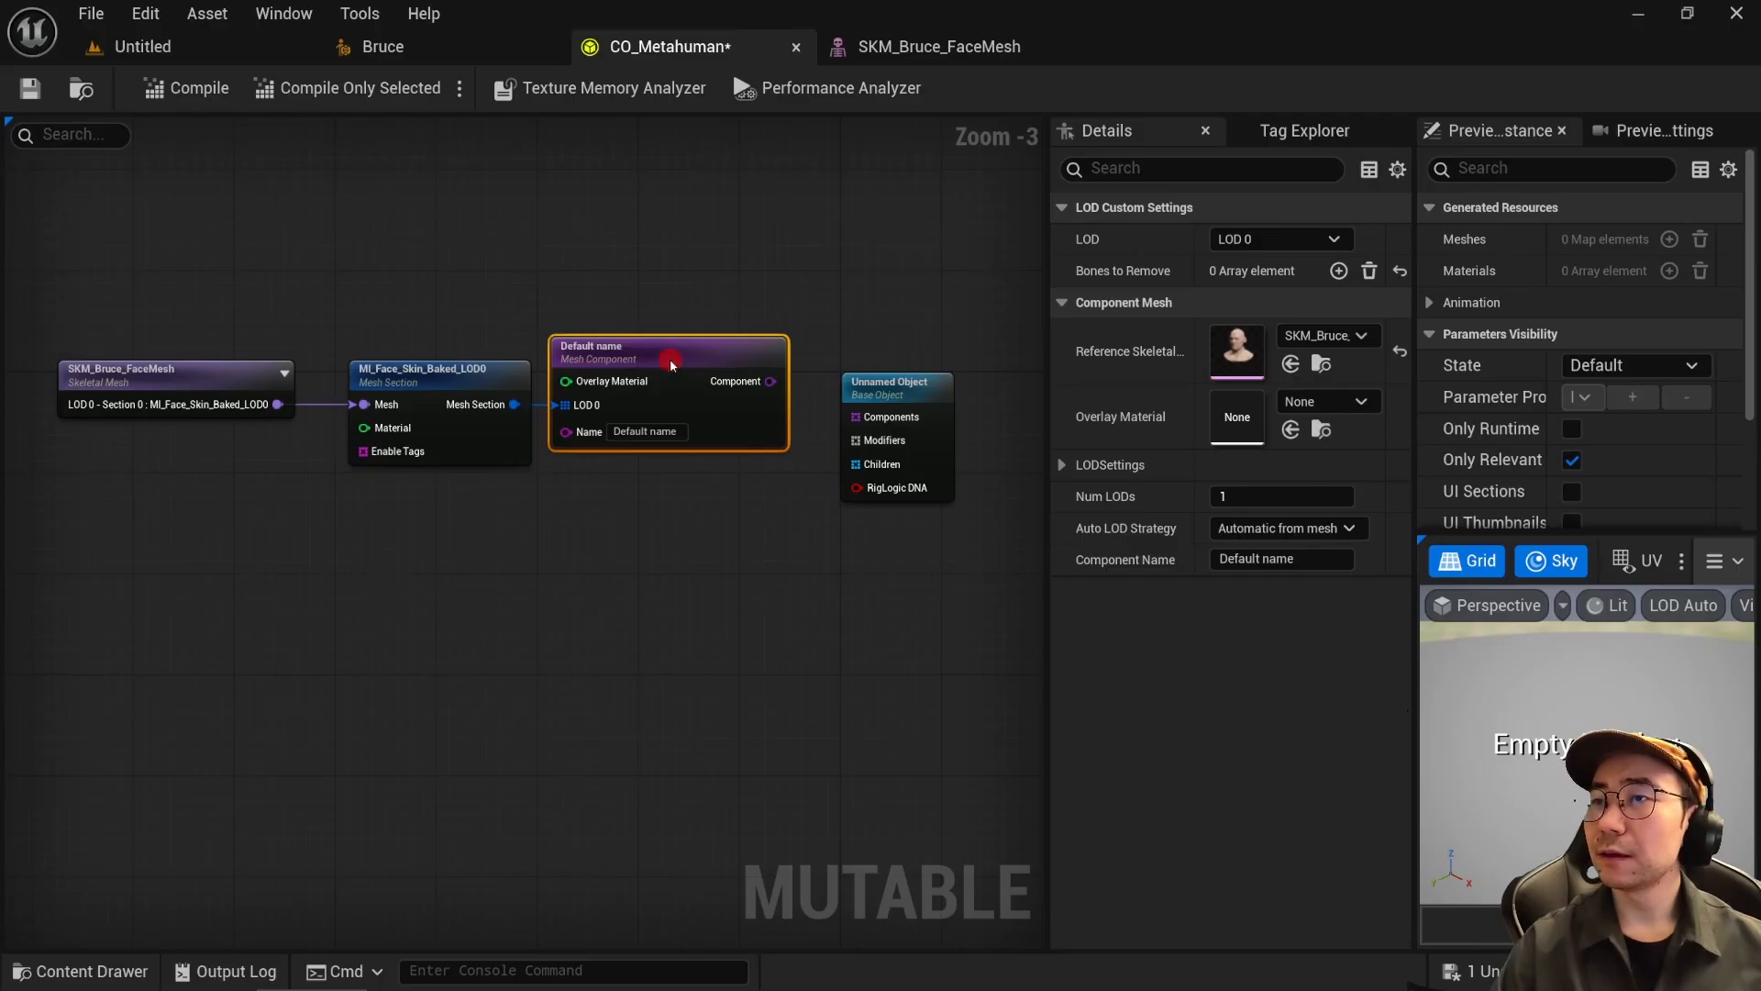
# Step: Rename the Mesh Component node to Face and connect its Component output to the base object's Components input
pyautogui.press('F2')
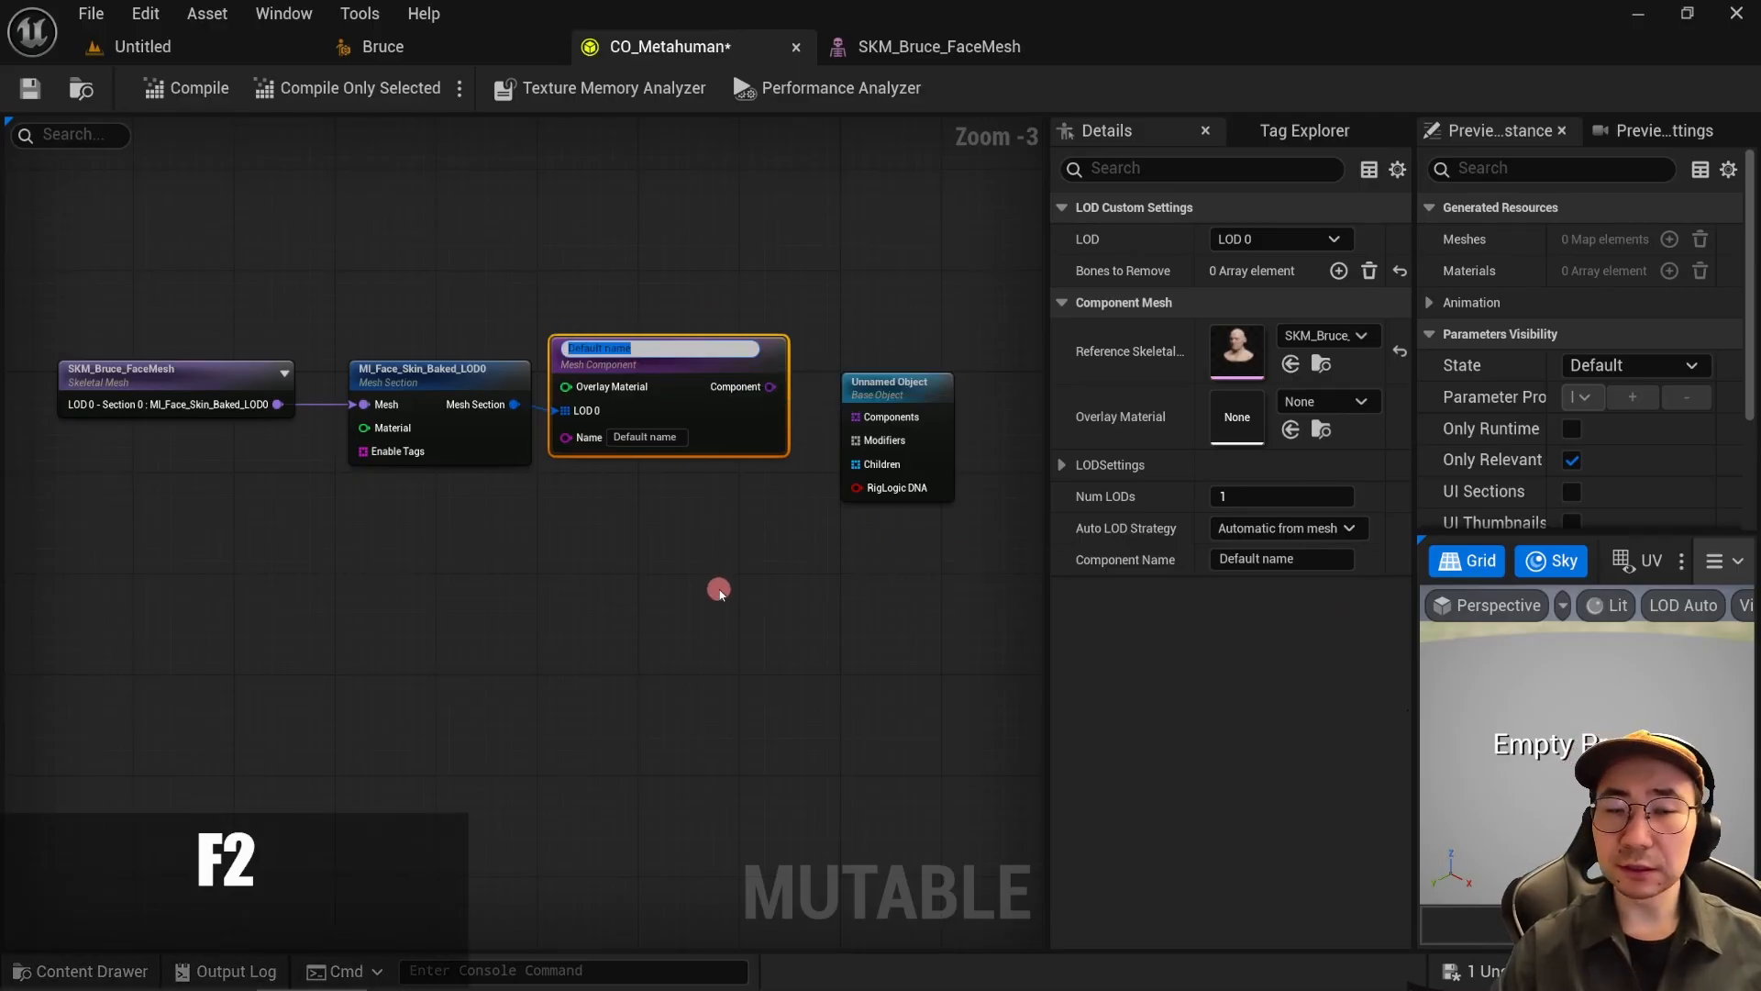
pyautogui.write('Face')
pyautogui.press('Return')
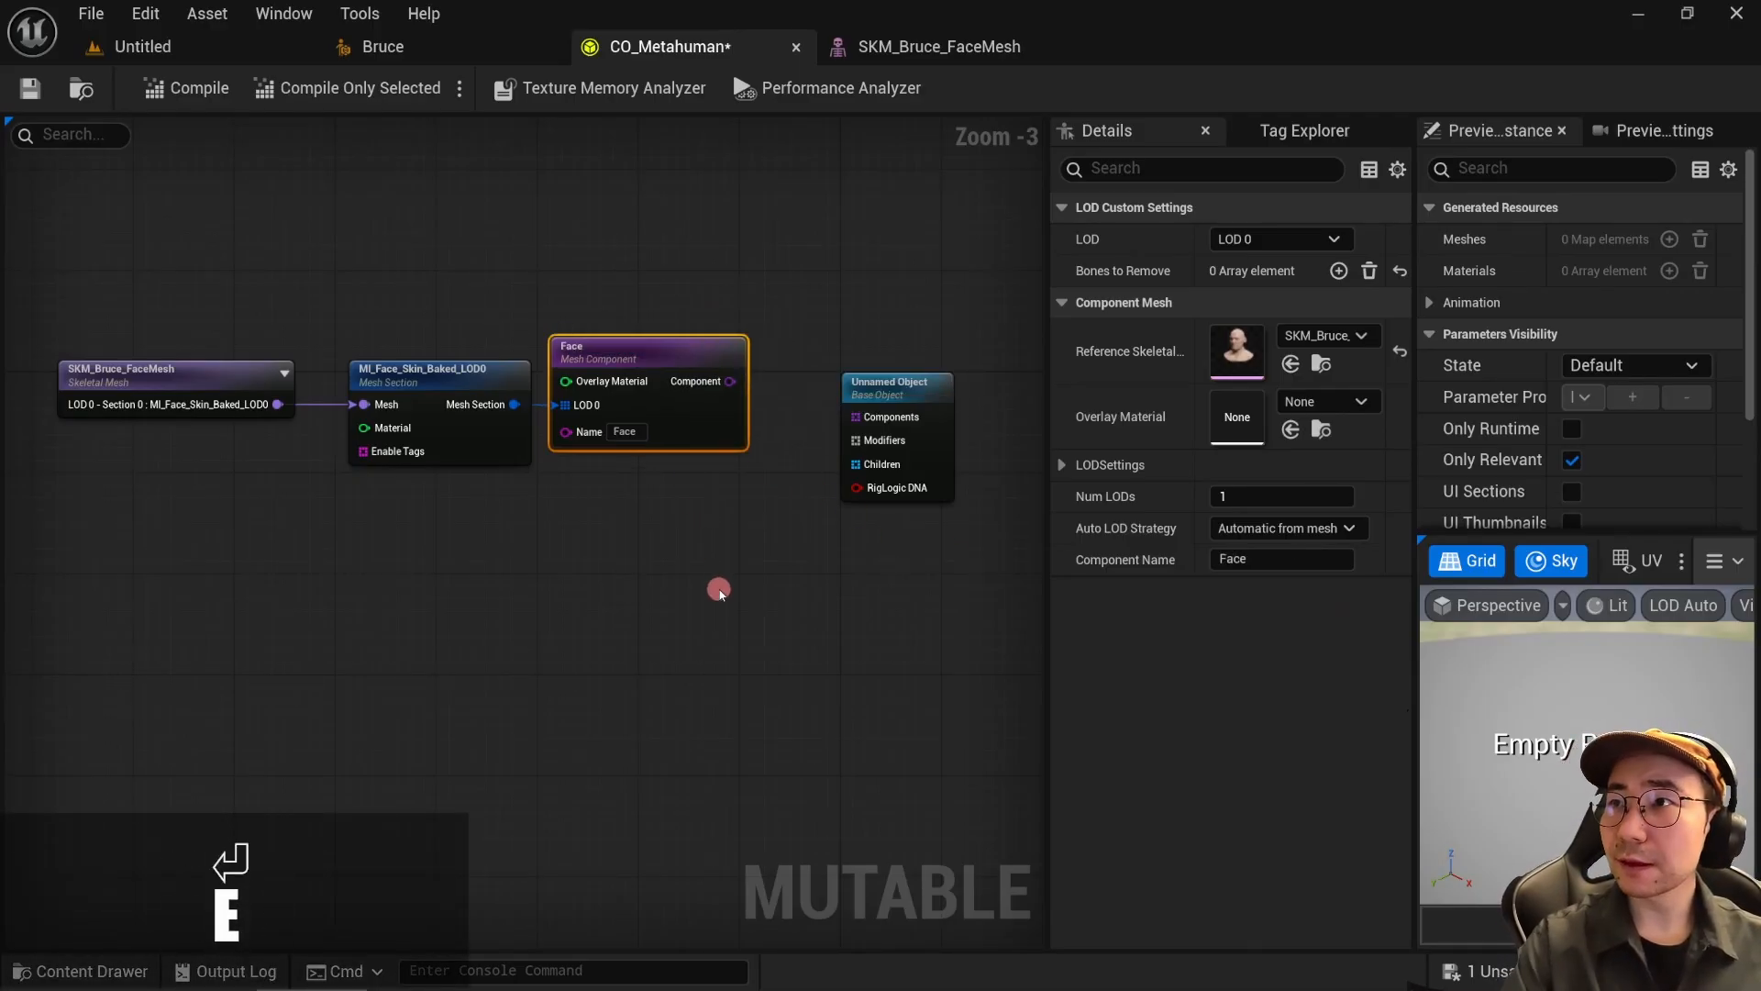
pyautogui.click(719, 590)
pyautogui.moveTo(729, 381); pyautogui.dragTo(854, 416)
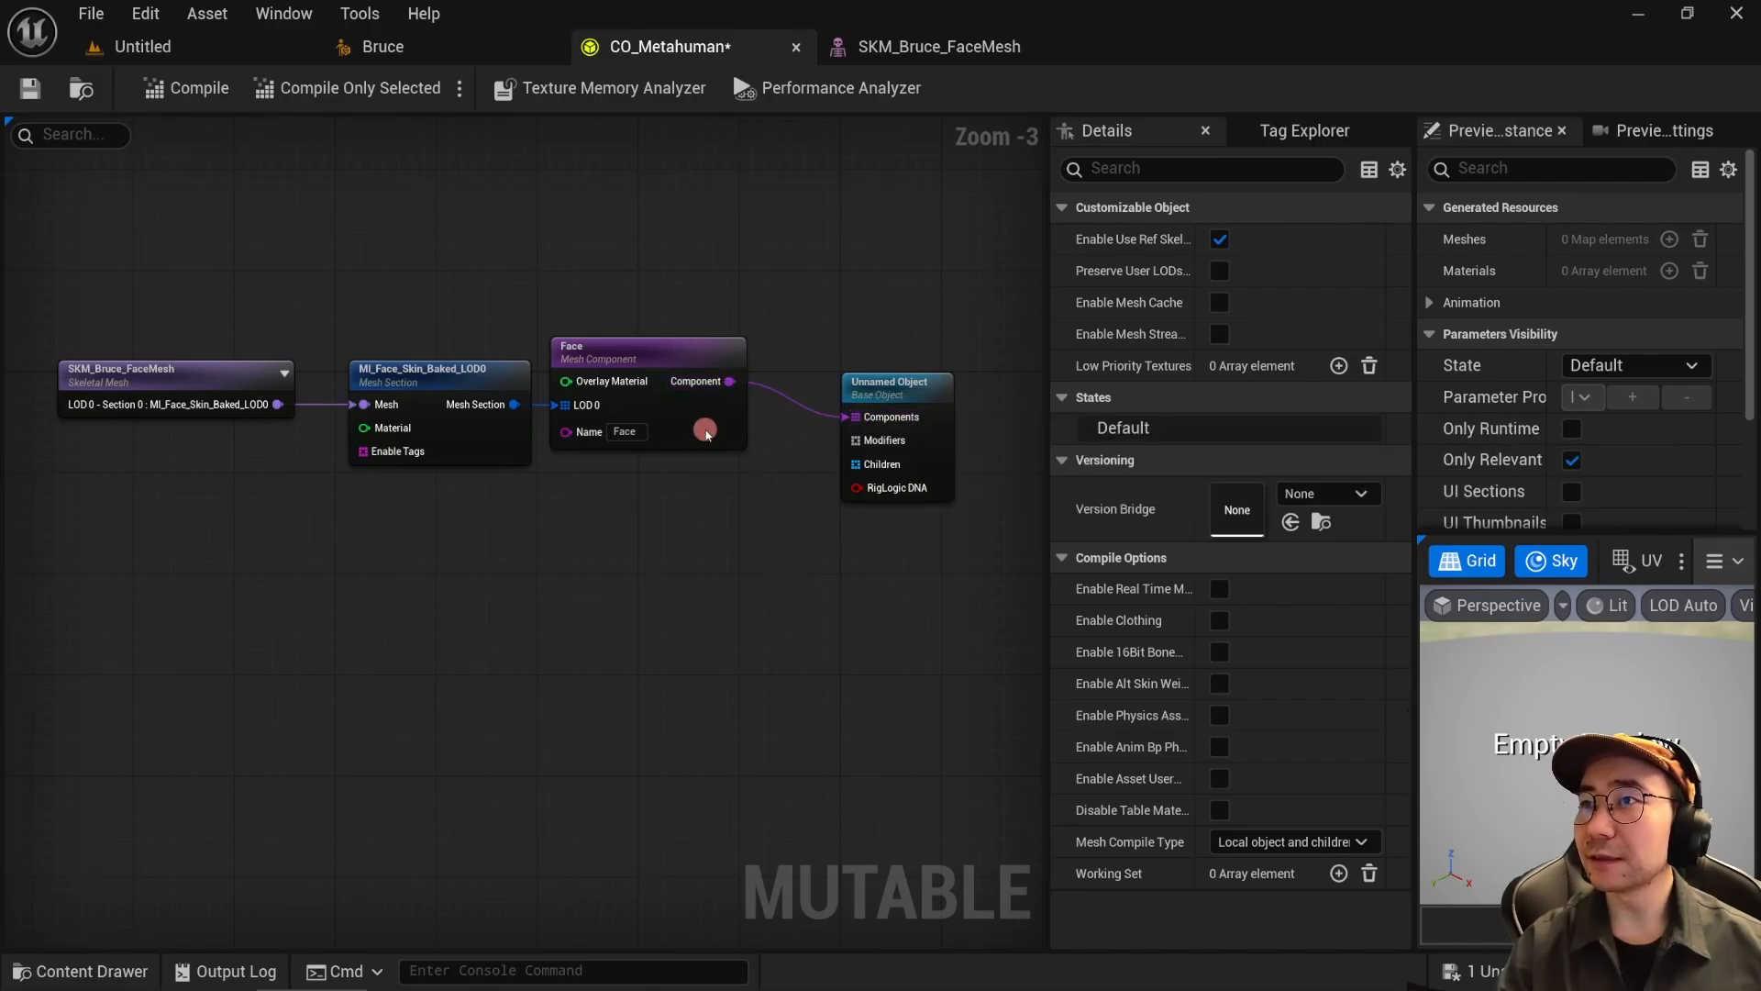
# Step: Compile the Customizable Object, widen the preview area and view the head close up with the Free Camera
pyautogui.click(186, 88)
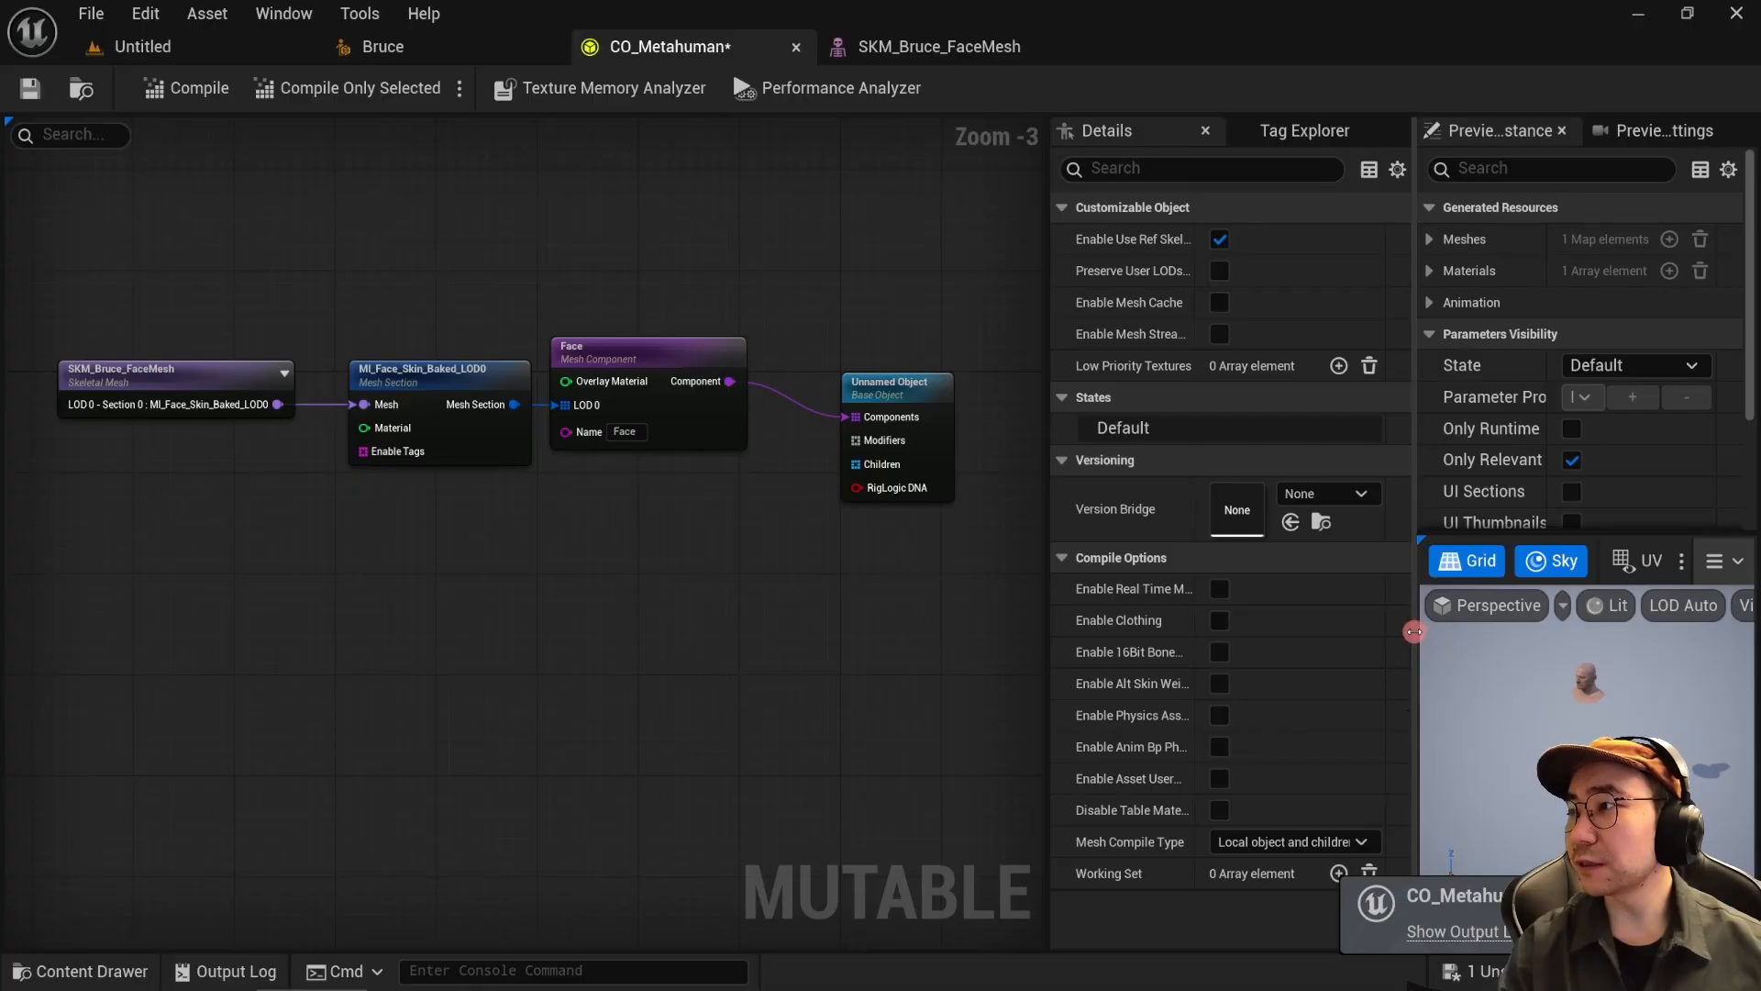
pyautogui.moveTo(1414, 631); pyautogui.dragTo(1279, 631)
pyautogui.click(1651, 606)
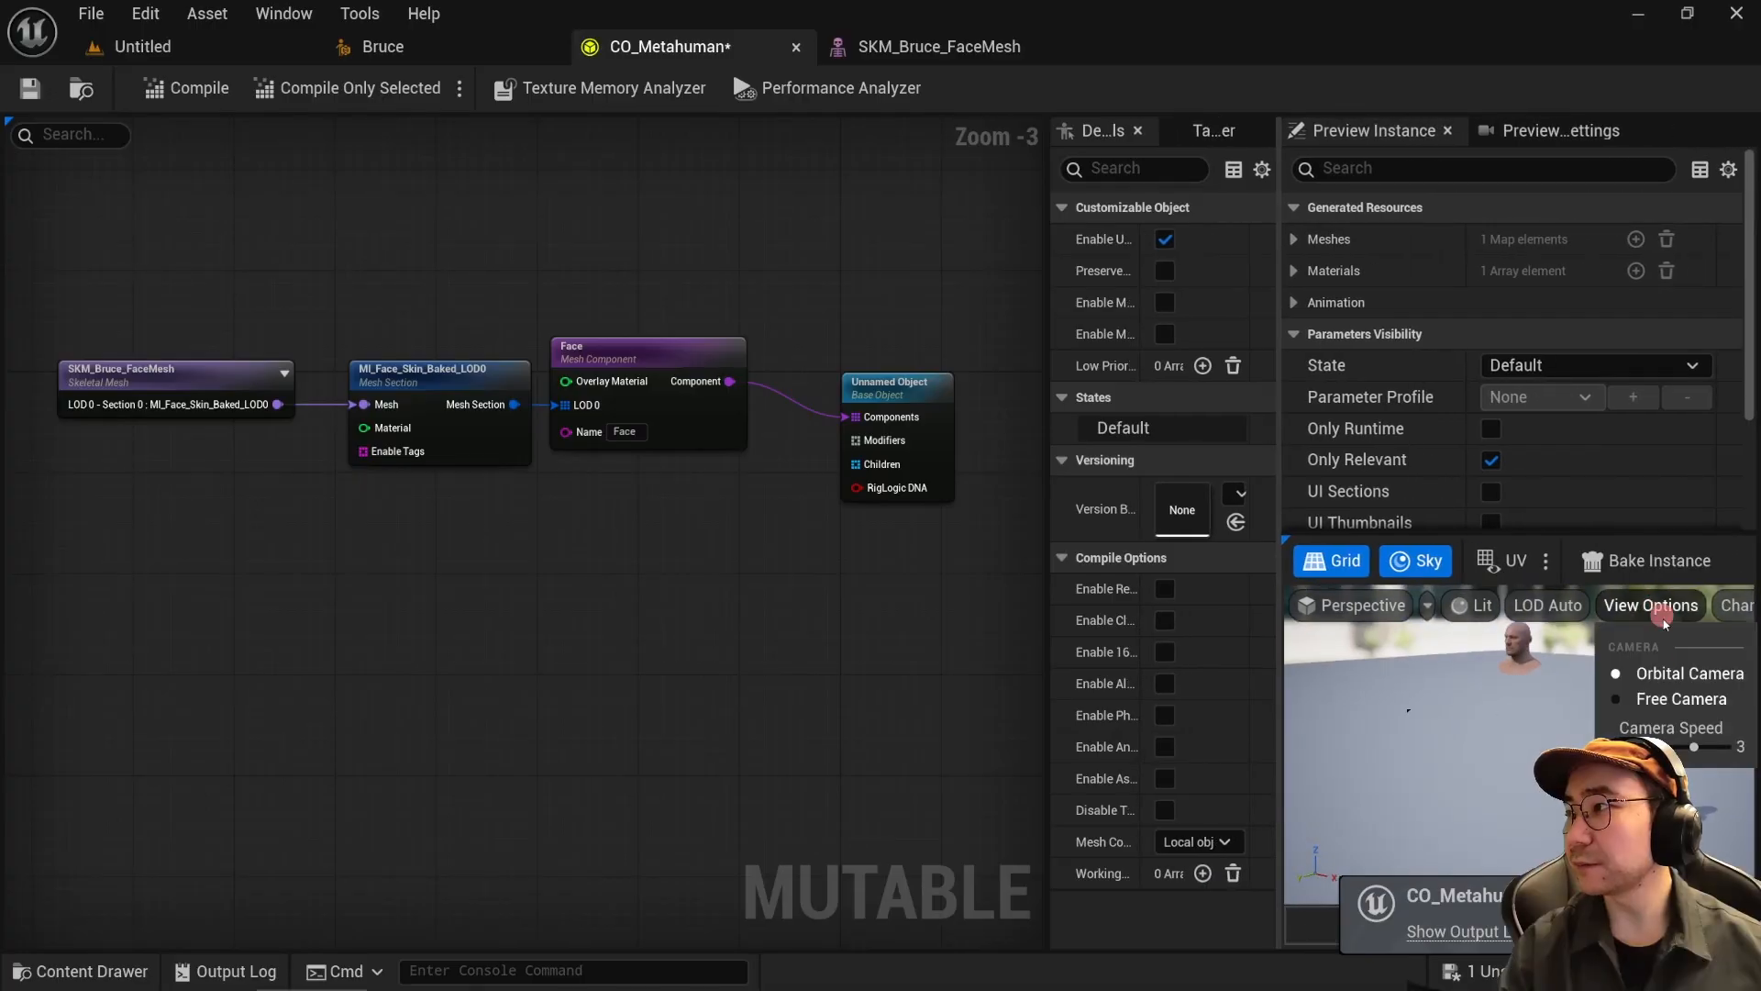
pyautogui.click(1663, 699)
pyautogui.moveTo(1635, 755); pyautogui.dragTo(1707, 710, button='right')
pyautogui.press('w')
pyautogui.press('w')
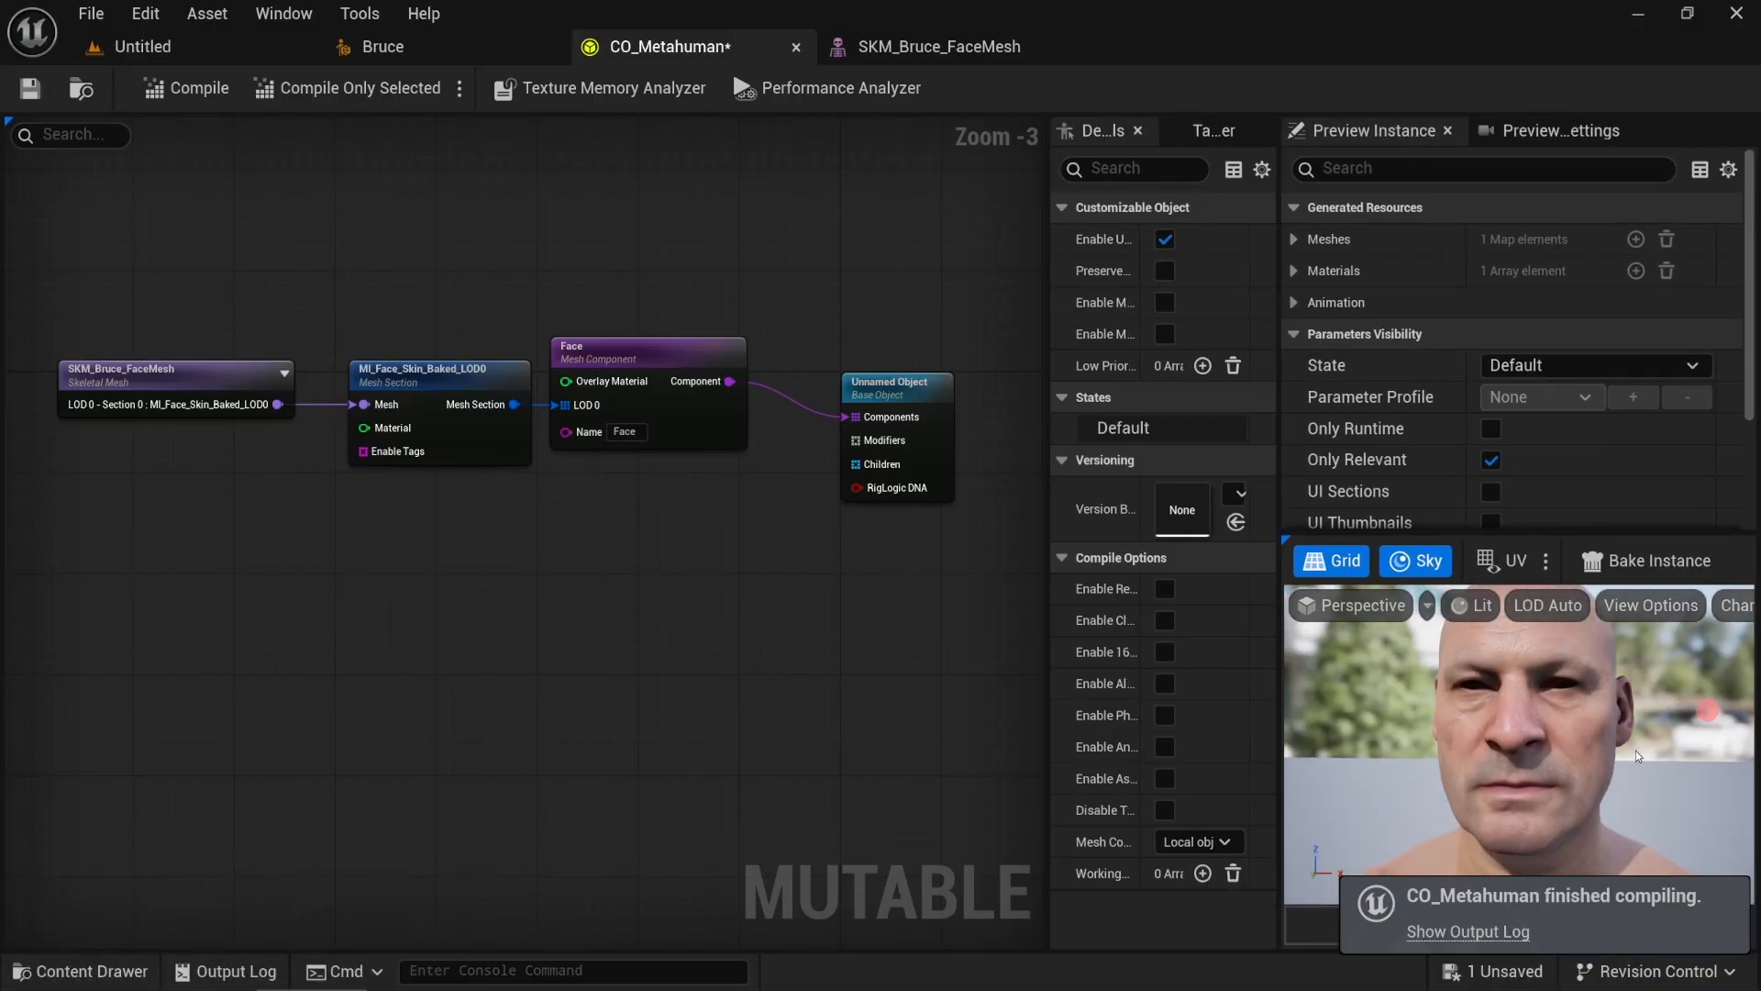
# Step: Check the preview LOD options and examine the generated Face mesh and the first material entry of the preview instance
pyautogui.click(1548, 605)
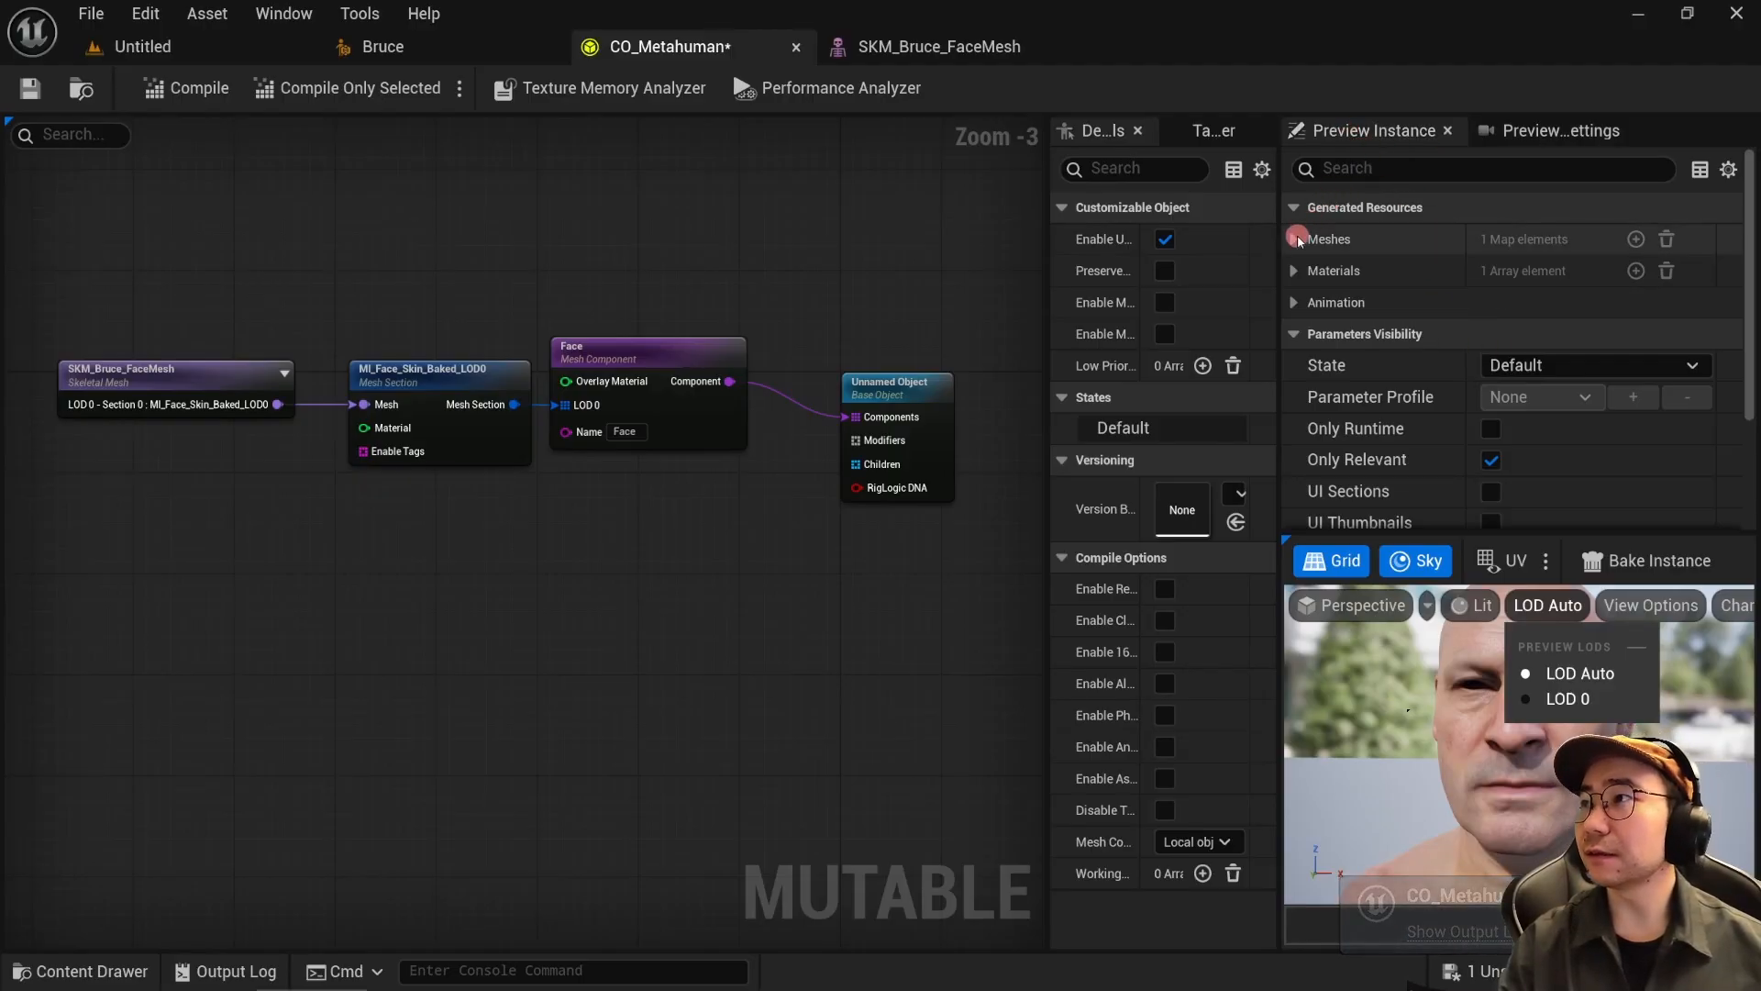
pyautogui.click(1295, 239)
pyautogui.click(1489, 432)
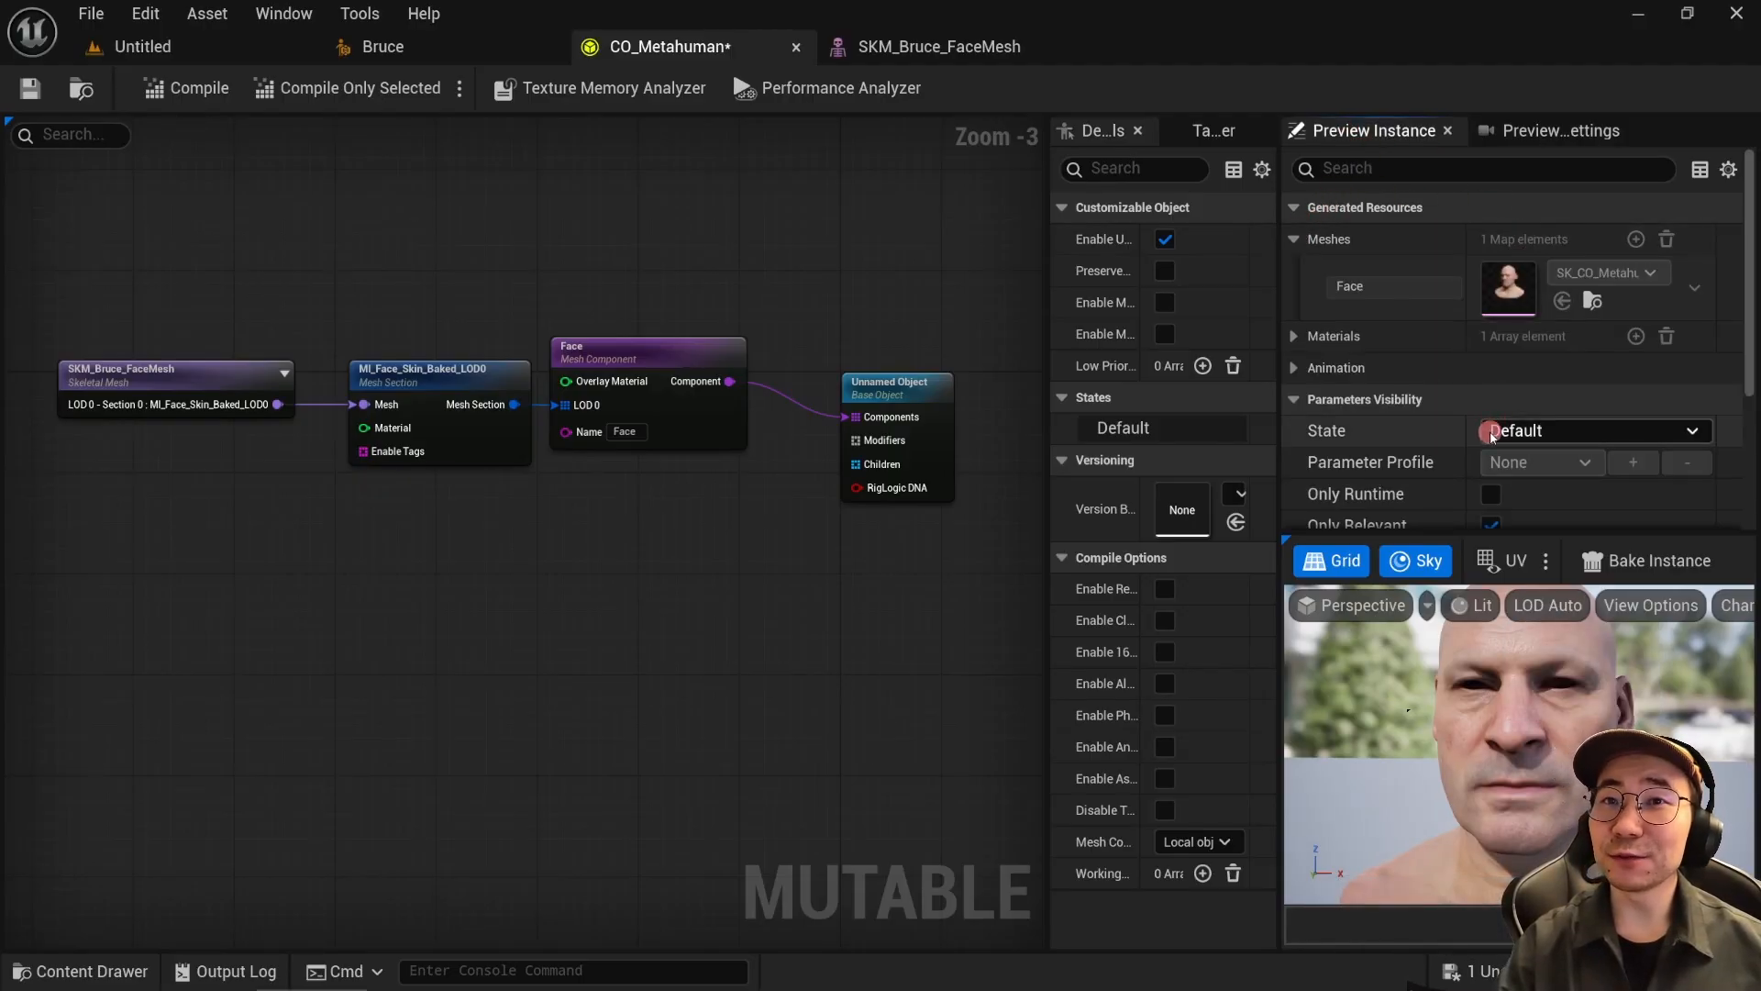
pyautogui.click(1294, 336)
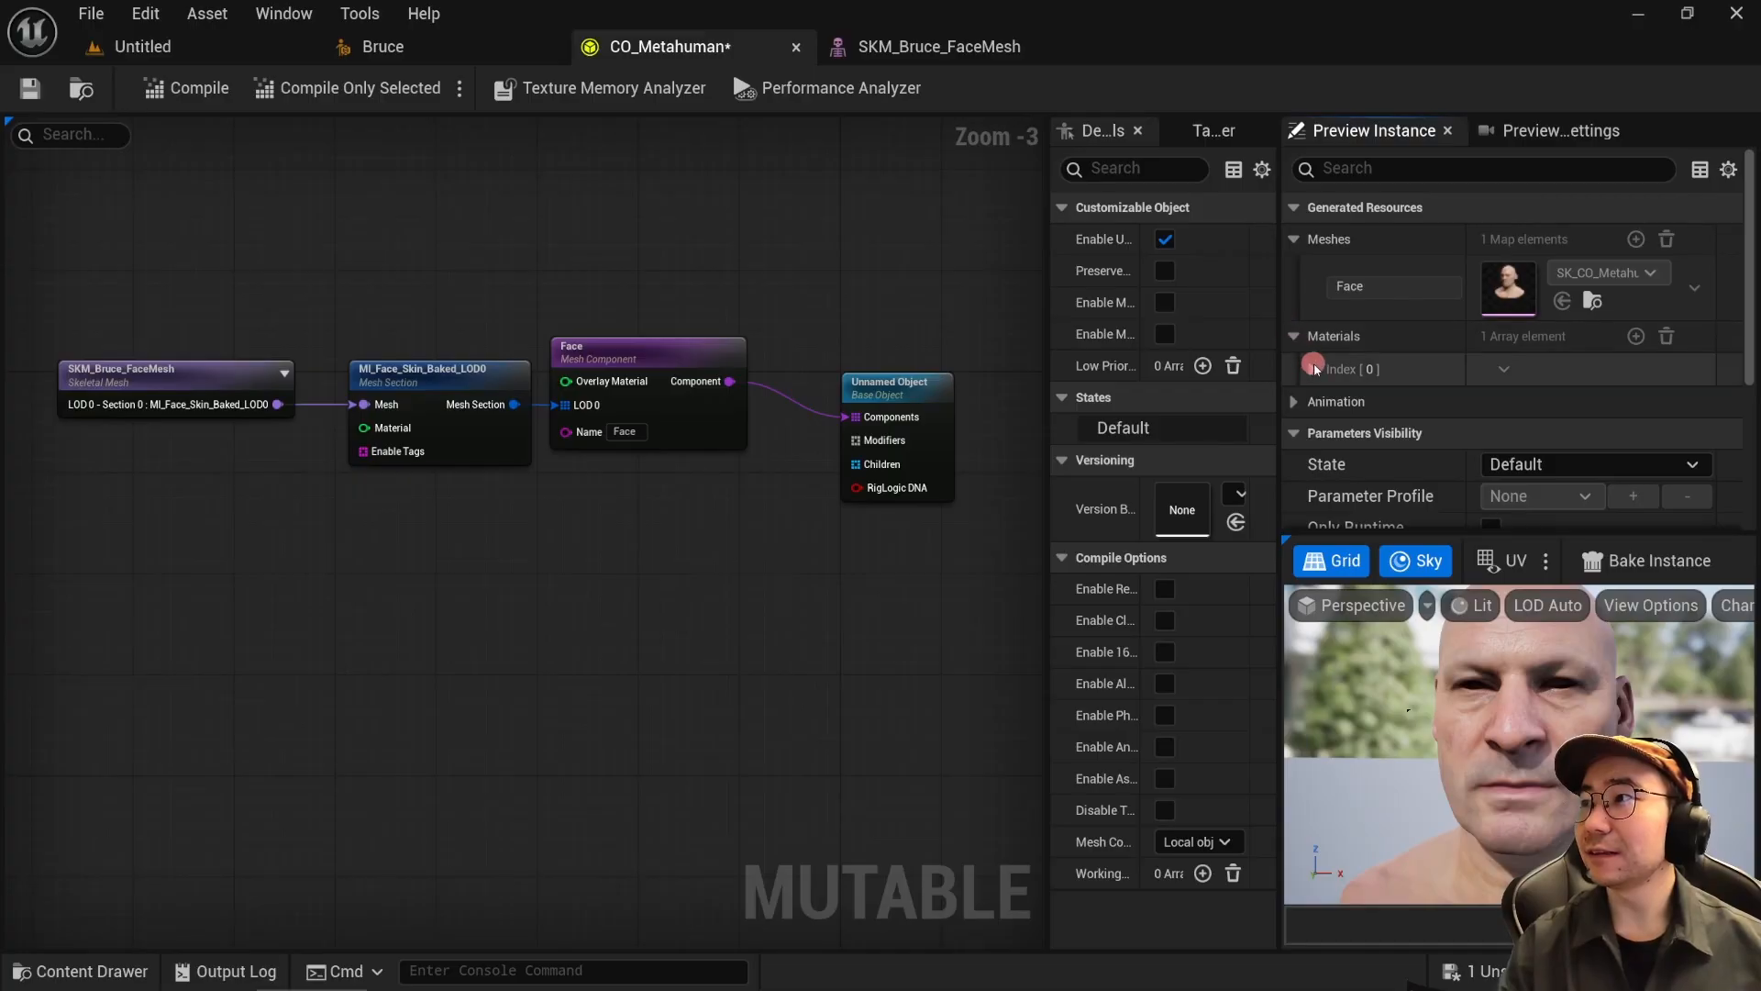
pyautogui.click(1316, 368)
pyautogui.scroll(-2, 1438, 427)
pyautogui.scroll(2, 1439, 426)
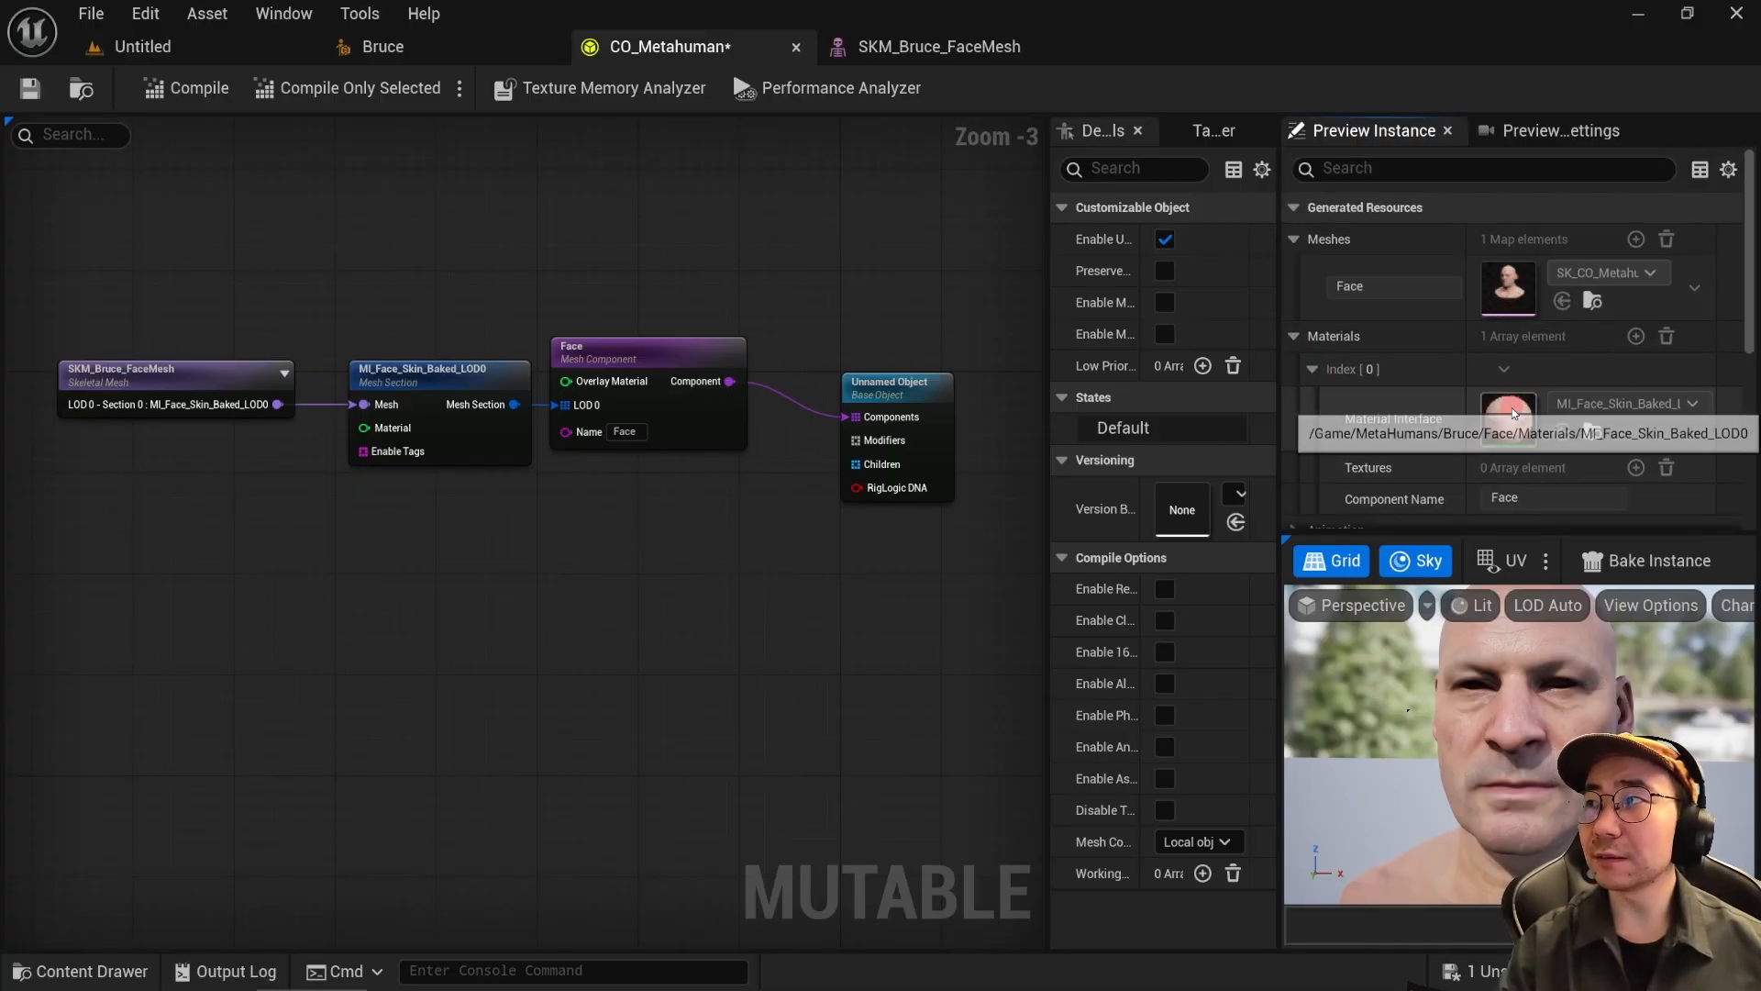
# Step: Examine the generated Face mesh in its own editor, close it and compare it with the source mesh SKM_Bruce_FaceMesh
pyautogui.doubleClick(1507, 288)
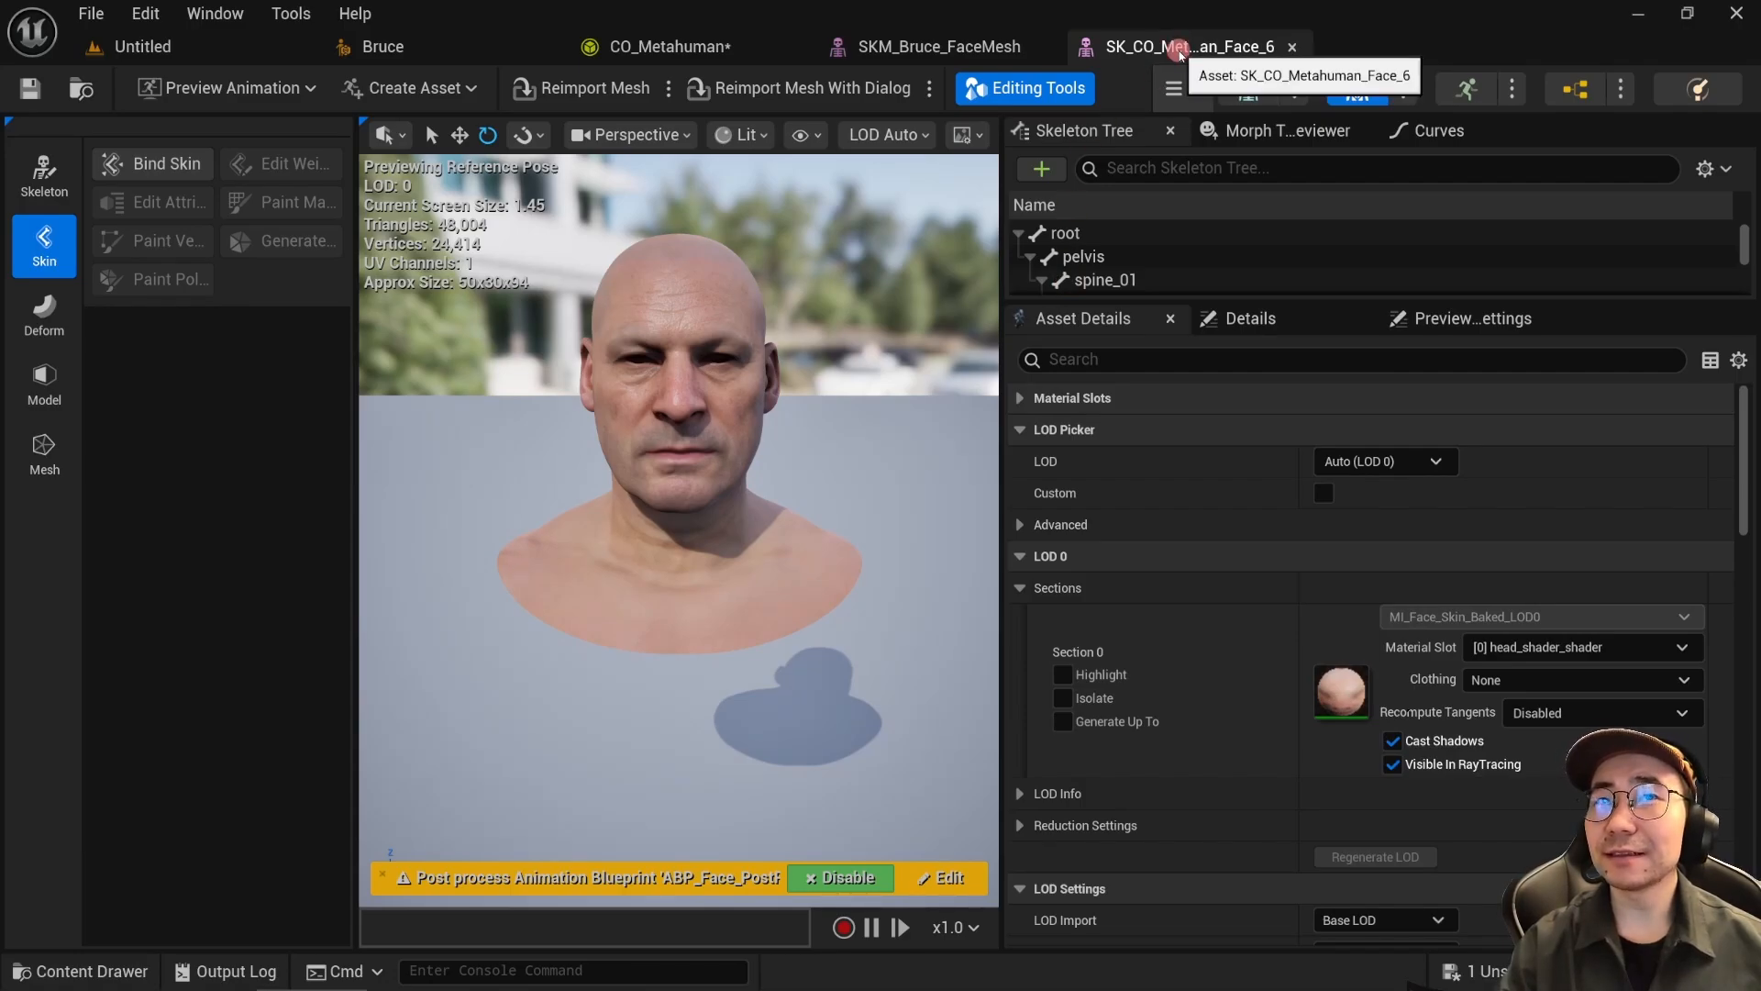
pyautogui.click(1291, 46)
pyautogui.click(679, 47)
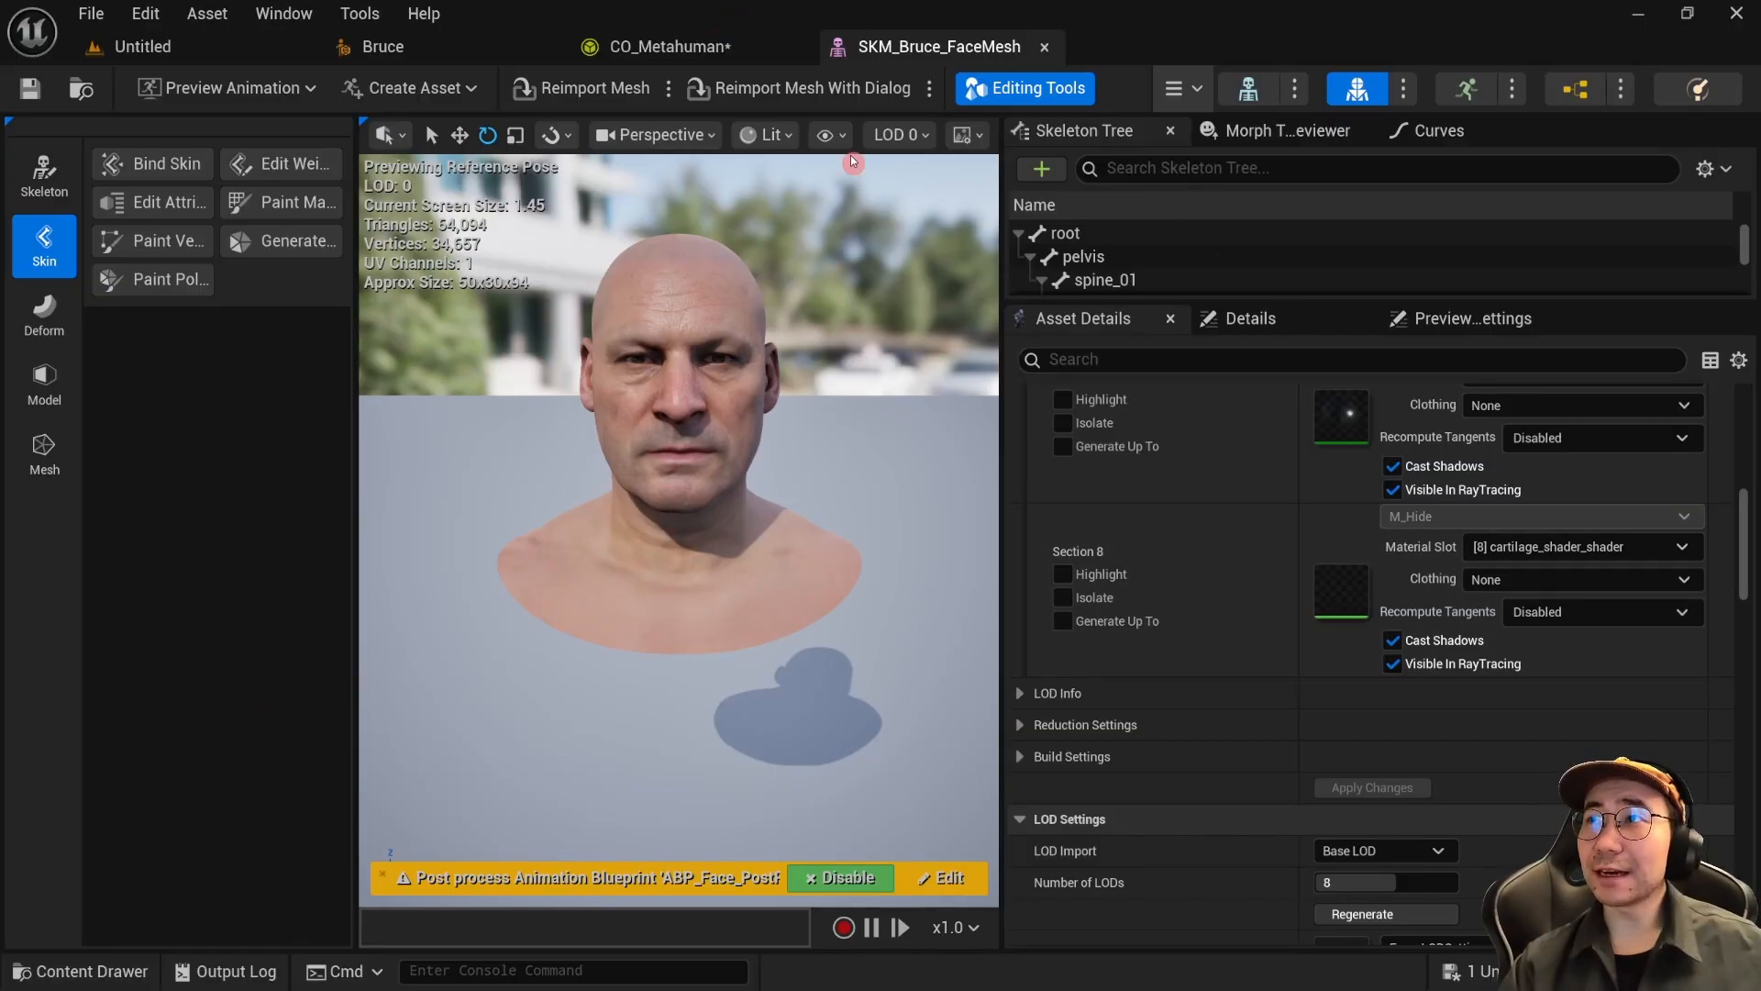
pyautogui.click(669, 46)
# Step: Filter the SKM_Bruce_FaceMesh node's pins by LOD 0, sort by type and show the mesh pins of sections 1 to 8
pyautogui.click(156, 388)
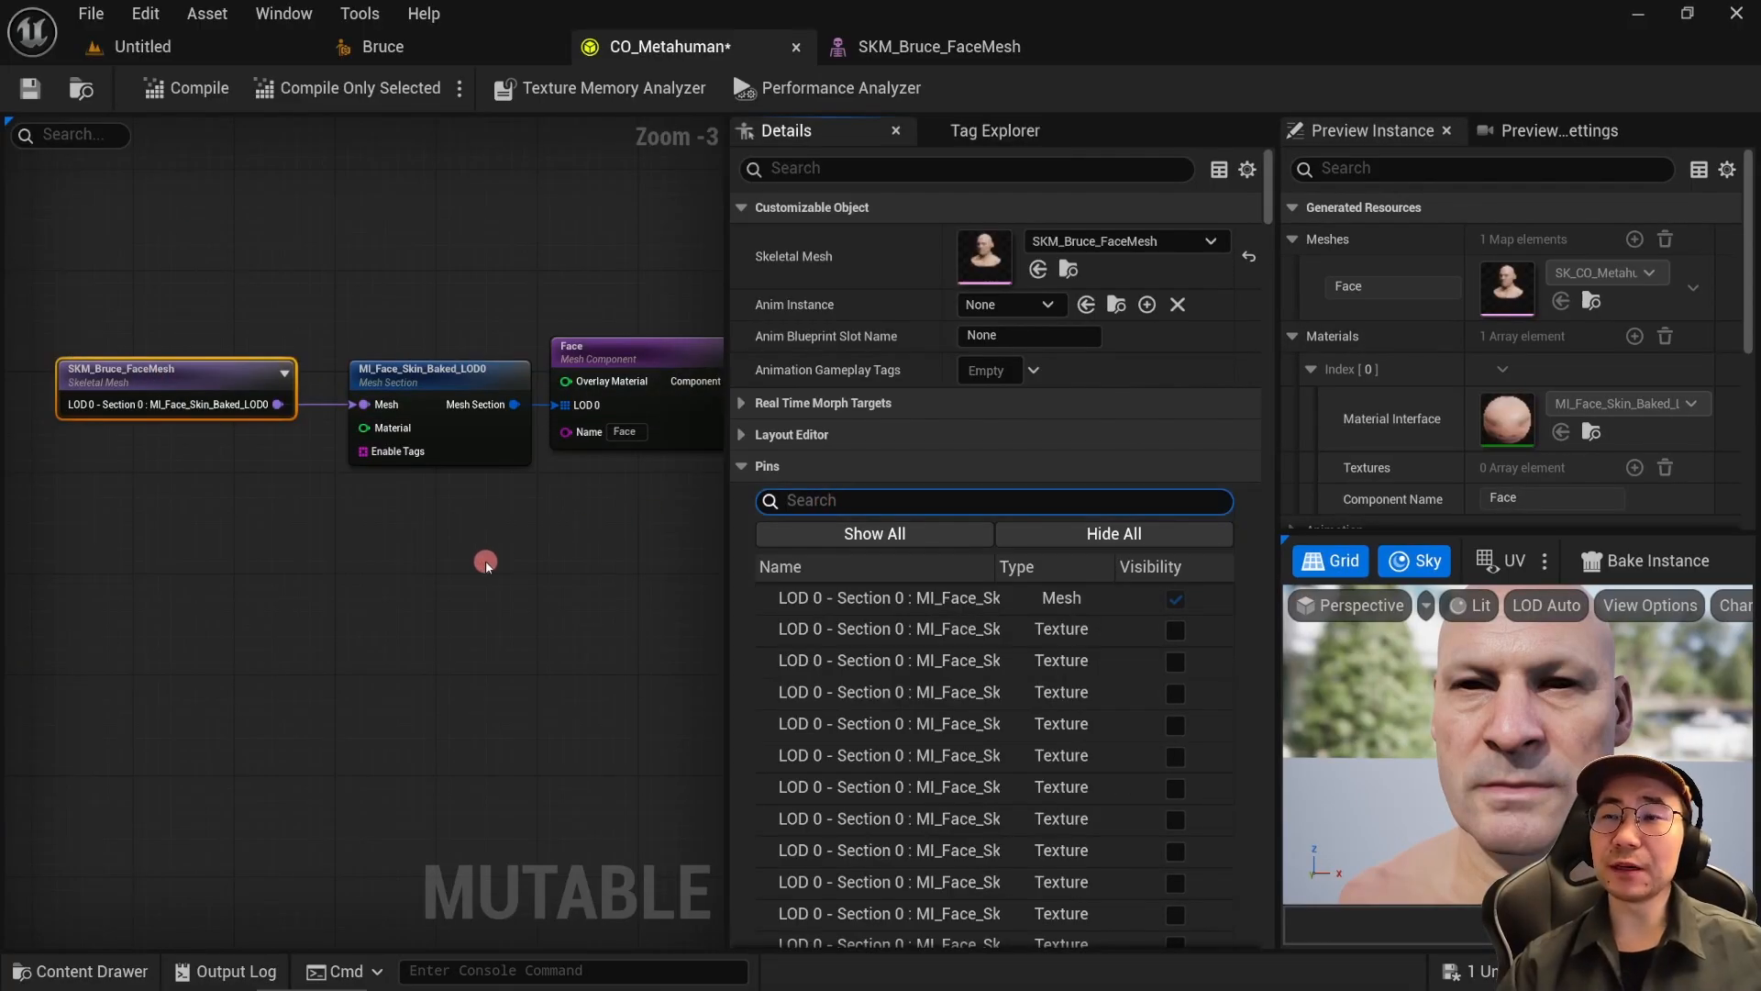
pyautogui.write('LOD')
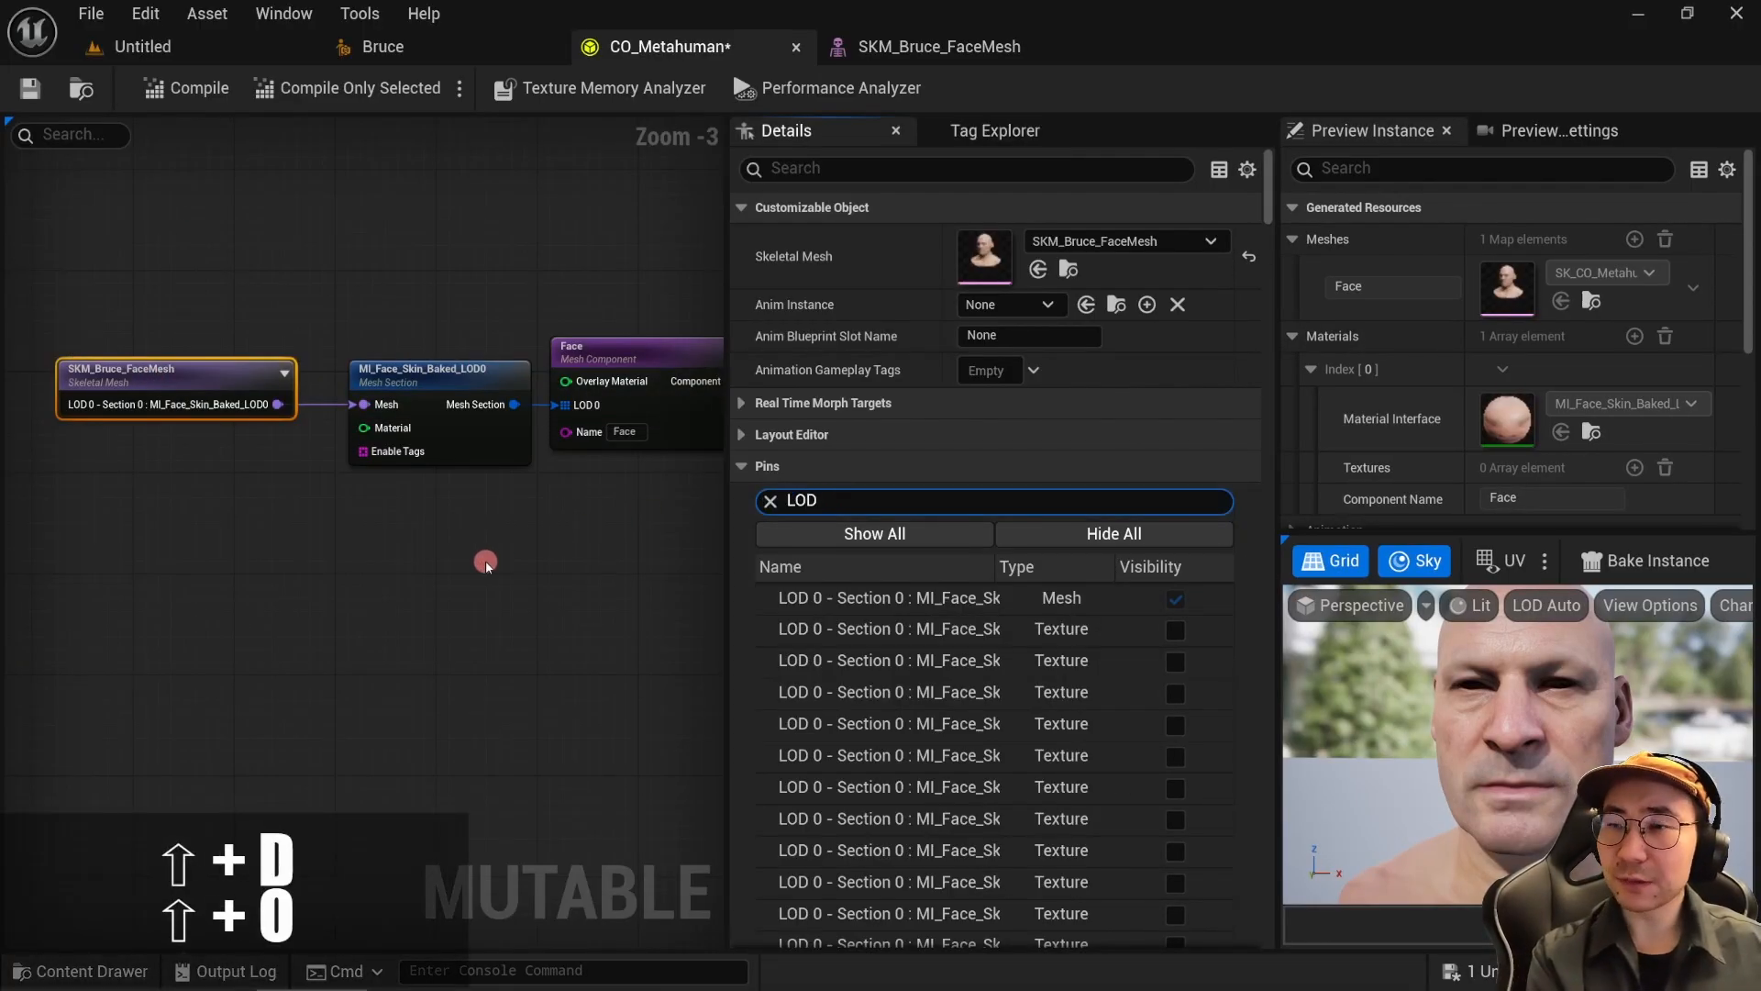
pyautogui.write(' 0')
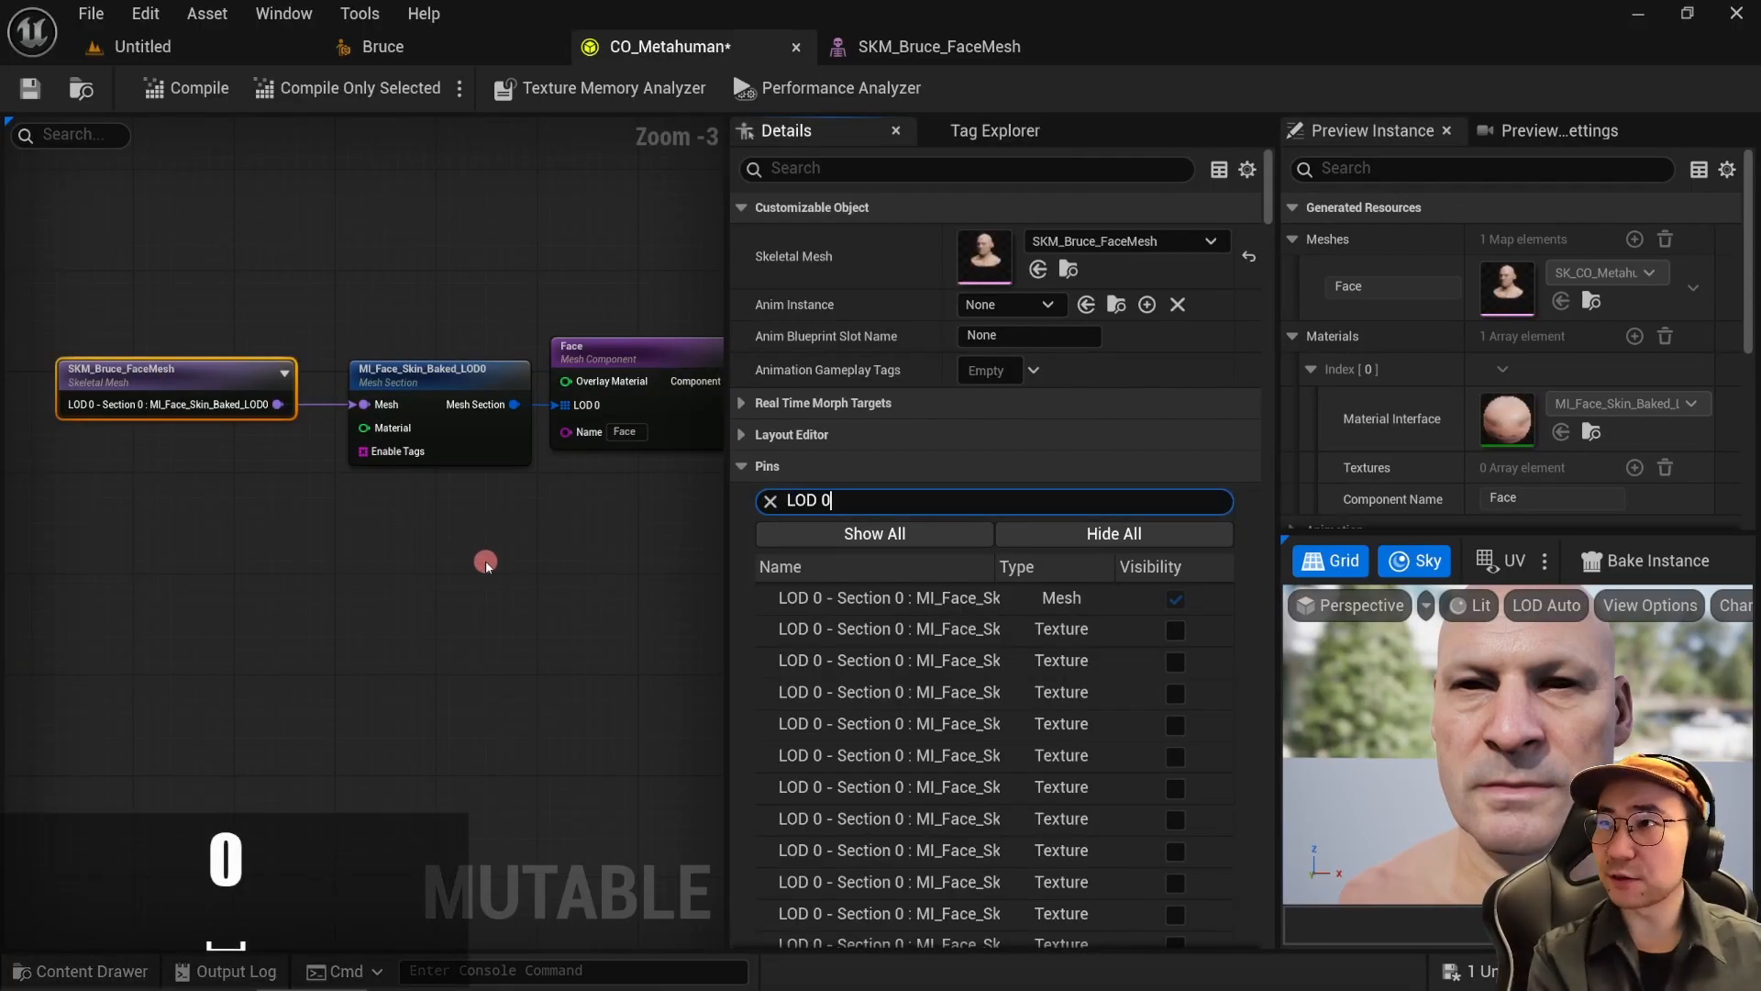
pyautogui.click(1083, 566)
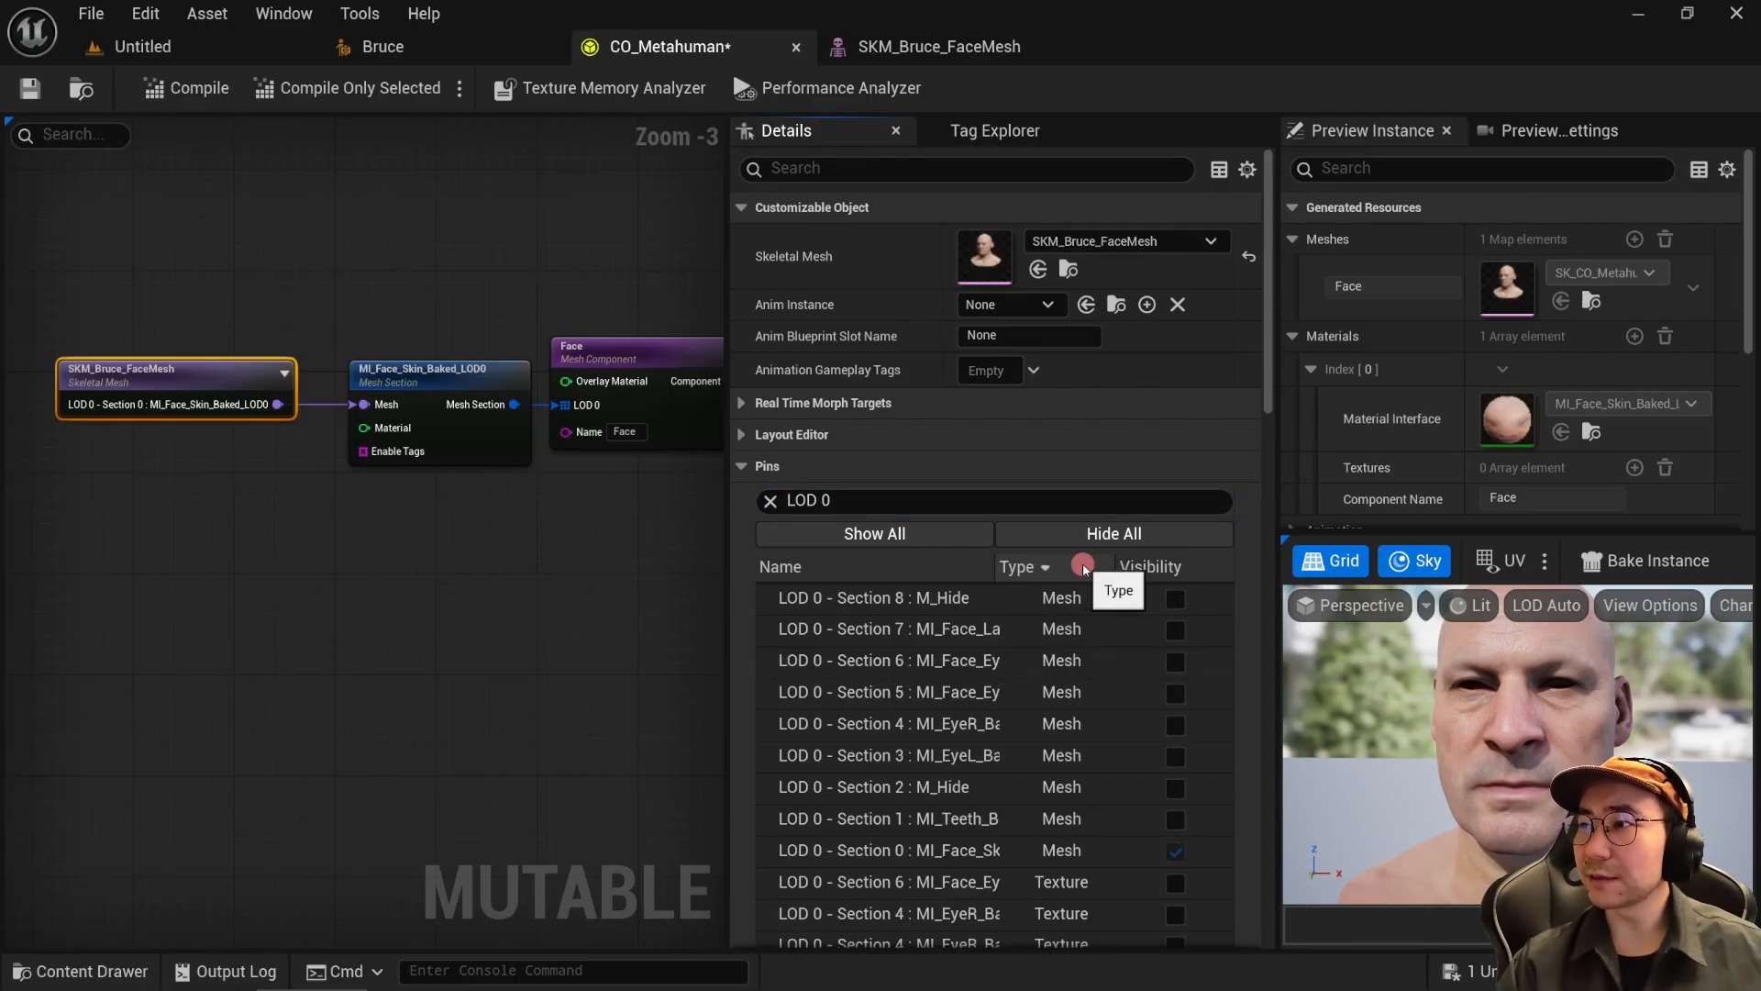
pyautogui.moveTo(1176, 597); pyautogui.dragTo(1176, 819)
pyautogui.click(397, 723)
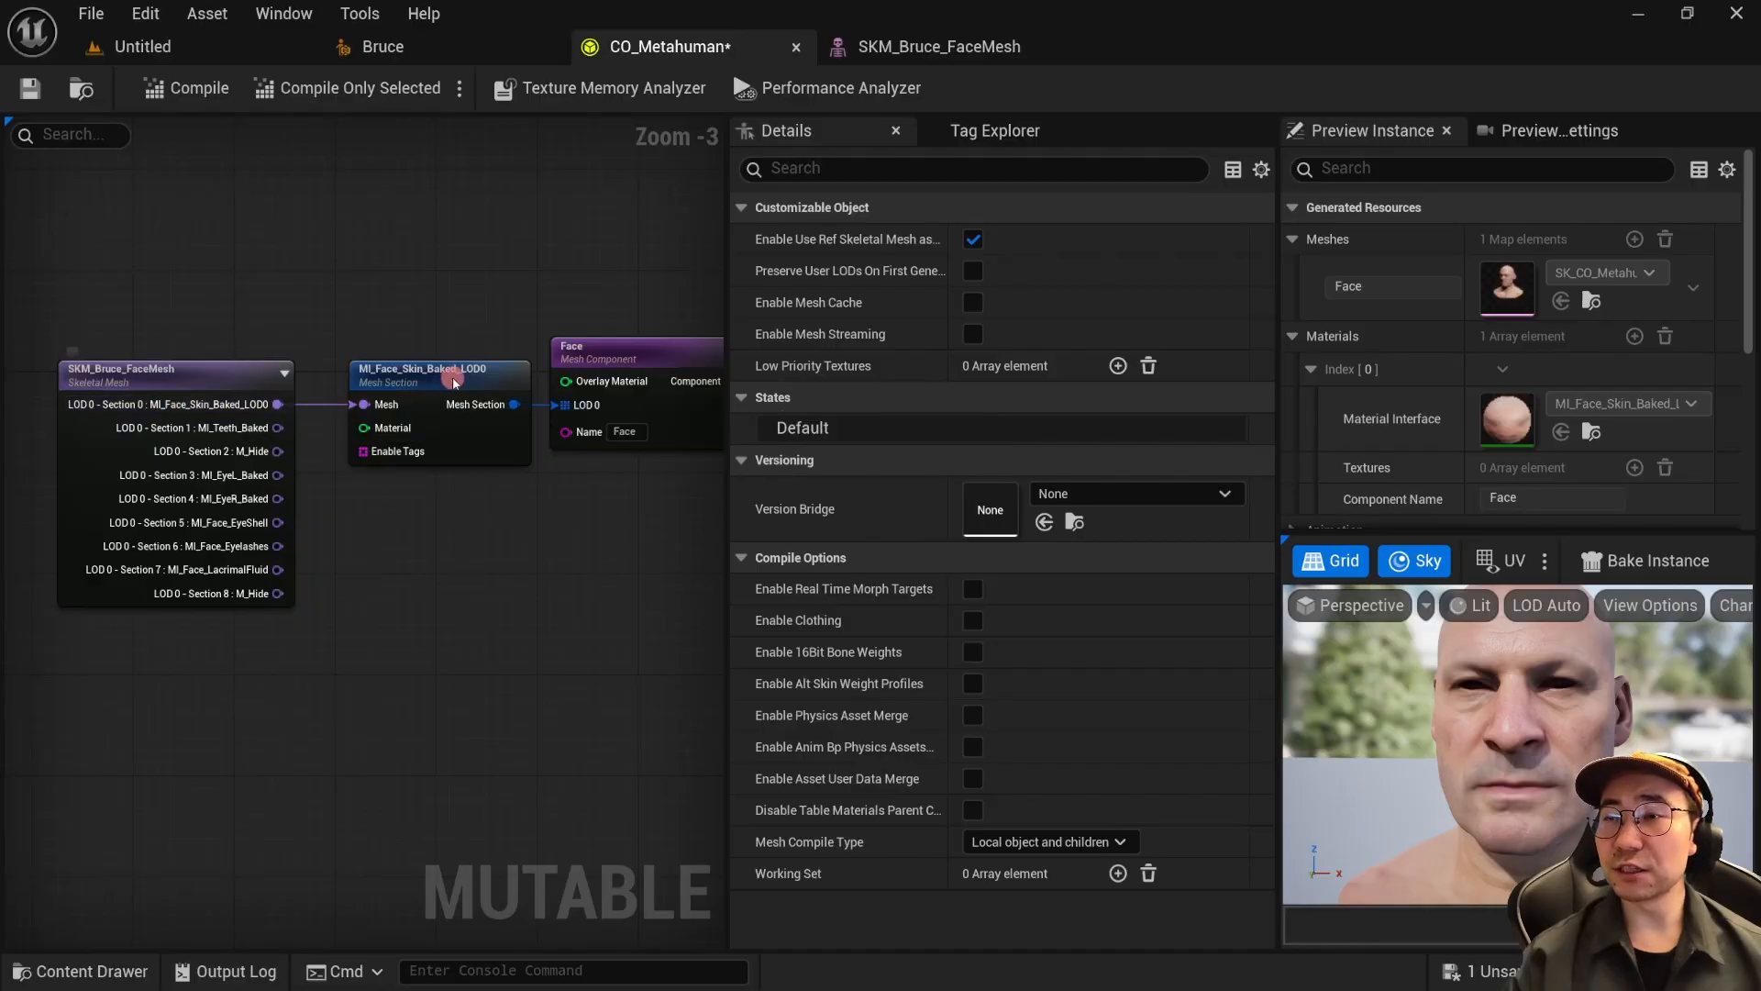
# Step: Move the skeletal mesh node lower and create a Mesh Section node from its Section 1 MI_Teeth_Baked output
pyautogui.moveTo(174, 374); pyautogui.dragTo(137, 475)
pyautogui.moveTo(240, 528); pyautogui.dragTo(366, 520)
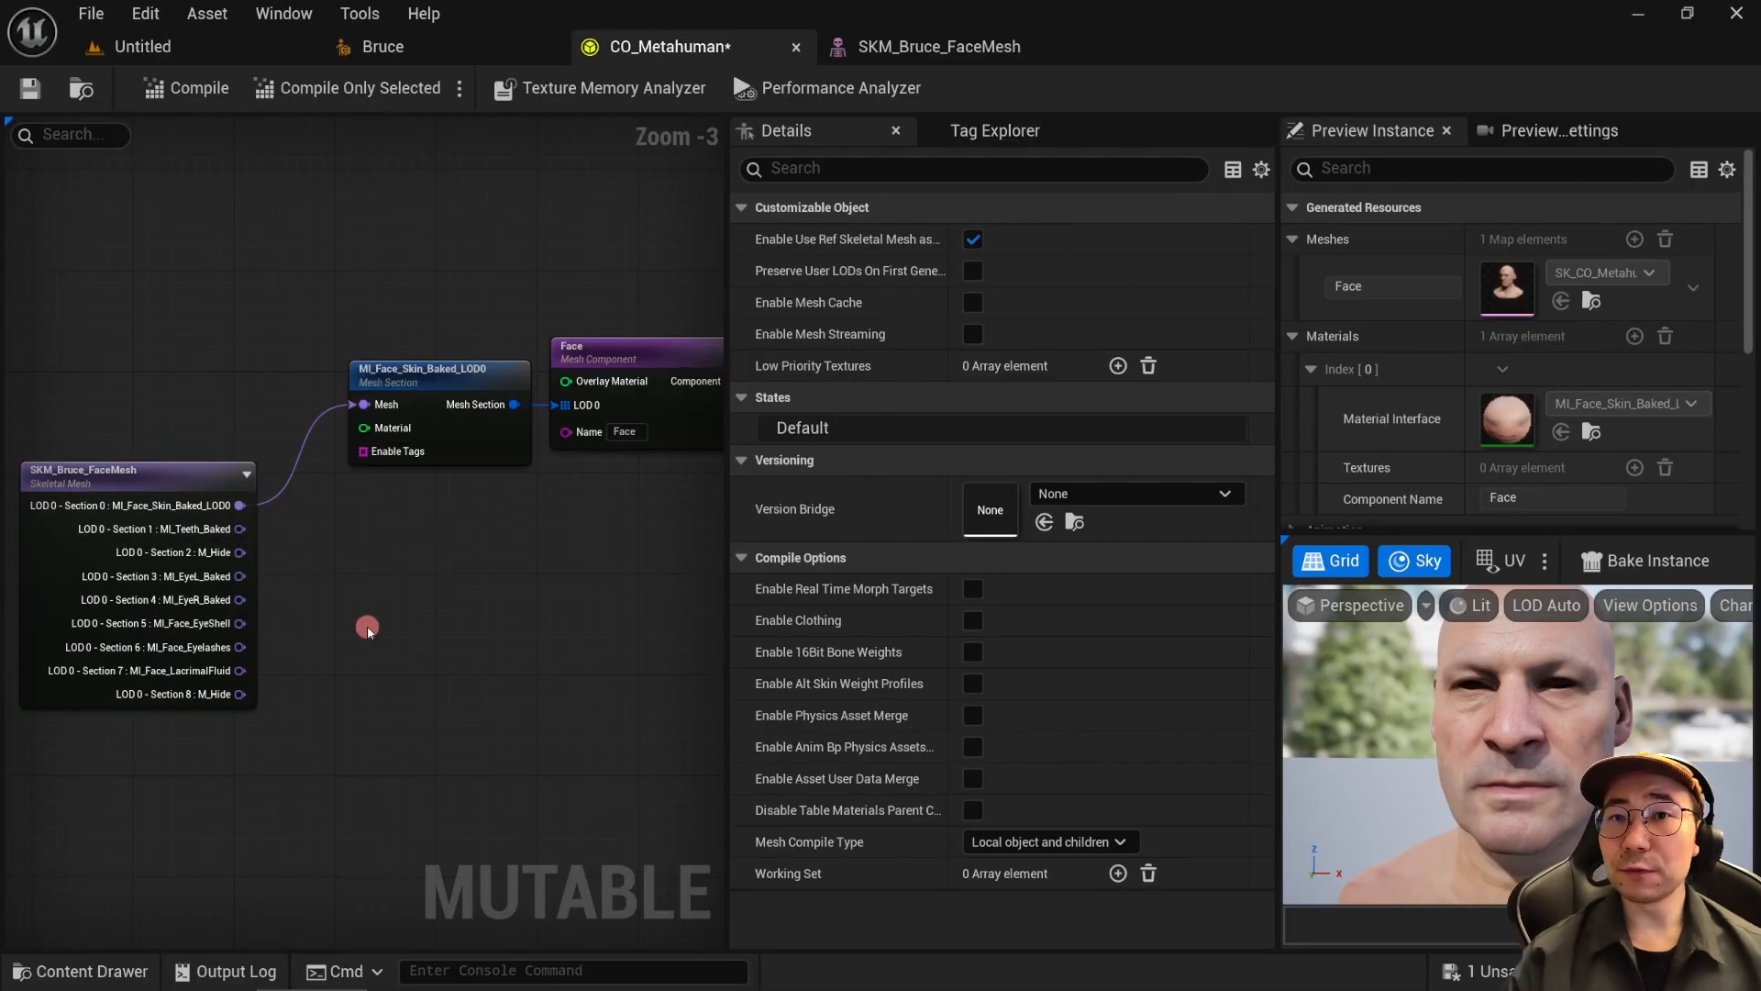
pyautogui.moveTo(239, 529); pyautogui.dragTo(379, 566)
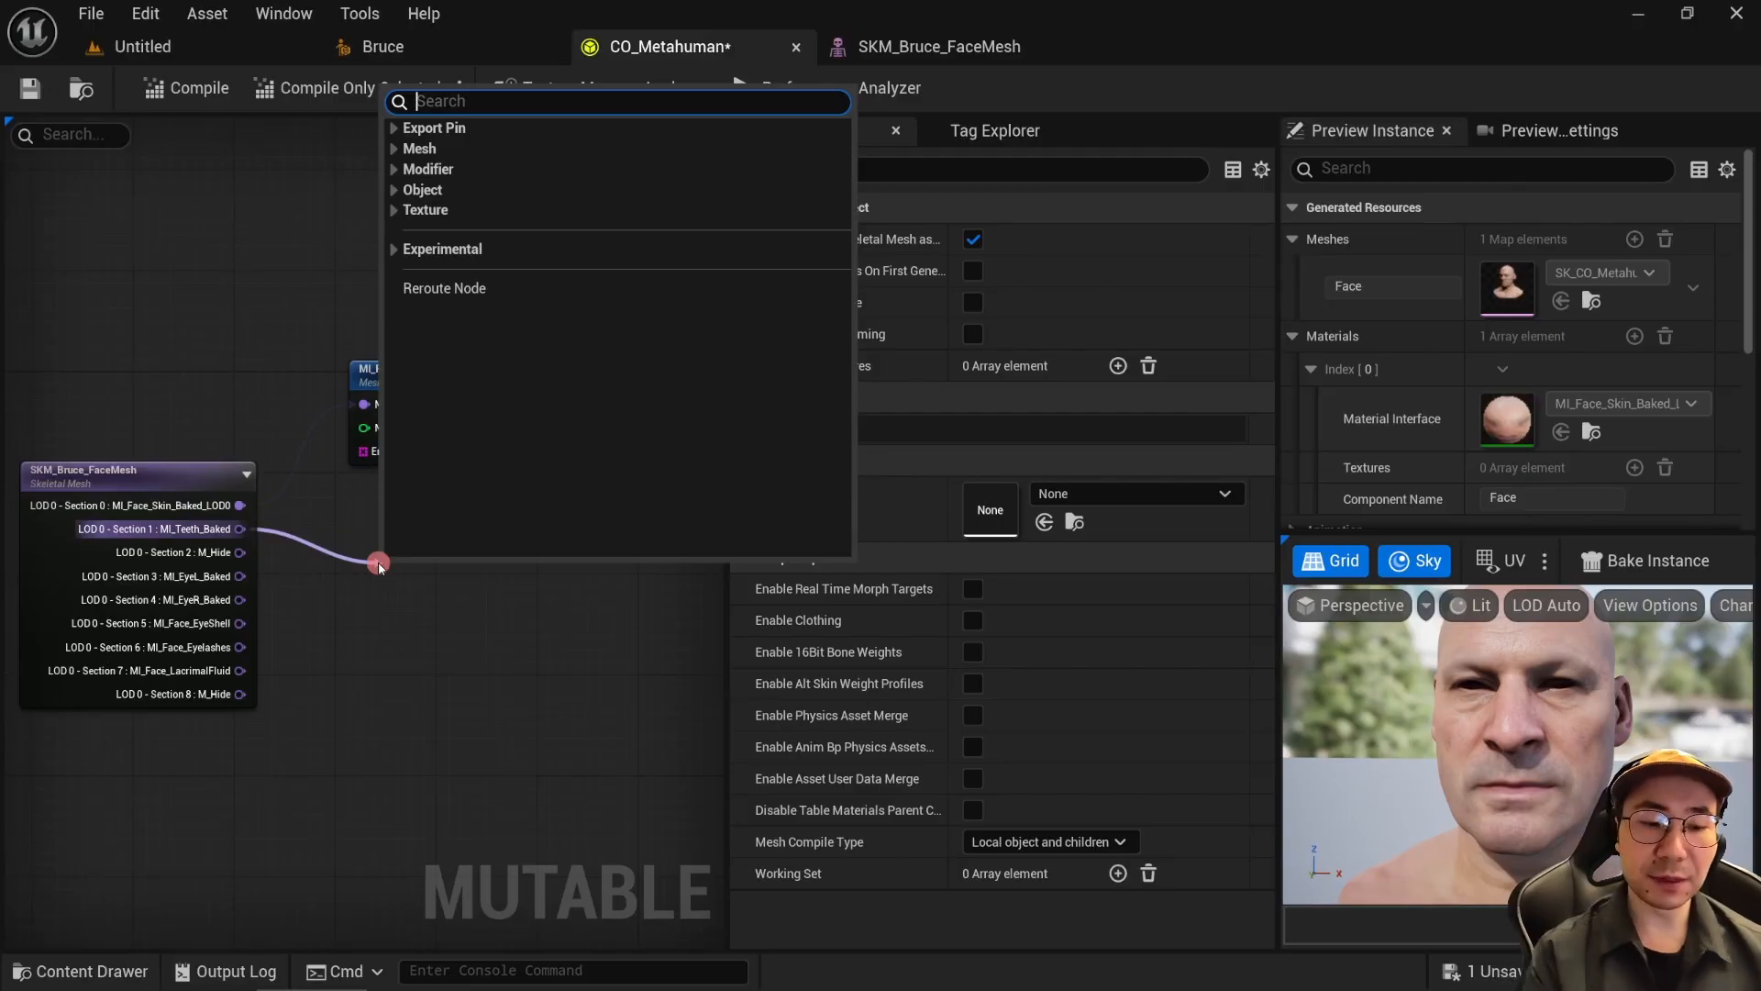
pyautogui.write('meshs')
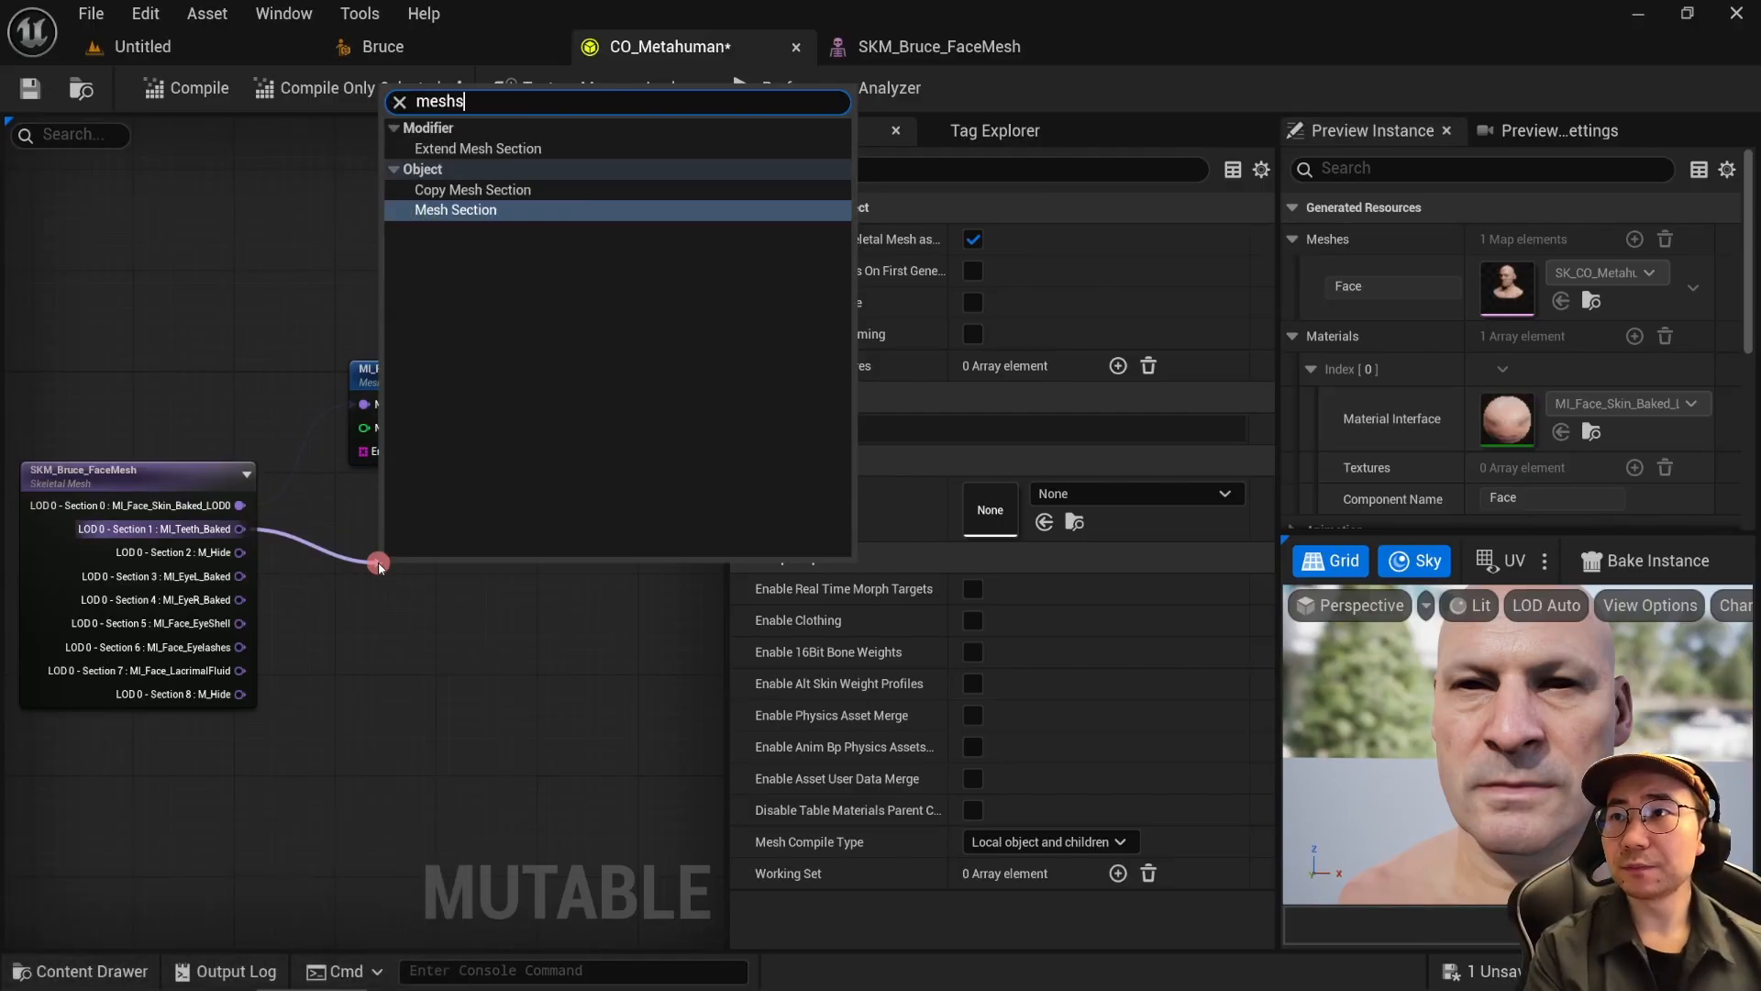
pyautogui.press('Return')
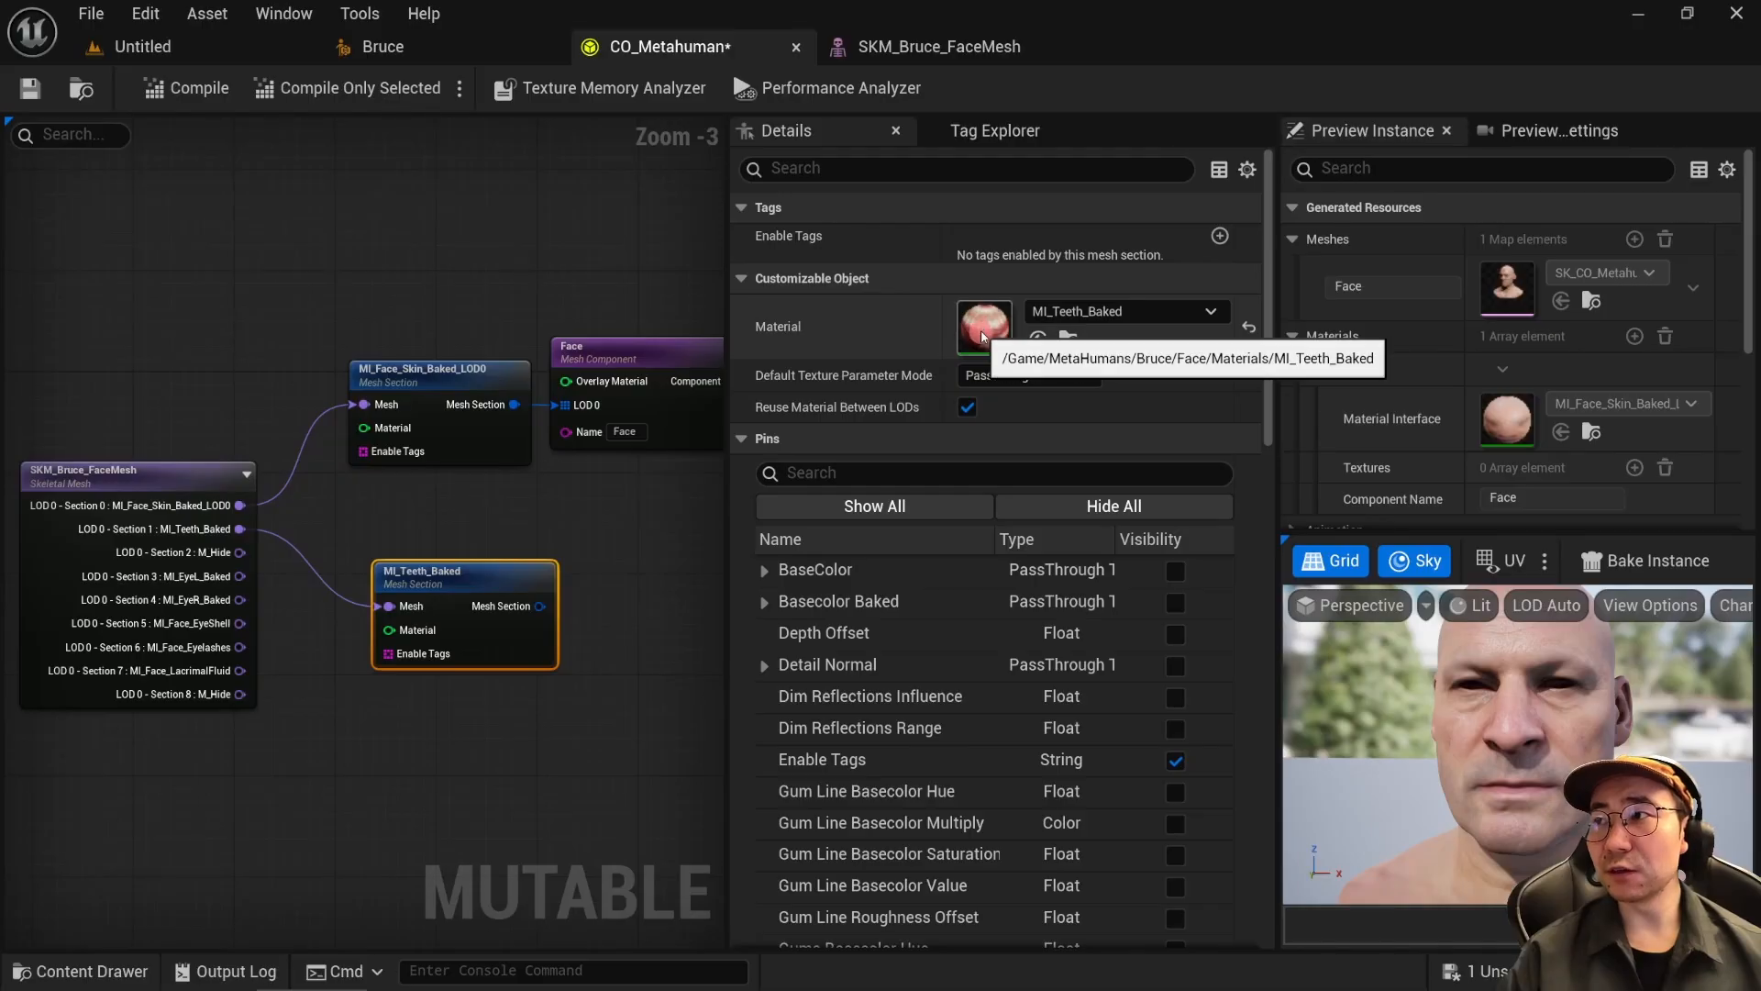
# Step: Connect the teeth mesh section to the Face component's LOD 0 and add a Mesh Section node for Section 3 MI_EyeL_Baked
pyautogui.rightClick(415, 728)
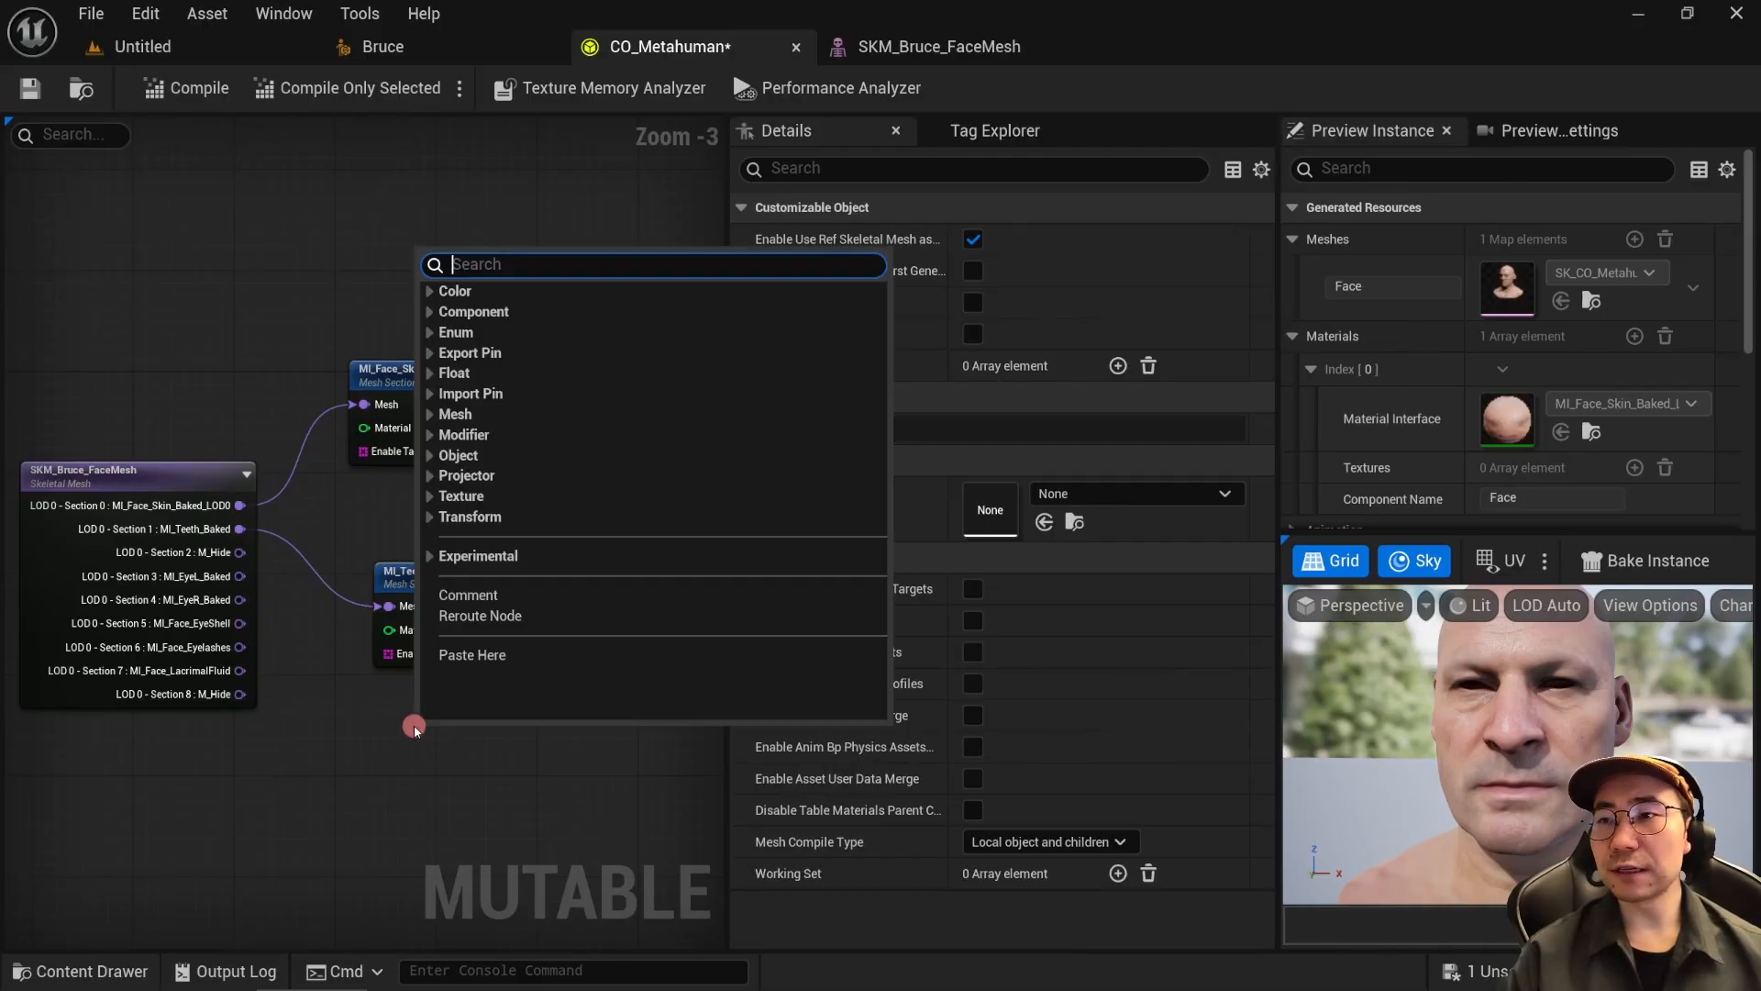
pyautogui.write('me')
pyautogui.click(472, 680)
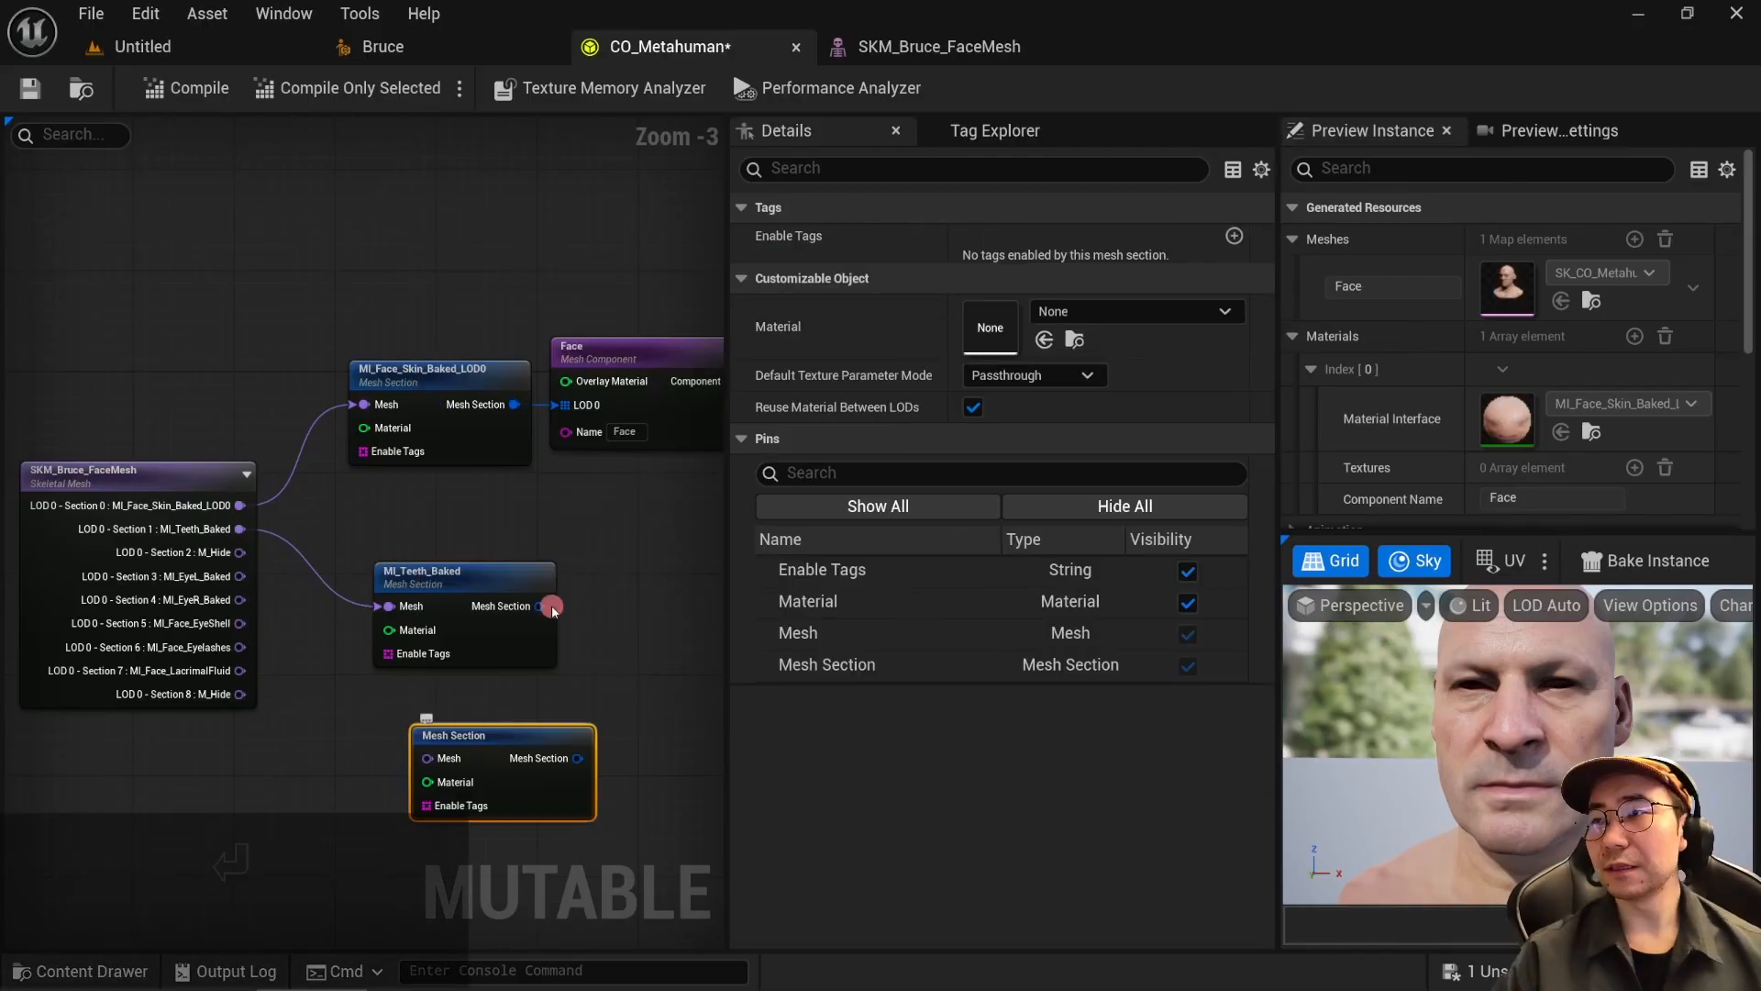
pyautogui.click(1021, 324)
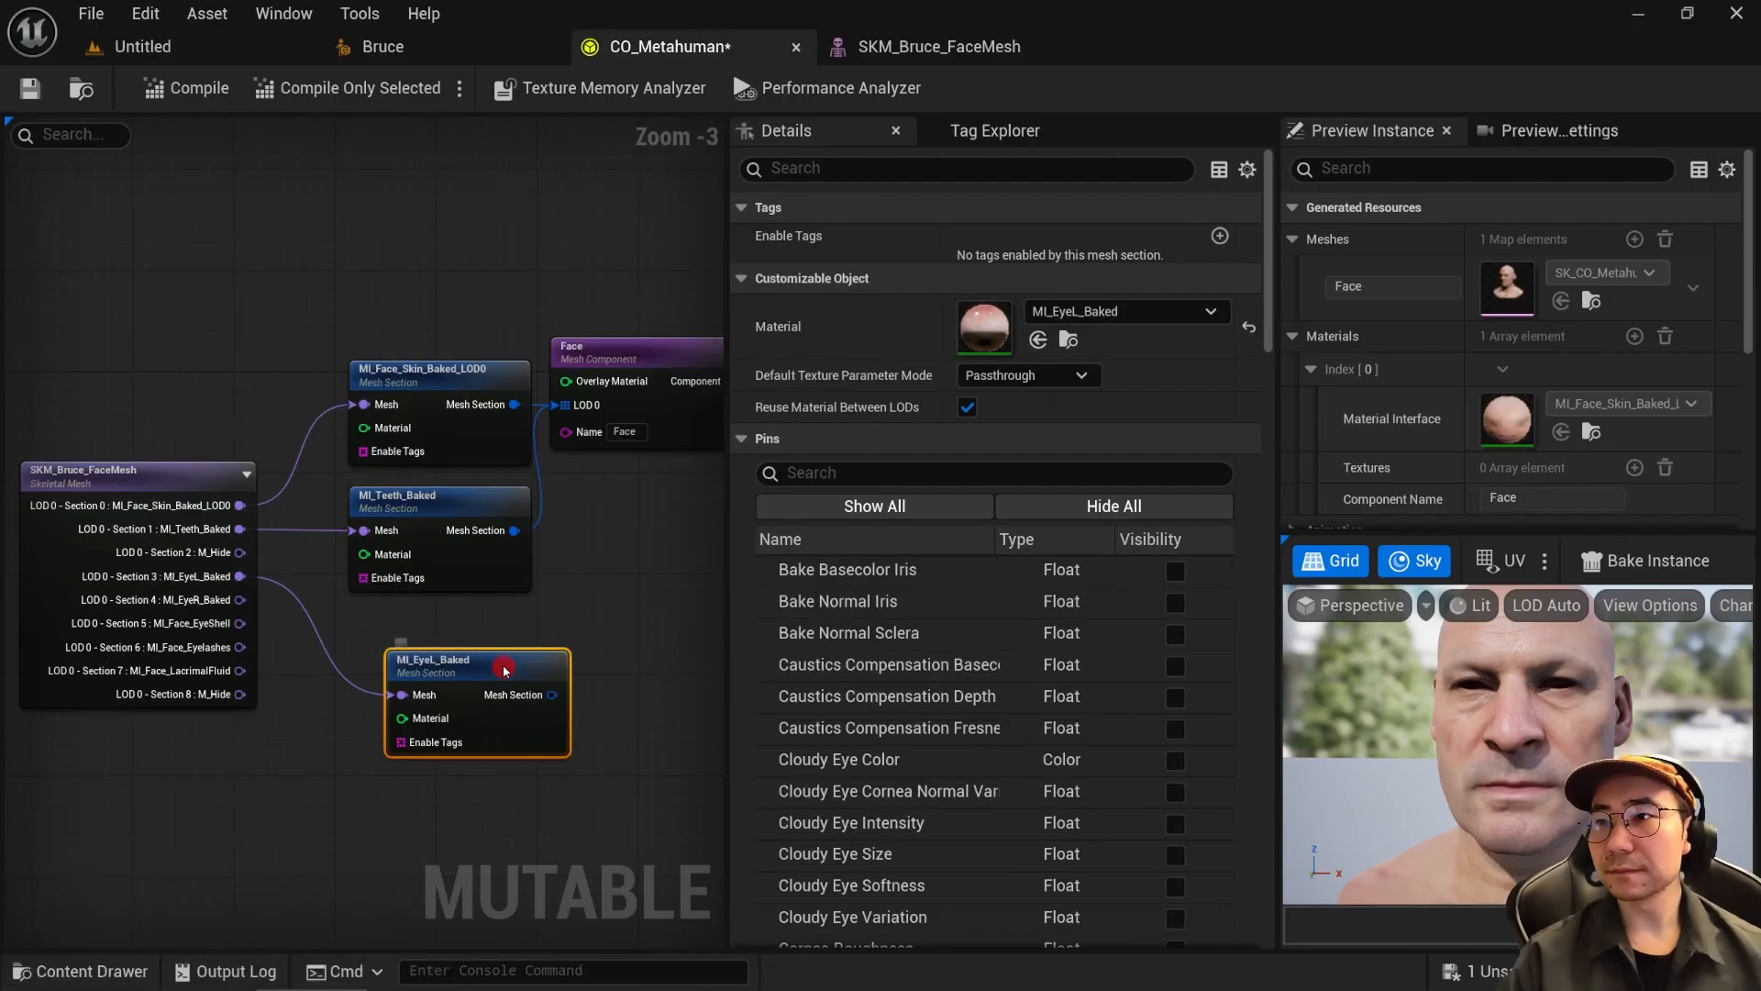
# Step: Wire the remaining eye, eyelash and lacrimal fluid sections through Mesh Section nodes into the Face component's LOD 0 and align the nodes in a column
pyautogui.moveTo(295, 633); pyautogui.dragTo(374, 818)
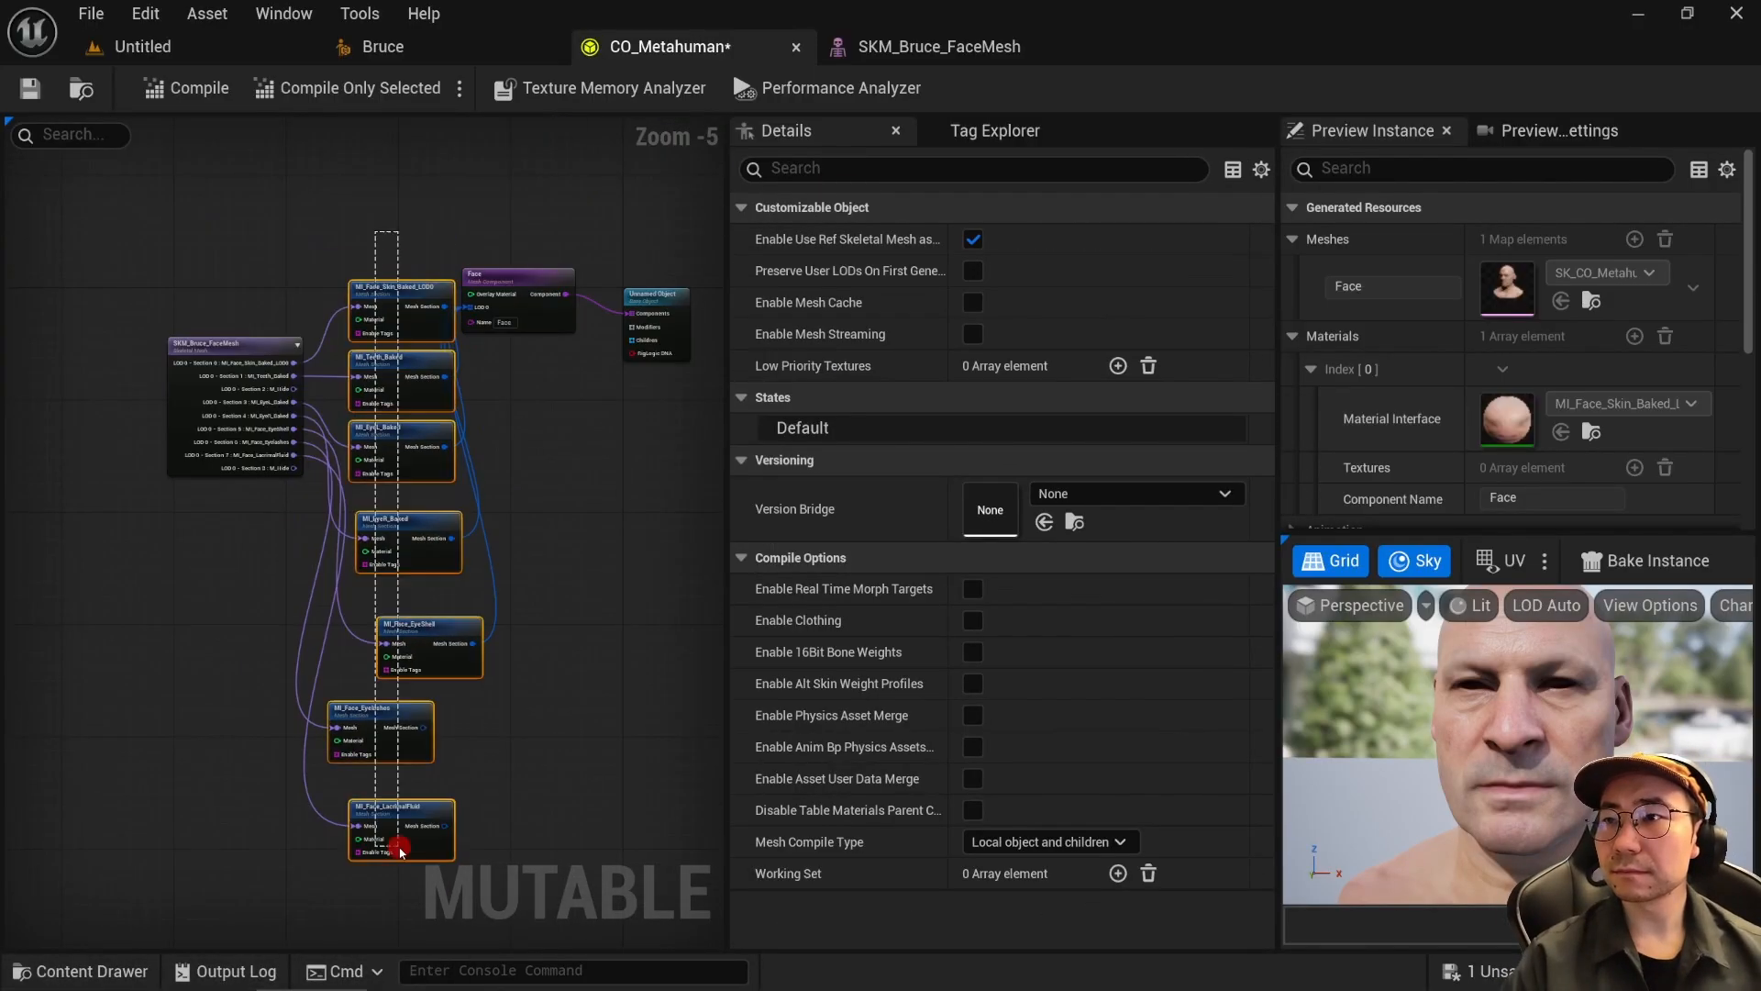
pyautogui.click(371, 751)
pyautogui.click(376, 287)
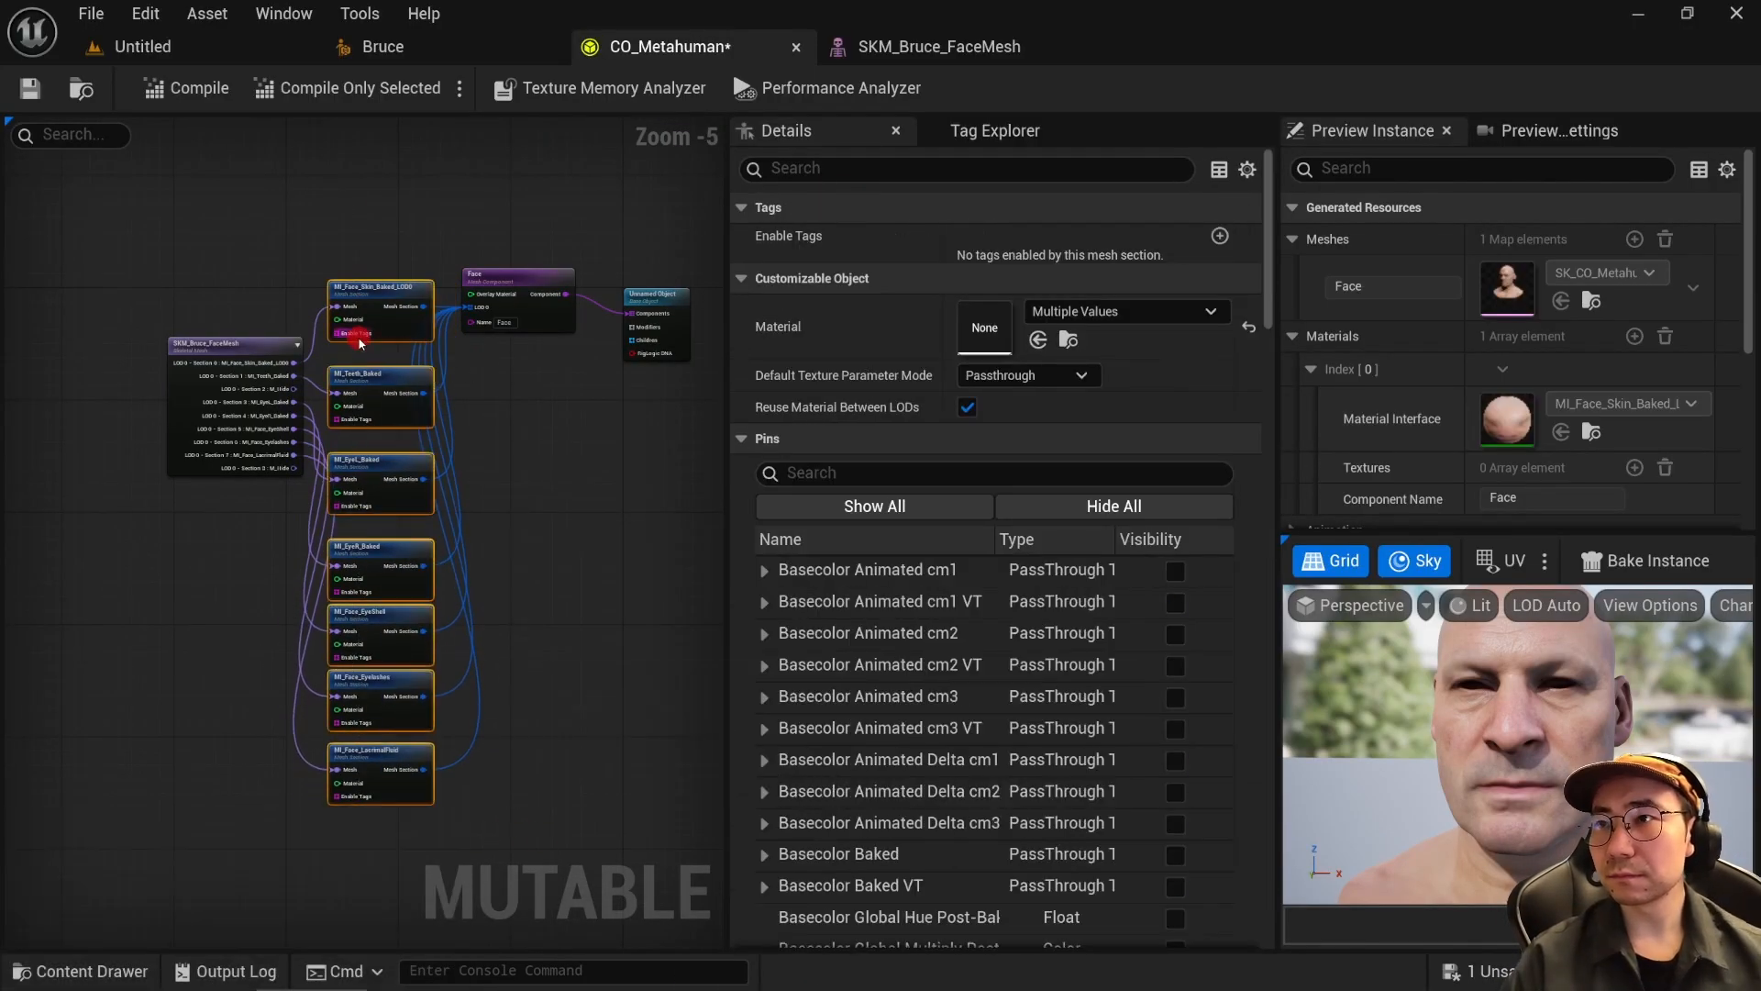
pyautogui.click(526, 230)
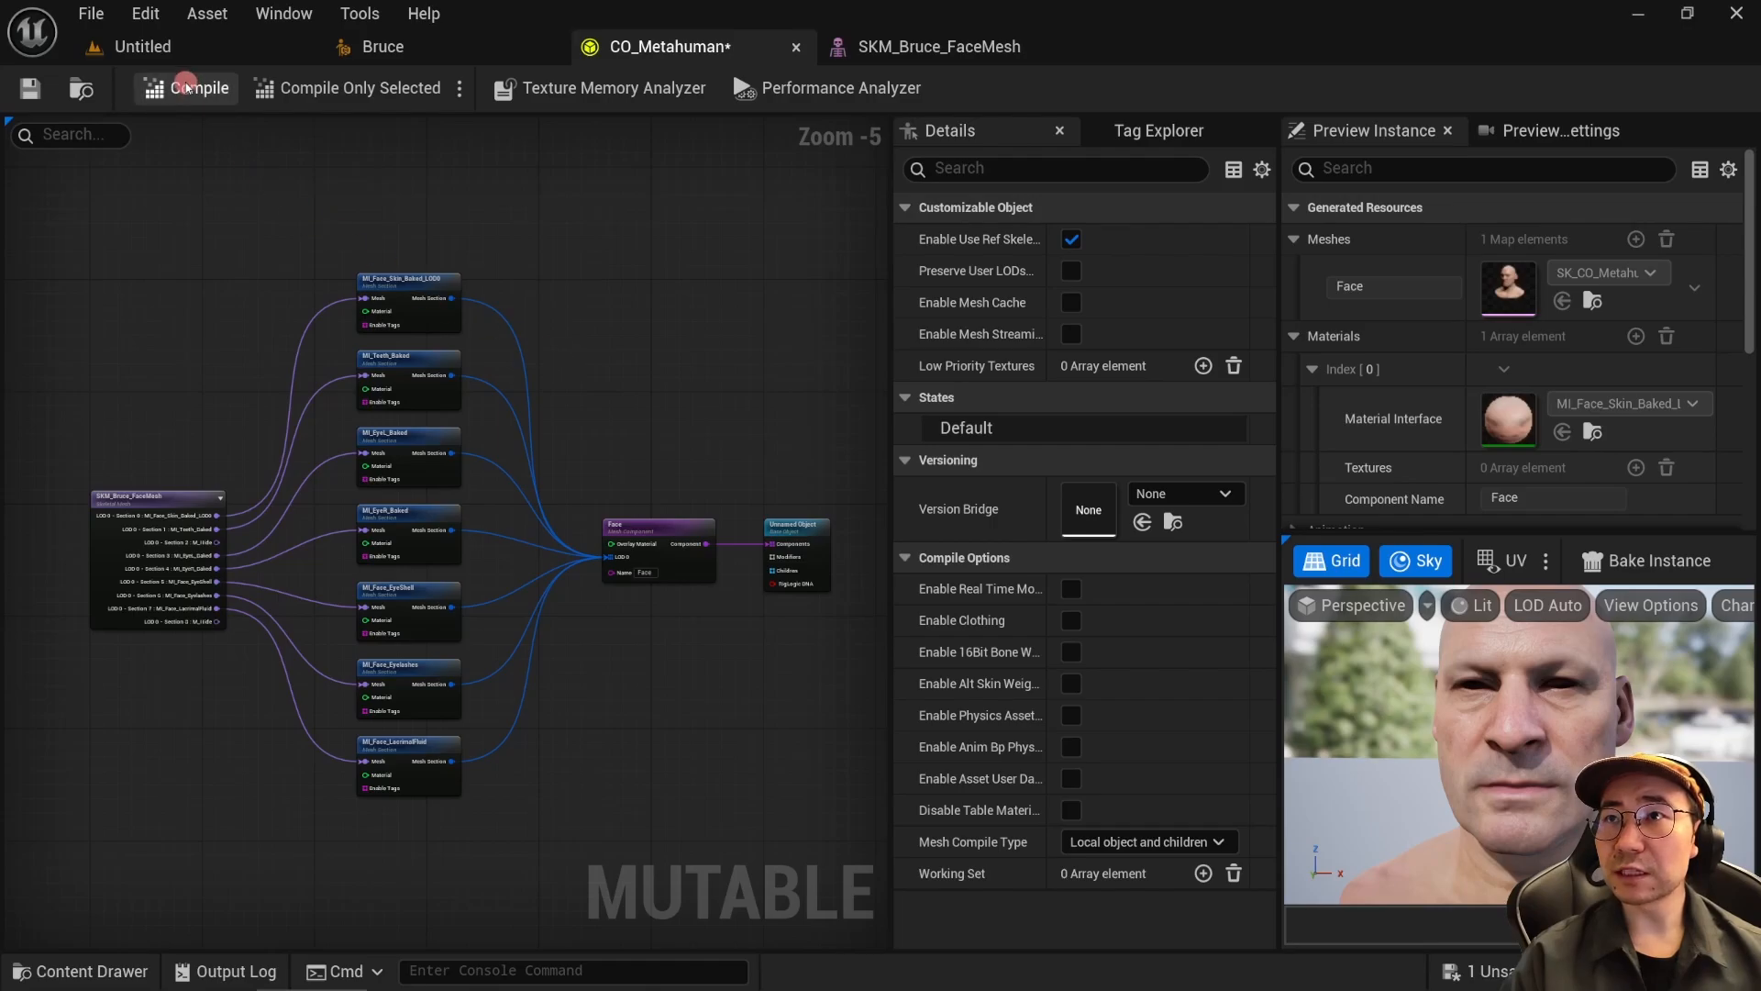
# Step: Compile and save CO_Metahuman with all seven mesh sections connected
pyautogui.click(186, 88)
pyautogui.click(29, 88)
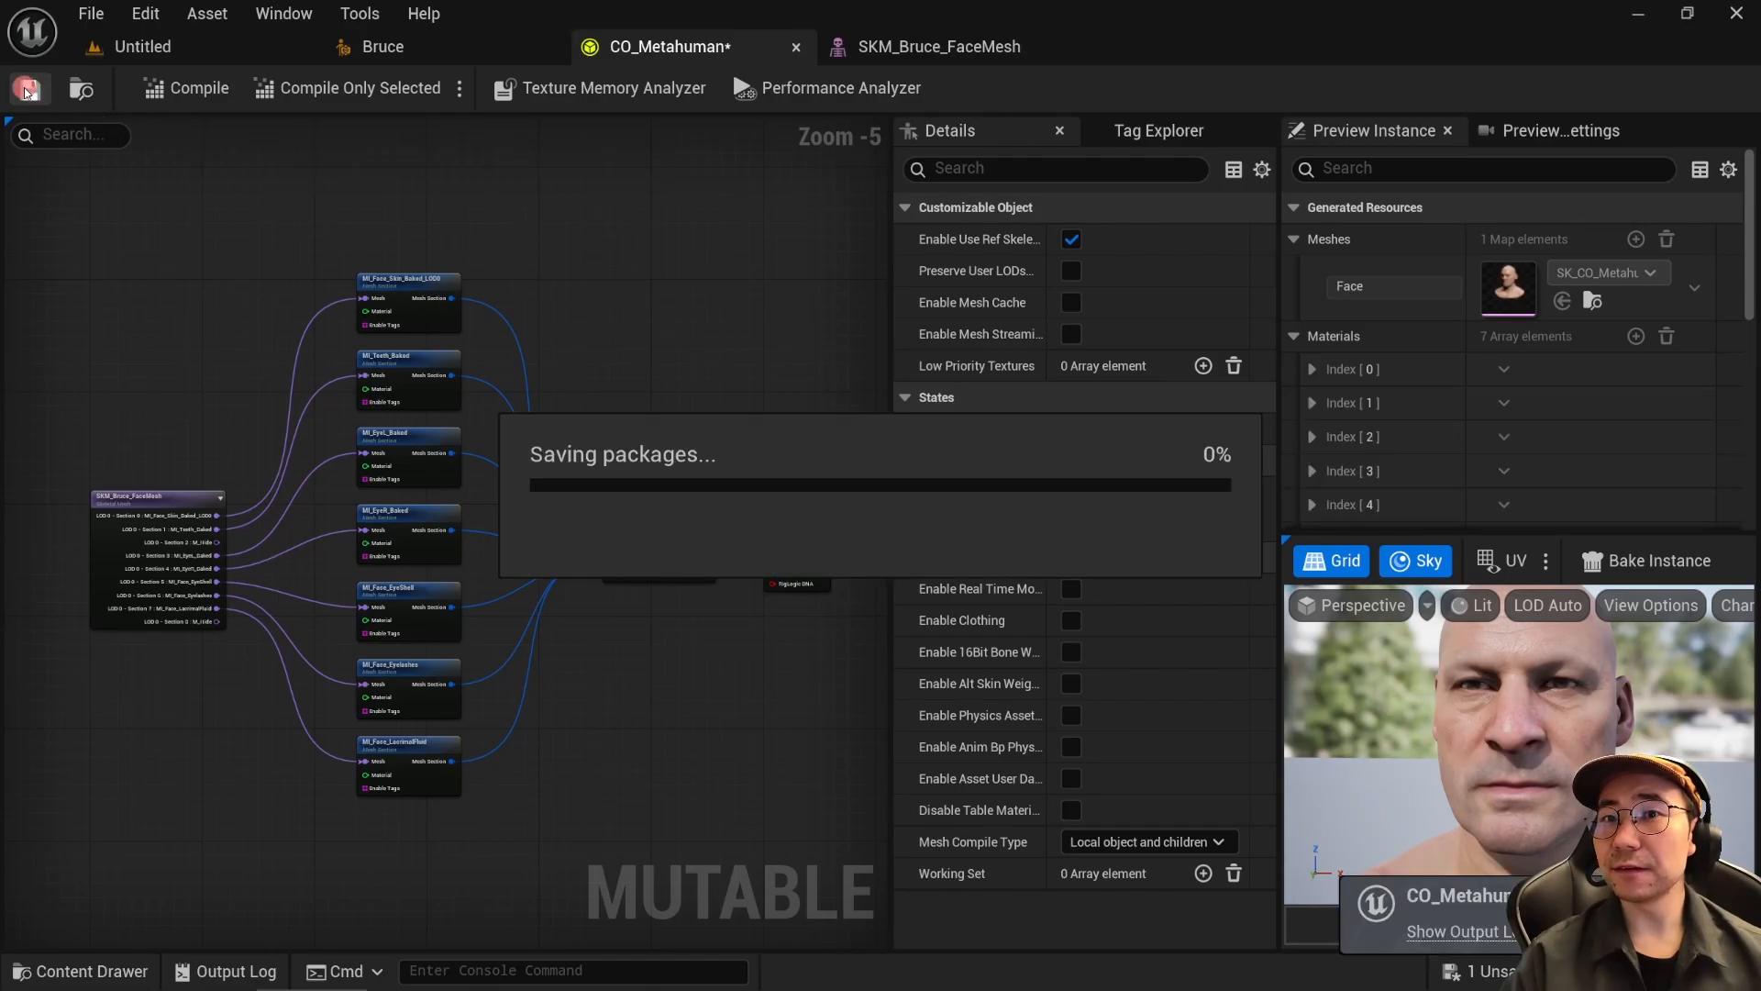
pyautogui.click(385, 474)
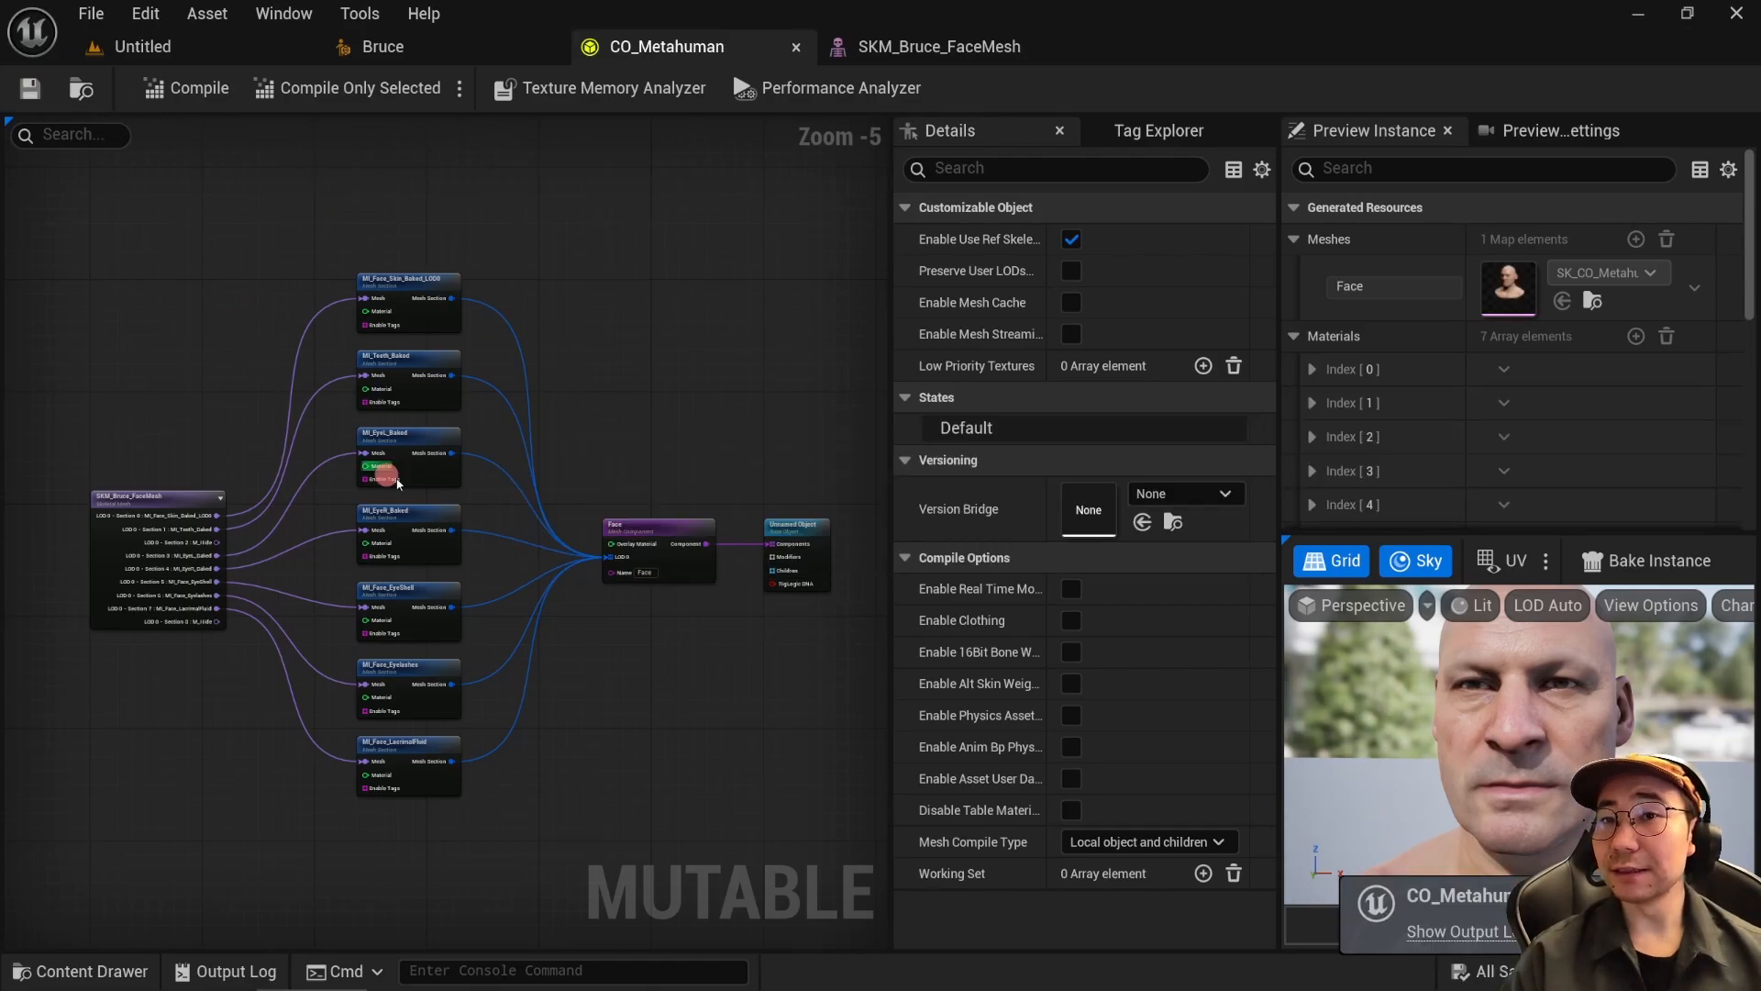
# Step: Open the generated Face mesh, examine its eyes and section list up close, and compare it with SKM_Bruce_FaceMesh
pyautogui.click(1508, 278)
pyautogui.doubleClick(1507, 277)
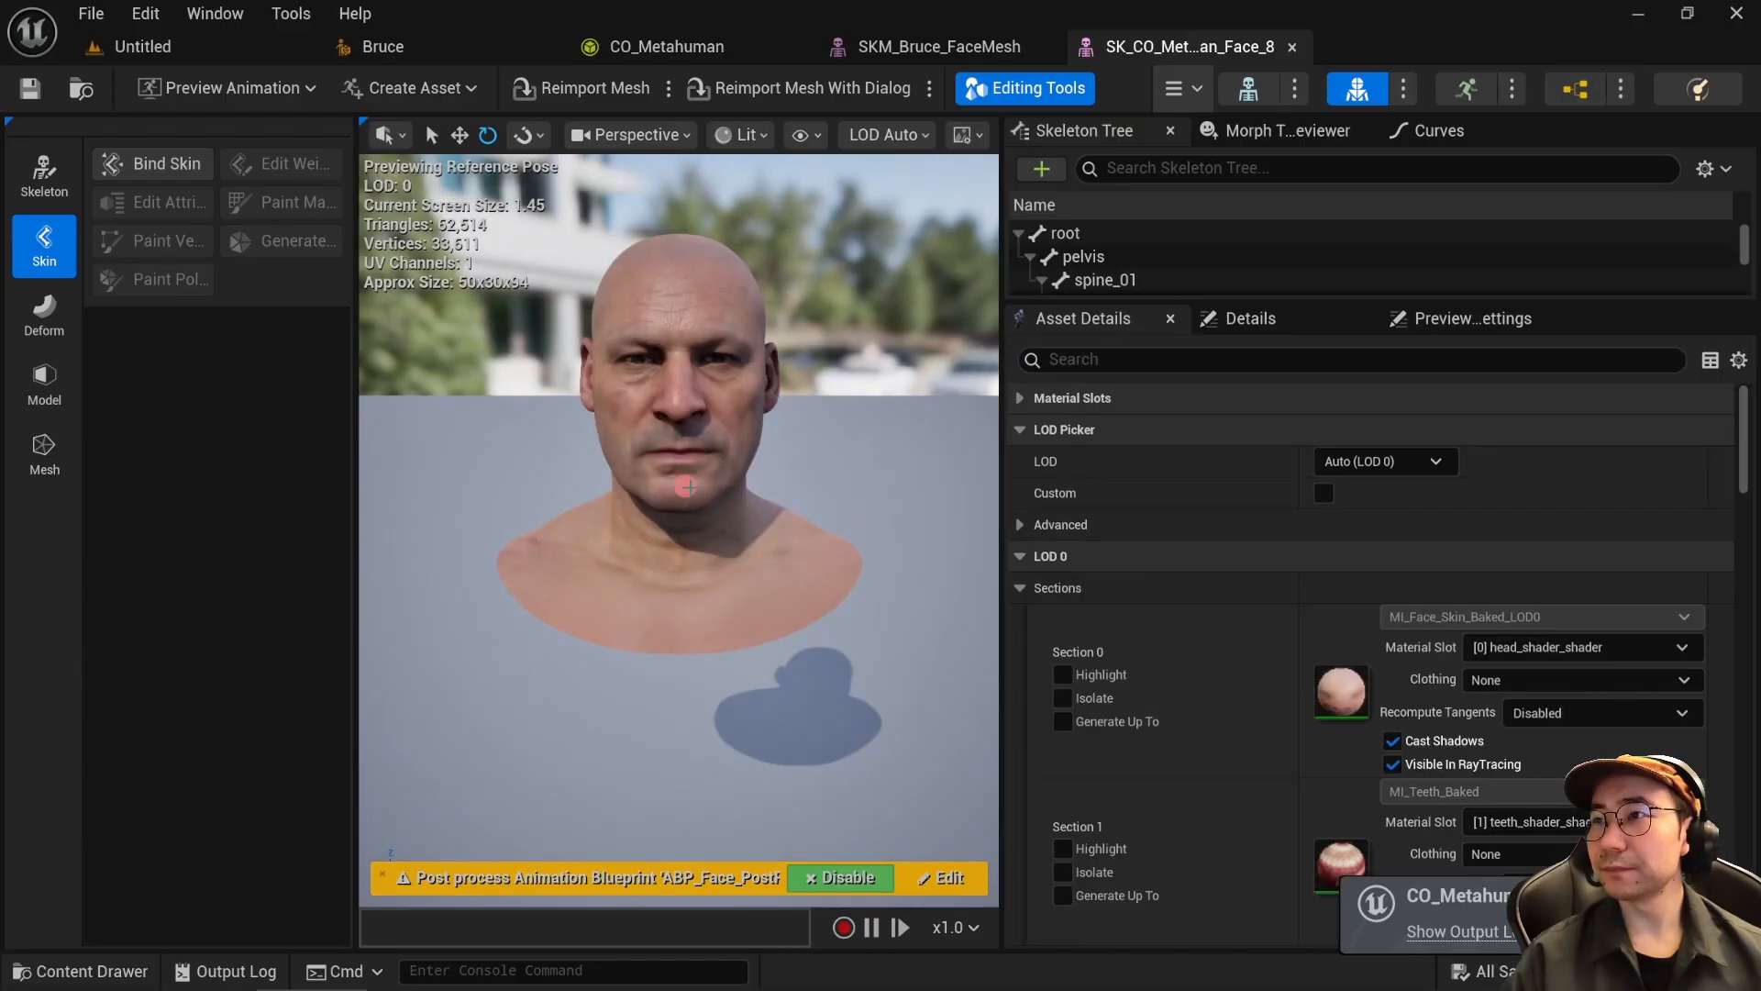
pyautogui.moveTo(685, 486); pyautogui.dragTo(674, 422, button='right')
pyautogui.press('d')
pyautogui.press('w')
pyautogui.press('a')
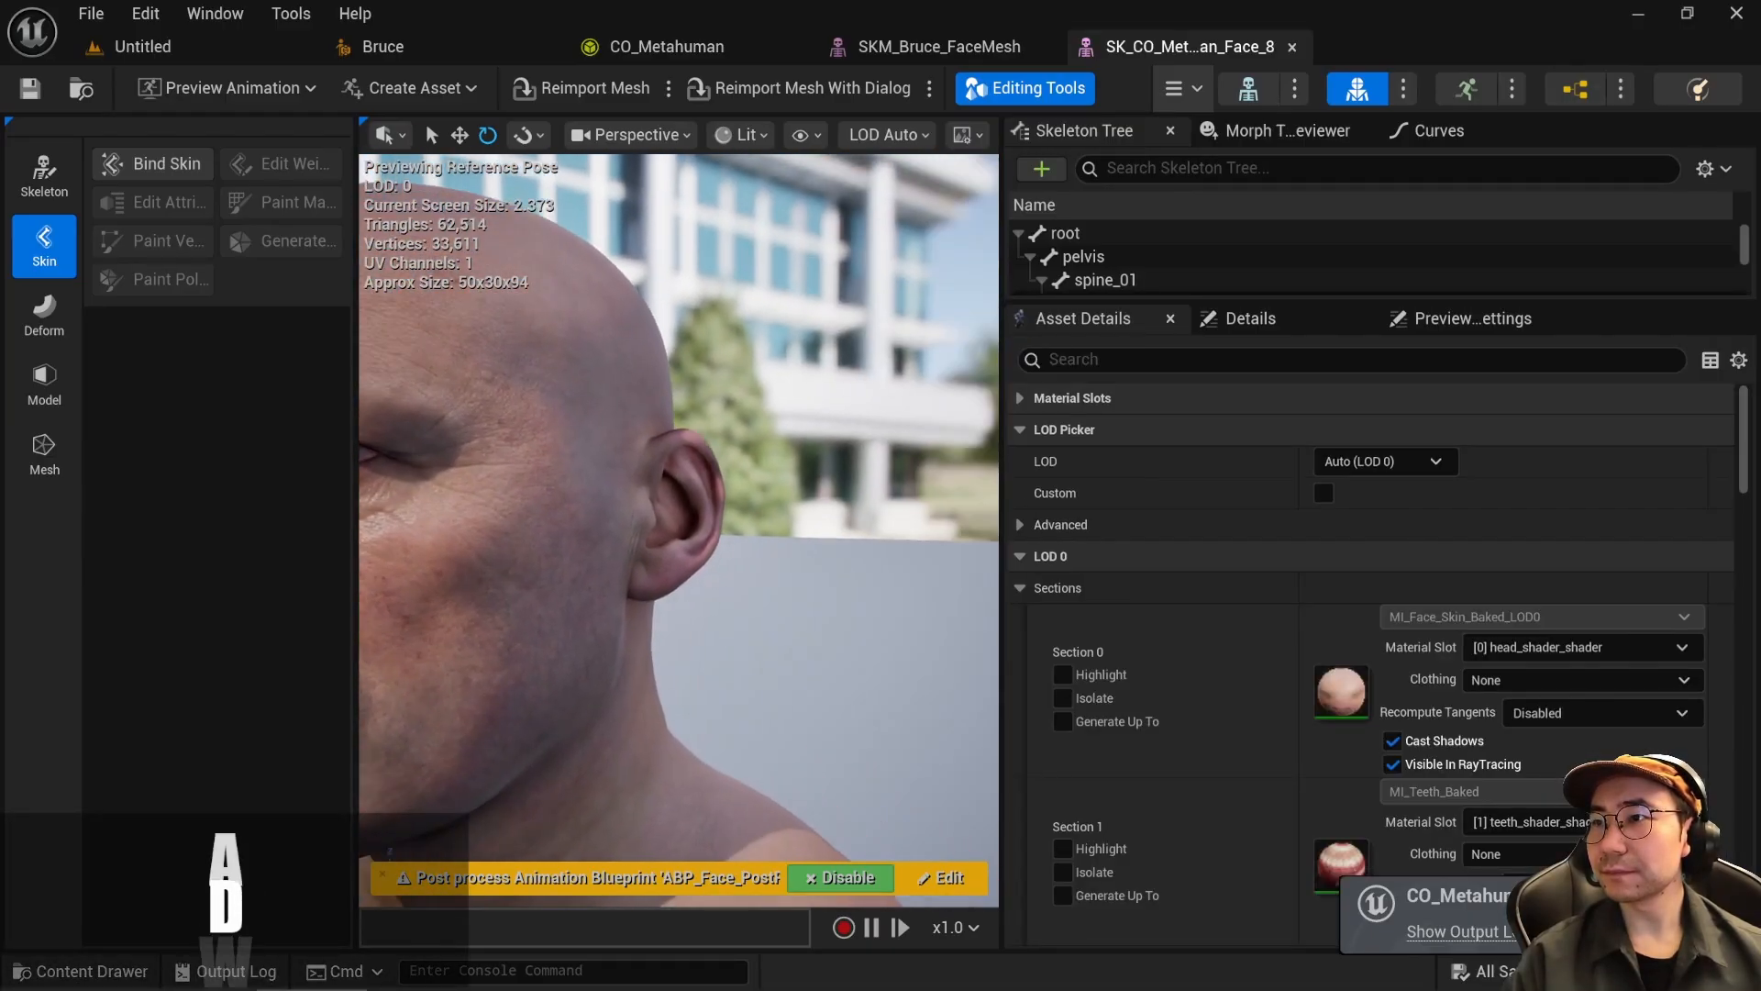
pyautogui.press('a')
pyautogui.press('a')
pyautogui.moveTo(477, 529); pyautogui.dragTo(881, 529, button='right')
pyautogui.moveTo(678, 529); pyautogui.dragTo(788, 529, button='right')
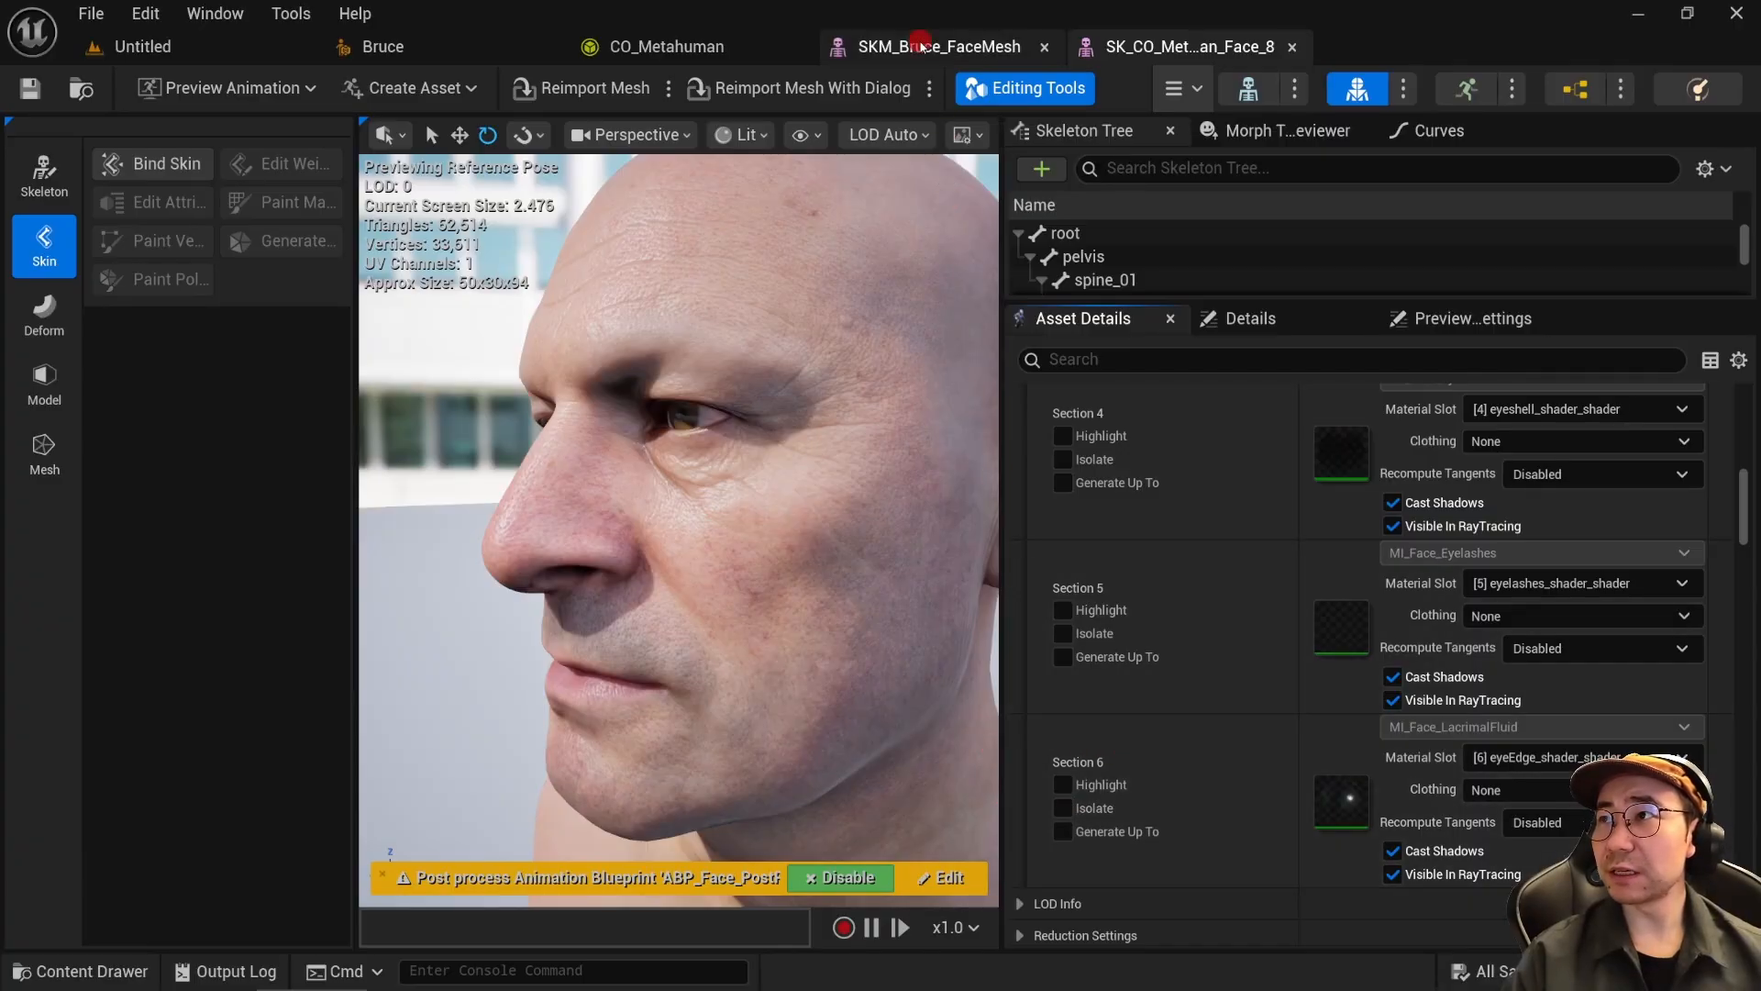
pyautogui.click(938, 46)
# Step: Return to the CO_Metahuman graph and hide all unconnected pins of the MI_Face_Eyelashes mesh section node
pyautogui.click(642, 46)
pyautogui.click(403, 405)
pyautogui.scroll(5, 237, 688)
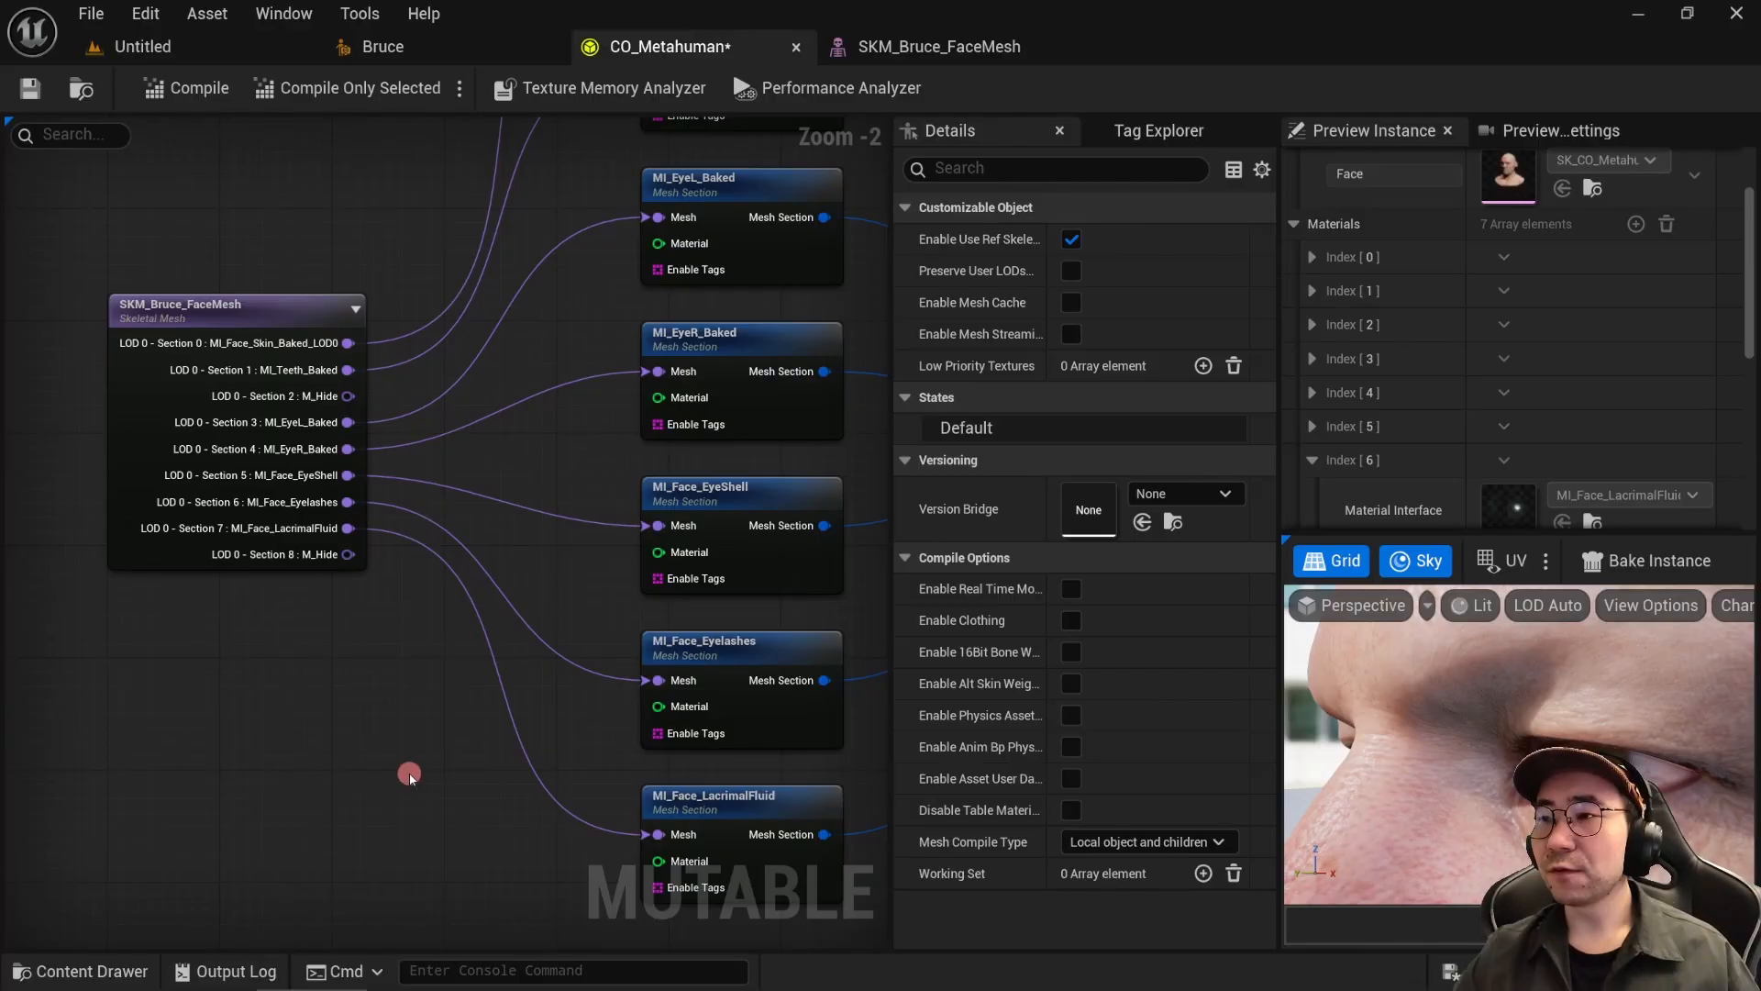
pyautogui.click(798, 653)
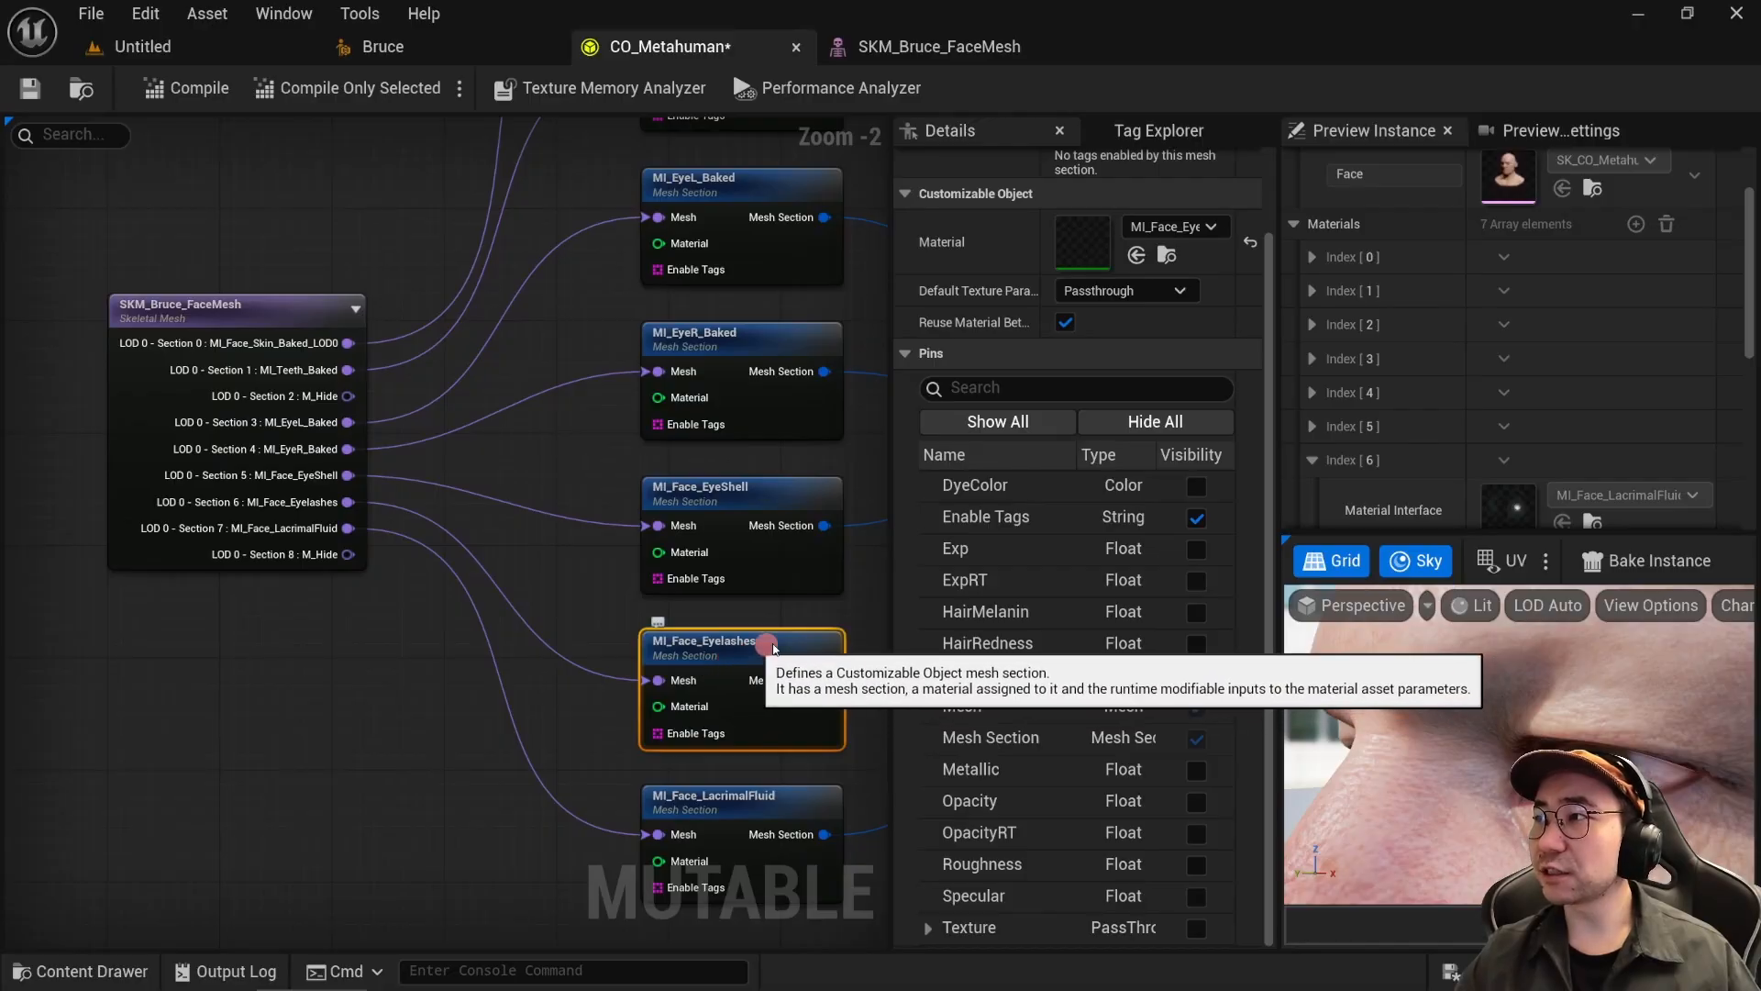
pyautogui.click(1213, 427)
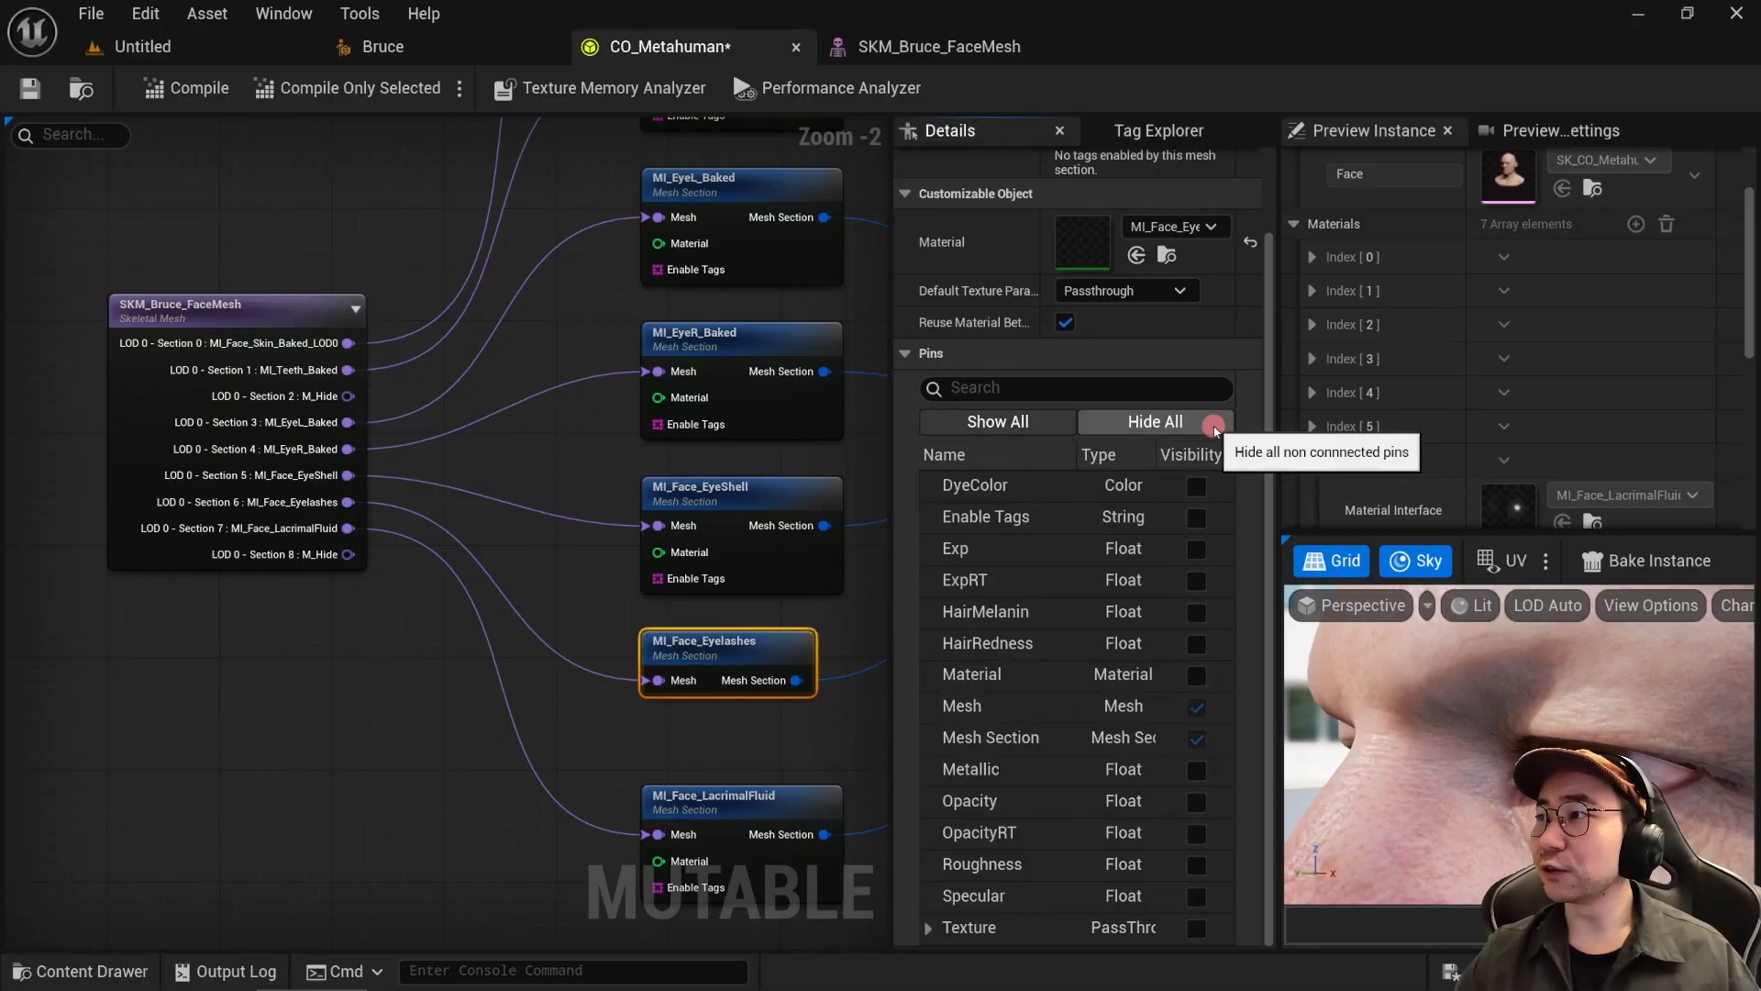
# Step: Show the Opacity and HairMelanin pins on the MI_Face_Eyelashes mesh section node and reload its material instance from disk
pyautogui.click(1194, 802)
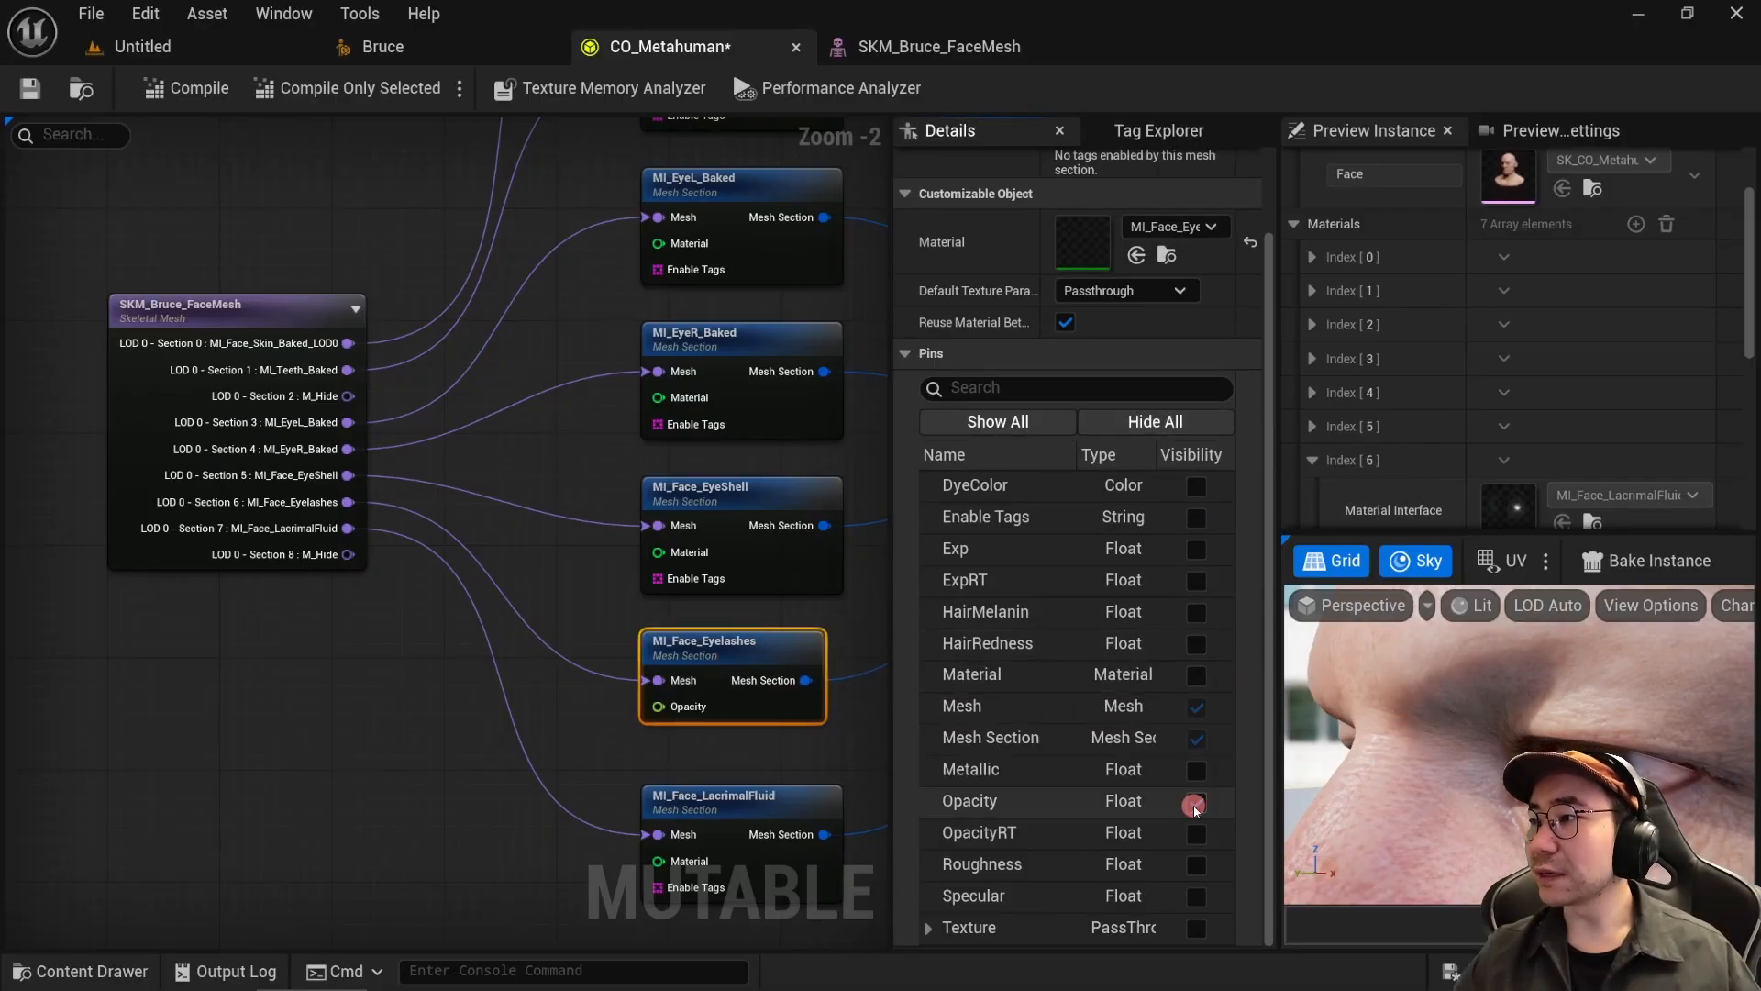
pyautogui.click(1195, 612)
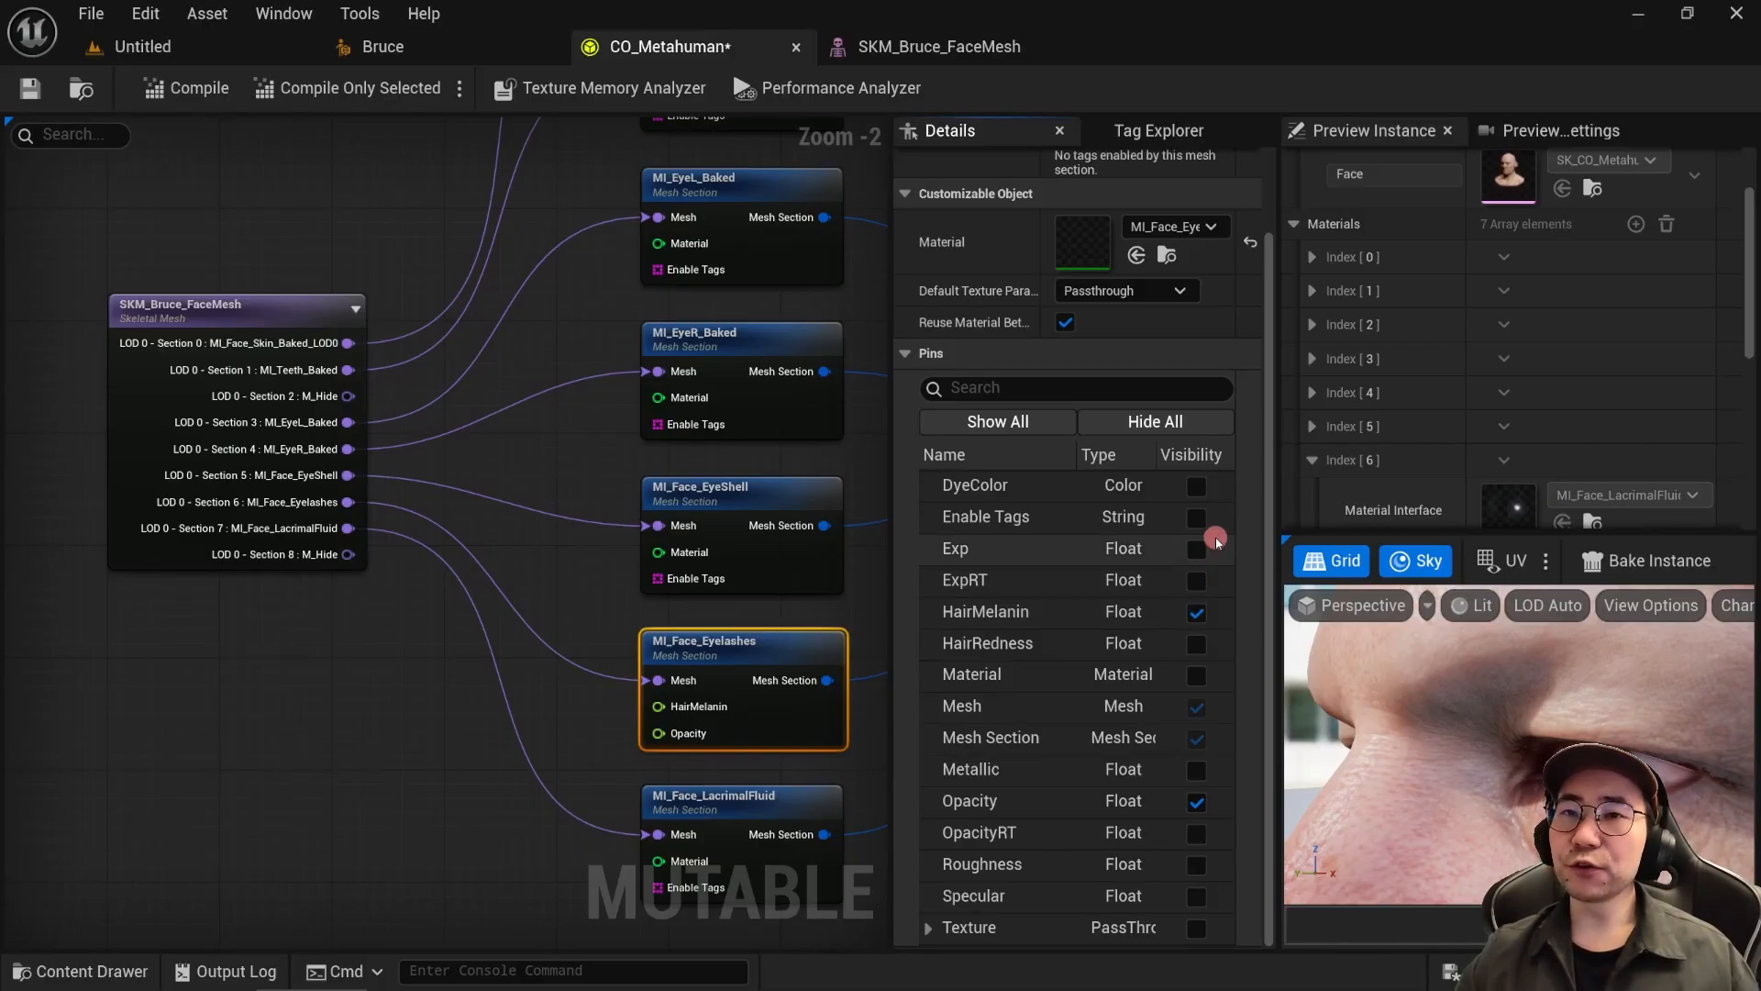
pyautogui.doubleClick(1085, 240)
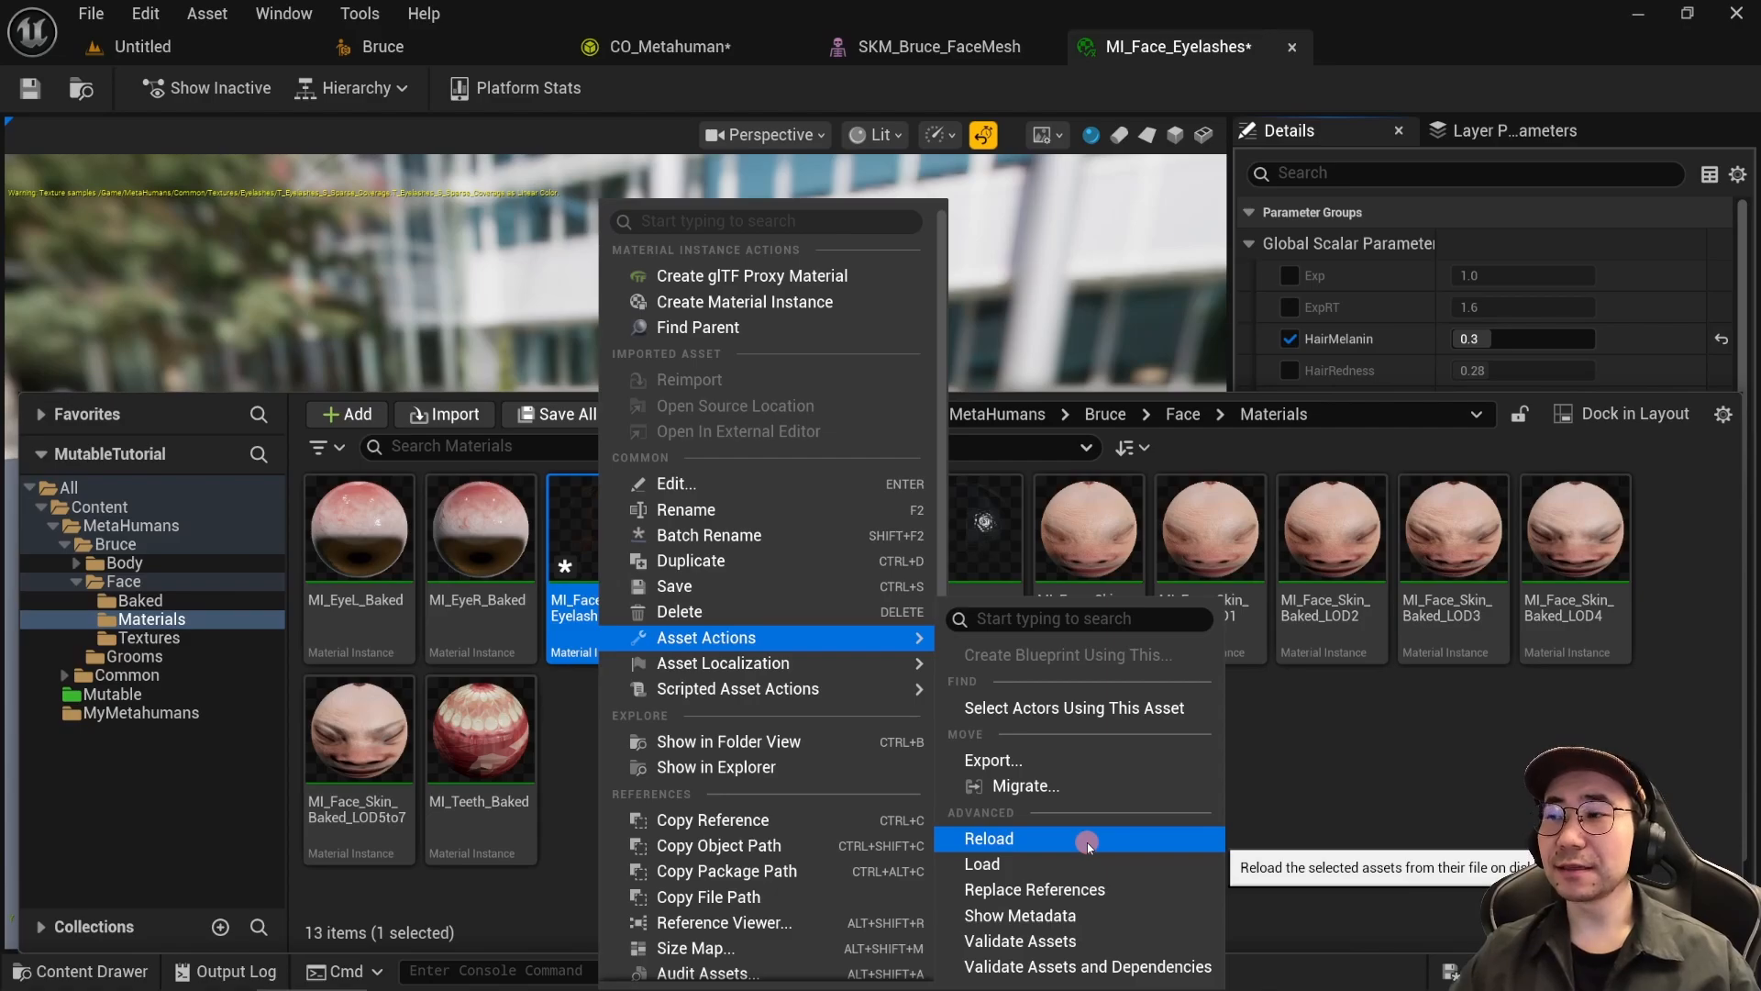
pyautogui.click(1087, 842)
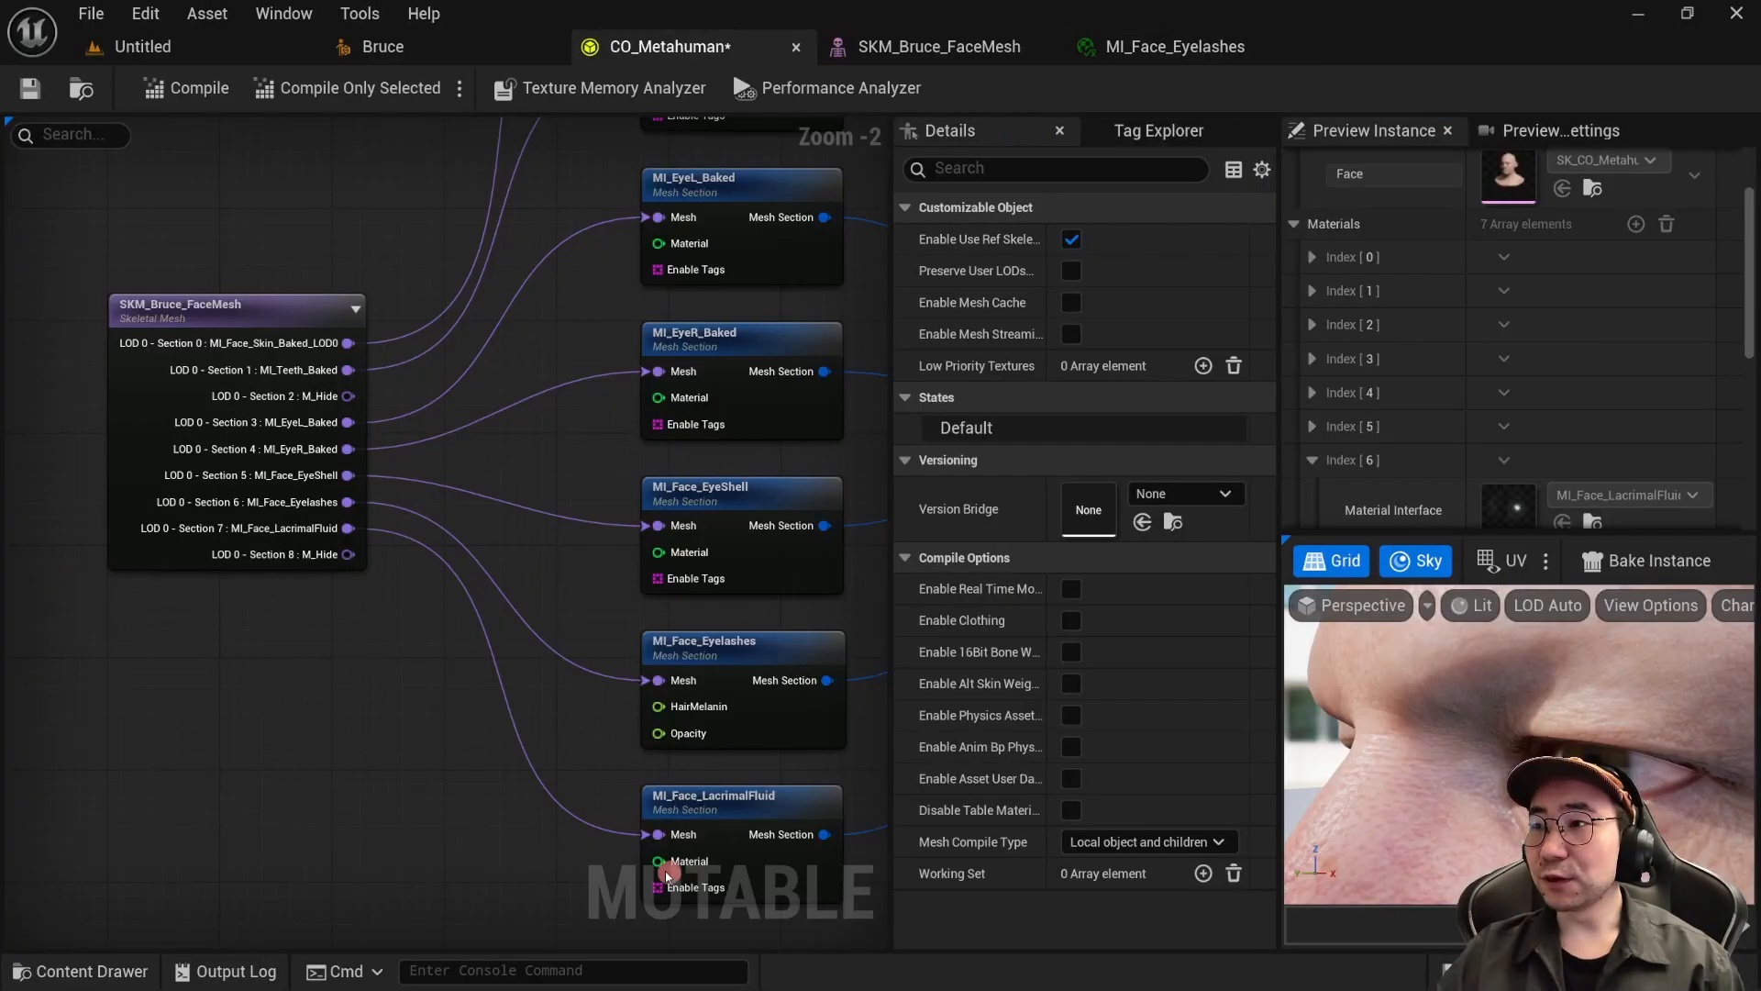
# Step: Feed the HairMelanin and Opacity pins of the MI_Face_Eyelashes node with separate Float Constant nodes and align the constants vertically
pyautogui.click(810, 662)
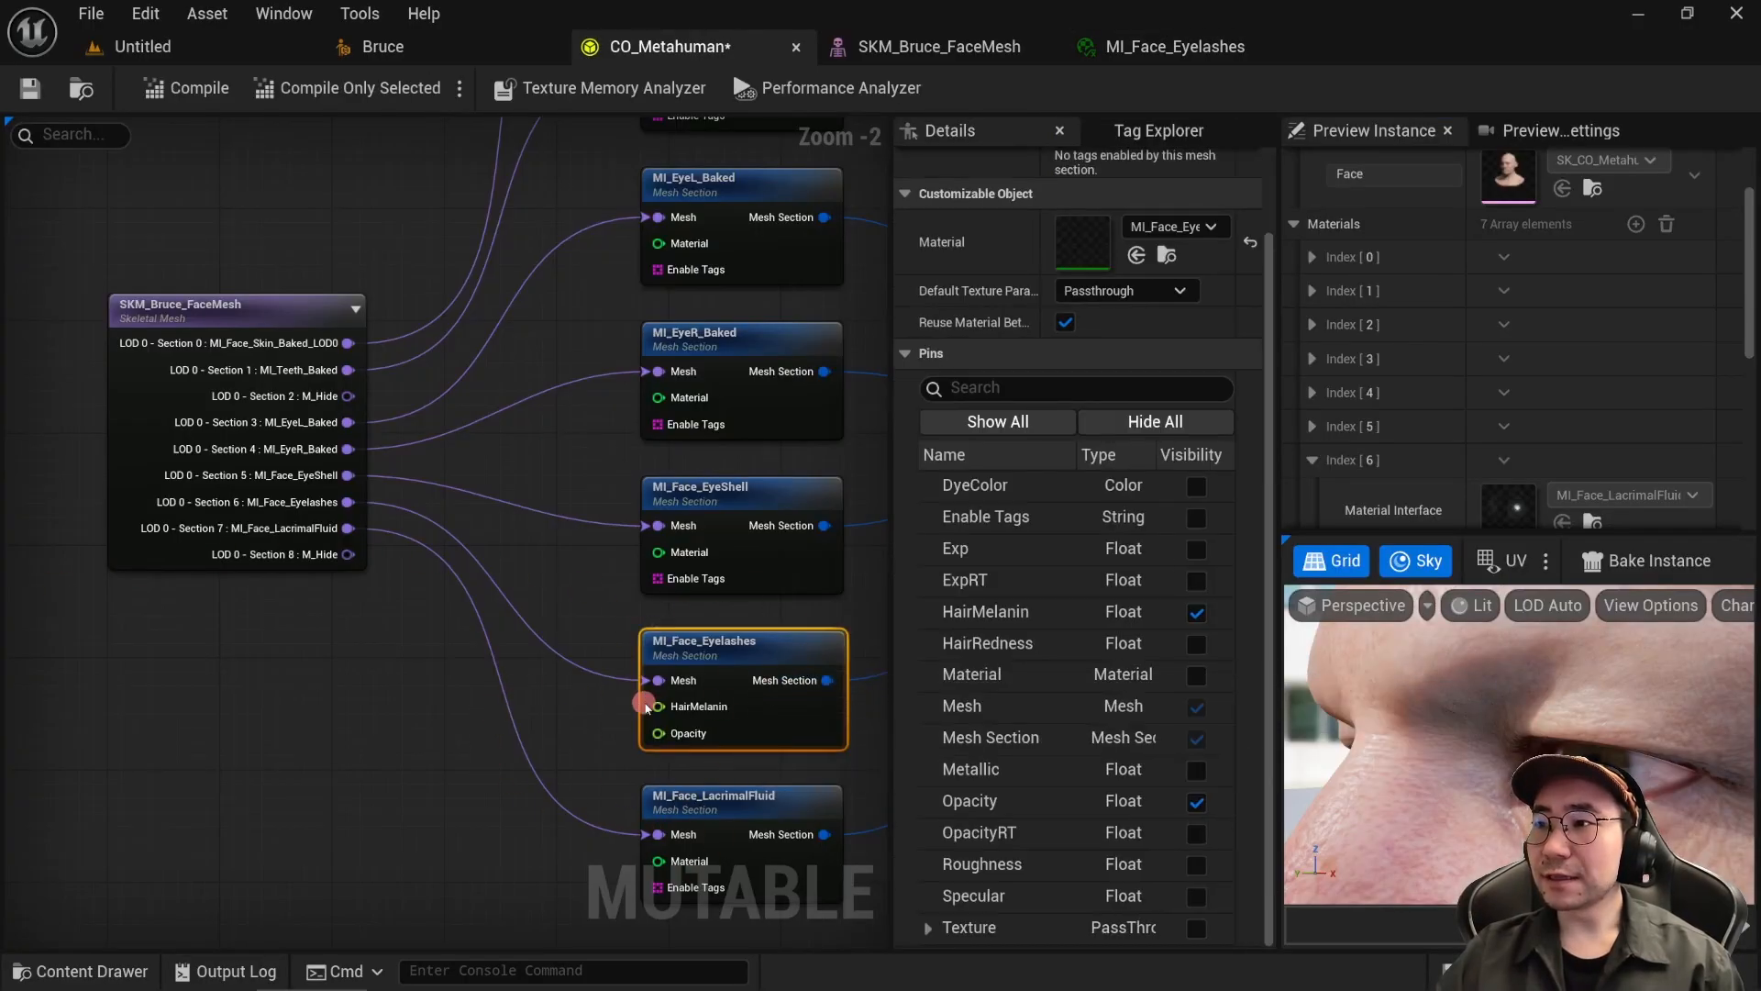
pyautogui.moveTo(670, 711); pyautogui.dragTo(454, 631)
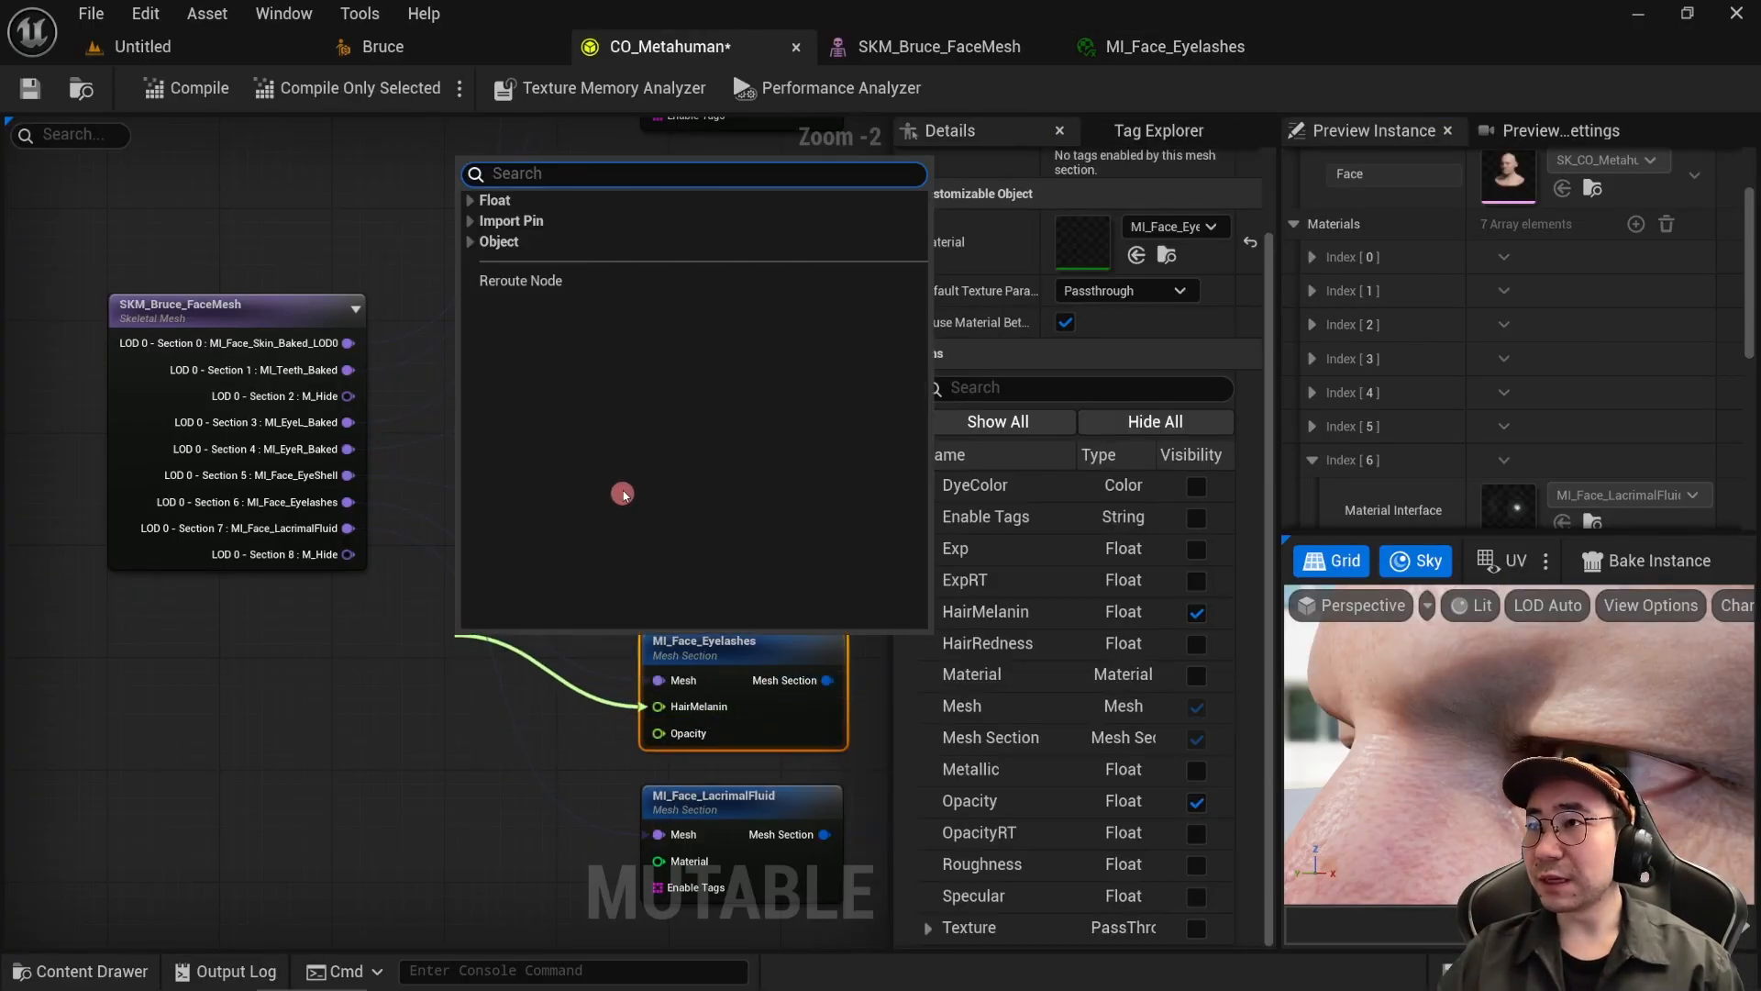
pyautogui.click(473, 200)
pyautogui.click(575, 283)
pyautogui.moveTo(659, 732); pyautogui.dragTo(462, 761)
pyautogui.click(479, 325)
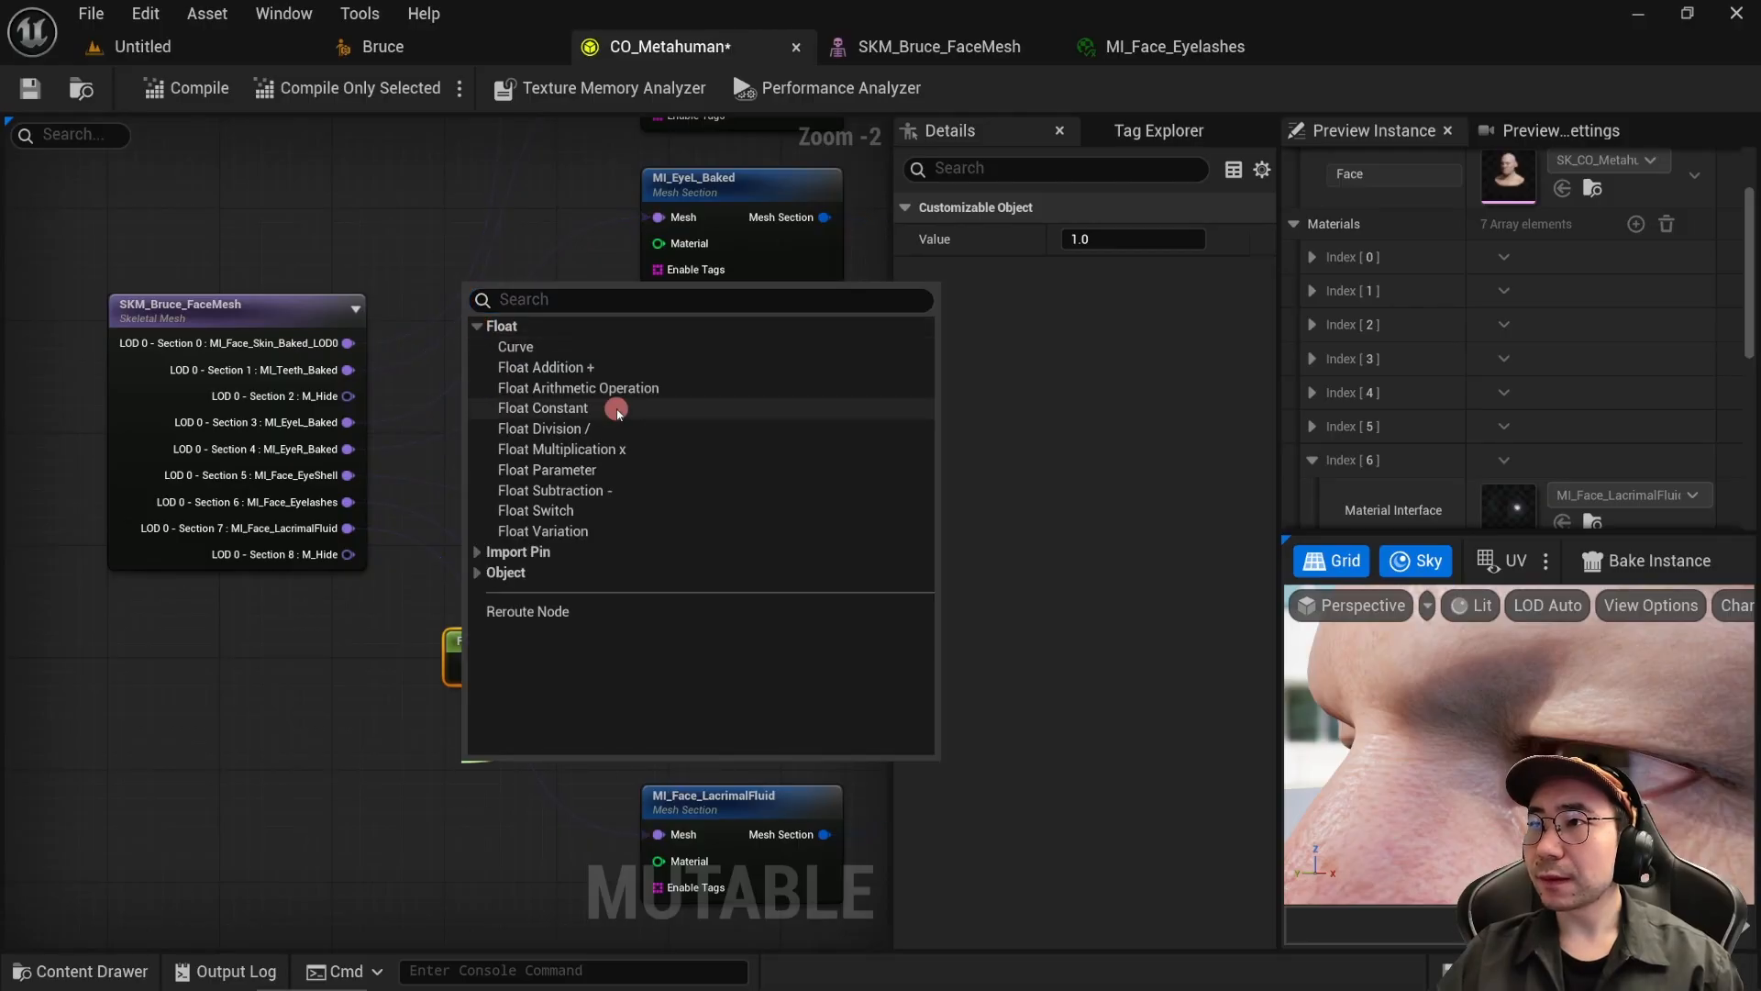
pyautogui.click(617, 409)
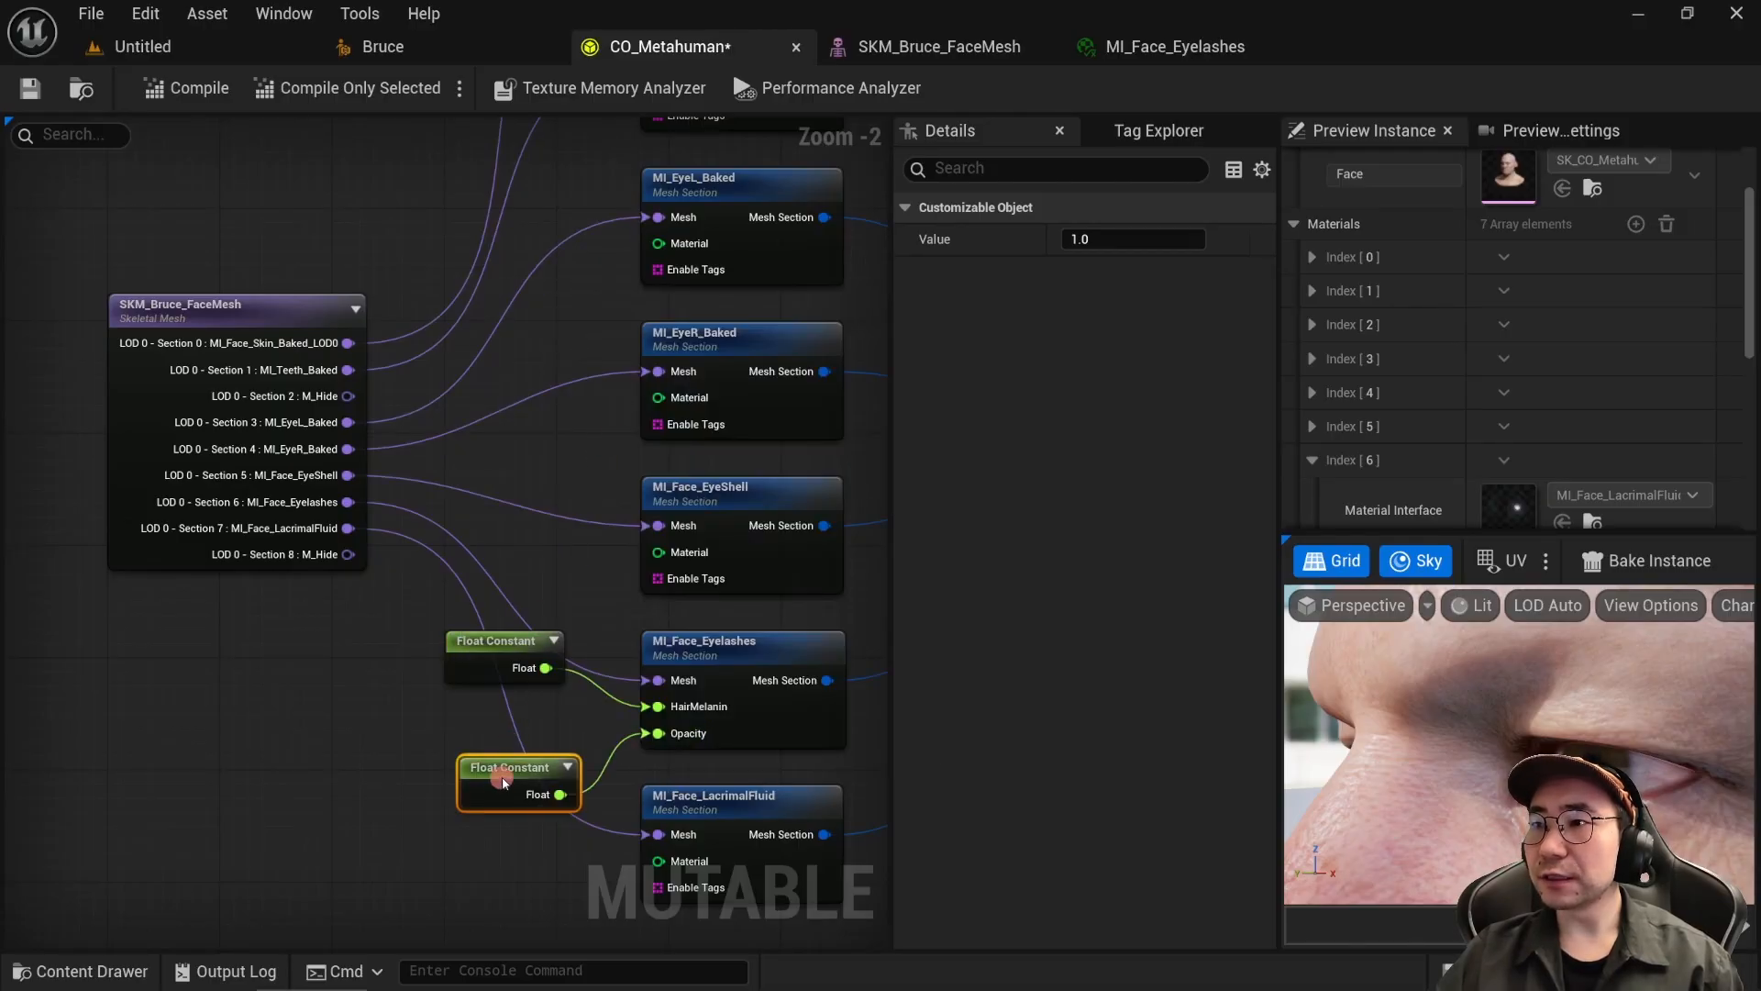
pyautogui.moveTo(502, 777); pyautogui.dragTo(498, 755)
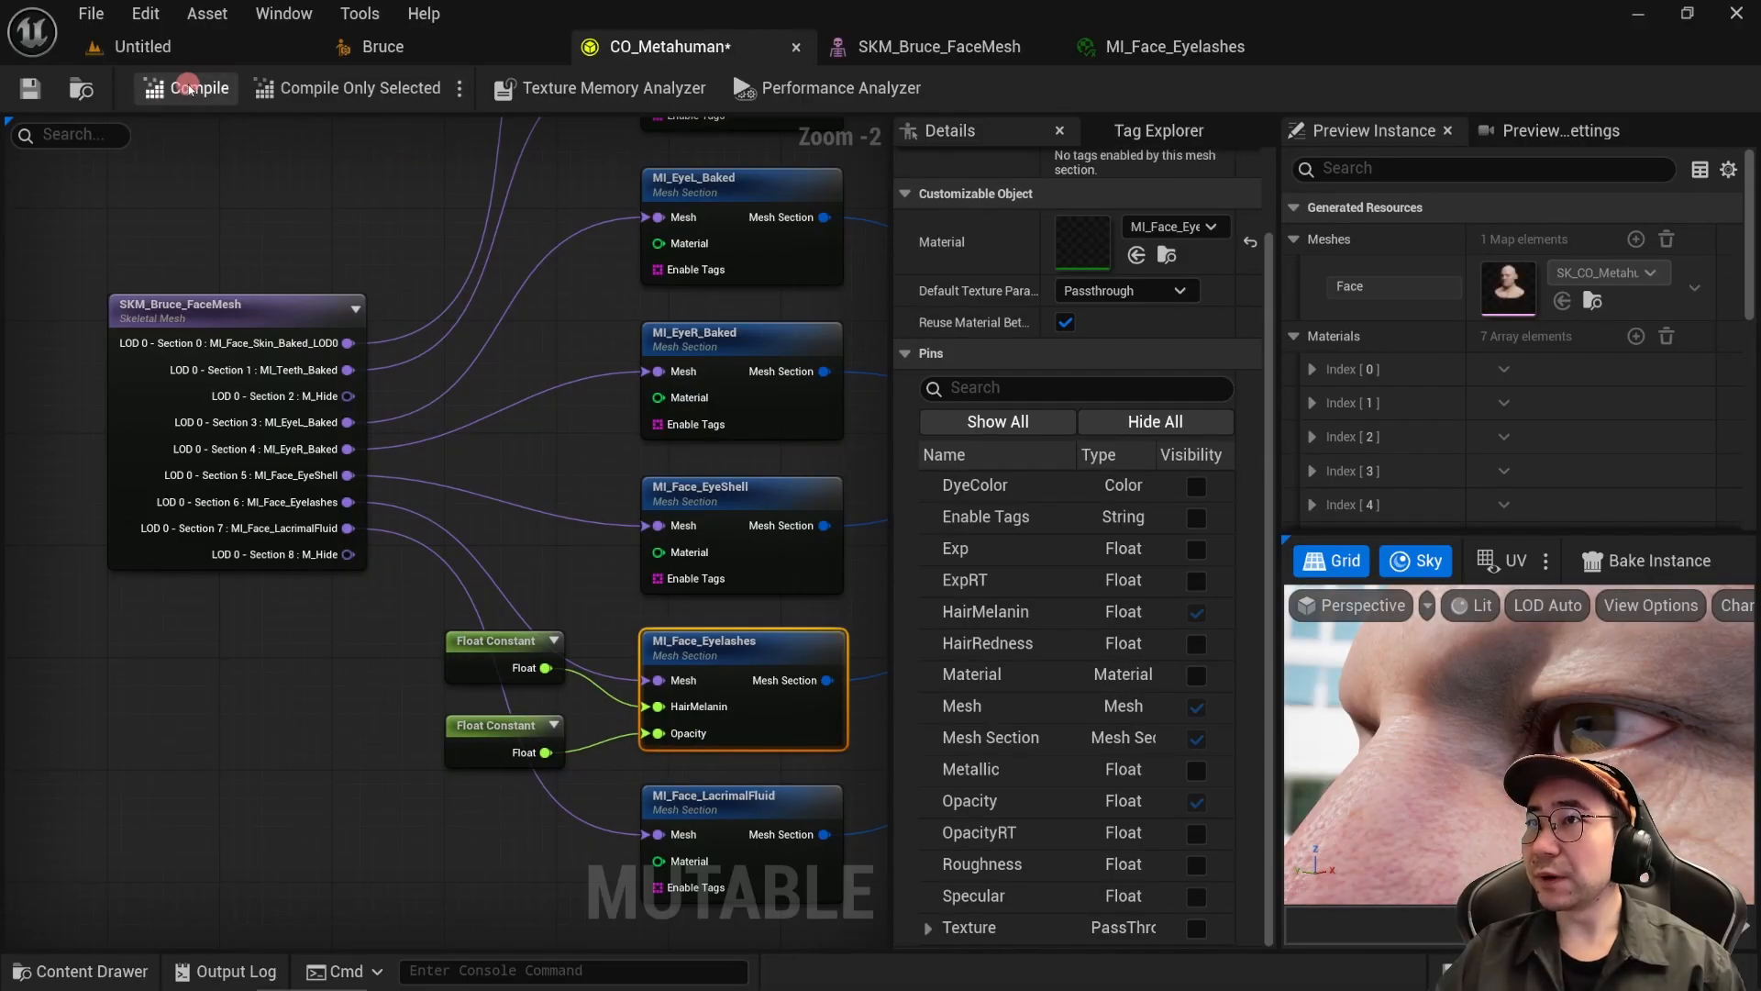
# Step: Compile CO_Metahuman, check the eyelashes and preview LOD options, and open the generated Face mesh
pyautogui.click(188, 88)
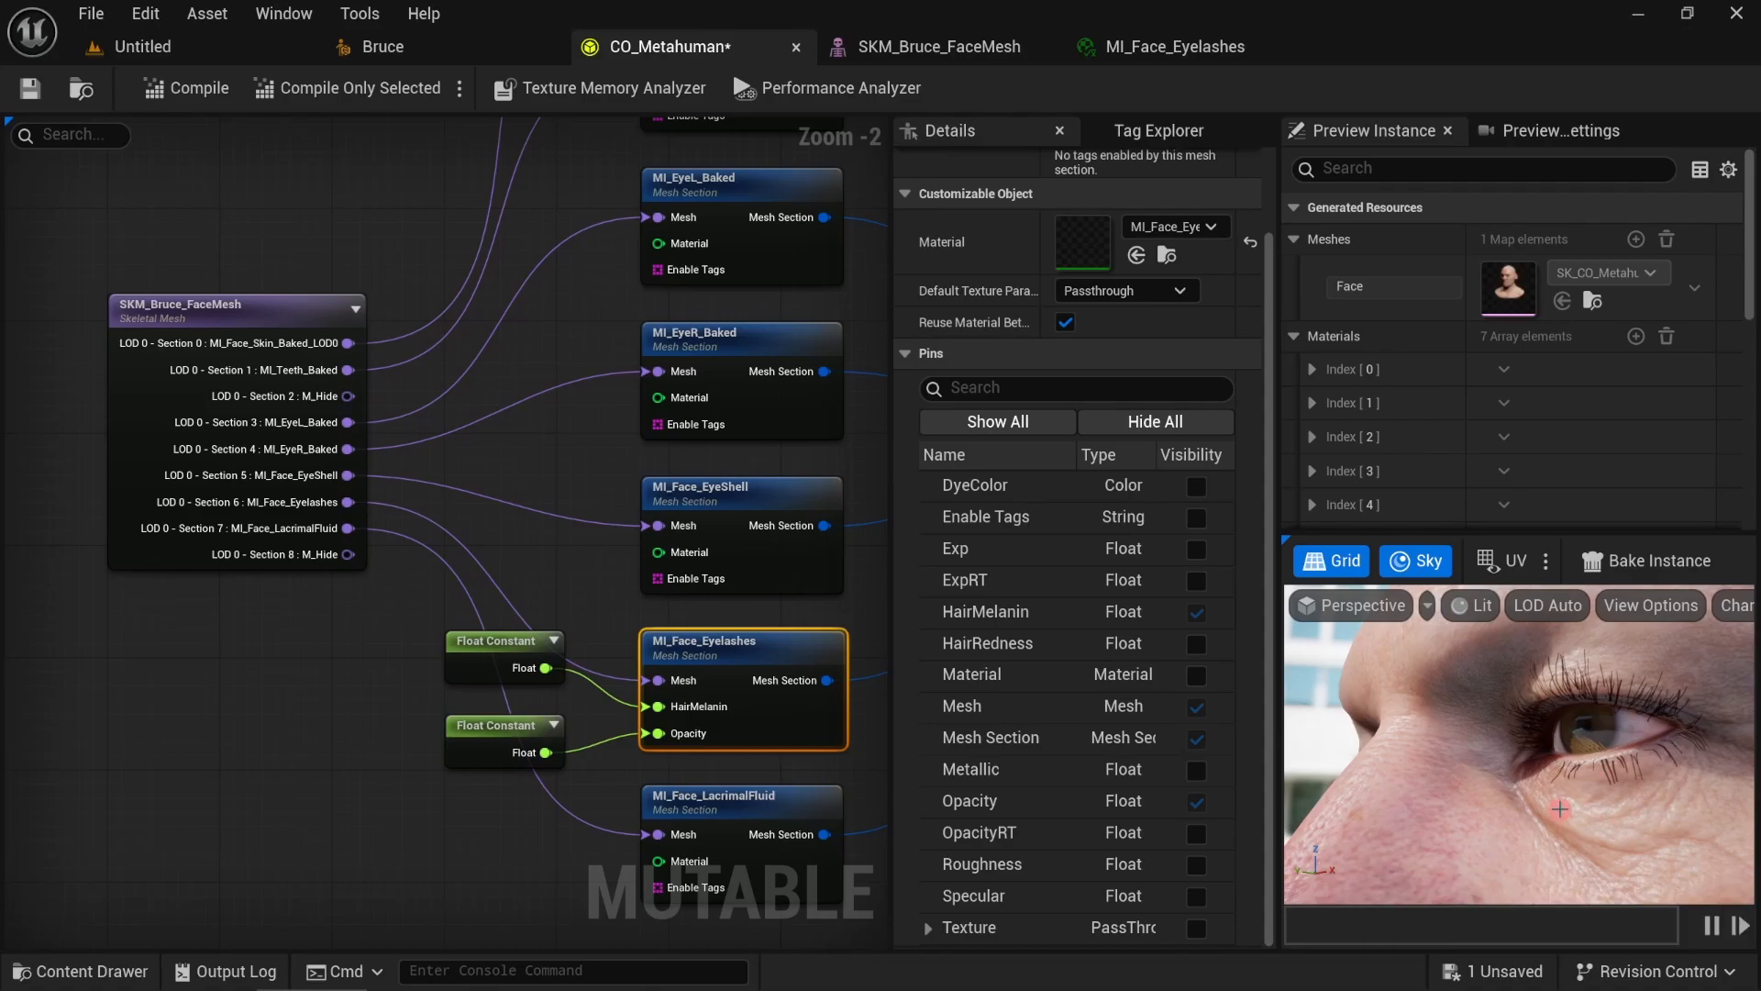
pyautogui.click(1547, 604)
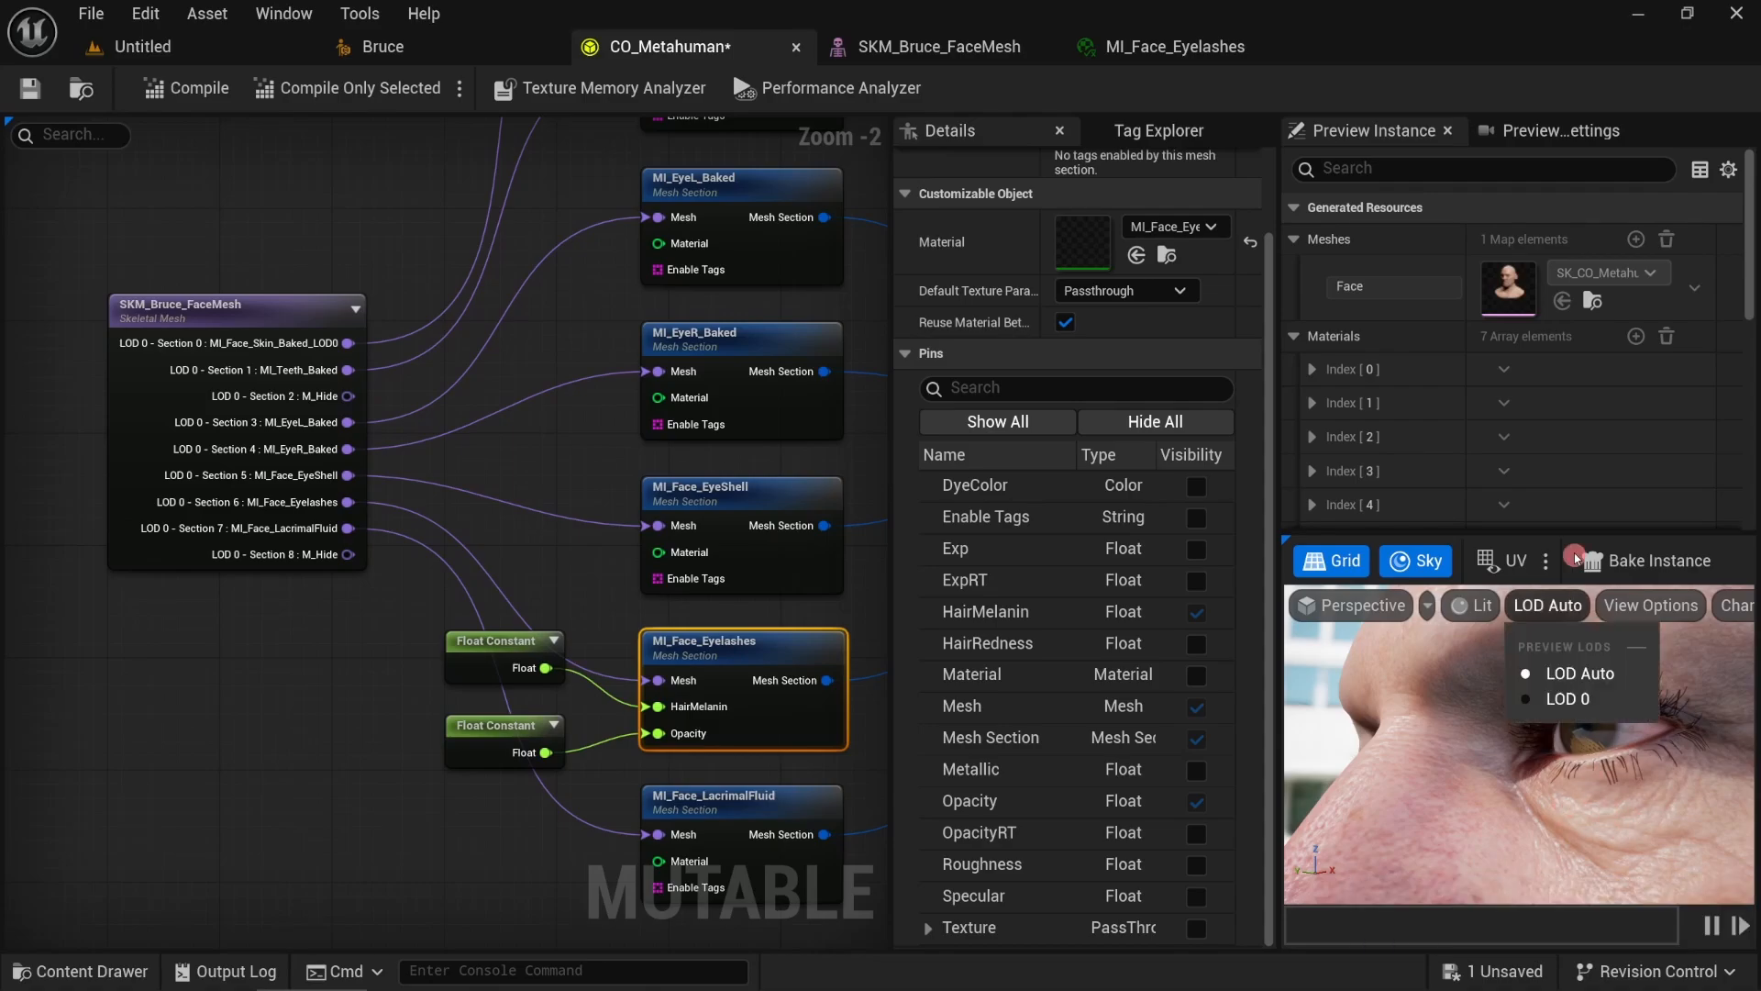
pyautogui.click(1507, 295)
pyautogui.doubleClick(1507, 296)
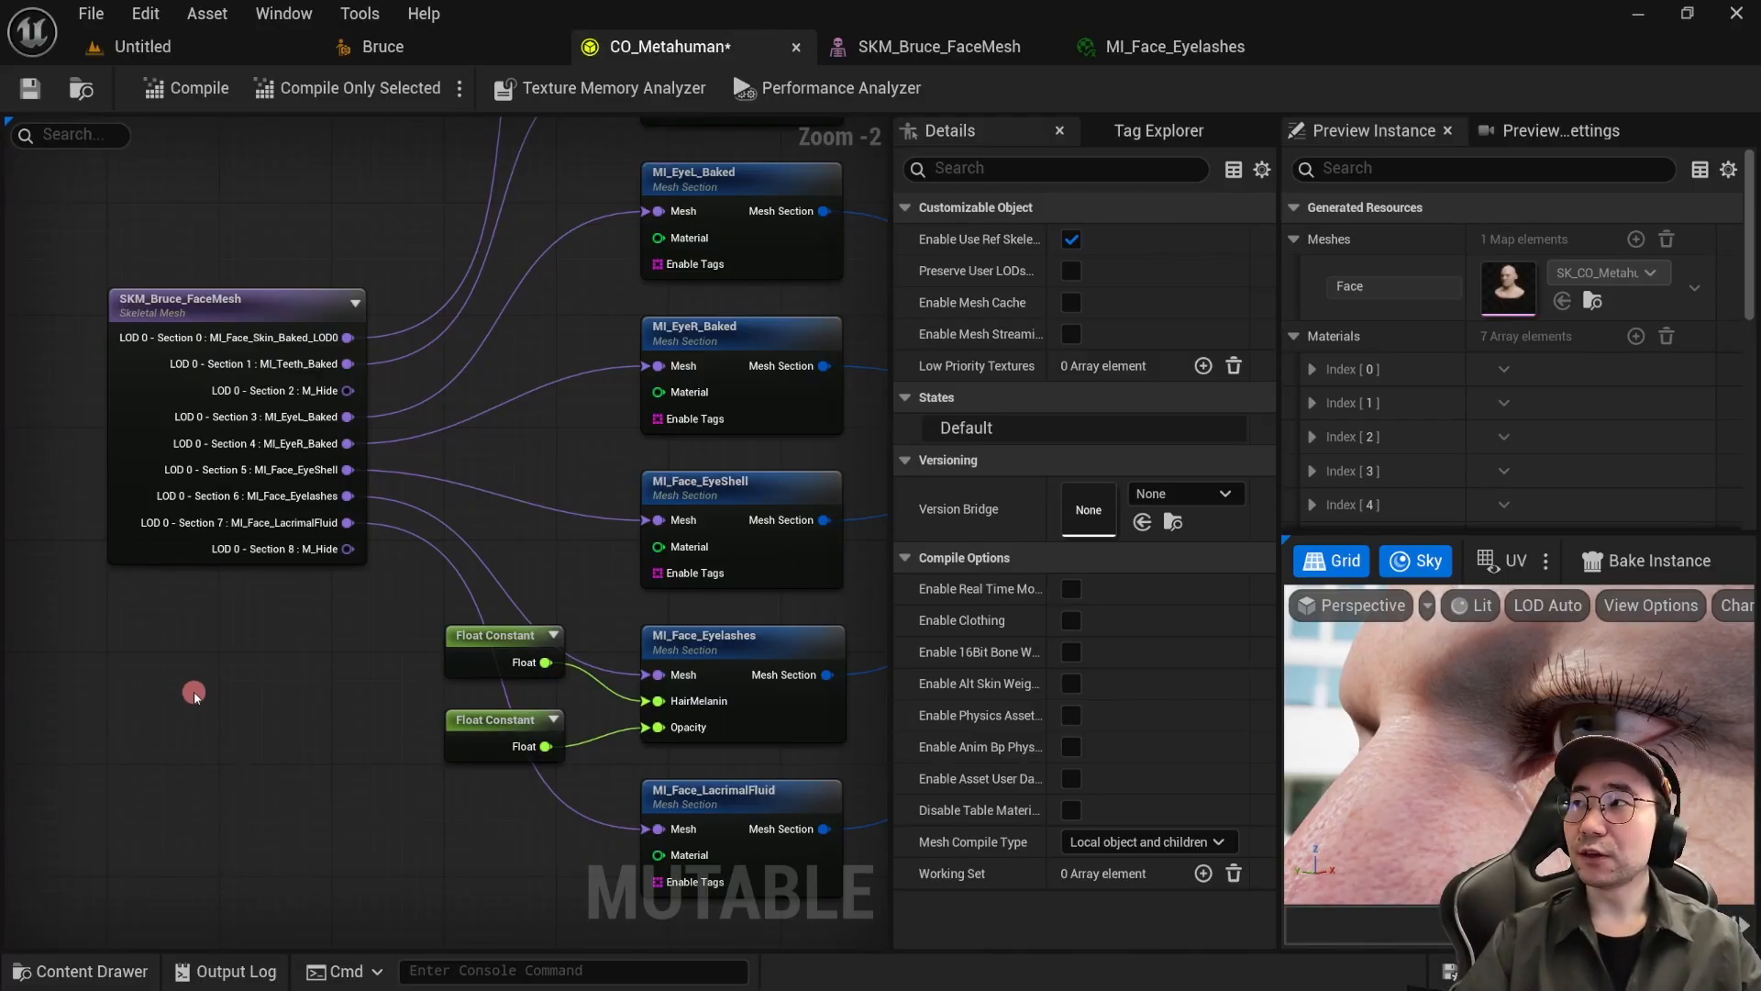
# Step: Assign AS_MetaHuman_ARKit_Mapping as the preview animation and play it
pyautogui.click(1533, 132)
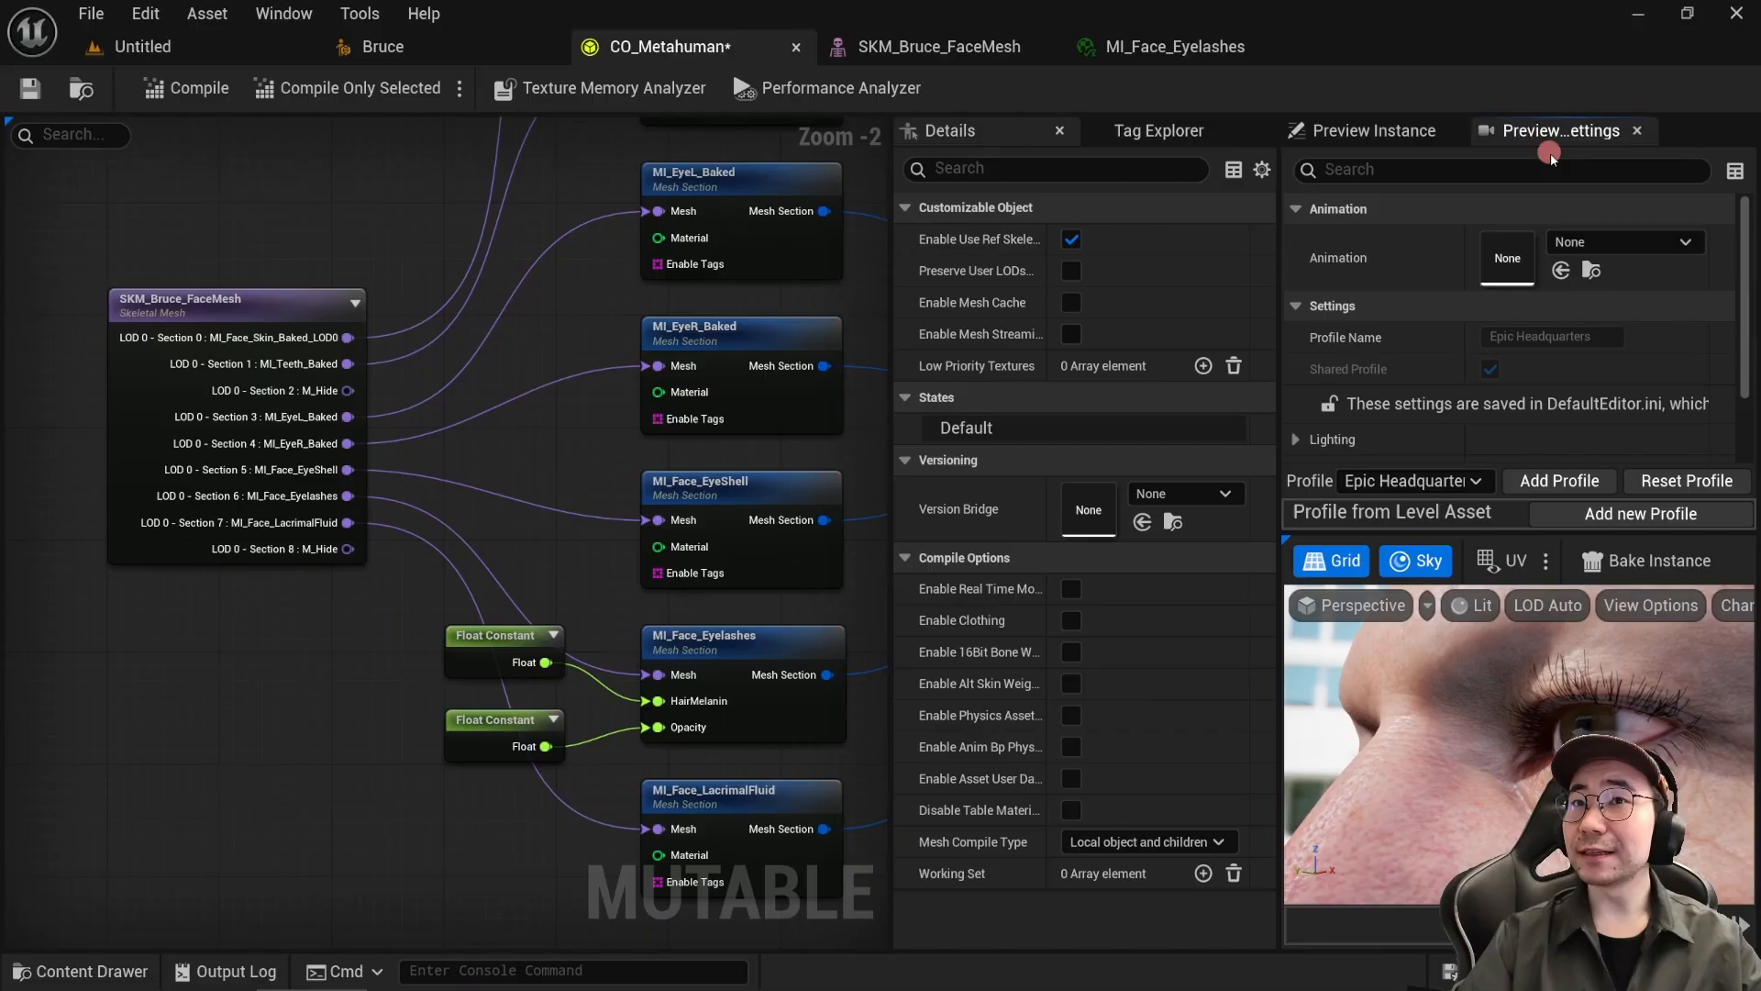
pyautogui.click(1684, 242)
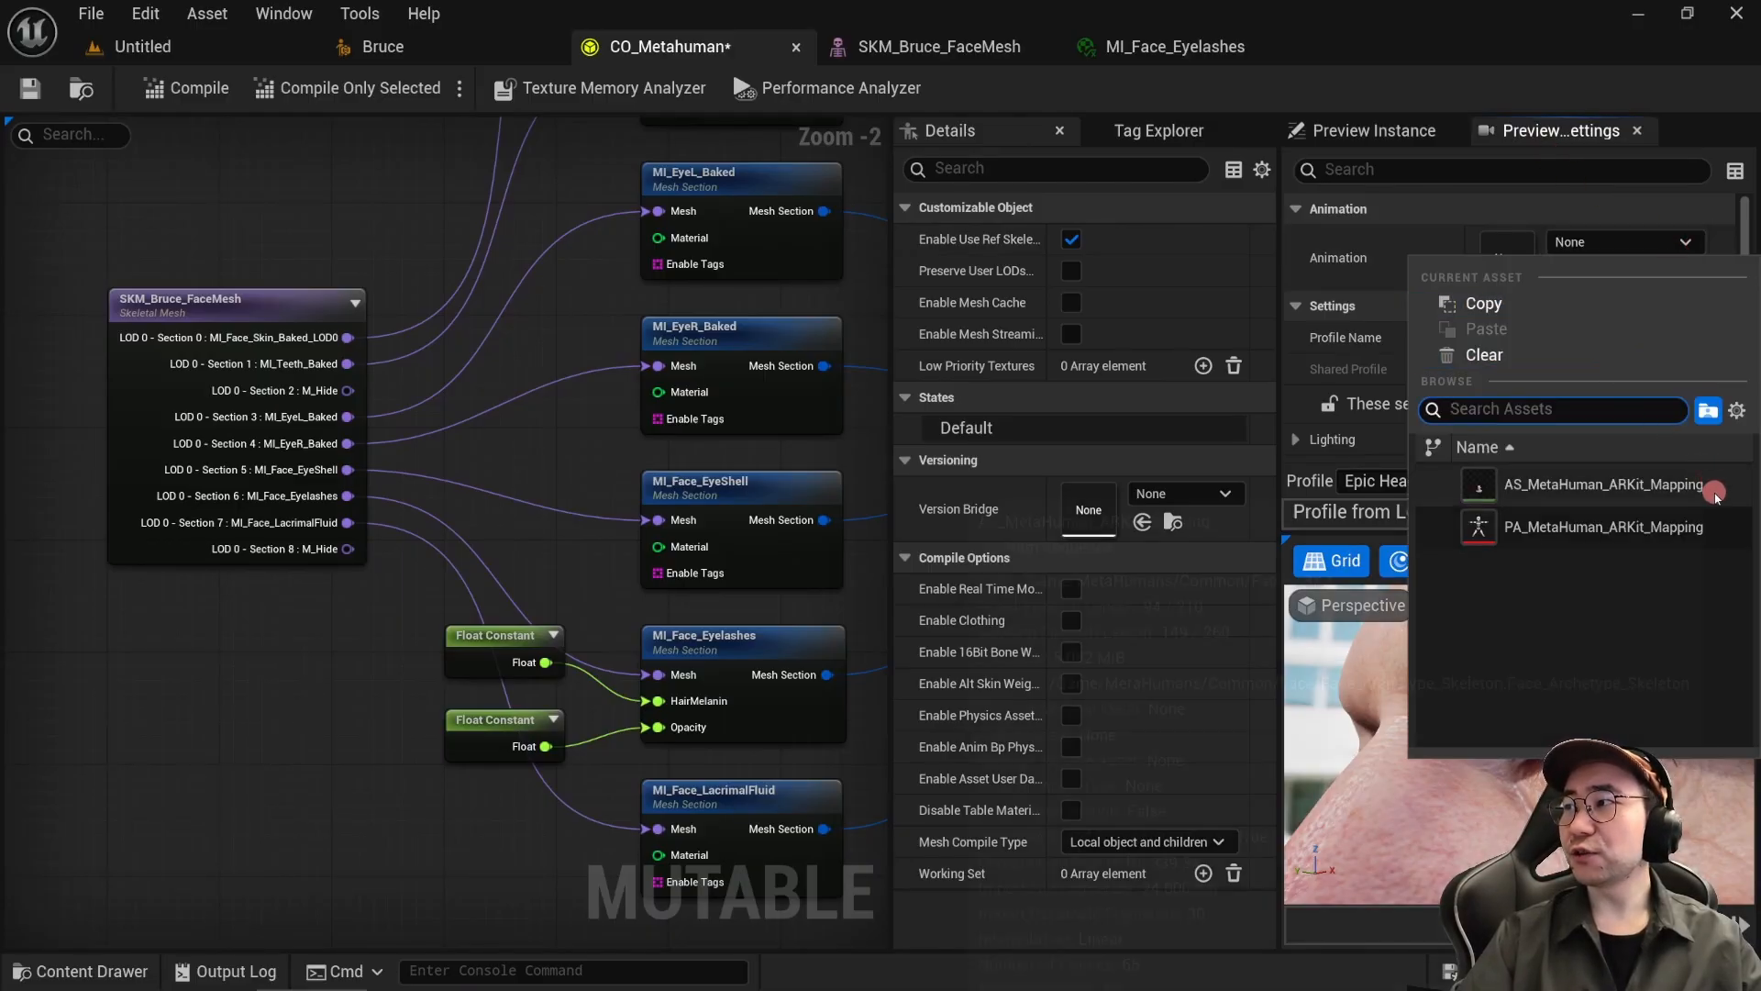
pyautogui.moveTo(1724, 489)
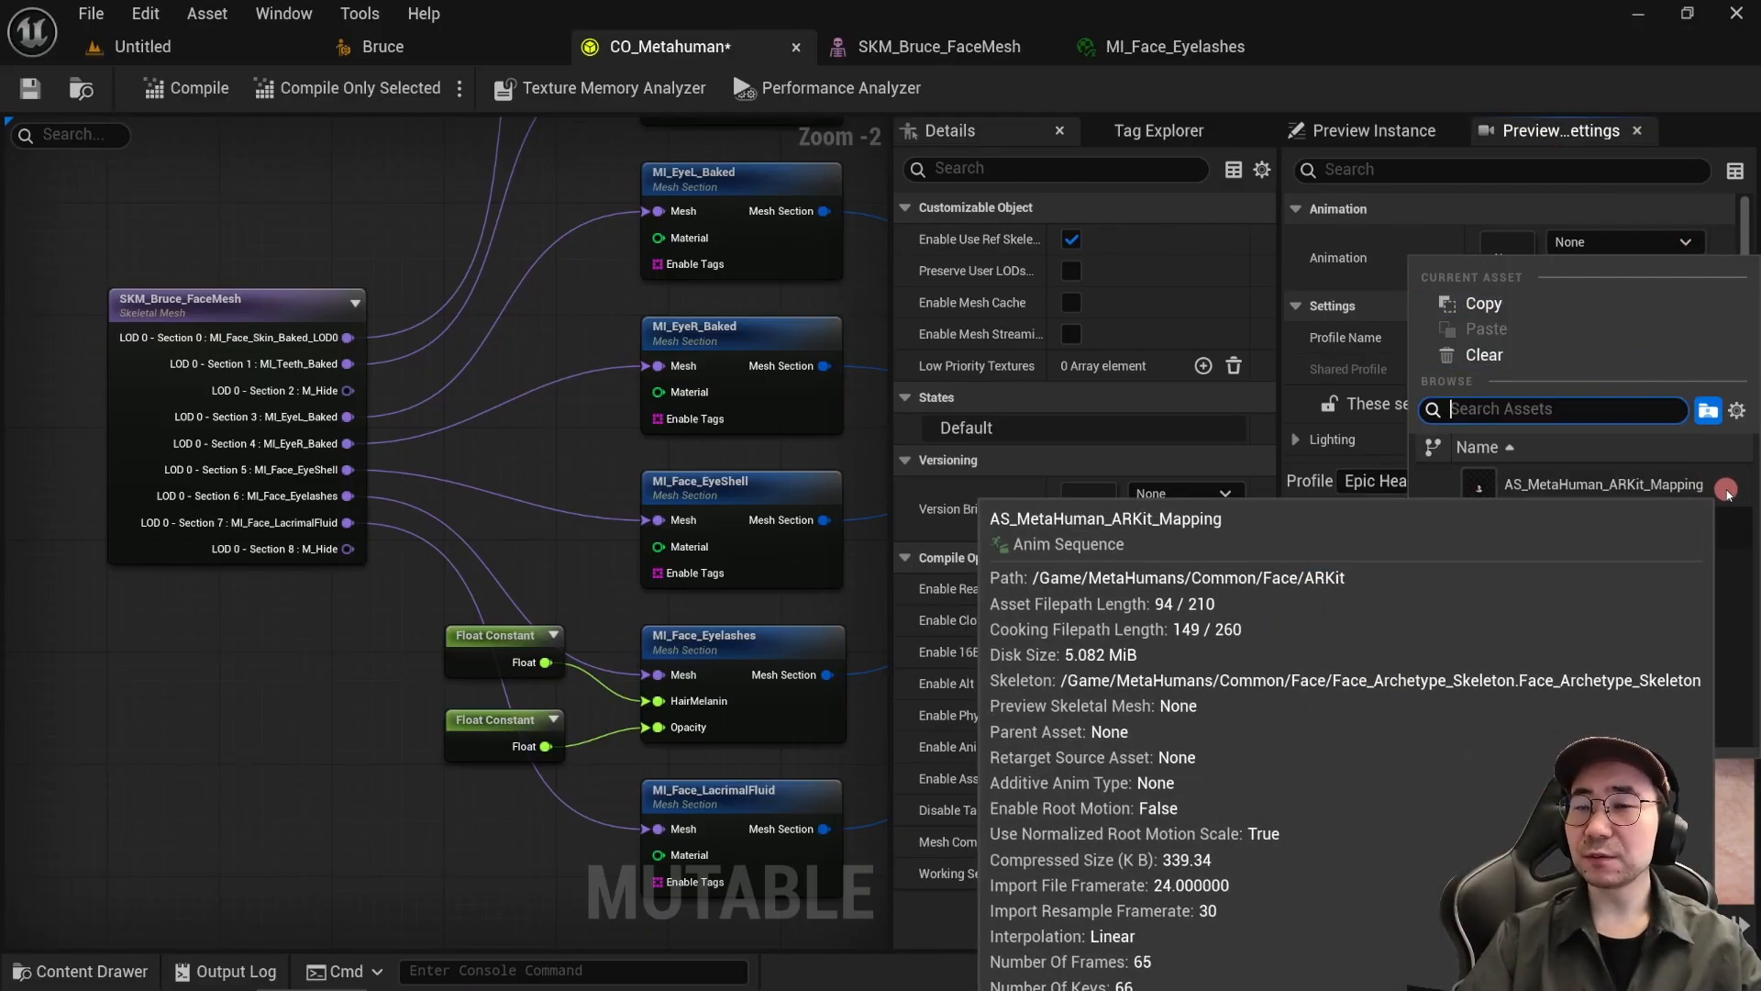
pyautogui.click(1724, 490)
pyautogui.click(1655, 924)
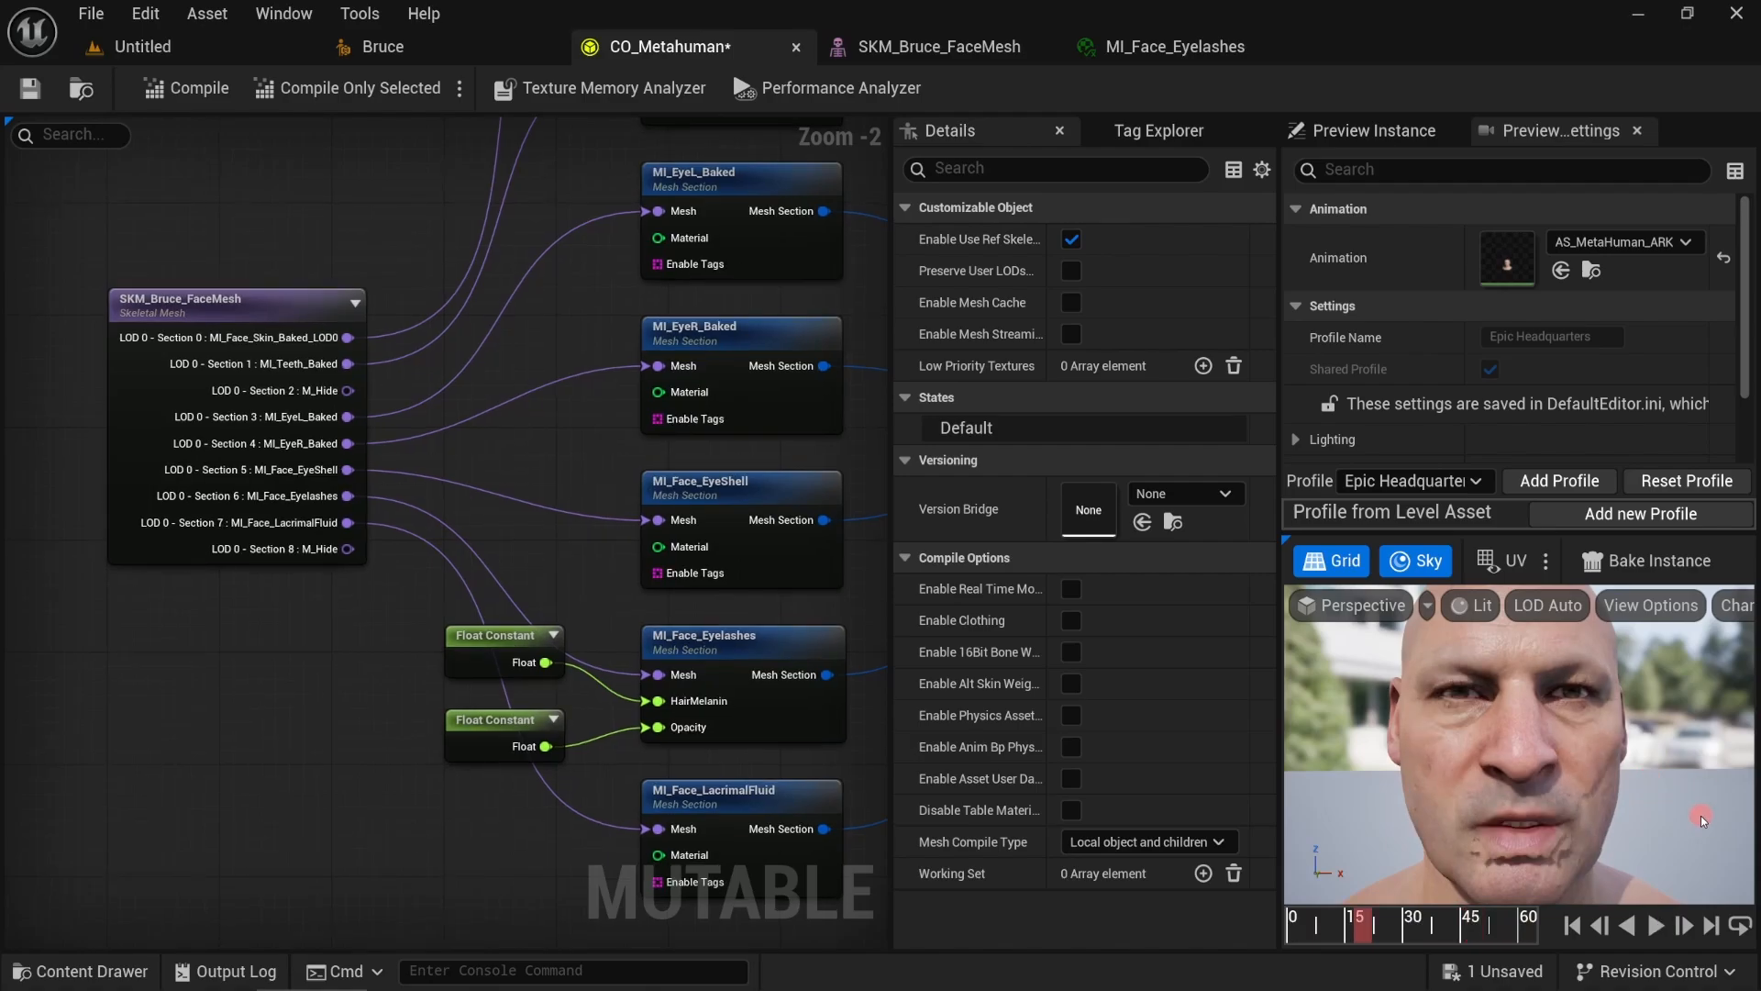
# Step: Examine the animated face in the preview up close, especially the mouth, lips and surrounding skin, for deformation artifacts
pyautogui.moveTo(862, 527); pyautogui.dragTo(89, 538, button='right')
pyautogui.click(428, 374)
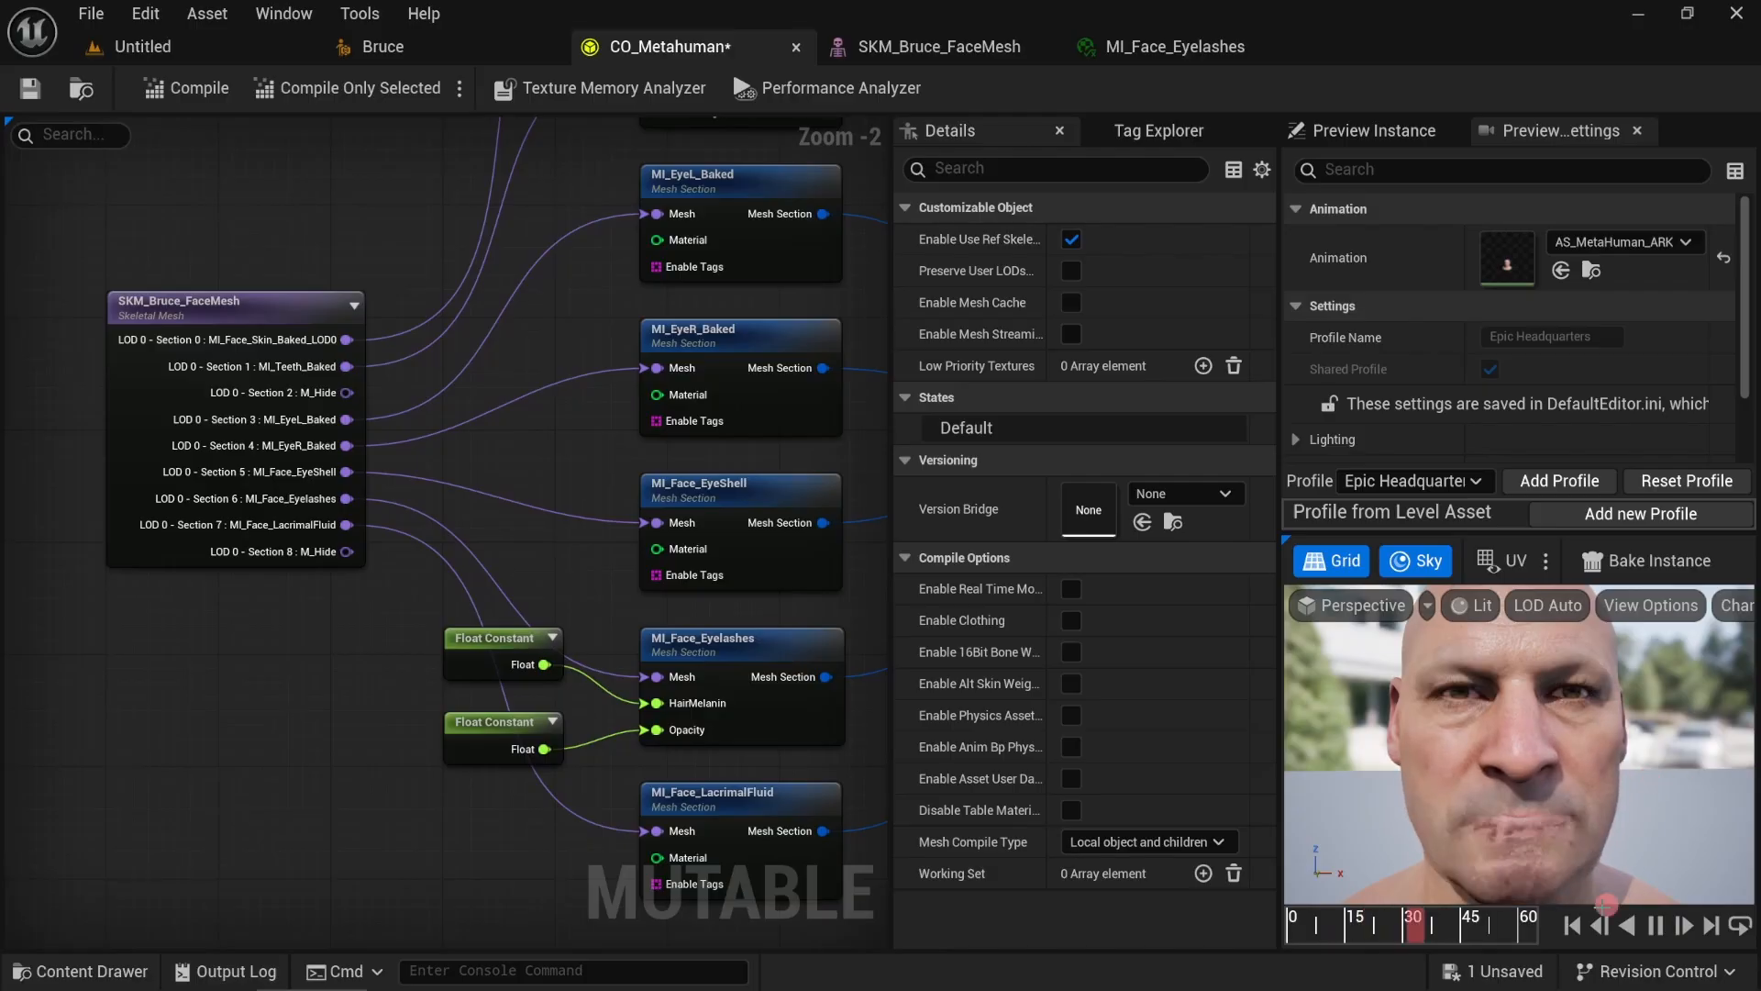
pyautogui.press('q')
pyautogui.press('w')
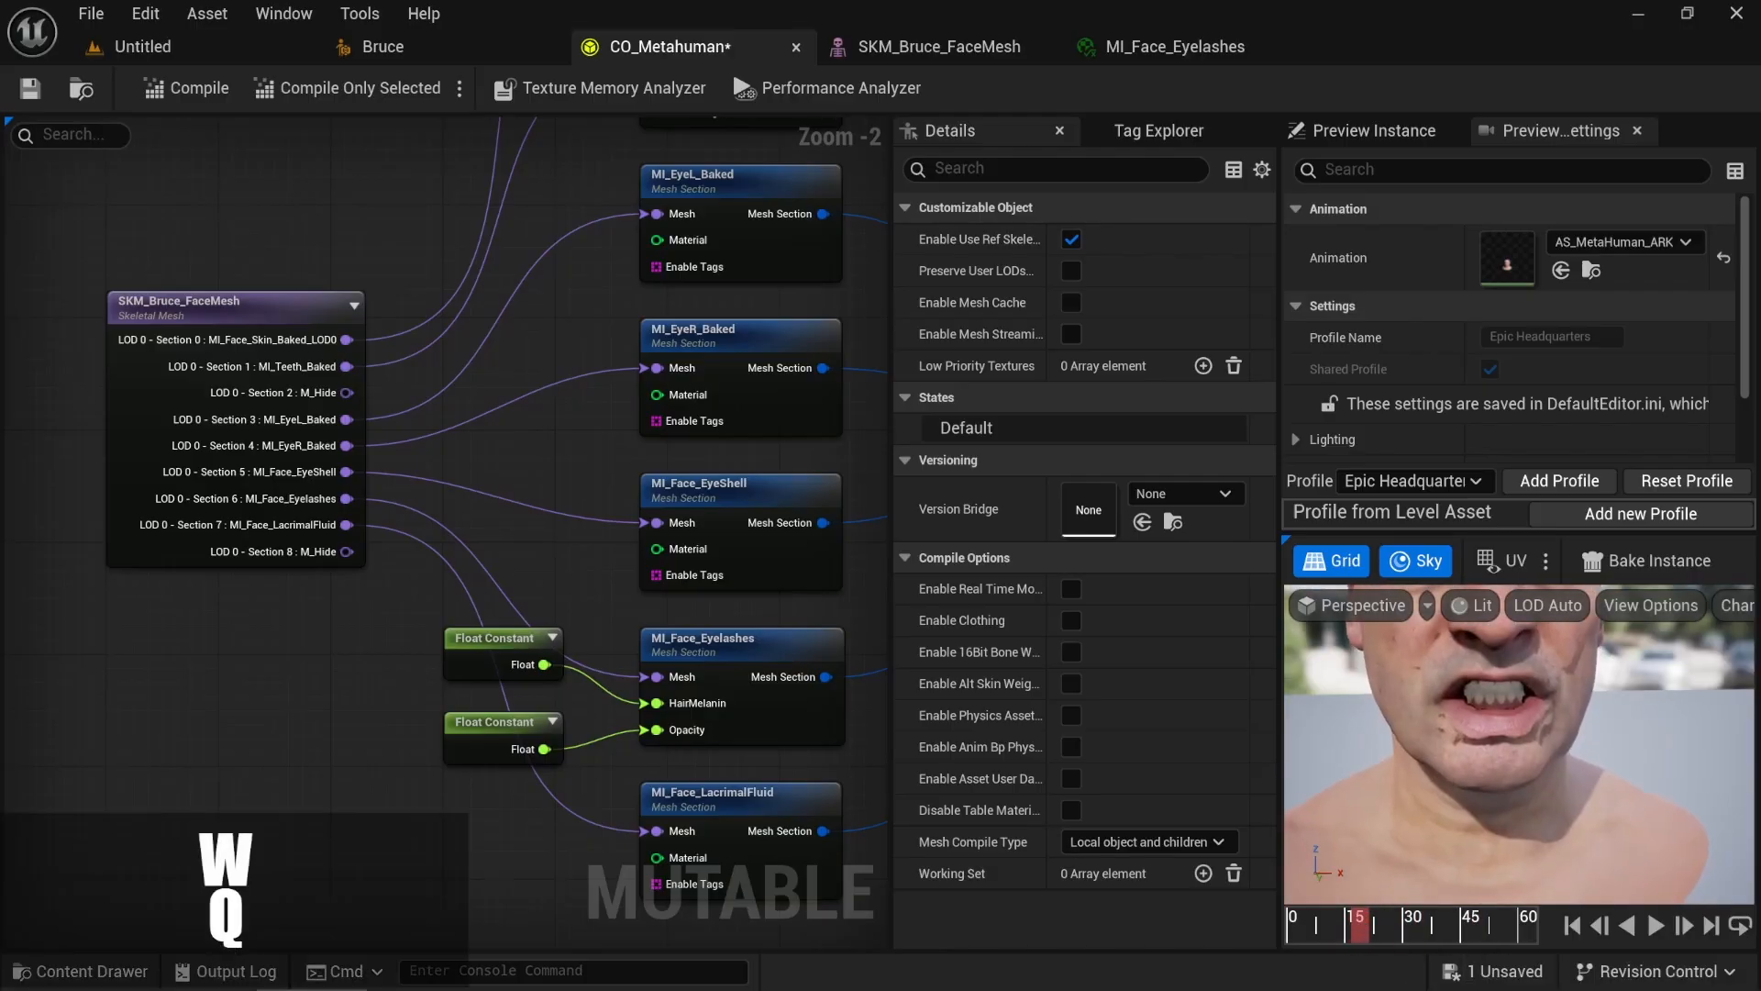
pyautogui.press('a')
pyautogui.press('d')
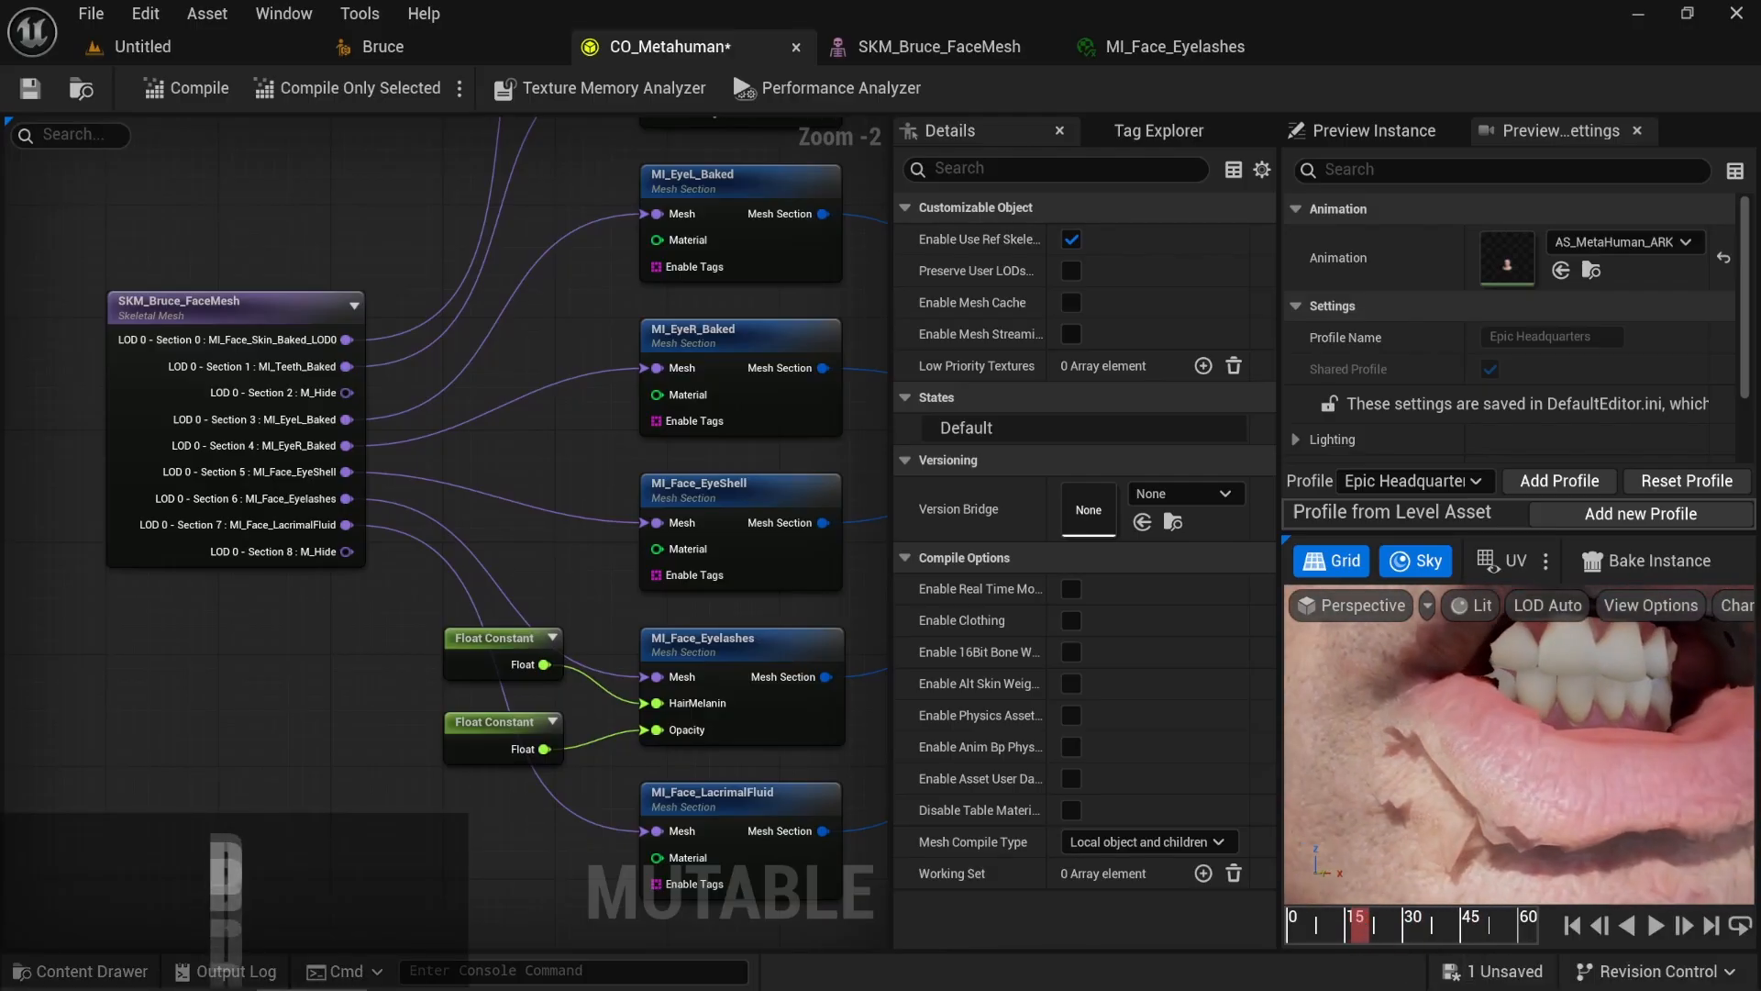
pyautogui.press('w')
pyautogui.press('q')
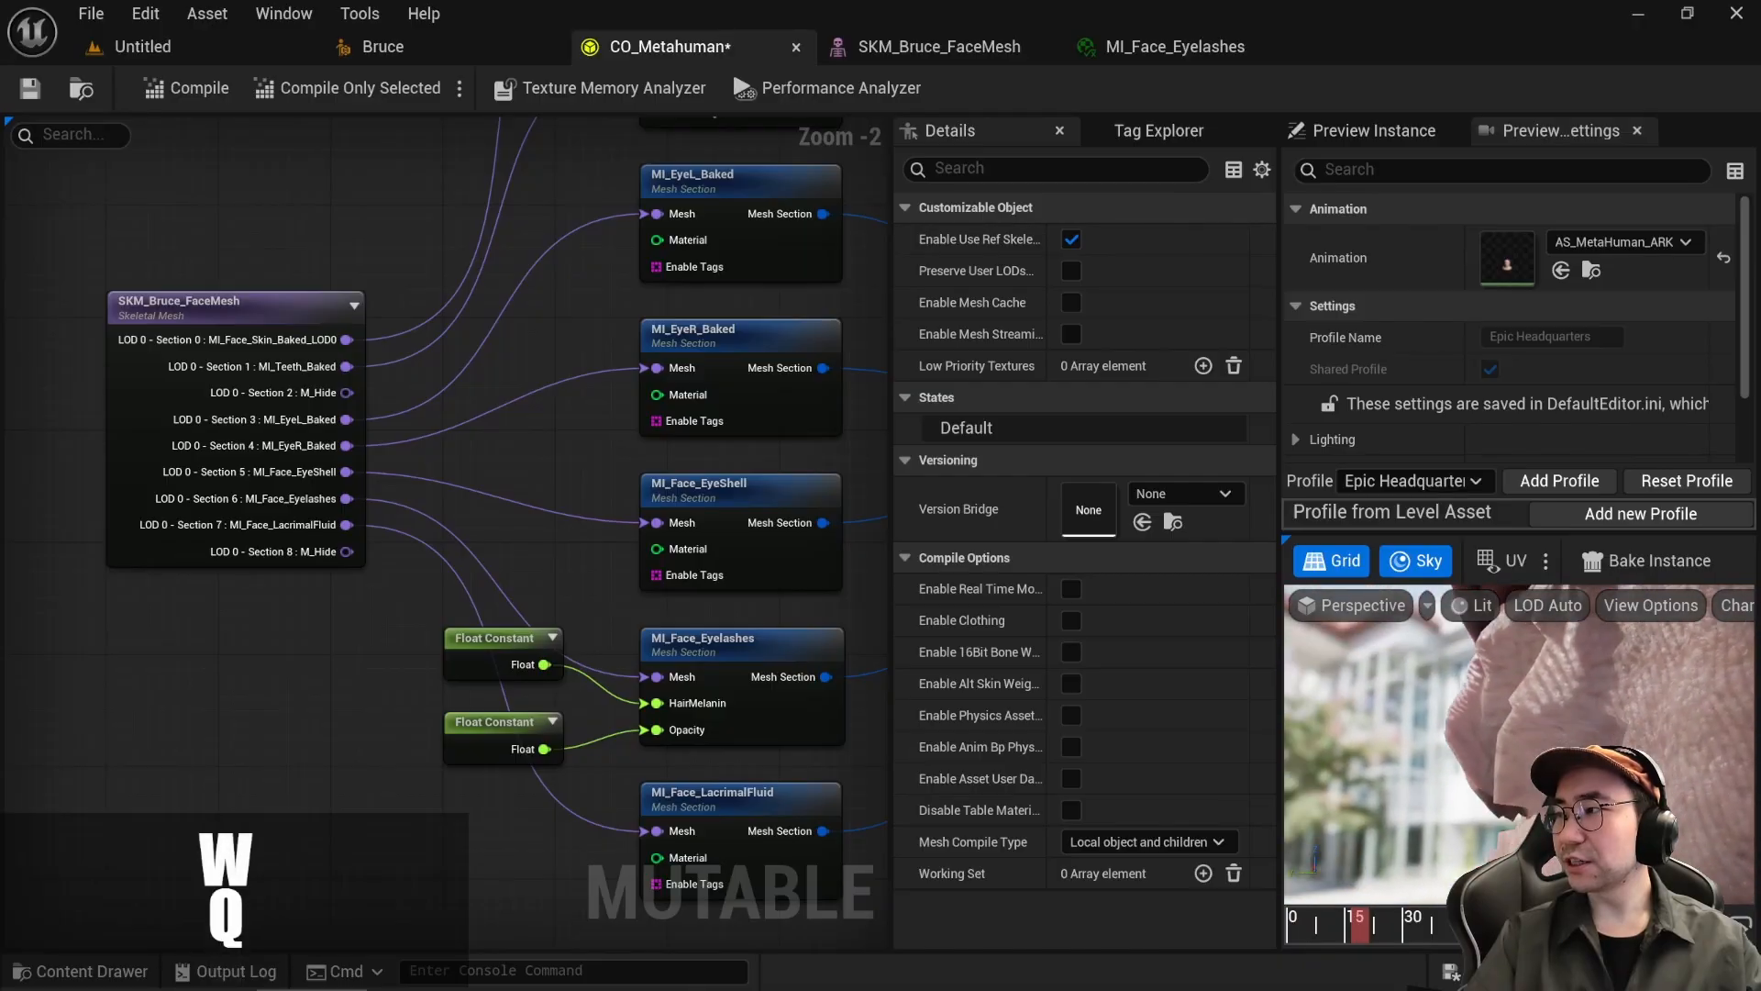
pyautogui.press('w')
pyautogui.press('a')
pyautogui.press('w')
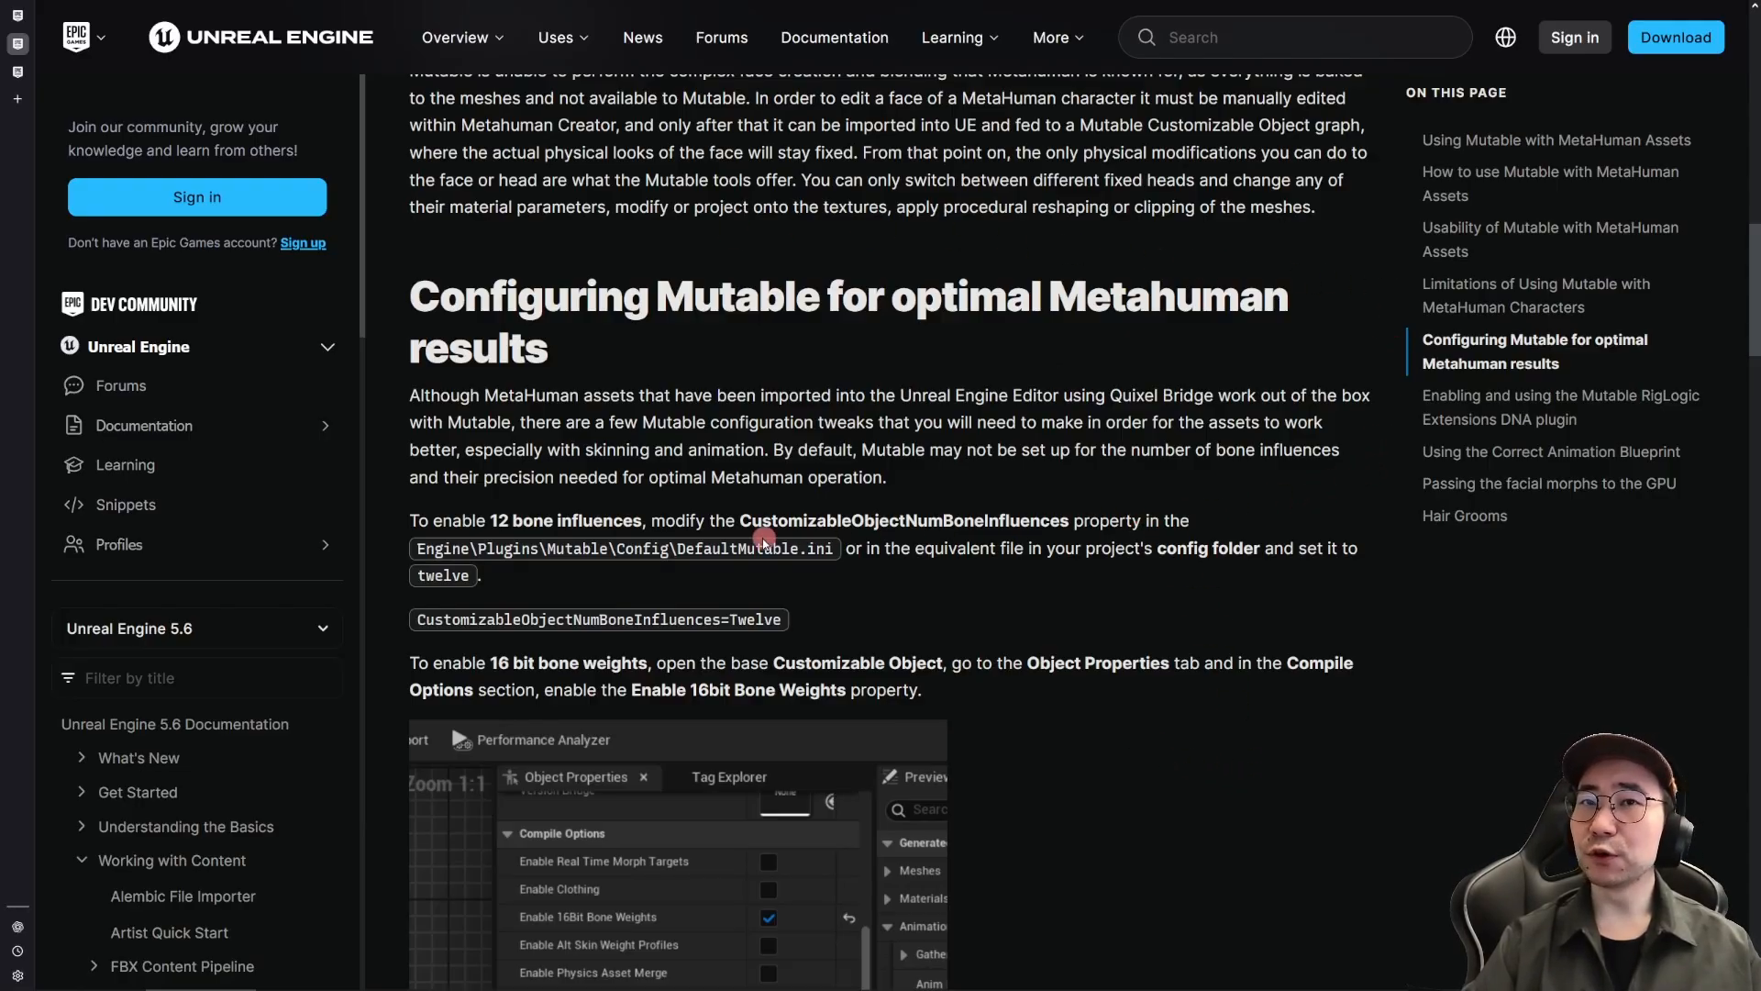
# Step: Consult the Mutable documentation and copy the engine's DefaultMutable.ini lines from the start through CustomizableObjectNumBoneInfluences in Visual Studio Code
pyautogui.click(500, 549)
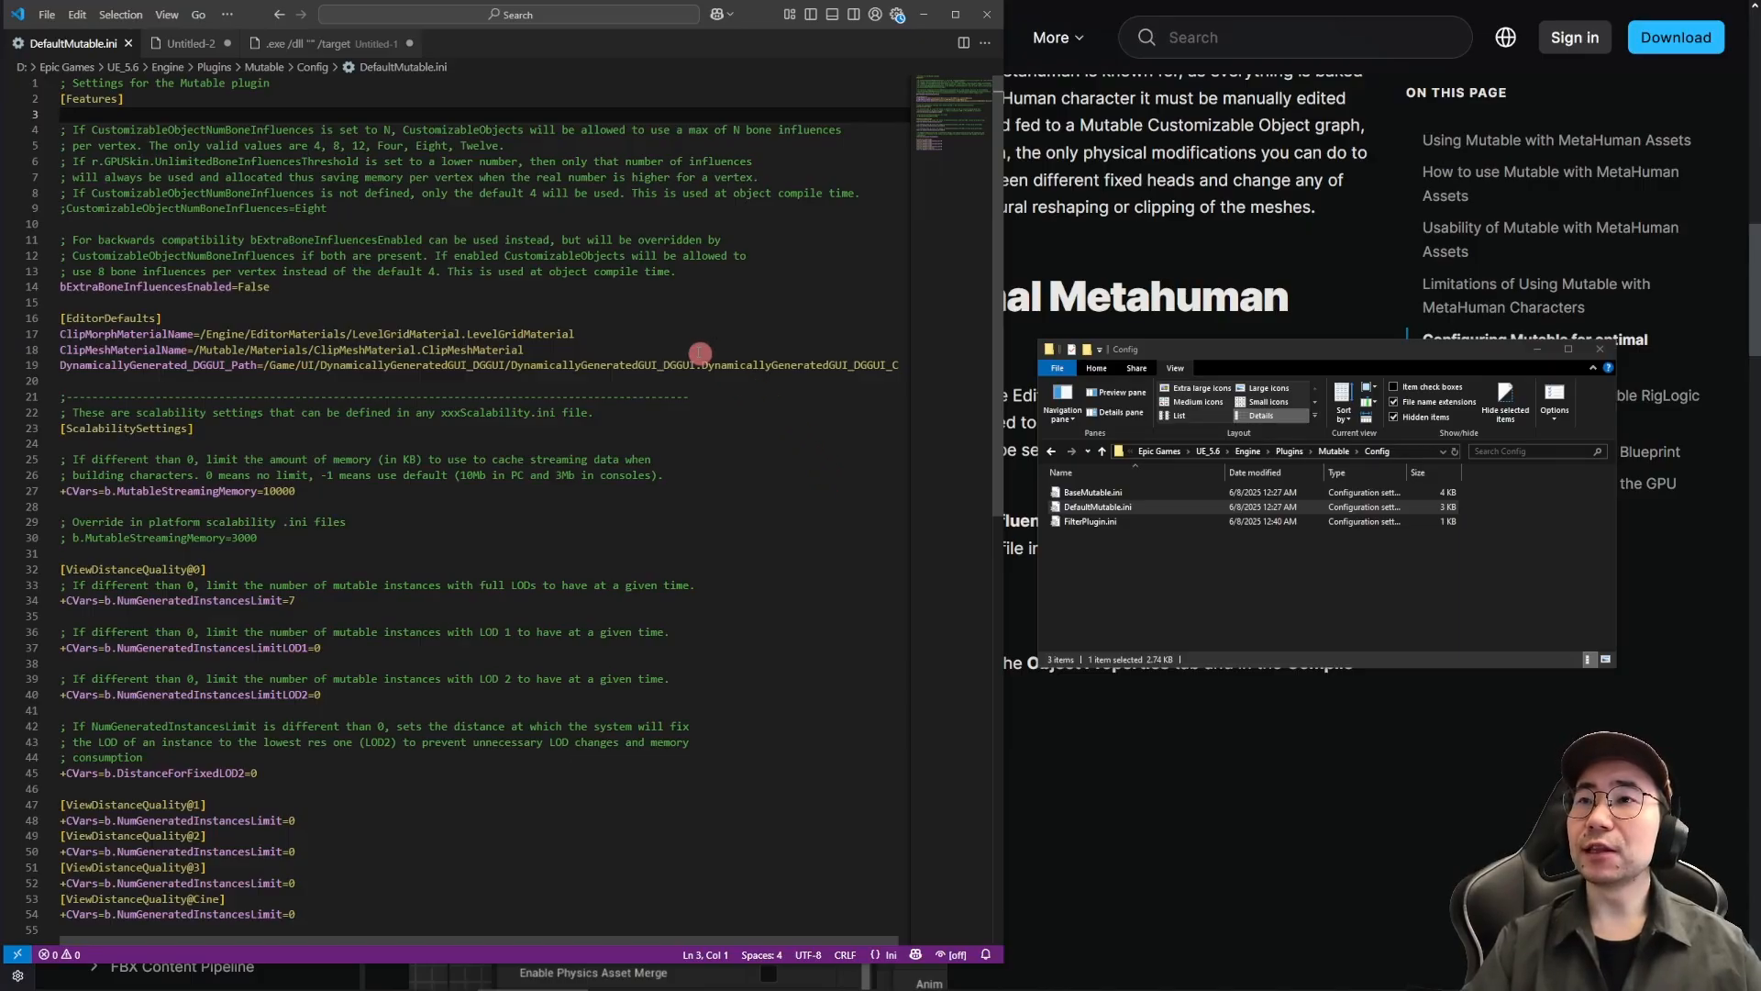
pyautogui.doubleClick(204, 212)
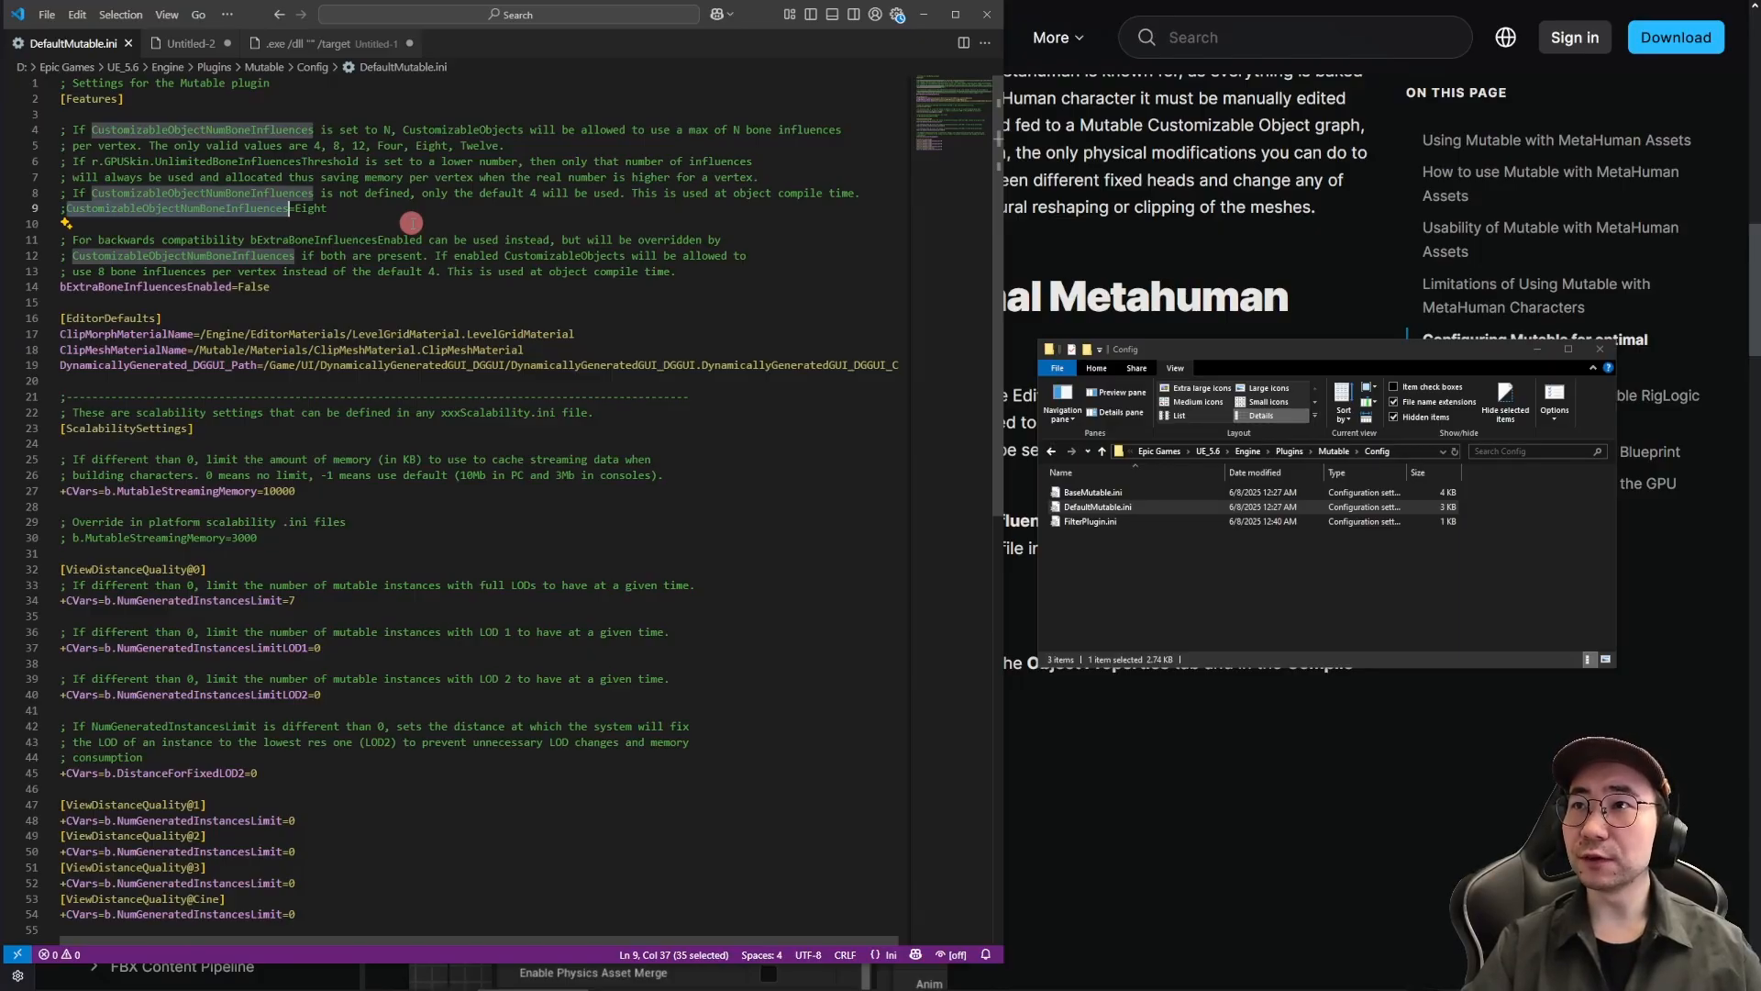
pyautogui.press('End')
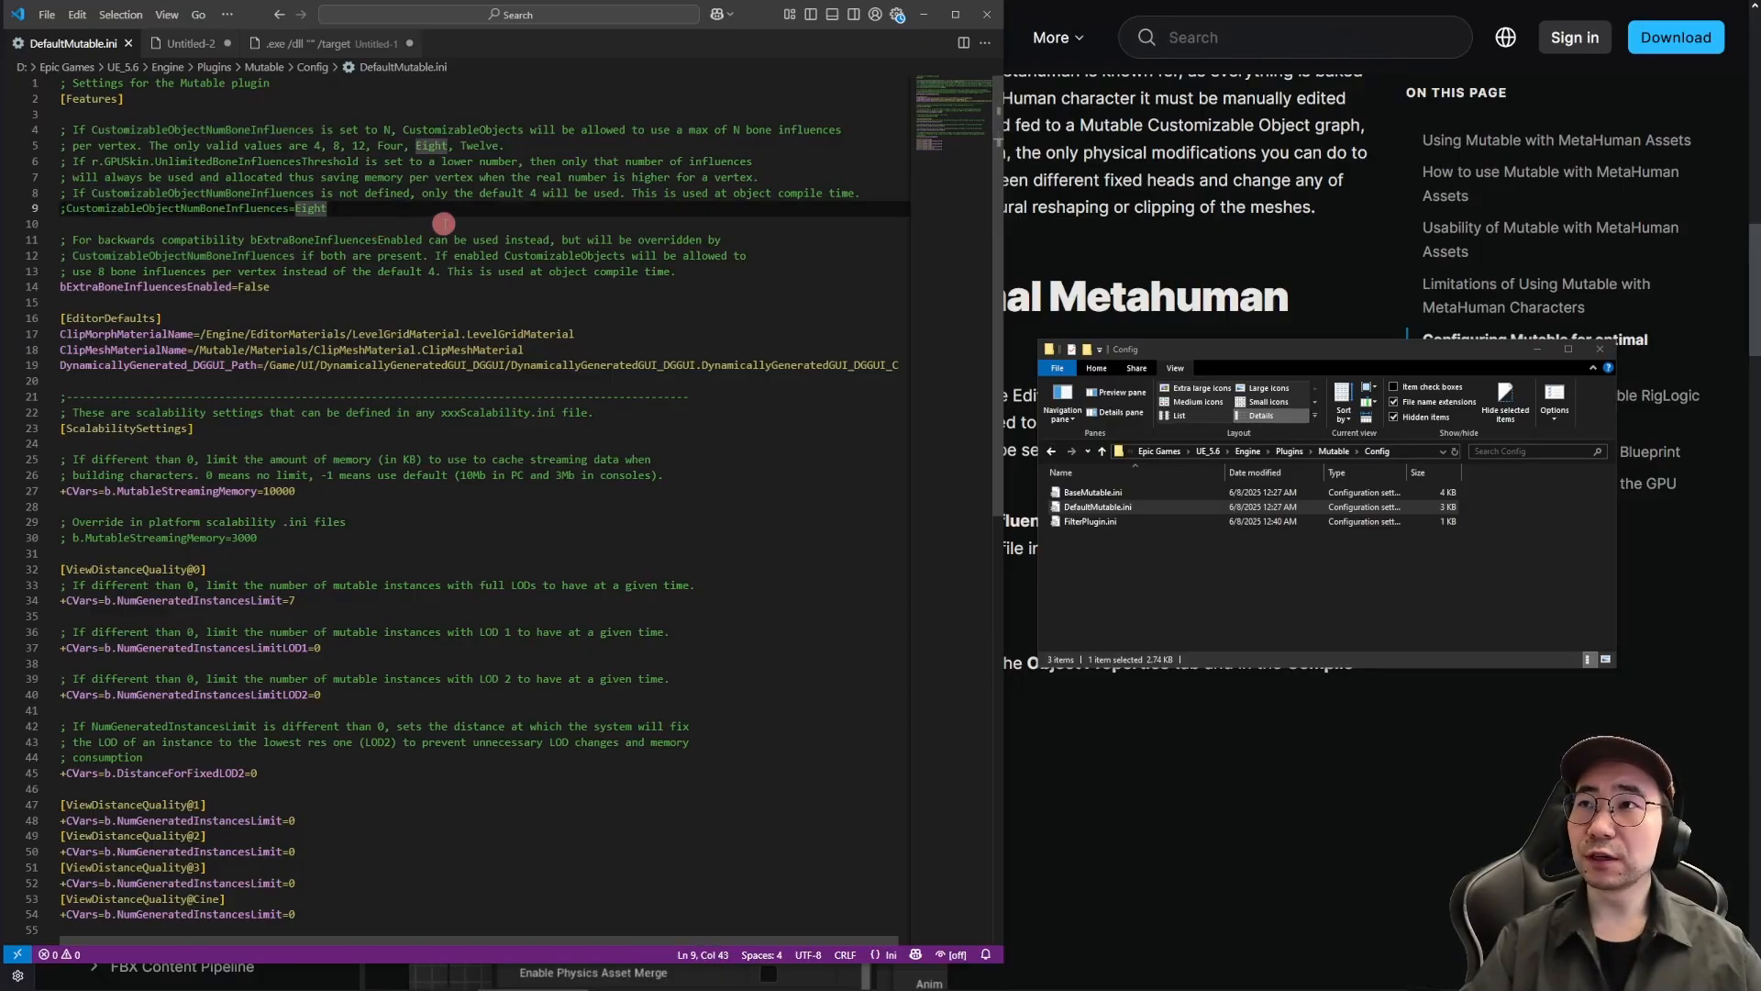
pyautogui.doubleClick(472, 145)
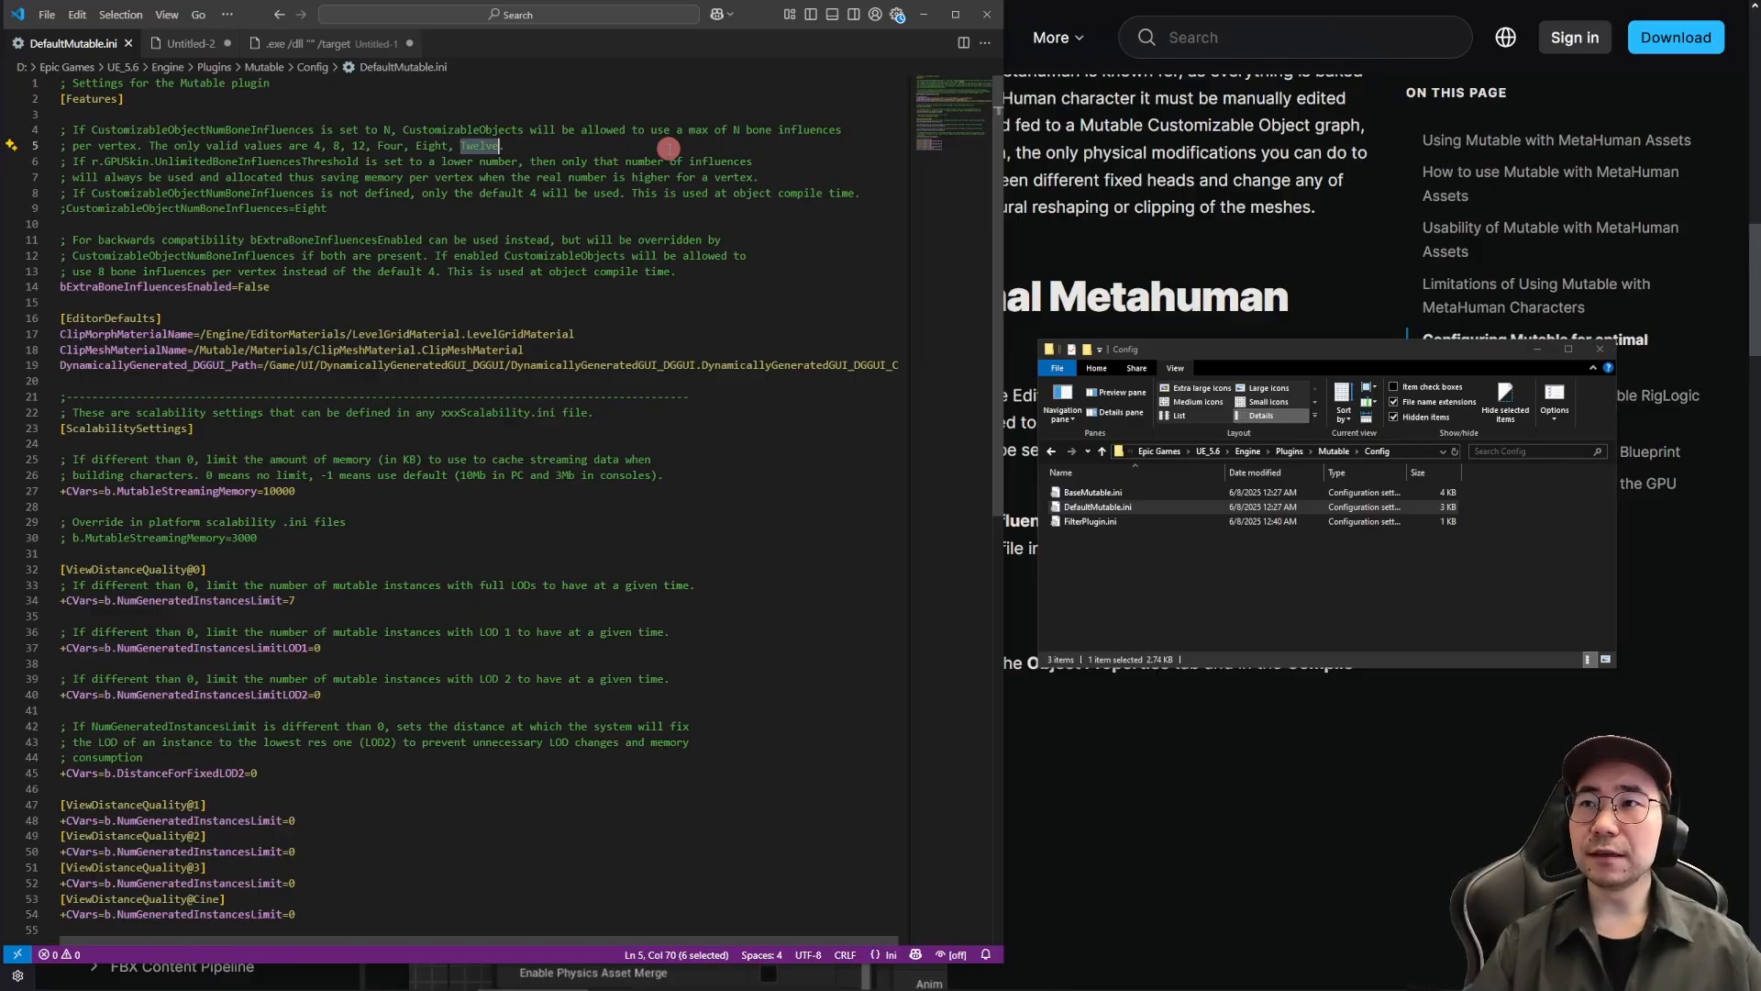
pyautogui.moveTo(330, 211); pyautogui.dragTo(36, 88)
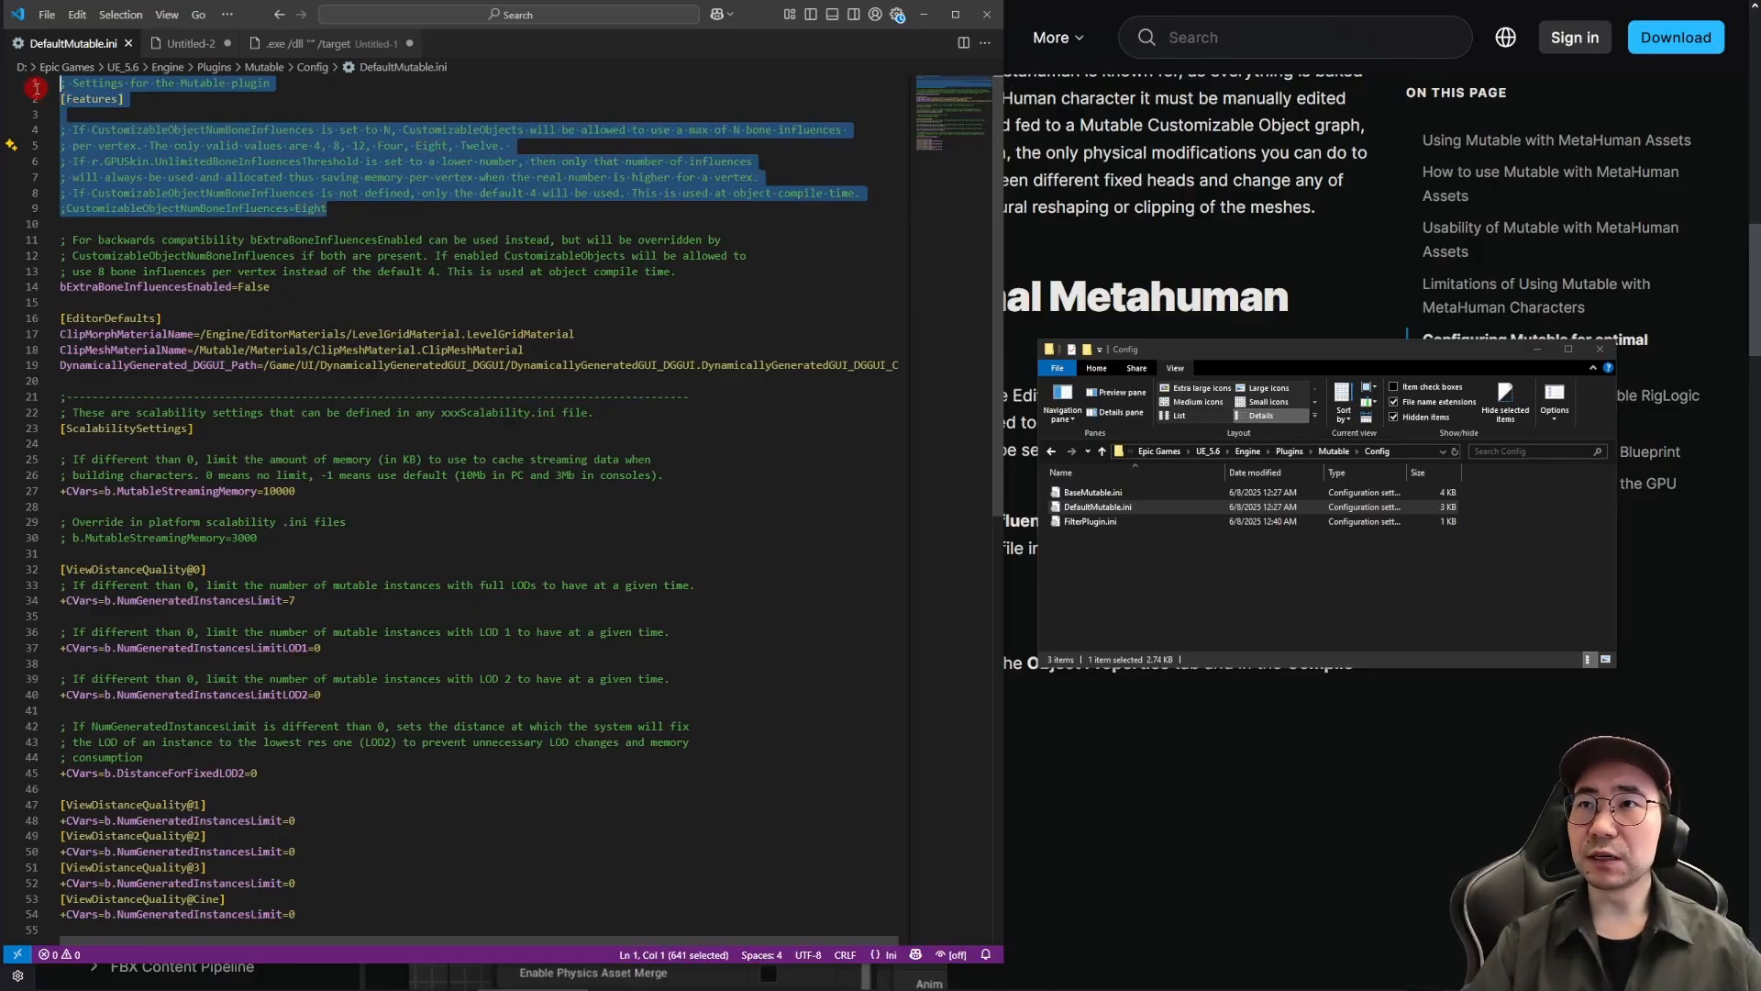
pyautogui.hotkey('ctrl', 'c')
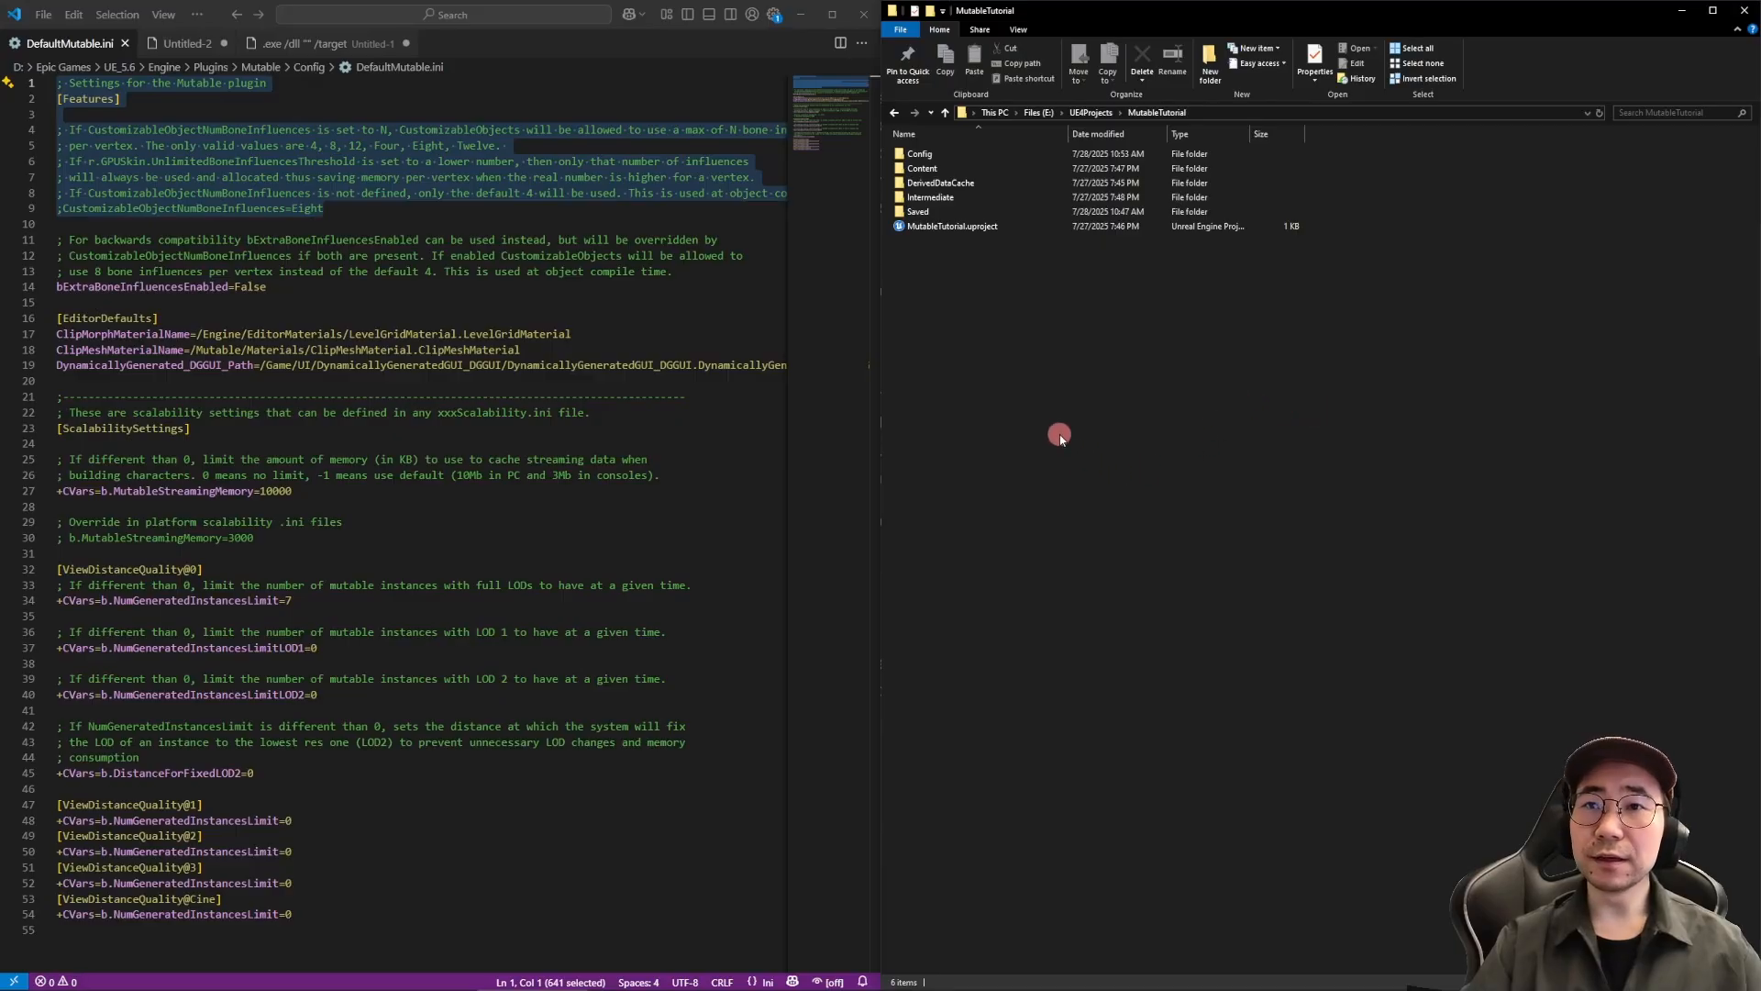
# Step: Create an empty DefaultMutable.ini in the MutableTutorial project's Config folder and open it in Visual Studio Code
pyautogui.doubleClick(945, 153)
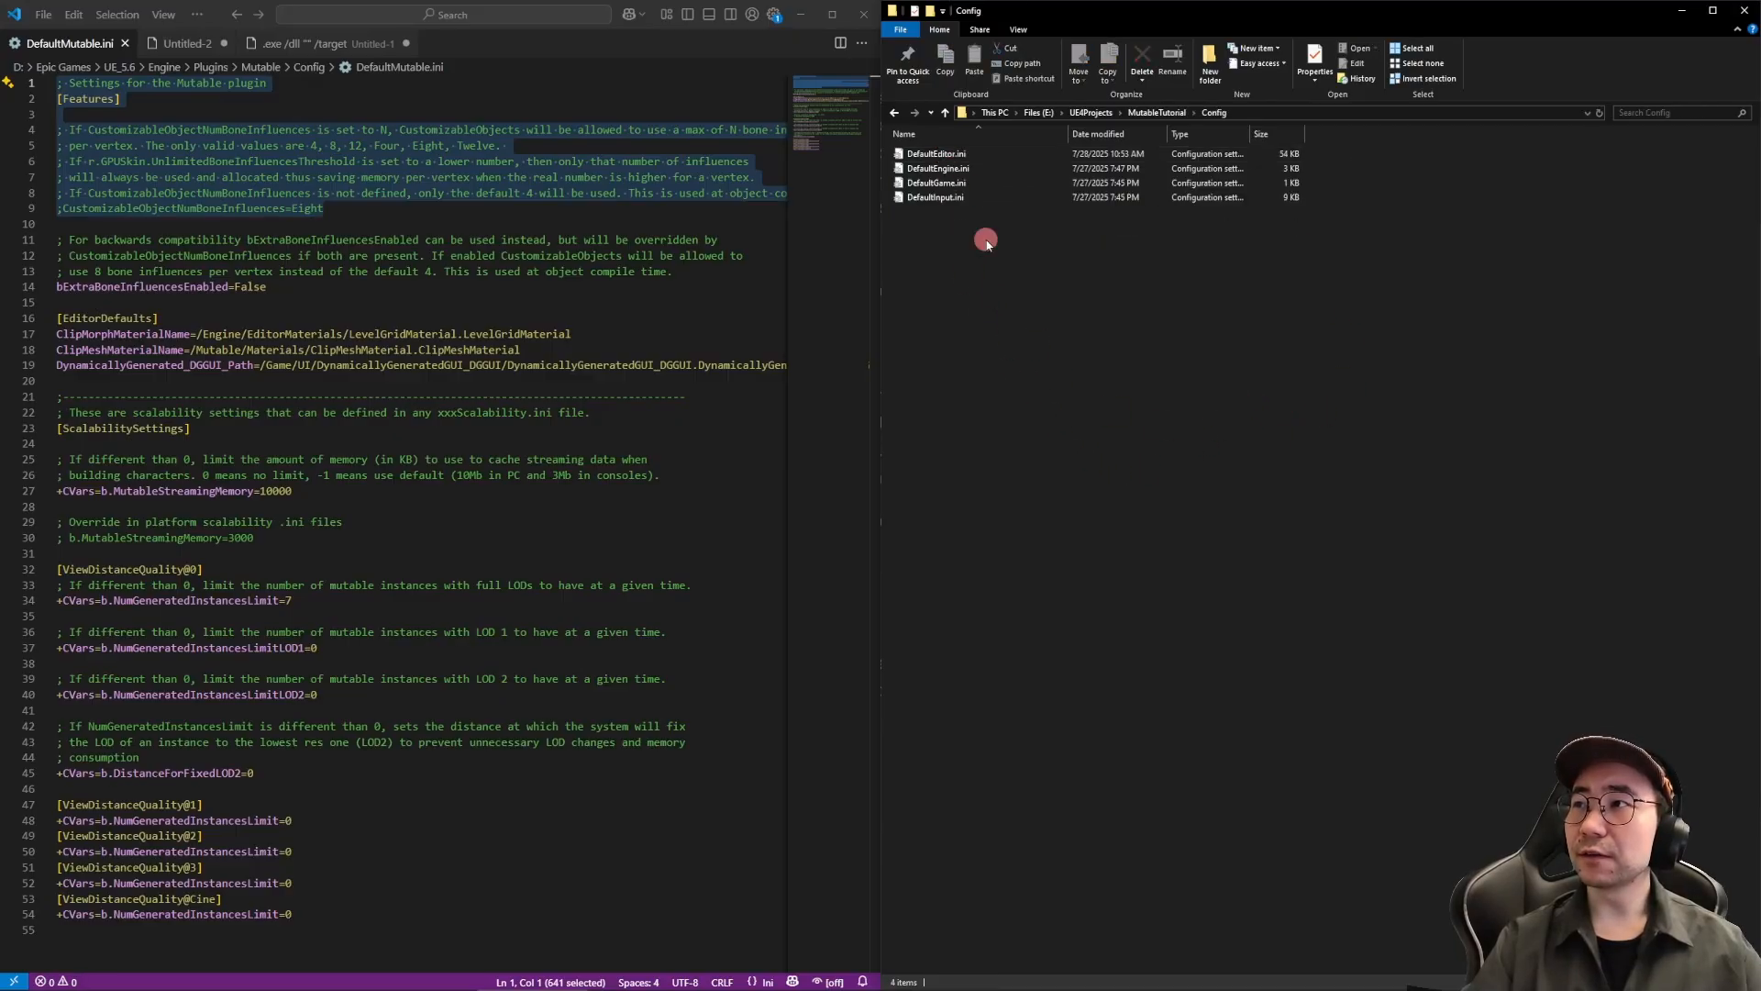
pyautogui.rightClick(1030, 327)
pyautogui.moveTo(1183, 541)
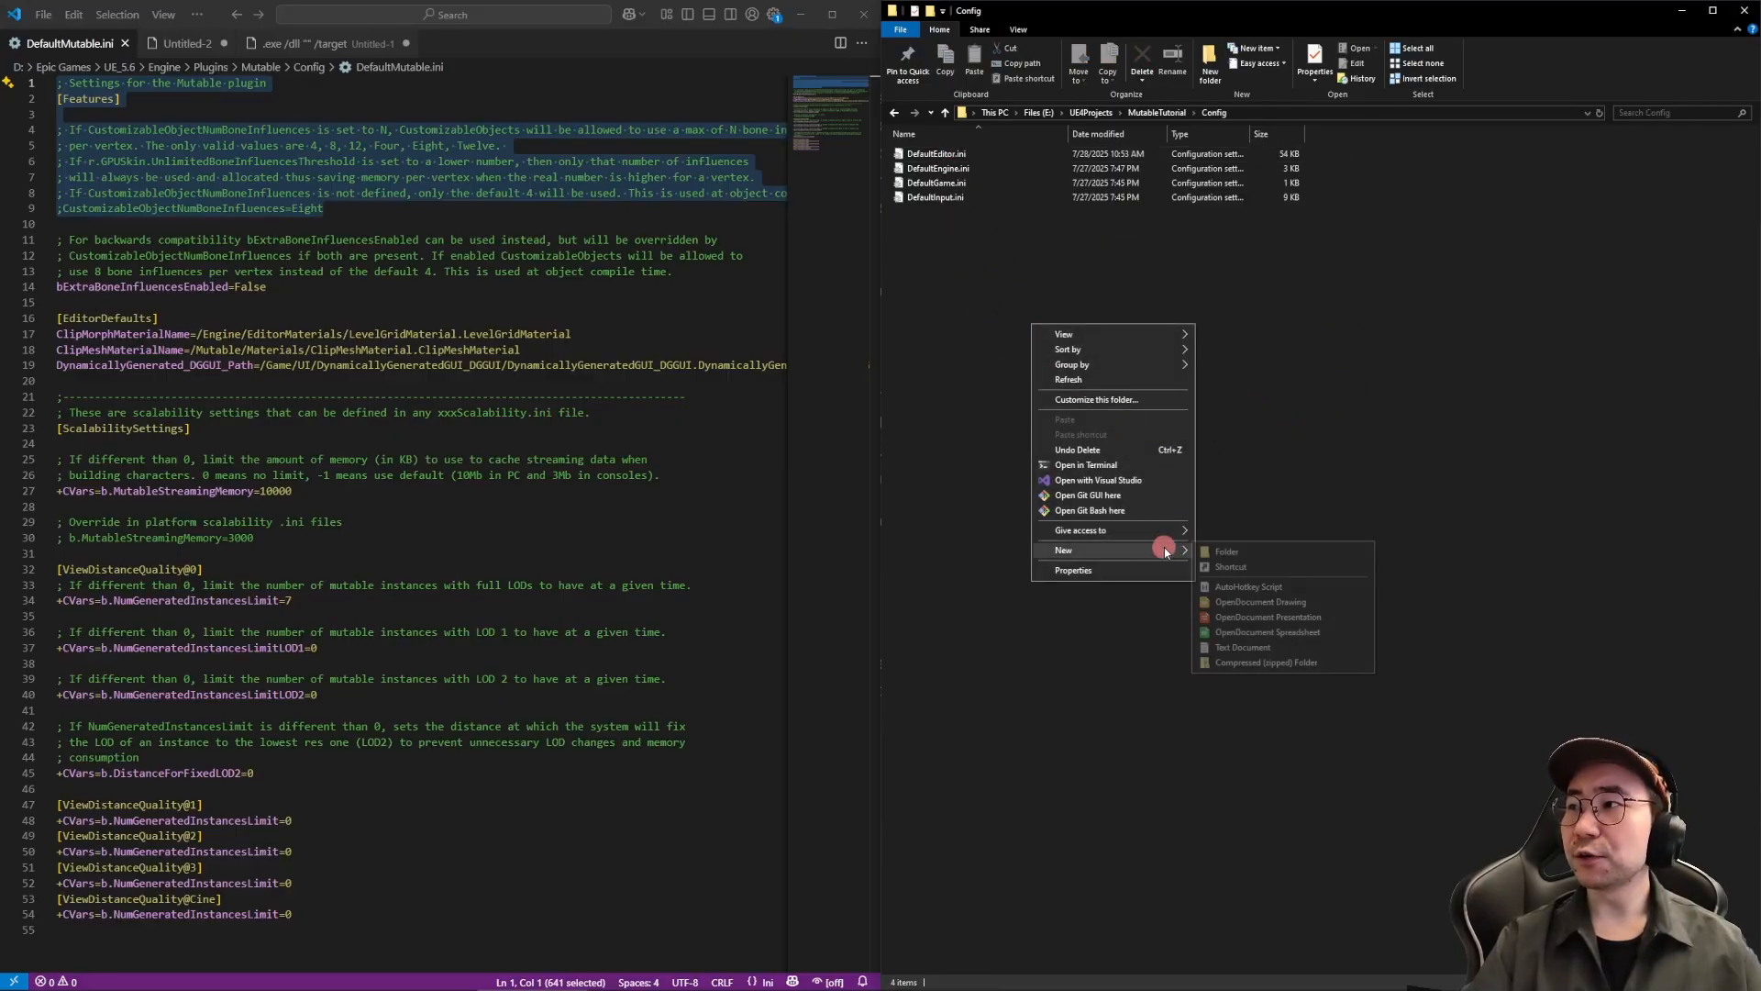
pyautogui.click(1299, 647)
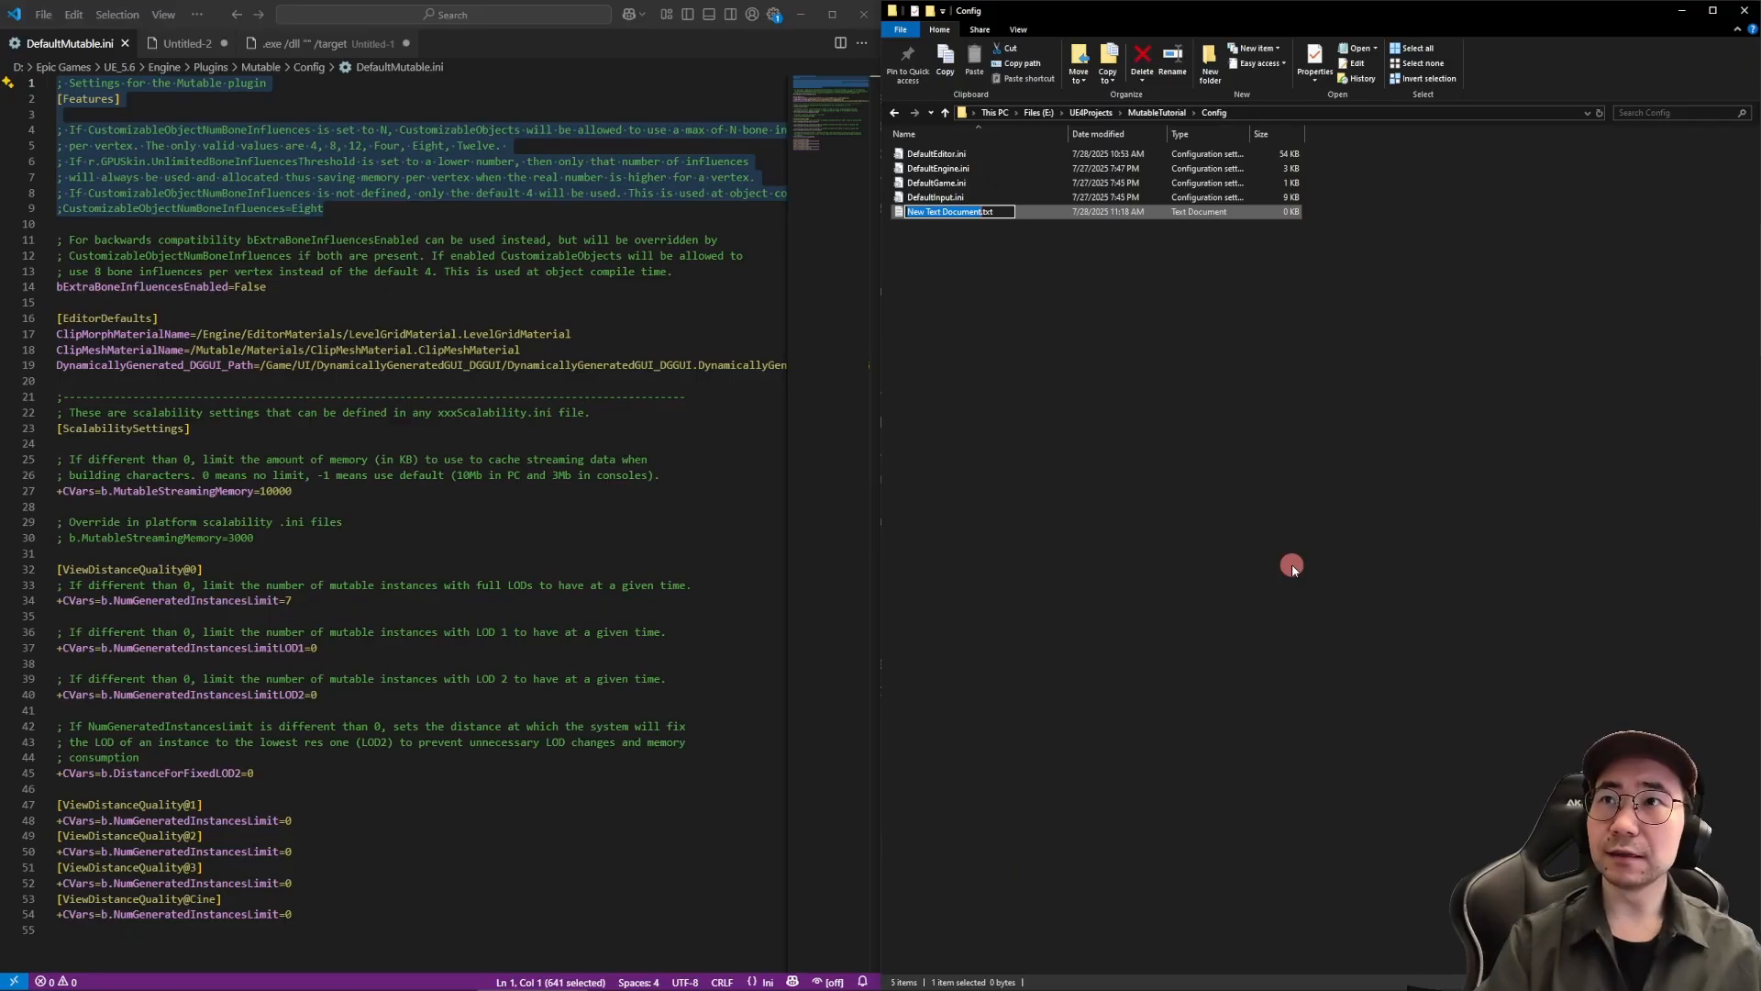
pyautogui.write('DefaultMutable')
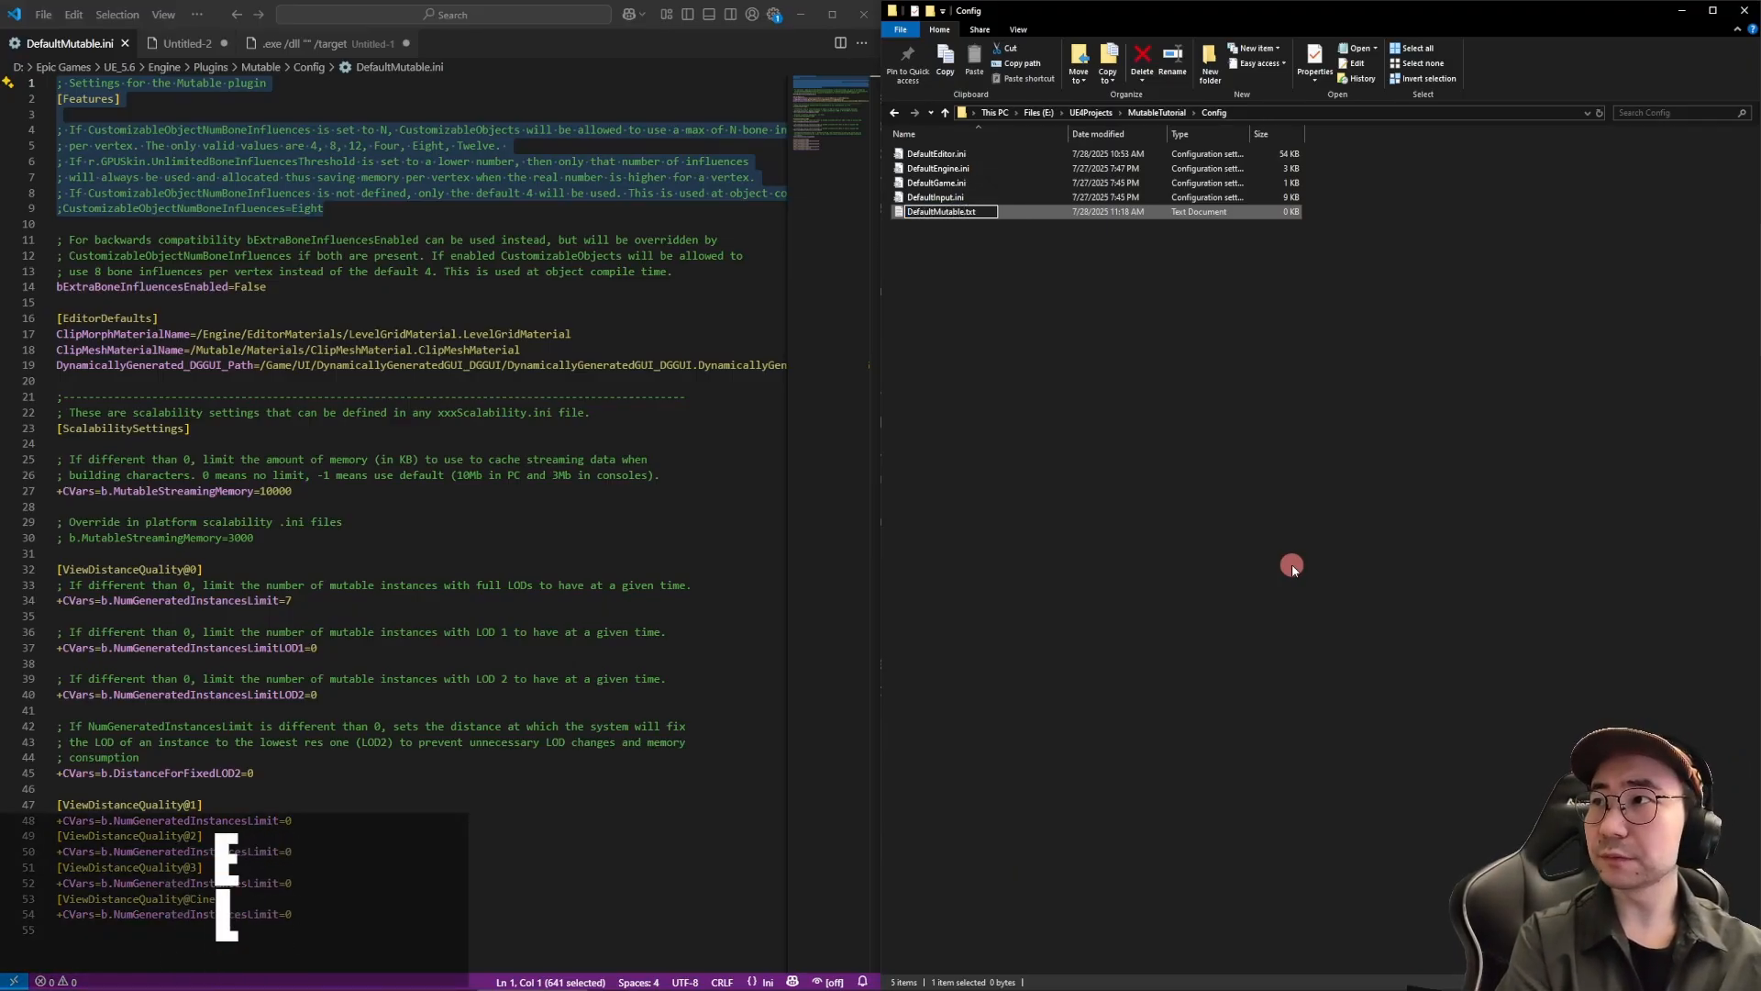
pyautogui.press('BackSpace')
pyautogui.press('BackSpace')
pyautogui.press('BackSpace')
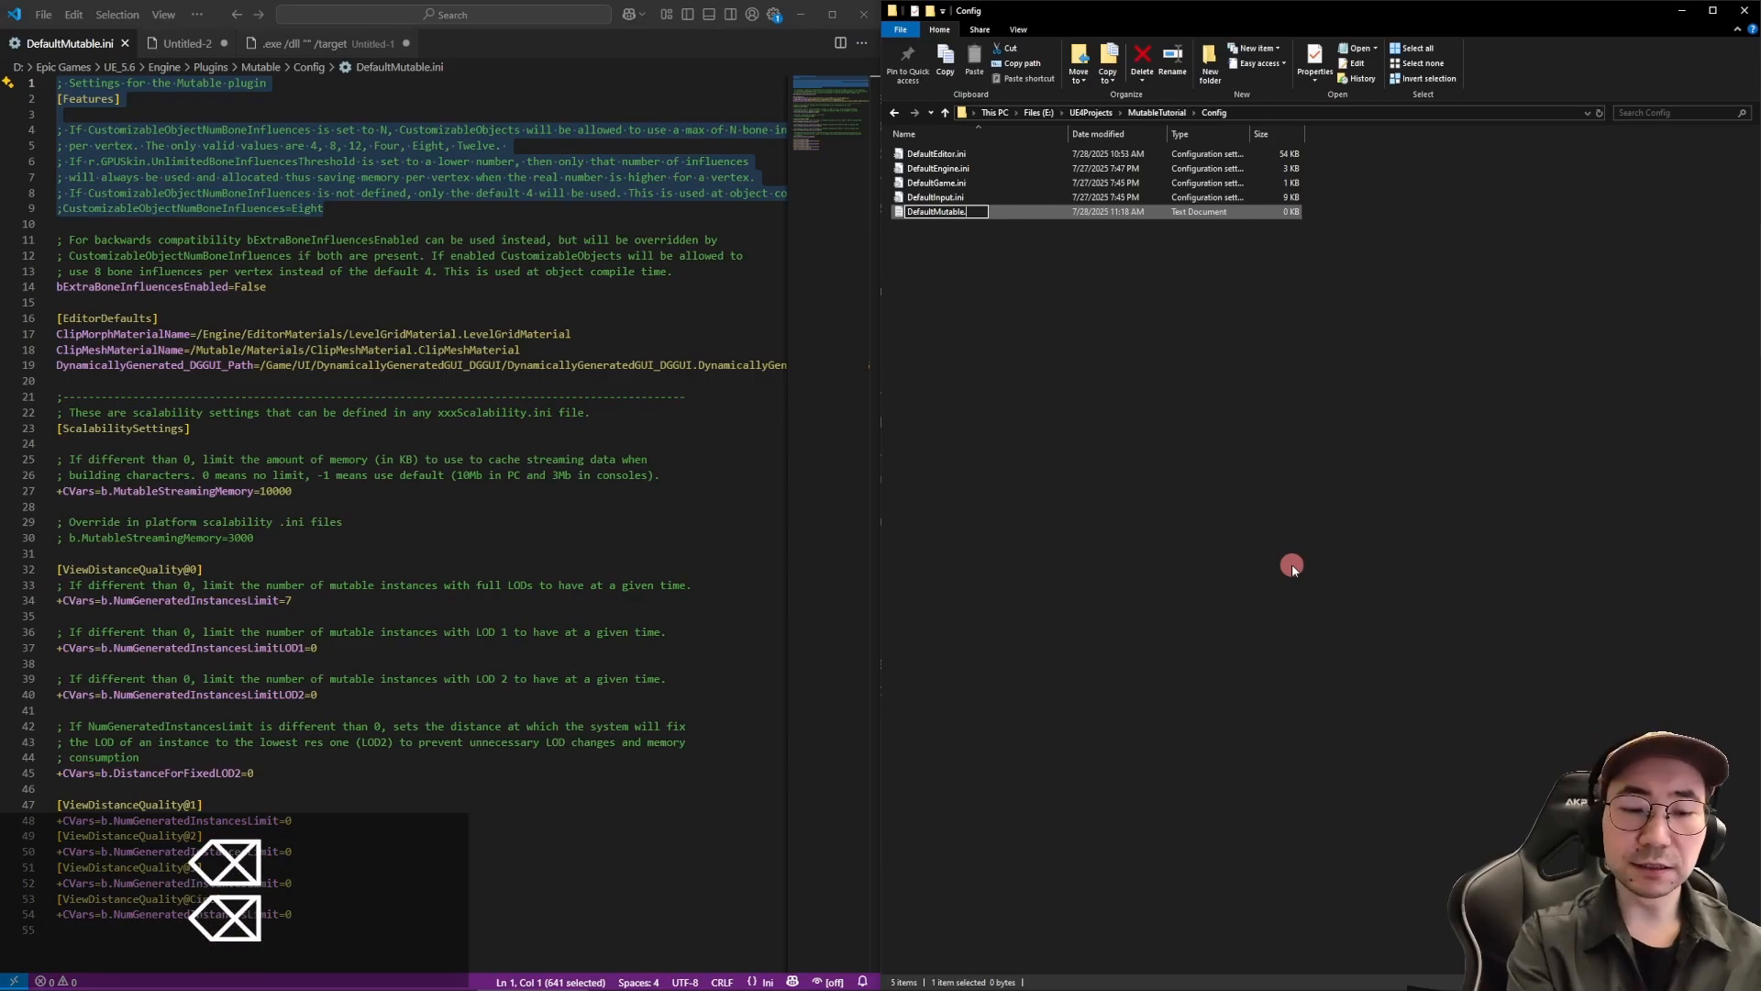
pyautogui.write('ini')
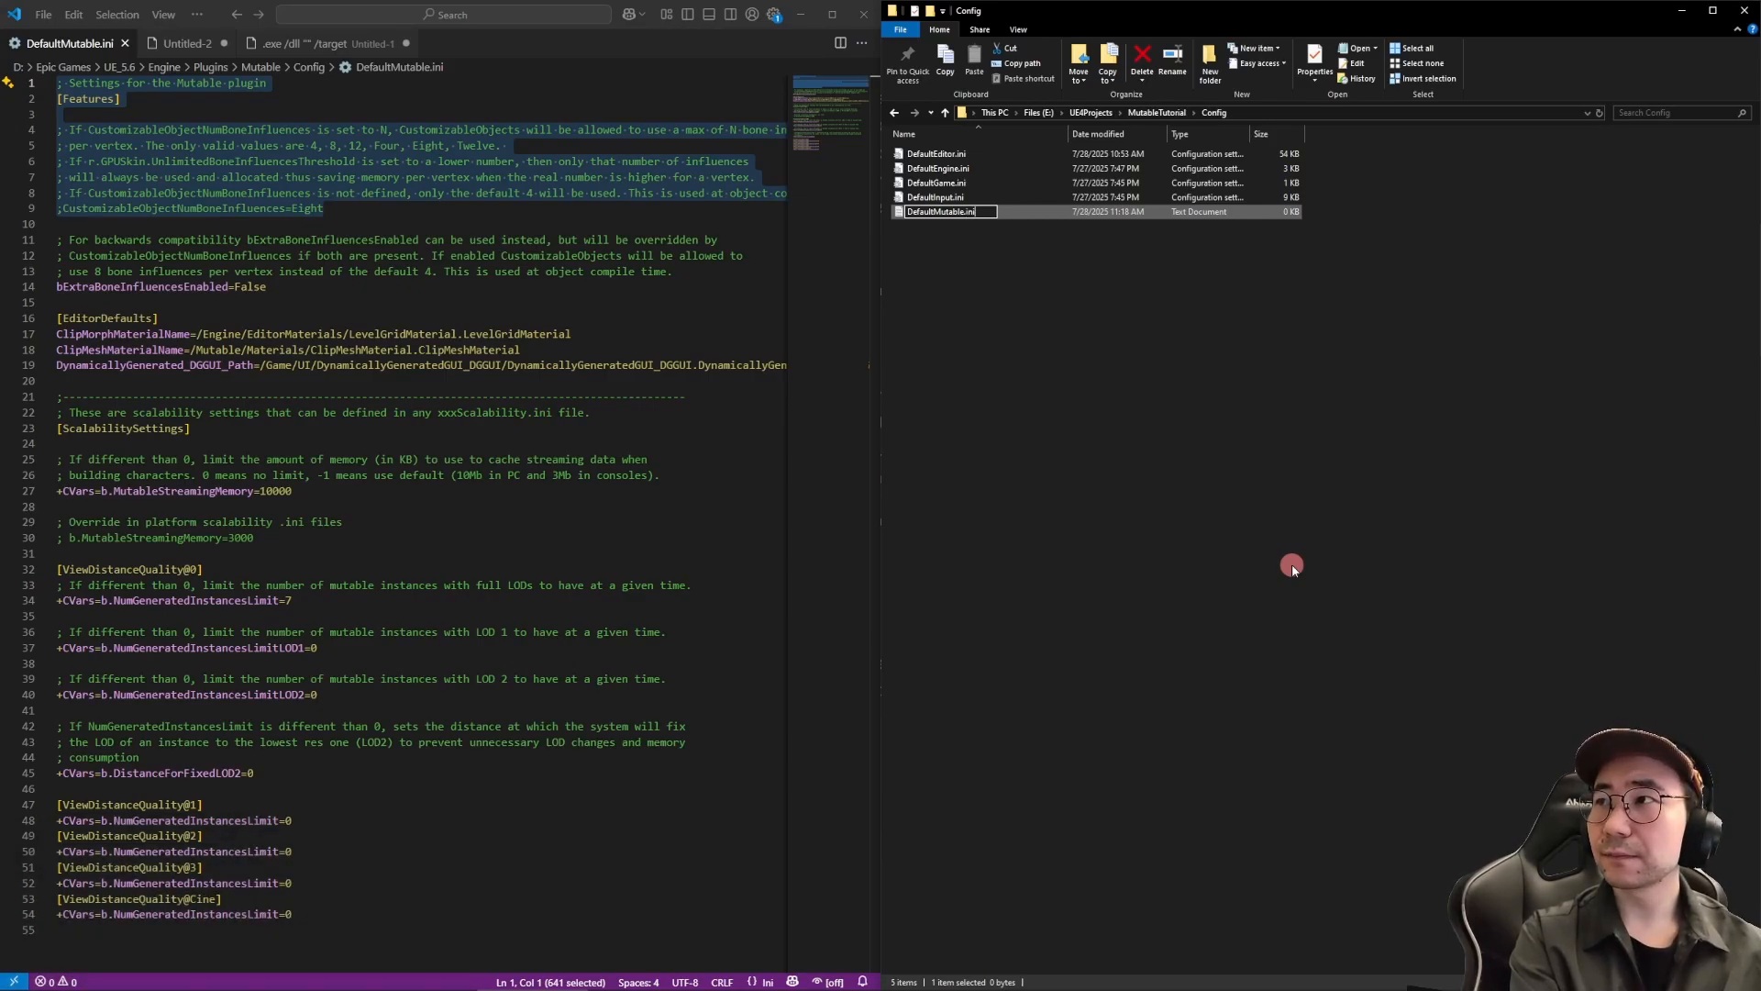
pyautogui.press('Return')
pyautogui.press('Return')
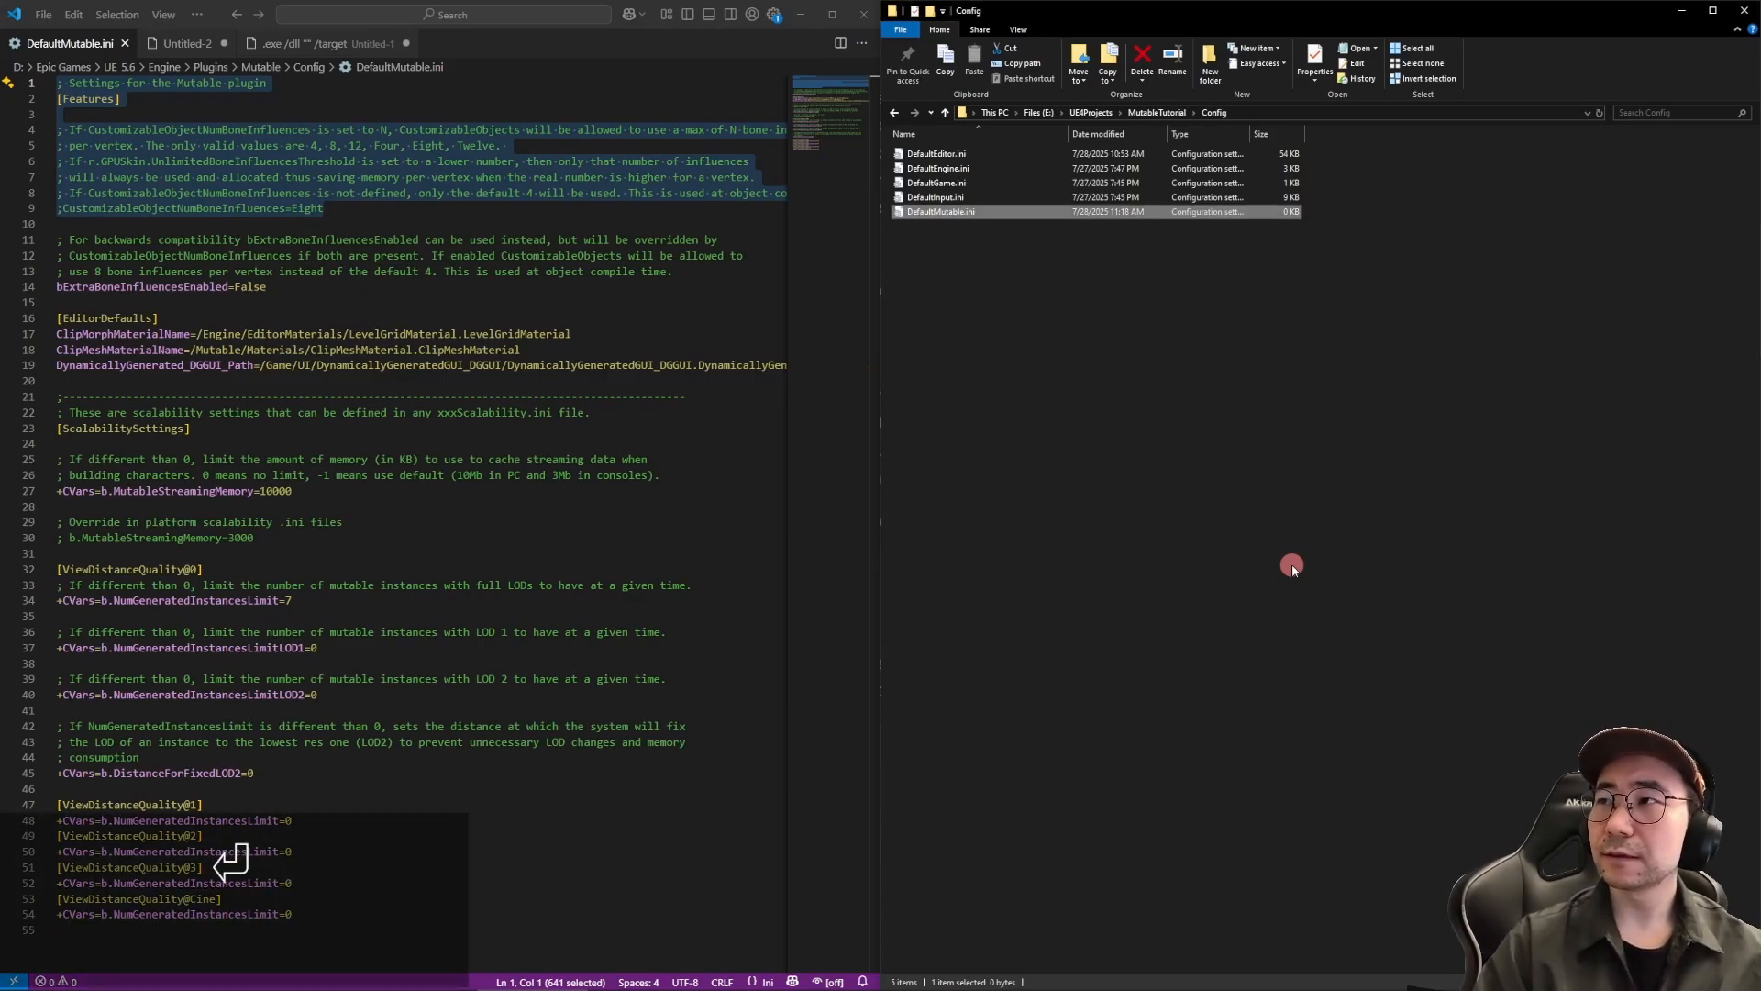
pyautogui.moveTo(945, 217); pyautogui.dragTo(382, 201)
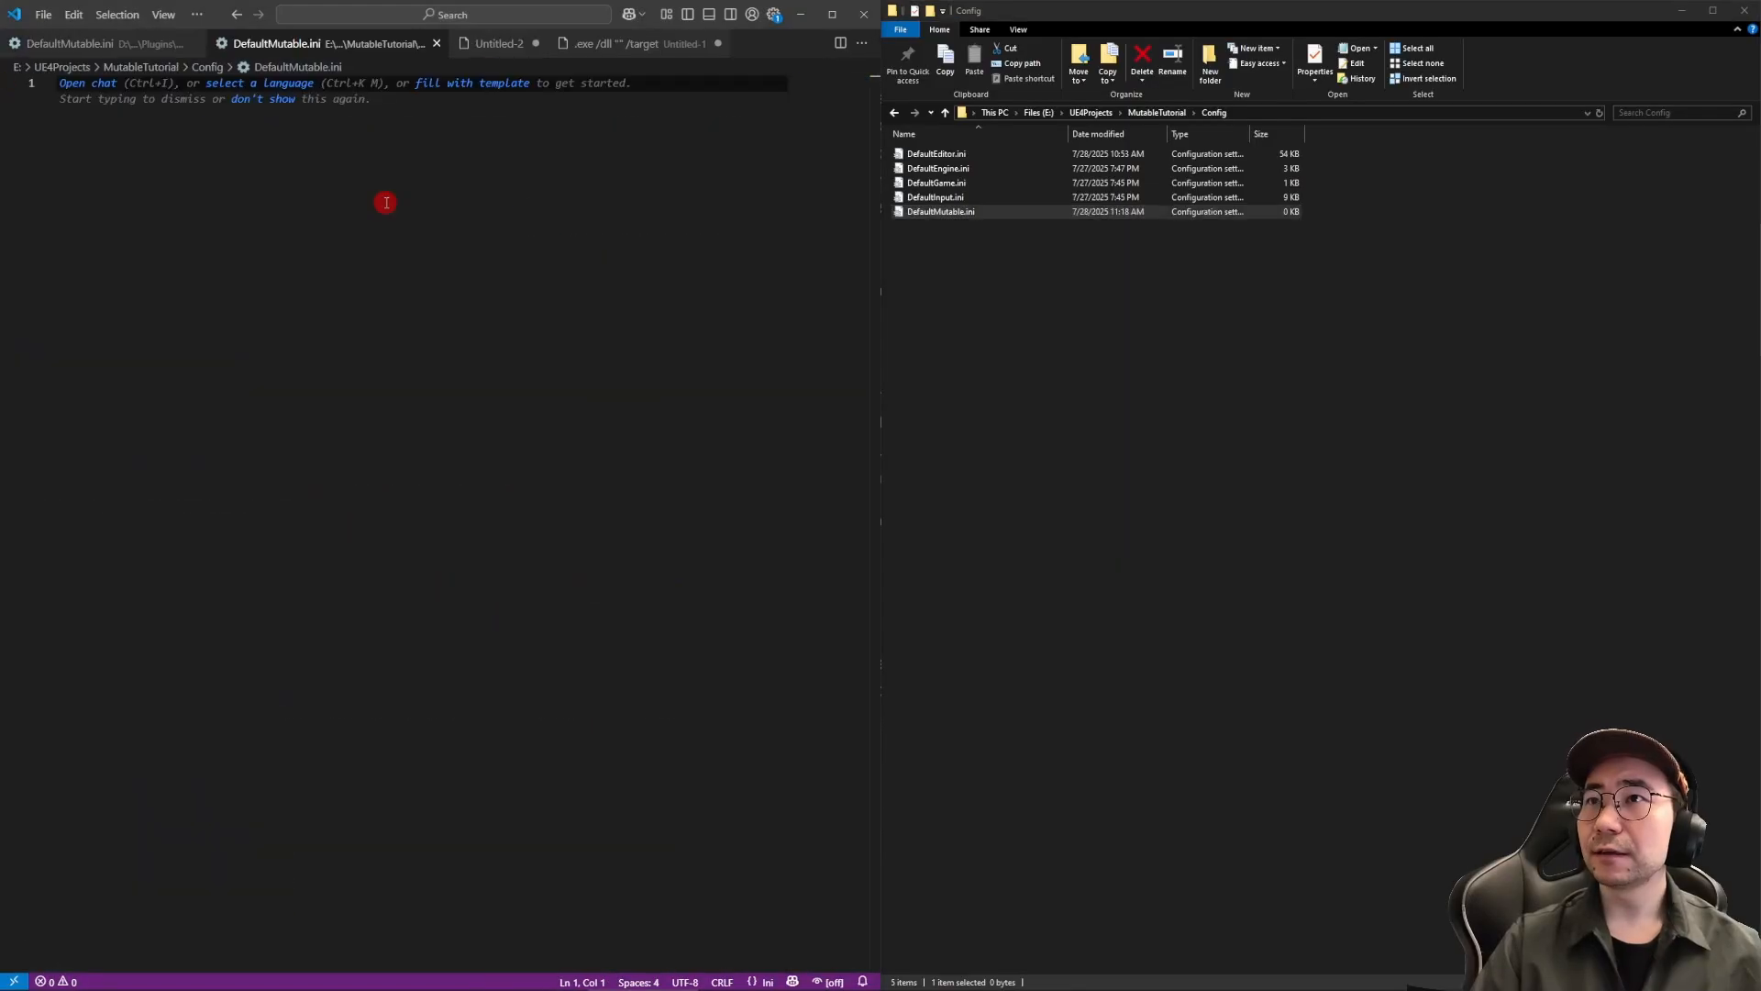
# Step: Paste the copied settings into the project's DefaultMutable.ini and uncomment the CustomizableObjectNumBoneInfluences line
pyautogui.hotkey('ctrl', 'v')
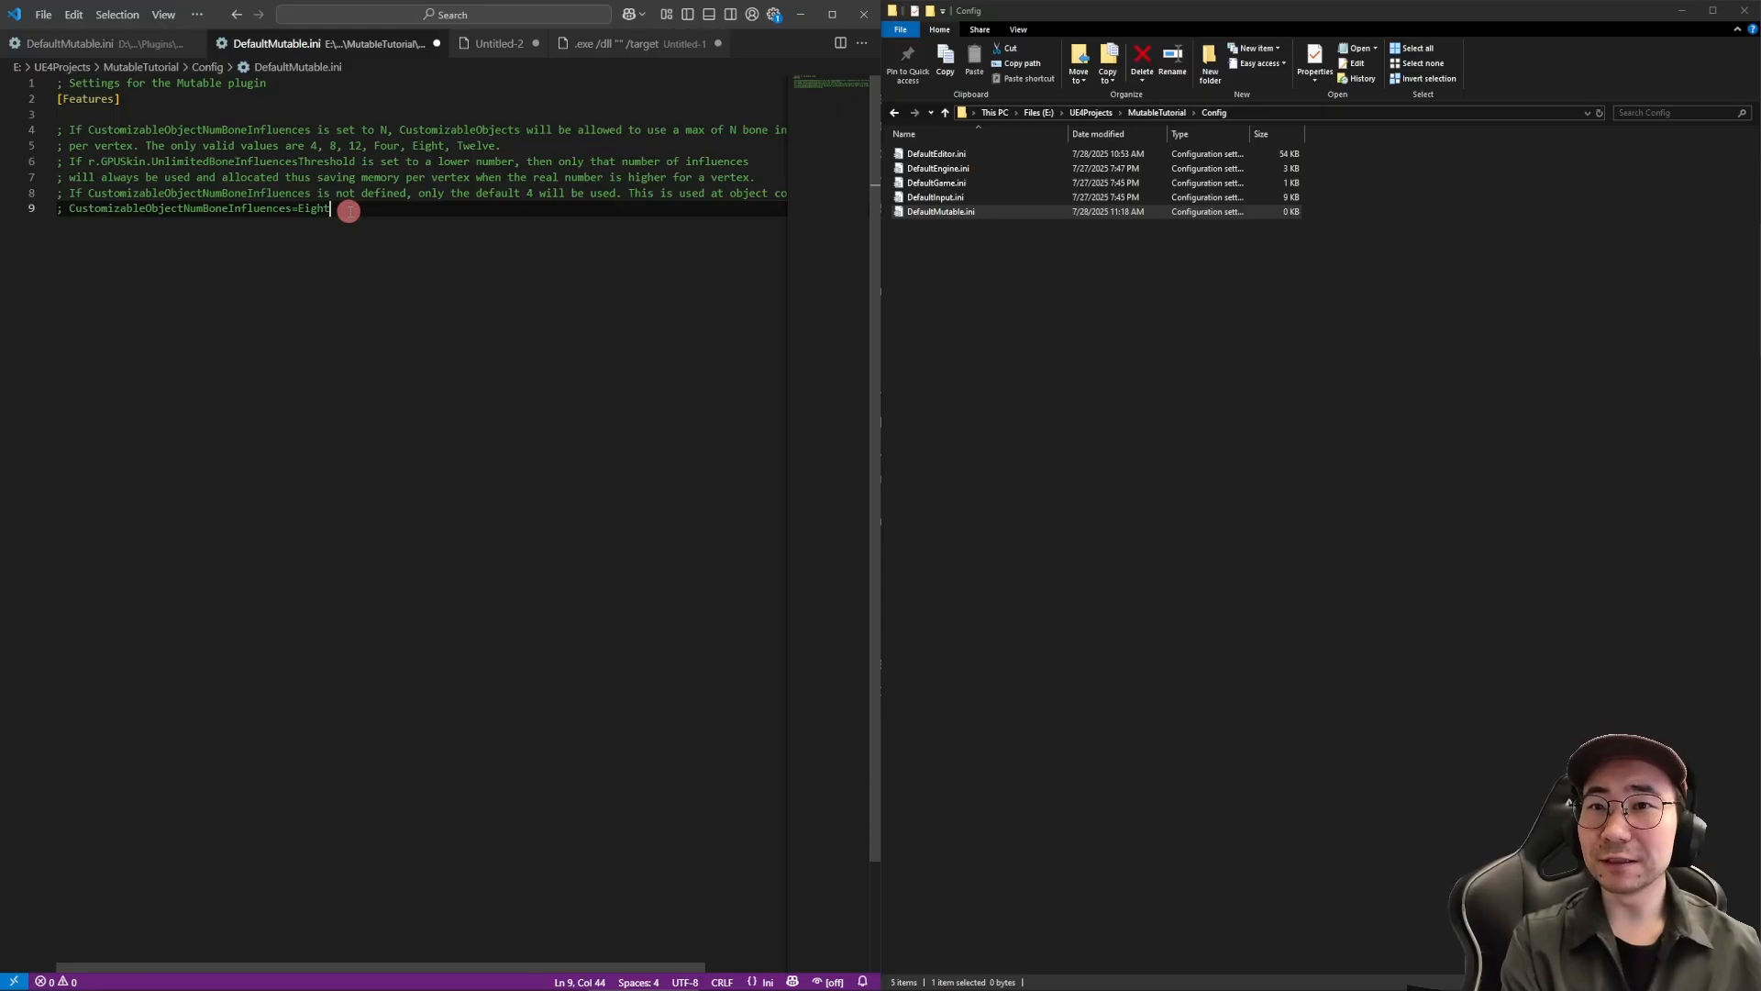
pyautogui.hotkey('ctrl', '/')
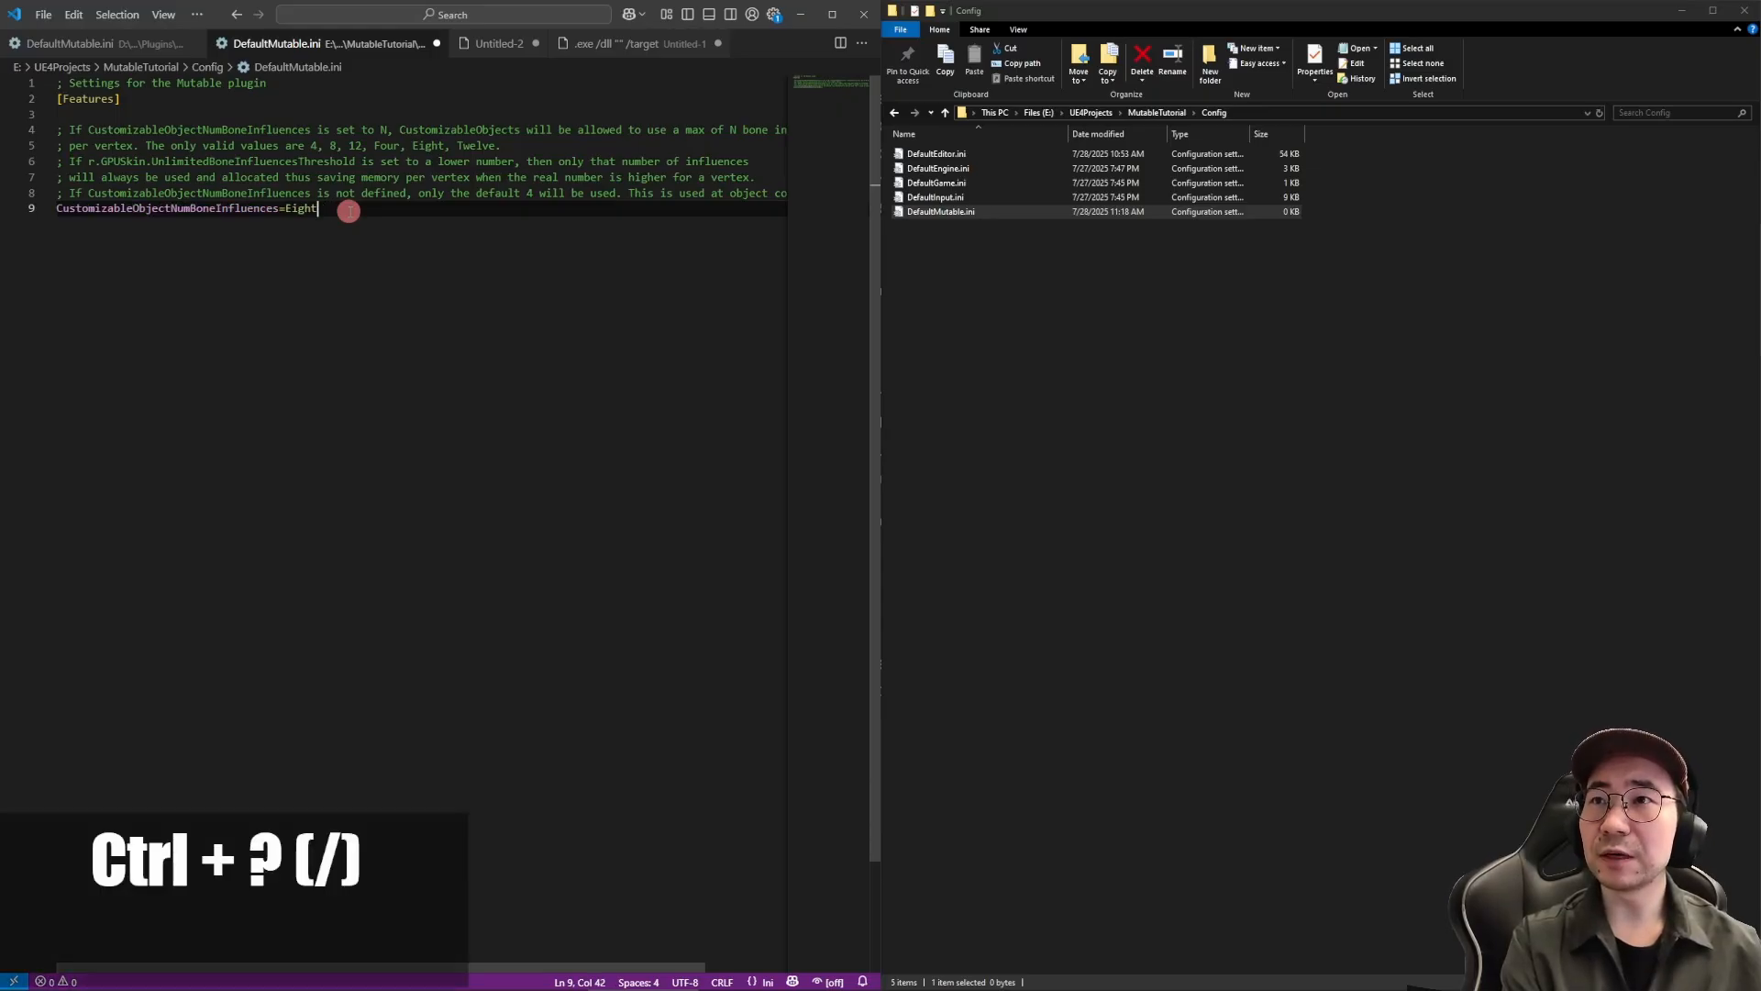
pyautogui.press('BackSpace')
pyautogui.press('BackSpace')
pyautogui.press('BackSpace')
pyautogui.press('BackSpace')
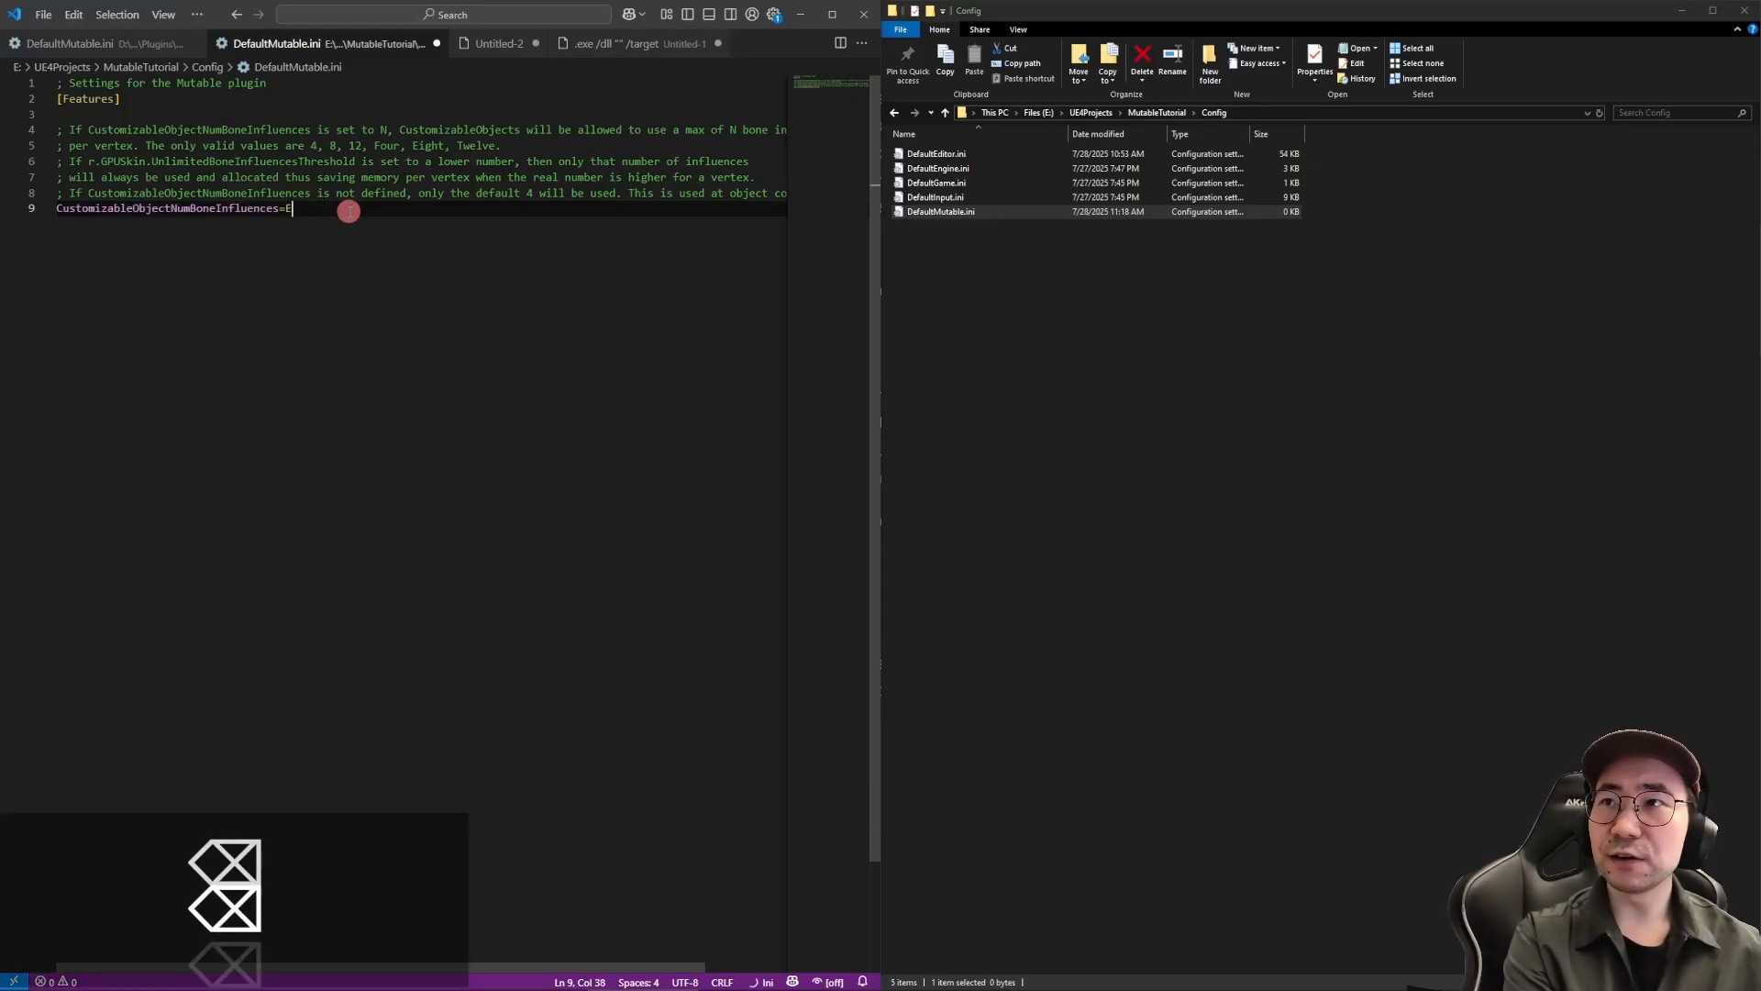
pyautogui.hotkey('ctrl', 'z')
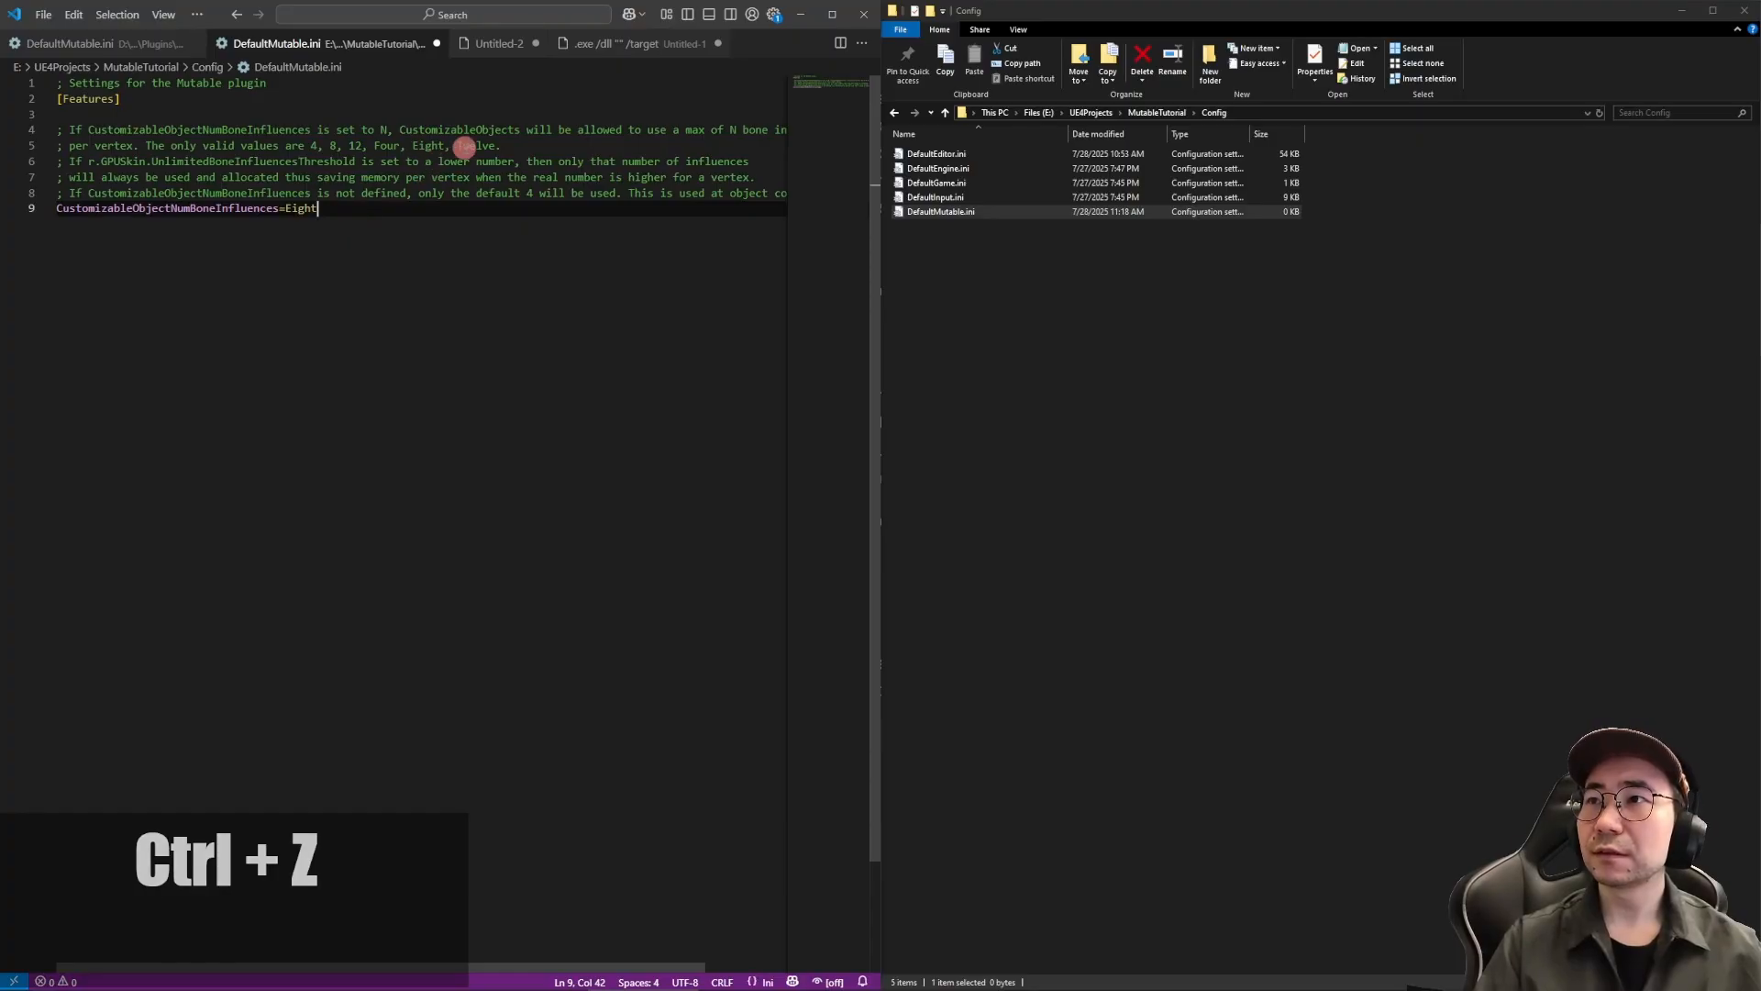
# Step: Set CustomizableObjectNumBoneInfluences to Twelve and save DefaultMutable.ini
pyautogui.doubleClick(477, 145)
pyautogui.hotkey('ctrl', 'c')
pyautogui.doubleClick(300, 208)
pyautogui.hotkey('ctrl', 'v')
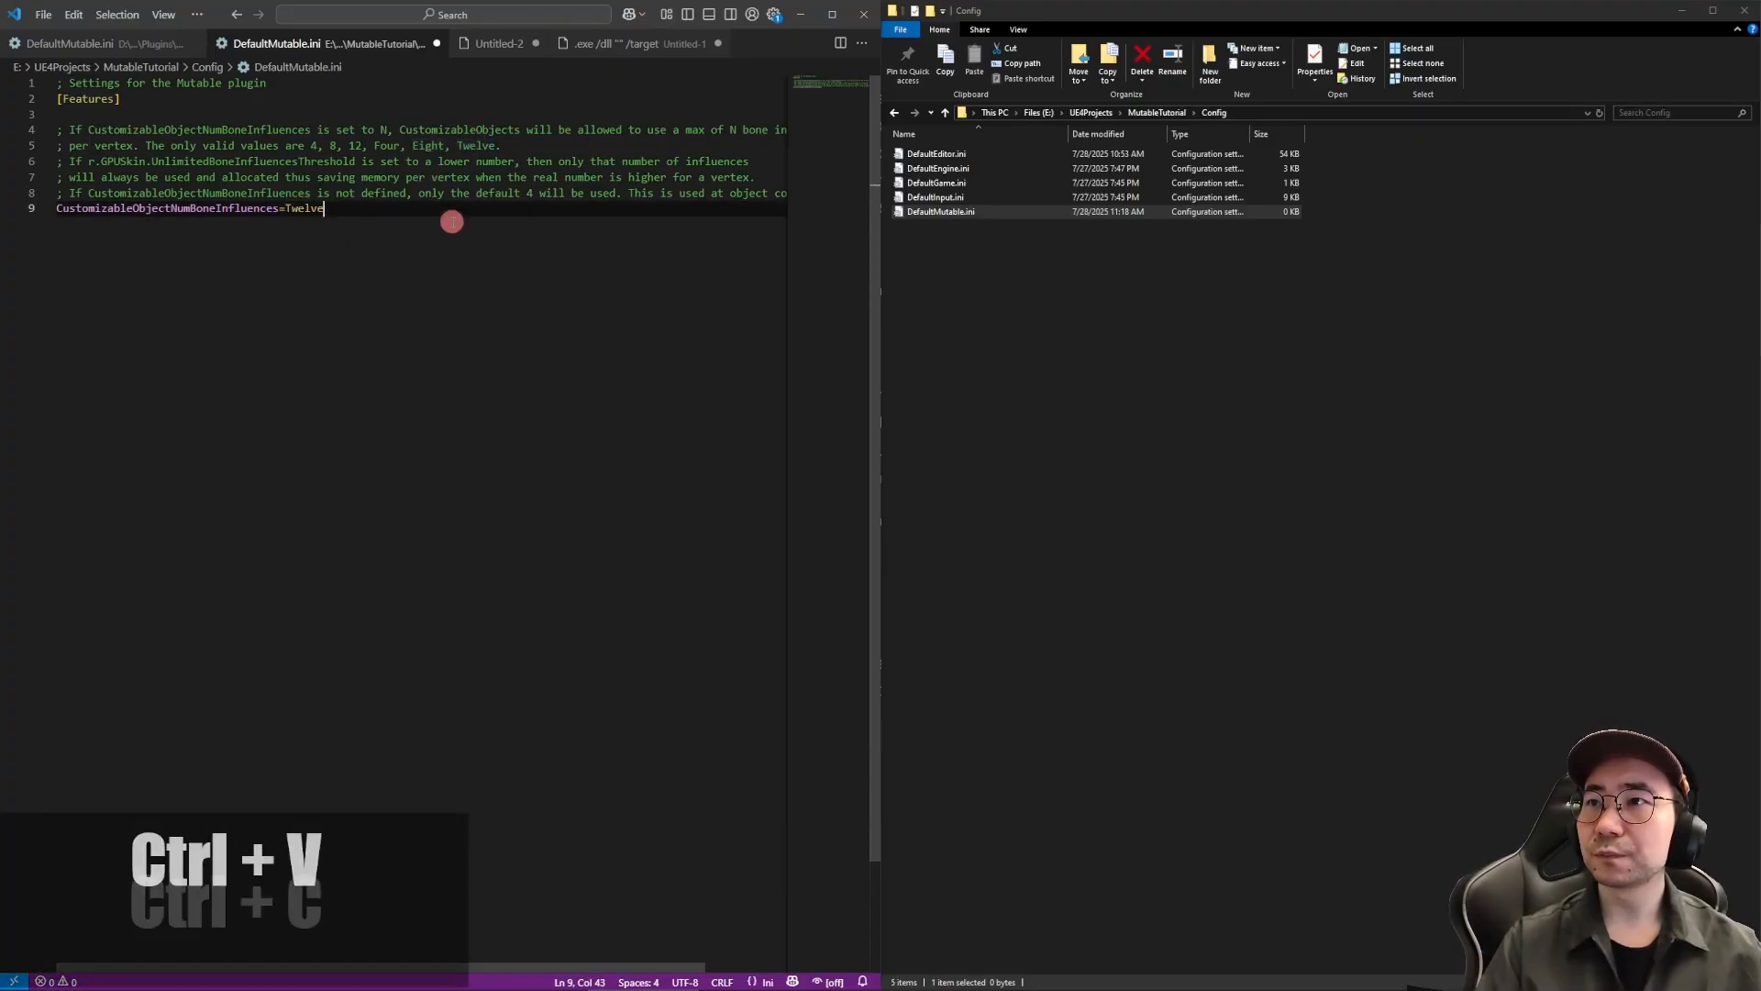
pyautogui.hotkey('ctrl', 's')
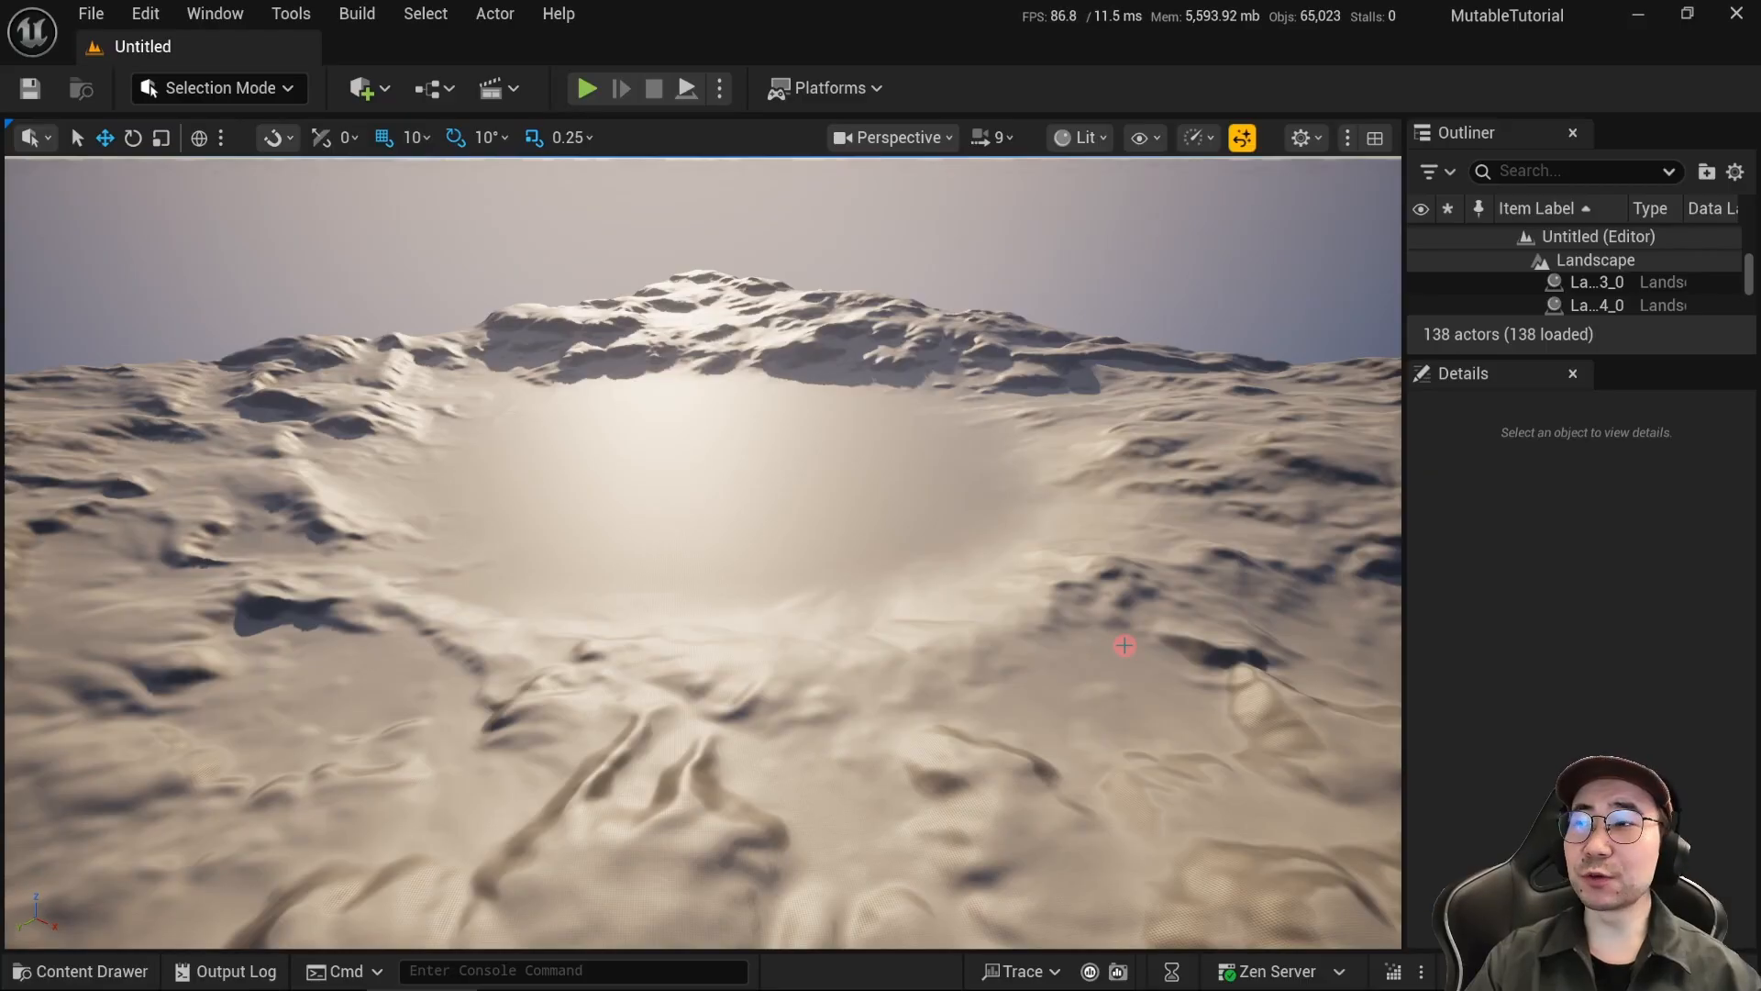
# Step: In Unreal Editor, open CO_Metahuman from the Mutable folder and assign AS_MetaHuman_ARKit_Mapping as its preview animation
pyautogui.hotkey('ctrl', 'space')
pyautogui.click(159, 699)
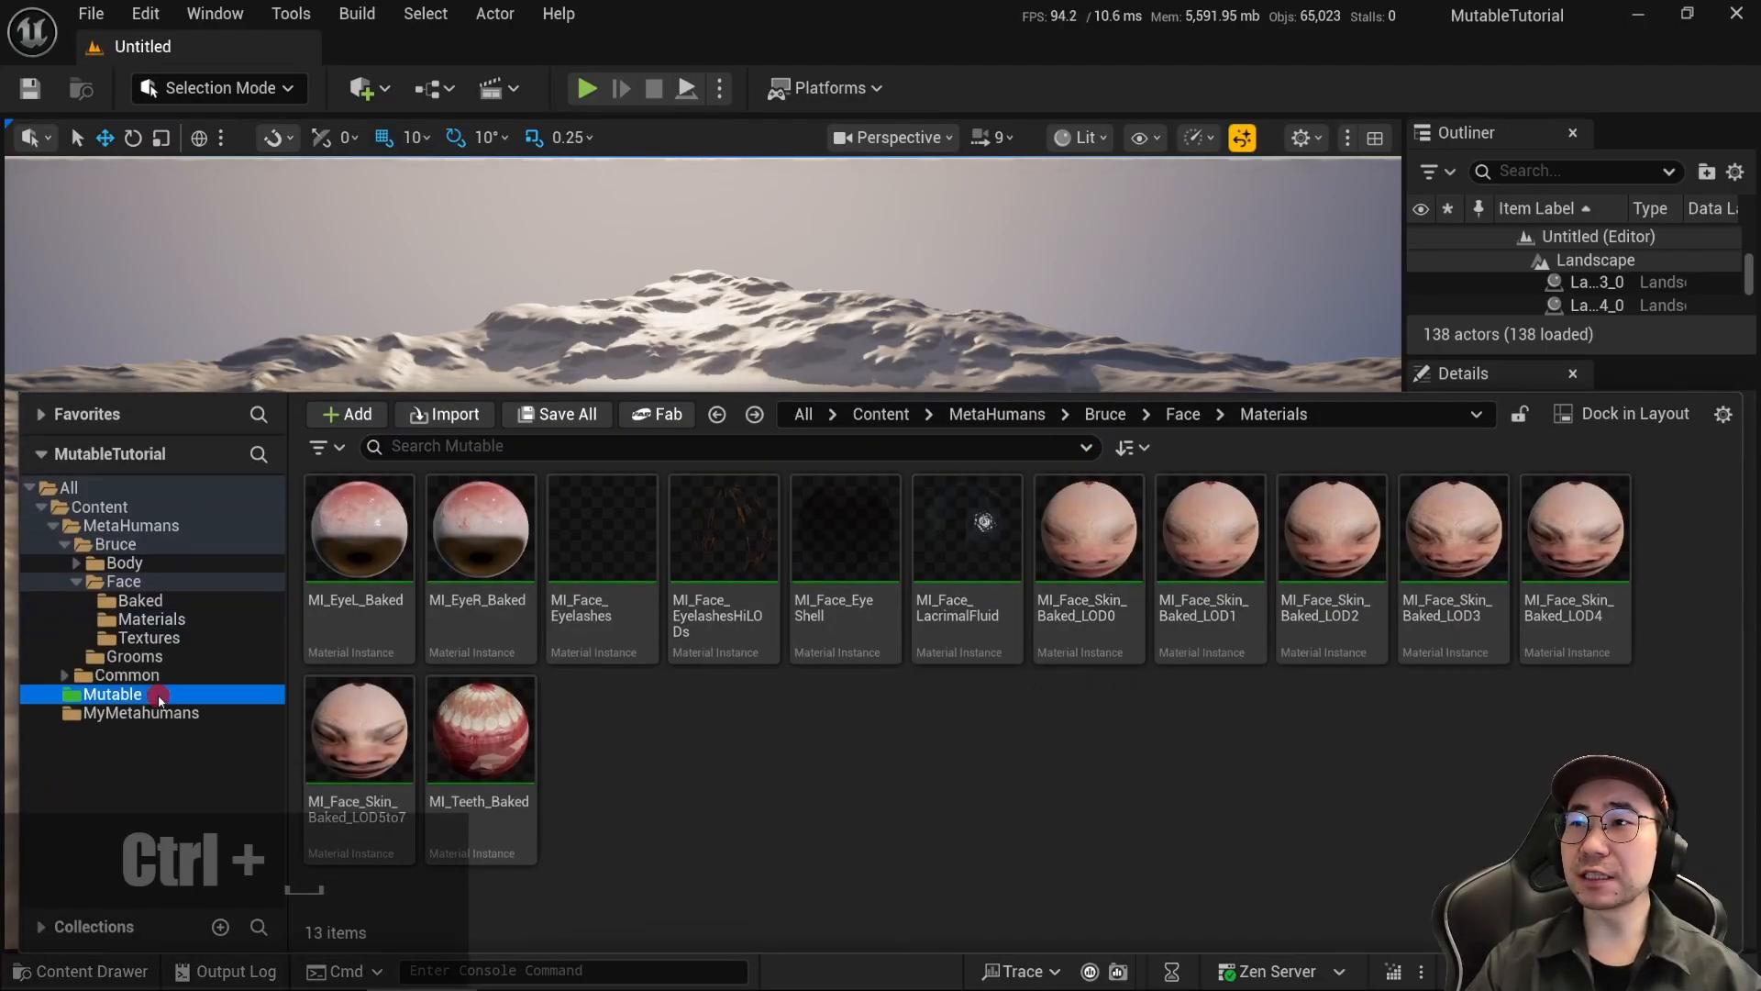
pyautogui.doubleClick(353, 546)
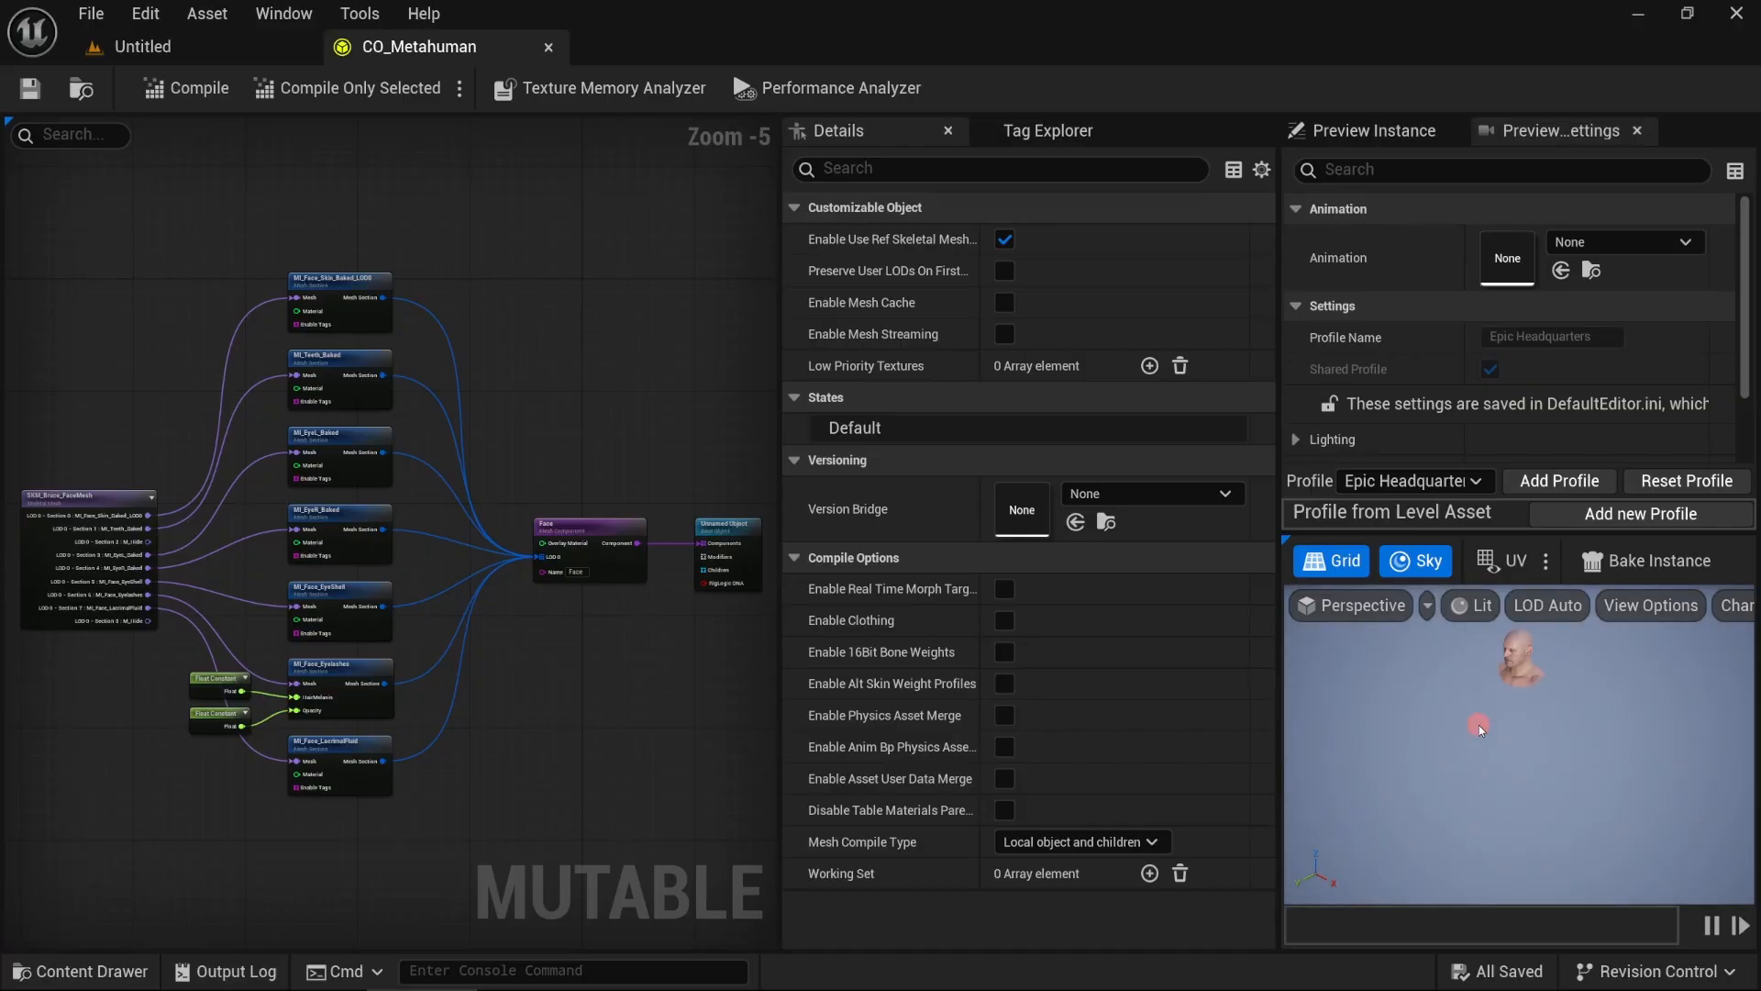
pyautogui.click(1623, 243)
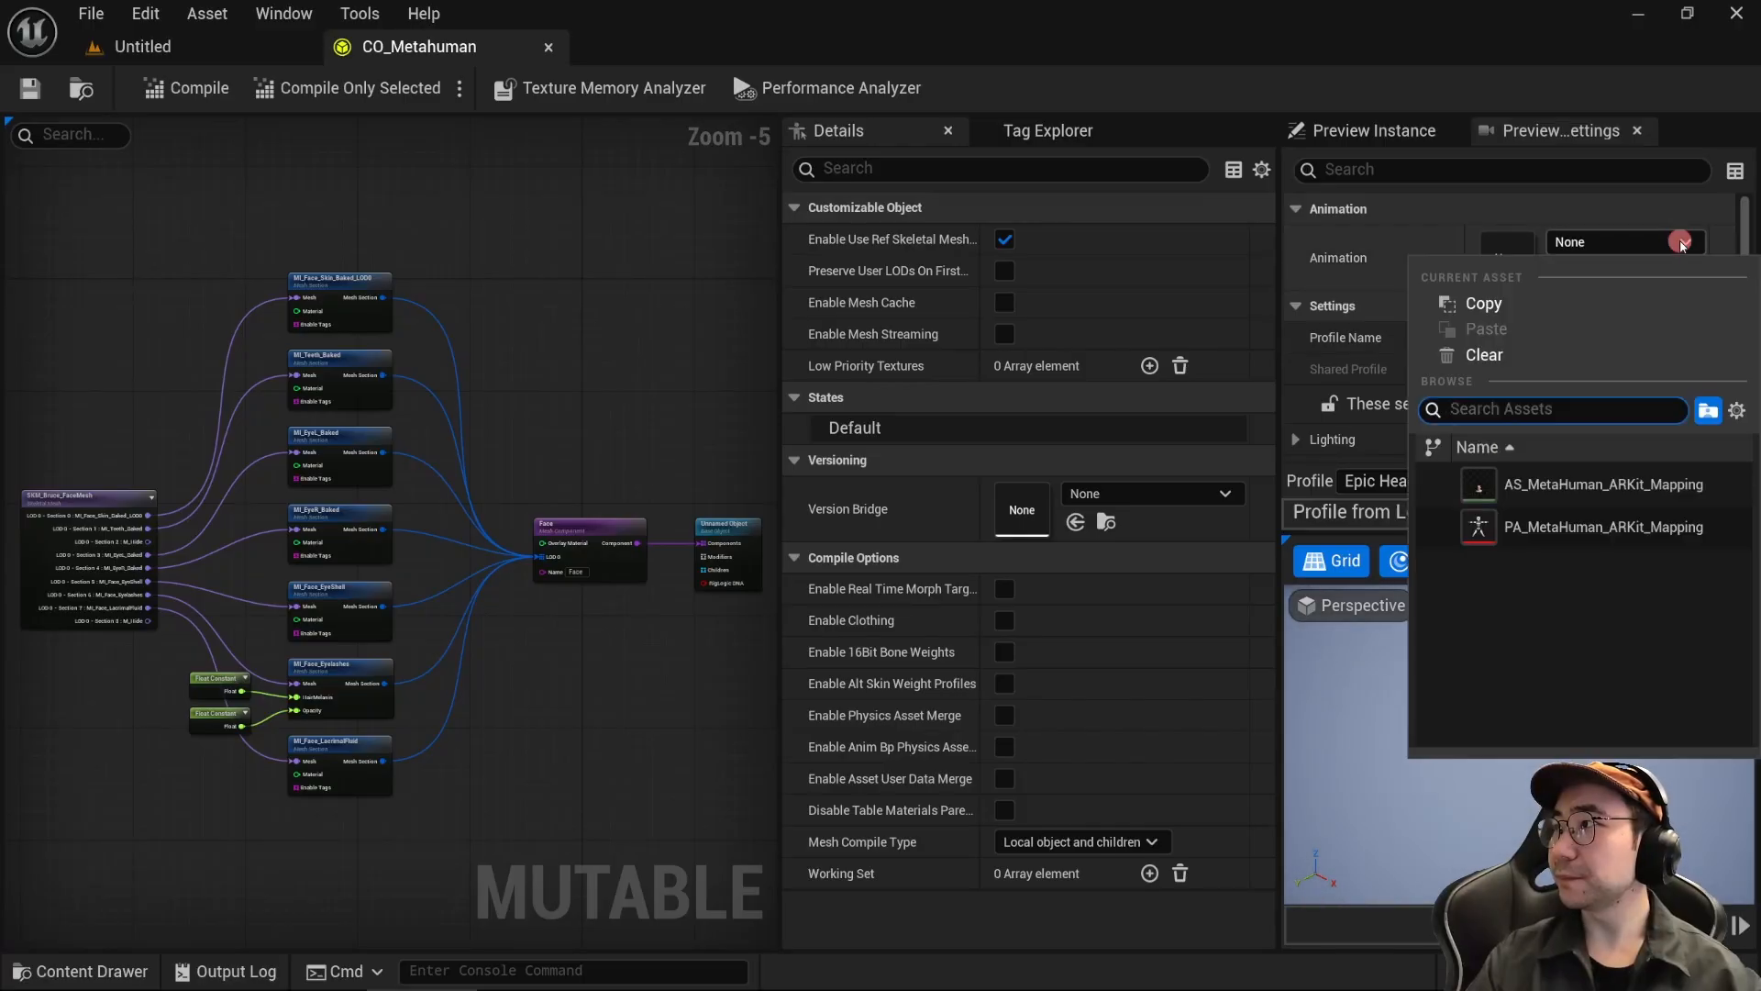
pyautogui.click(1586, 477)
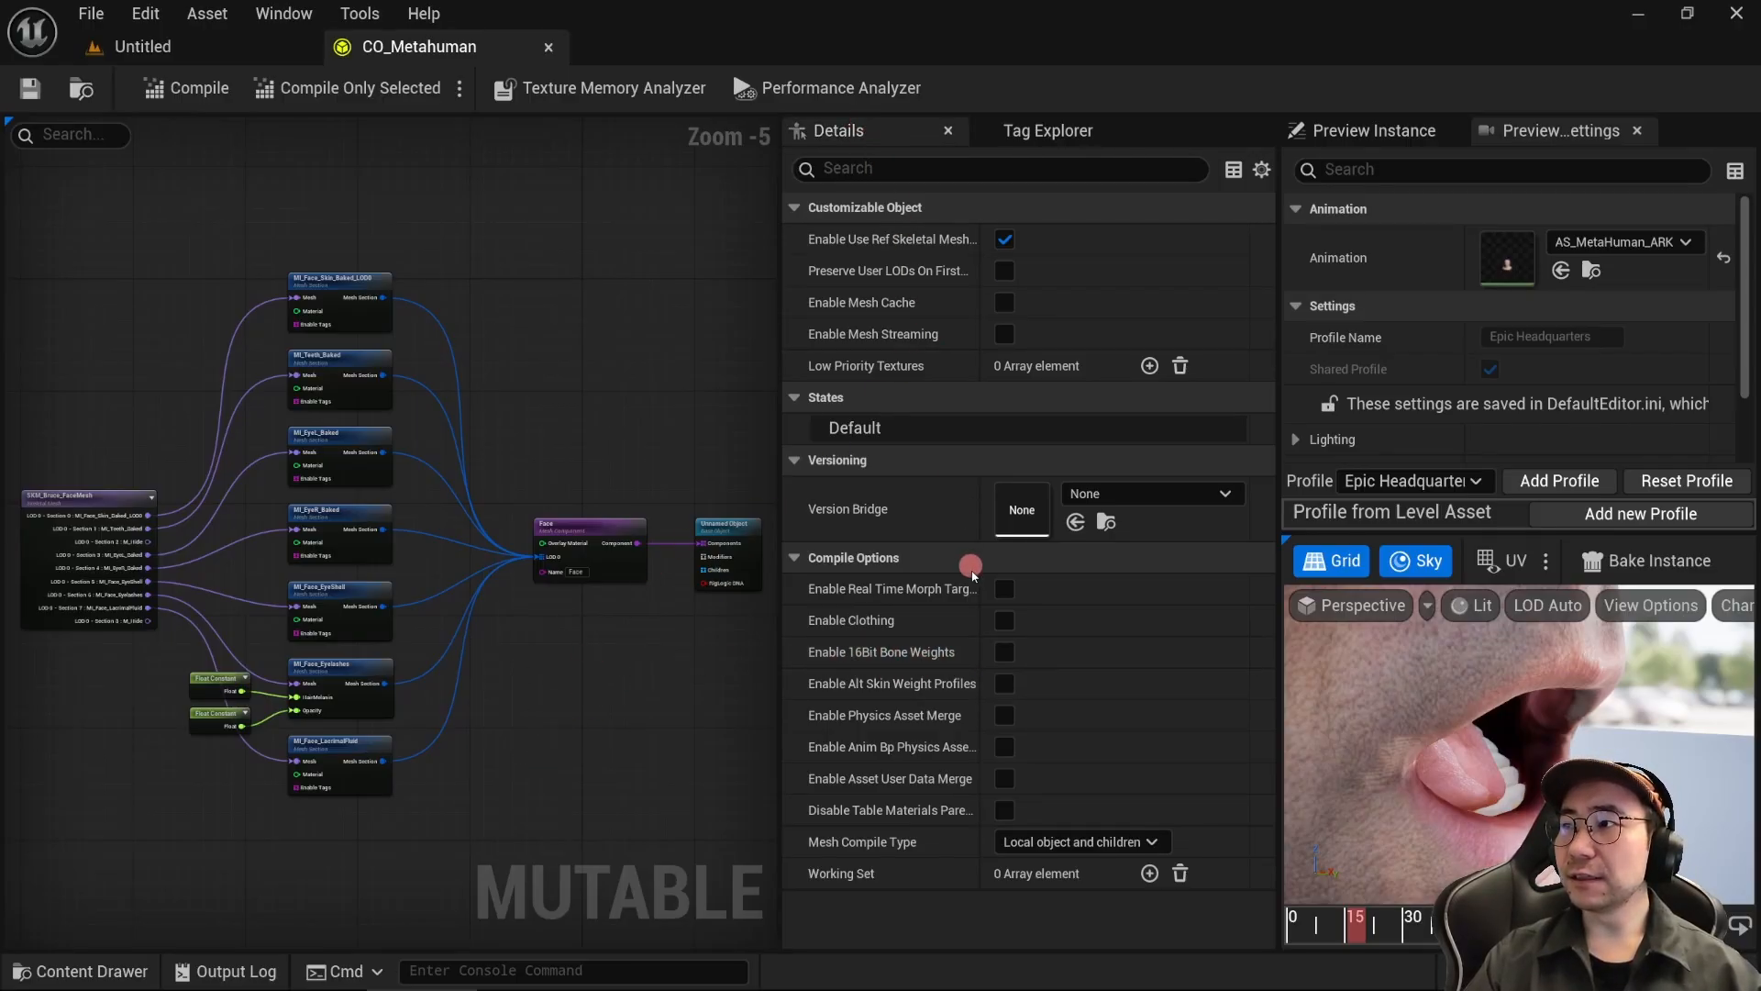
# Step: Enable 16Bit Bone Weights in CO_Metahuman's compile options, then compile and save the object
pyautogui.click(1004, 652)
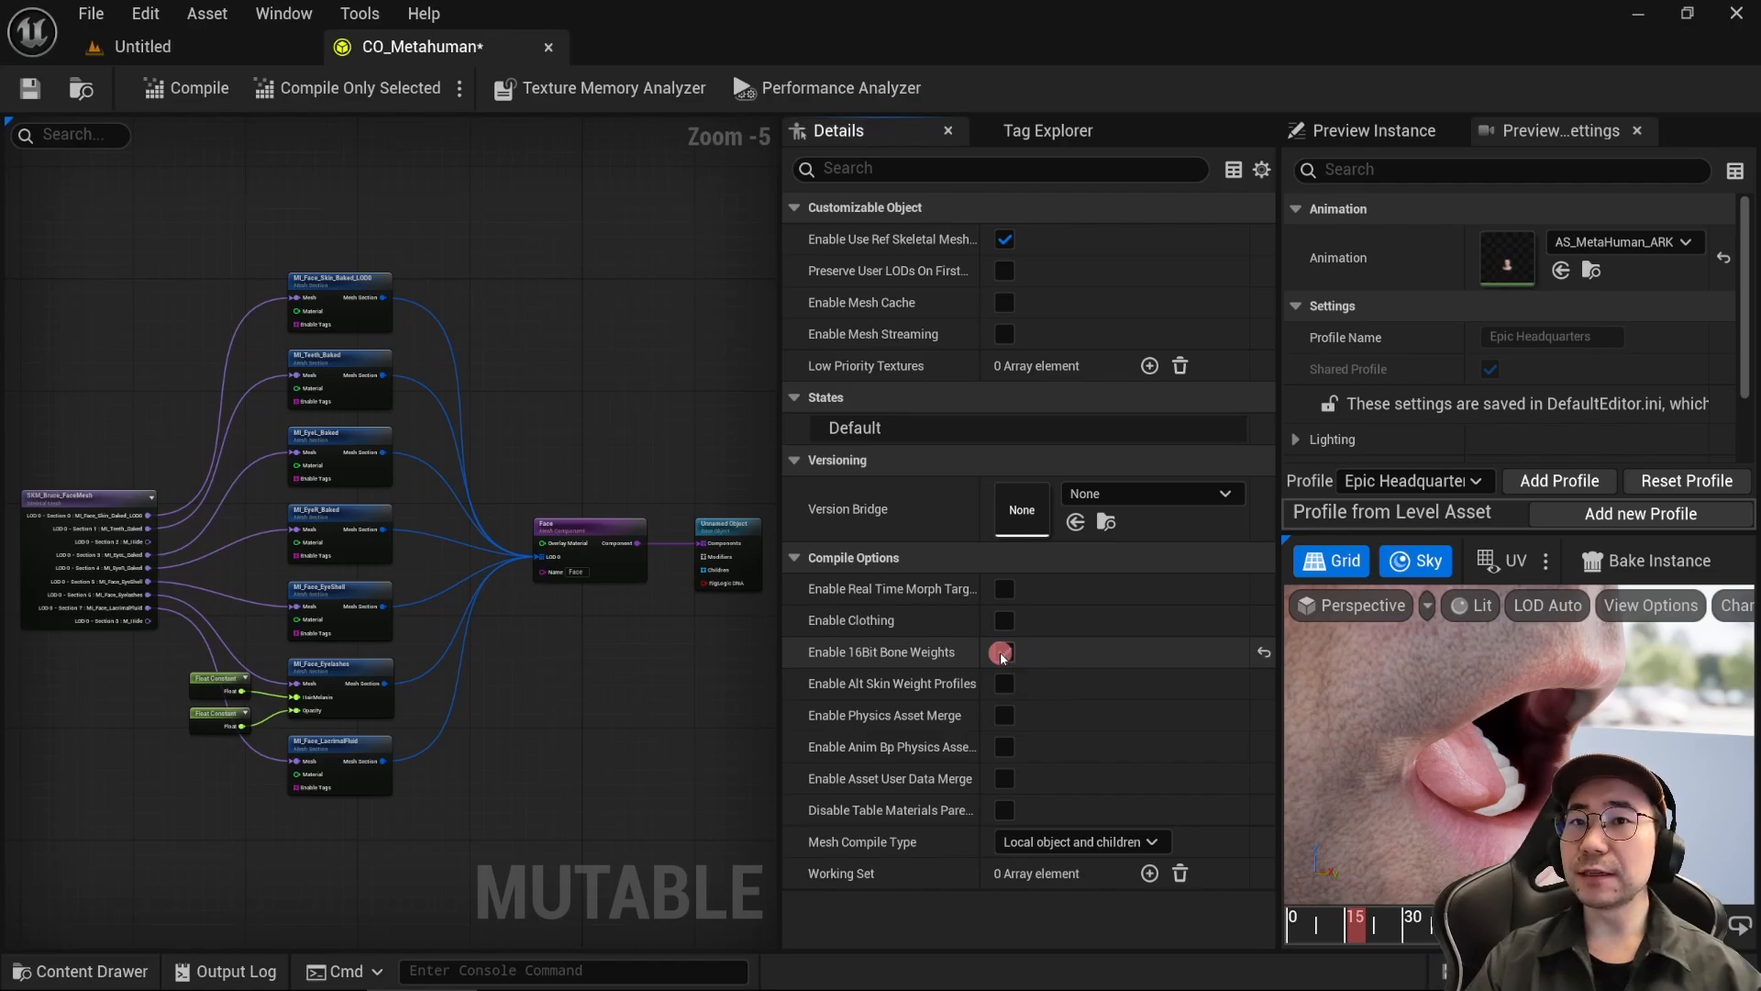
pyautogui.click(186, 87)
pyautogui.click(26, 89)
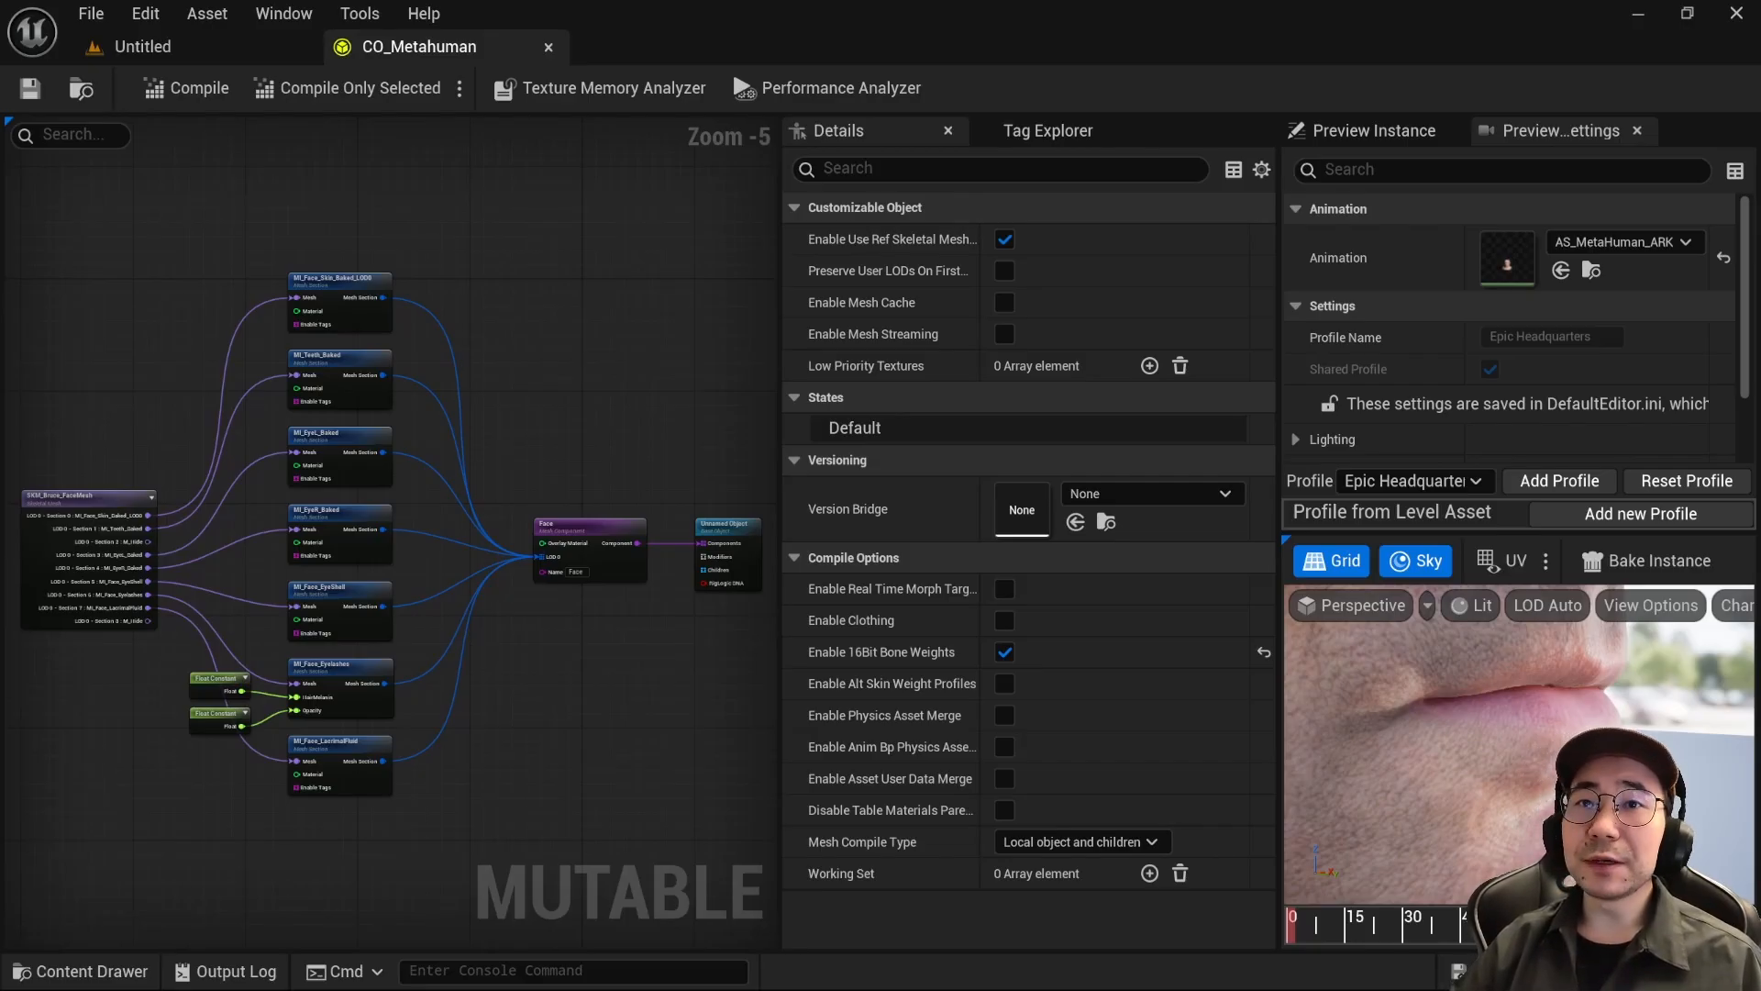
# Step: Set Num LODs to 2 on the Face mesh component node and compile the Customizable Object
pyautogui.click(607, 521)
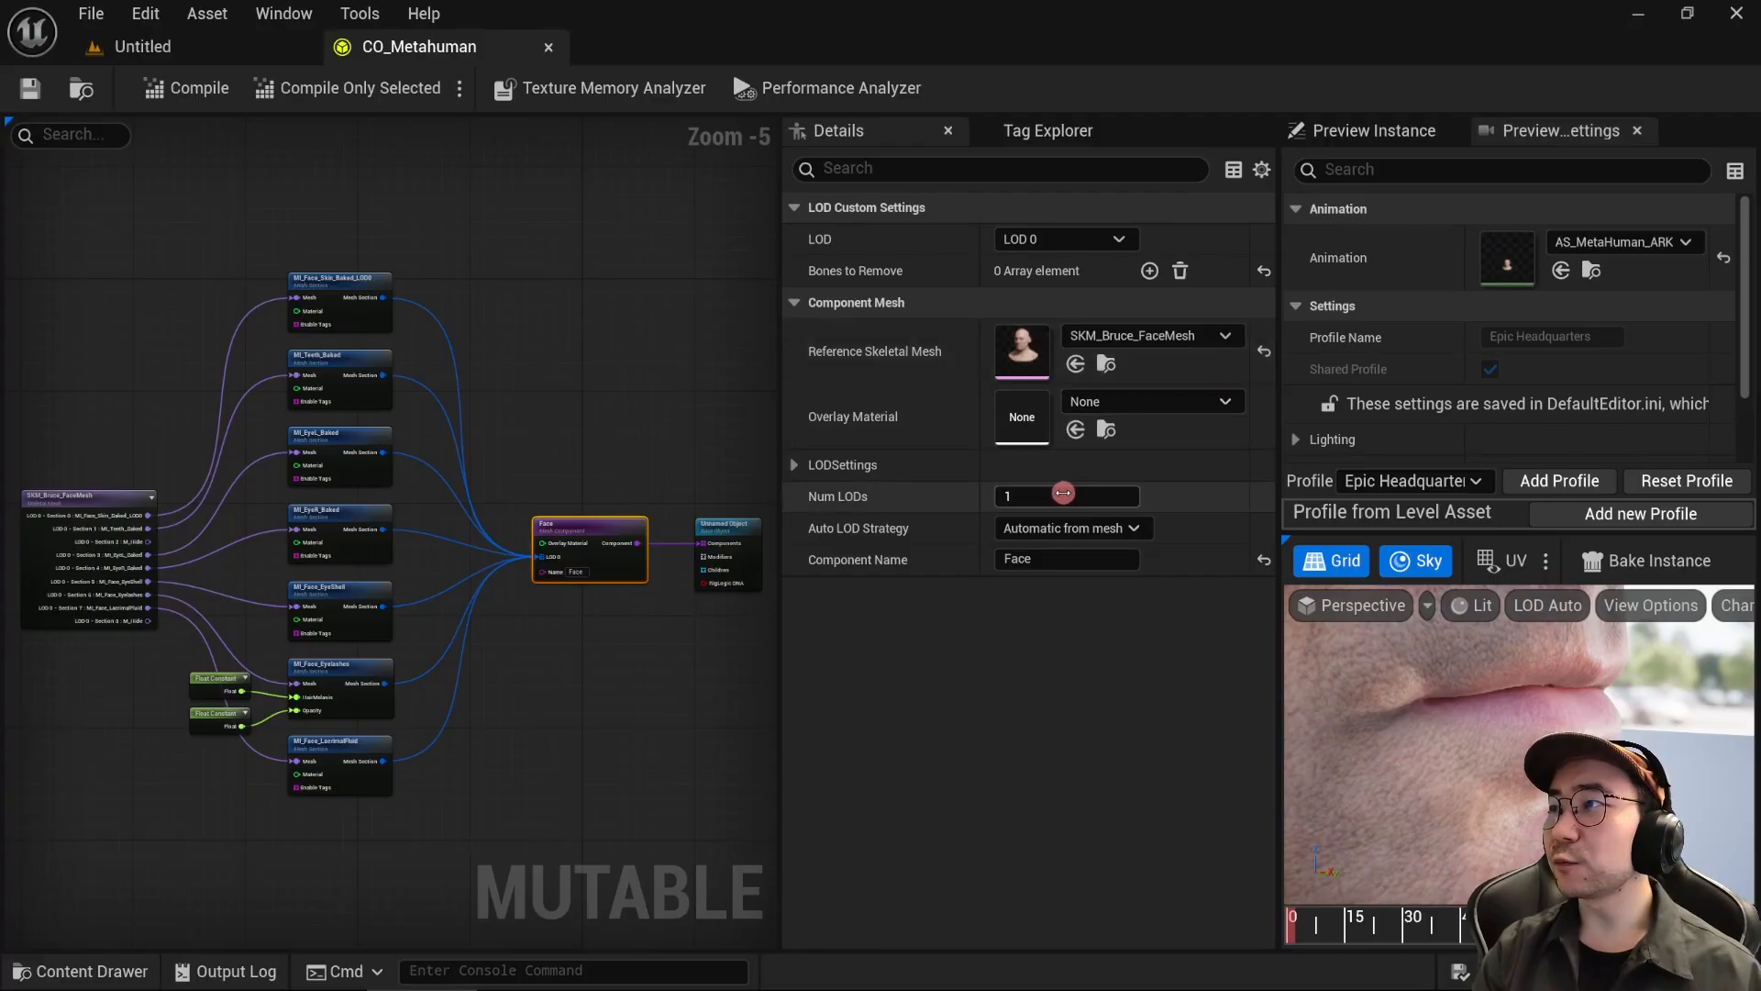
pyautogui.click(1035, 496)
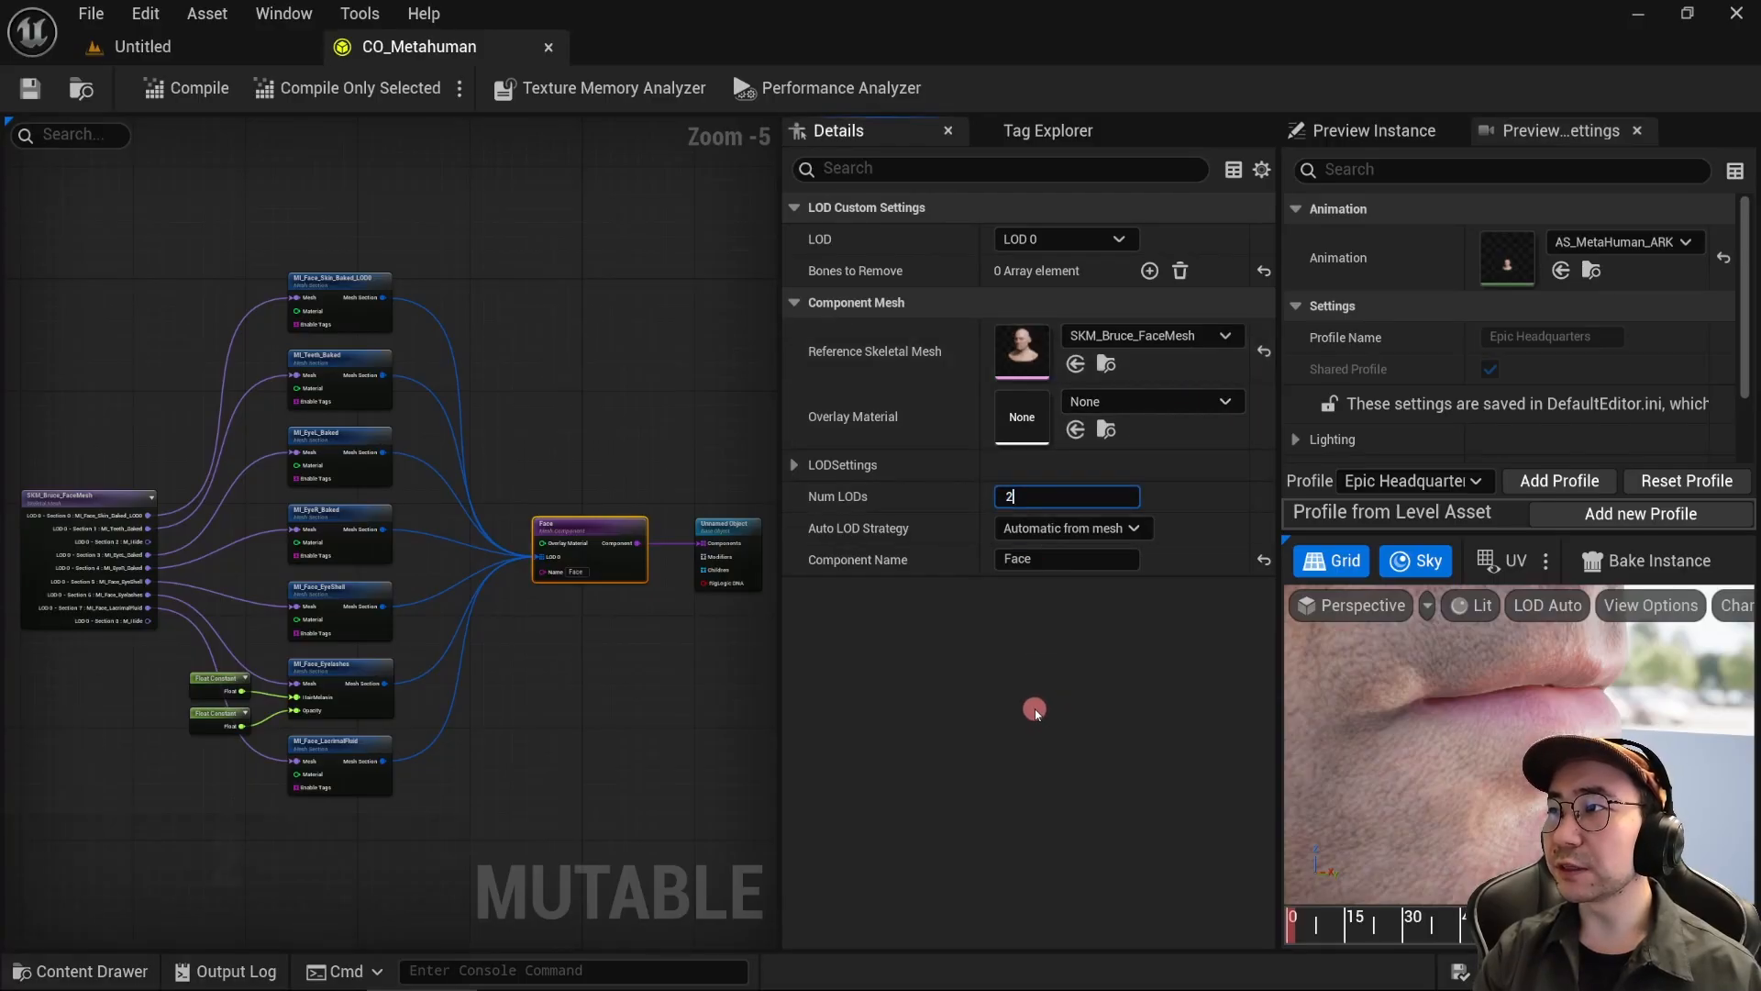
pyautogui.write('2')
pyautogui.click(915, 658)
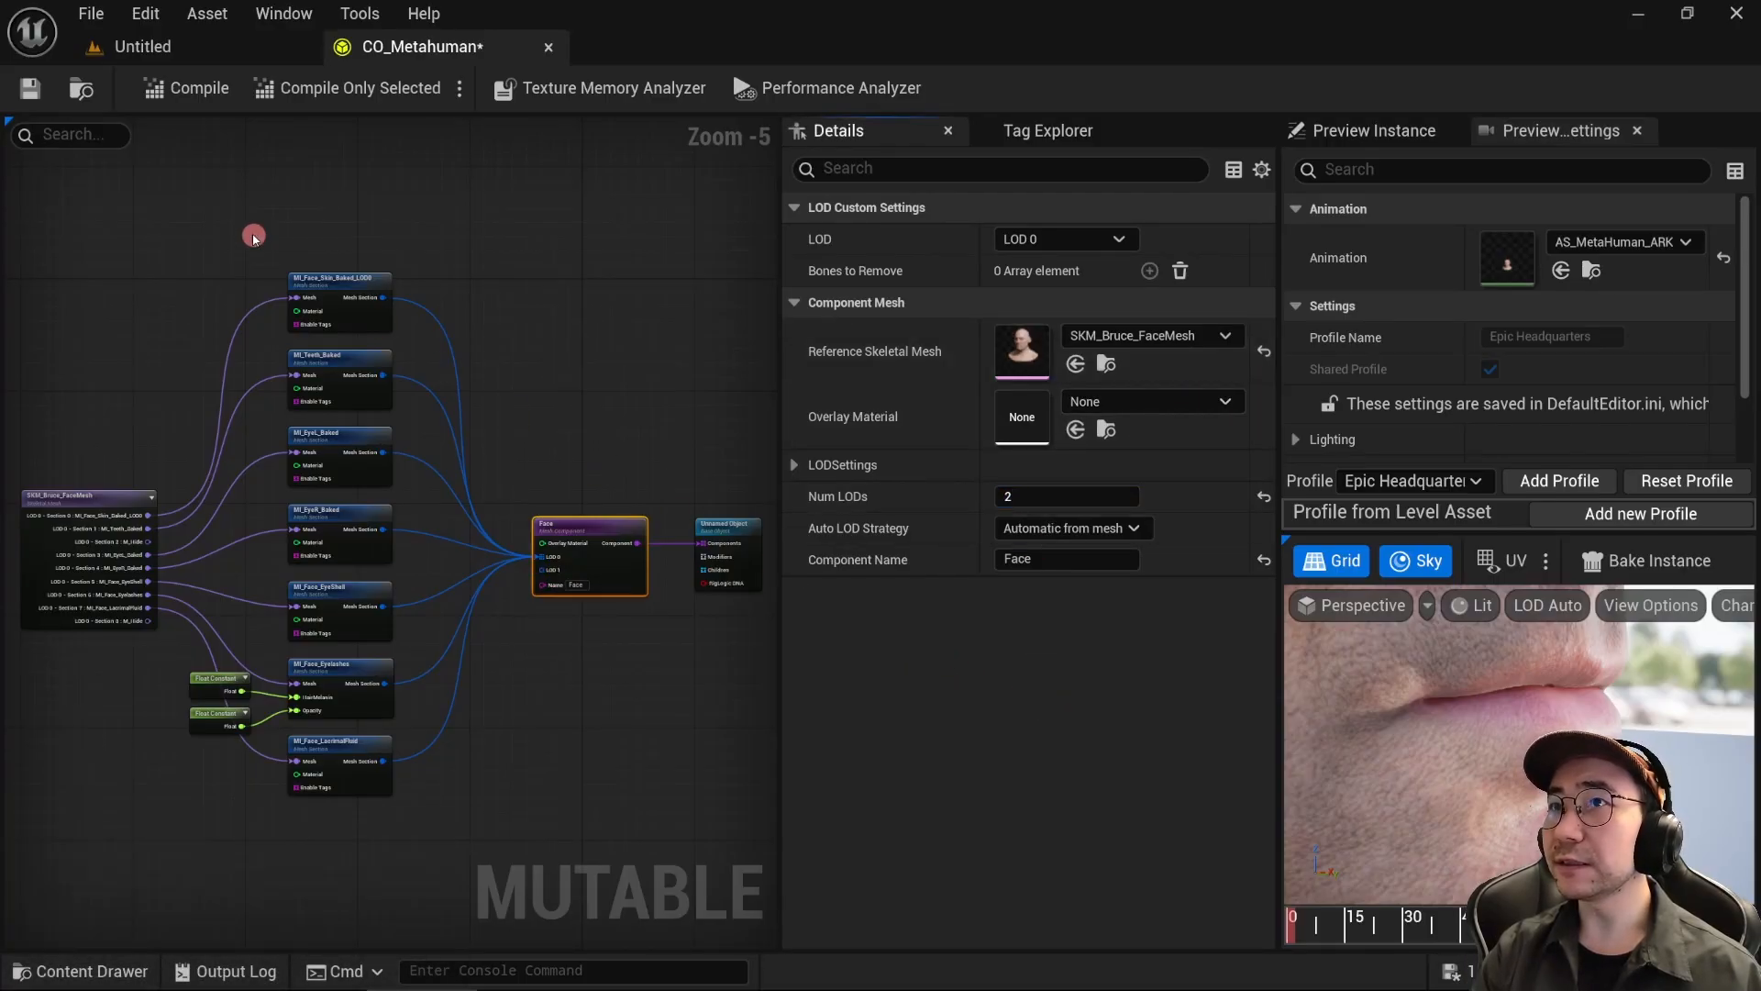
pyautogui.click(192, 92)
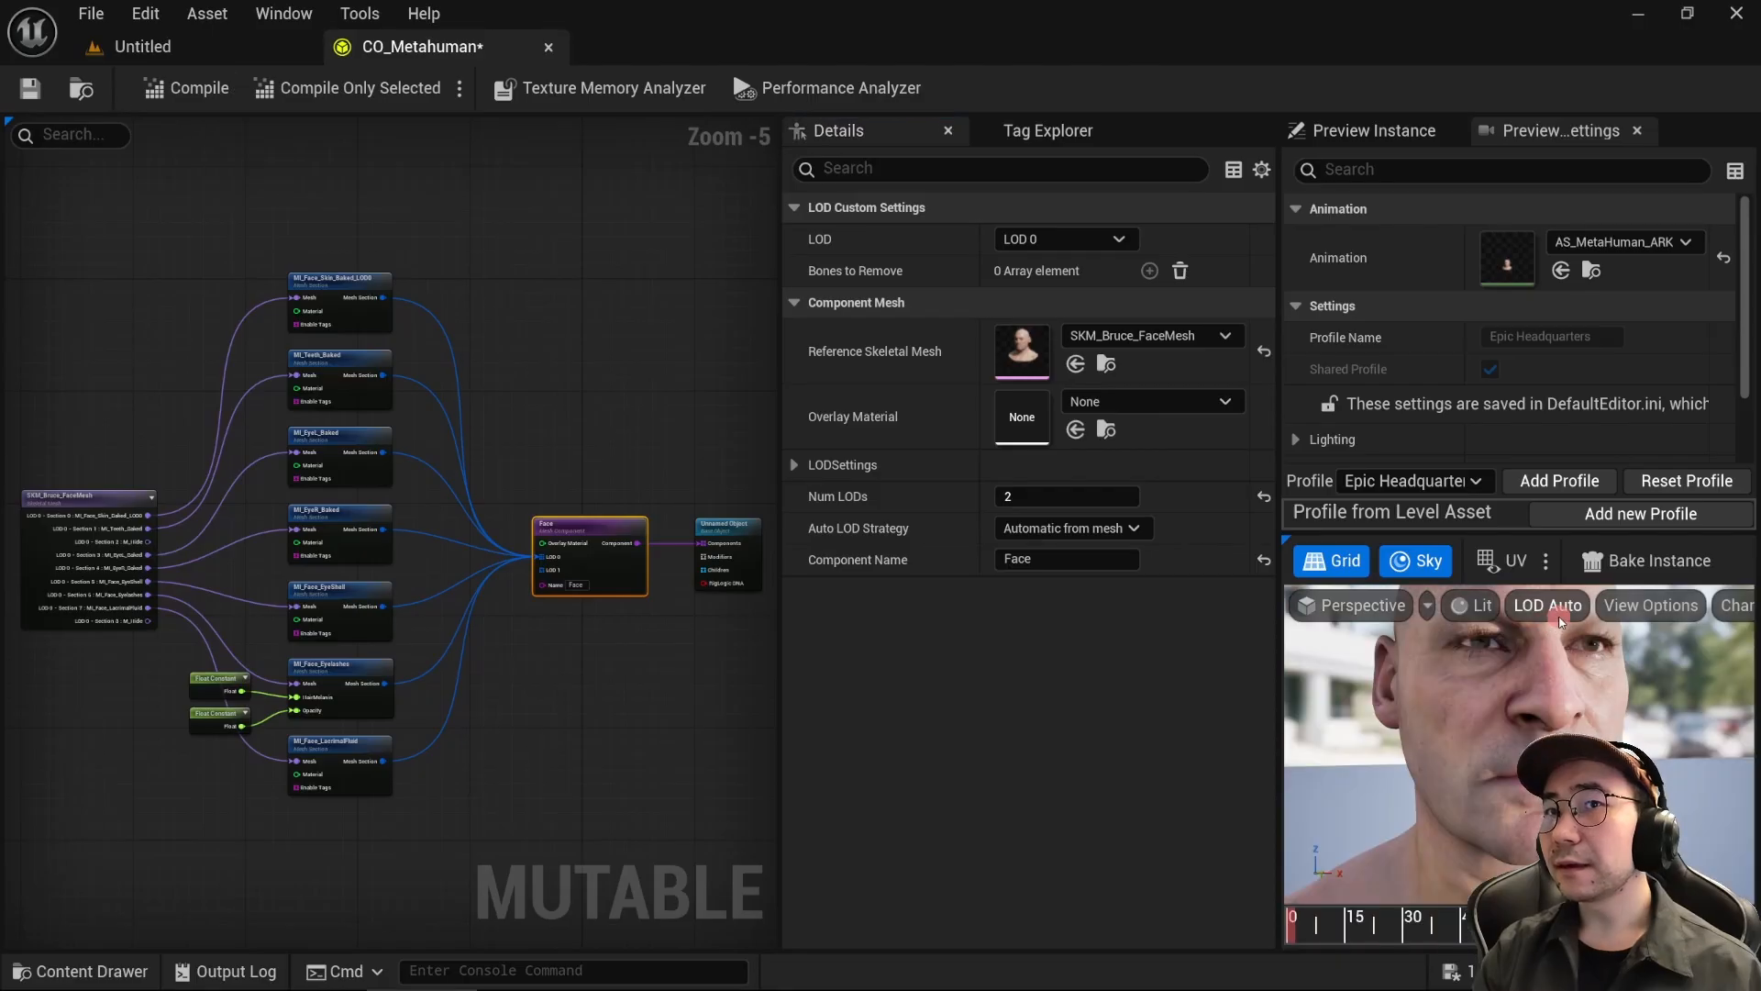
# Step: Force the preview to LOD 0 and LOD 1 to compare which face parts are rendered at each level
pyautogui.click(1557, 608)
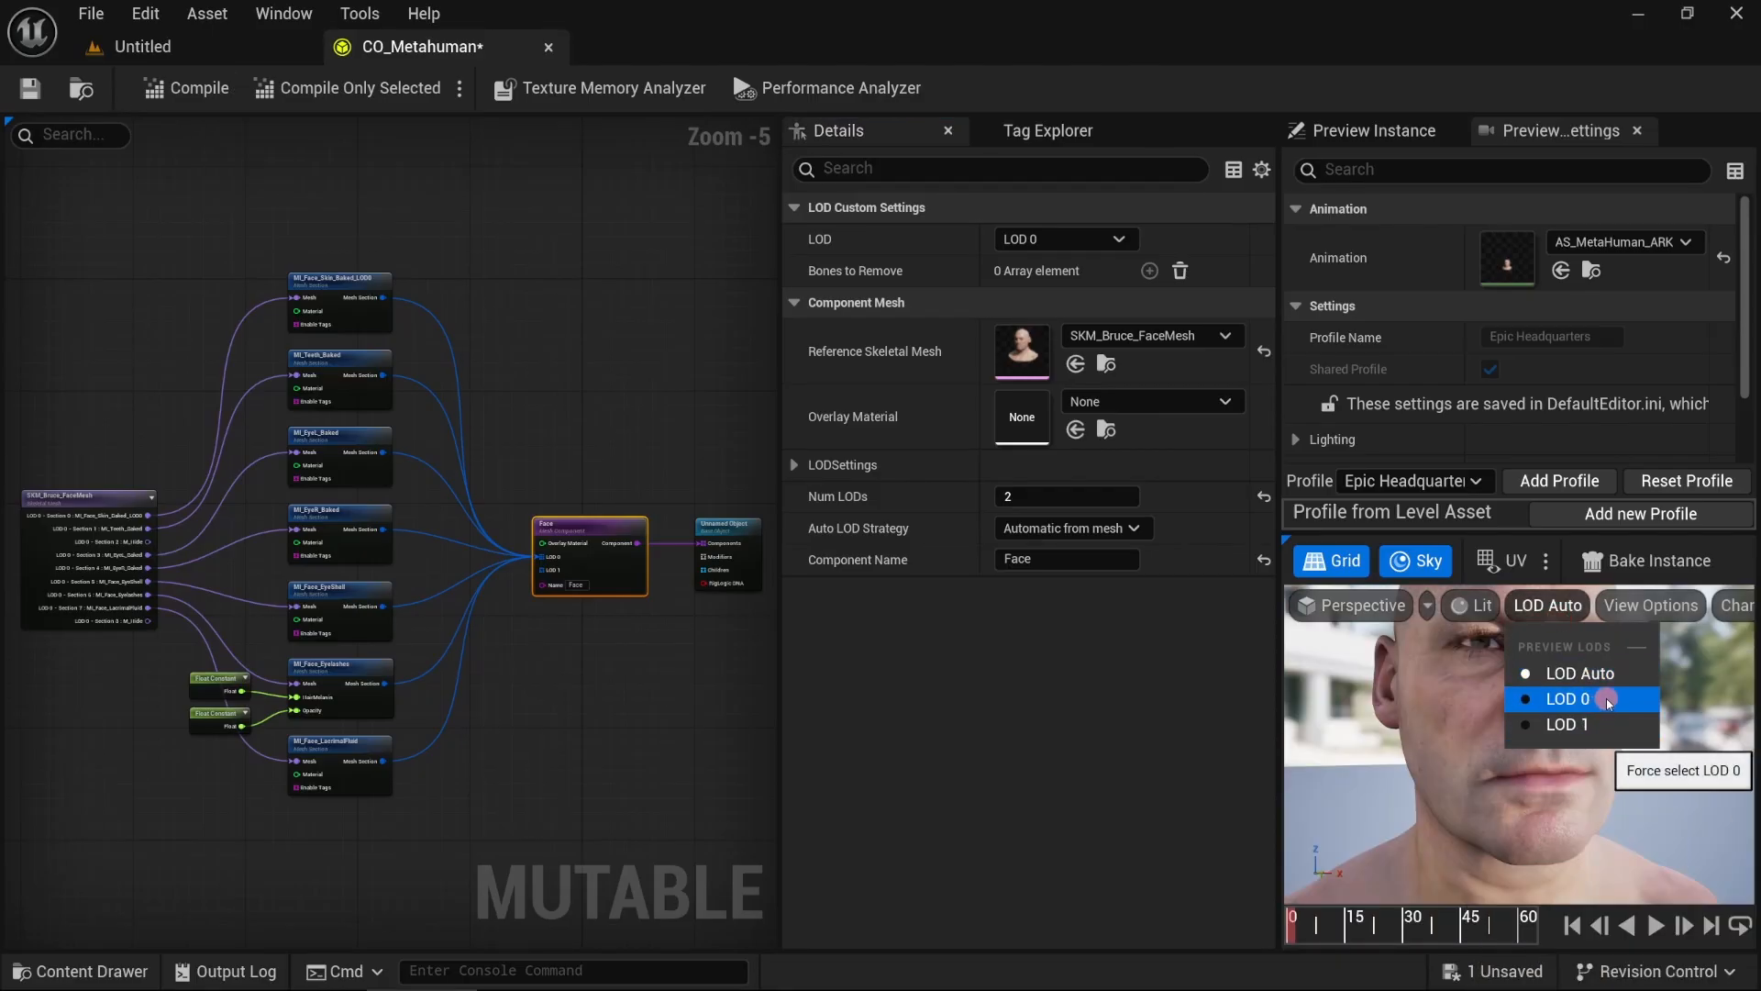
pyautogui.click(1595, 722)
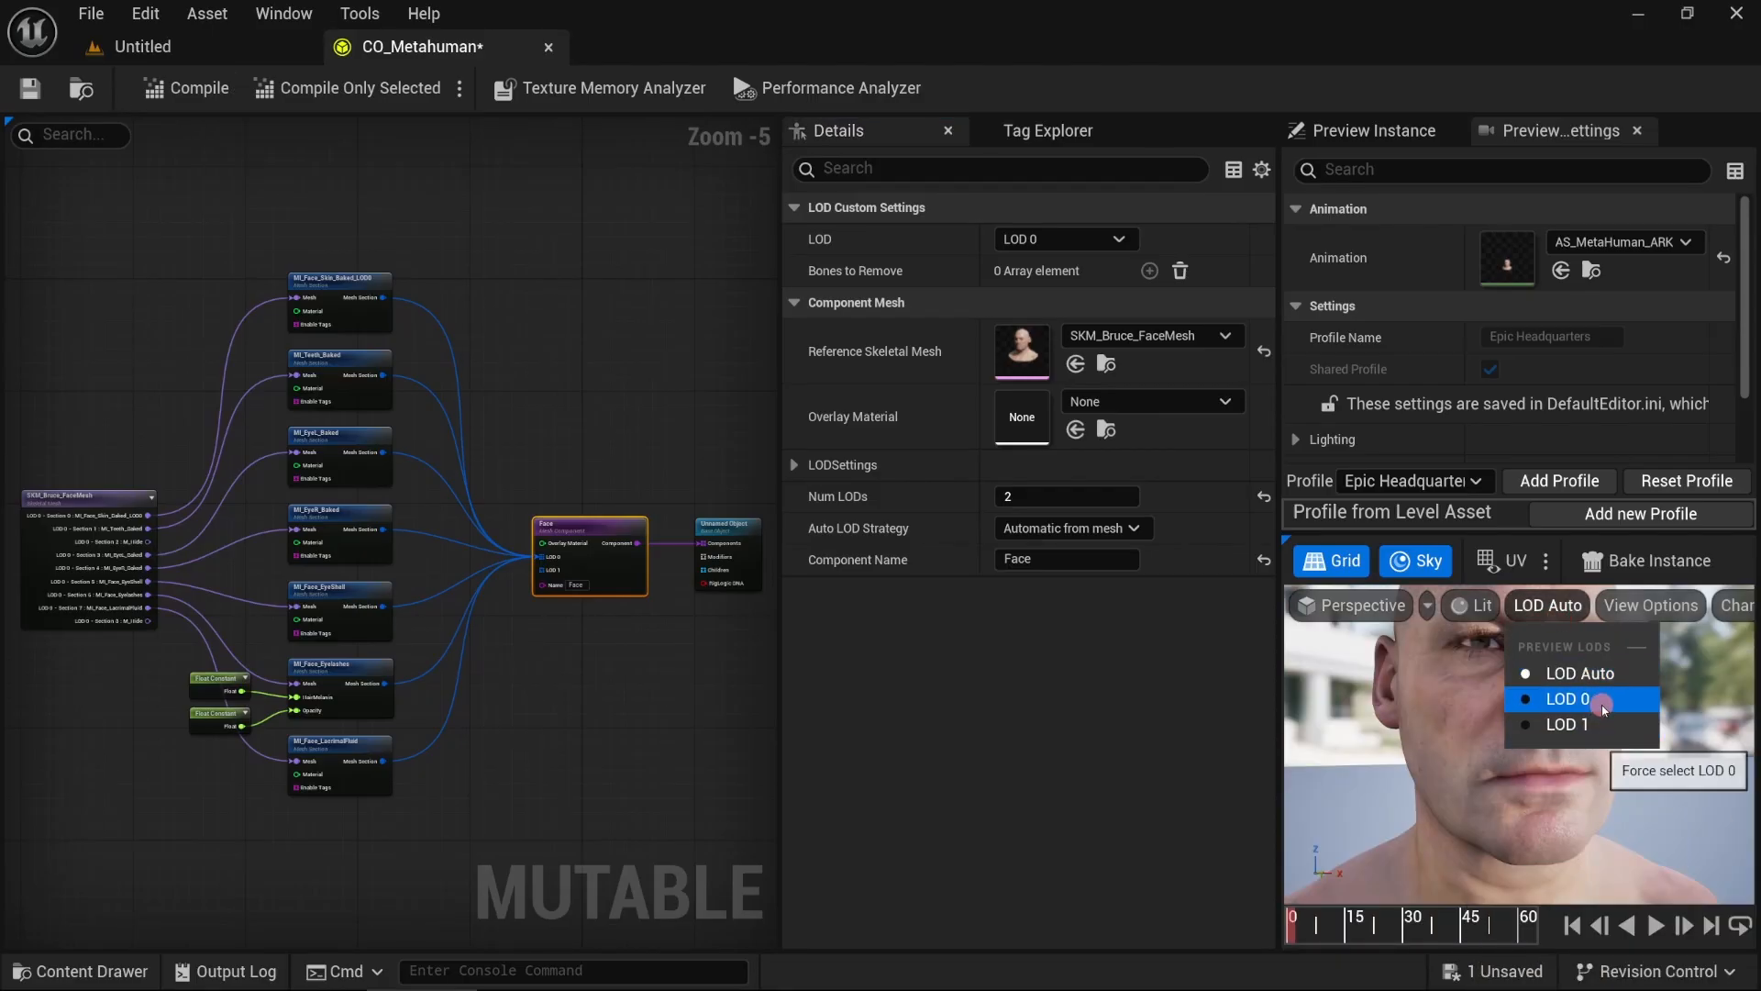
pyautogui.click(1596, 702)
pyautogui.click(1365, 605)
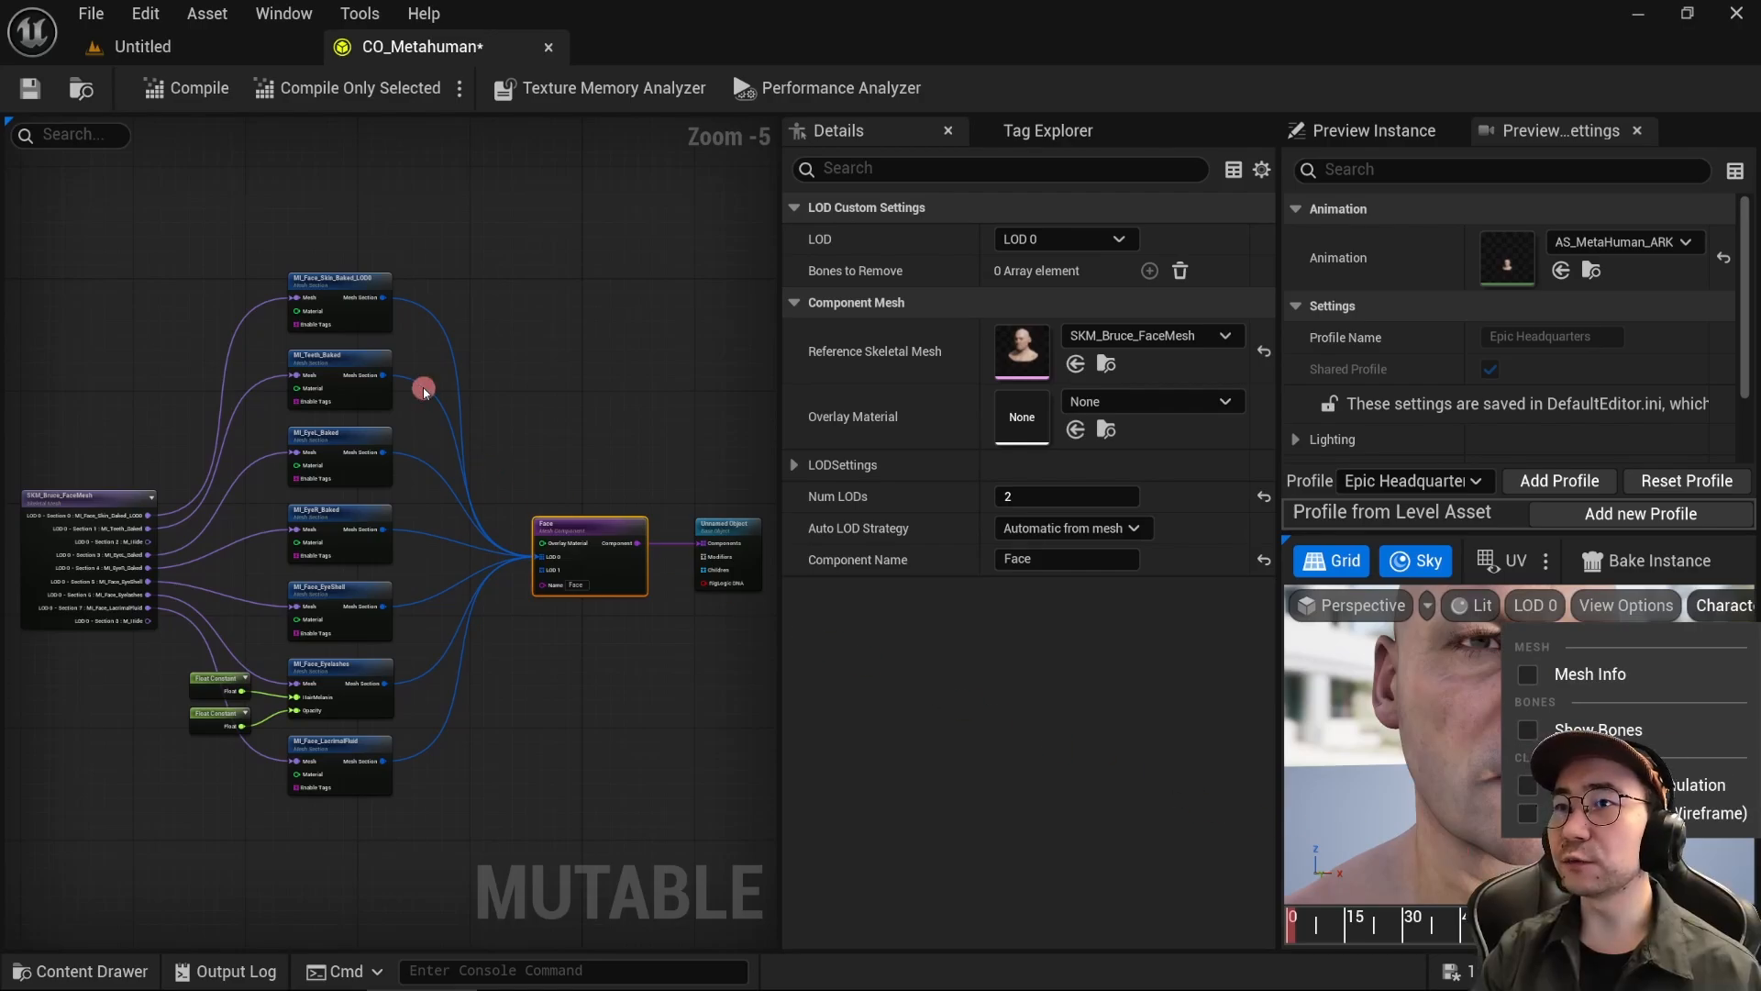
pyautogui.click(1549, 608)
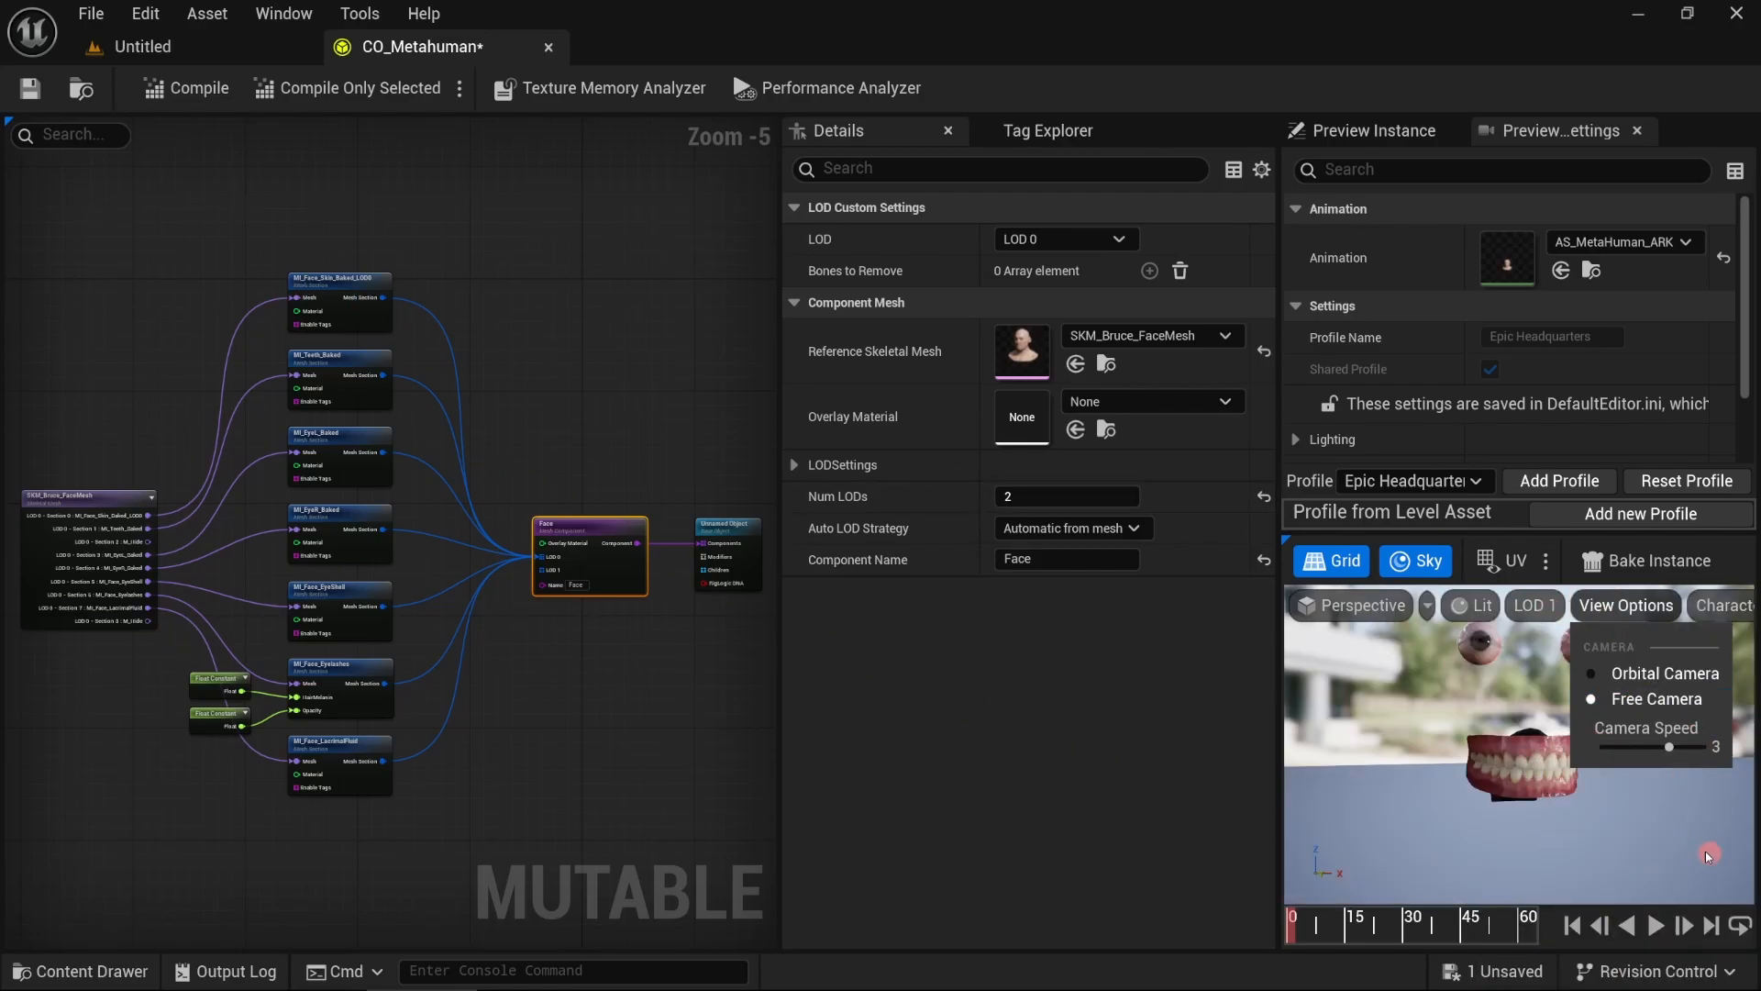
pyautogui.click(1623, 856)
pyautogui.click(1534, 605)
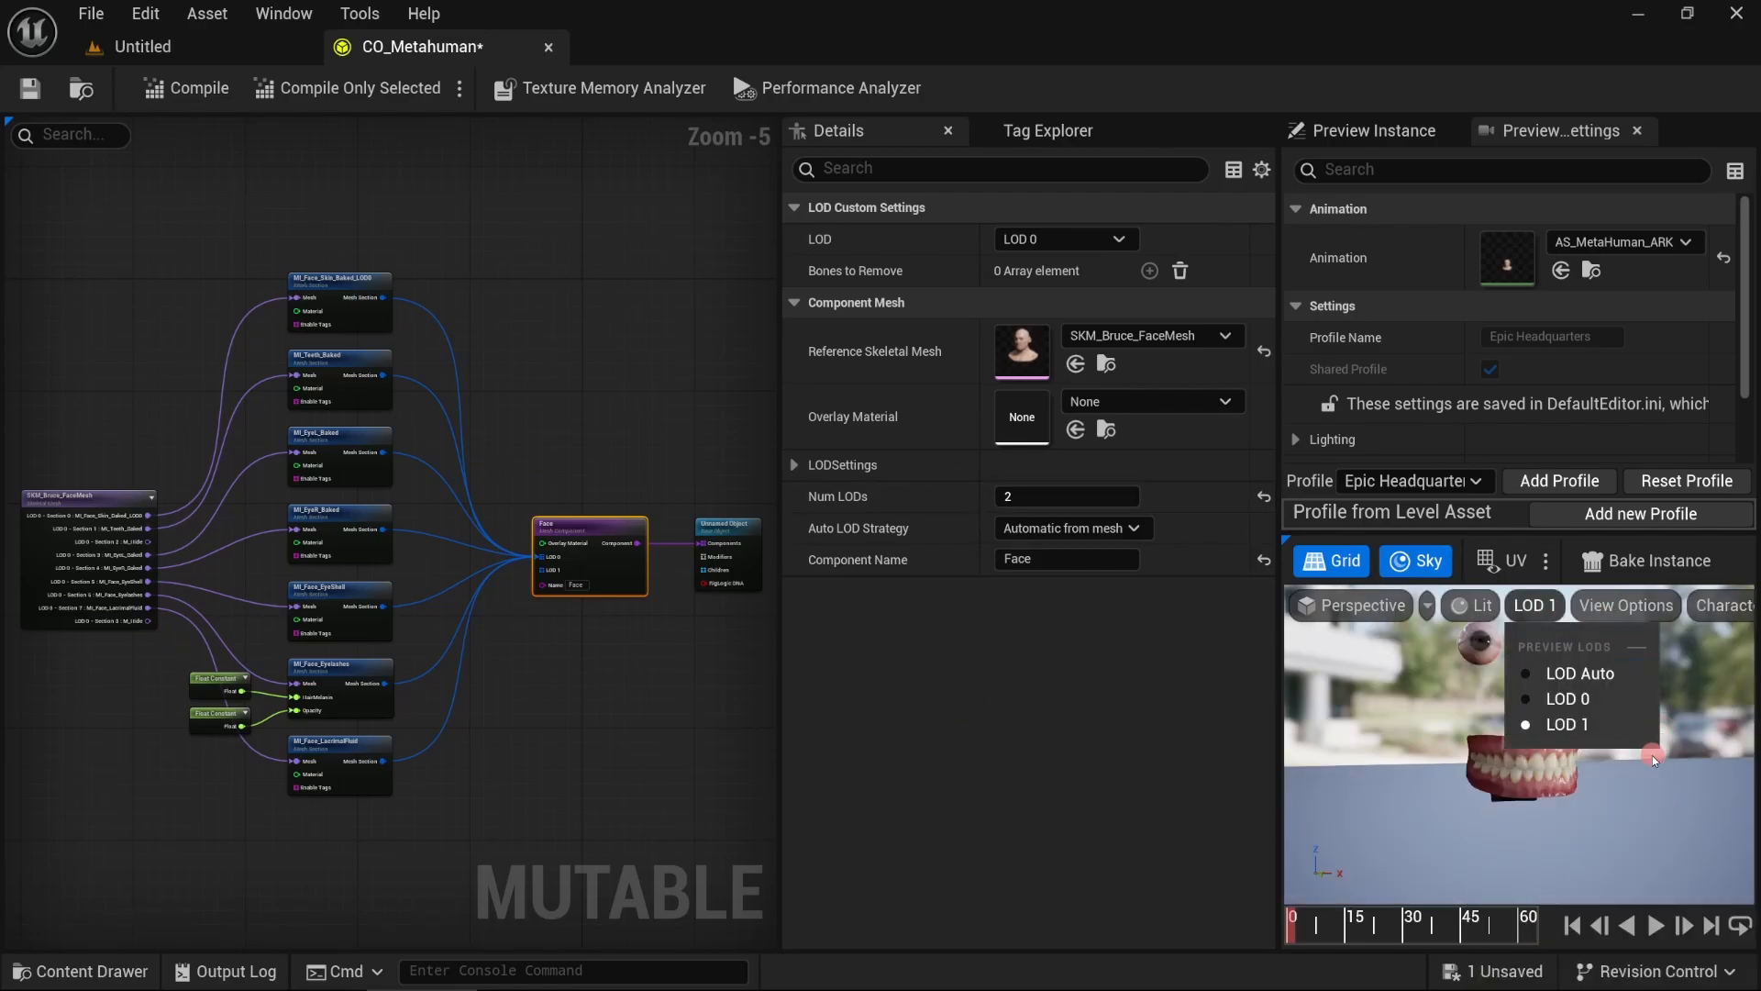
pyautogui.click(1620, 856)
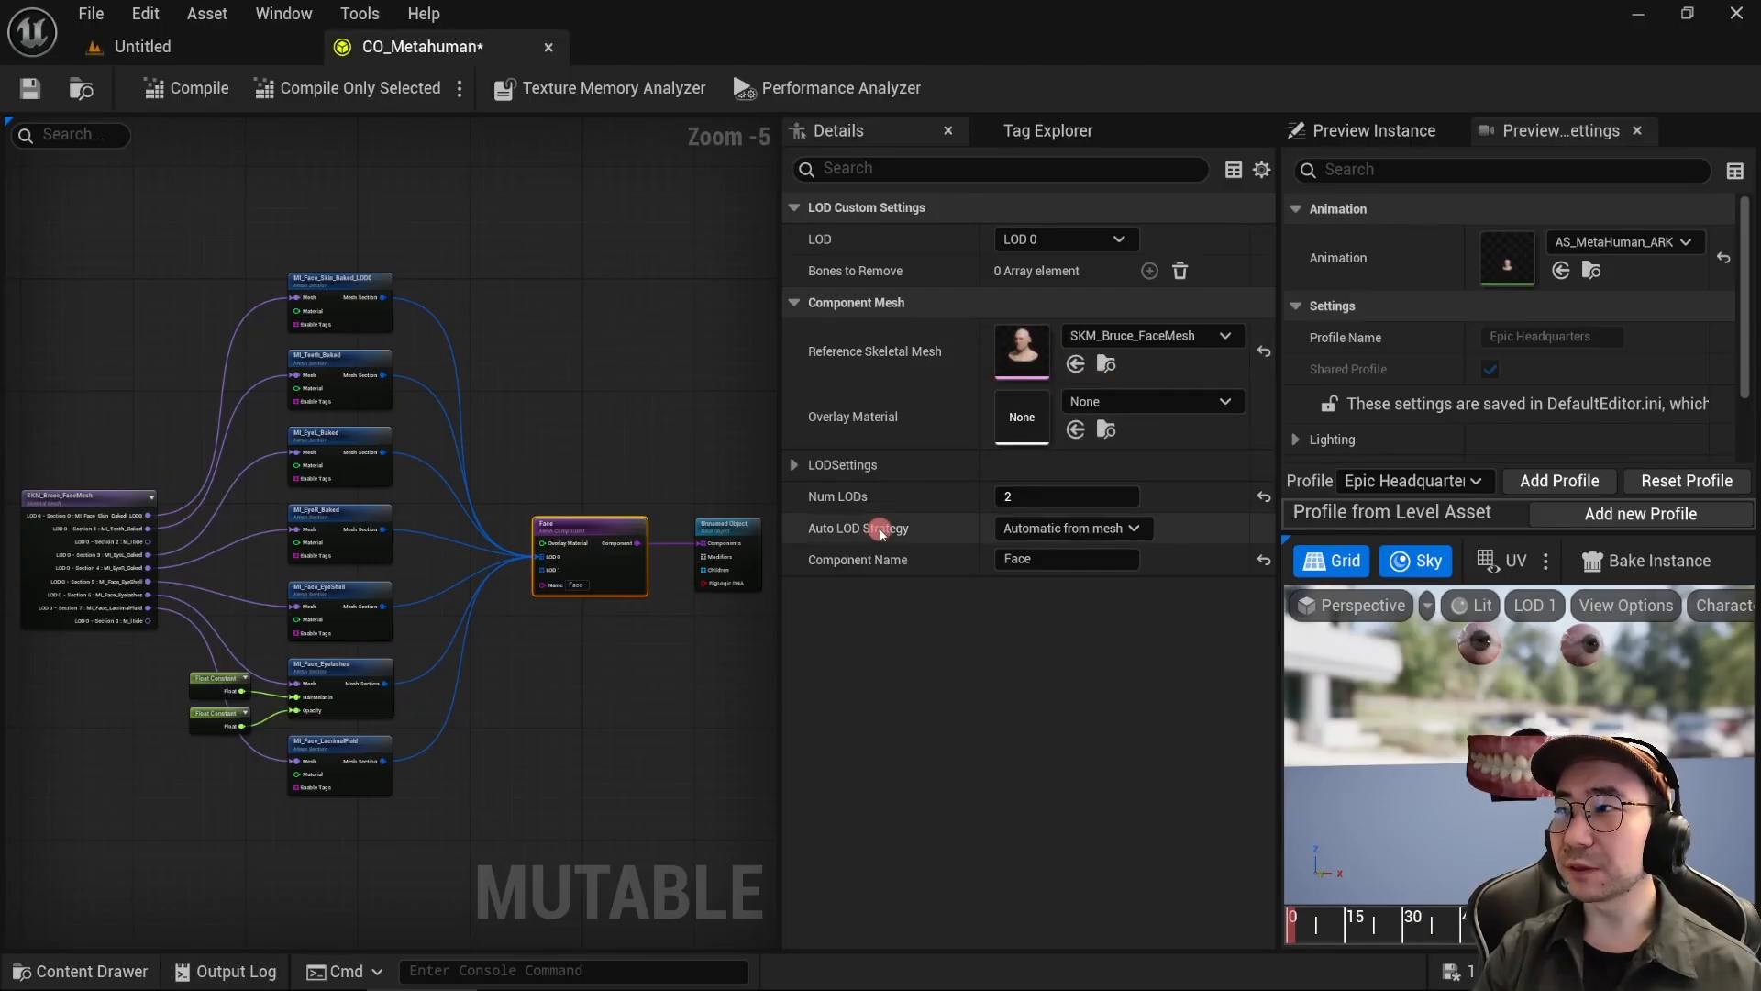
# Step: Open the reference mesh SKM_Bruce_FaceMesh, isolate Section 0 and compare the face skin section's material slot between LOD 0 and LOD 1
pyautogui.moveTo(1085, 532)
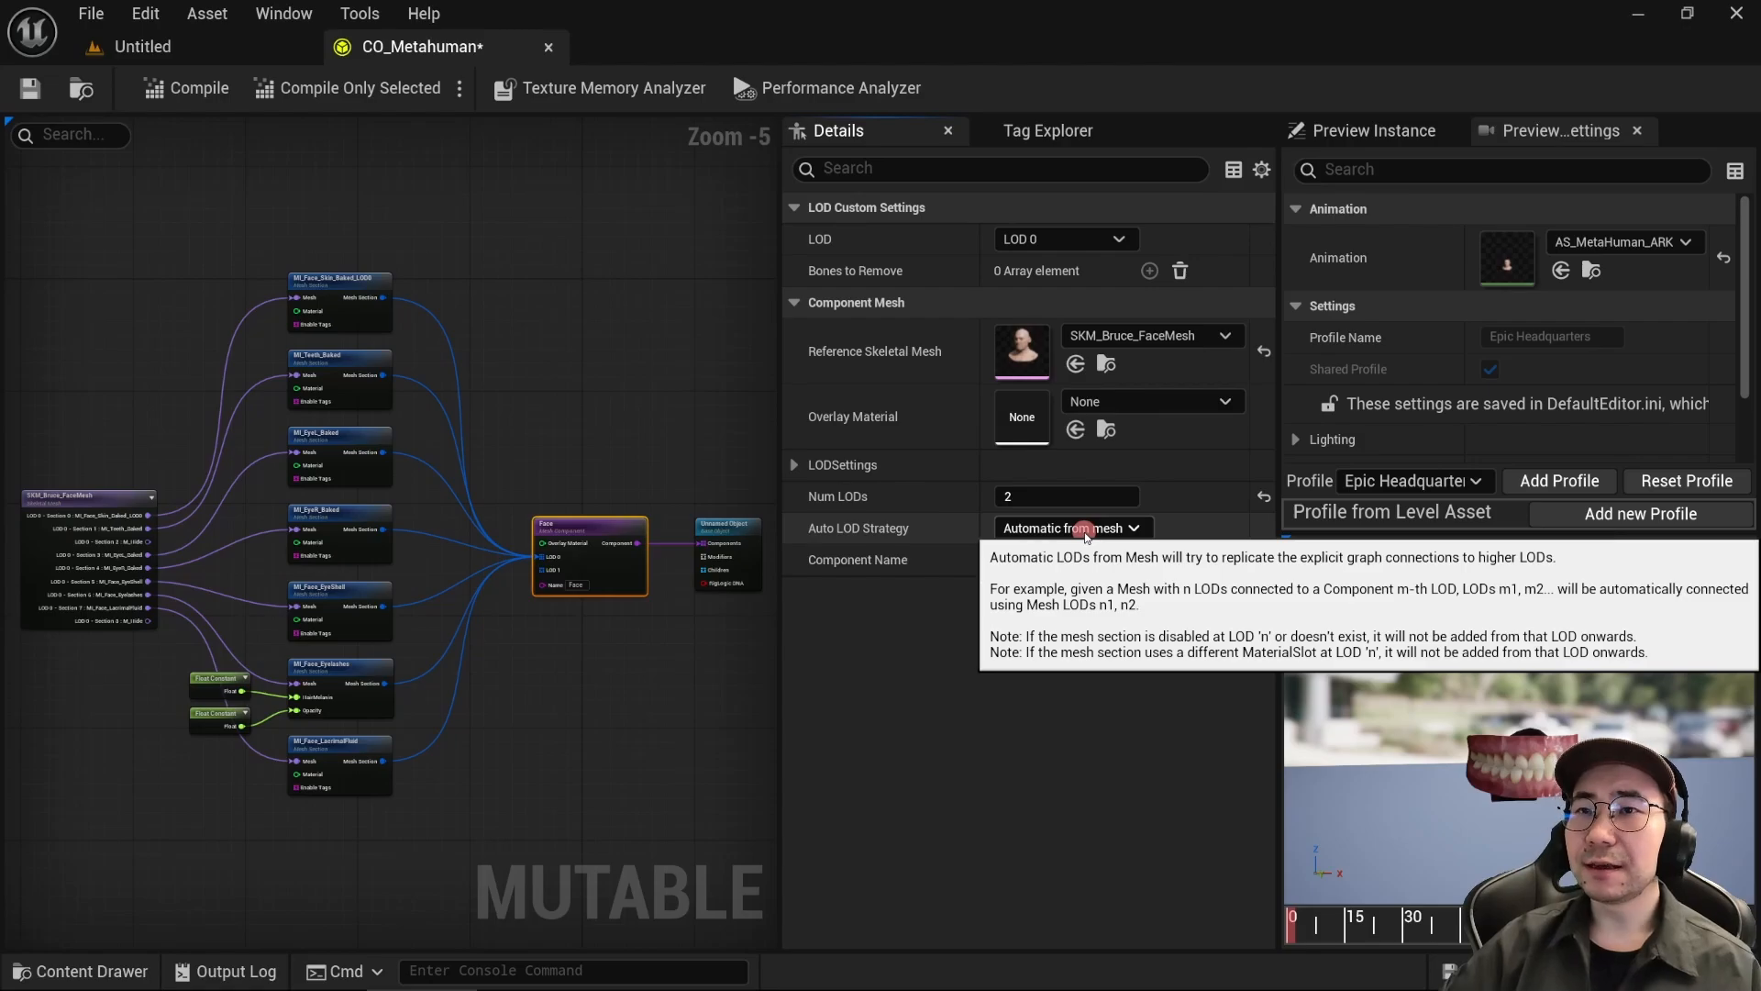
pyautogui.doubleClick(1016, 350)
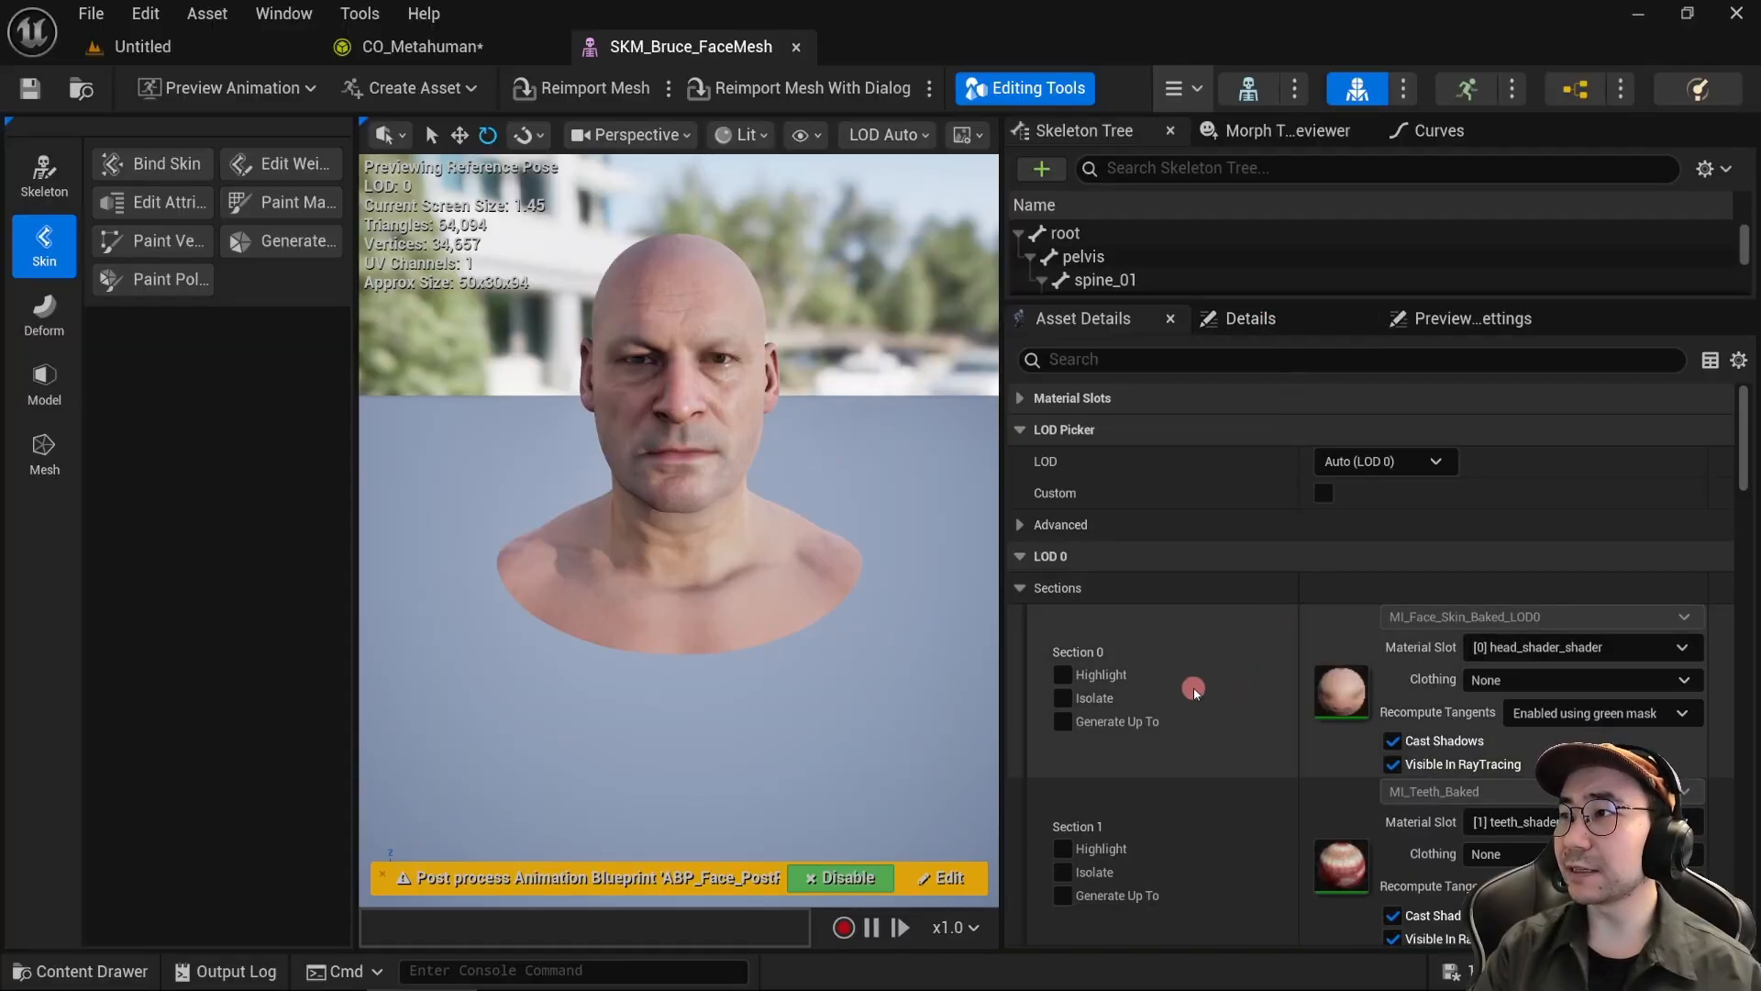
pyautogui.scroll(-2, 1192, 686)
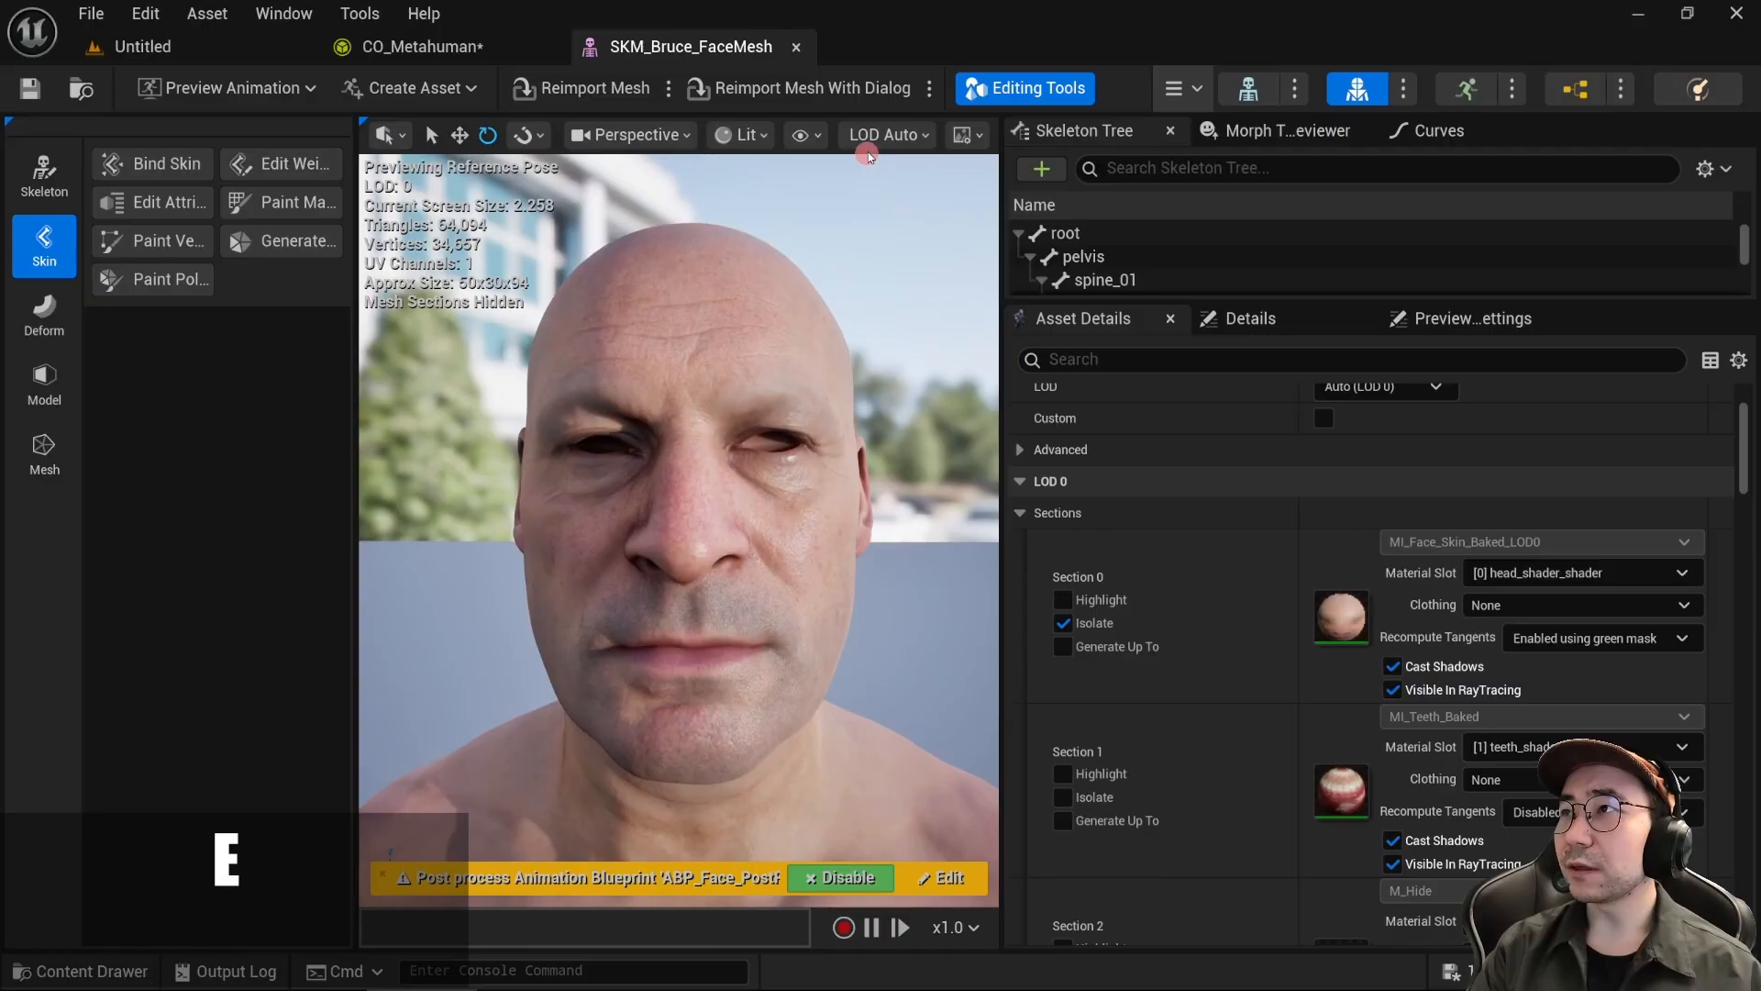
pyautogui.click(876, 138)
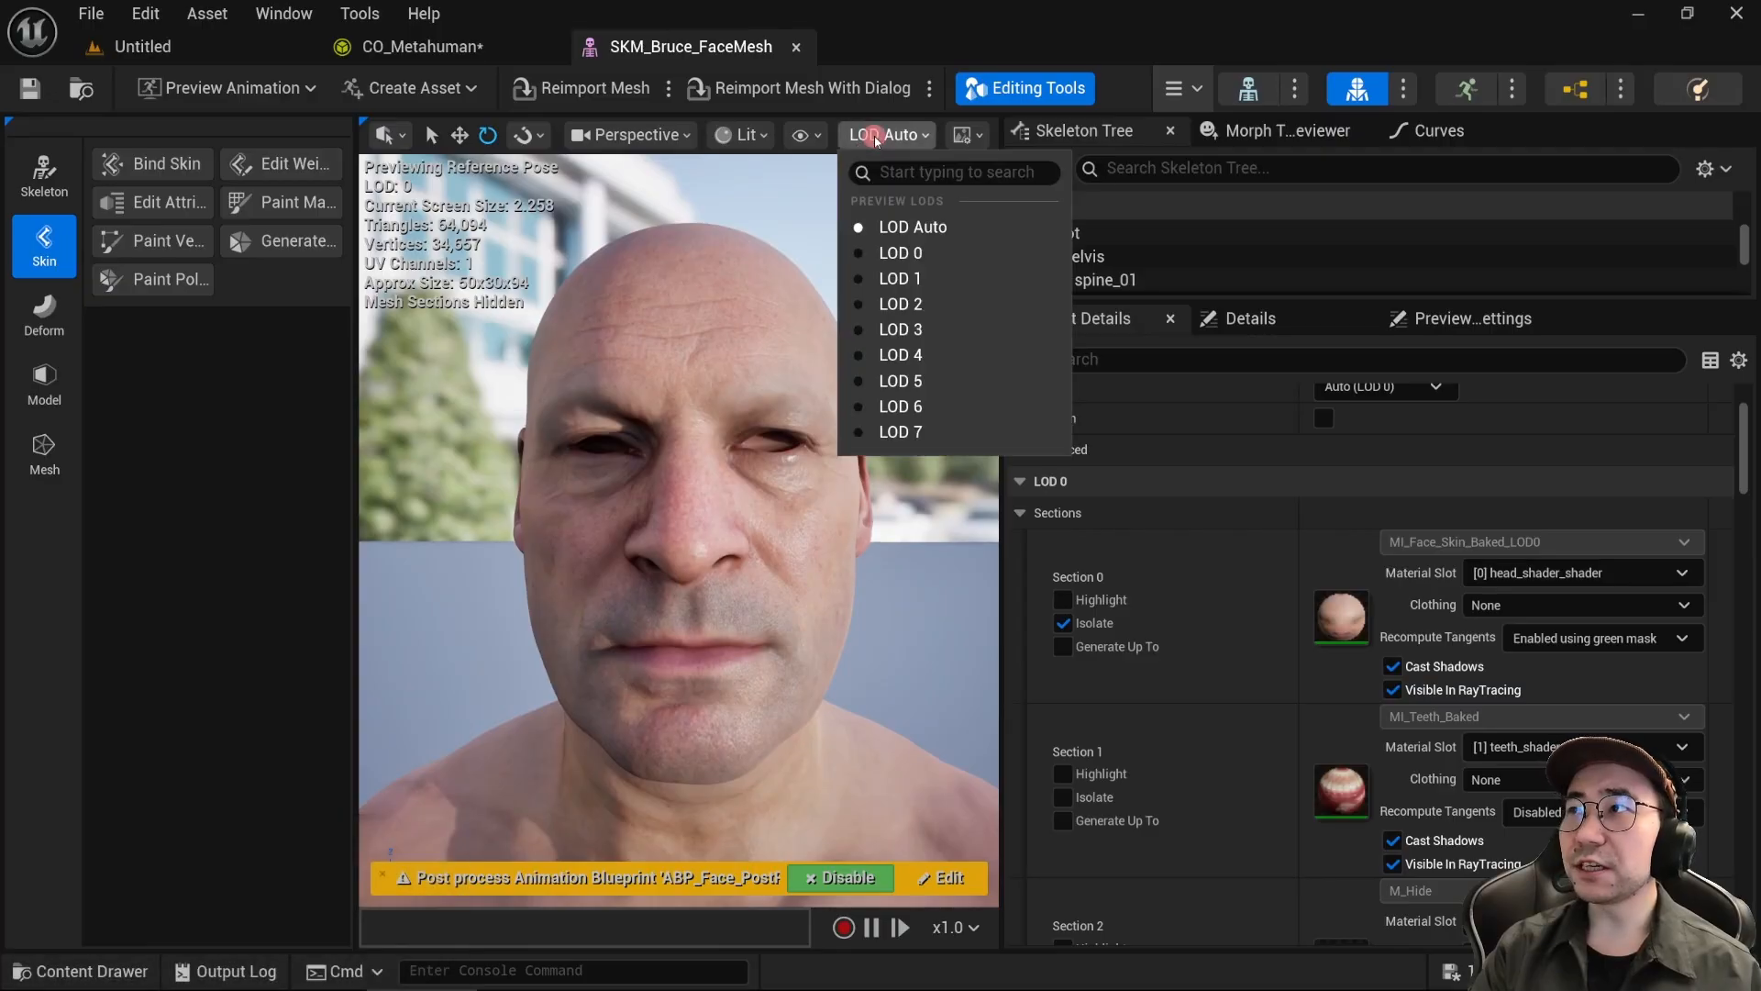
pyautogui.click(921, 279)
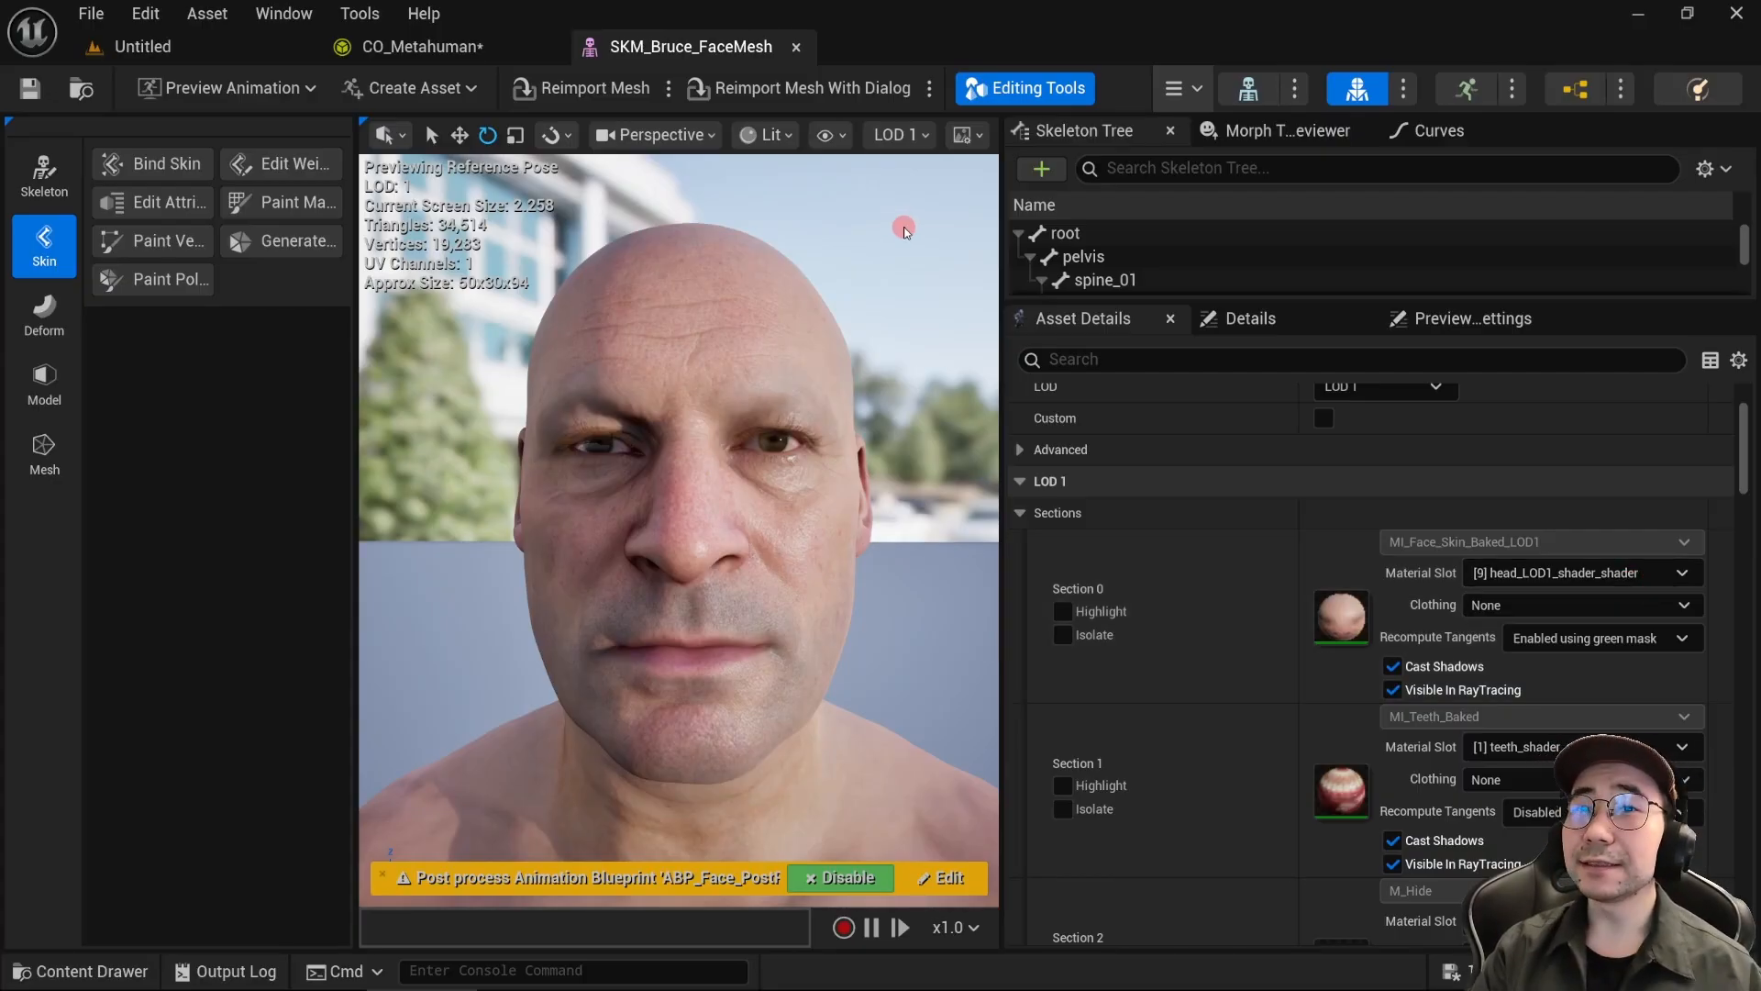
# Step: Back in the CO_Metahuman graph, duplicate the SKM_Bruce_FaceMesh node and place the copy below the existing nodes
pyautogui.click(454, 48)
pyautogui.moveTo(532, 460); pyautogui.dragTo(651, 181, button='right')
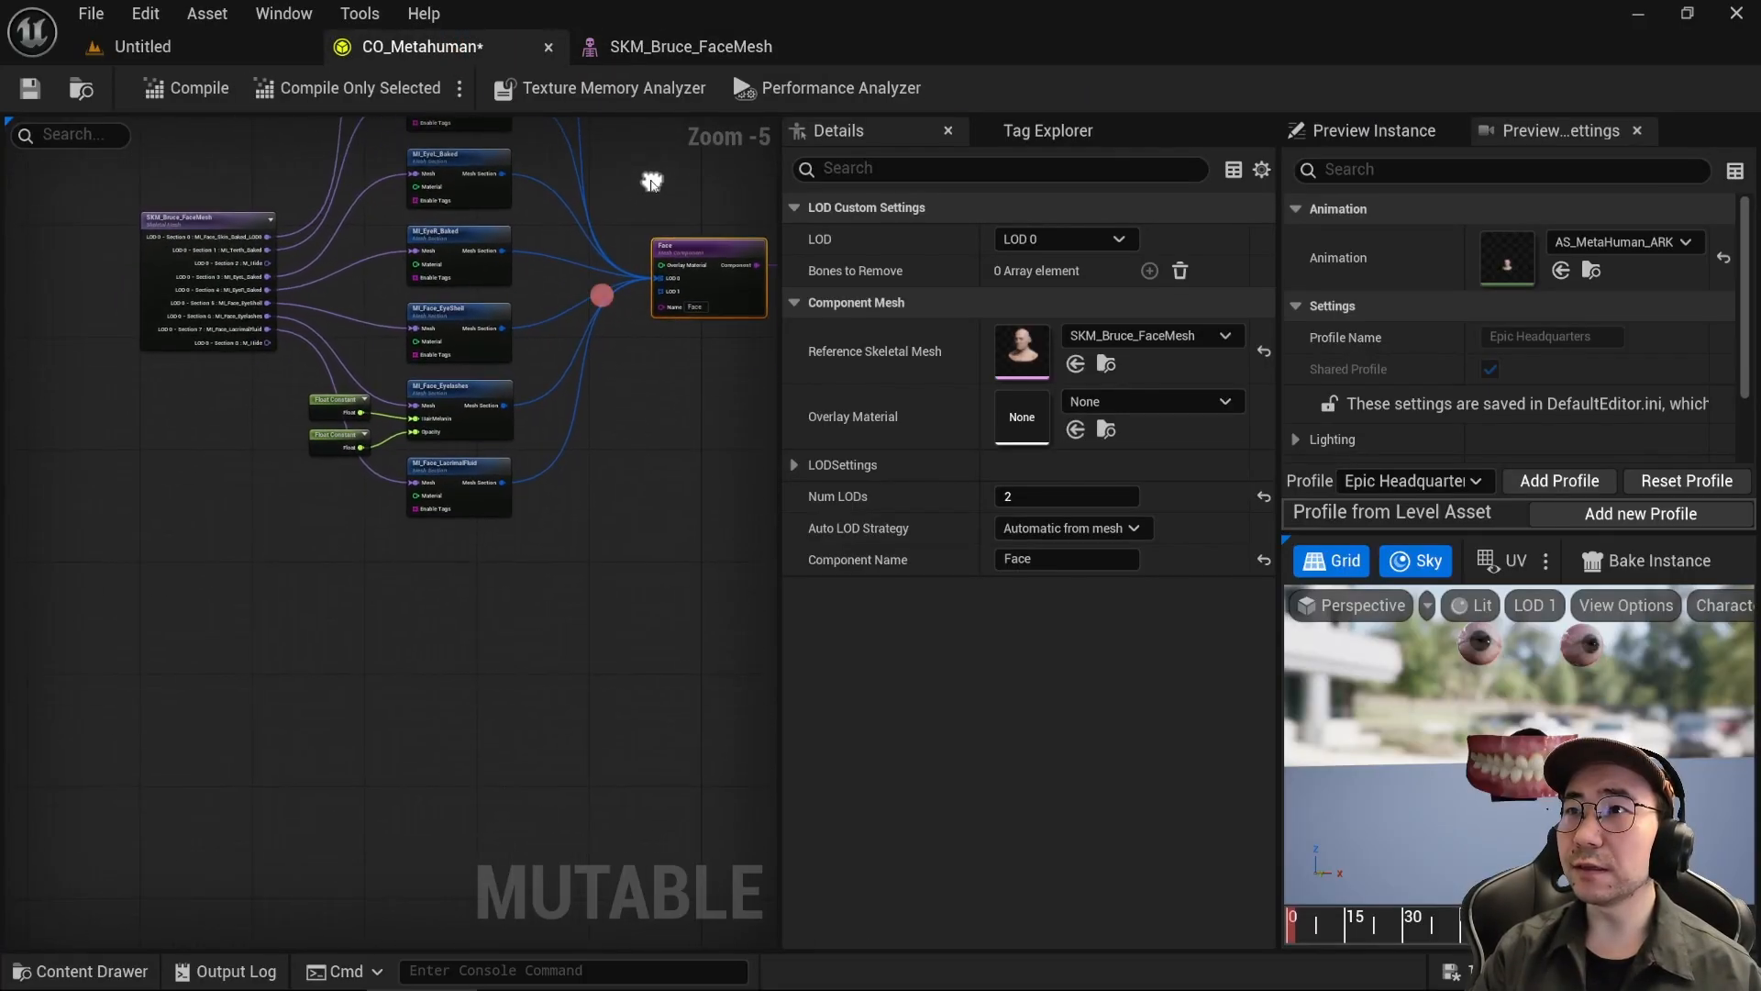
pyautogui.click(206, 224)
pyautogui.hotkey('ctrl', 'c')
pyautogui.hotkey('ctrl', 'v')
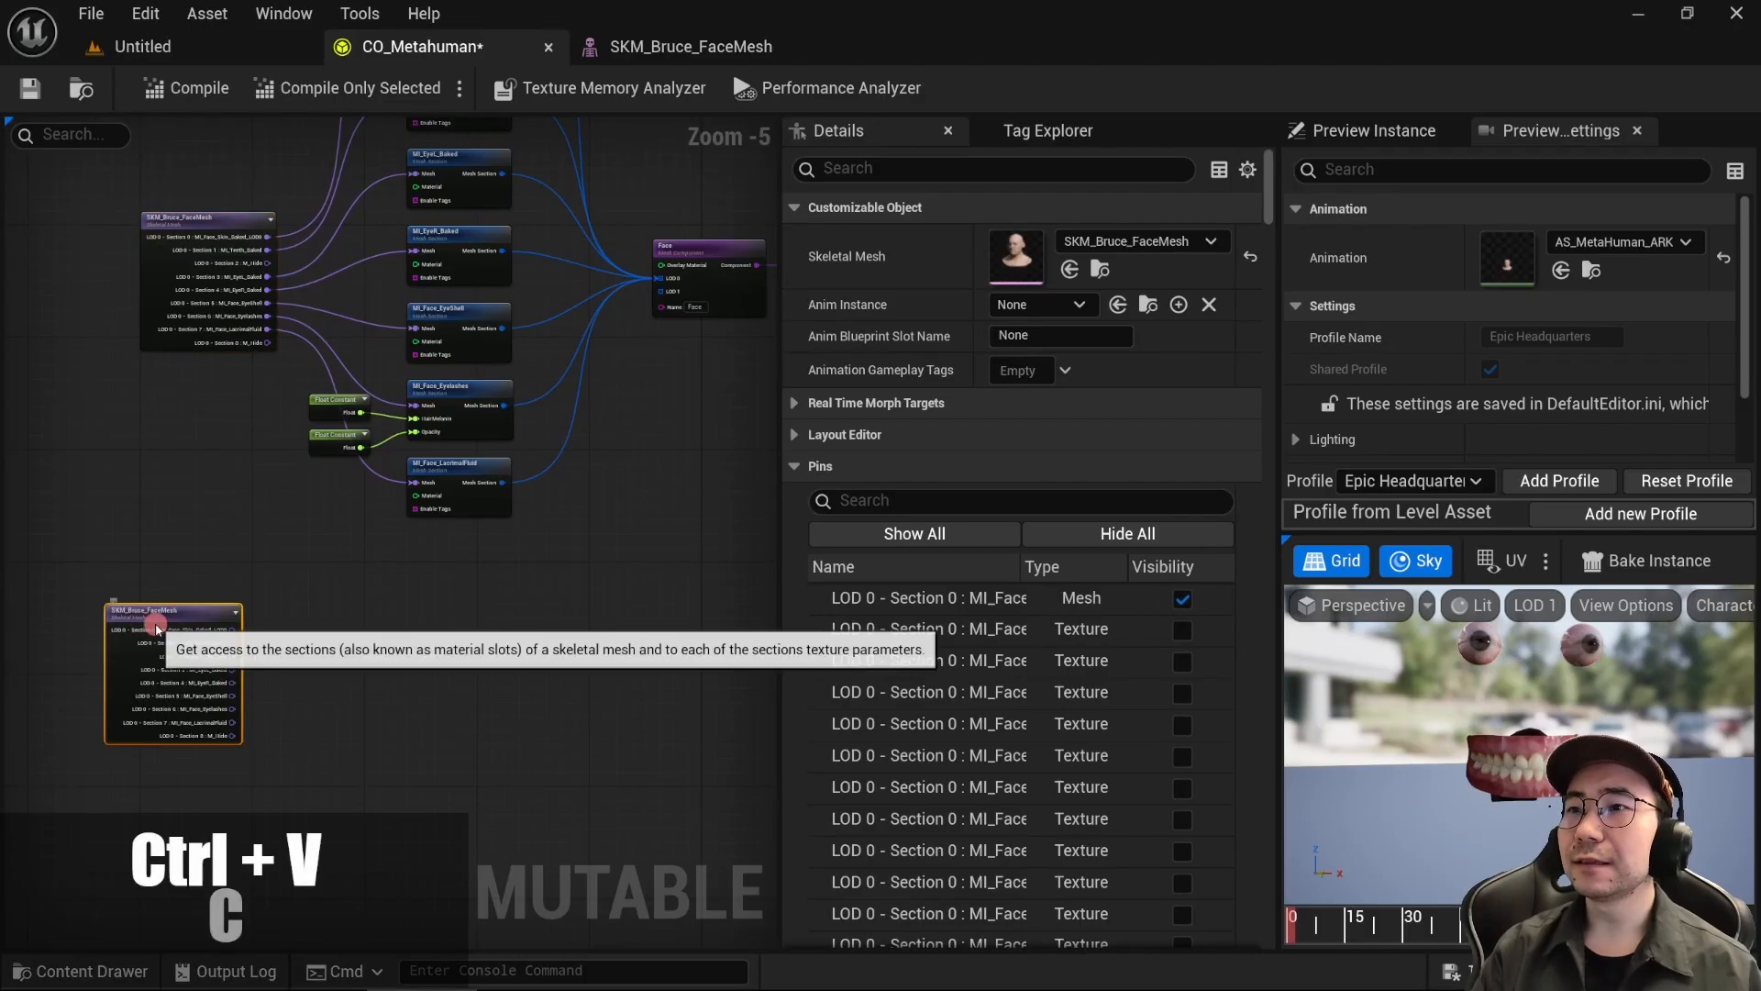
pyautogui.hotkey('ctrl', 'v')
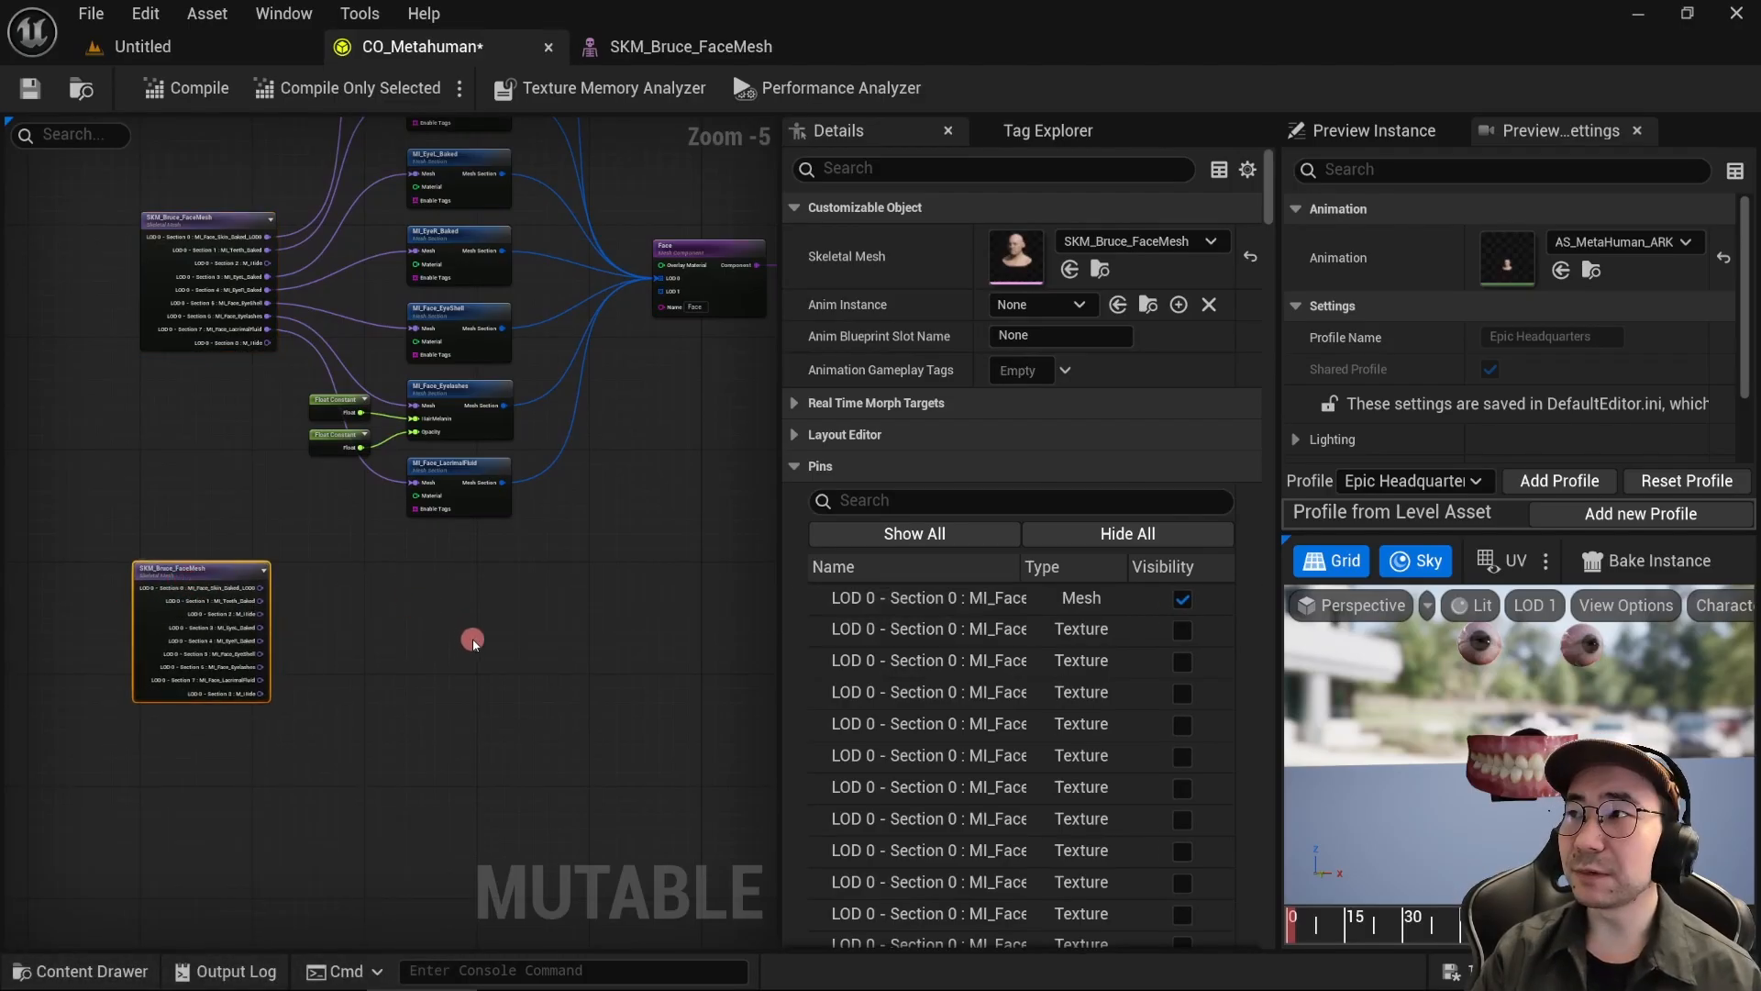
# Step: Expose only the LOD 1 skin mesh pin on the second SKM_Bruce_FaceMesh node, wire its mesh section to the Face component's LOD 1, and compile
pyautogui.click(1046, 500)
pyautogui.write('LOD 1')
pyautogui.moveTo(210, 578); pyautogui.dragTo(376, 659)
pyautogui.press('Return')
pyautogui.moveTo(427, 671); pyautogui.dragTo(661, 290)
pyautogui.moveTo(385, 655); pyautogui.dragTo(442, 676)
pyautogui.click(186, 88)
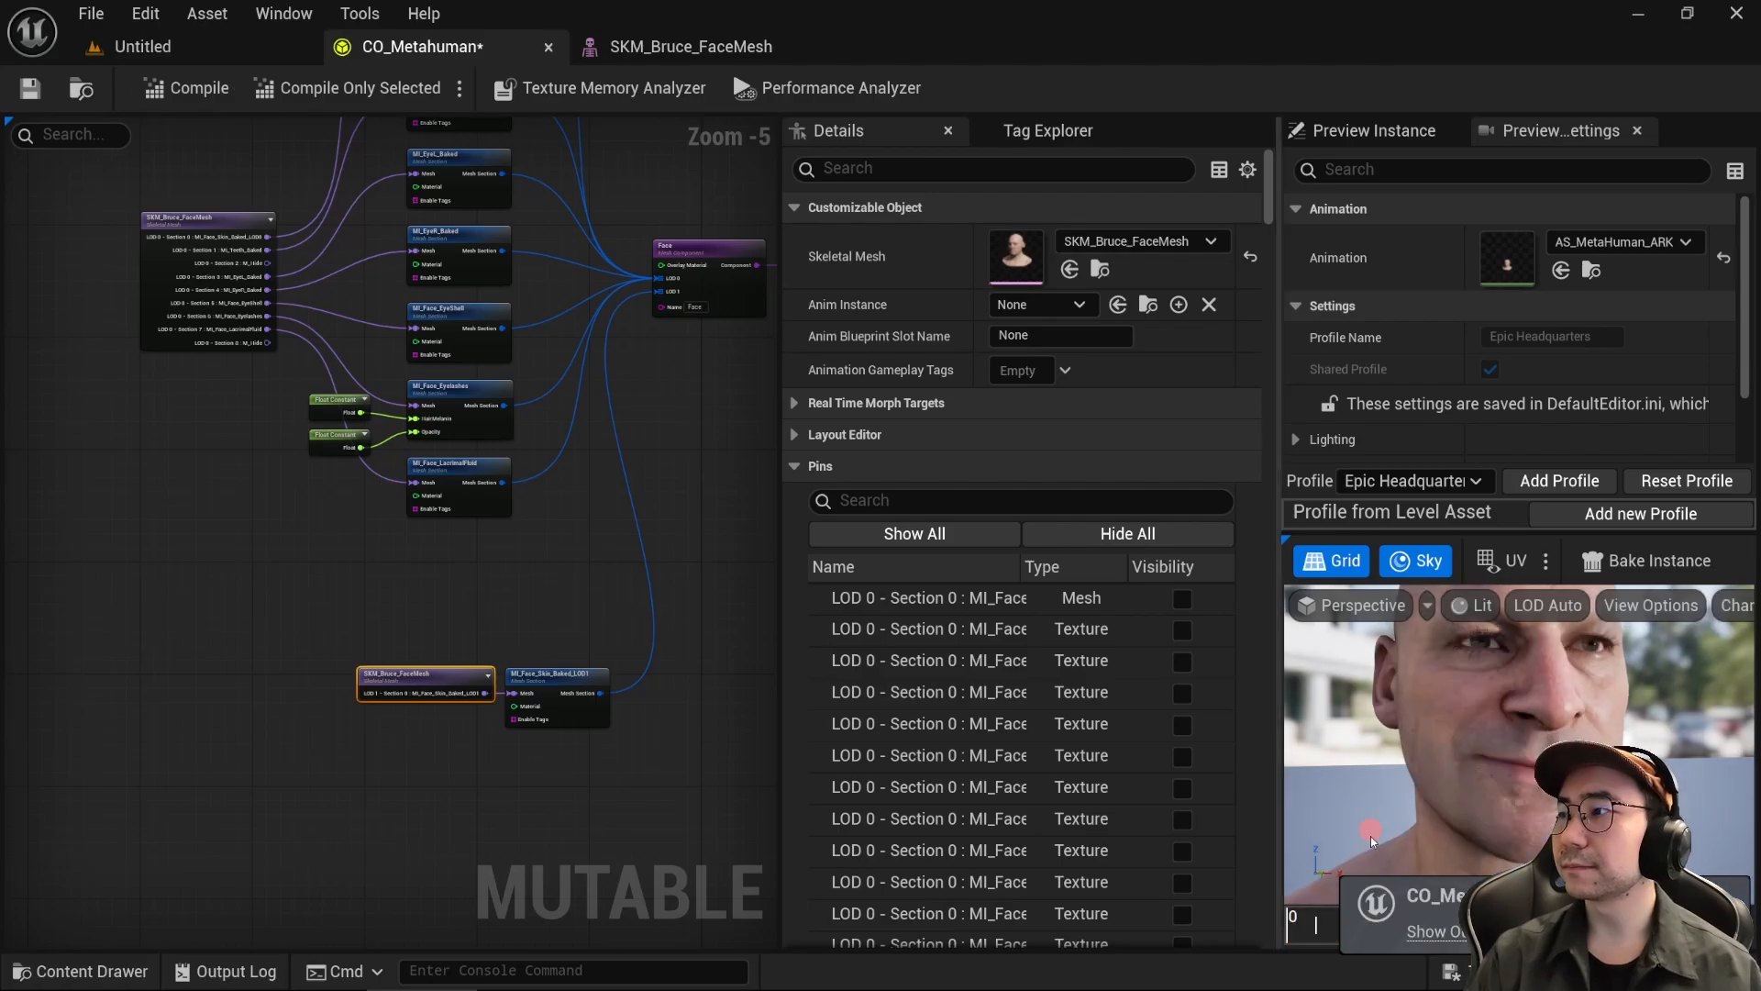
# Step: Group the upper nodes in a comment box titled LOD 0 and the lower nodes in one titled LOD 1
pyautogui.scroll(-1, 669, 661)
pyautogui.press('c')
pyautogui.write('LOD 0')
pyautogui.press('Return')
pyautogui.write('c')
pyautogui.write('LOD 1')
pyautogui.press('Return')
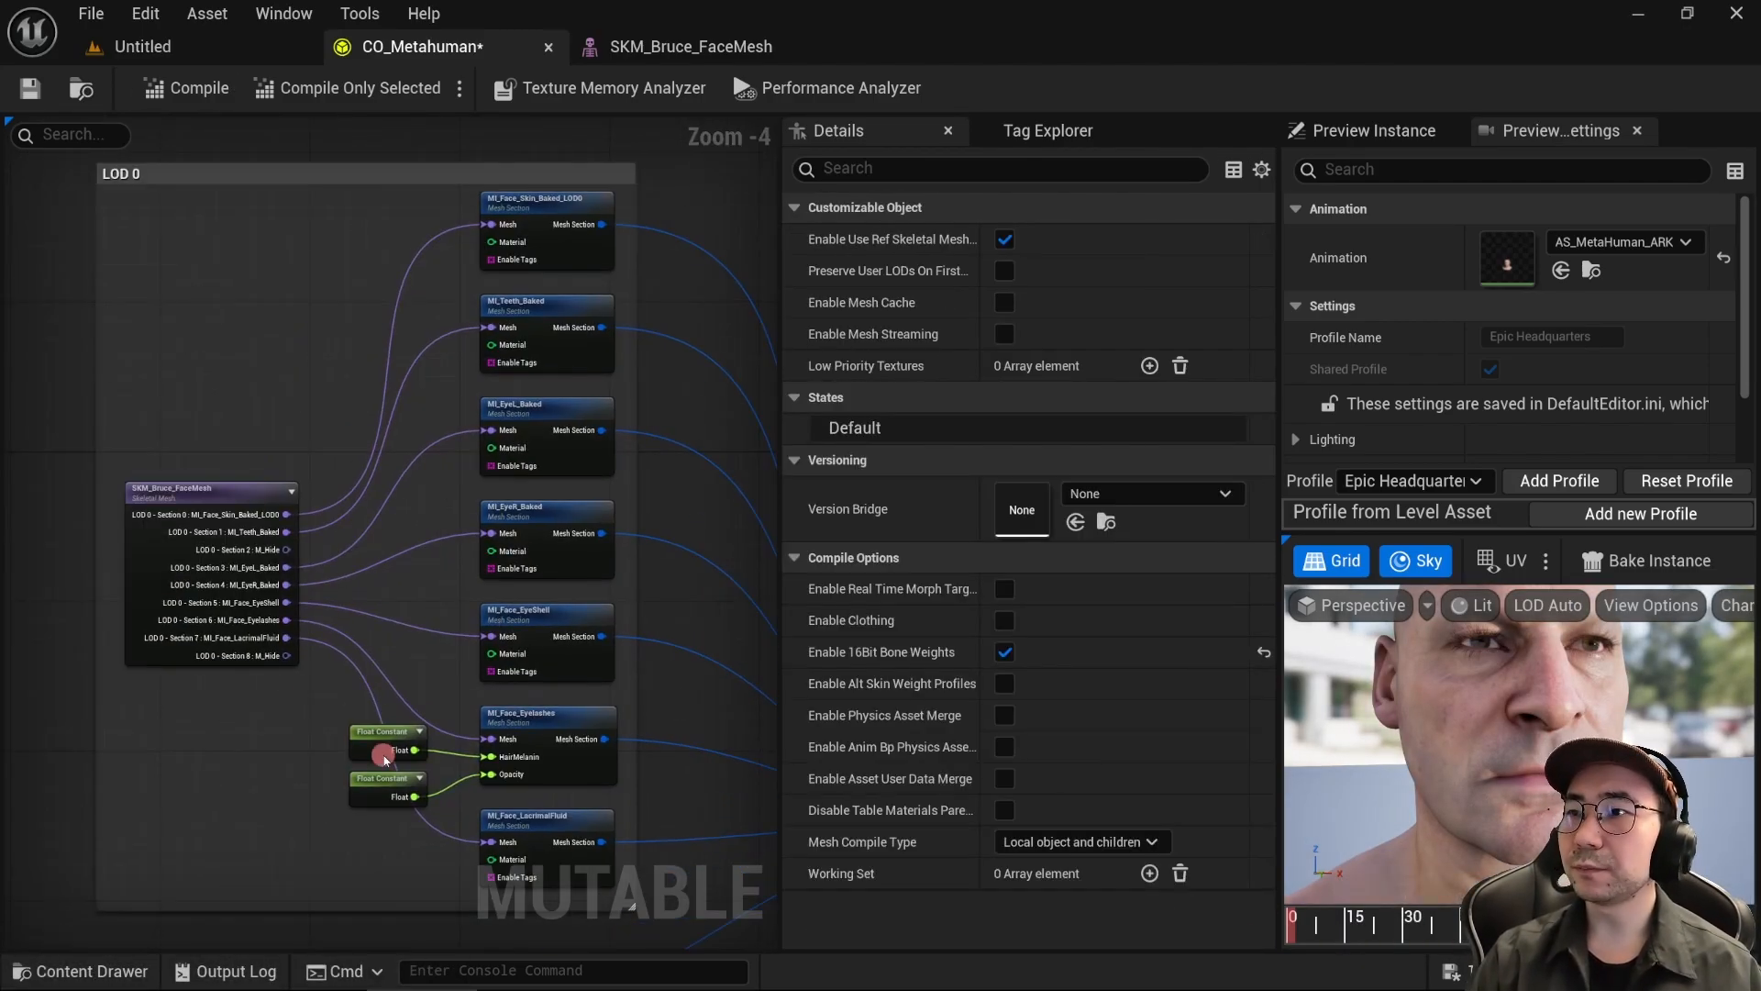
pyautogui.moveTo(329, 856); pyautogui.dragTo(278, 402, button='right')
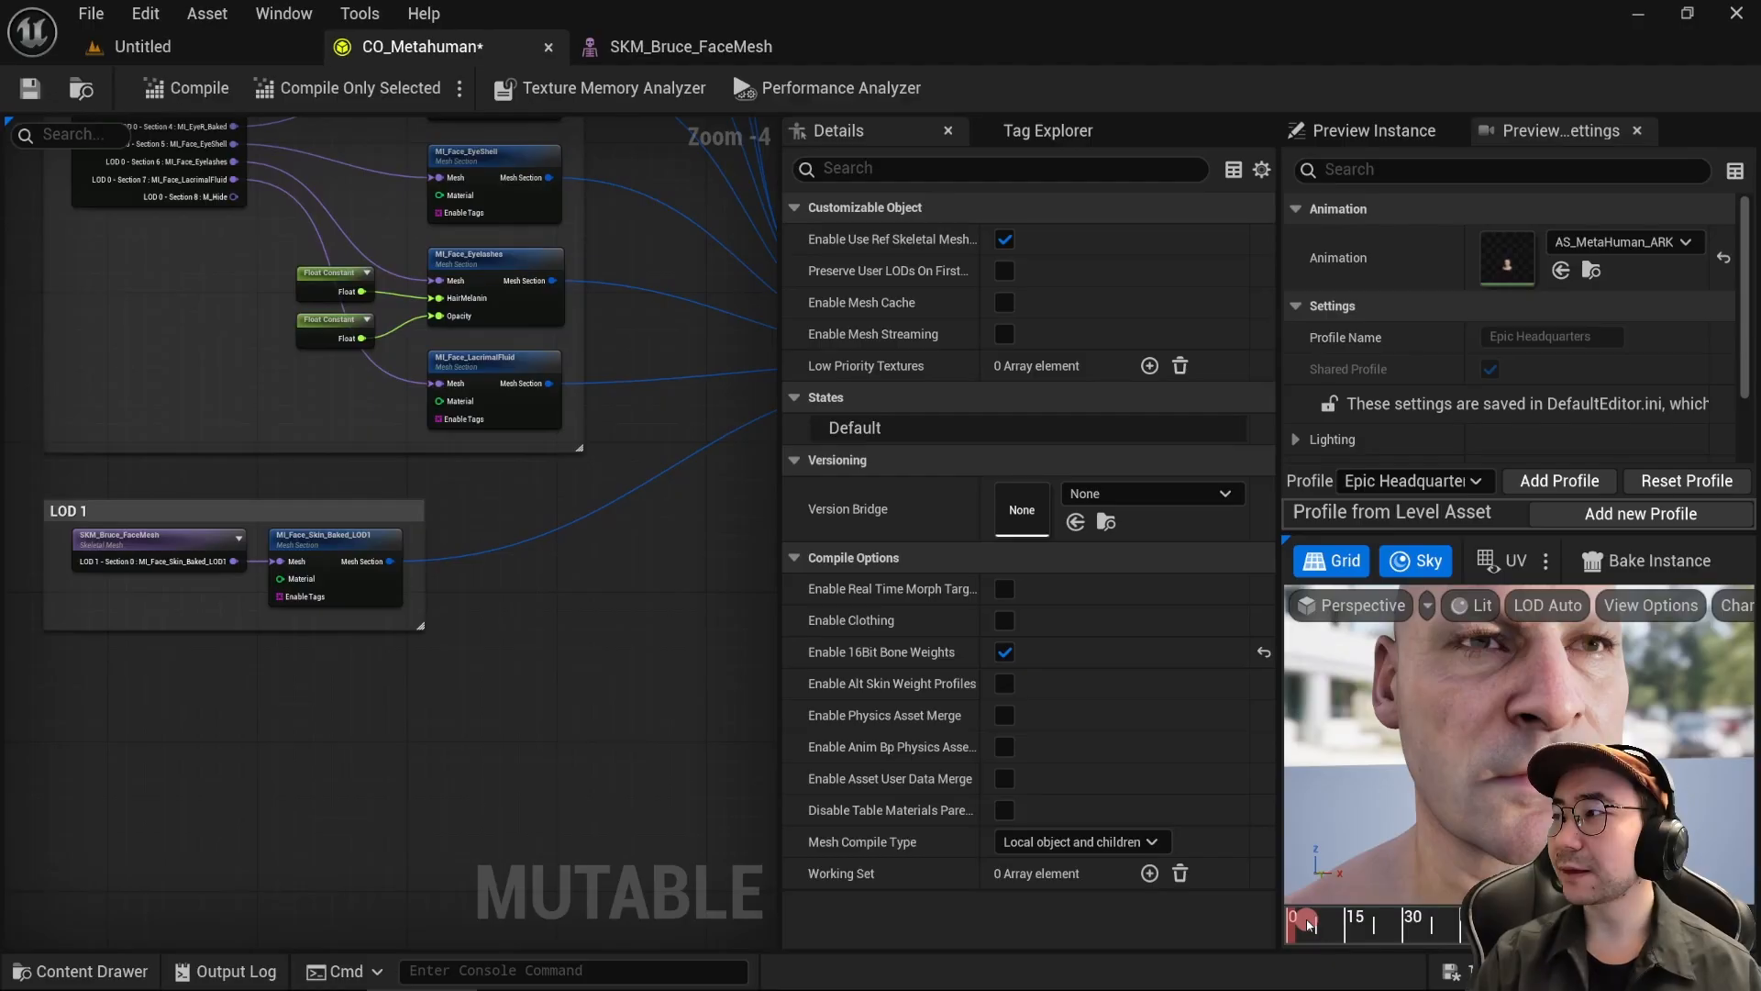
# Step: Filter the pins of the mesh node in the LOD 1 group by "lod 1" and show the Section 6 eyelashes mesh pin
pyautogui.click(156, 537)
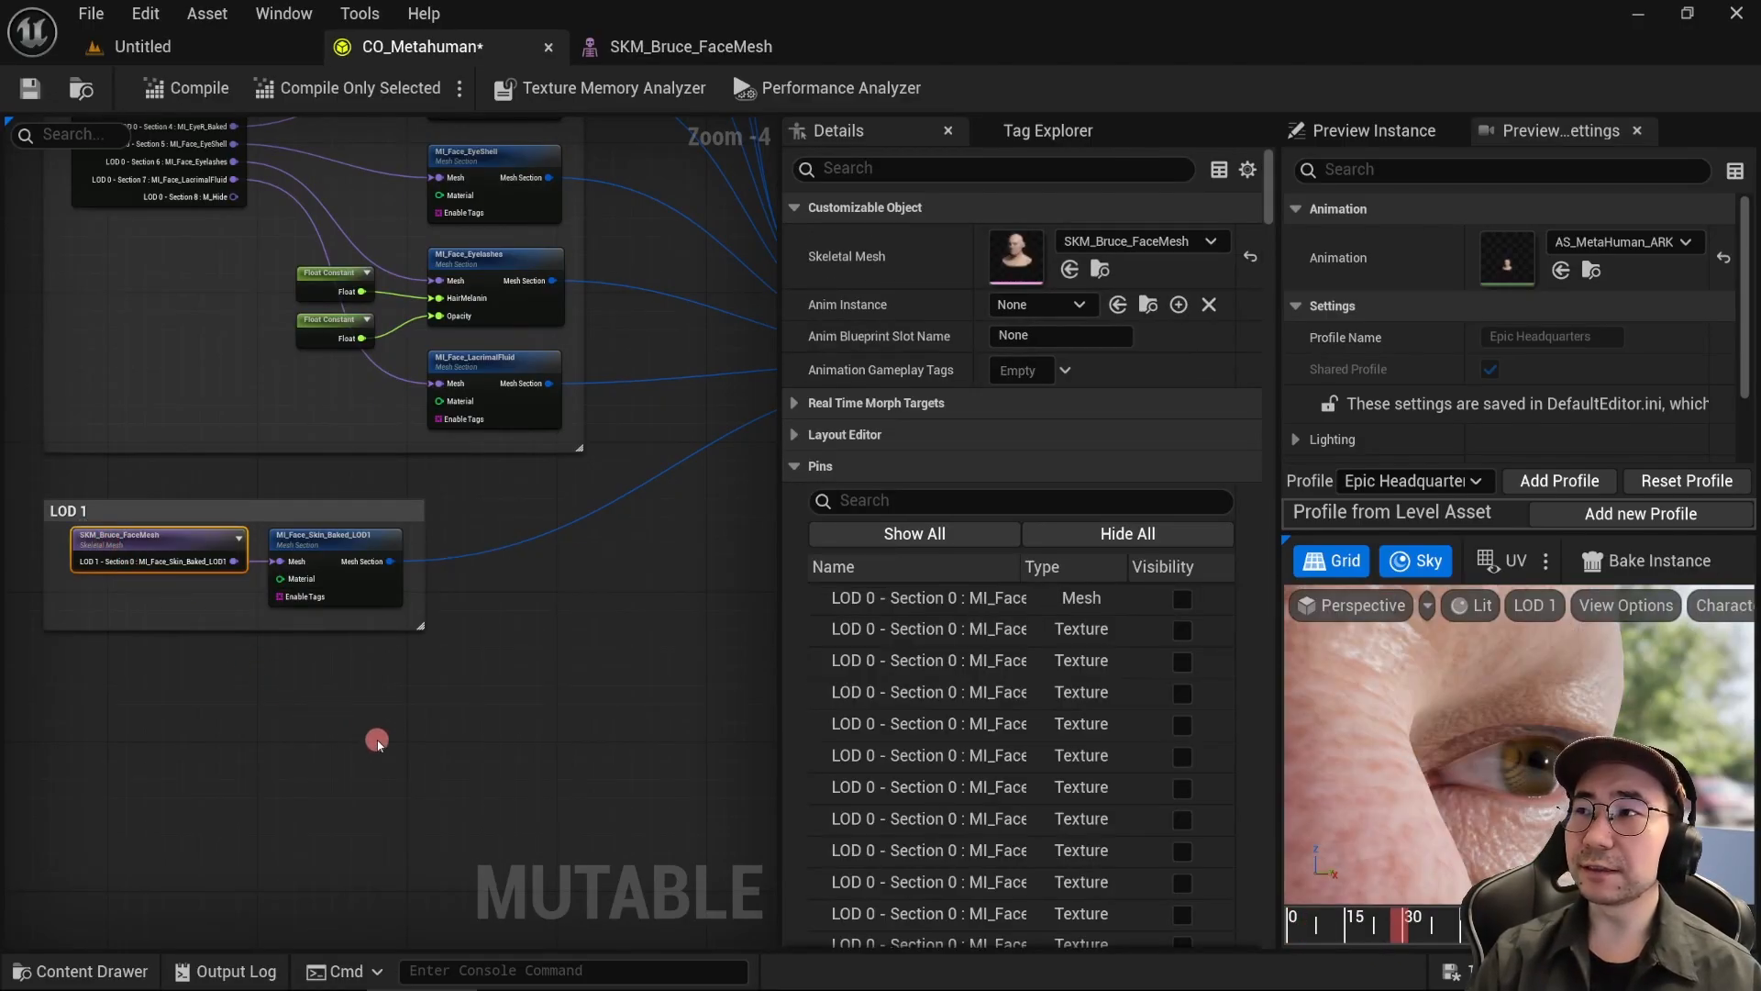
pyautogui.click(1028, 500)
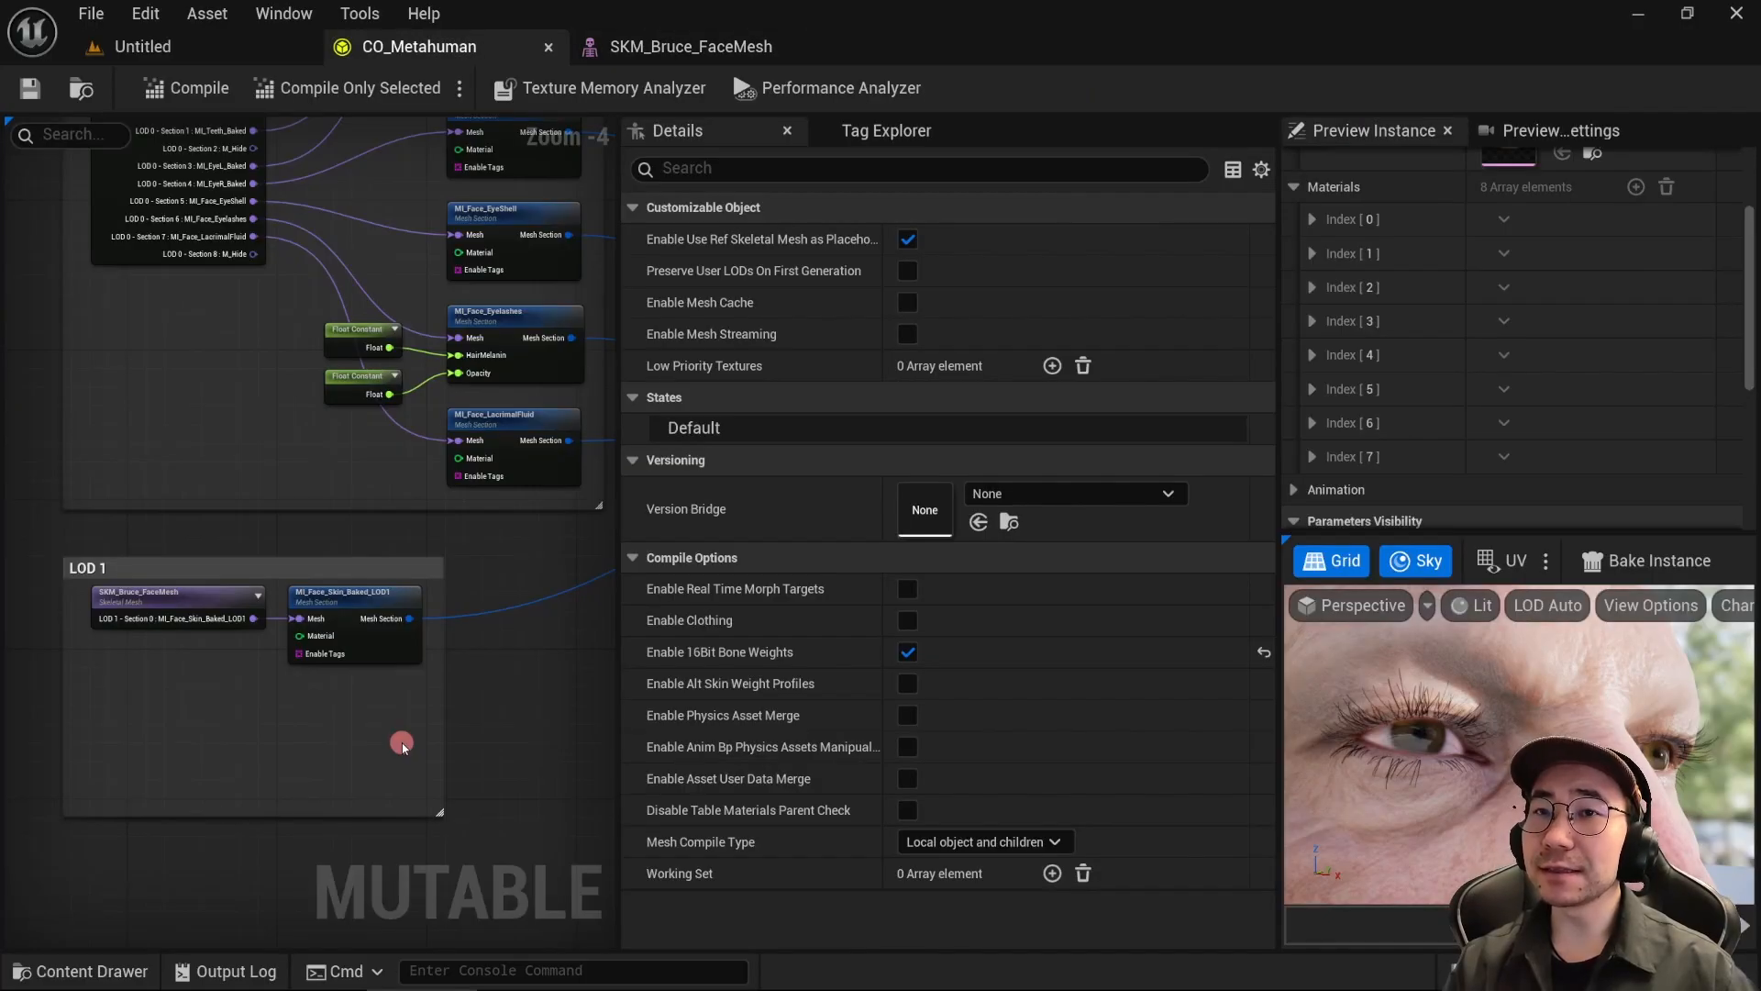
pyautogui.click(143, 594)
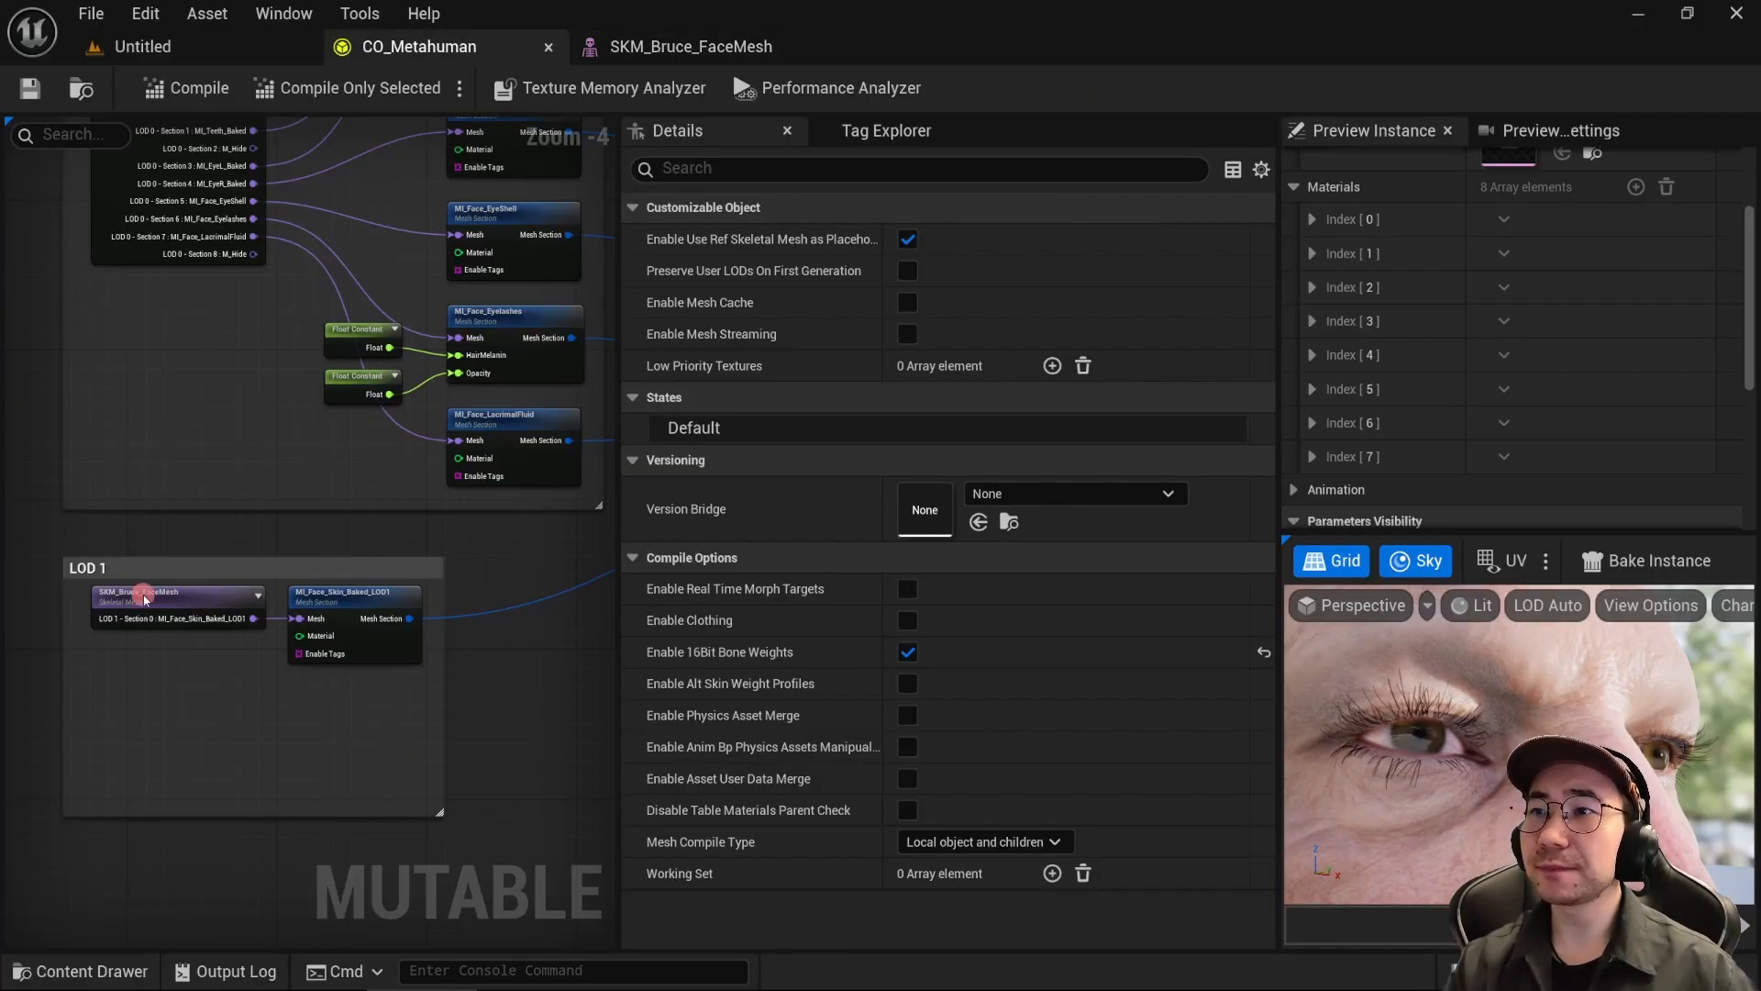
pyautogui.click(780, 165)
pyautogui.write('lod 1')
pyautogui.click(1016, 230)
pyautogui.click(1162, 324)
# Step: Add a mesh section for the LOD 1 eyelashes pin and connect it to the Face component's LOD 1 input
pyautogui.moveTo(253, 636); pyautogui.dragTo(346, 719)
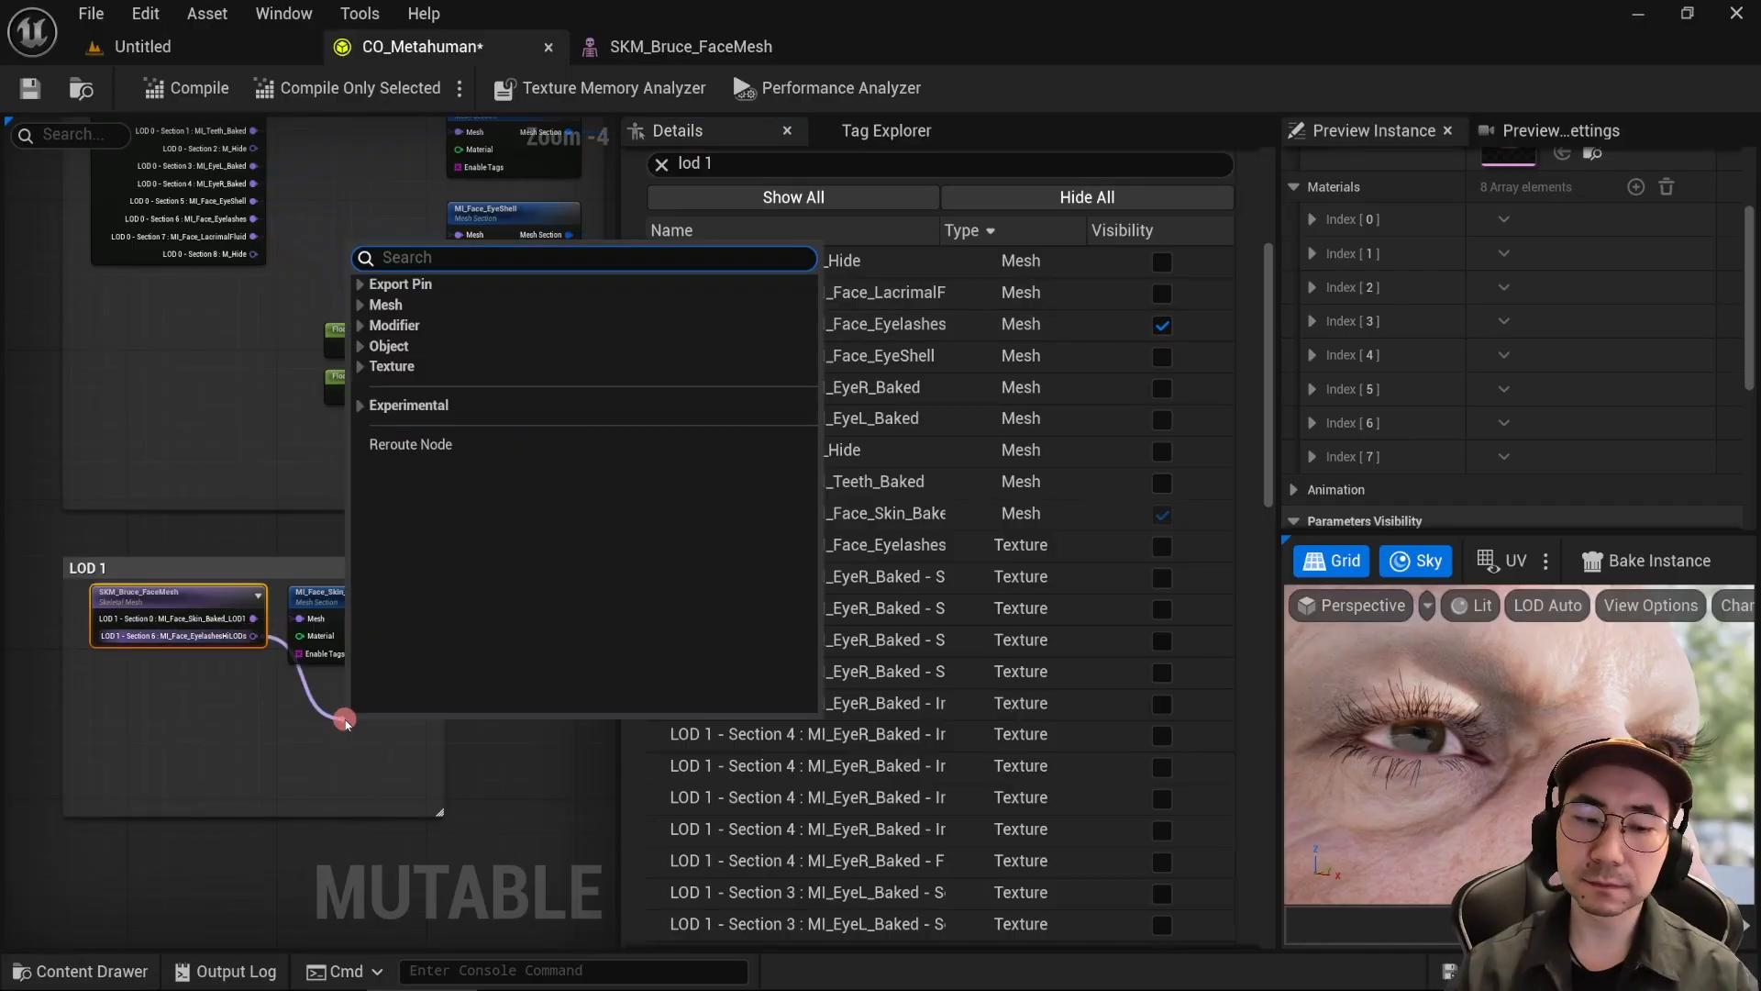
pyautogui.write('mesh section')
pyautogui.press('Return')
pyautogui.hotkey('shift', 'a')
pyautogui.click(546, 688)
pyautogui.moveTo(183, 734); pyautogui.dragTo(421, 526)
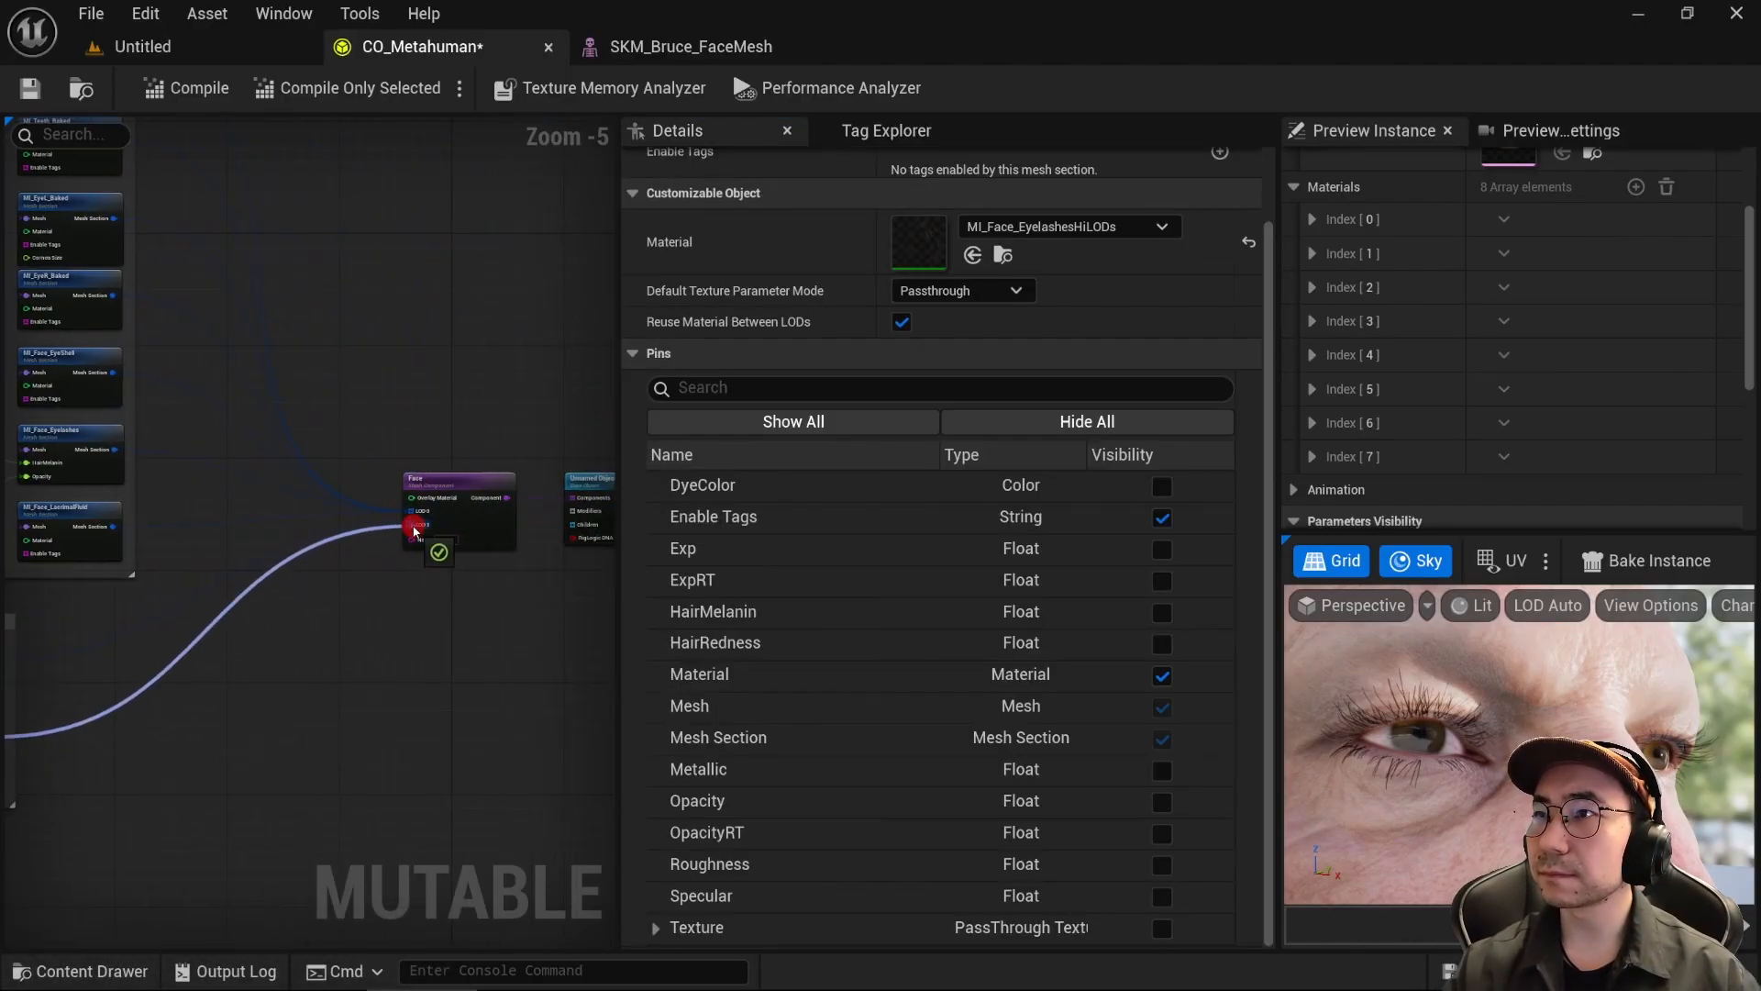
# Step: Compile the customizable object and preview the face at LOD 1
pyautogui.moveTo(421, 527); pyautogui.dragTo(606, 499, button='right')
pyautogui.scroll(1, 377, 472)
pyautogui.click(186, 88)
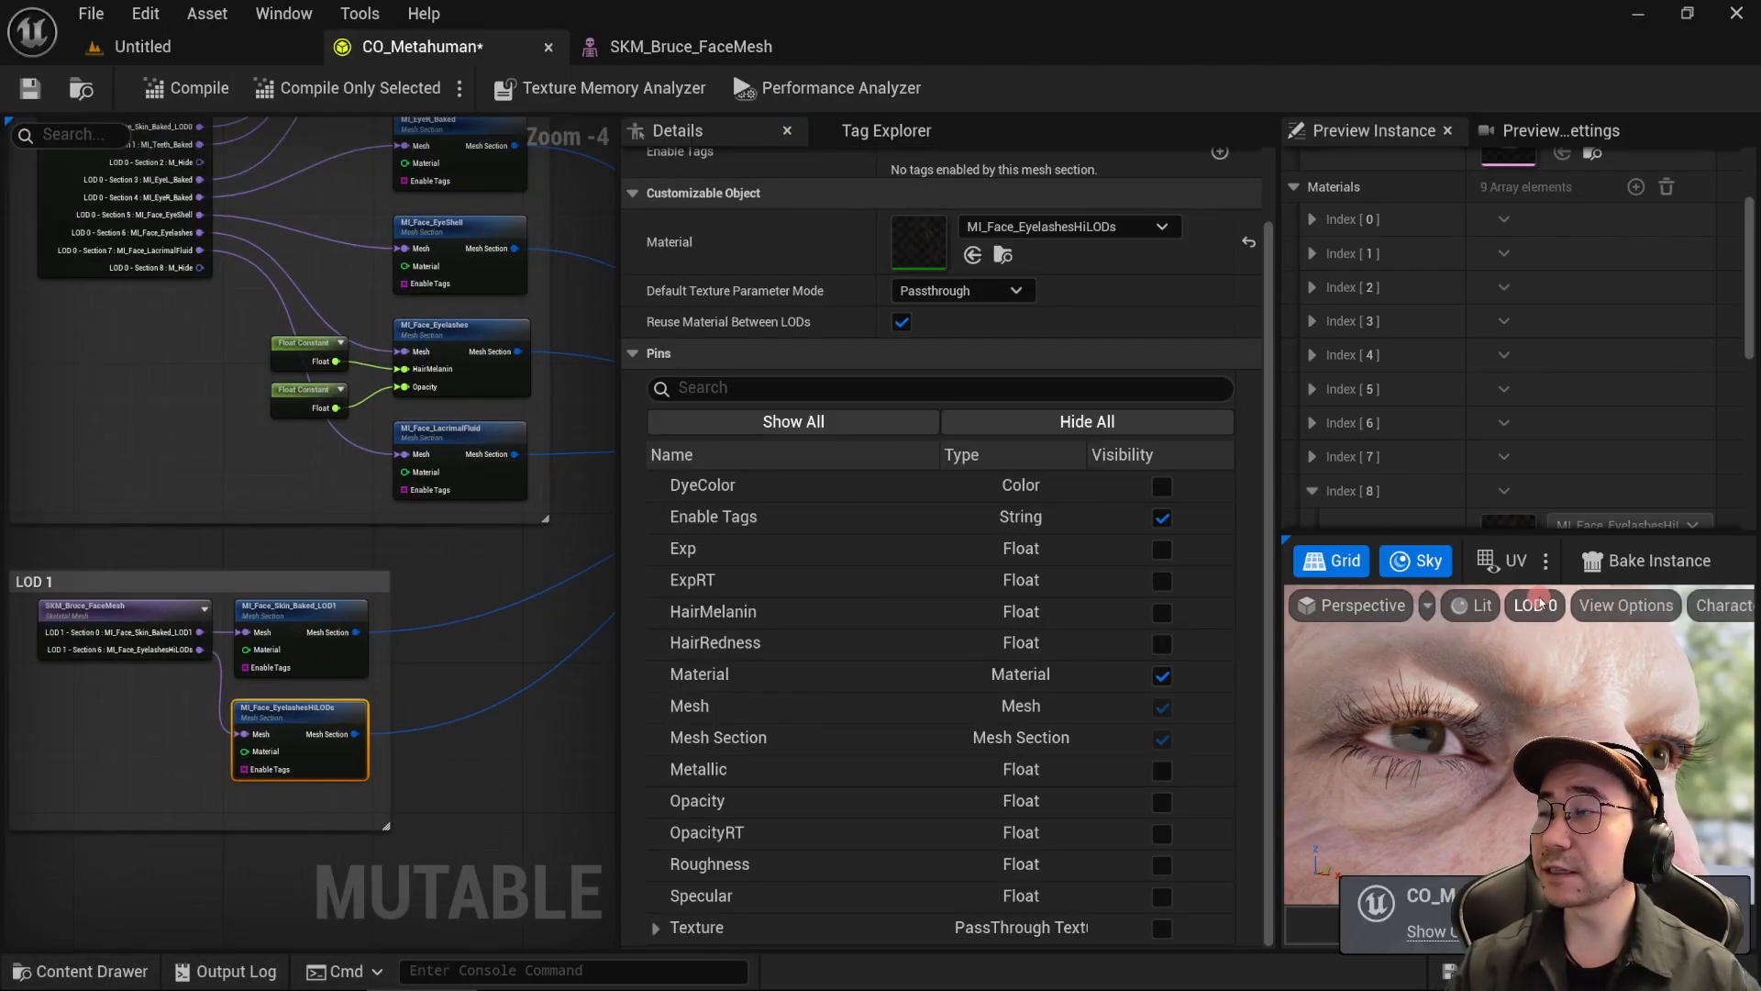
pyautogui.click(1541, 603)
pyautogui.click(1536, 723)
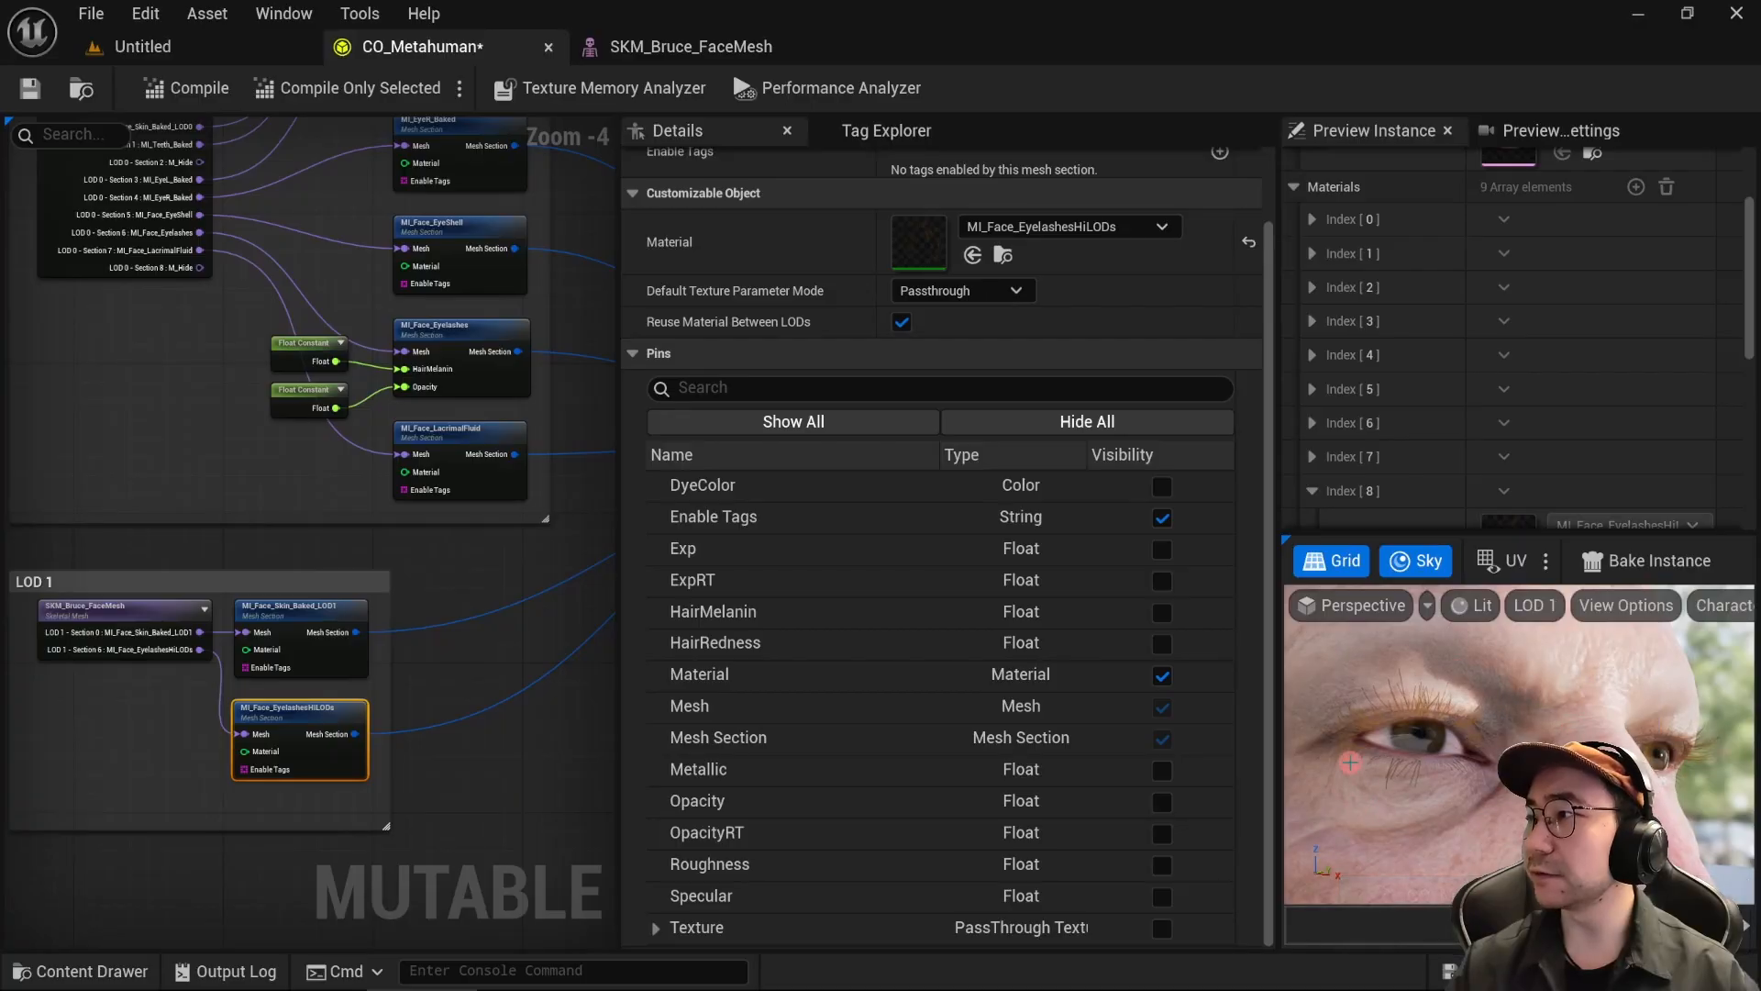
# Step: Save the CO_Metahuman asset
pyautogui.moveTo(218, 312); pyautogui.dragTo(219, 435)
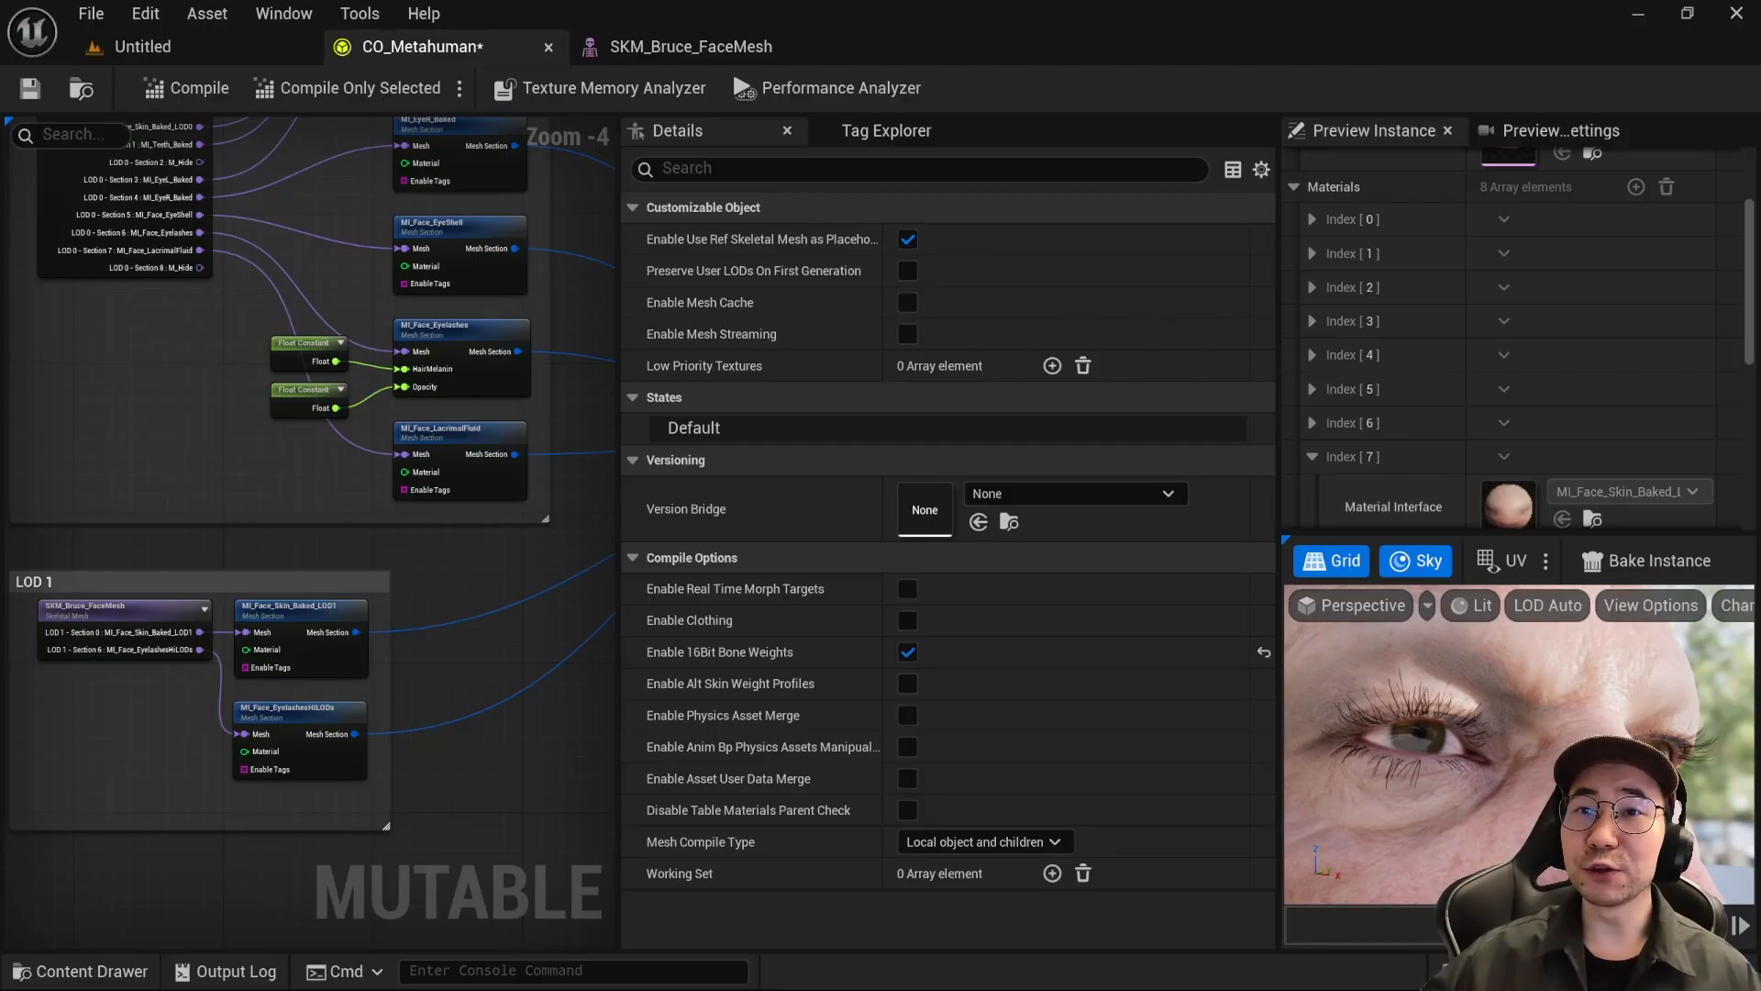
pyautogui.scroll(-4, 303, 633)
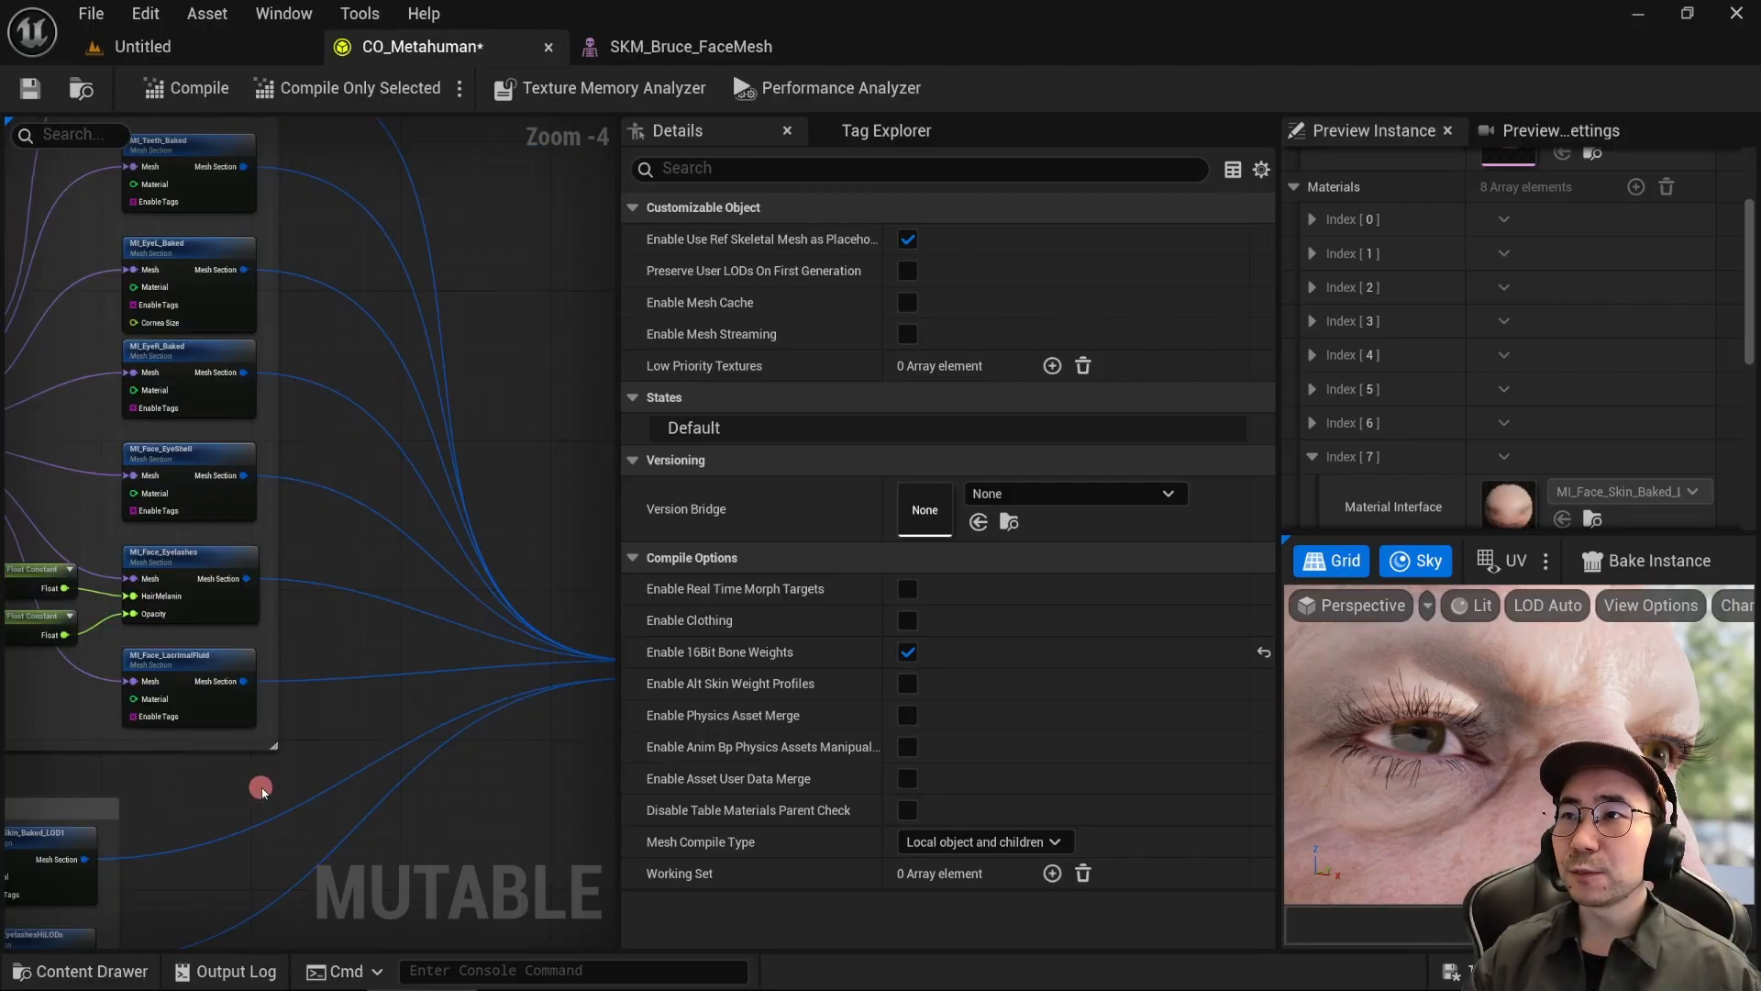
pyautogui.moveTo(299, 594); pyautogui.dragTo(318, 548, button='right')
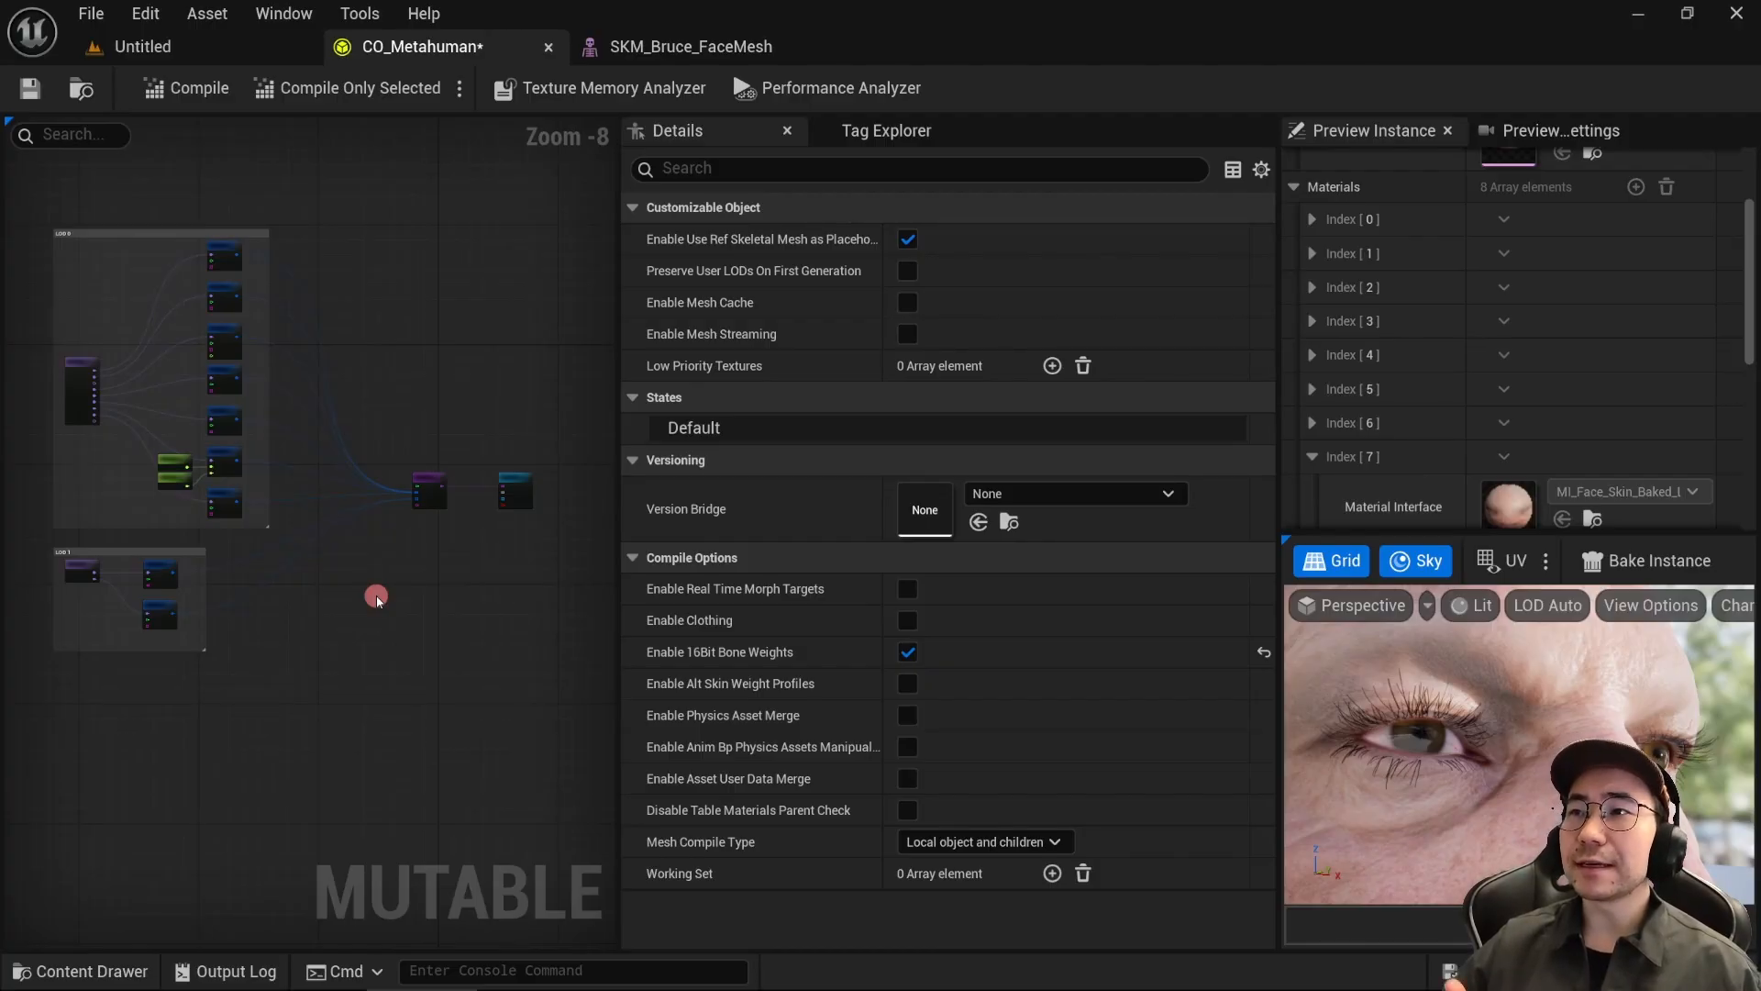
pyautogui.hotkey('ctrl', 's')
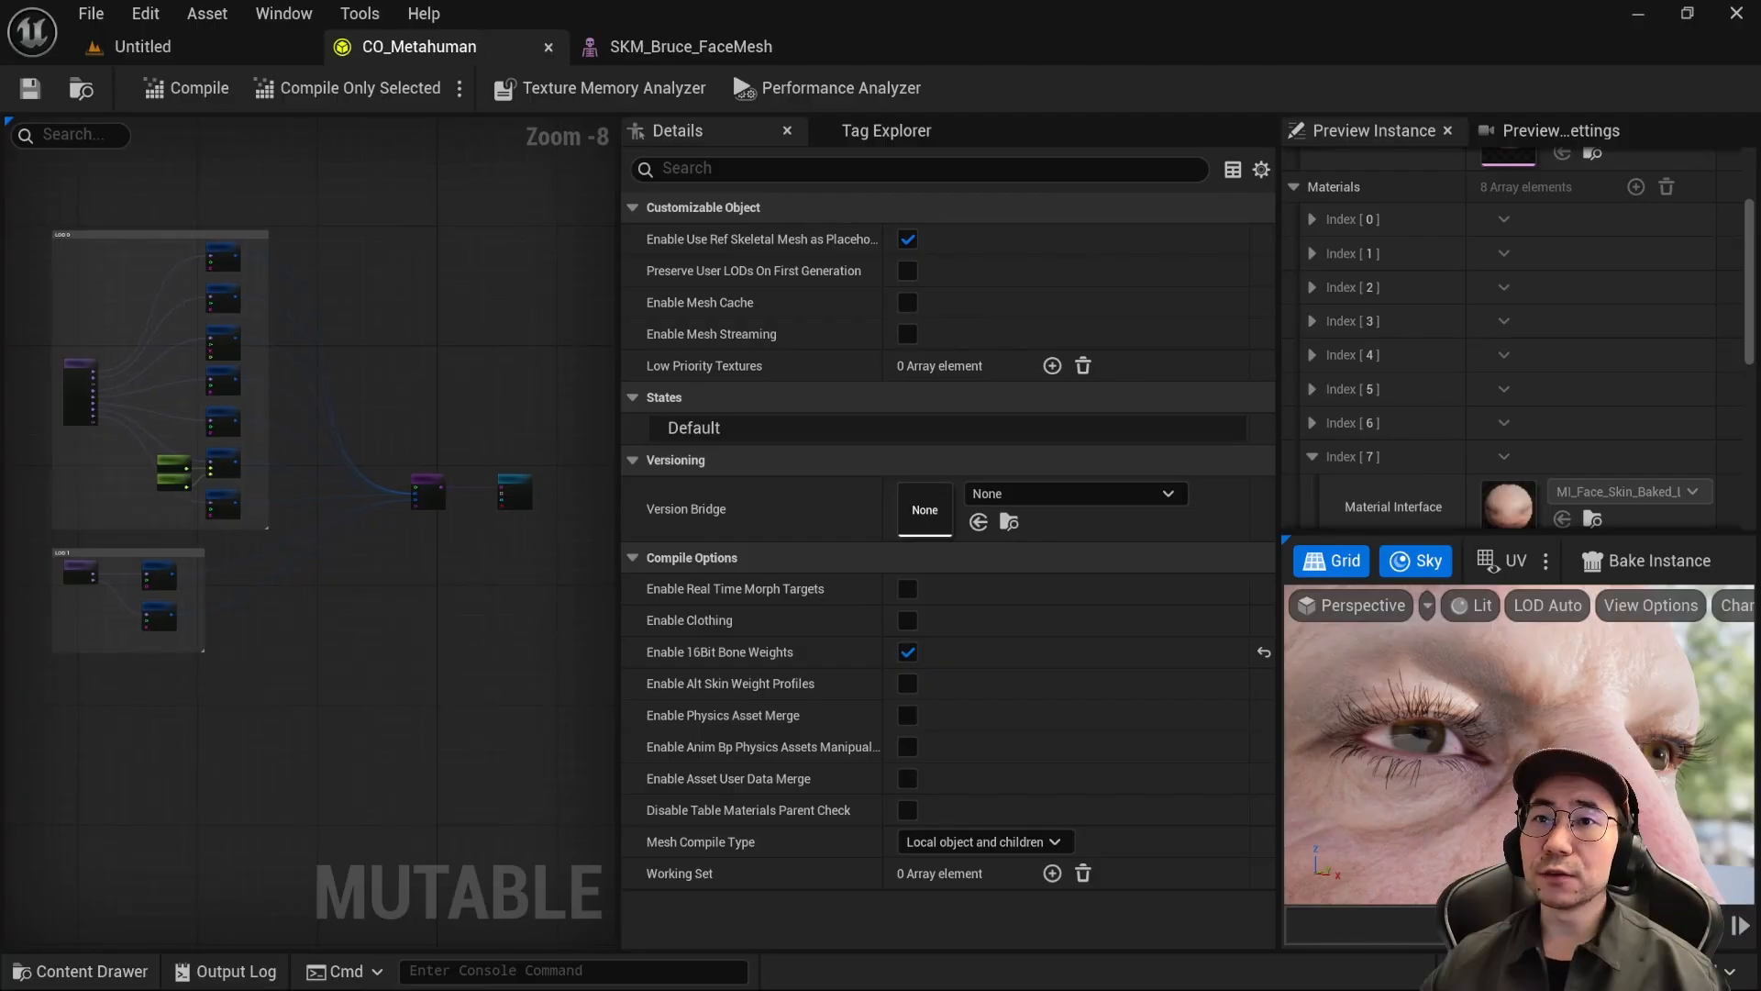
# Step: Create a Mutable Customizable Object named CO_Face in the Mutable folder and save it
pyautogui.click(80, 88)
pyautogui.click(519, 591)
pyautogui.rightClick(519, 591)
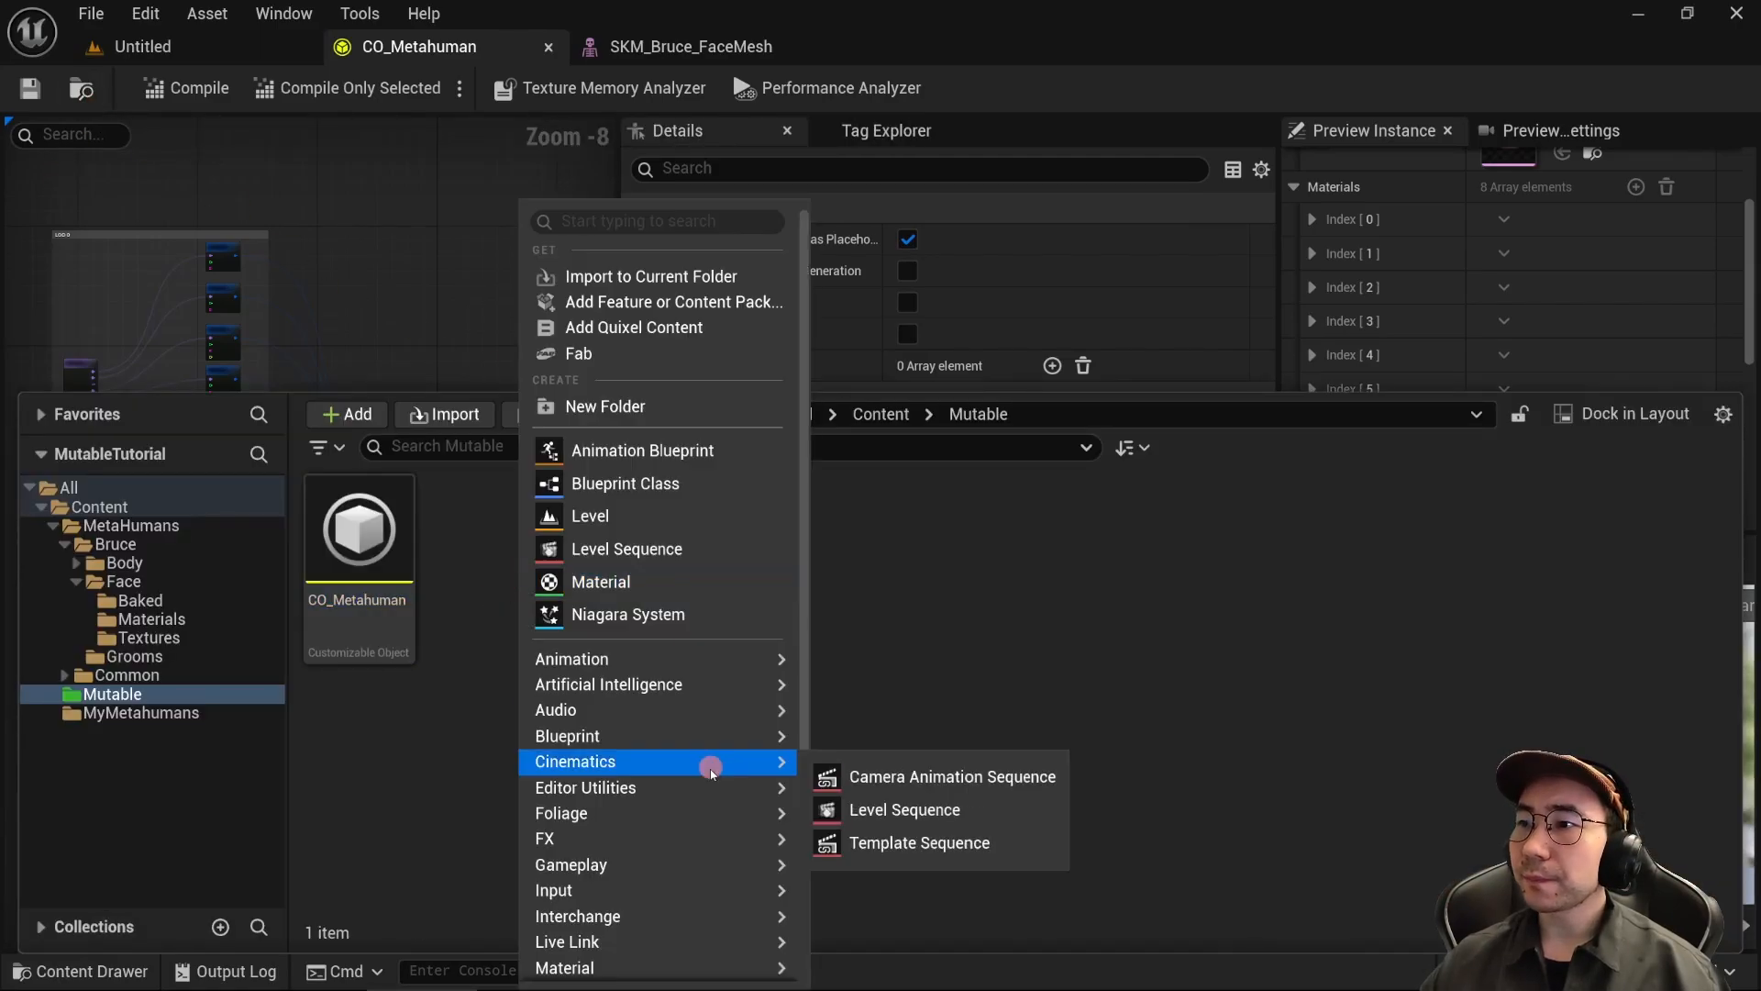
pyautogui.scroll(-4, 715, 807)
pyautogui.moveTo(761, 883)
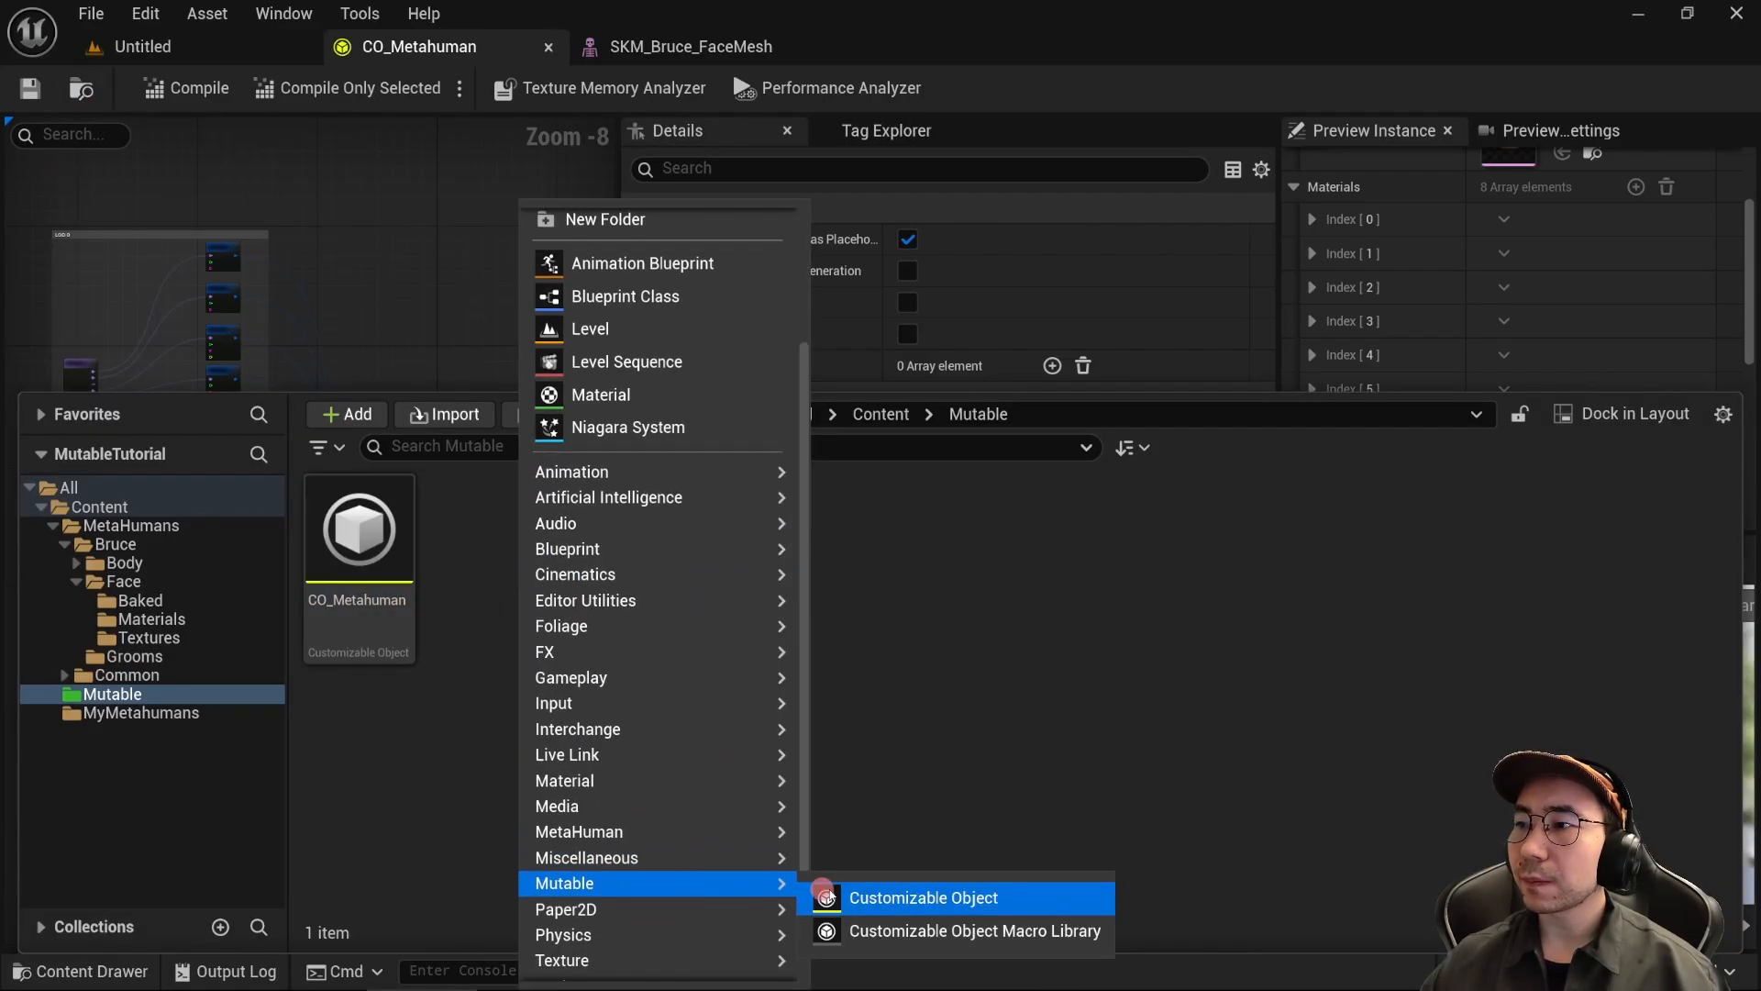
pyautogui.click(1059, 899)
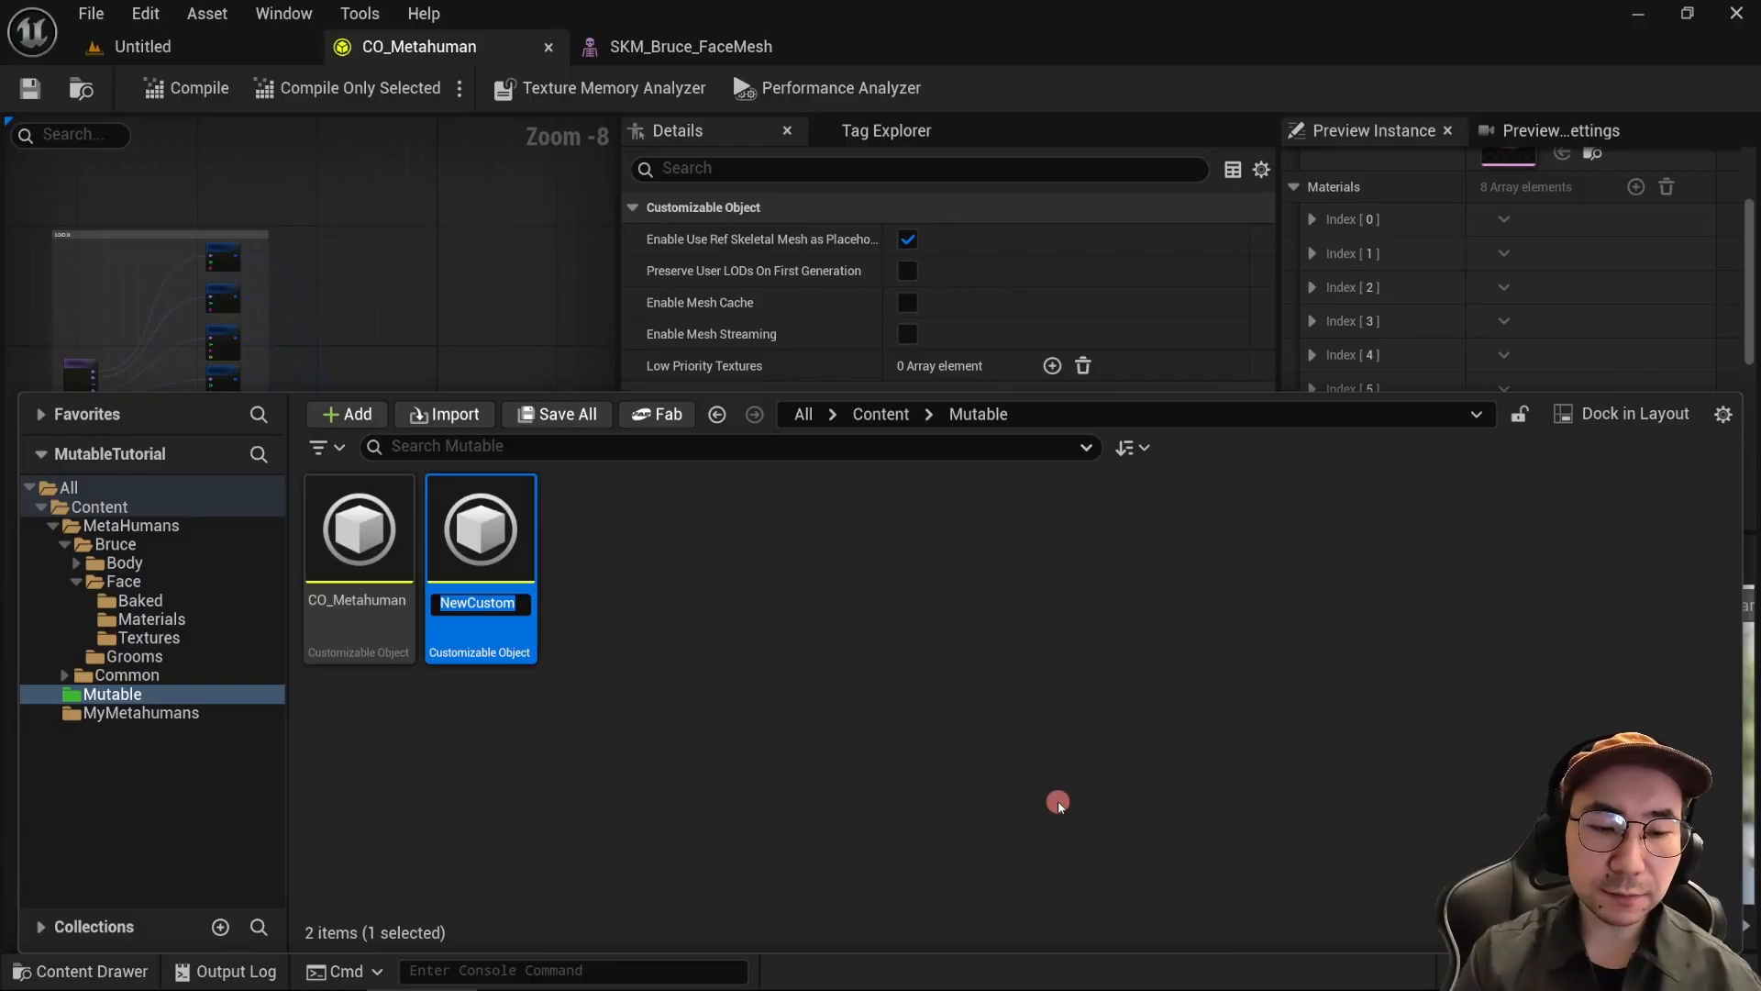
pyautogui.write('CO_F')
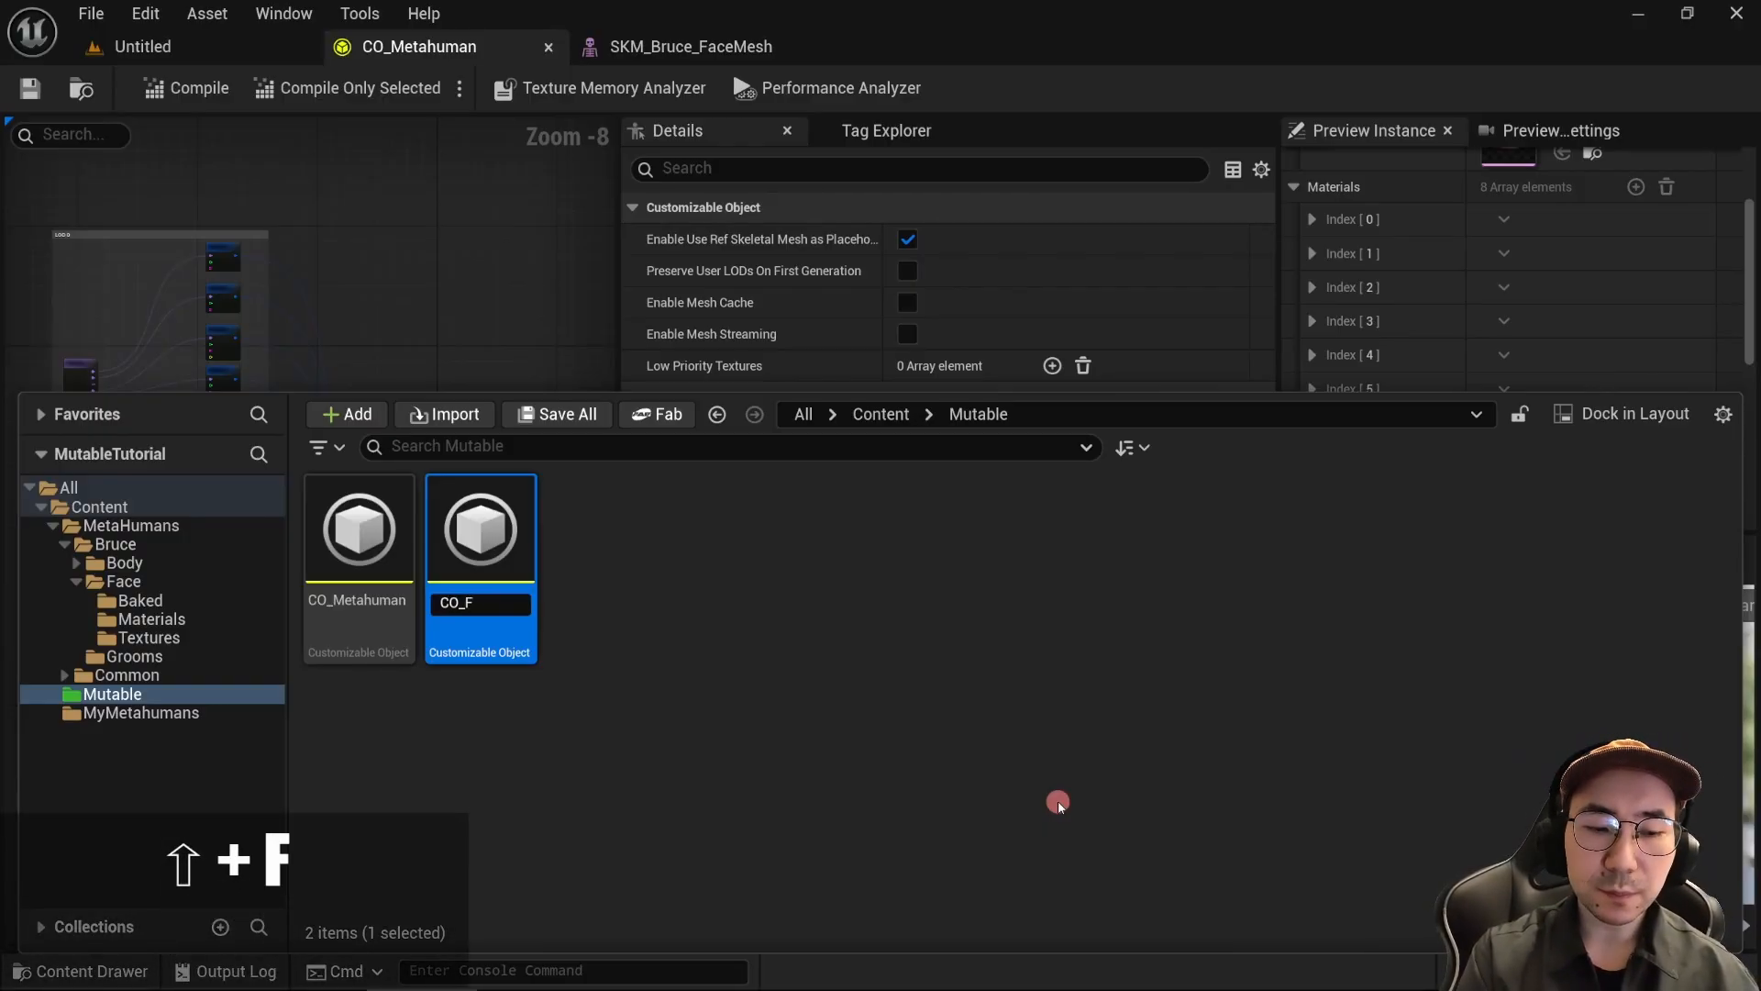
pyautogui.write('ace')
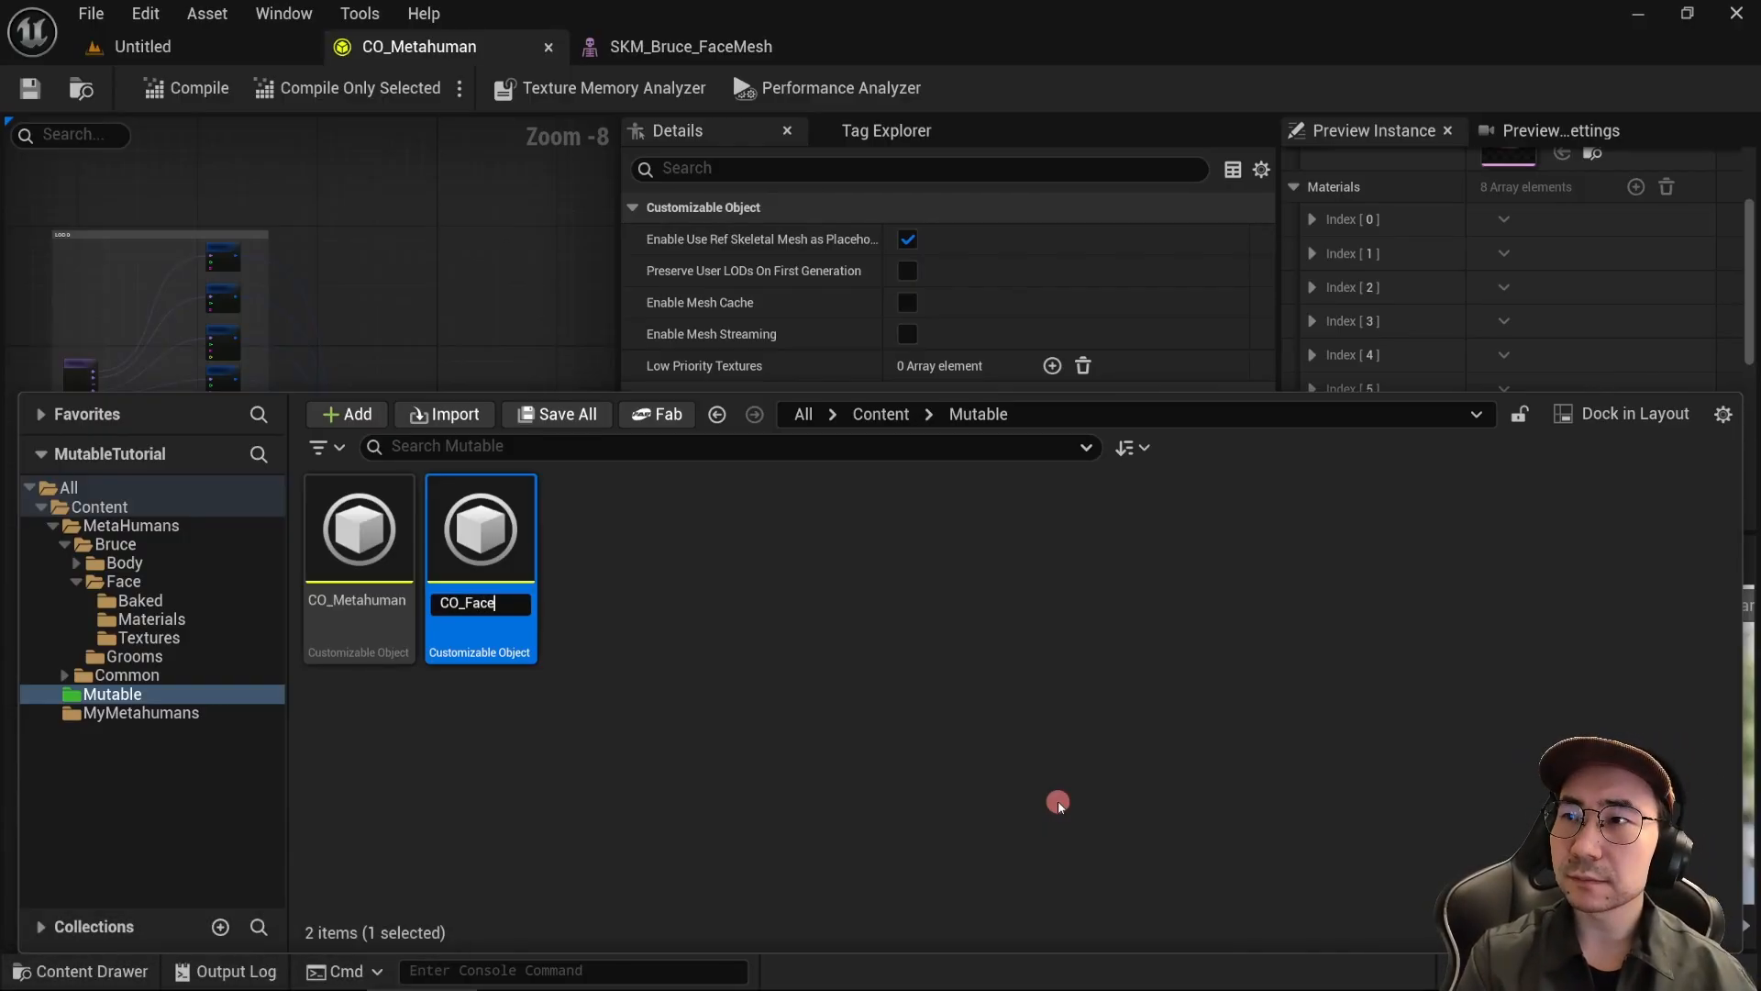
pyautogui.press('Return')
pyautogui.hotkey('ctrl', 's')
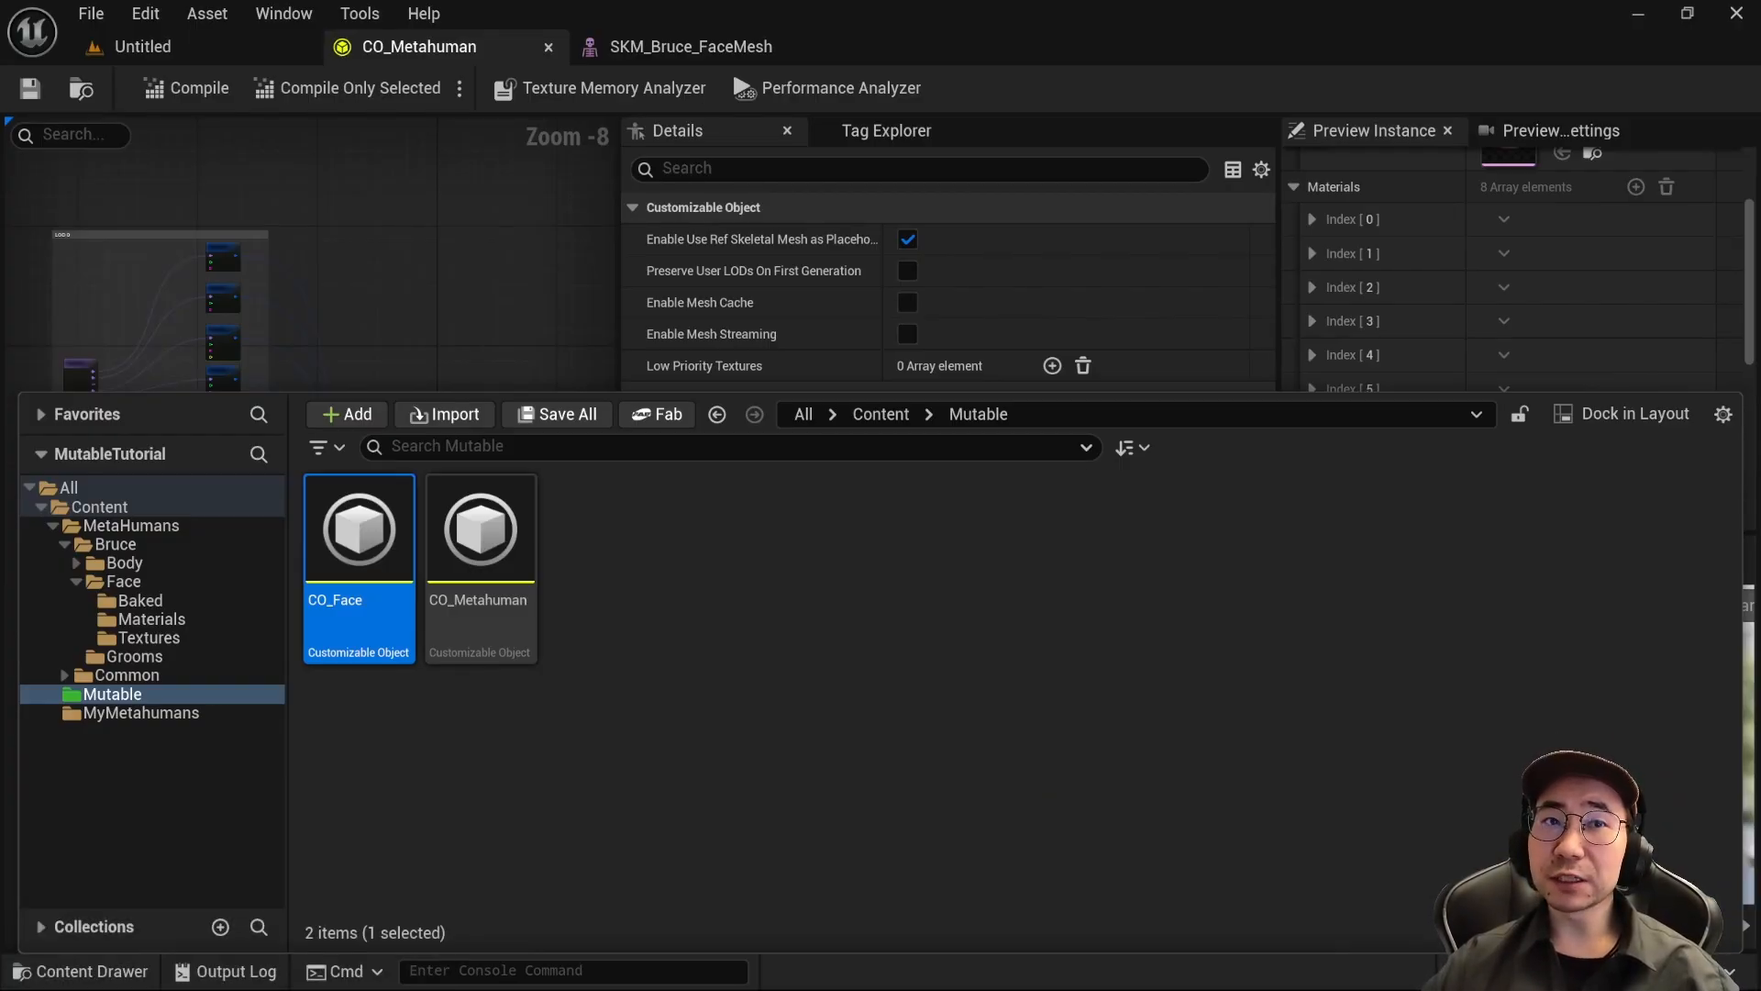
# Step: Open CO_Face and paste the node groups copied from CO_Metahuman into its graph
pyautogui.doubleClick(359, 550)
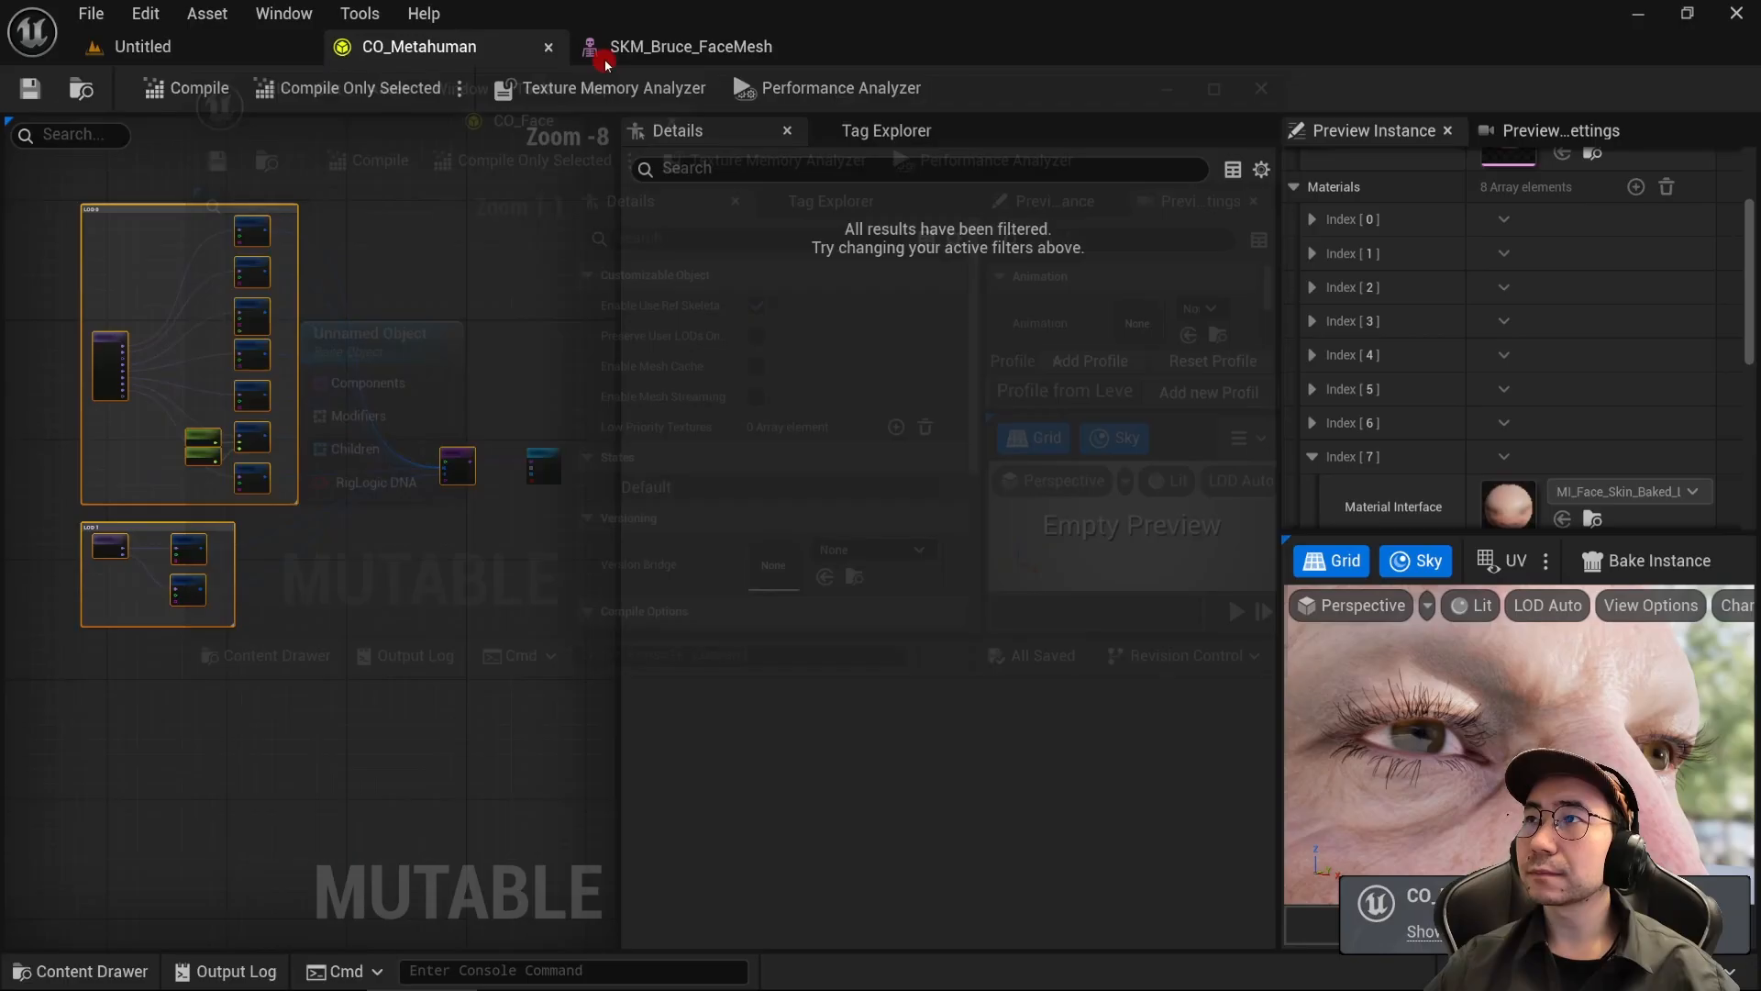
pyautogui.hotkey('ctrl', 'v')
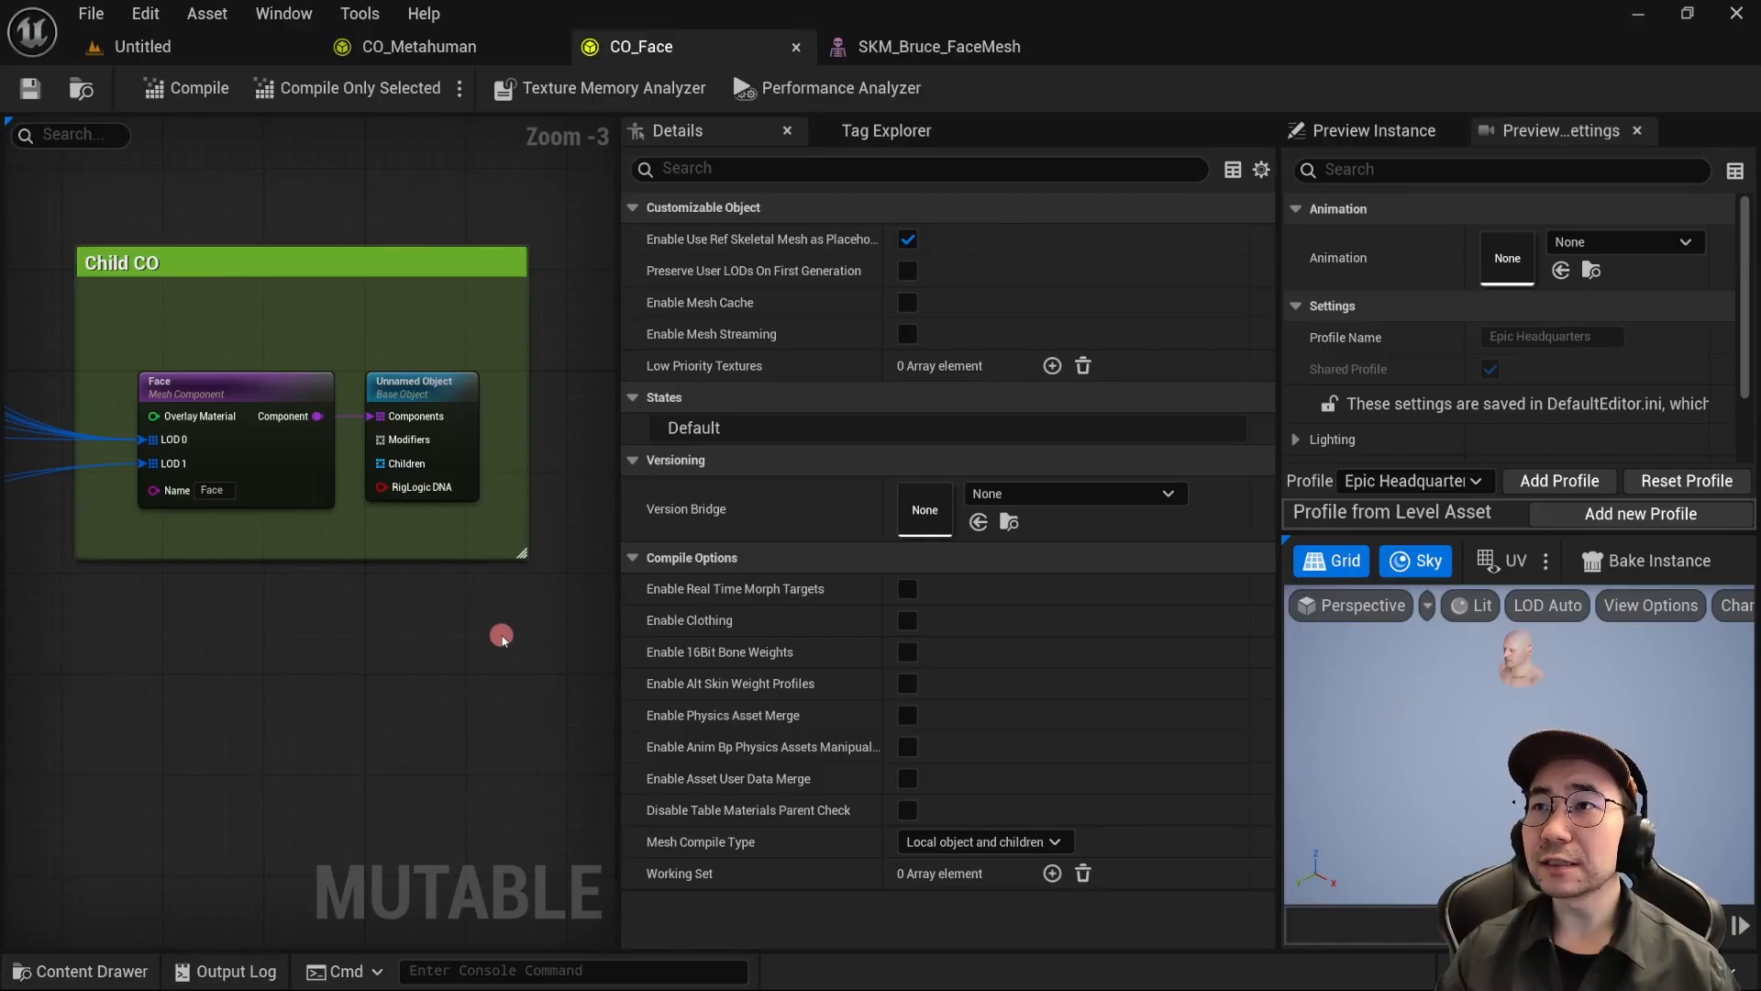
# Step: In the CO_Metahuman graph, add an Object Group node connected to the base object's Children input
pyautogui.click(450, 50)
pyautogui.moveTo(417, 691); pyautogui.dragTo(359, 664, button='right')
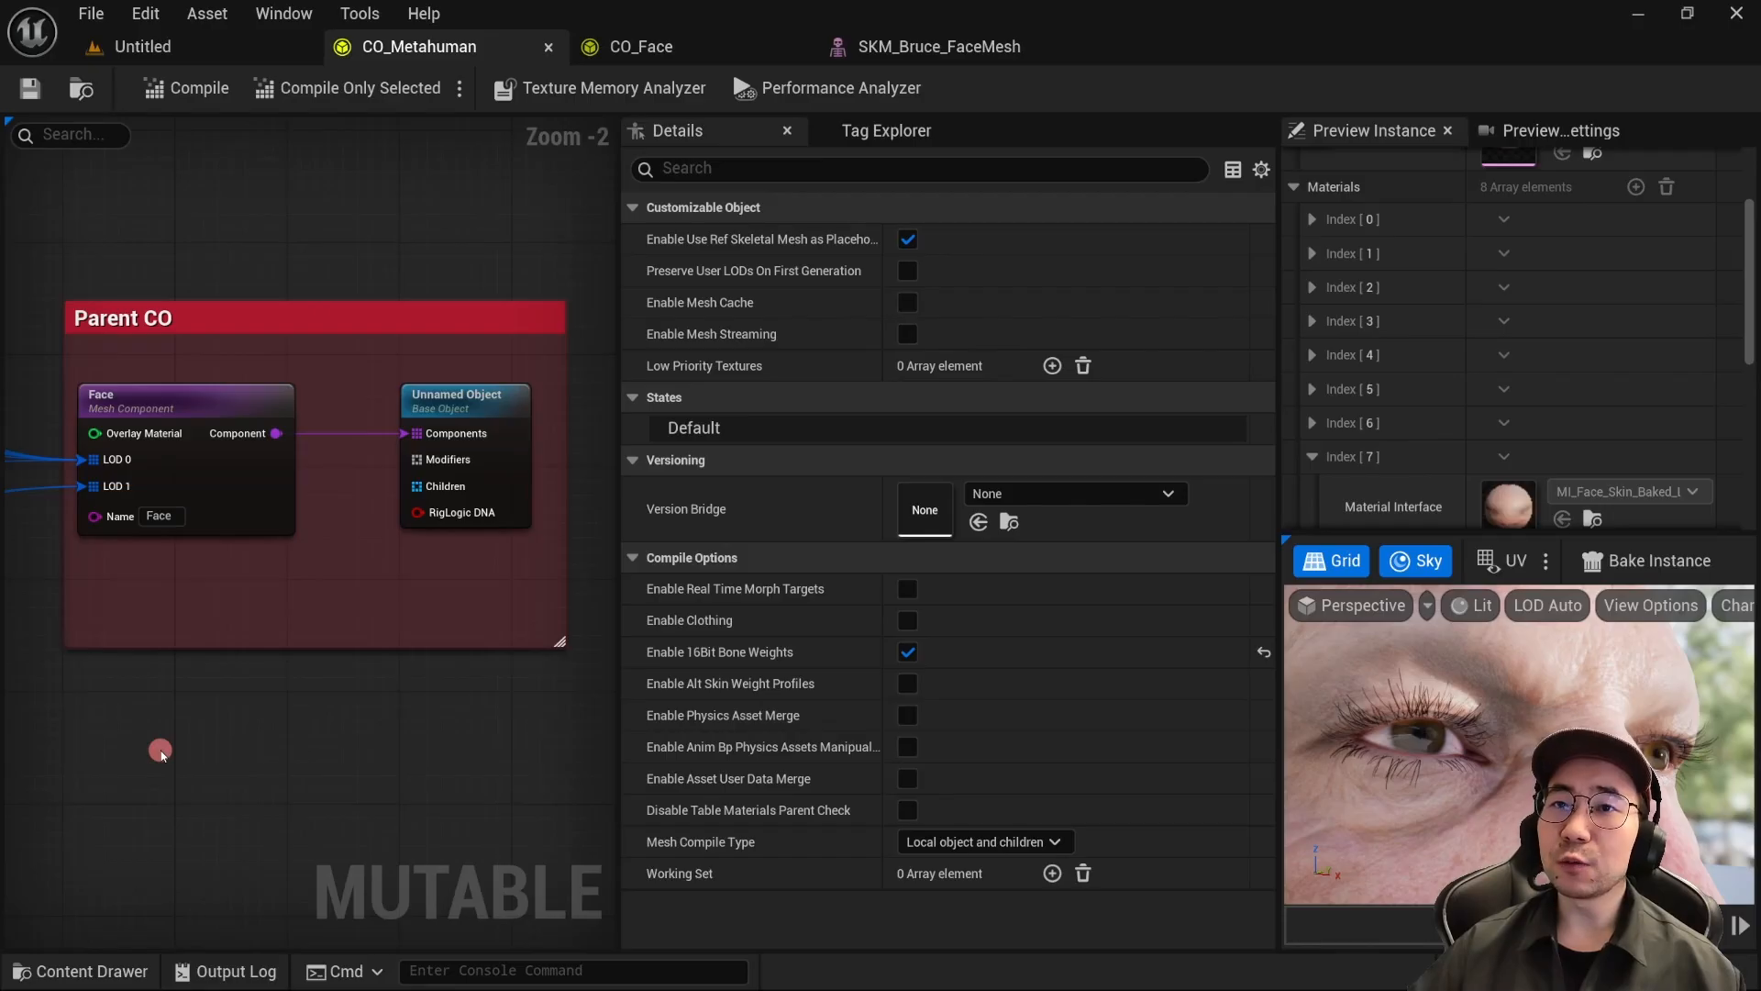
pyautogui.moveTo(416, 486); pyautogui.dragTo(266, 739)
pyautogui.click(321, 366)
pyautogui.moveTo(432, 755); pyautogui.dragTo(278, 699)
pyautogui.moveTo(463, 752); pyautogui.dragTo(526, 600, button='right')
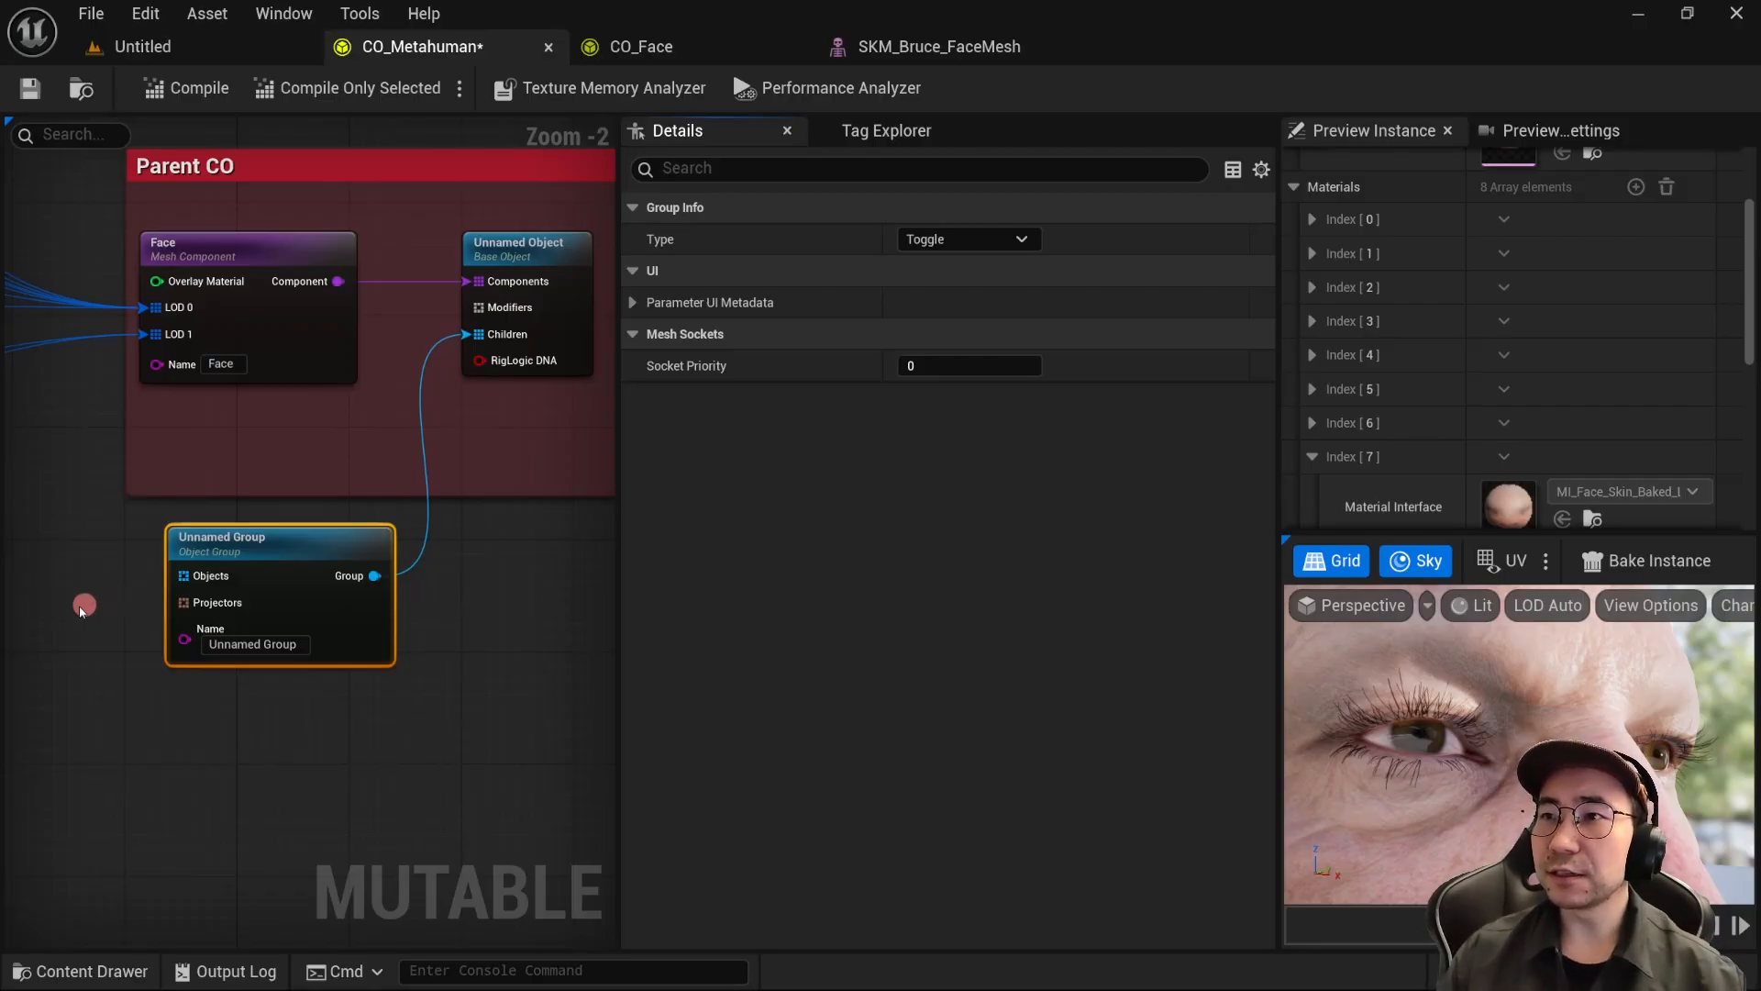
# Step: Move the new object group slightly and rename it Head
pyautogui.moveTo(248, 539); pyautogui.dragTo(275, 553)
pyautogui.press('F2')
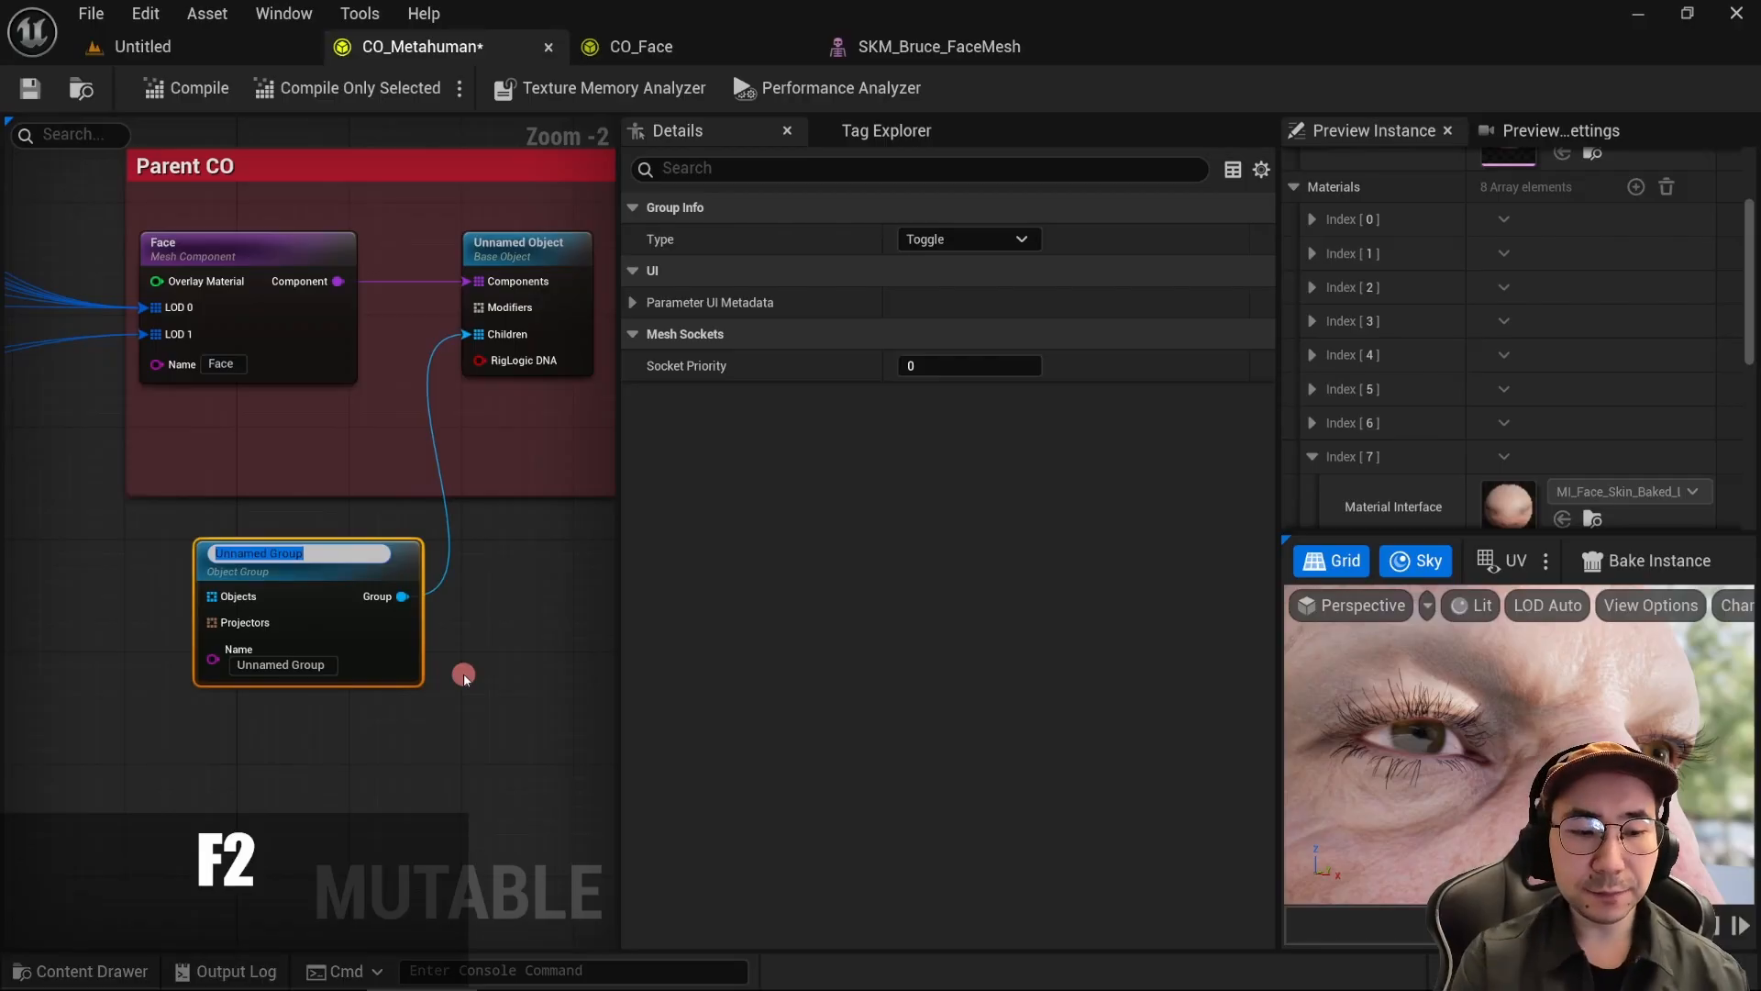
pyautogui.write('Head')
pyautogui.press('Return')
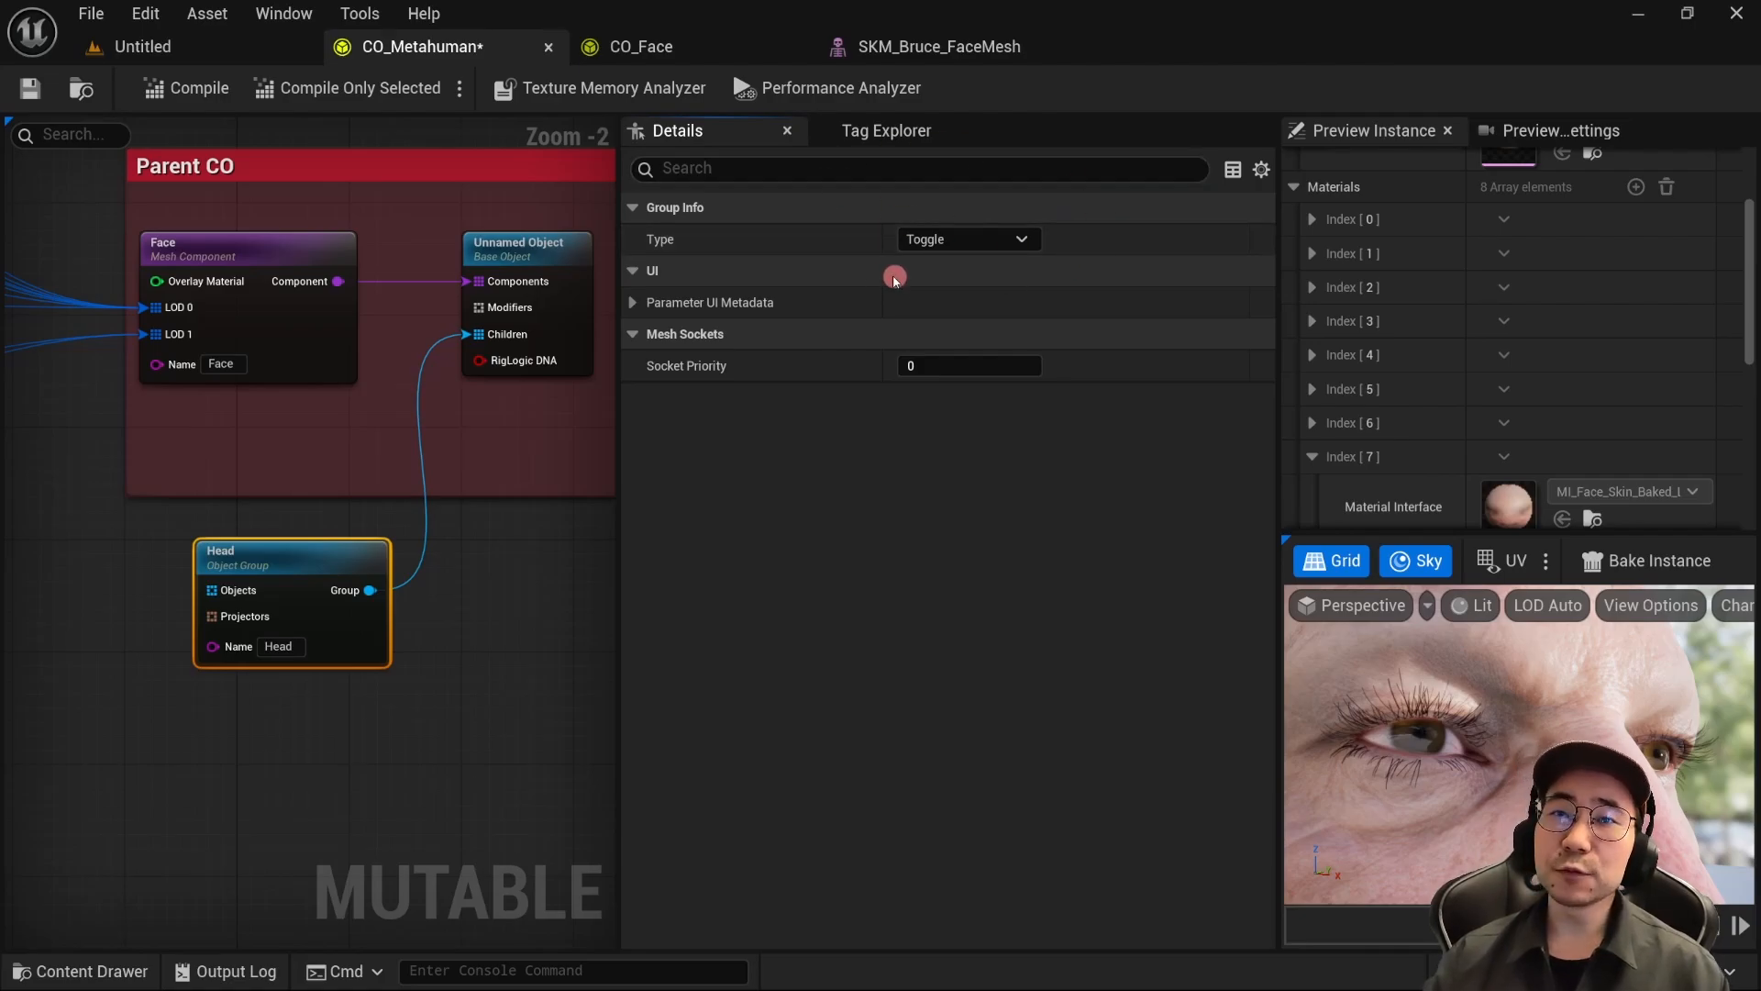
# Step: Set the Head group's type to All Options and save CO_Metahuman
pyautogui.click(1016, 242)
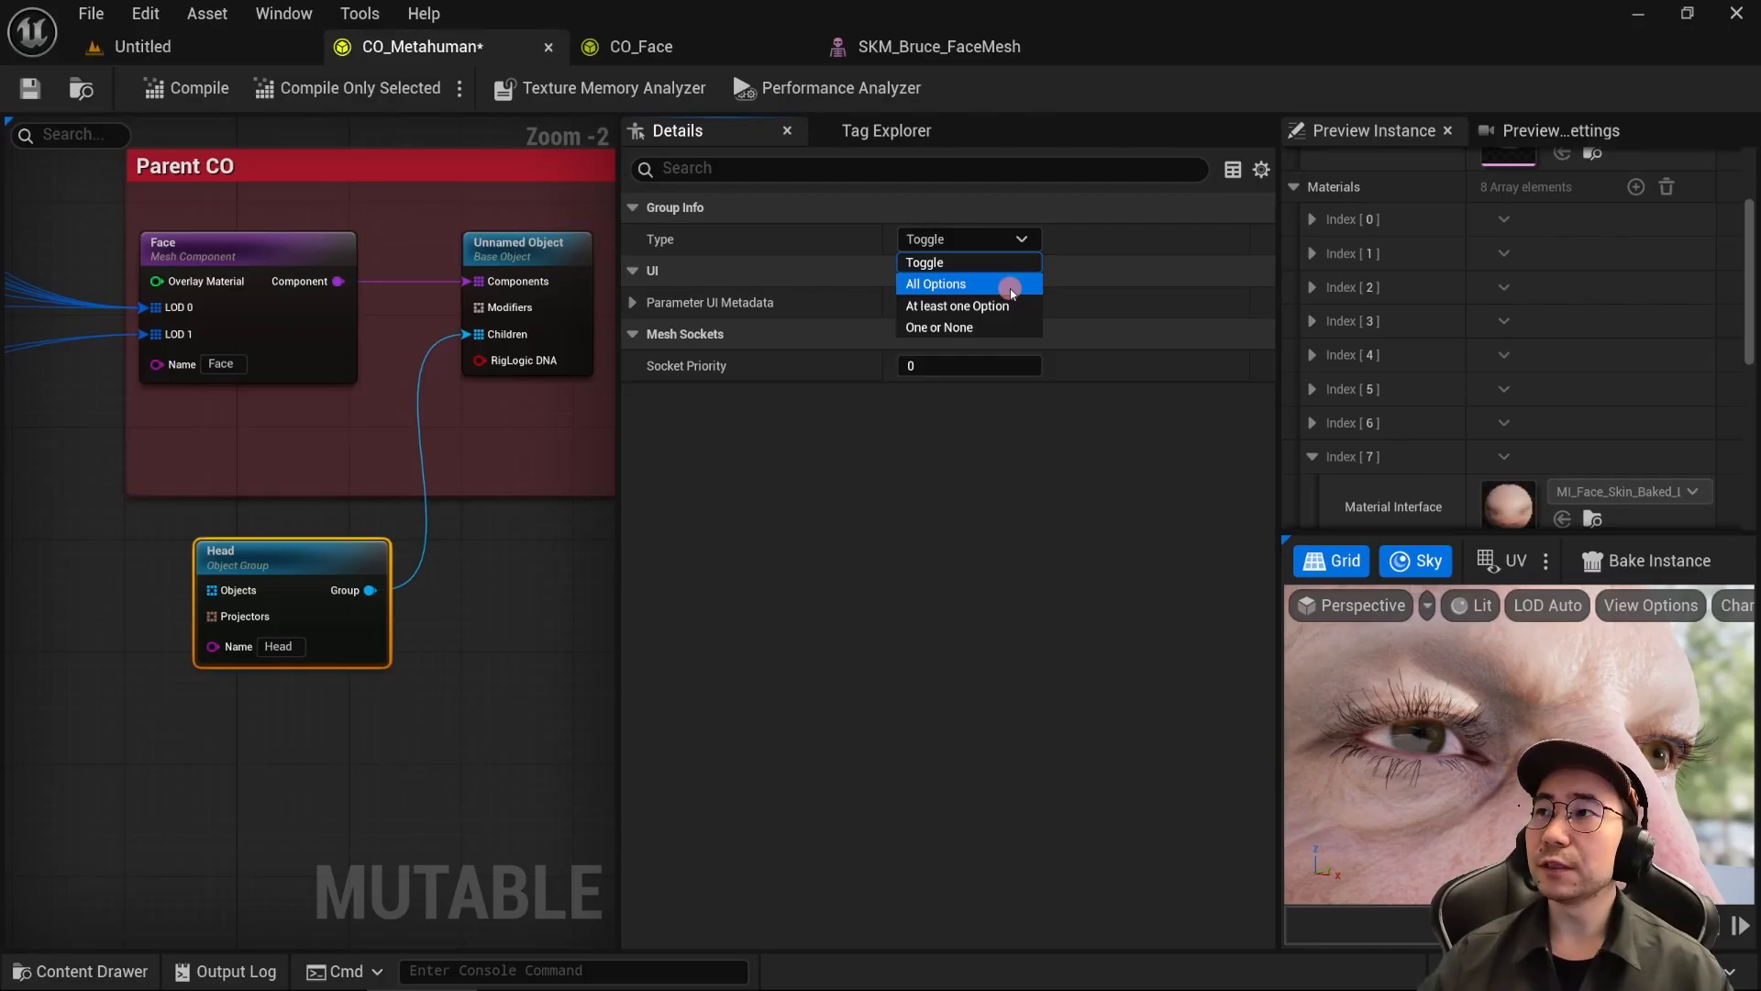
pyautogui.click(1011, 286)
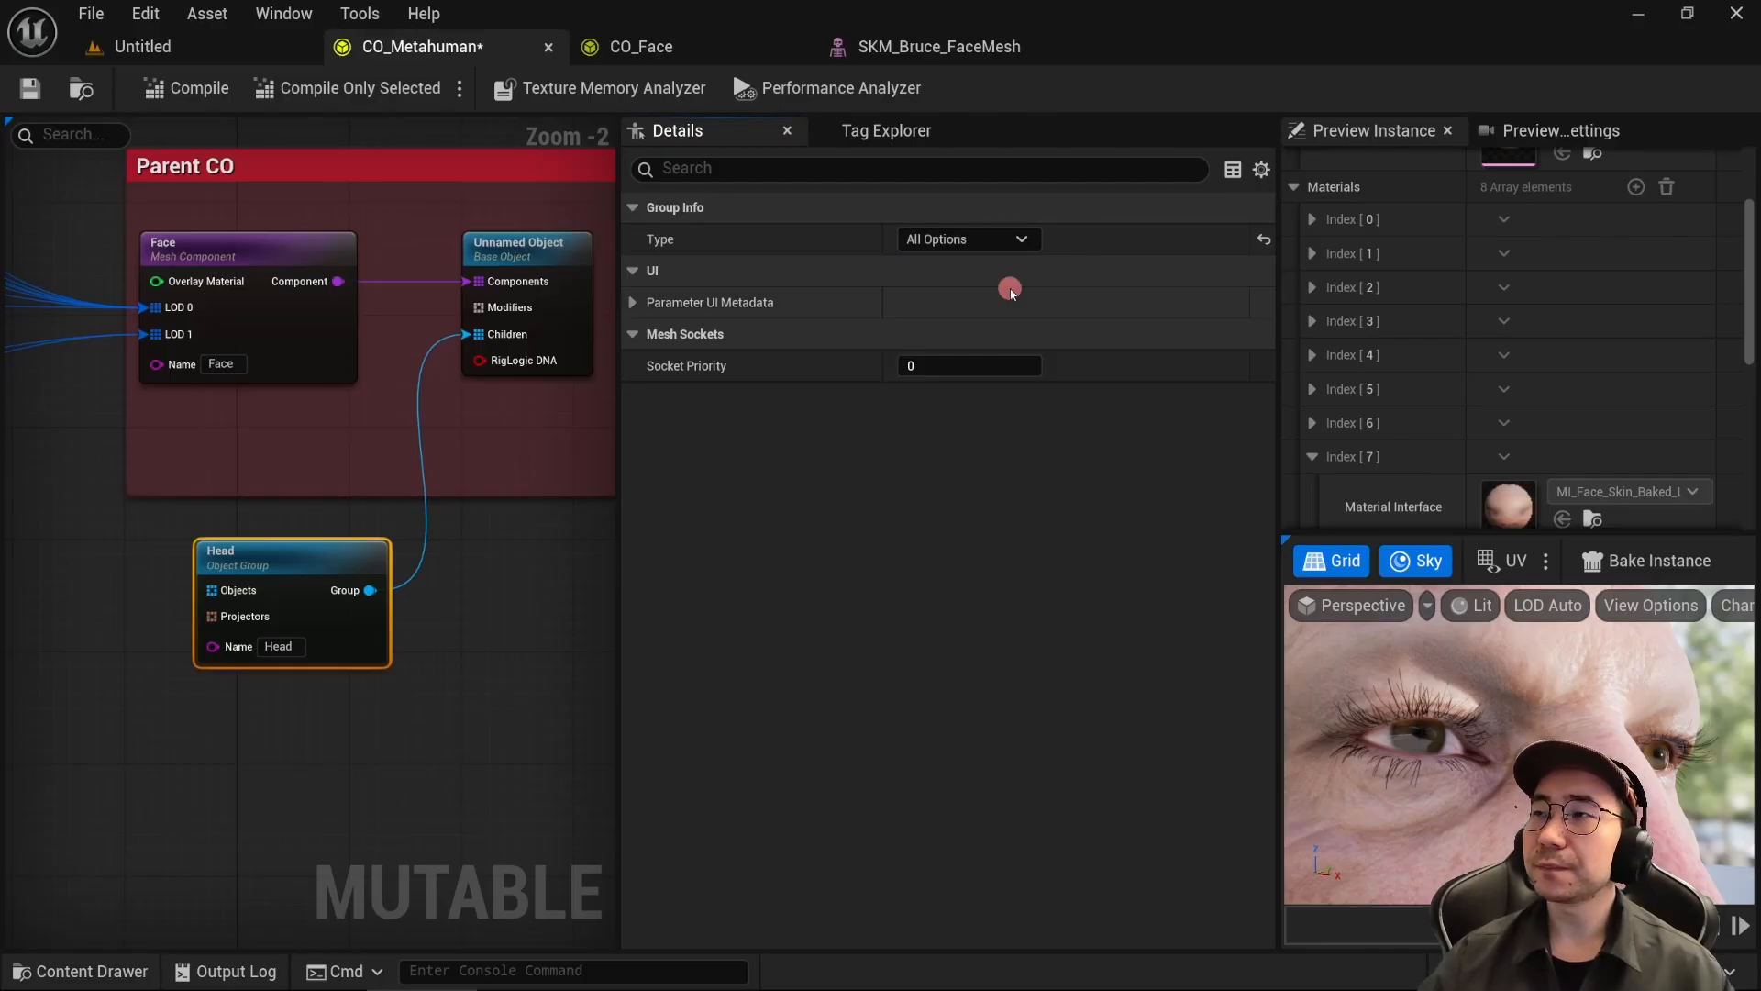
pyautogui.hotkey('ctrl', 's')
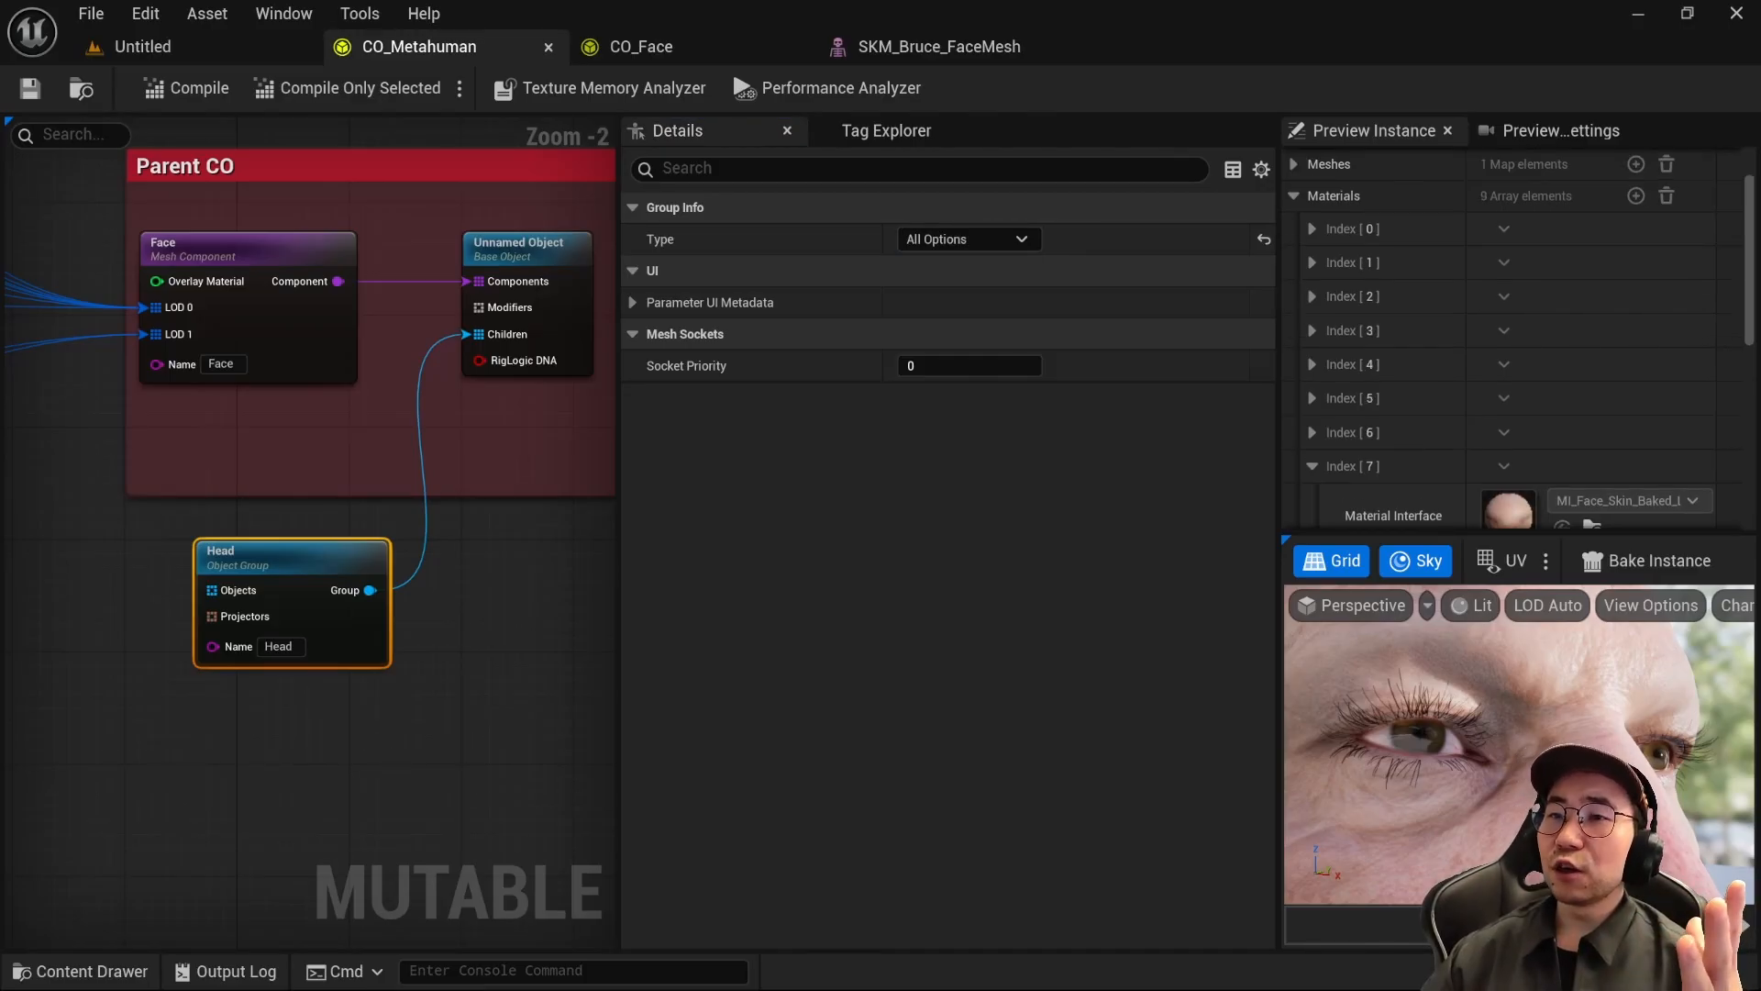
# Step: Attach CO_Face's base object to the Head group of the external object CO_Metahuman and save CO_Face
pyautogui.click(697, 46)
pyautogui.click(410, 396)
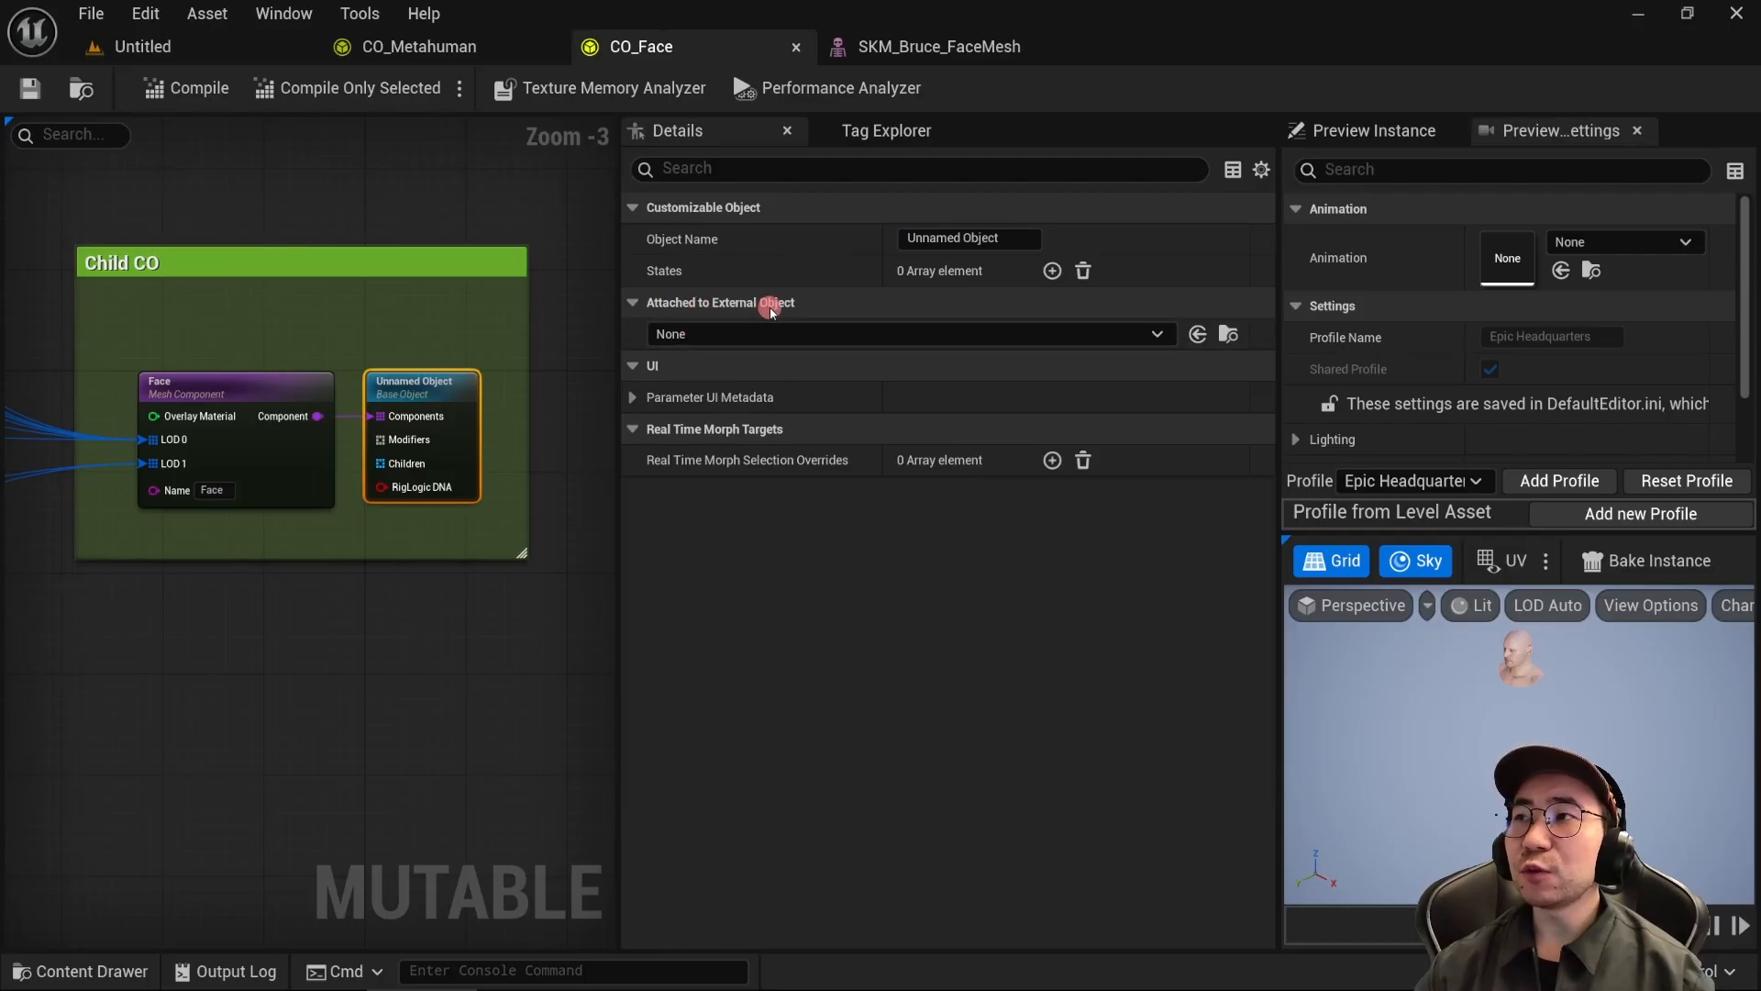
pyautogui.click(1151, 334)
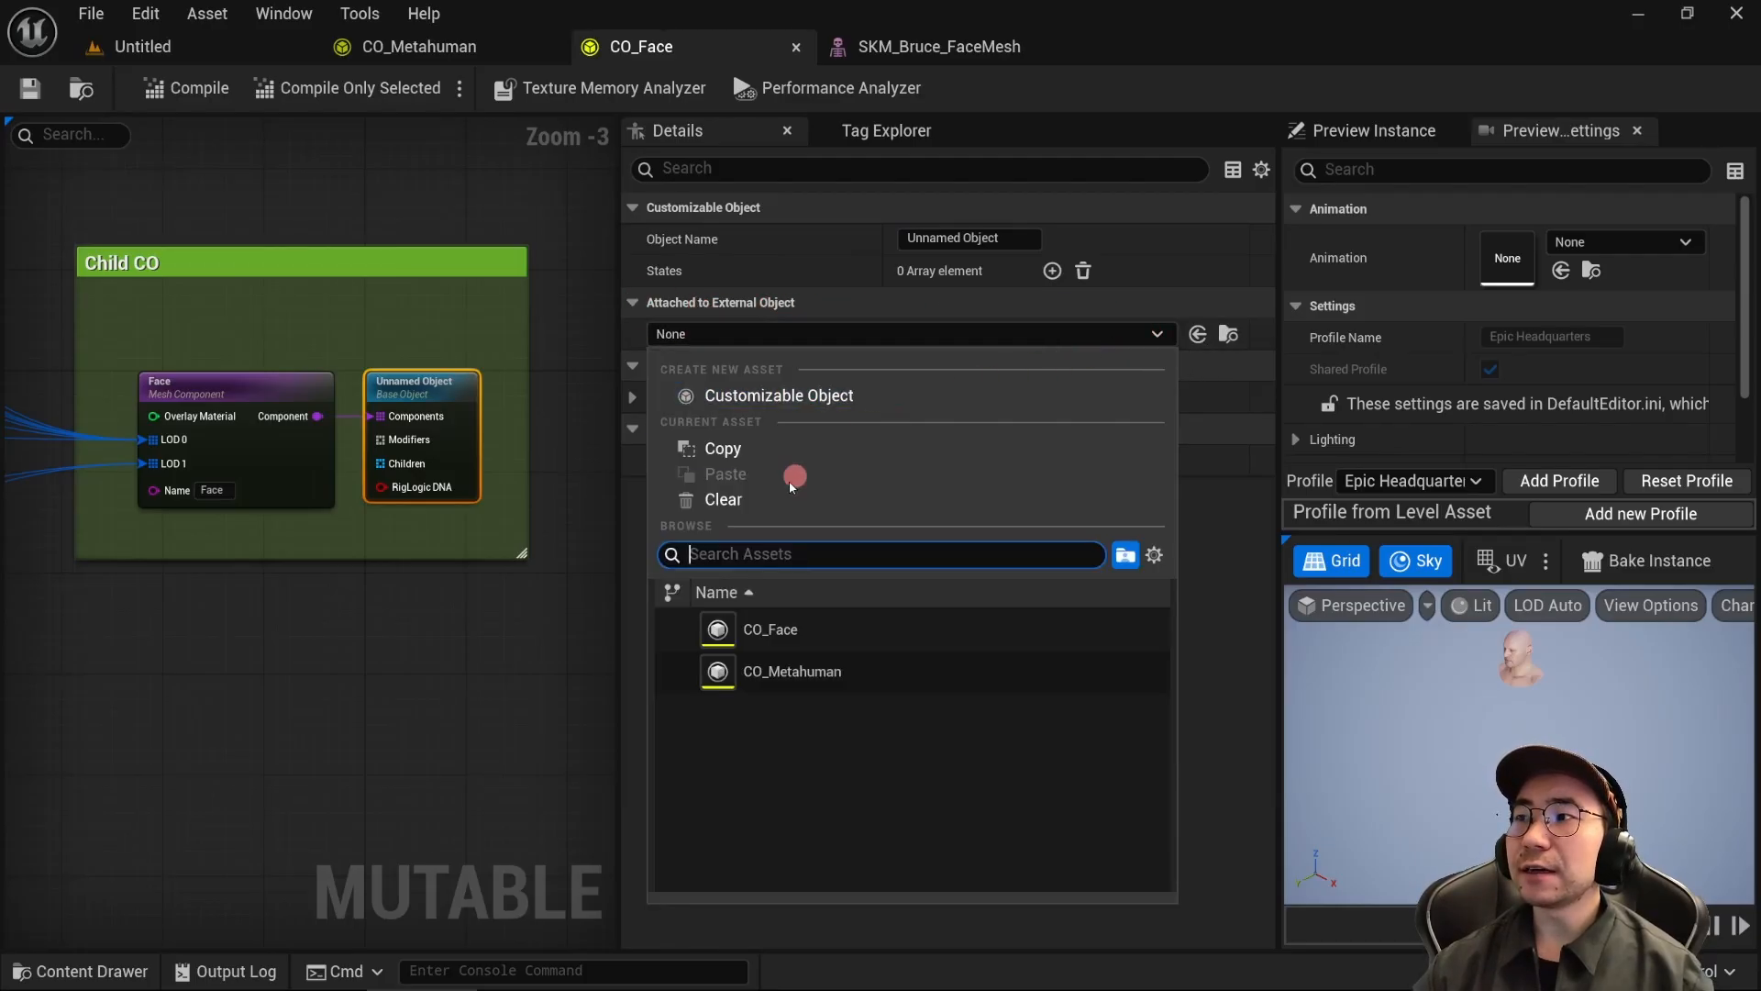
pyautogui.click(876, 673)
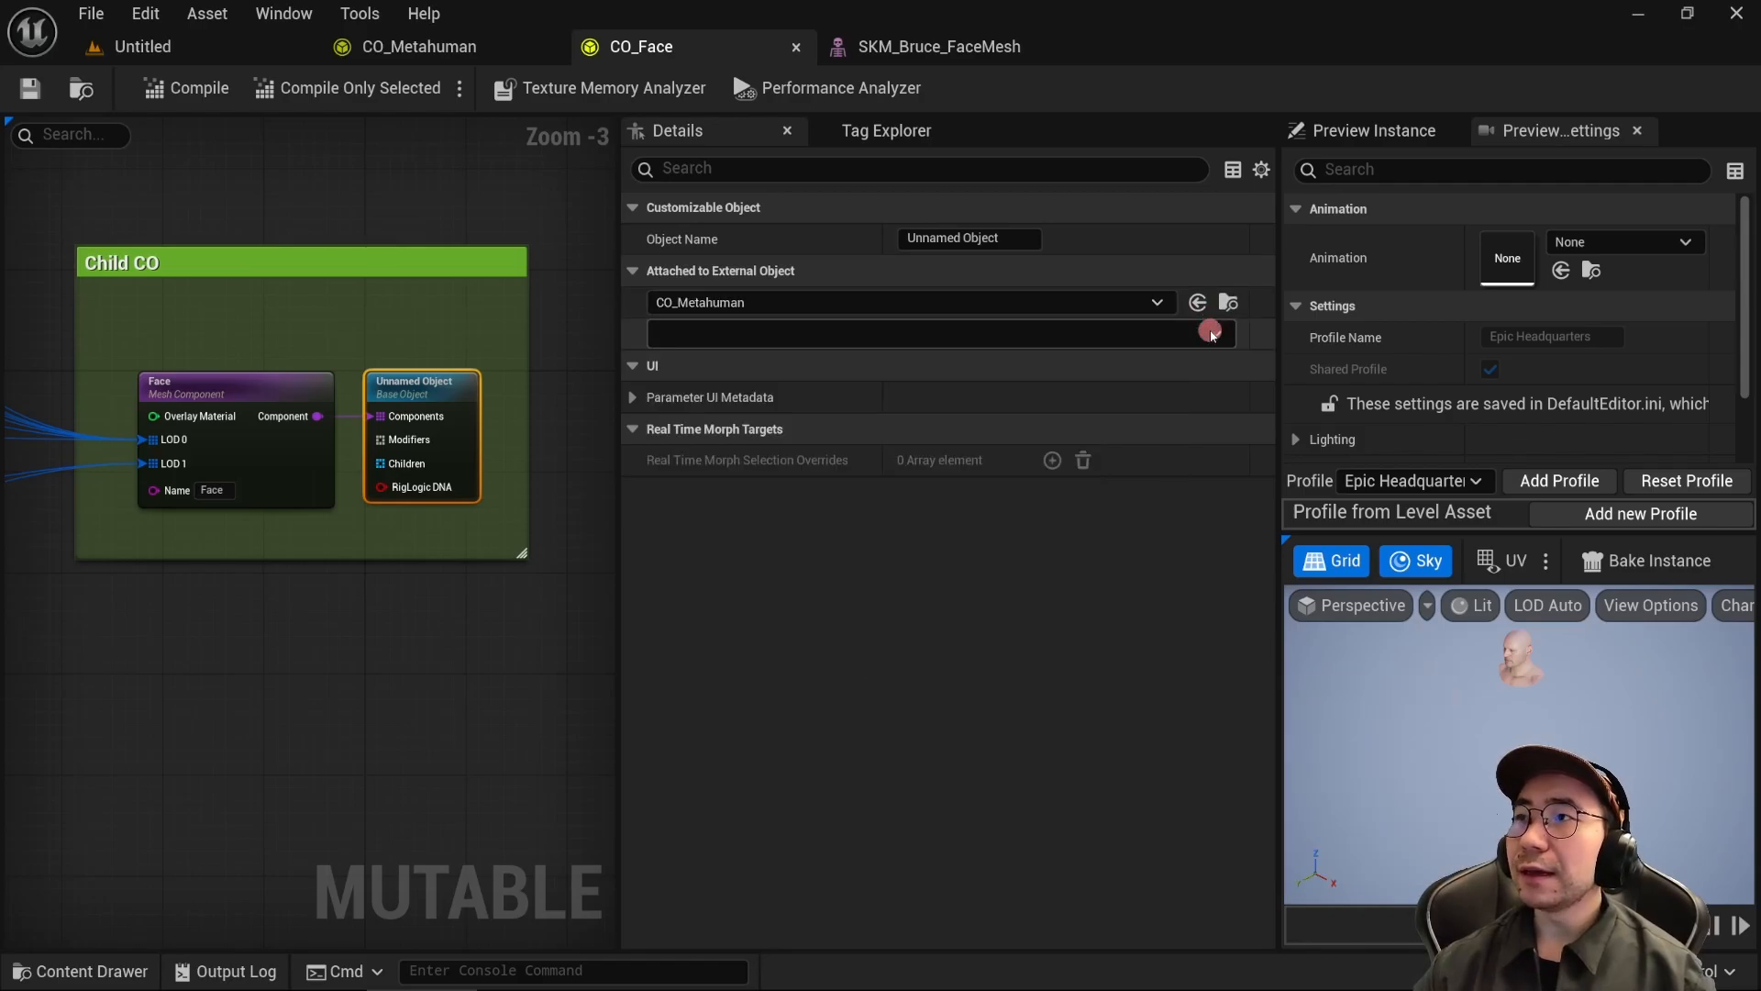
pyautogui.click(1210, 334)
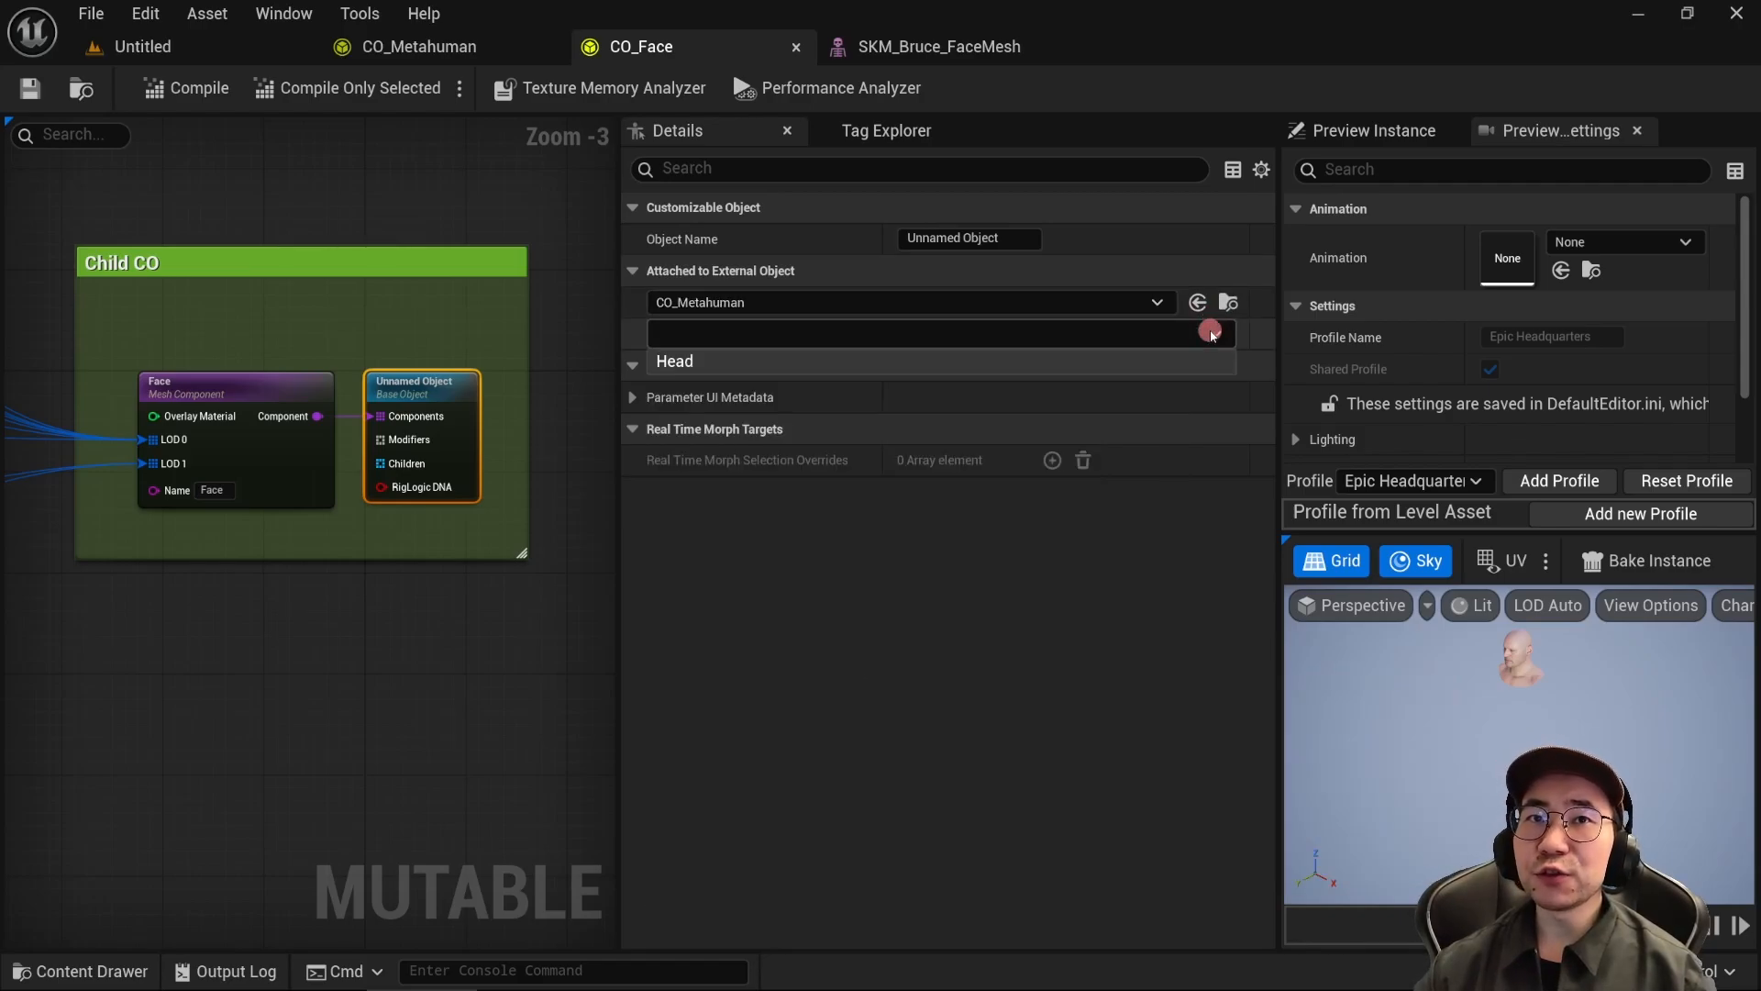
pyautogui.click(720, 363)
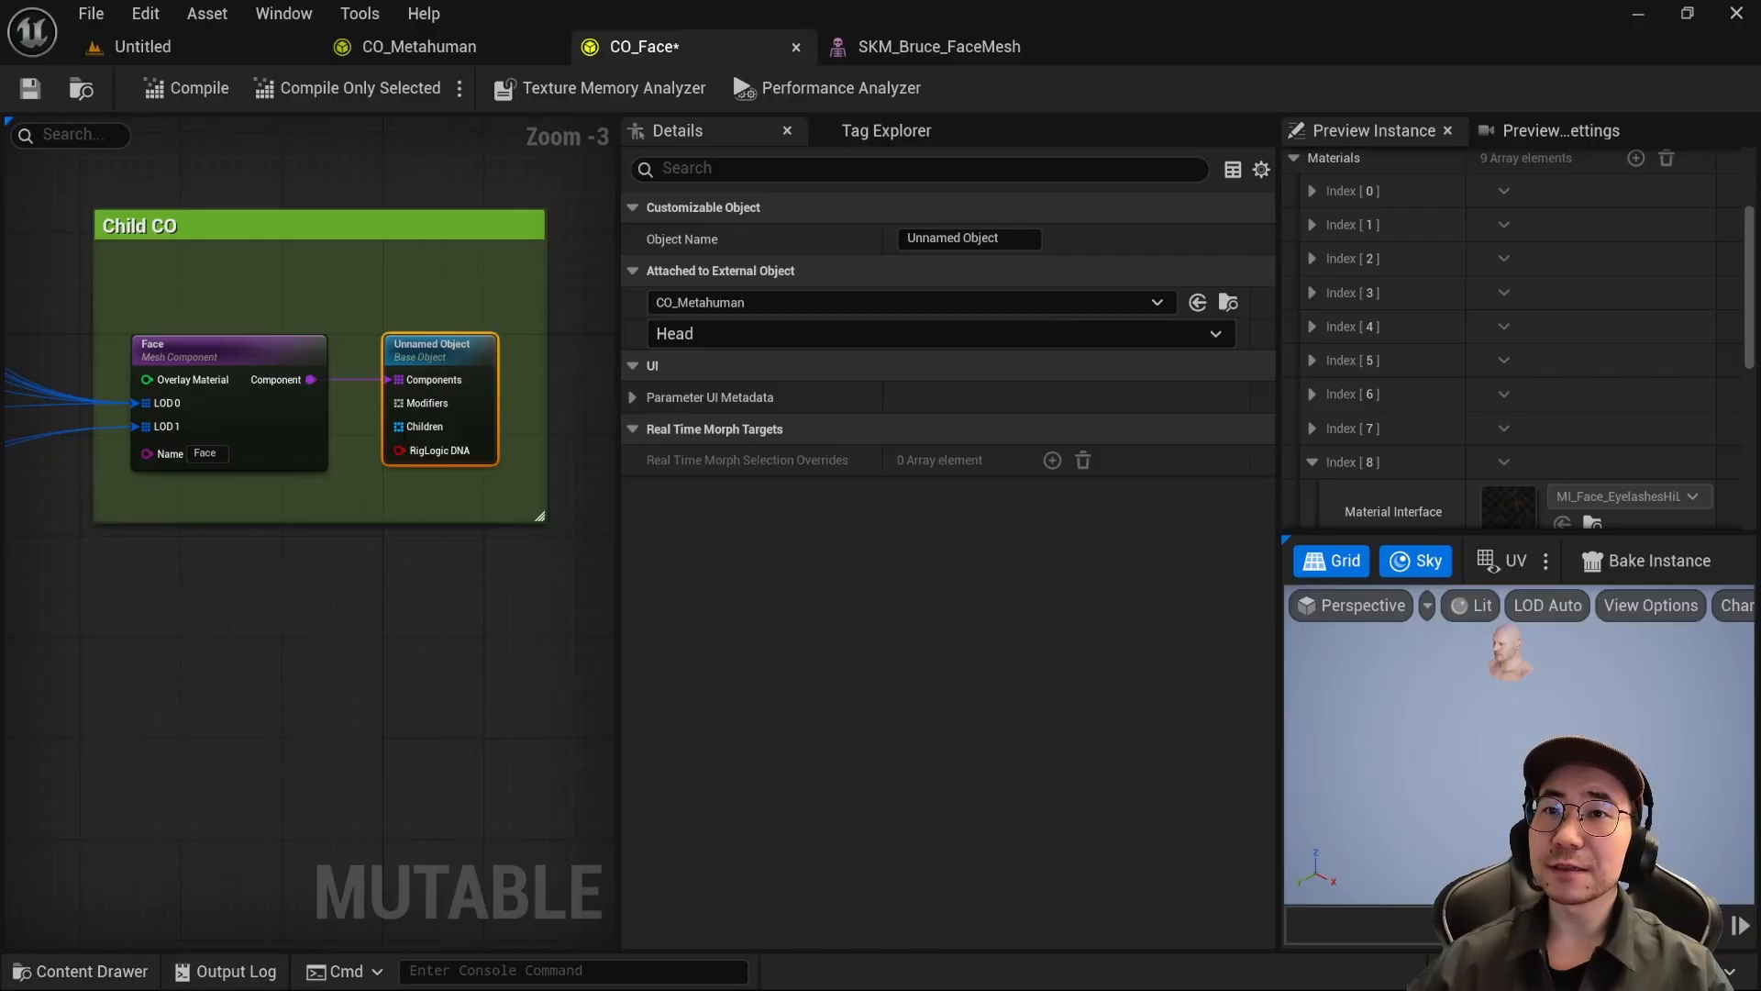
pyautogui.click(29, 88)
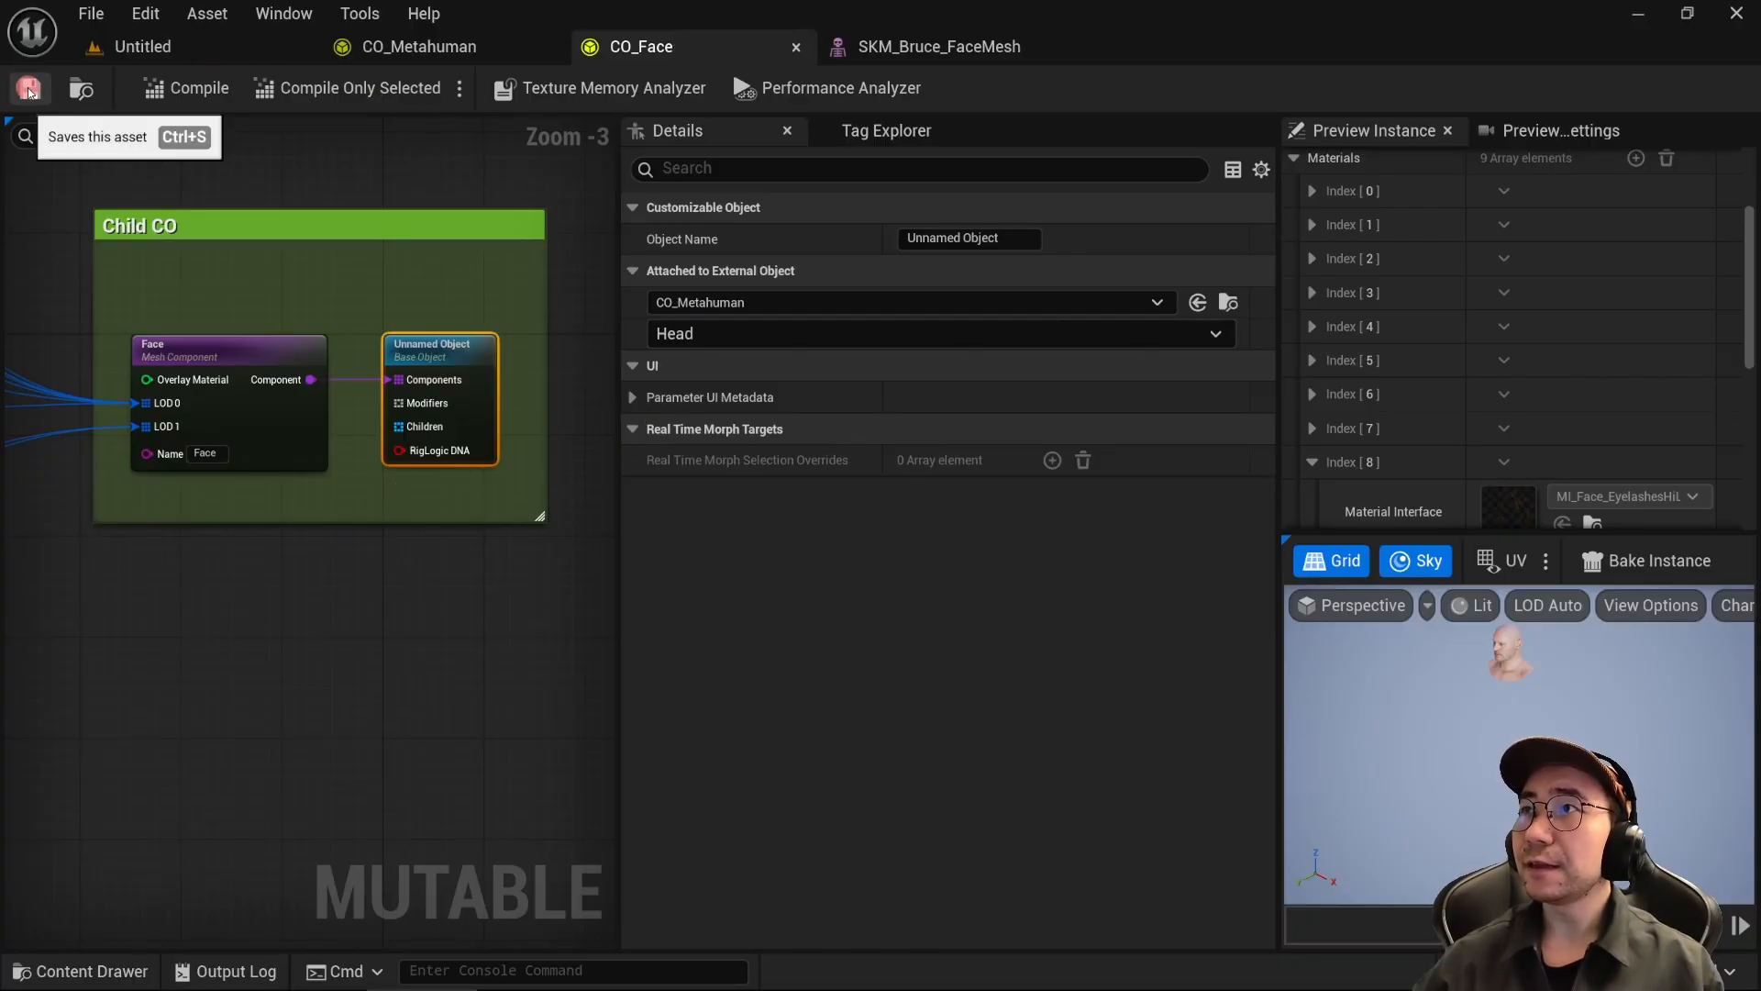
# Step: Compile both customizable objects, and try CO_Metahuman with its Face component disconnected from the base object
pyautogui.click(203, 89)
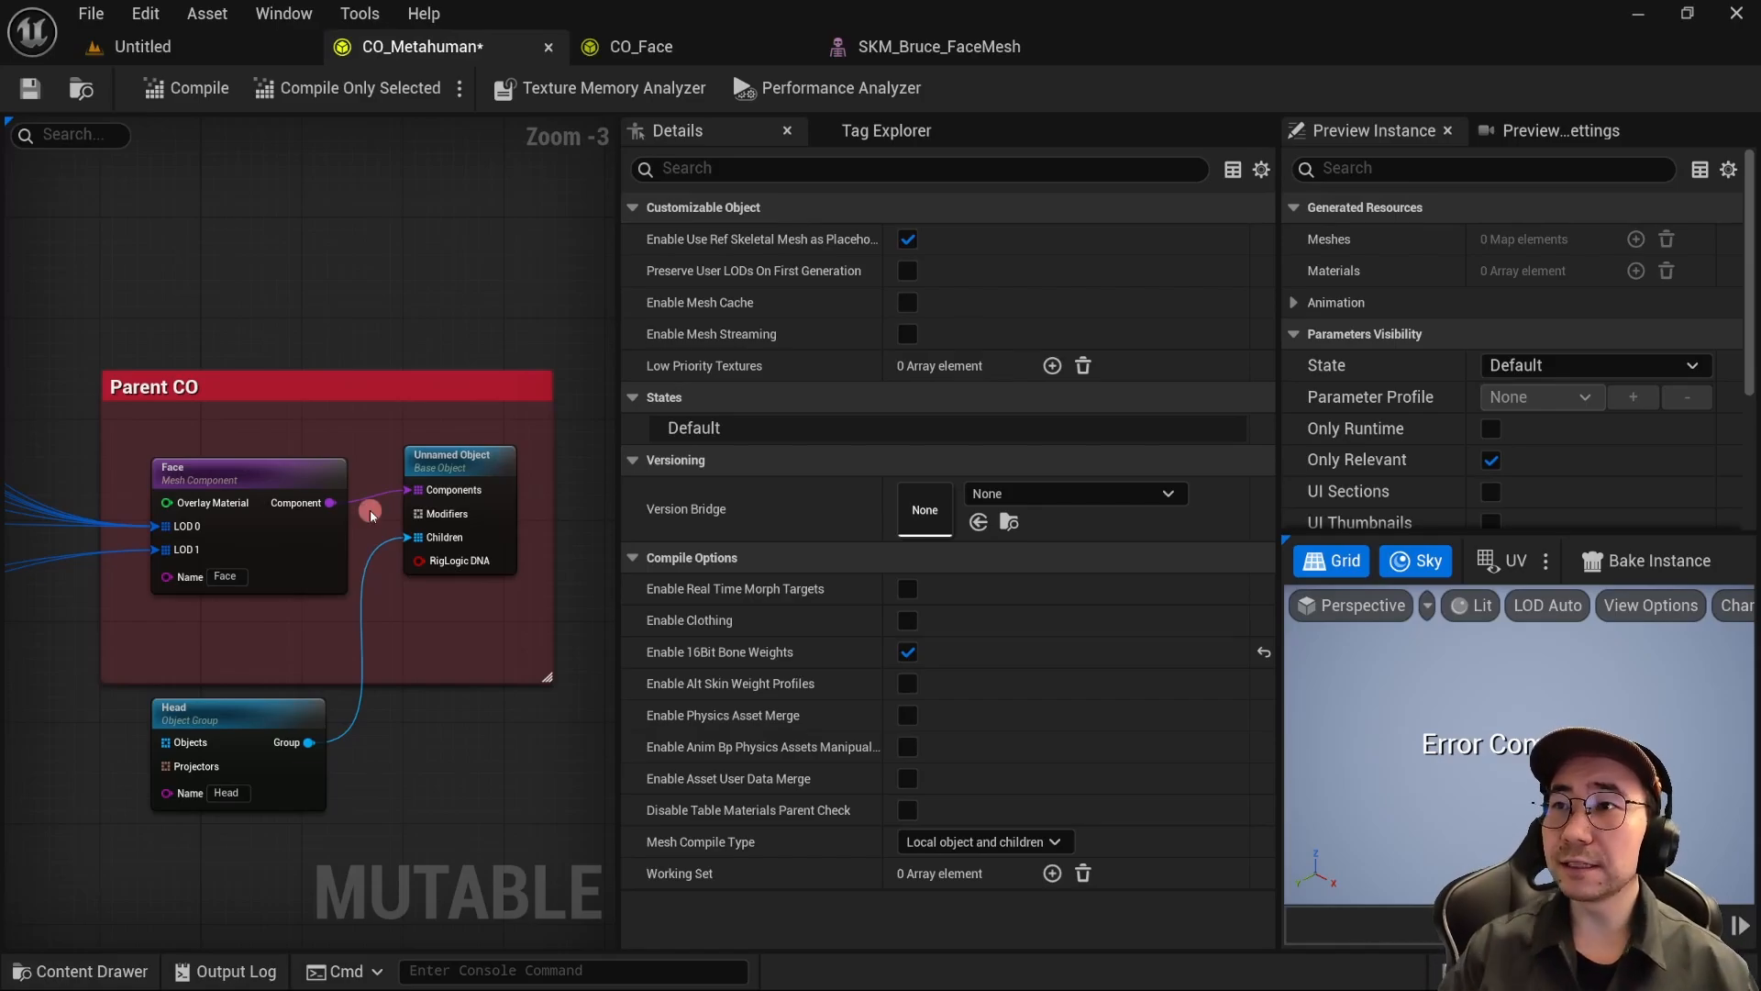
pyautogui.click(184, 89)
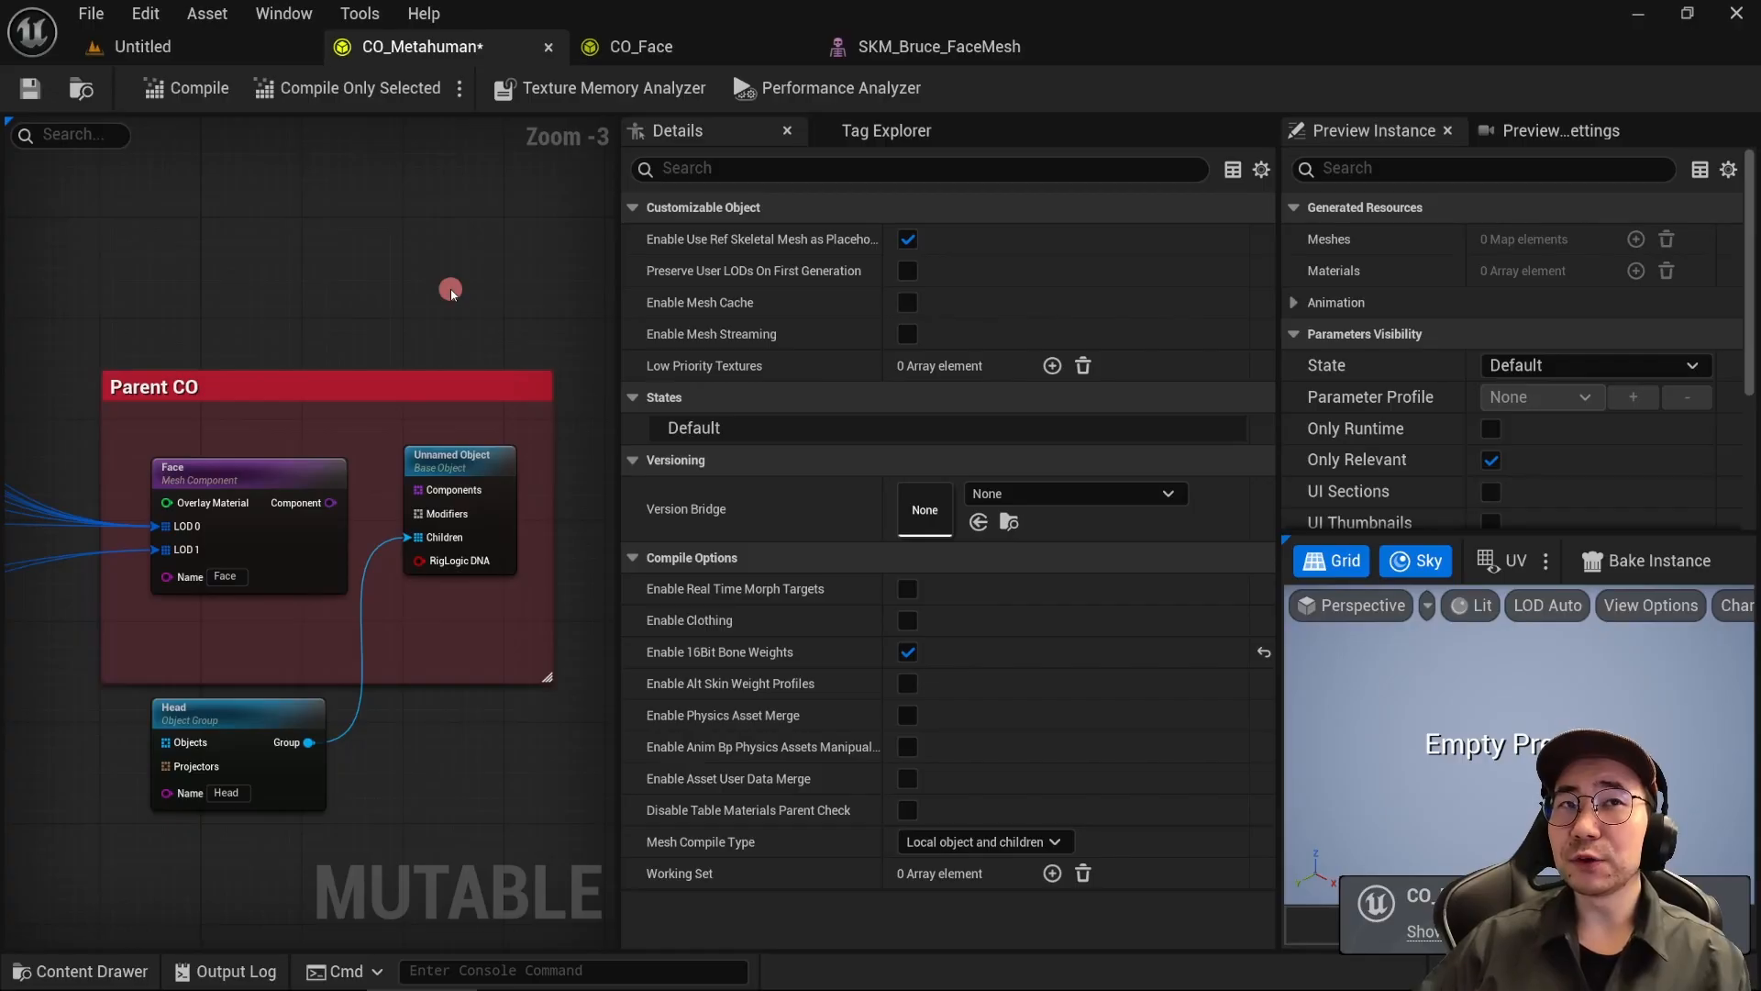
# Step: Try a mesh component named asdasd with reference mesh SKM_Bruce_BodyMesh on CO_Metahuman's base object and inspect the generated meshes
pyautogui.rightClick(242, 253)
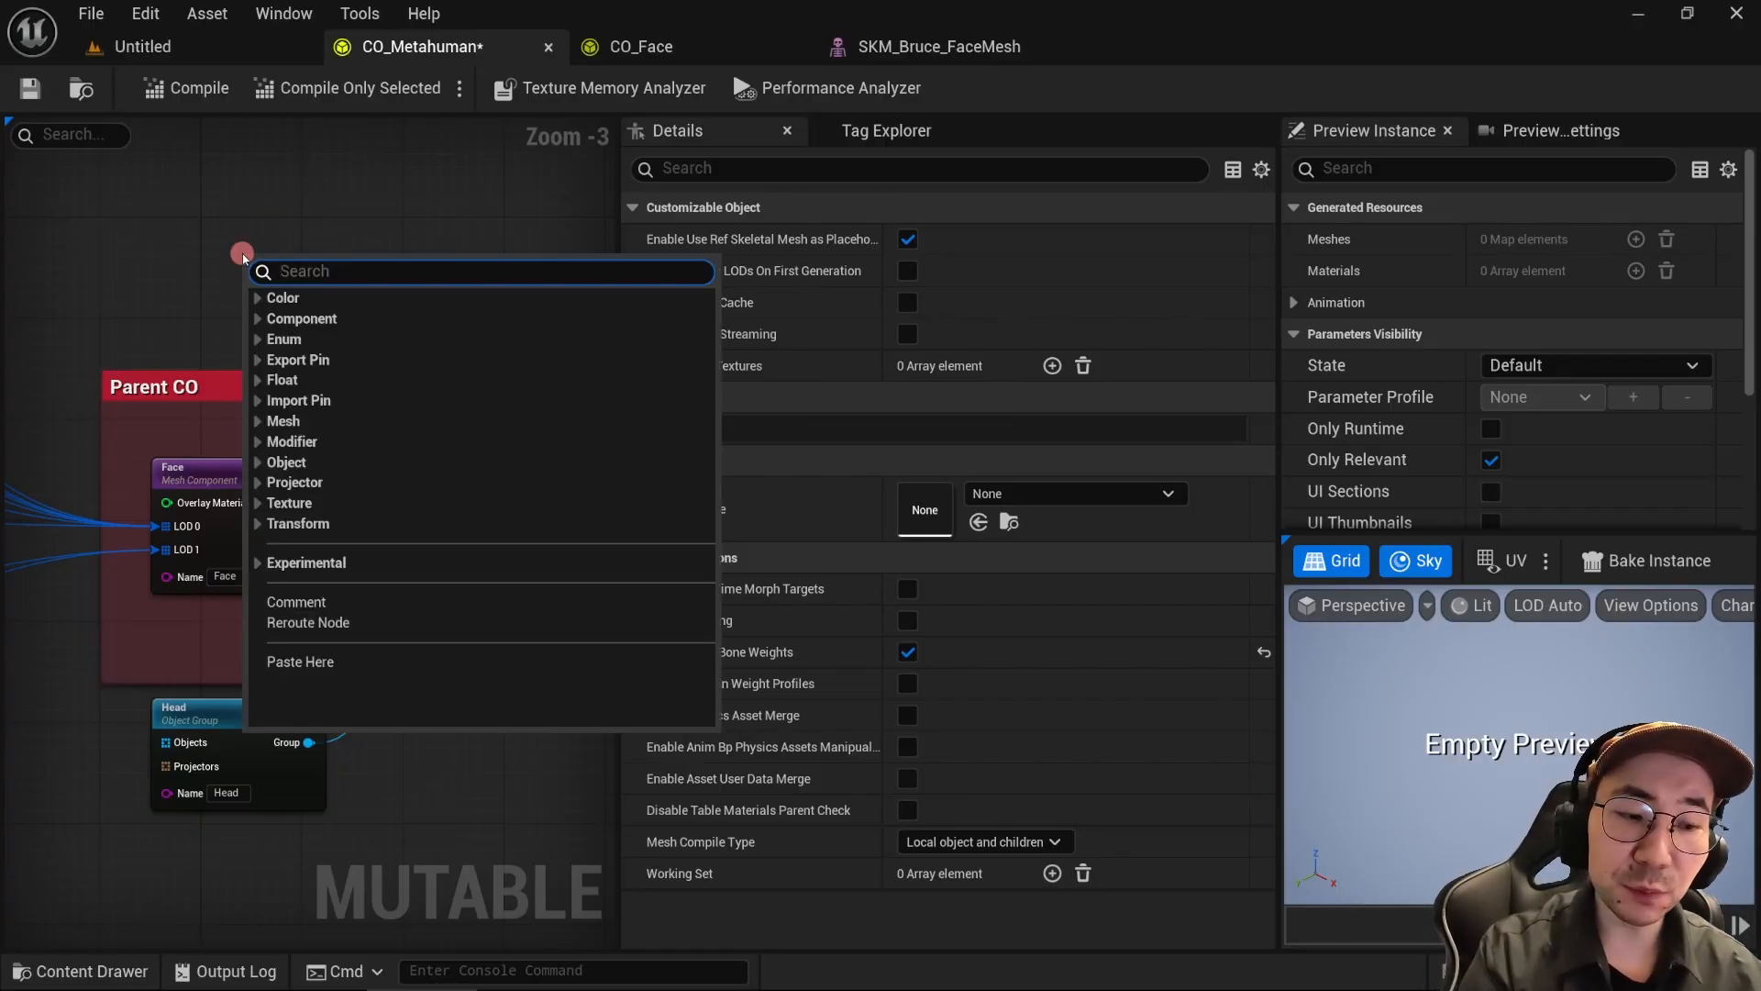
pyautogui.click(300, 661)
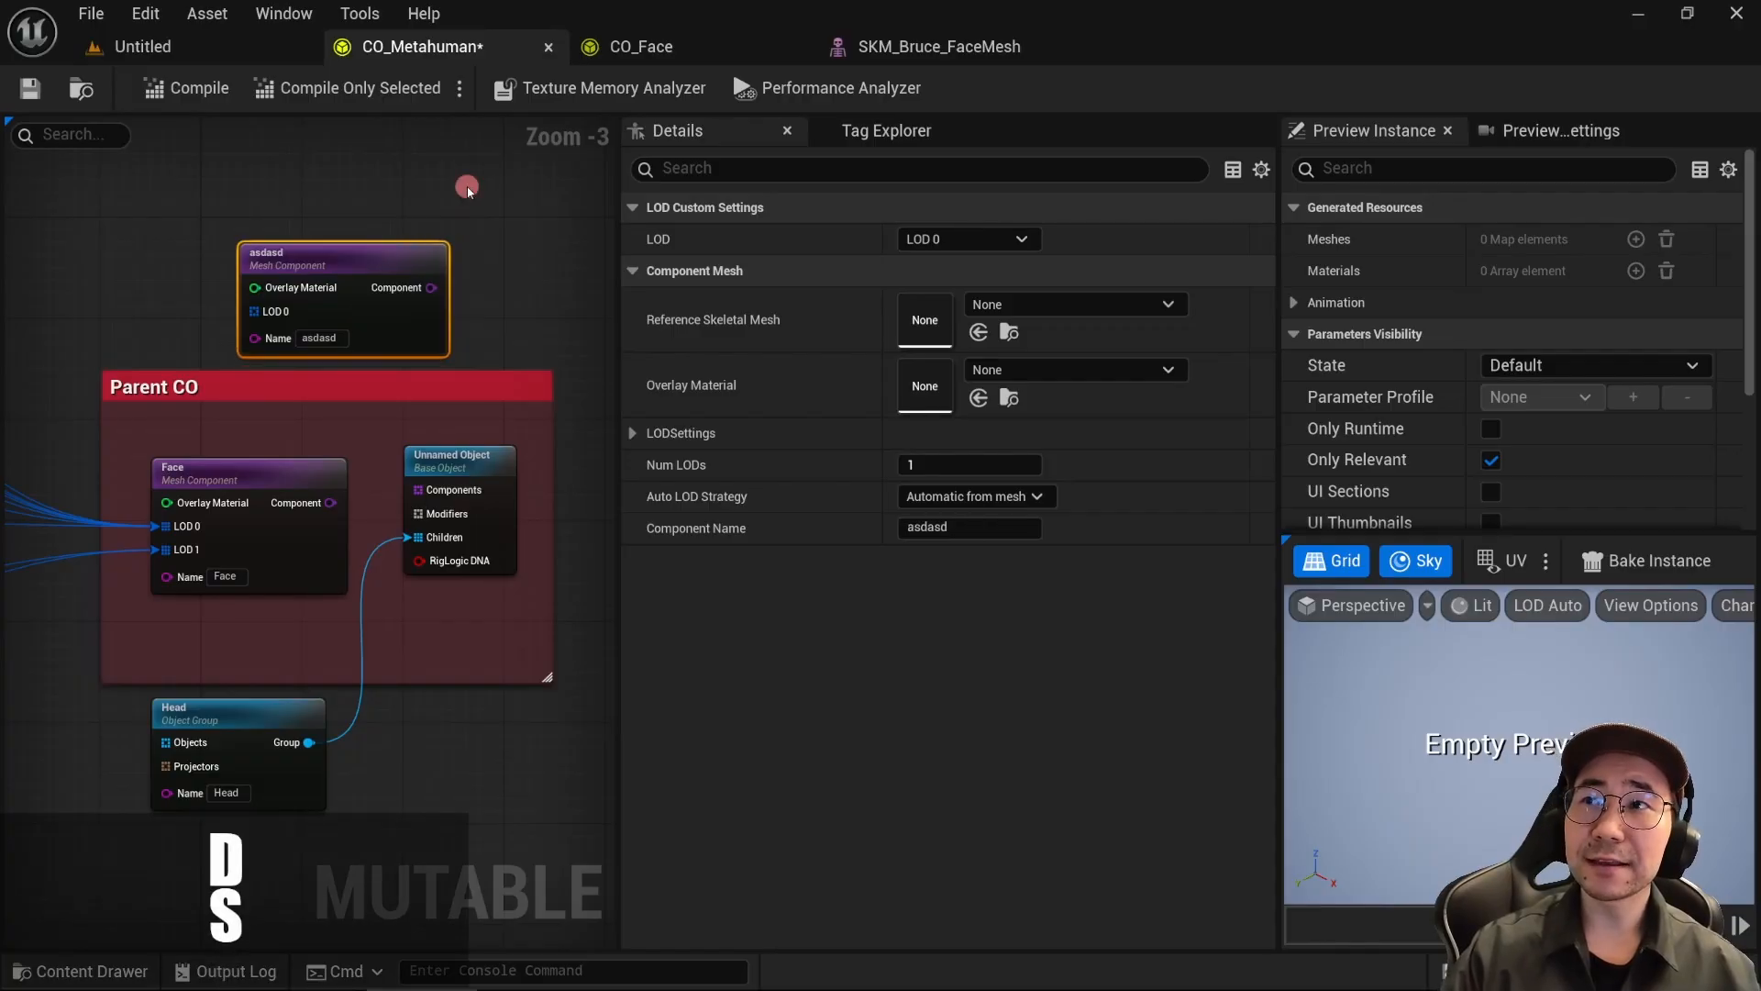
pyautogui.click(1080, 305)
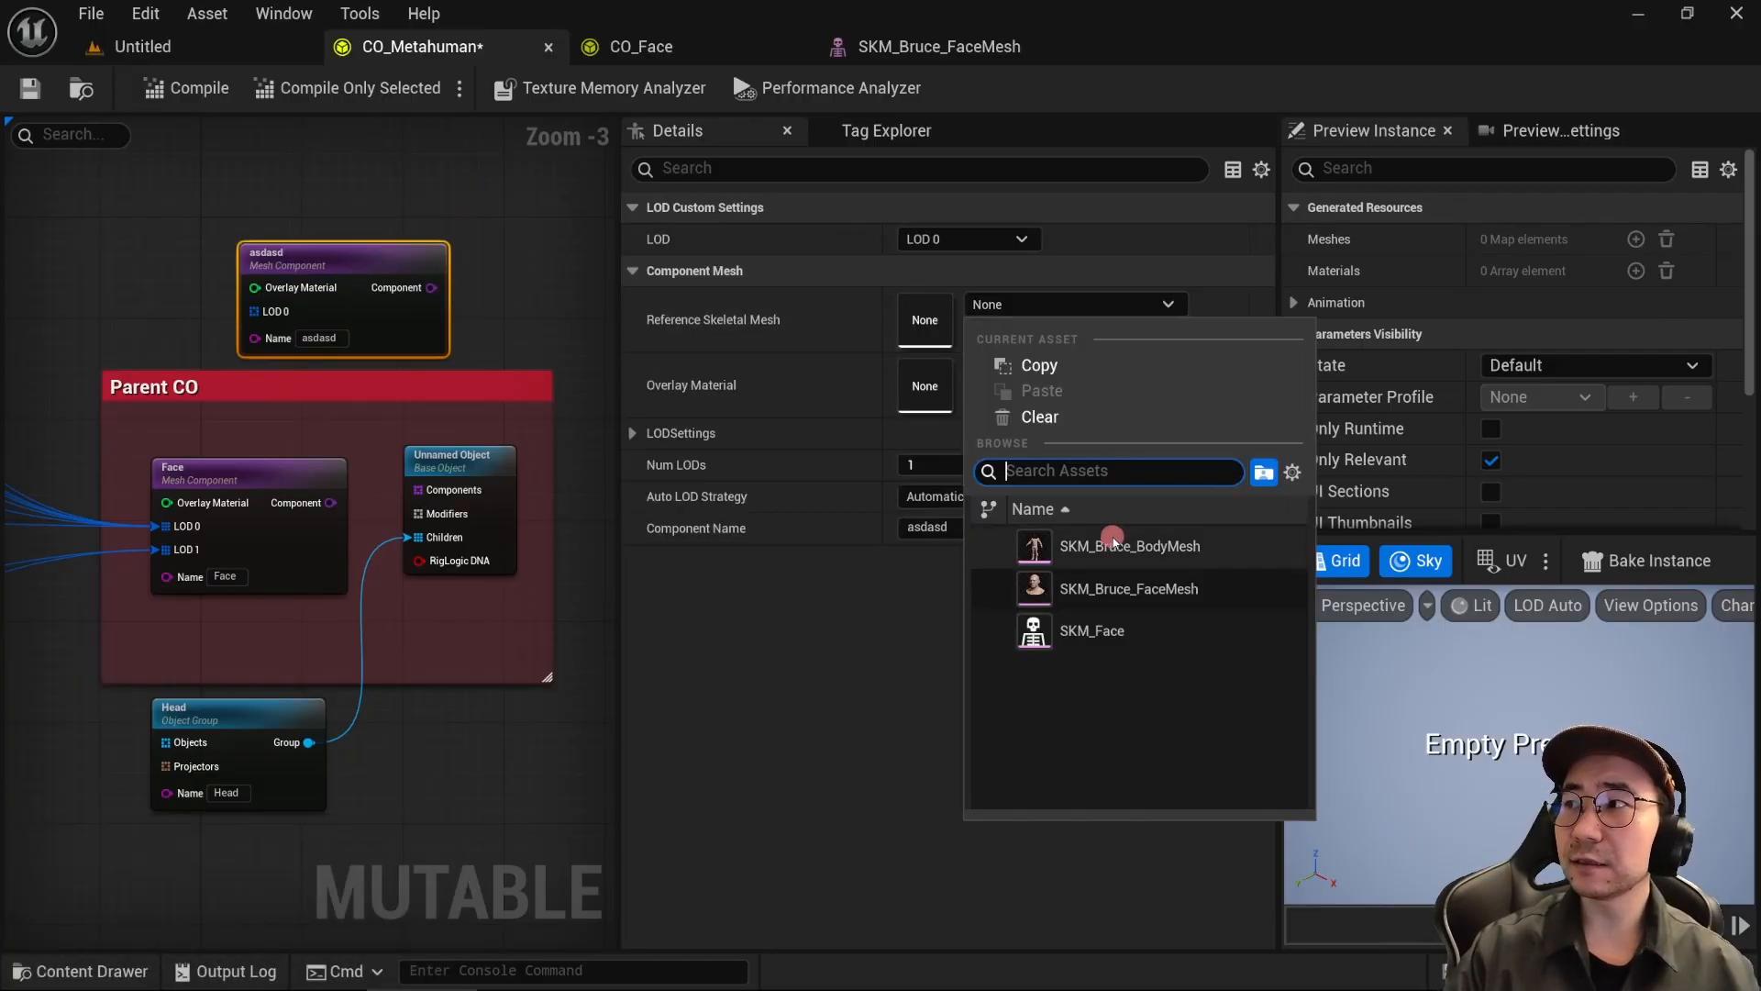
pyautogui.click(1113, 545)
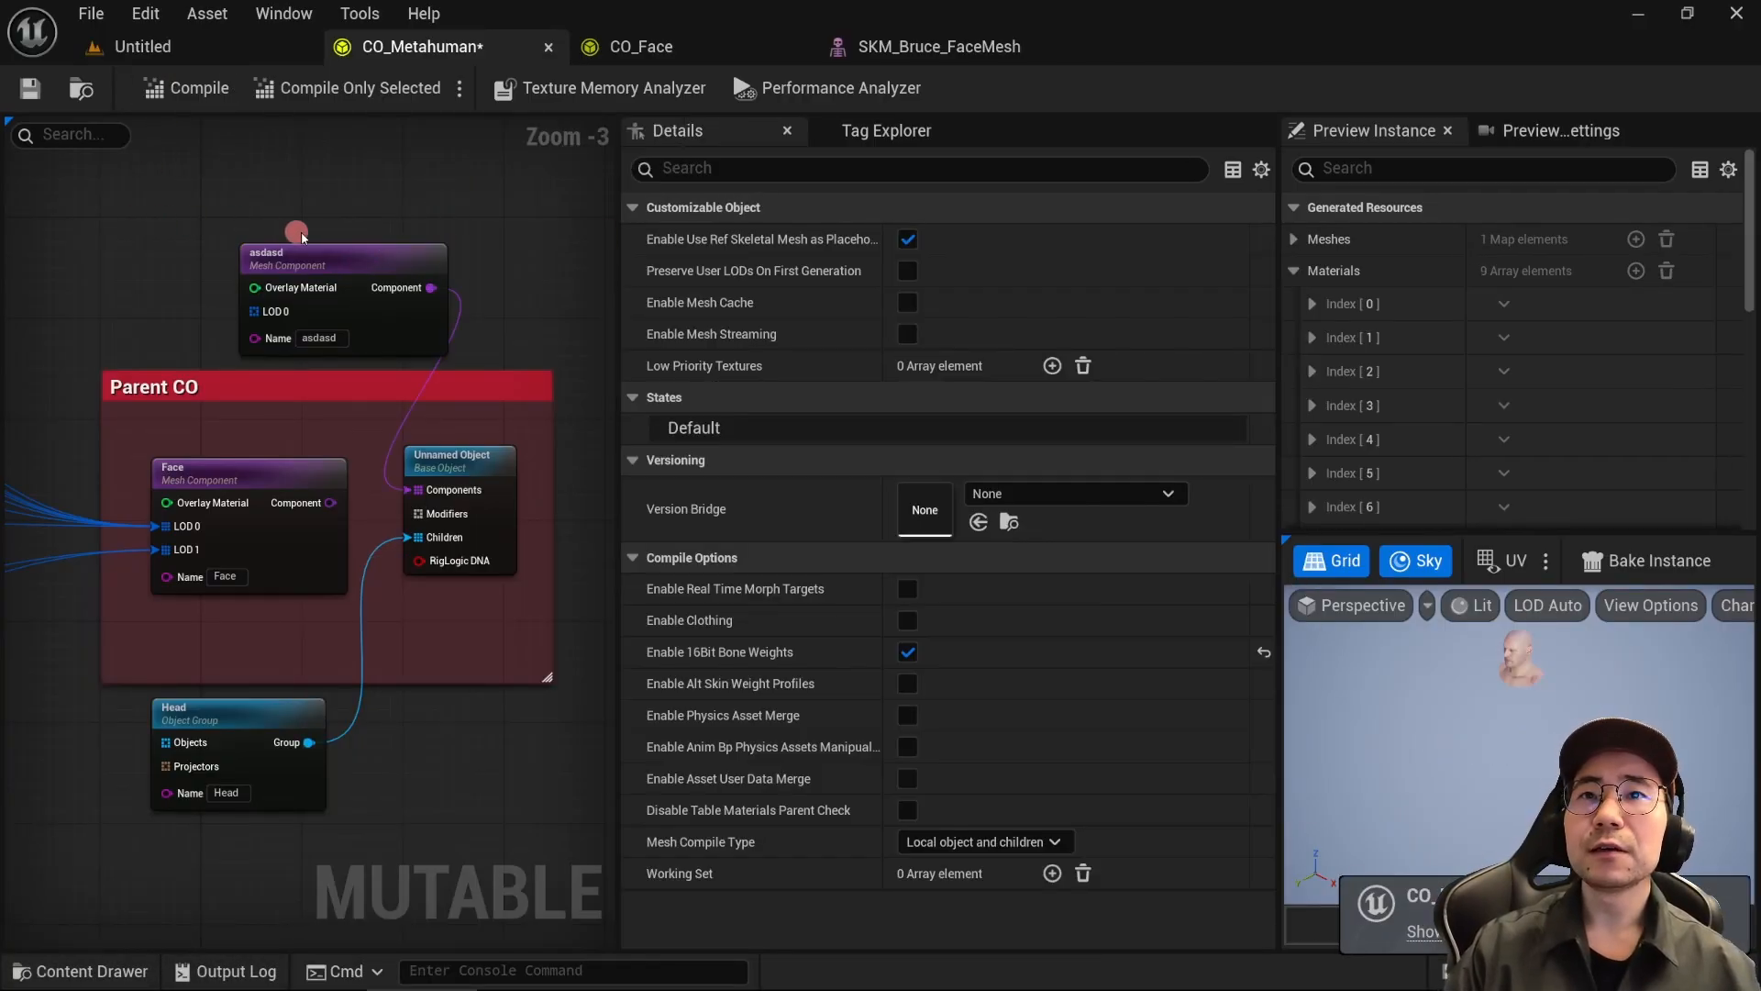
pyautogui.click(1313, 238)
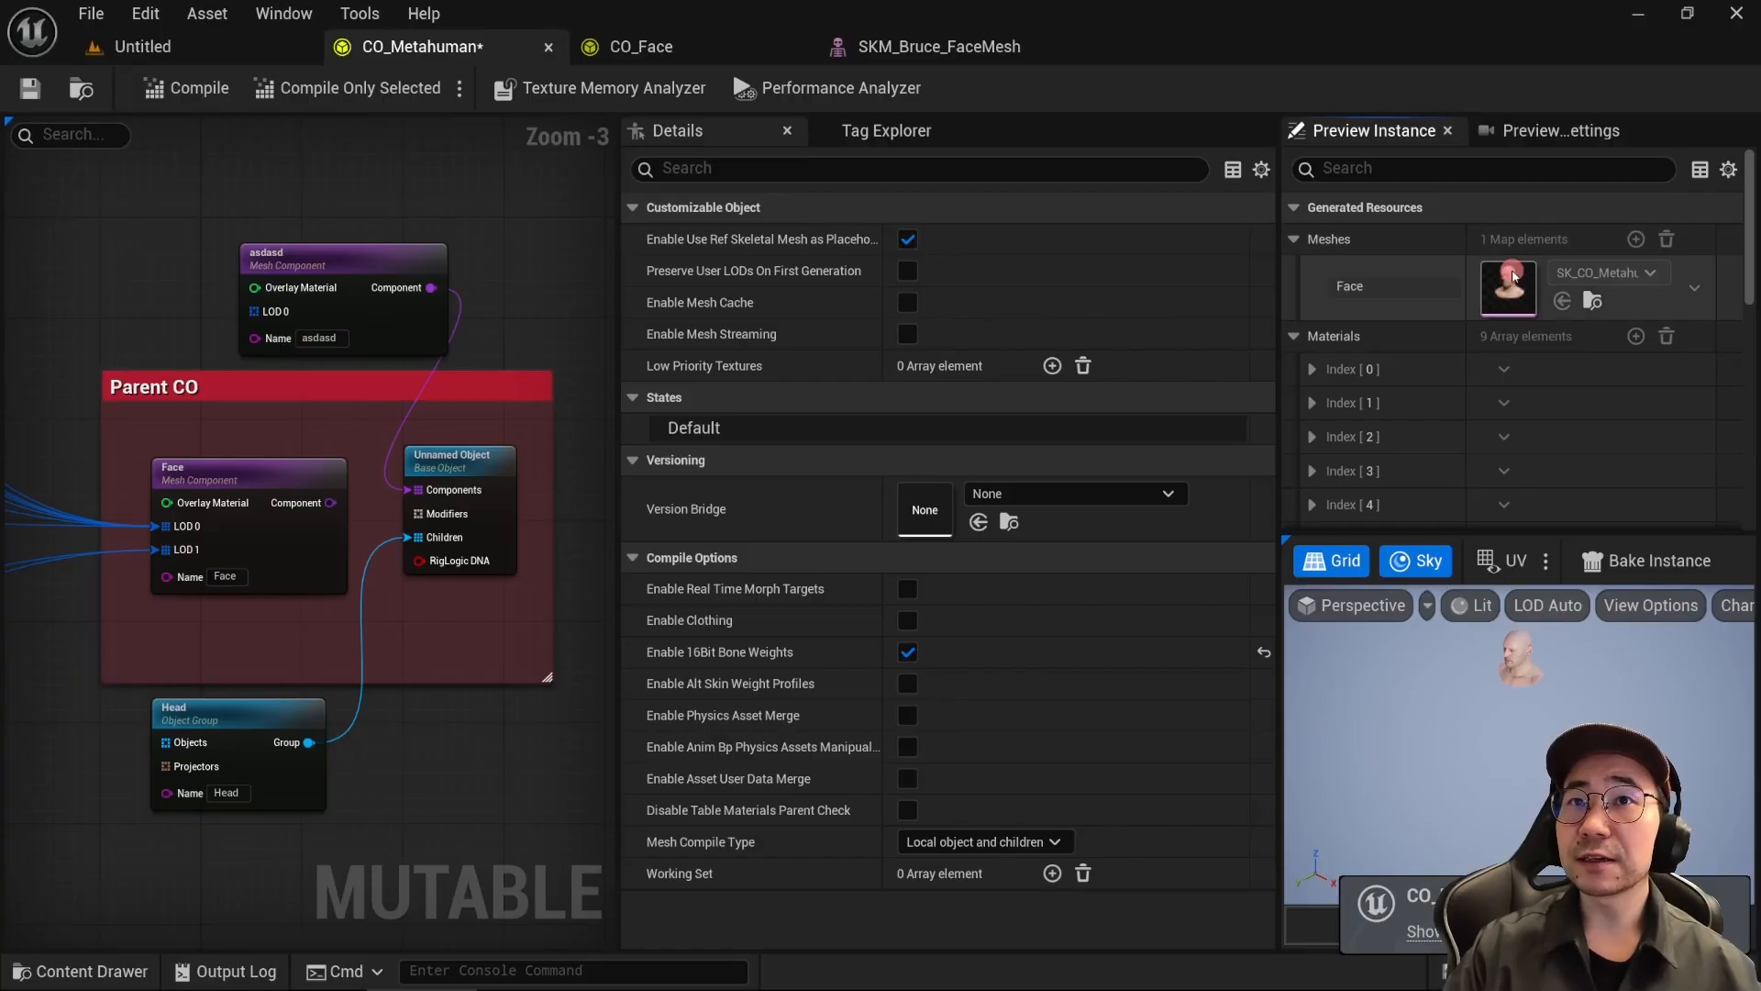
# Step: Delete the asdasd mesh component and reconnect the Face component to CO_Metahuman's base object
pyautogui.moveTo(176, 214); pyautogui.dragTo(497, 365)
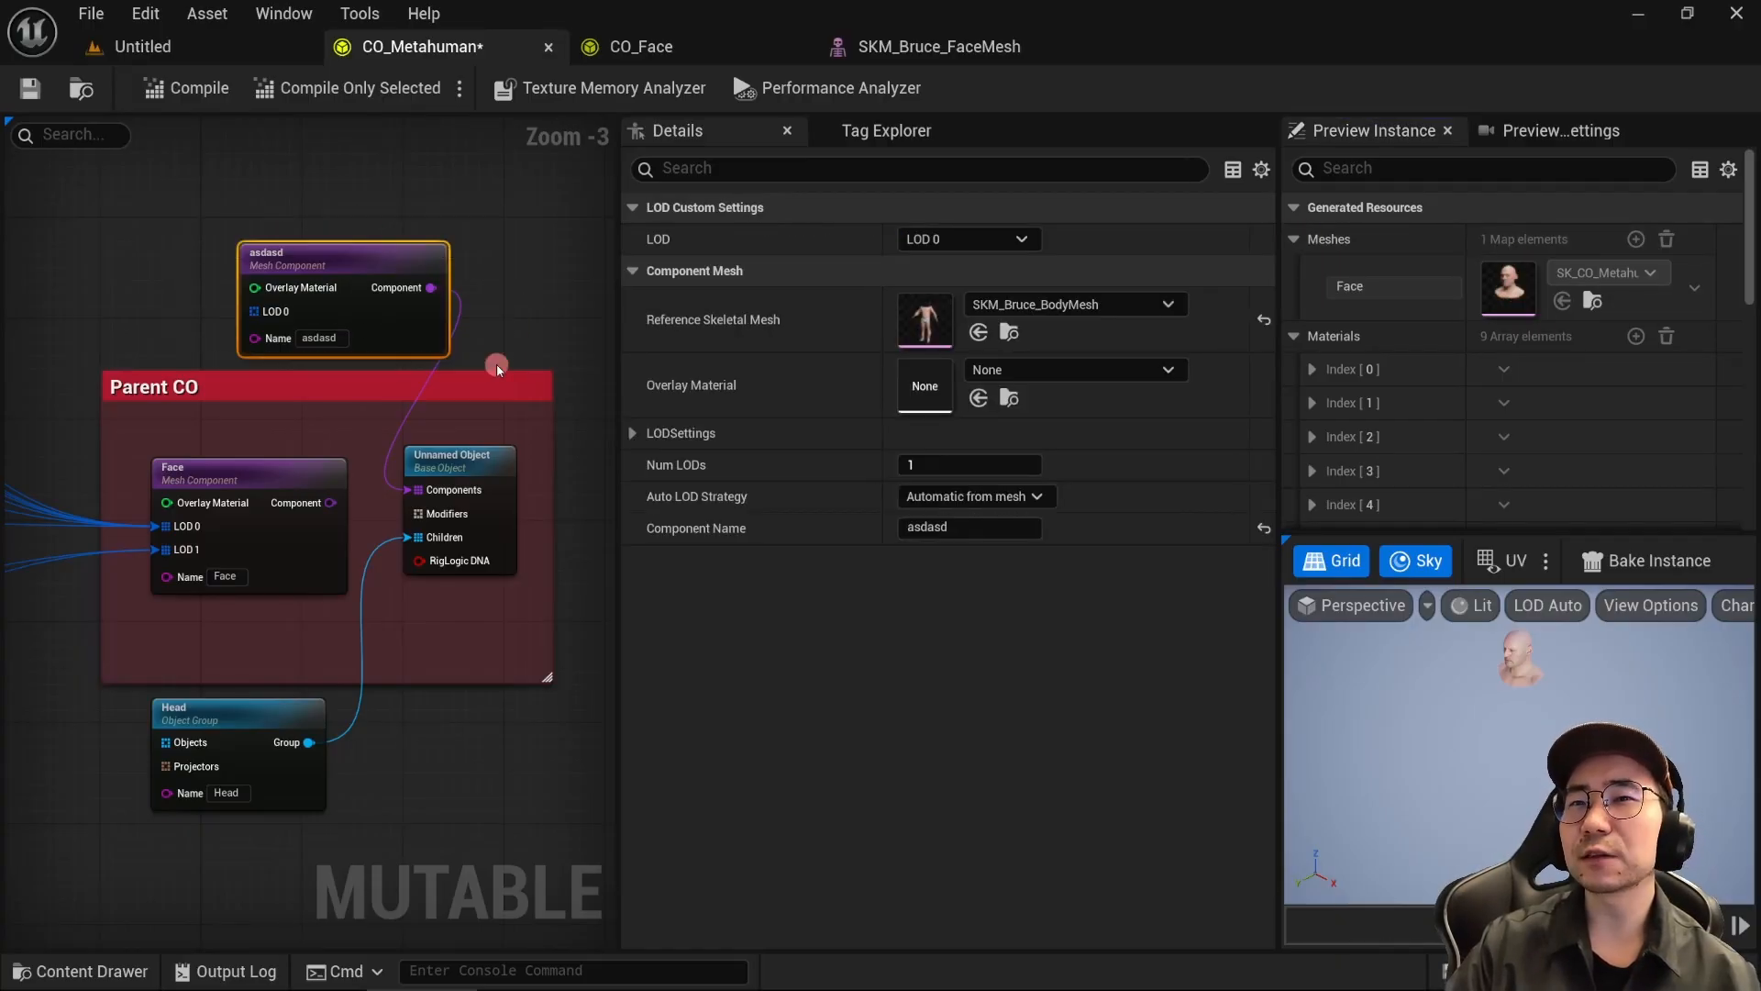
pyautogui.press('Delete')
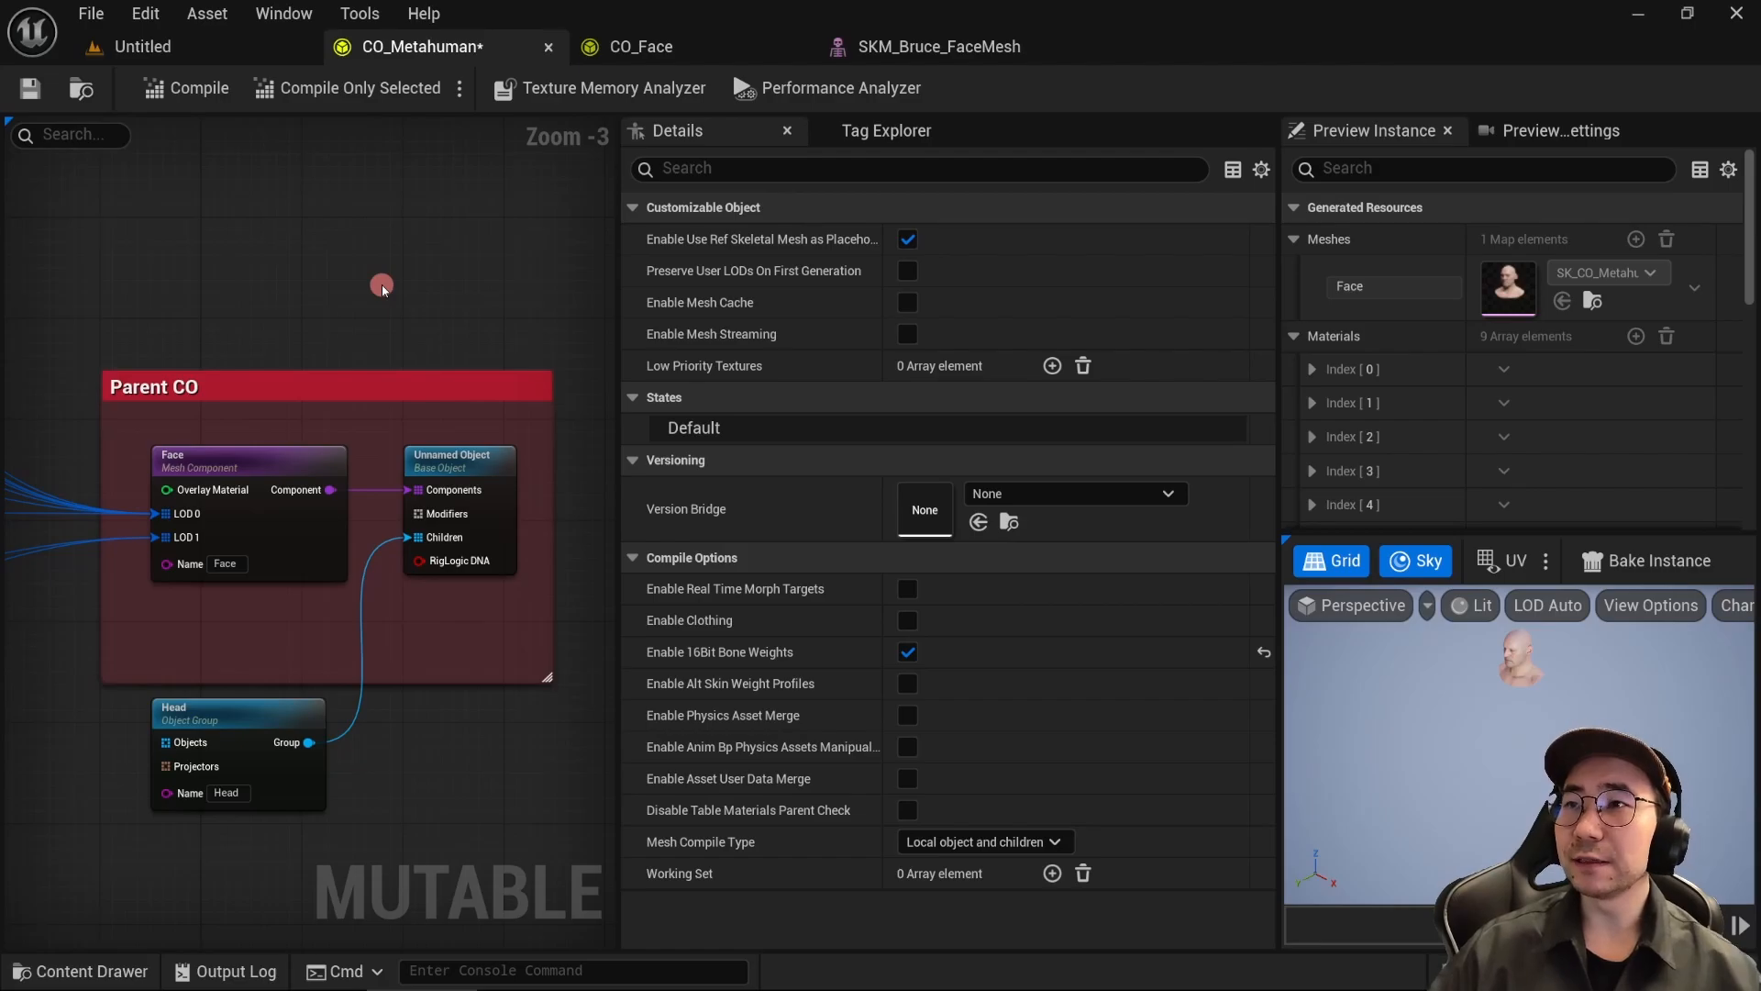
# Step: In CO_Face, create an Add To Mesh Component node below the Child CO comment and name it Face
pyautogui.click(677, 46)
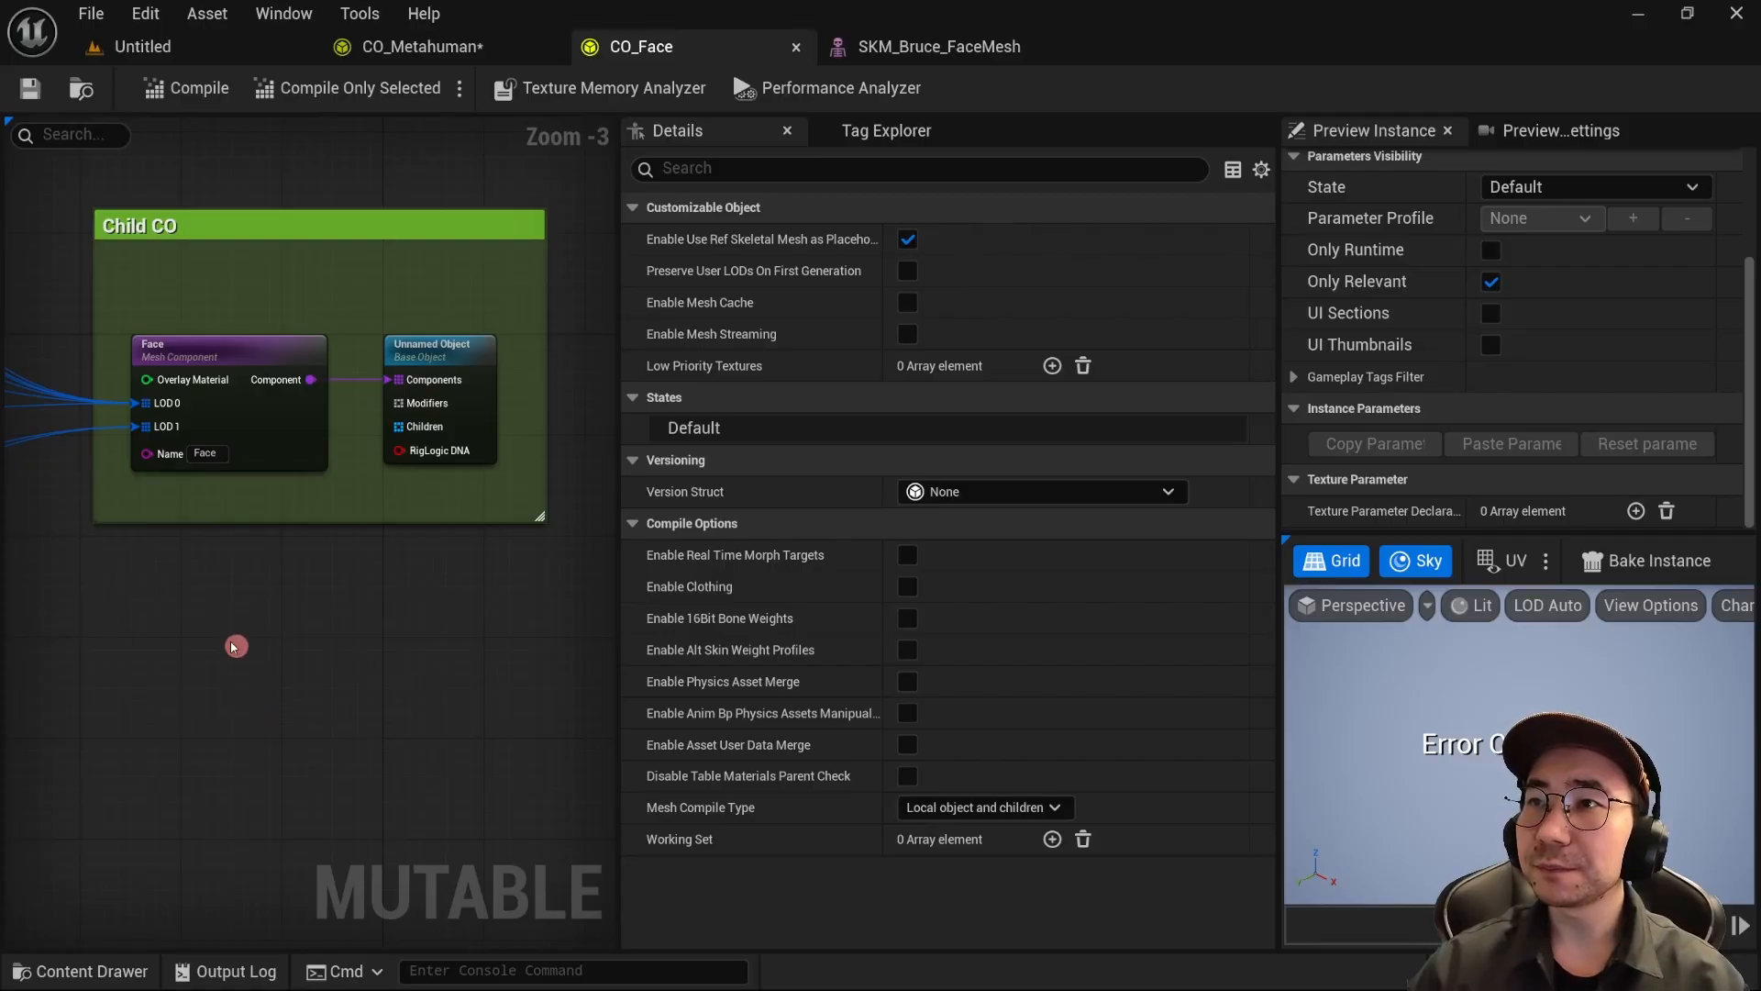
pyautogui.rightClick(125, 587)
pyautogui.write('at')
pyautogui.press('BackSpace')
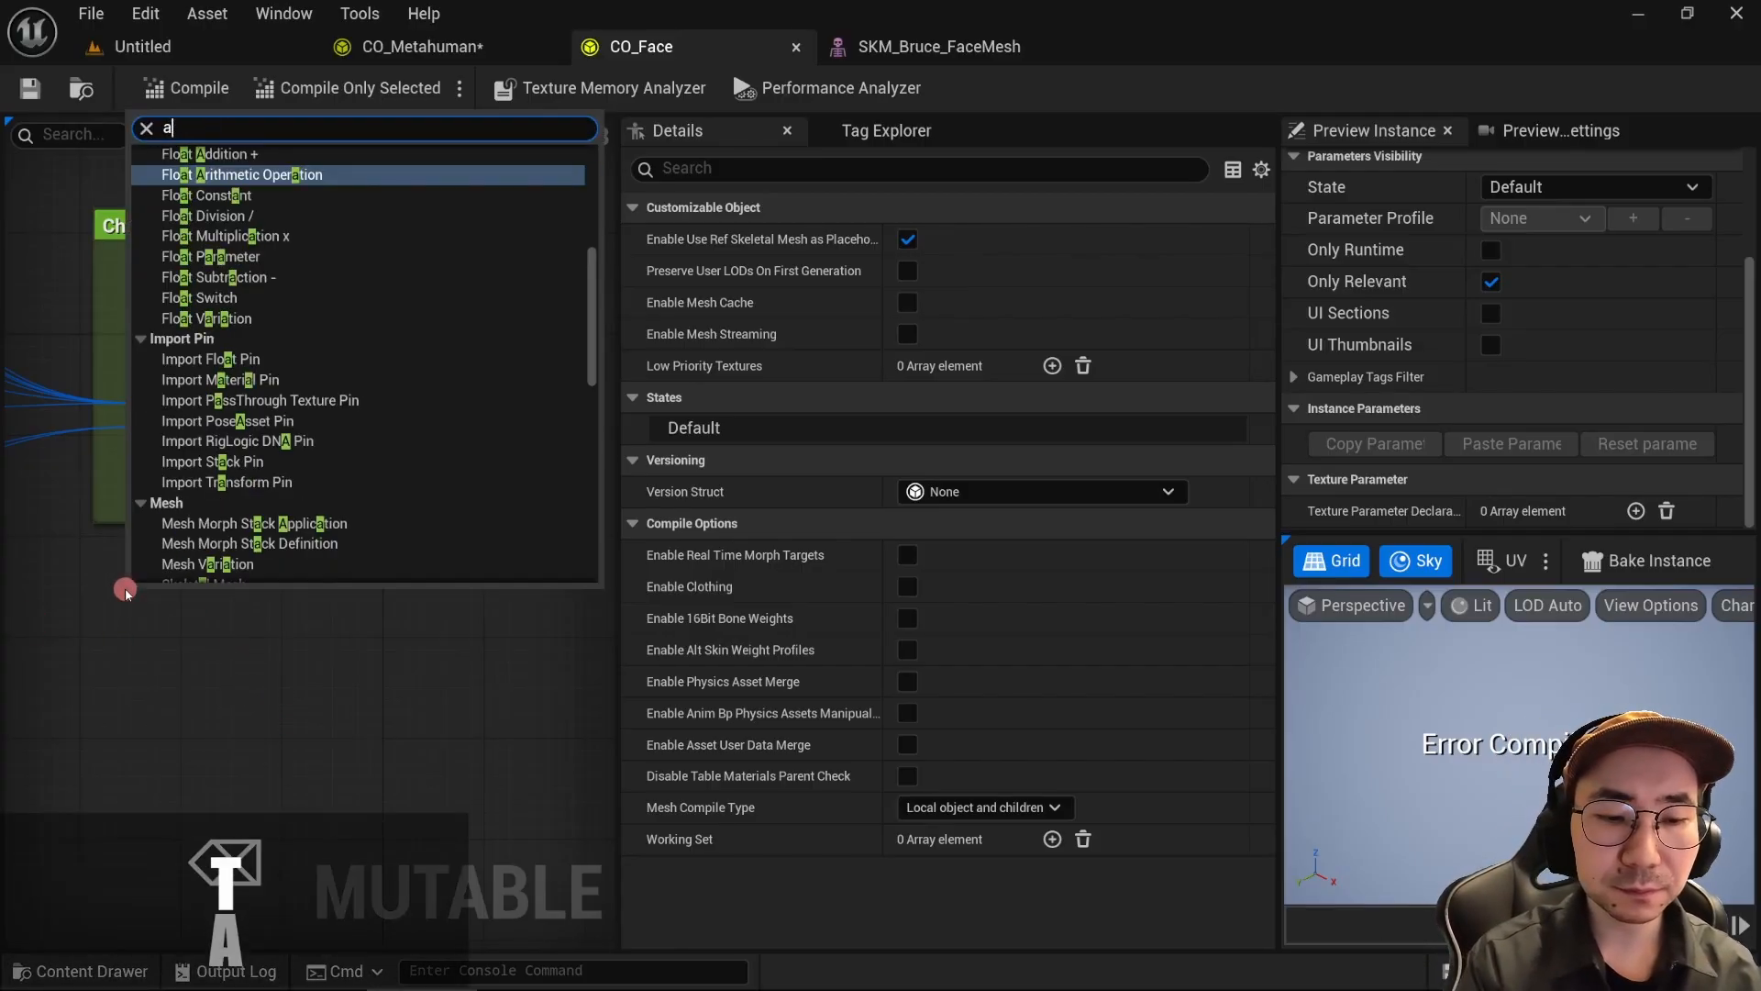
pyautogui.write('dd to m')
pyautogui.press('Return')
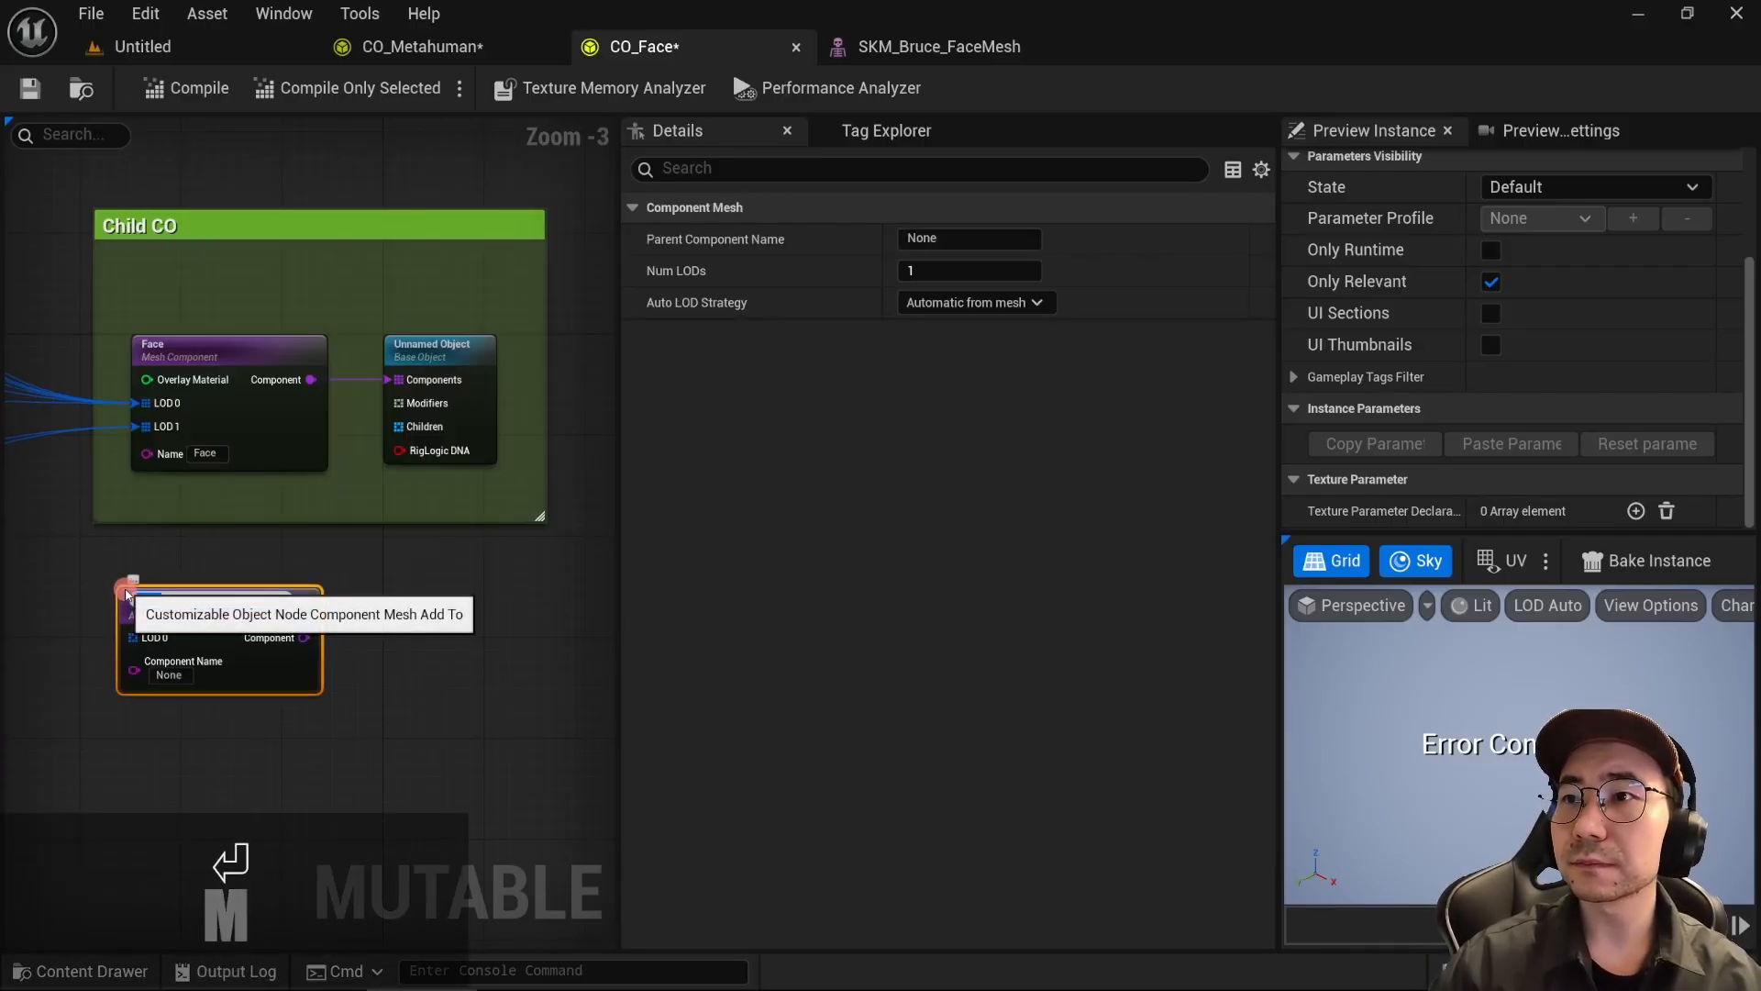
pyautogui.press('BackSpace')
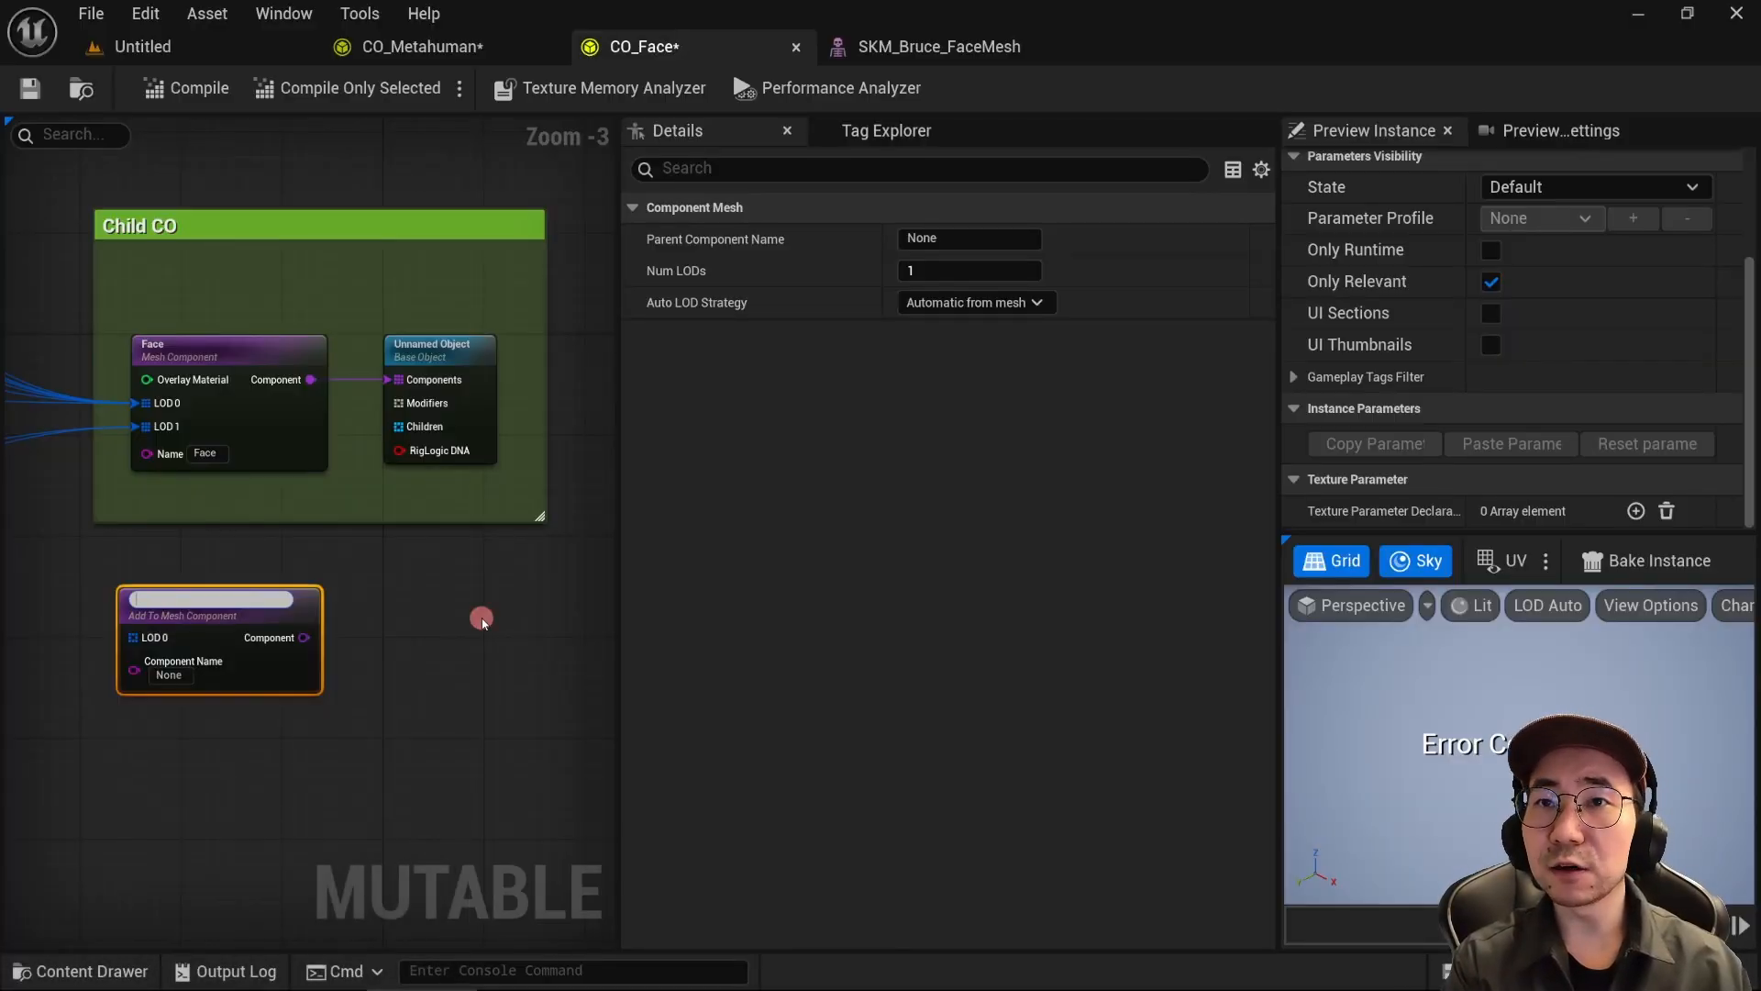
pyautogui.write('Face')
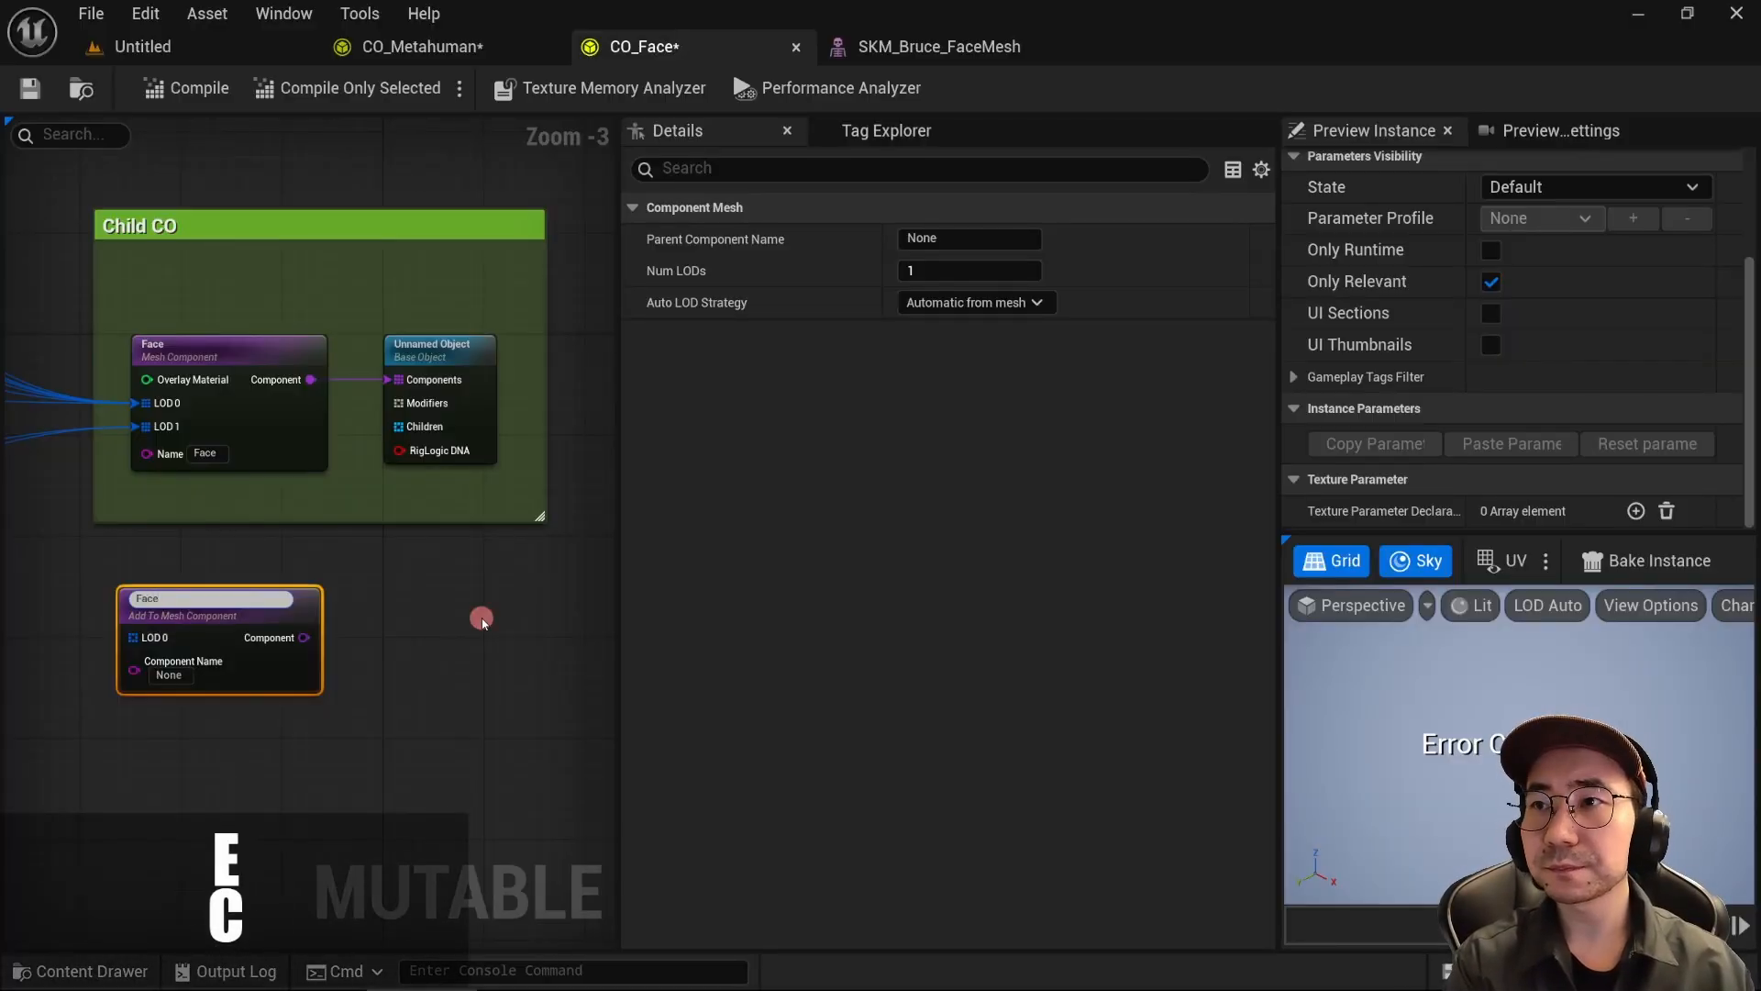
pyautogui.press('Return')
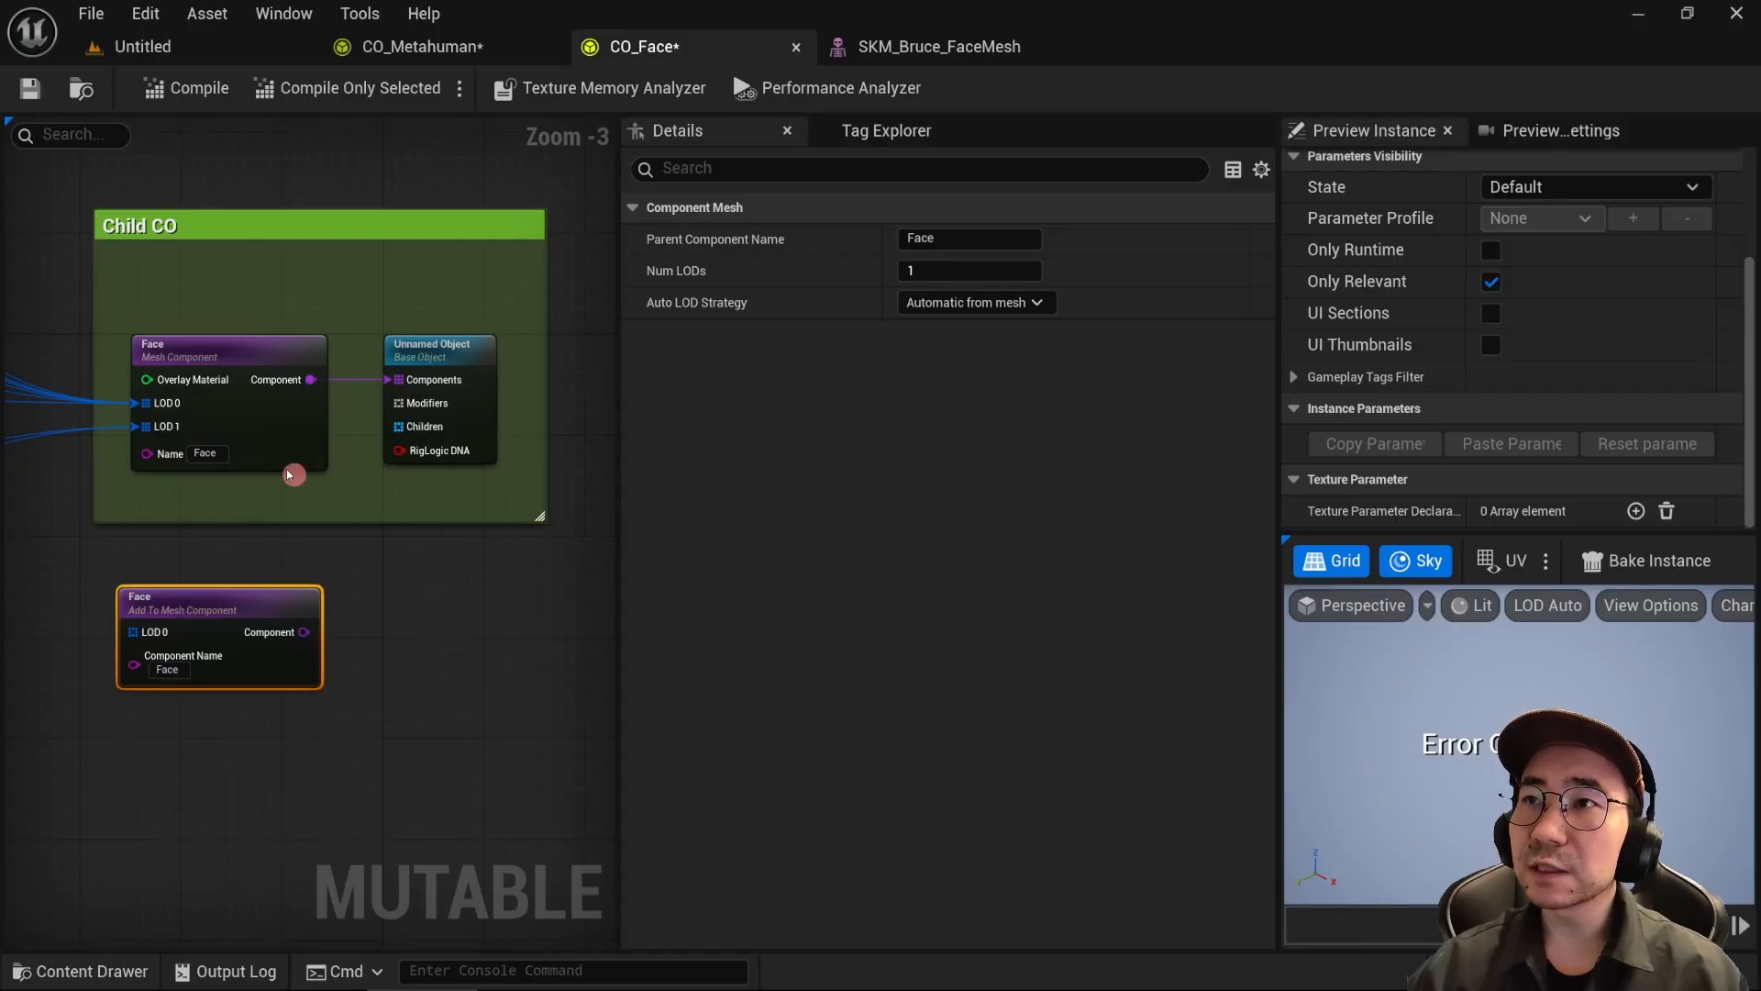
# Step: Set the add-to Face node to 2 LODs and move the LOD 0 and LOD 1 connections onto it from the old Face component
pyautogui.keyDown('ctrl'); pyautogui.moveTo(147, 402); pyautogui.dragTo(138, 633); pyautogui.keyUp('ctrl')
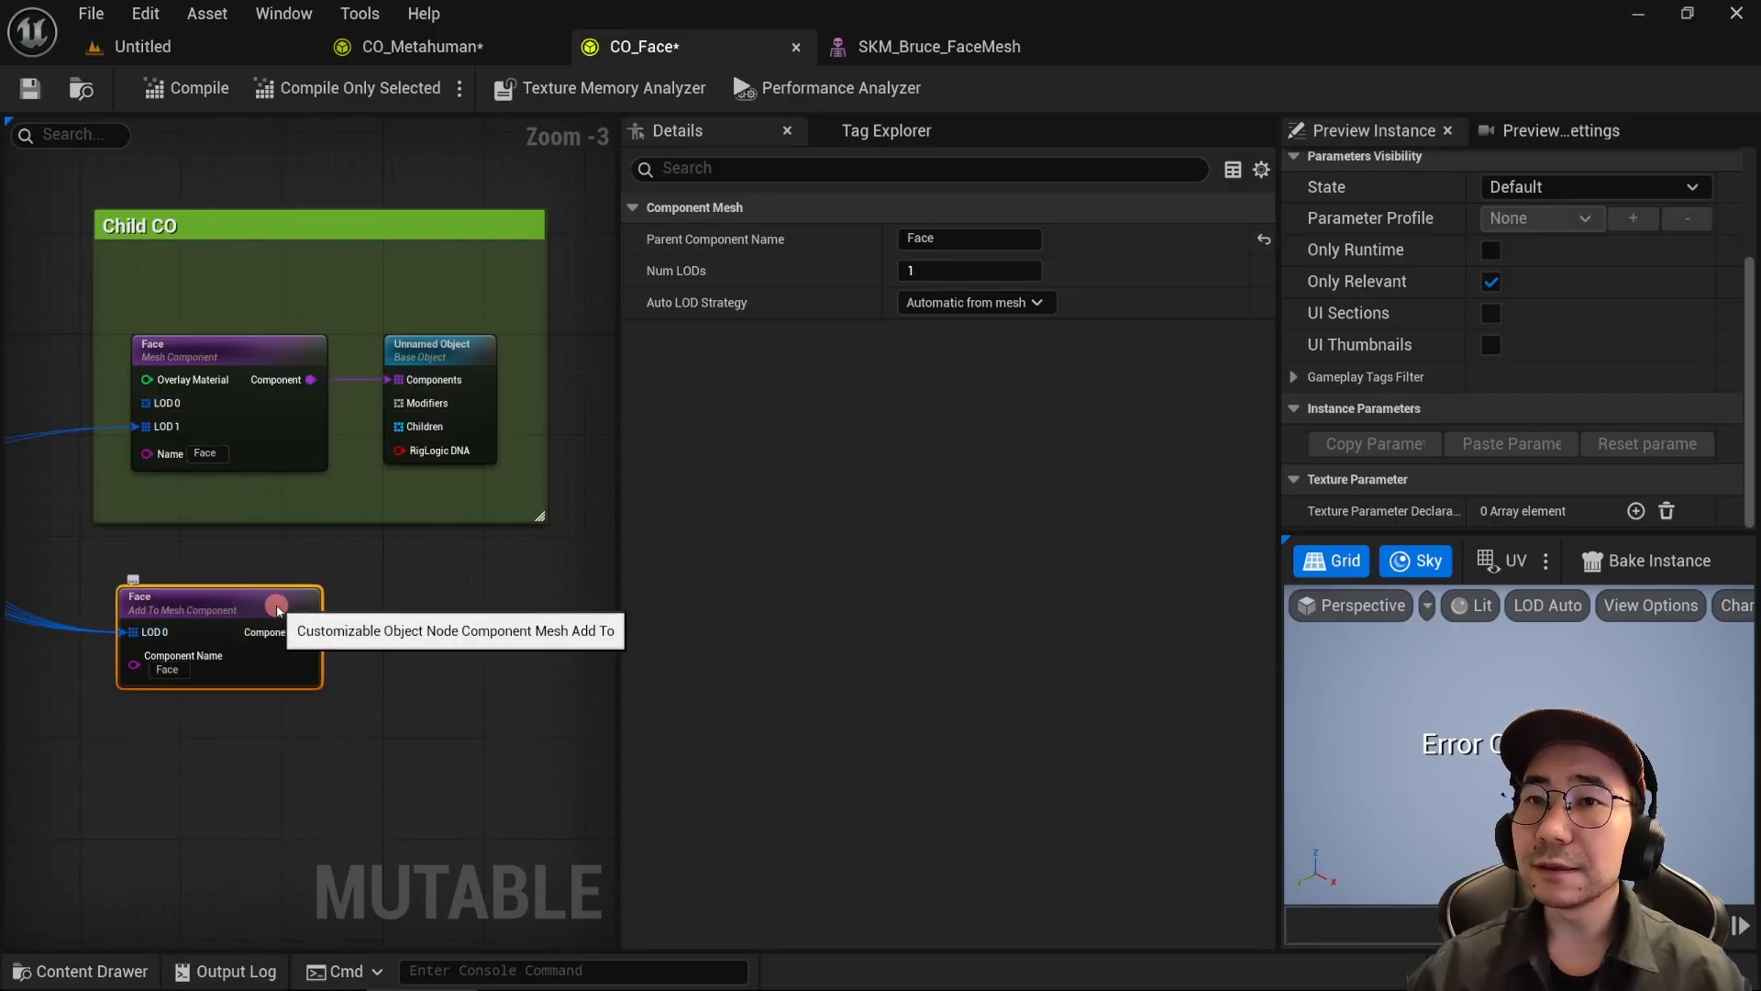
pyautogui.click(997, 277)
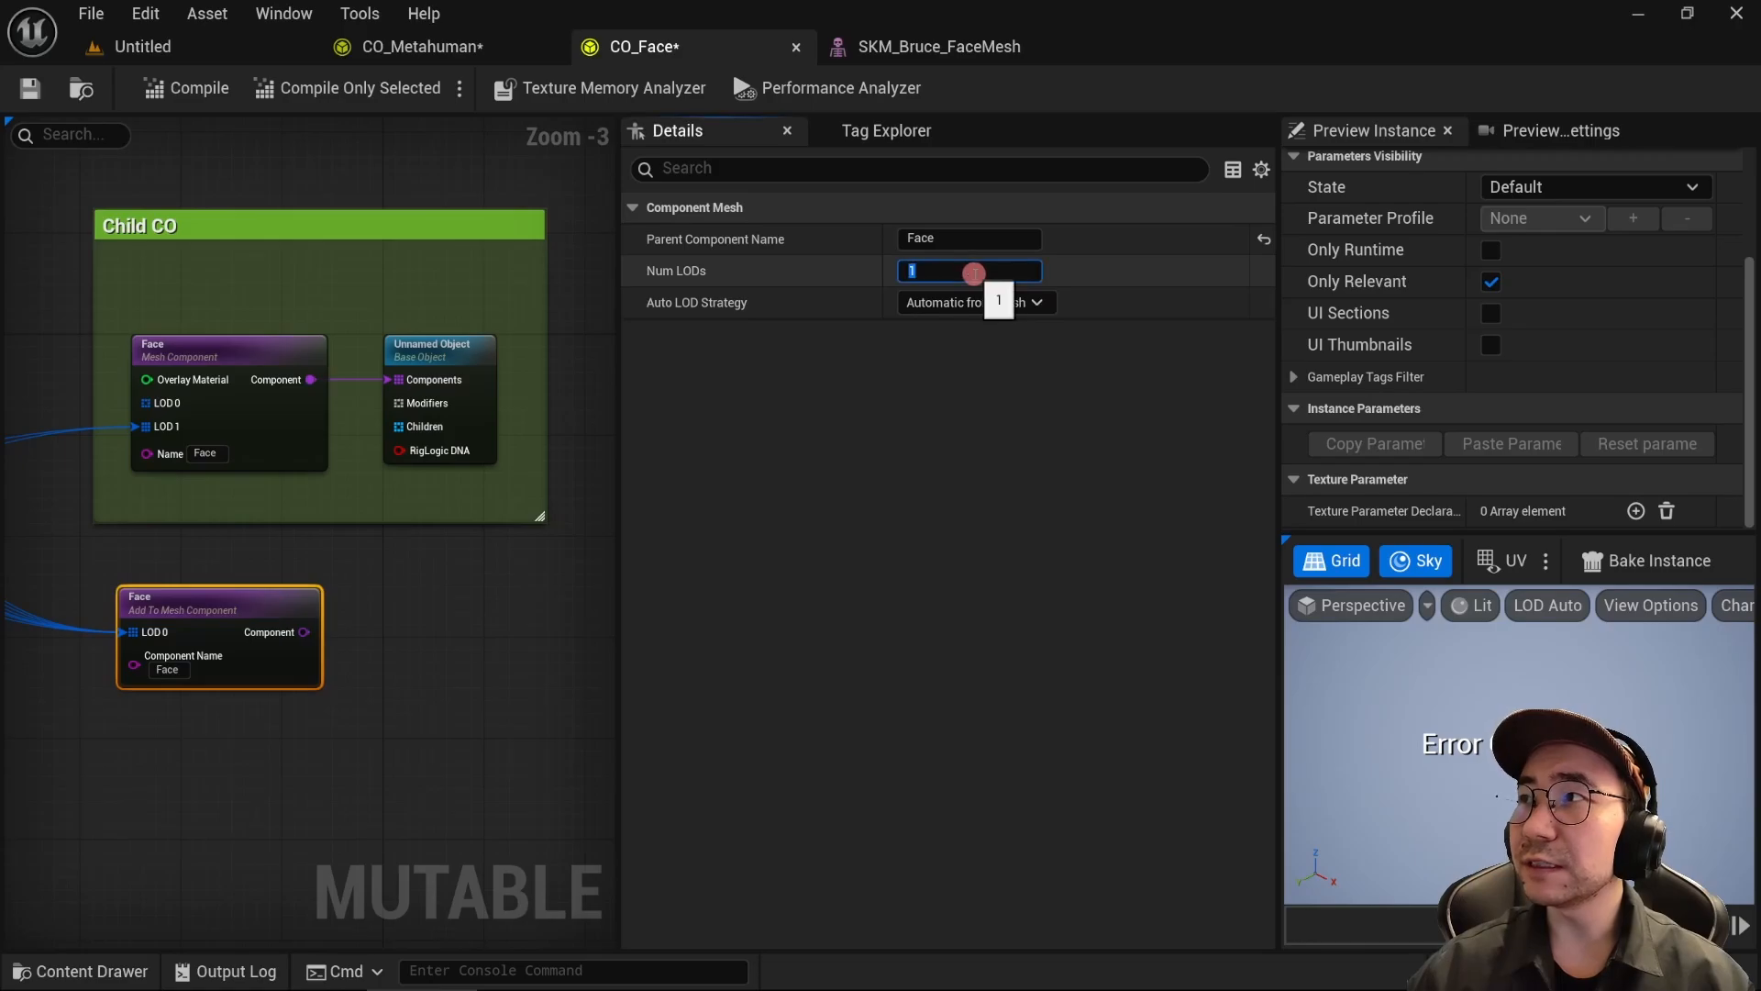
pyautogui.write('2')
pyautogui.click(778, 432)
pyautogui.keyDown('ctrl'); pyautogui.moveTo(154, 427); pyautogui.dragTo(134, 655); pyautogui.keyUp('ctrl')
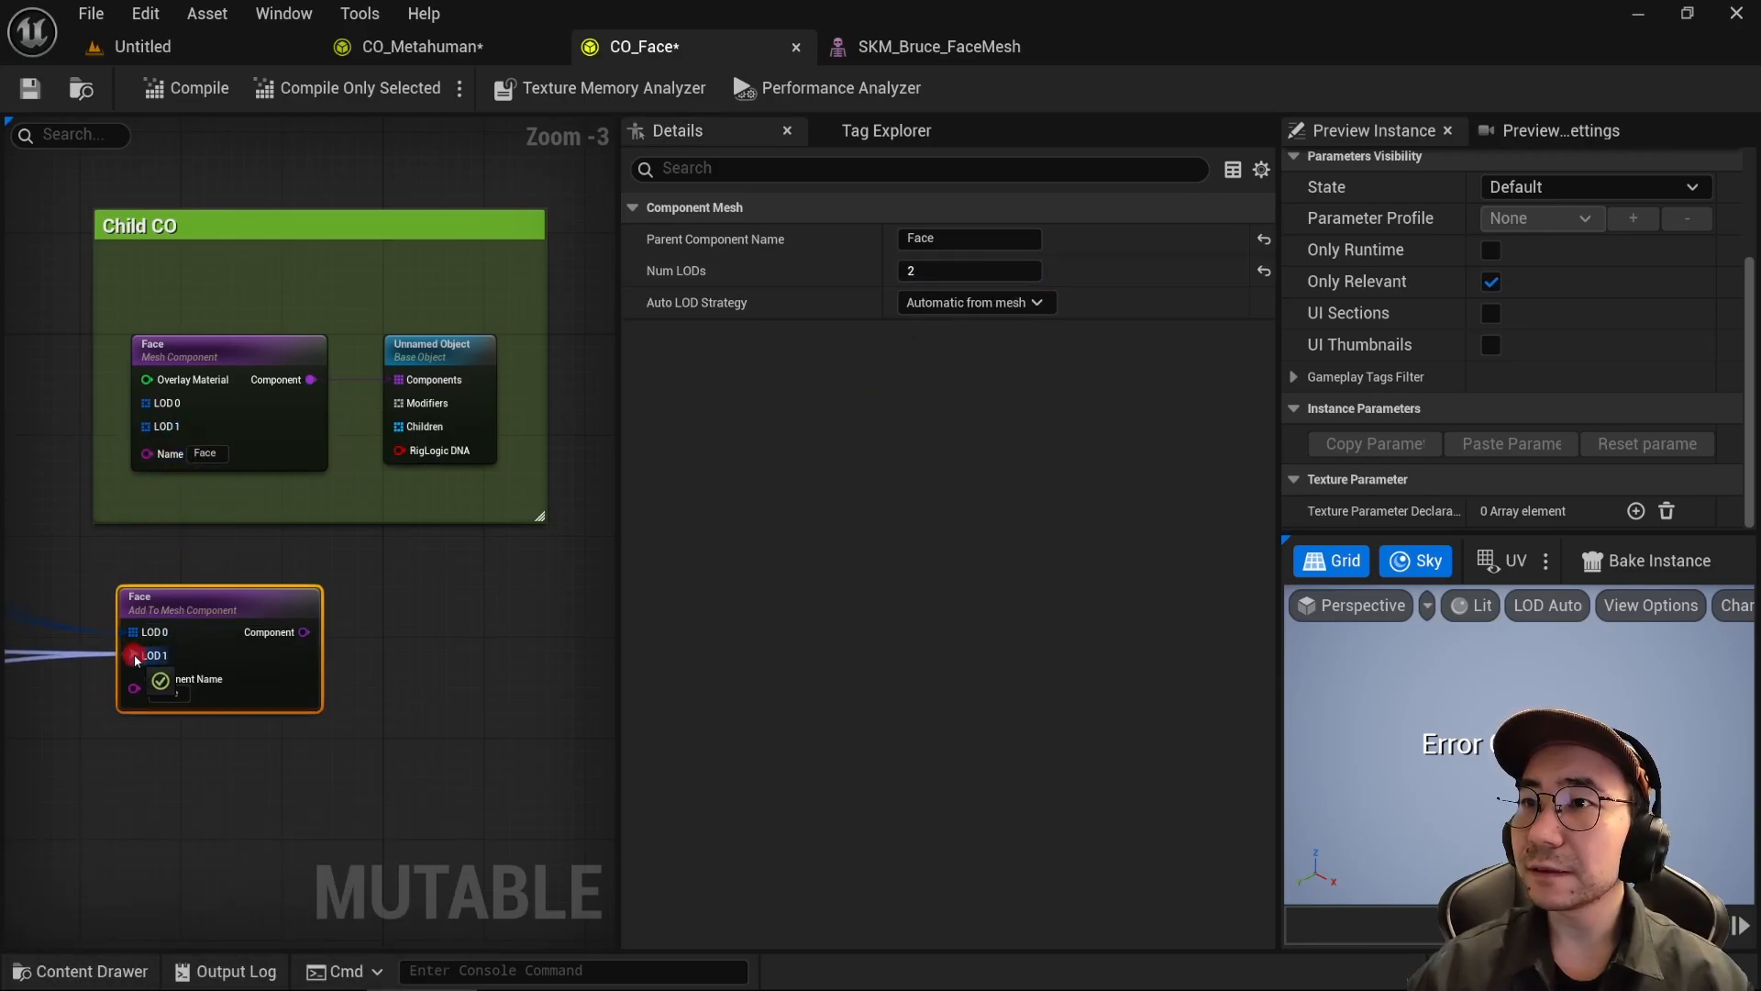
# Step: Connect the add-to Face node to the base object's Components input in place of the old component, and compile and save CO_Face
pyautogui.click(295, 633)
pyautogui.moveTo(295, 633); pyautogui.dragTo(312, 382)
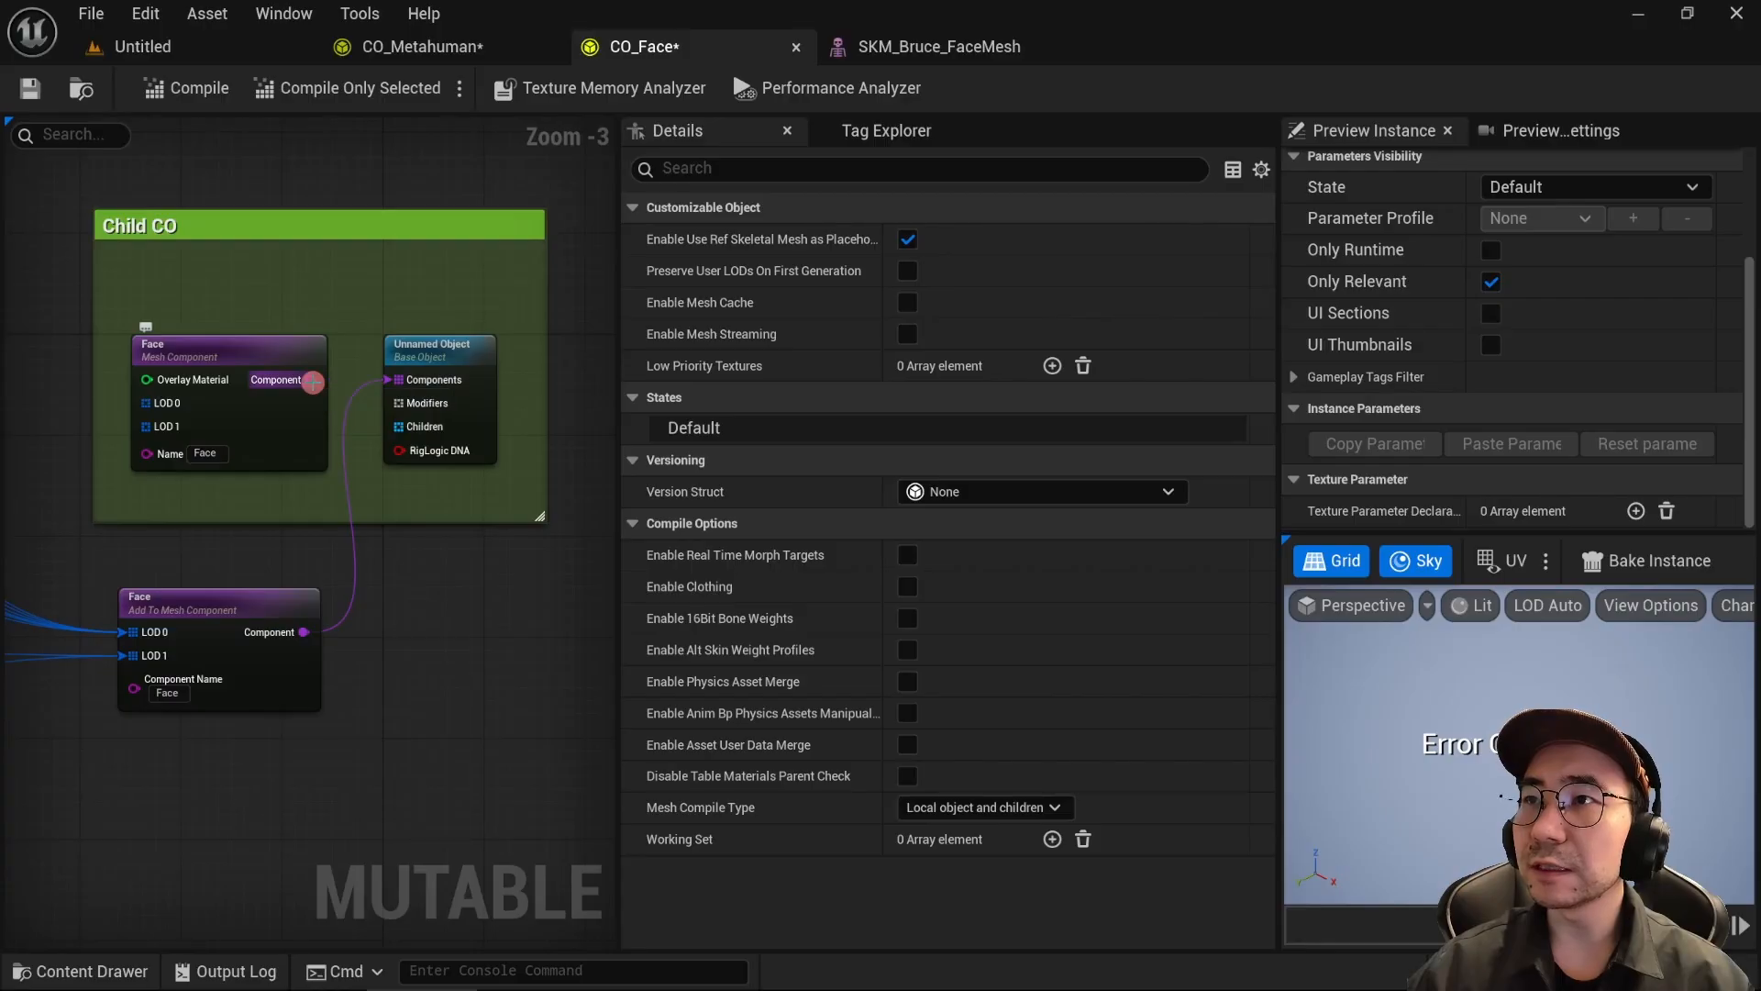
pyautogui.click(192, 88)
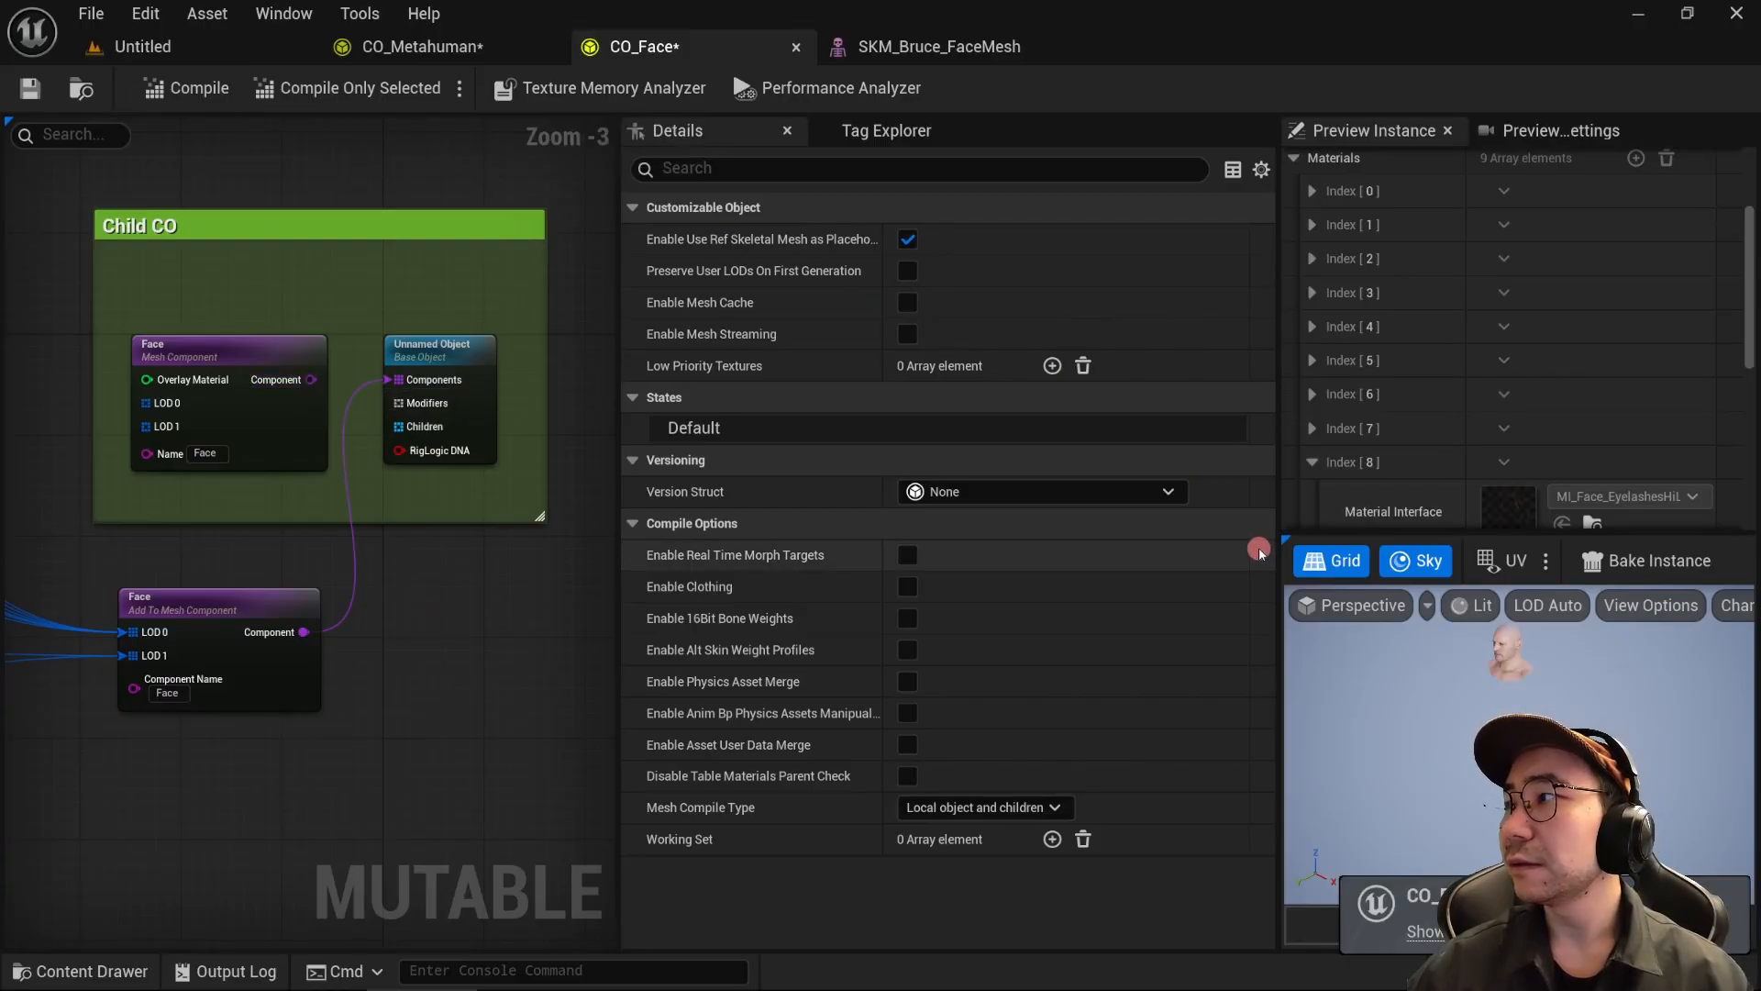
pyautogui.click(30, 92)
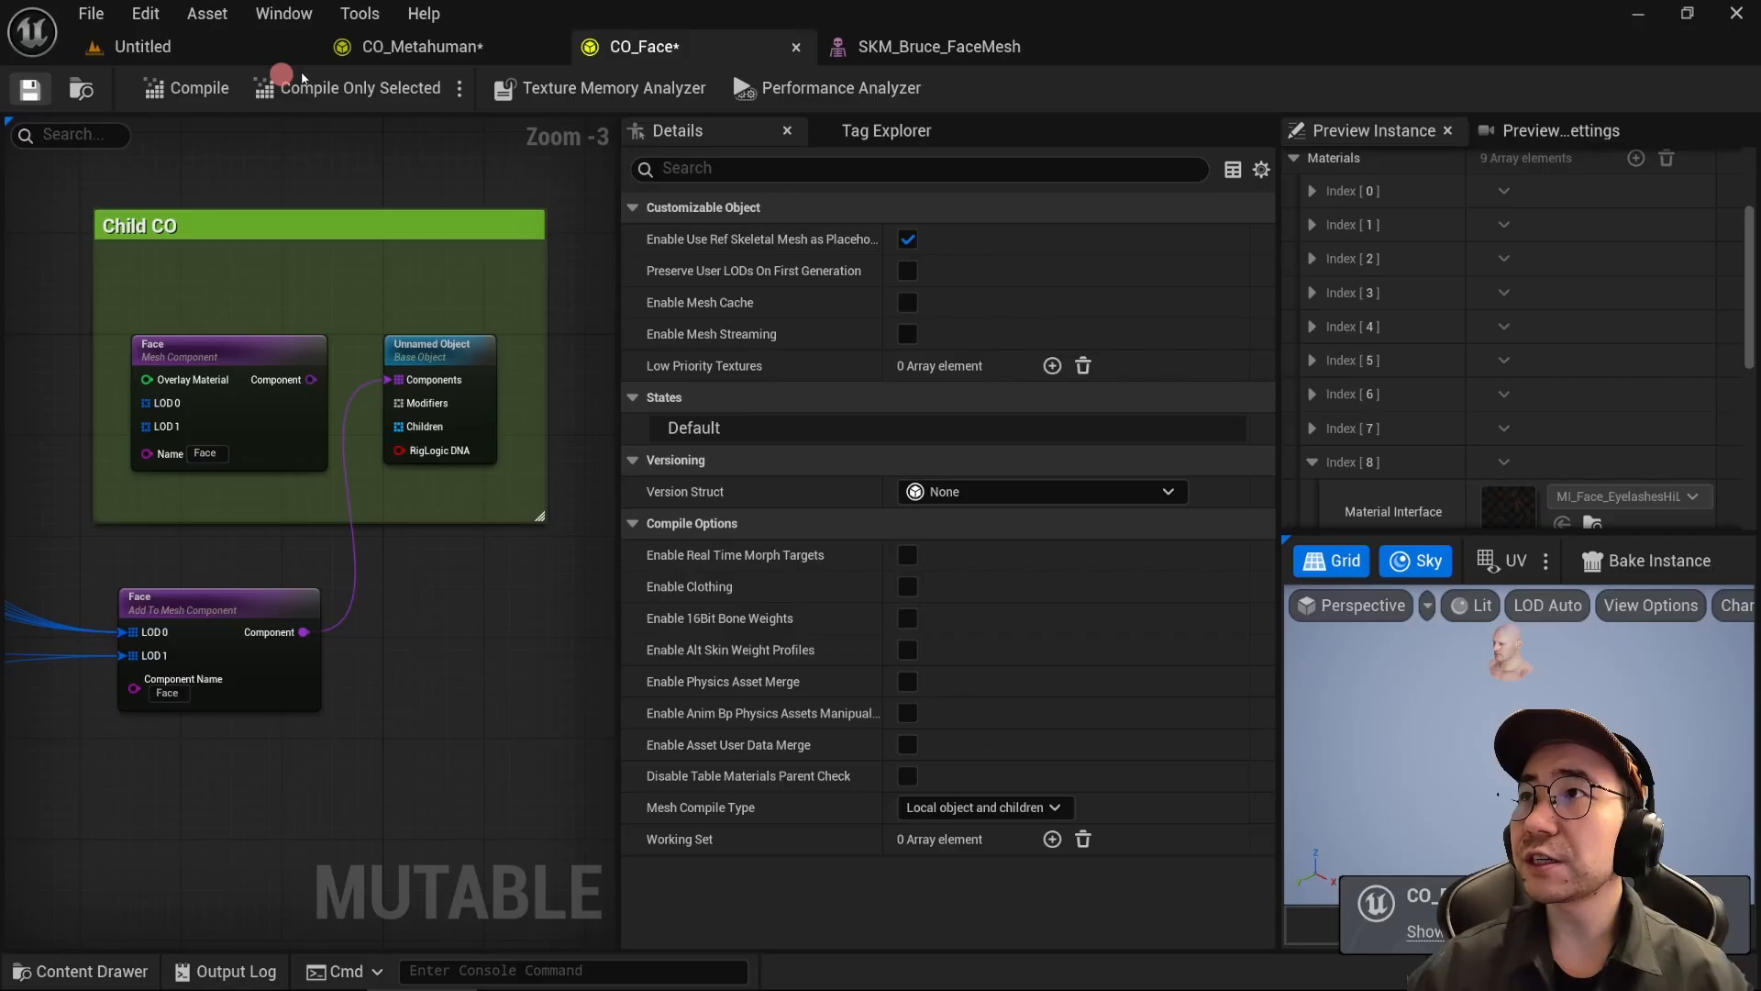
# Step: Compile CO_Metahuman with the attached CO_Face child and check the generated head preview
pyautogui.click(439, 46)
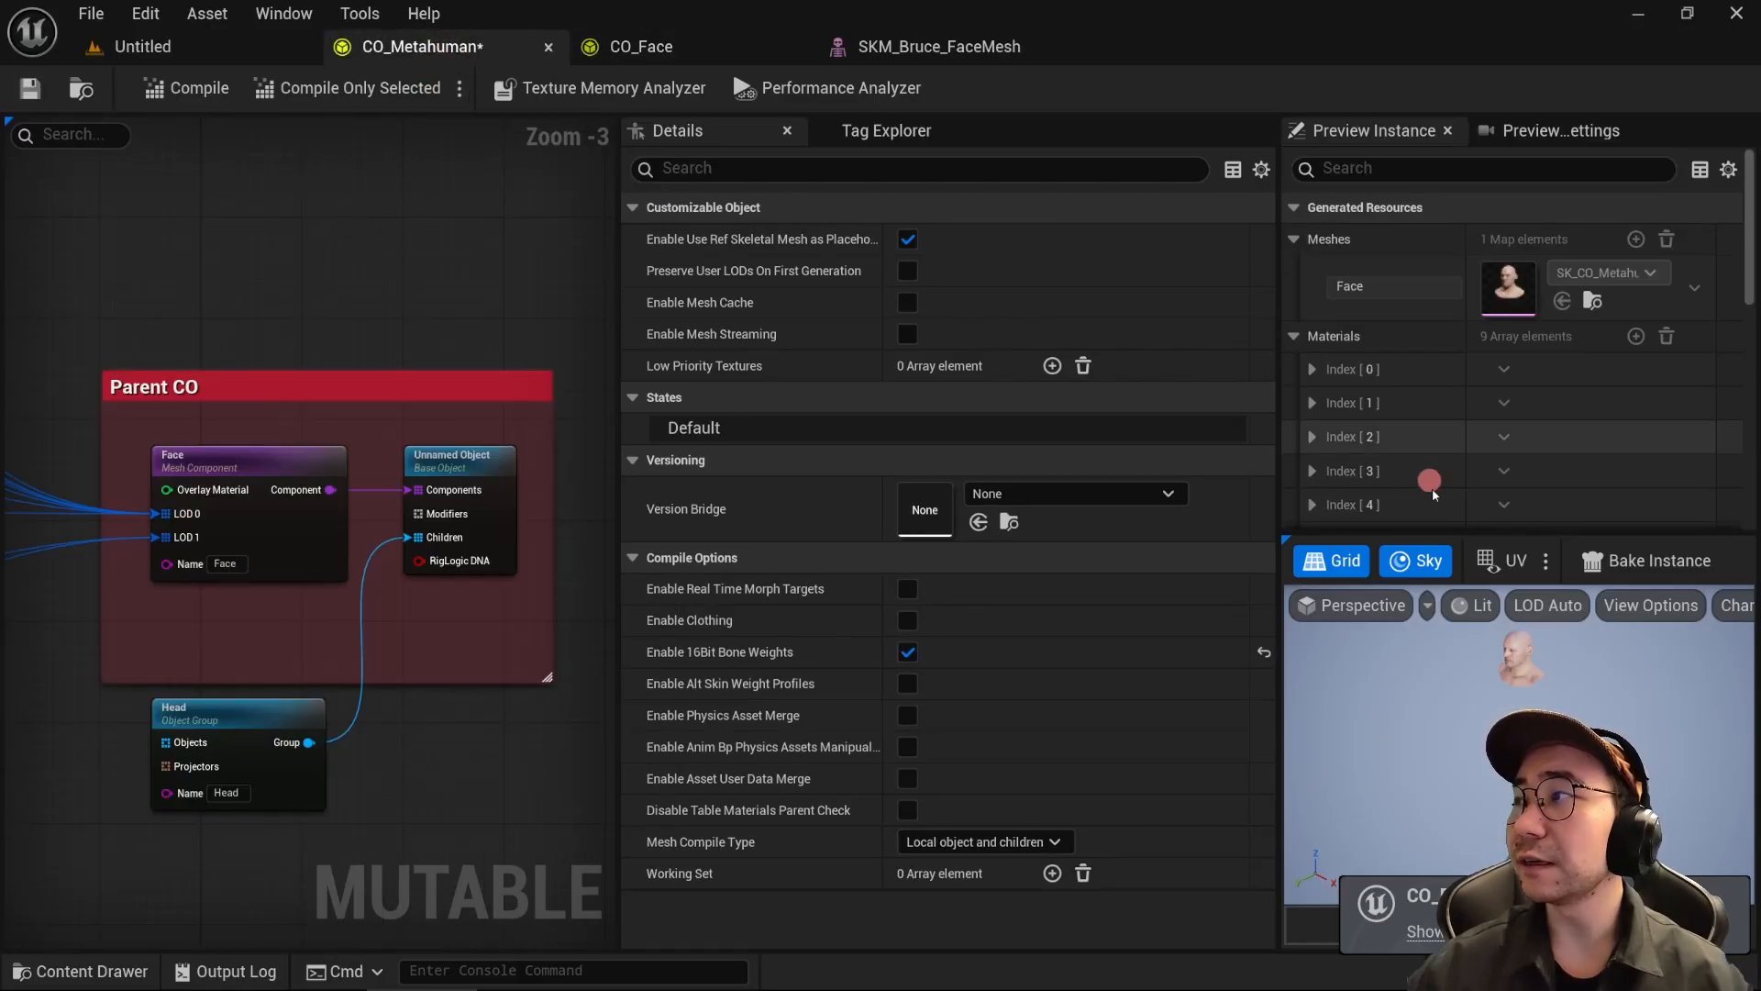
pyautogui.click(182, 92)
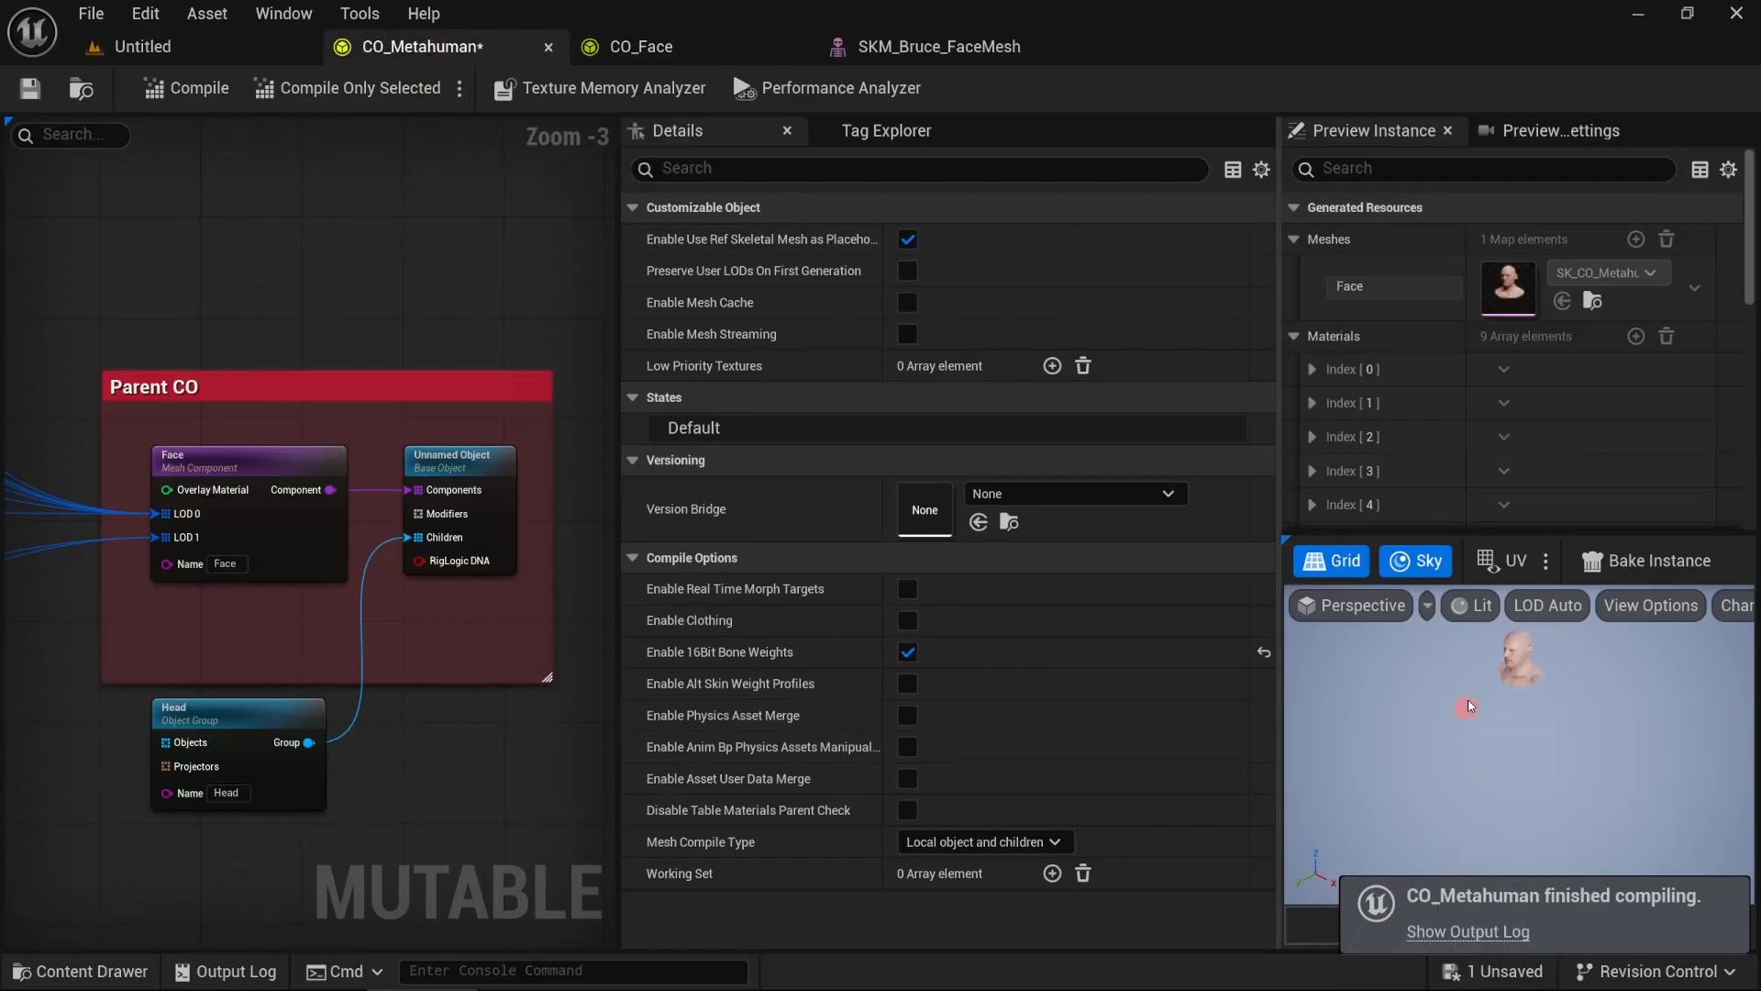
pyautogui.click(1471, 605)
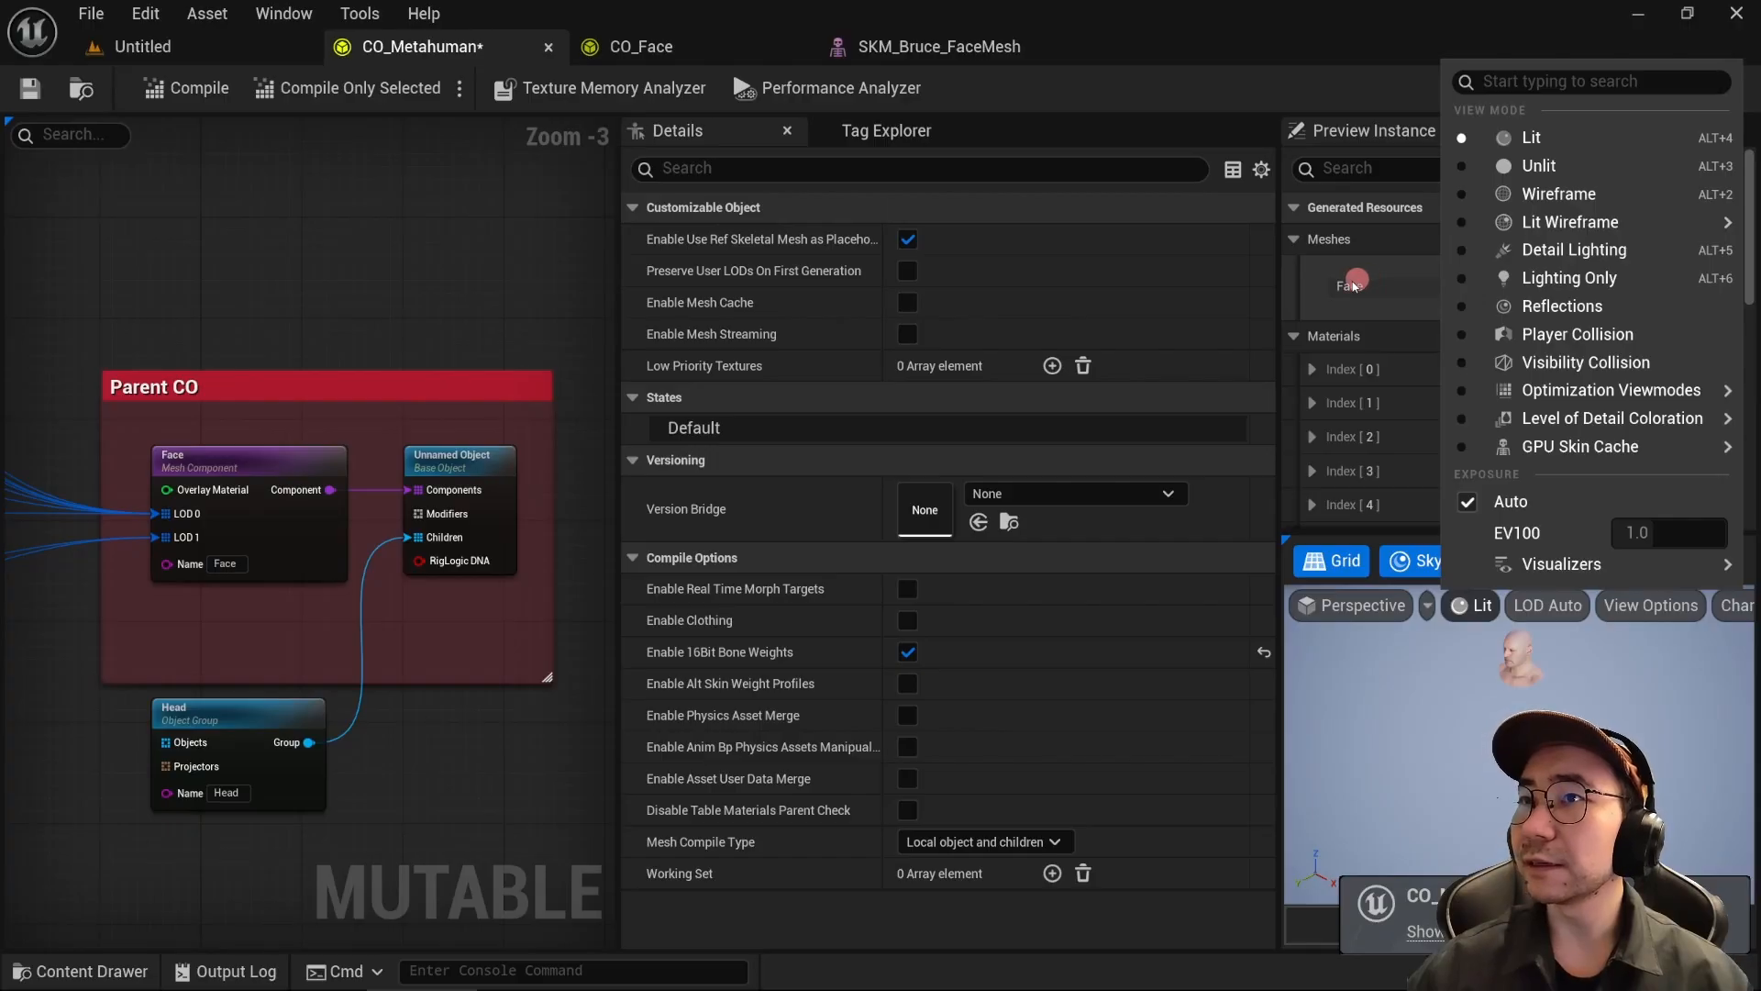
# Step: Delete the LOD 0 and LOD 1 node sections from the CO_Metahuman graph and save the asset
pyautogui.click(341, 476)
pyautogui.scroll(-6, 335, 474)
pyautogui.moveTo(326, 472); pyautogui.dragTo(409, 401, button='right')
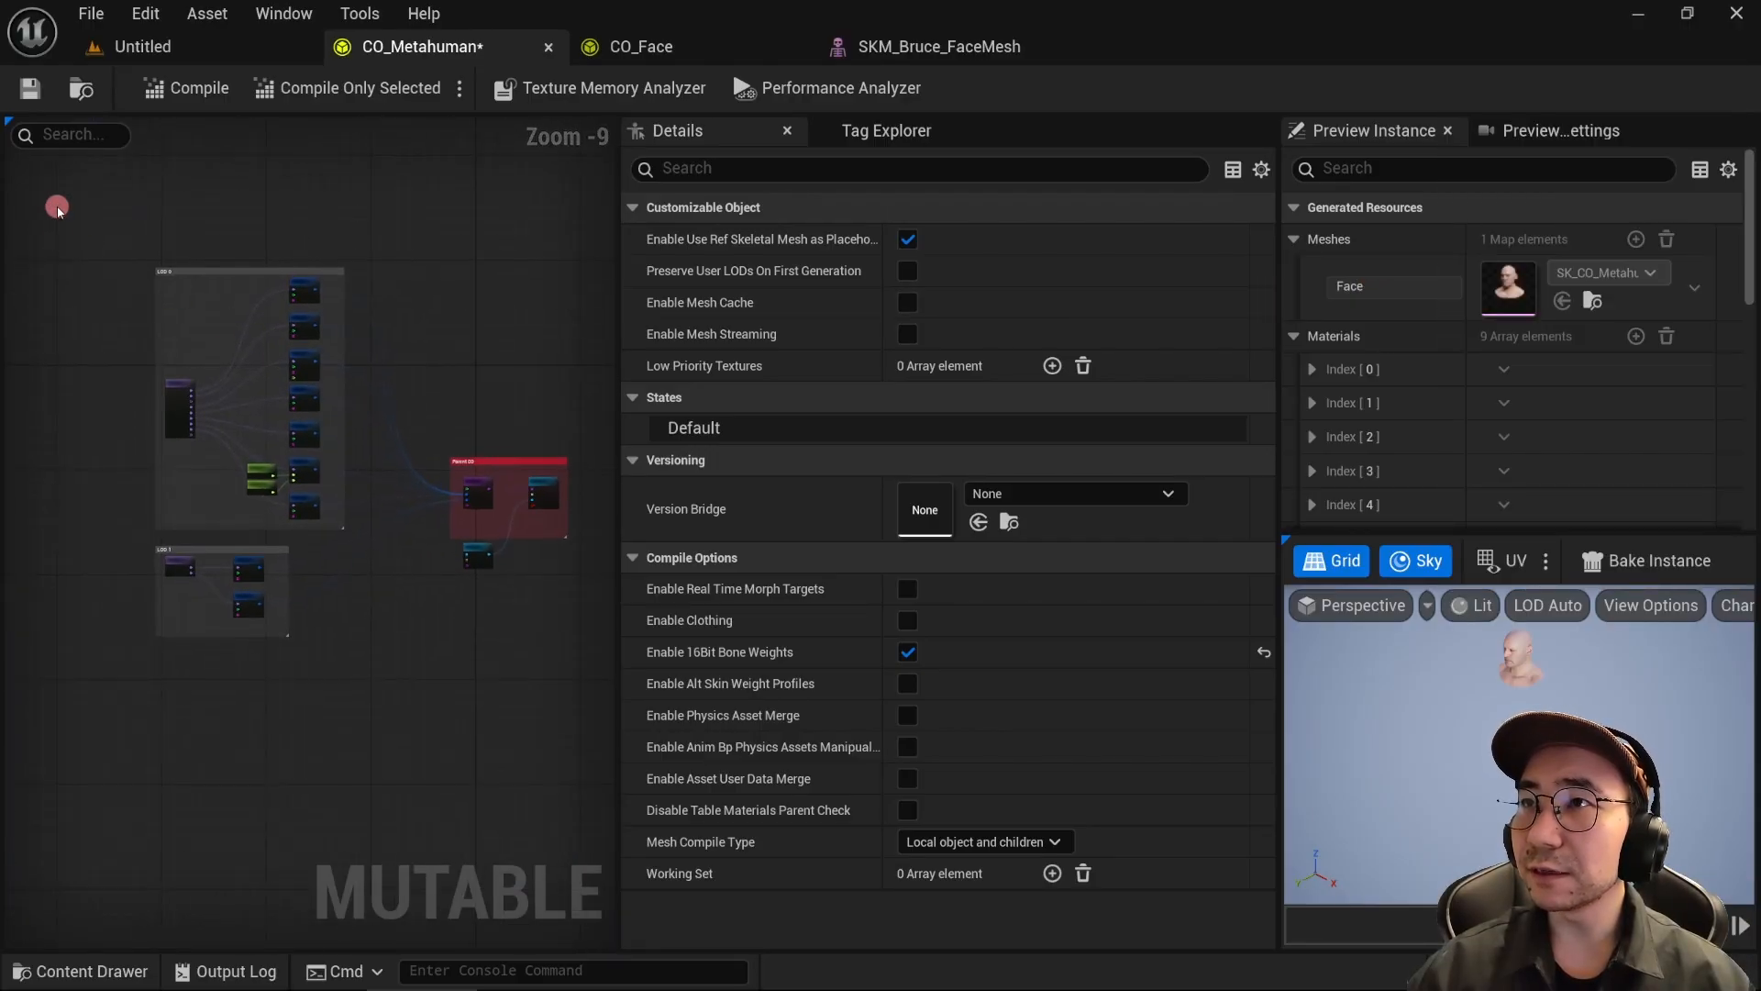
pyautogui.moveTo(63, 207); pyautogui.dragTo(418, 682)
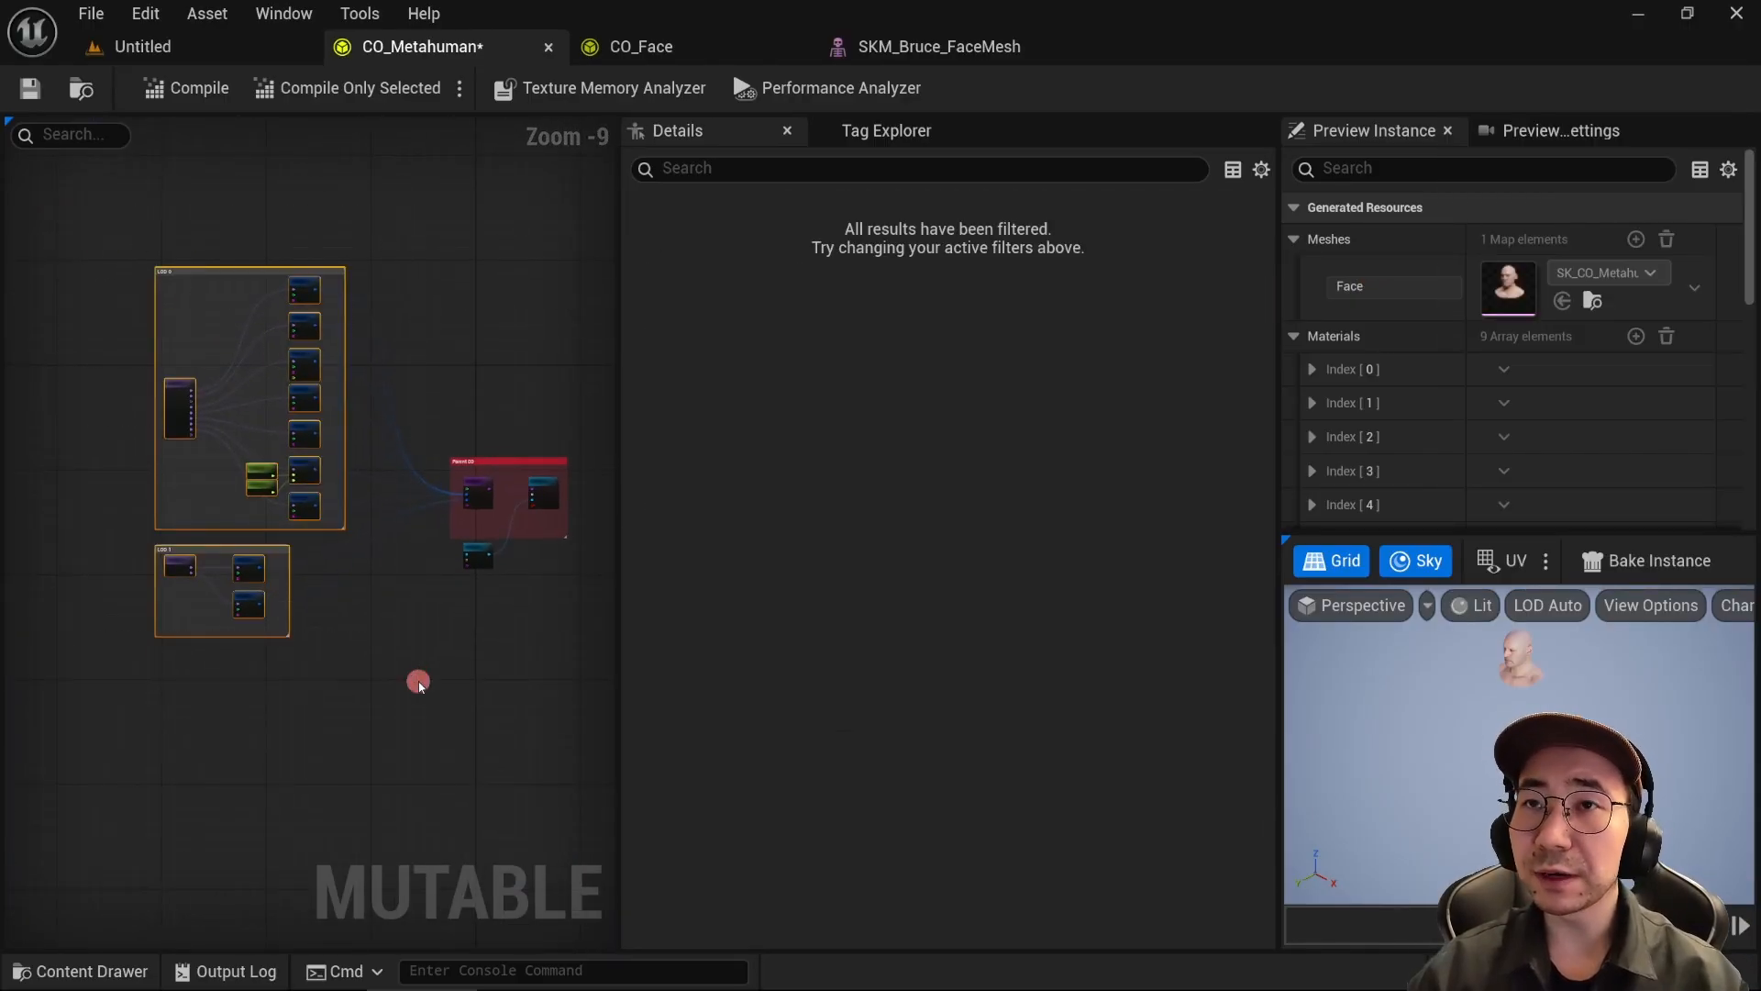
pyautogui.press('Delete')
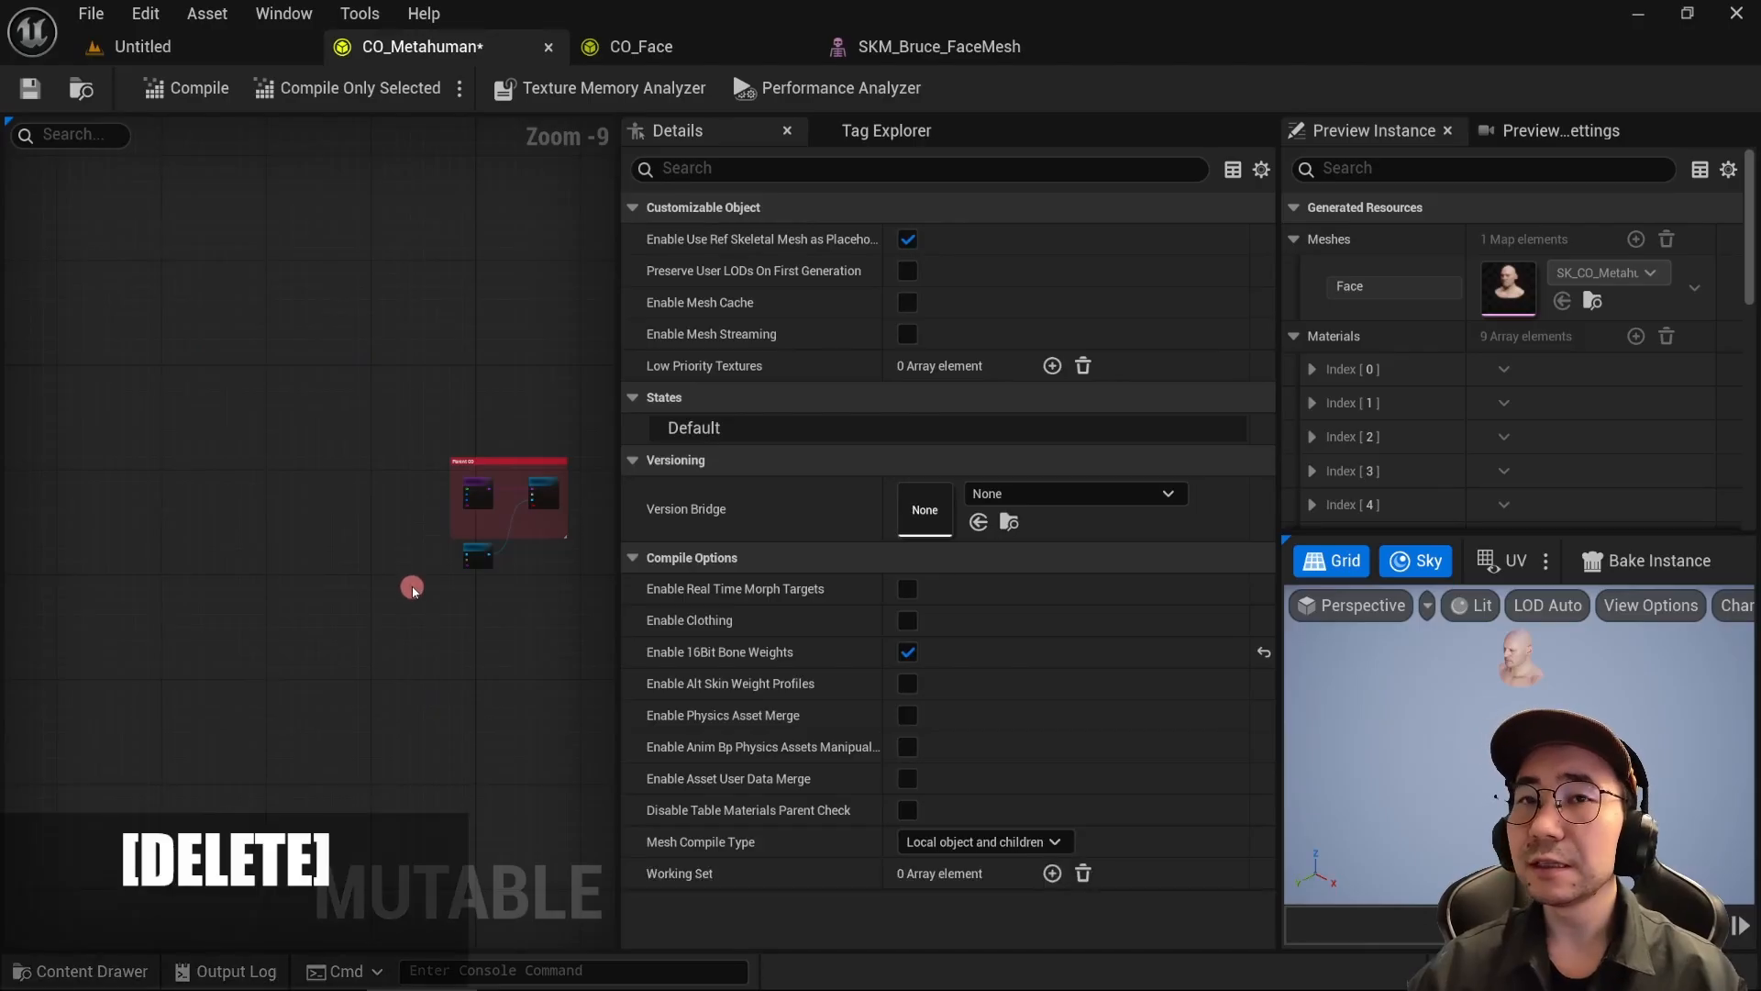
pyautogui.moveTo(397, 582); pyautogui.dragTo(370, 502, button='right')
pyautogui.scroll(5, 368, 498)
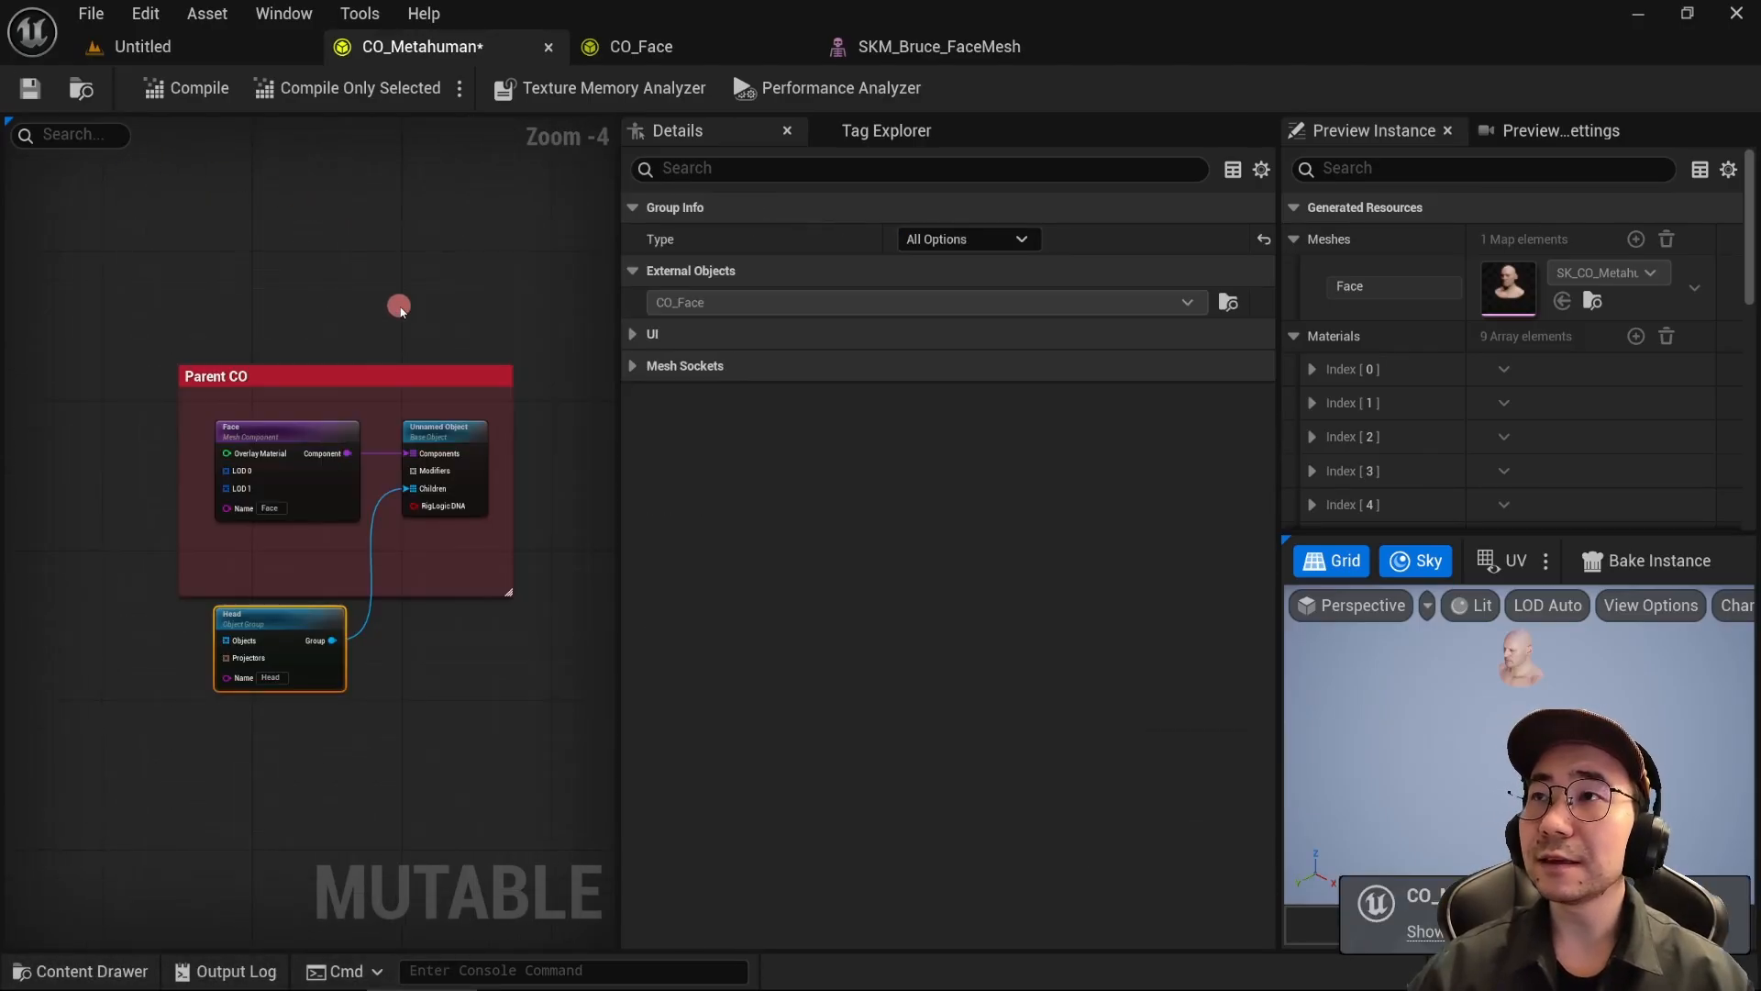
pyautogui.moveTo(397, 306); pyautogui.dragTo(343, 260, button='right')
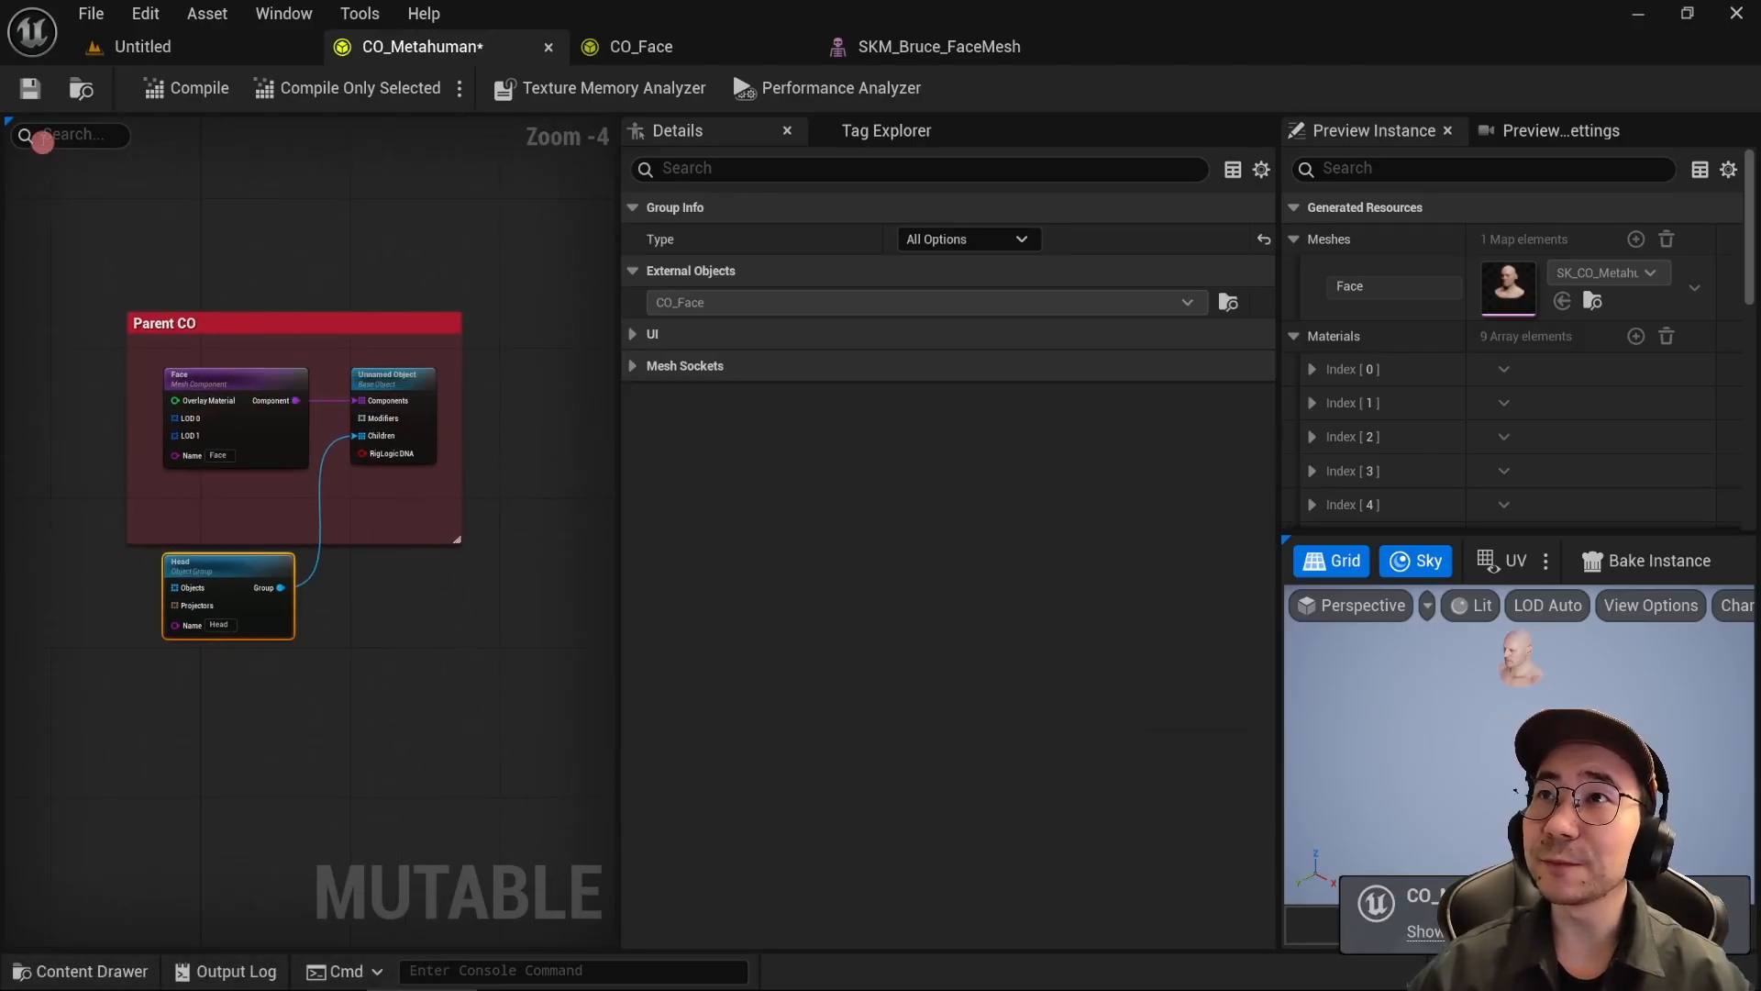
pyautogui.click(30, 88)
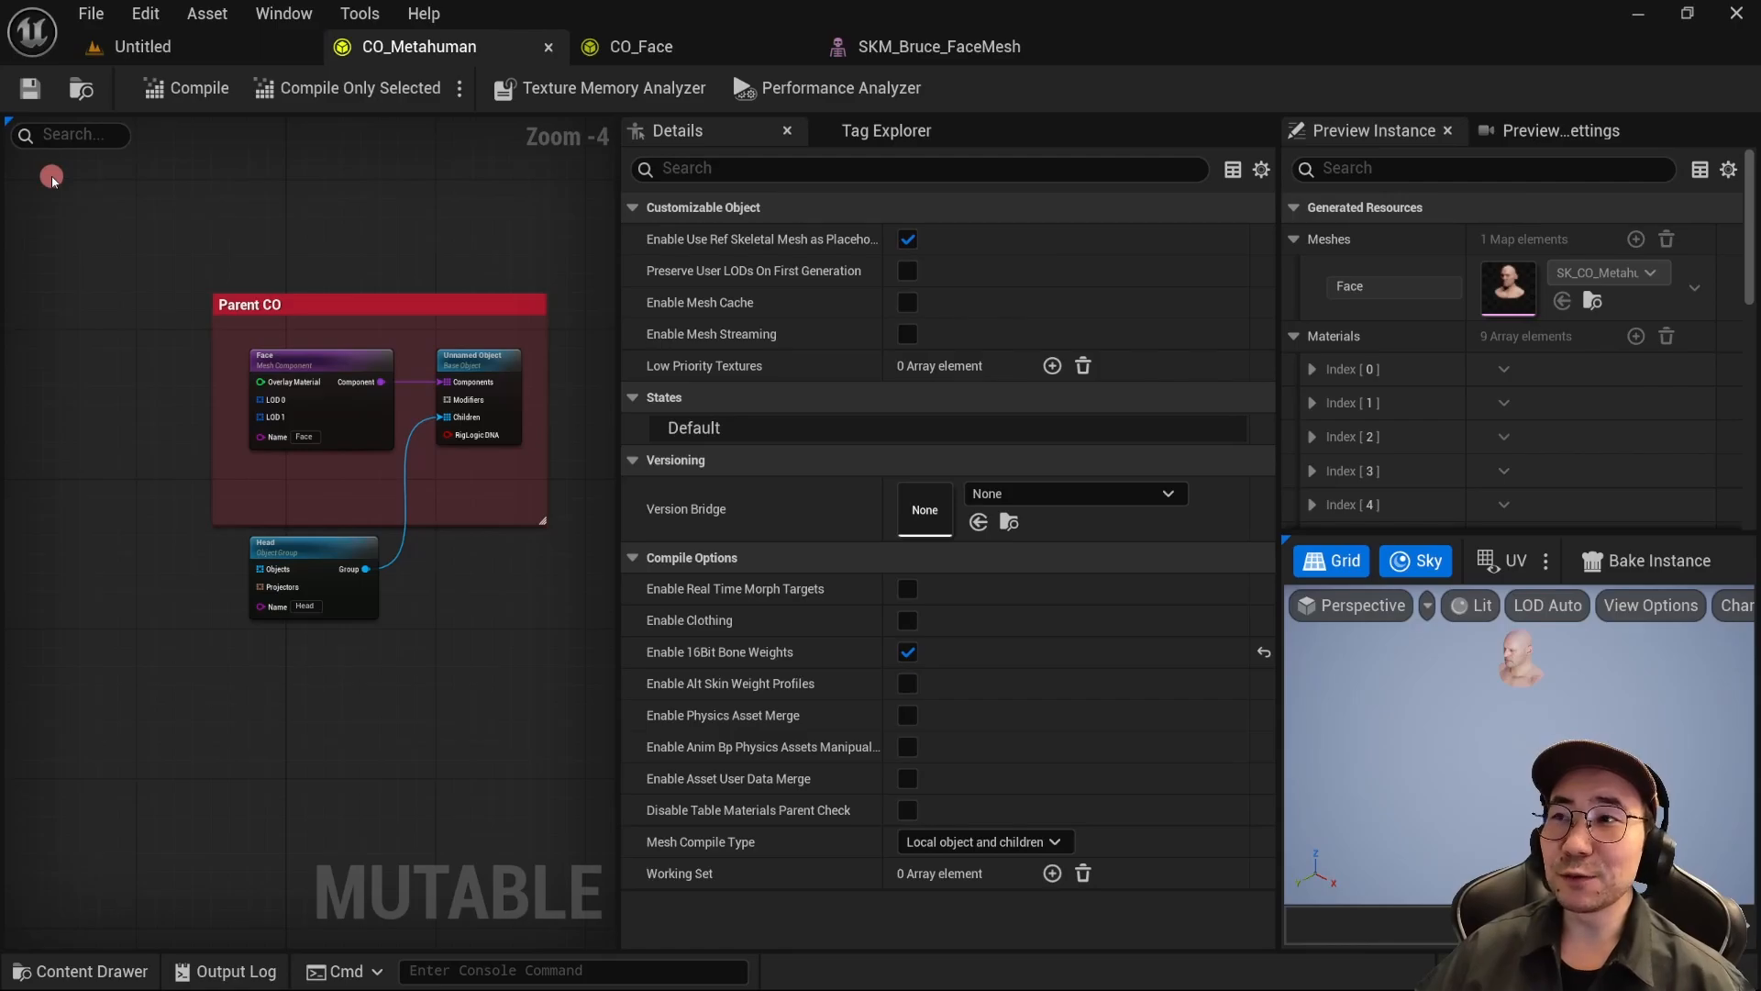
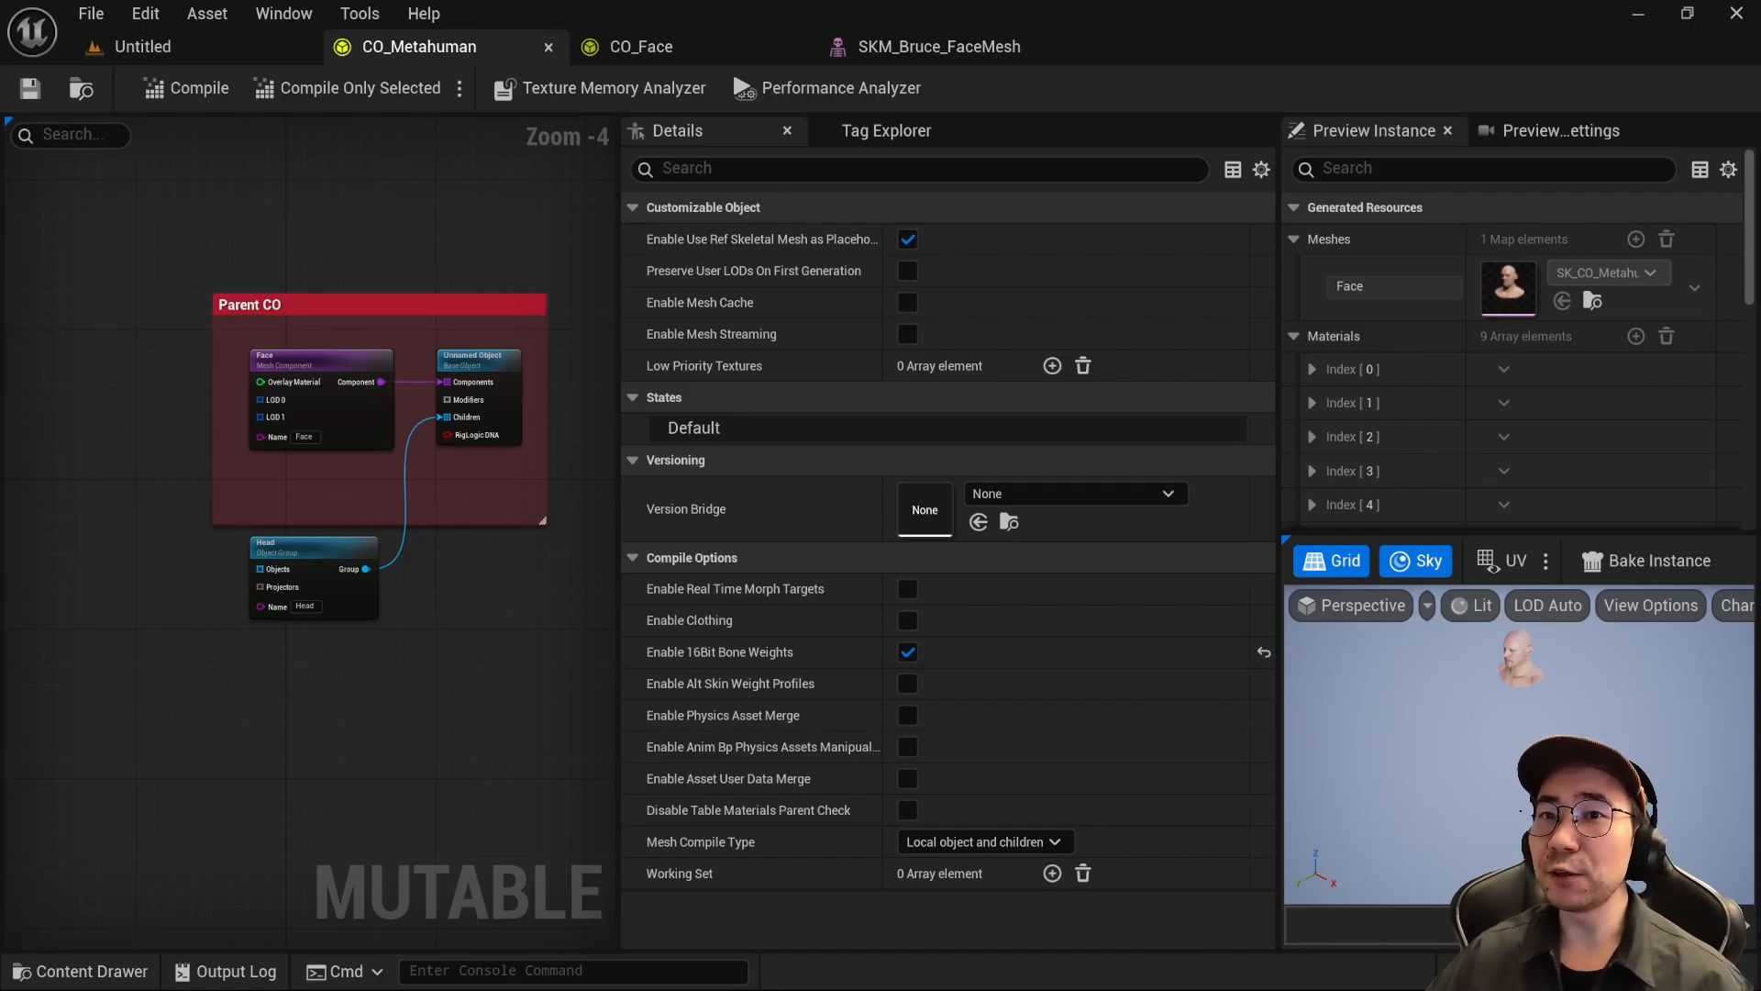
# Step: Create a Structure asset named ST_Metahuman in the Mutable folder and open it
pyautogui.hotkey('ctrl', 'space')
pyautogui.rightClick(666, 612)
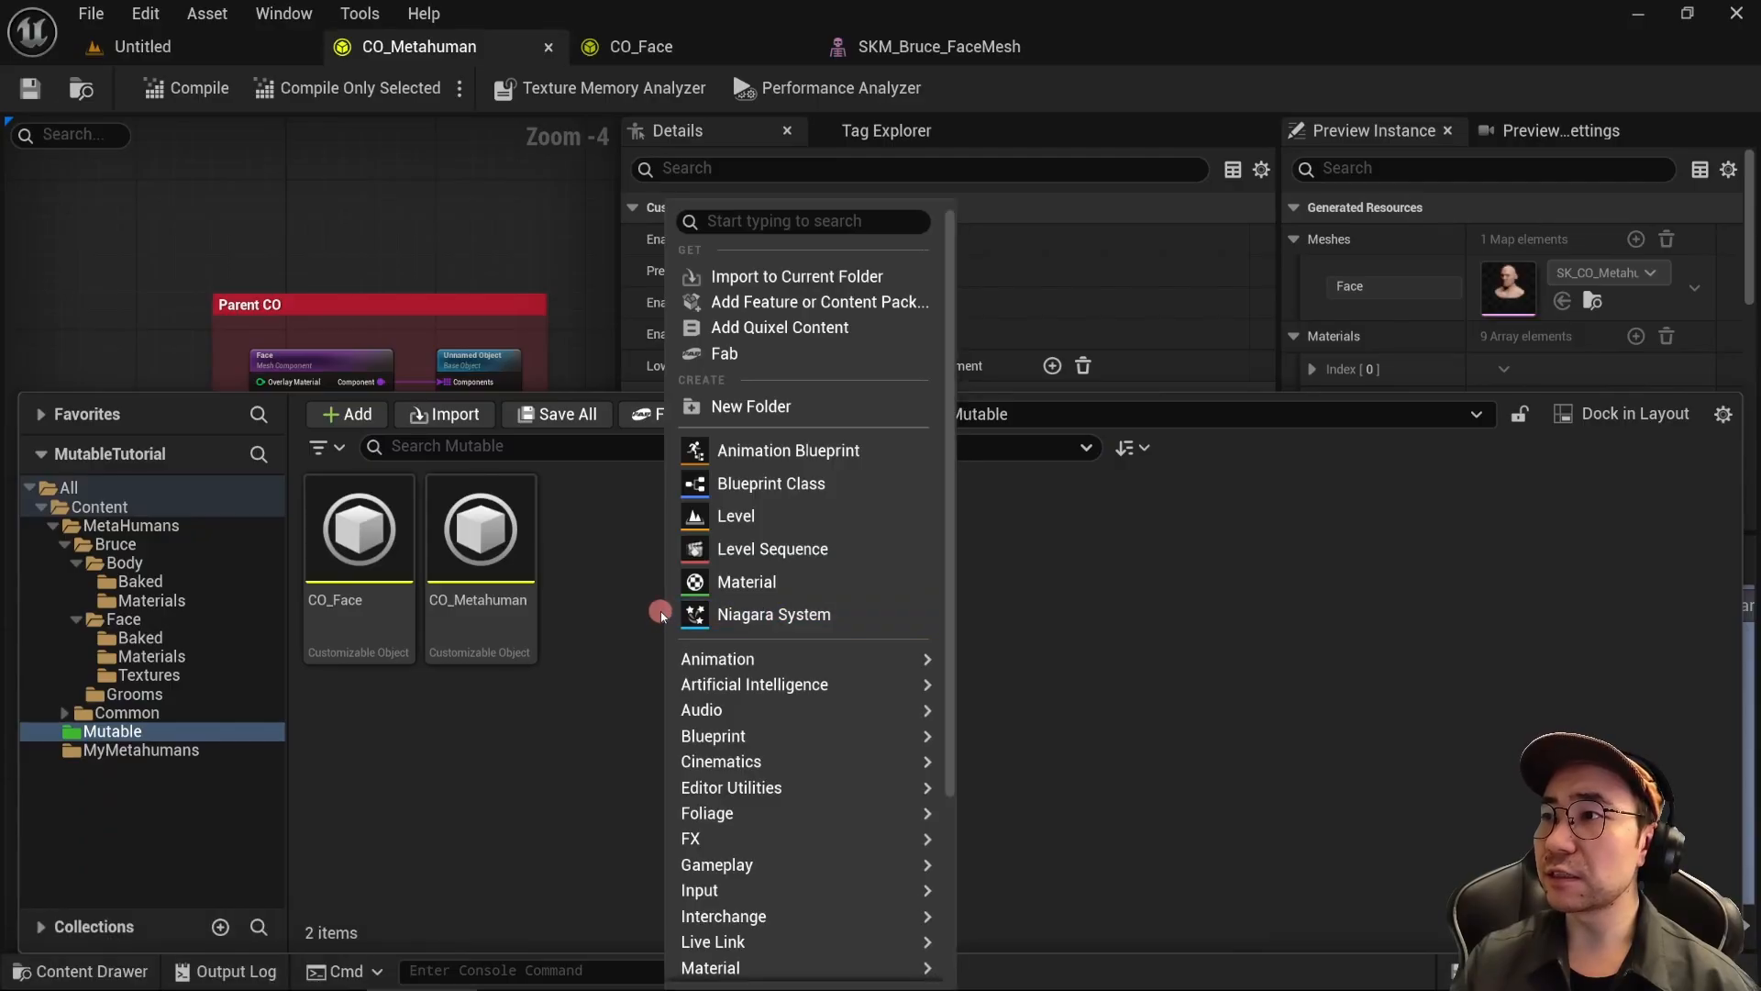
pyautogui.write('str')
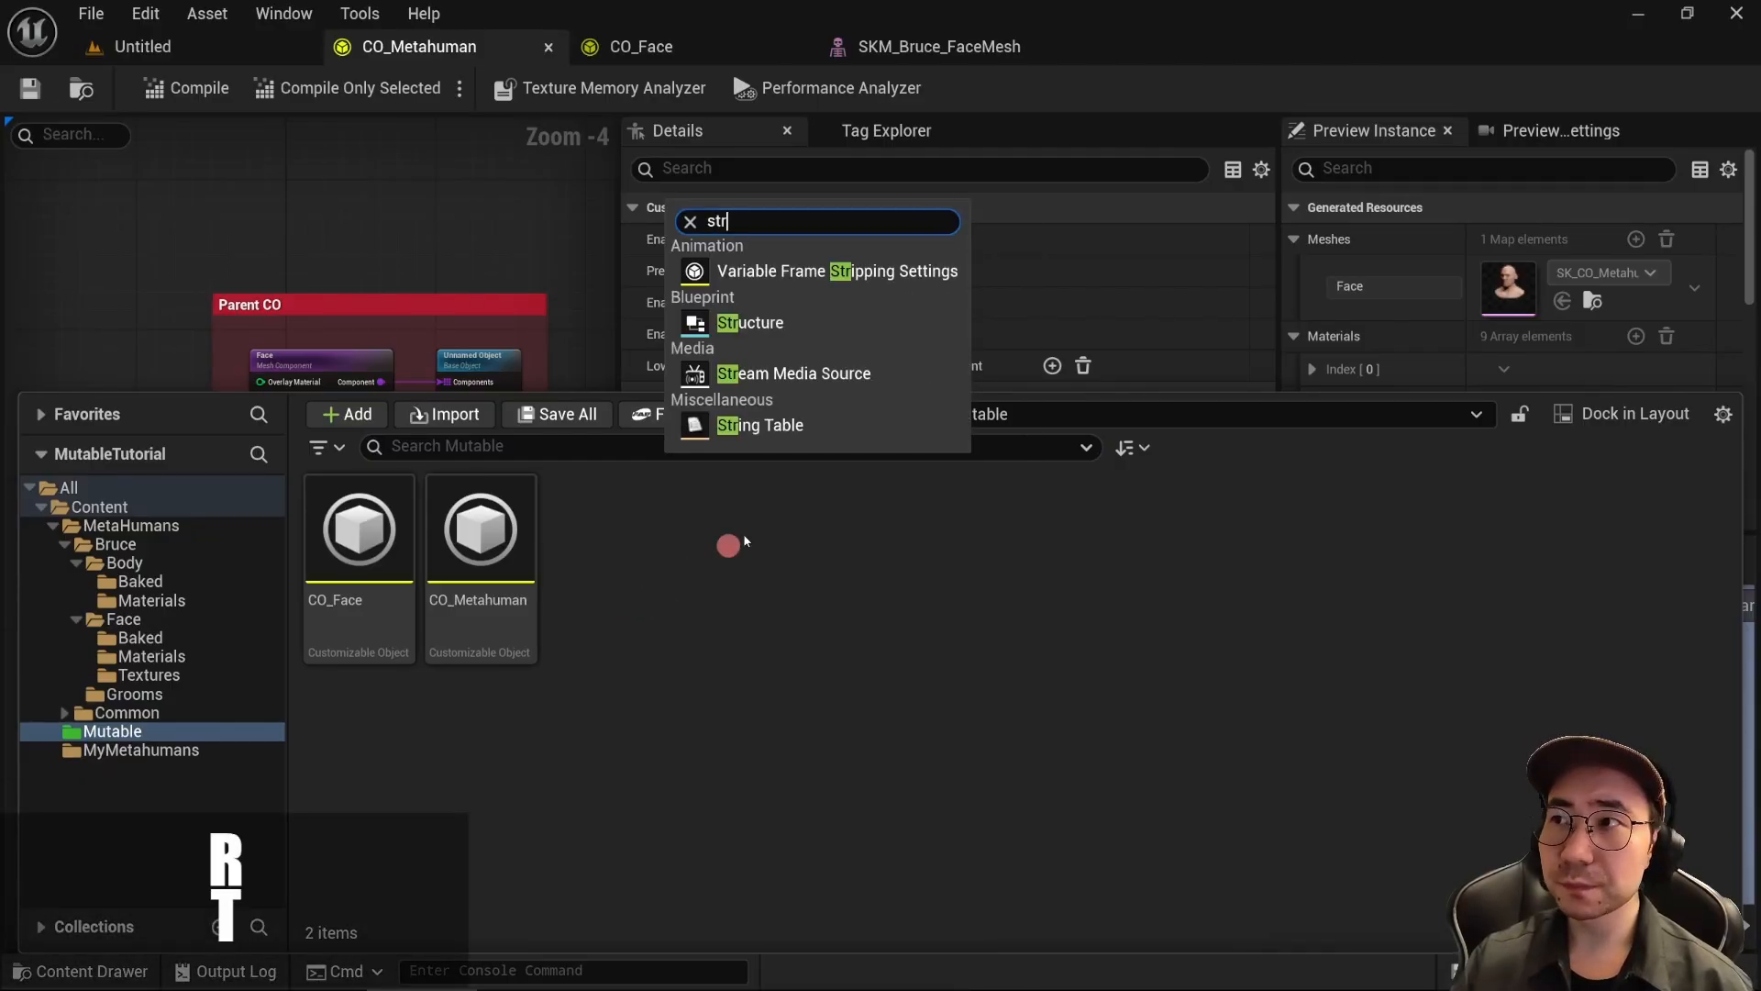
pyautogui.click(811, 325)
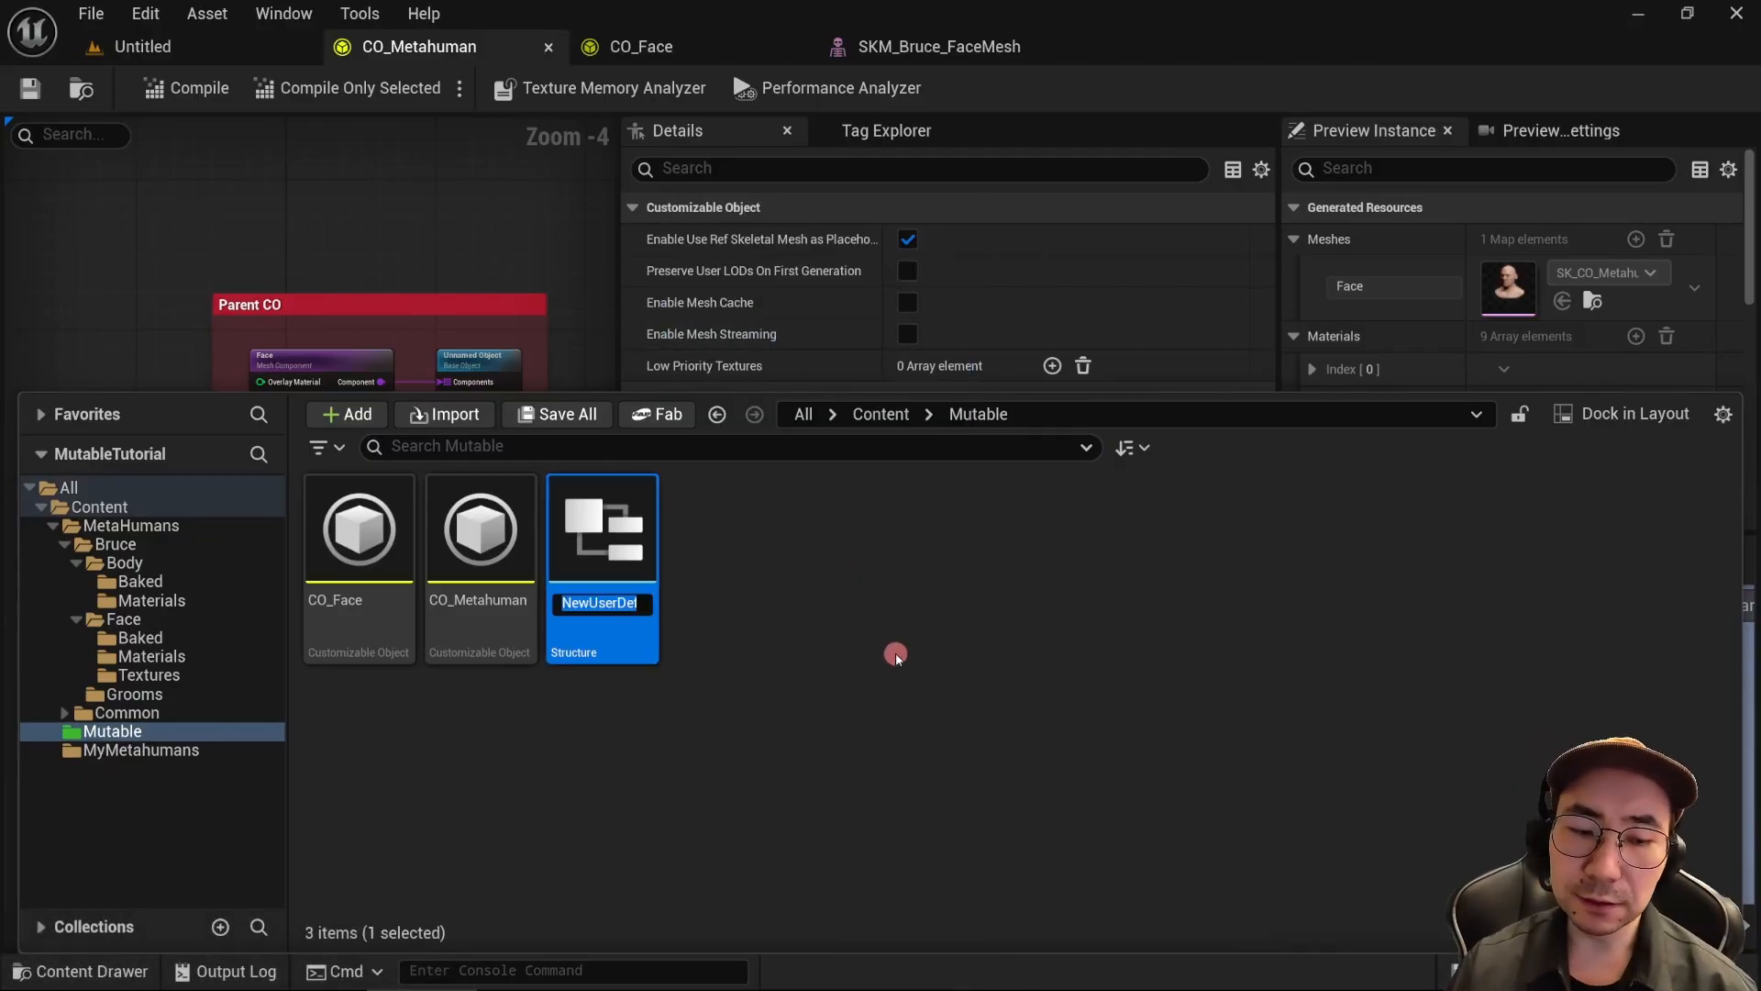
pyautogui.write('ST_M')
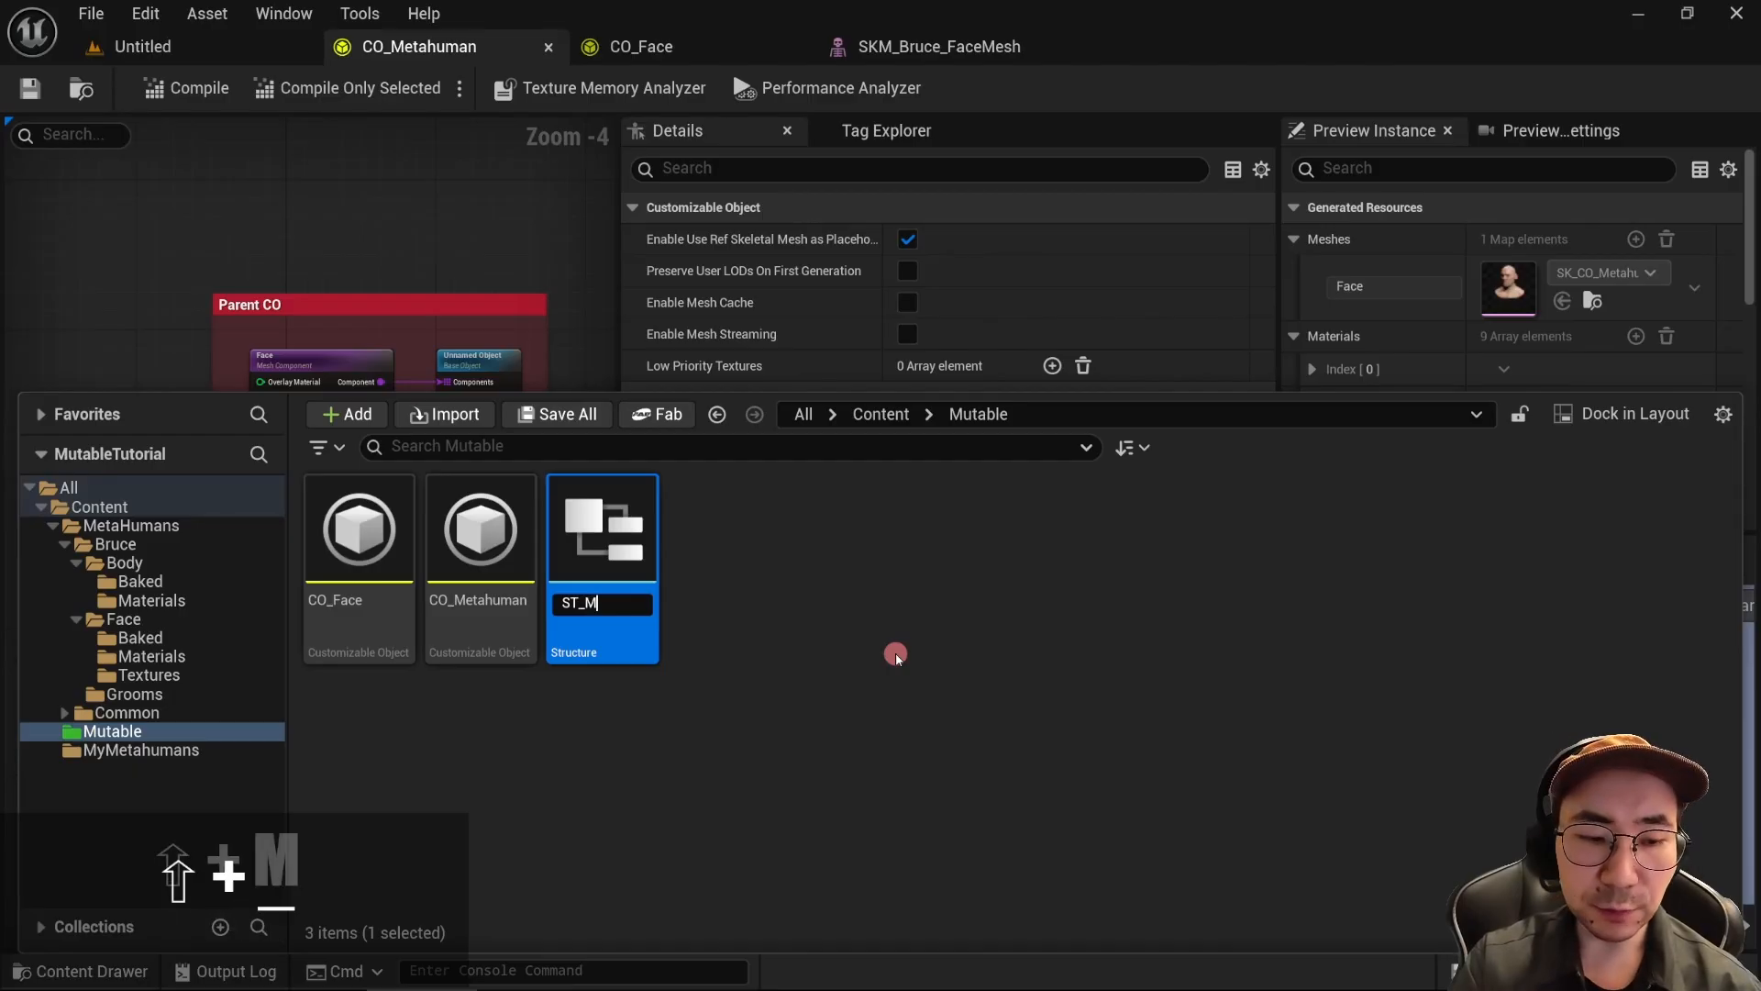
pyautogui.write('etahuman')
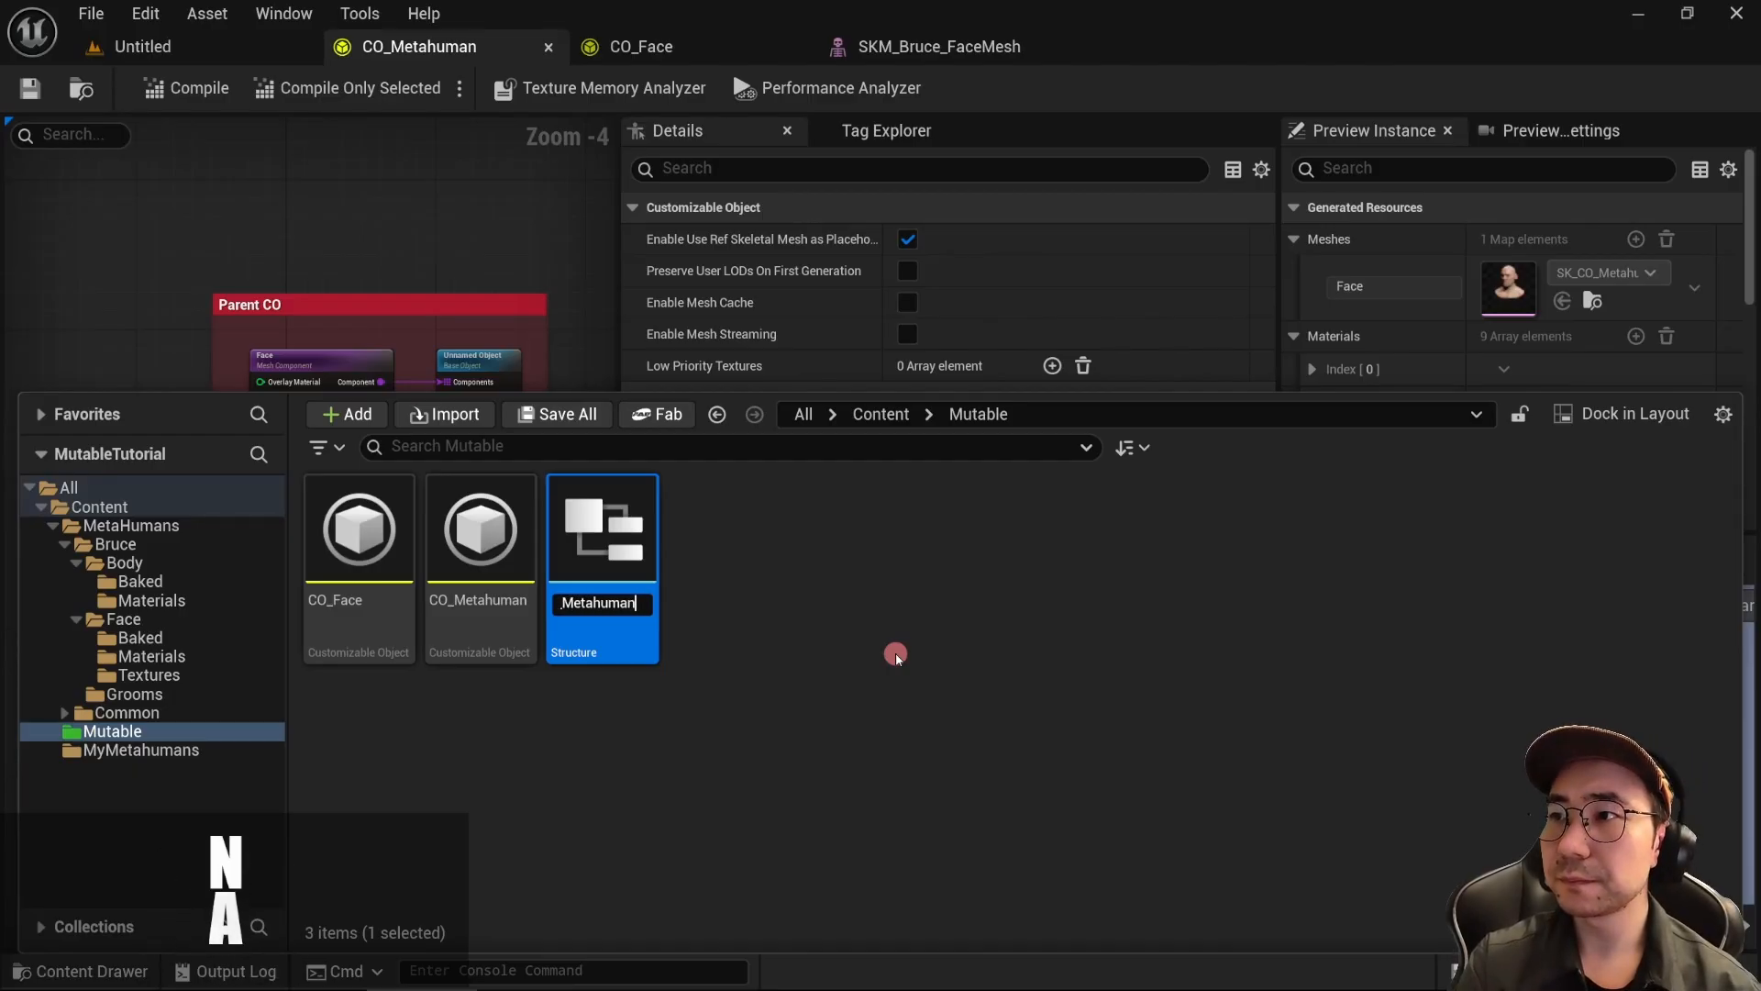
pyautogui.press('Return')
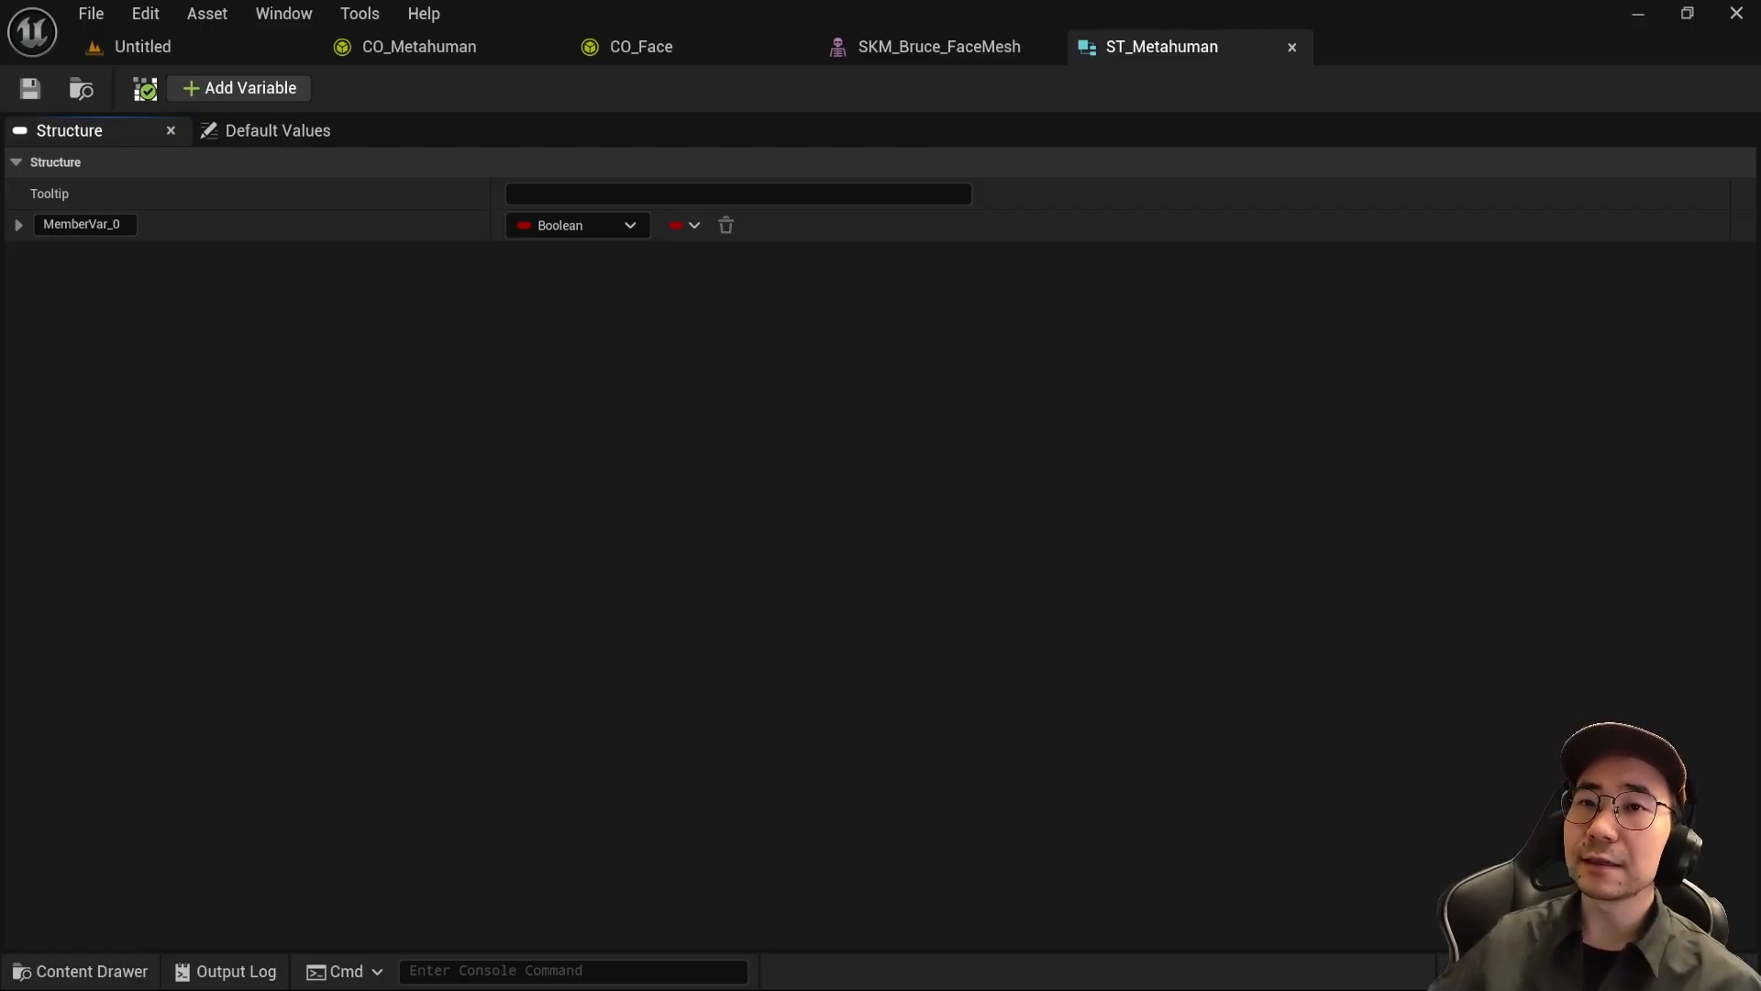
# Step: Define Skeletal Mesh variables Face and Body and a Material Instance variable head_shader_shader in ST_Metahuman
pyautogui.click(576, 224)
pyautogui.write('Skel')
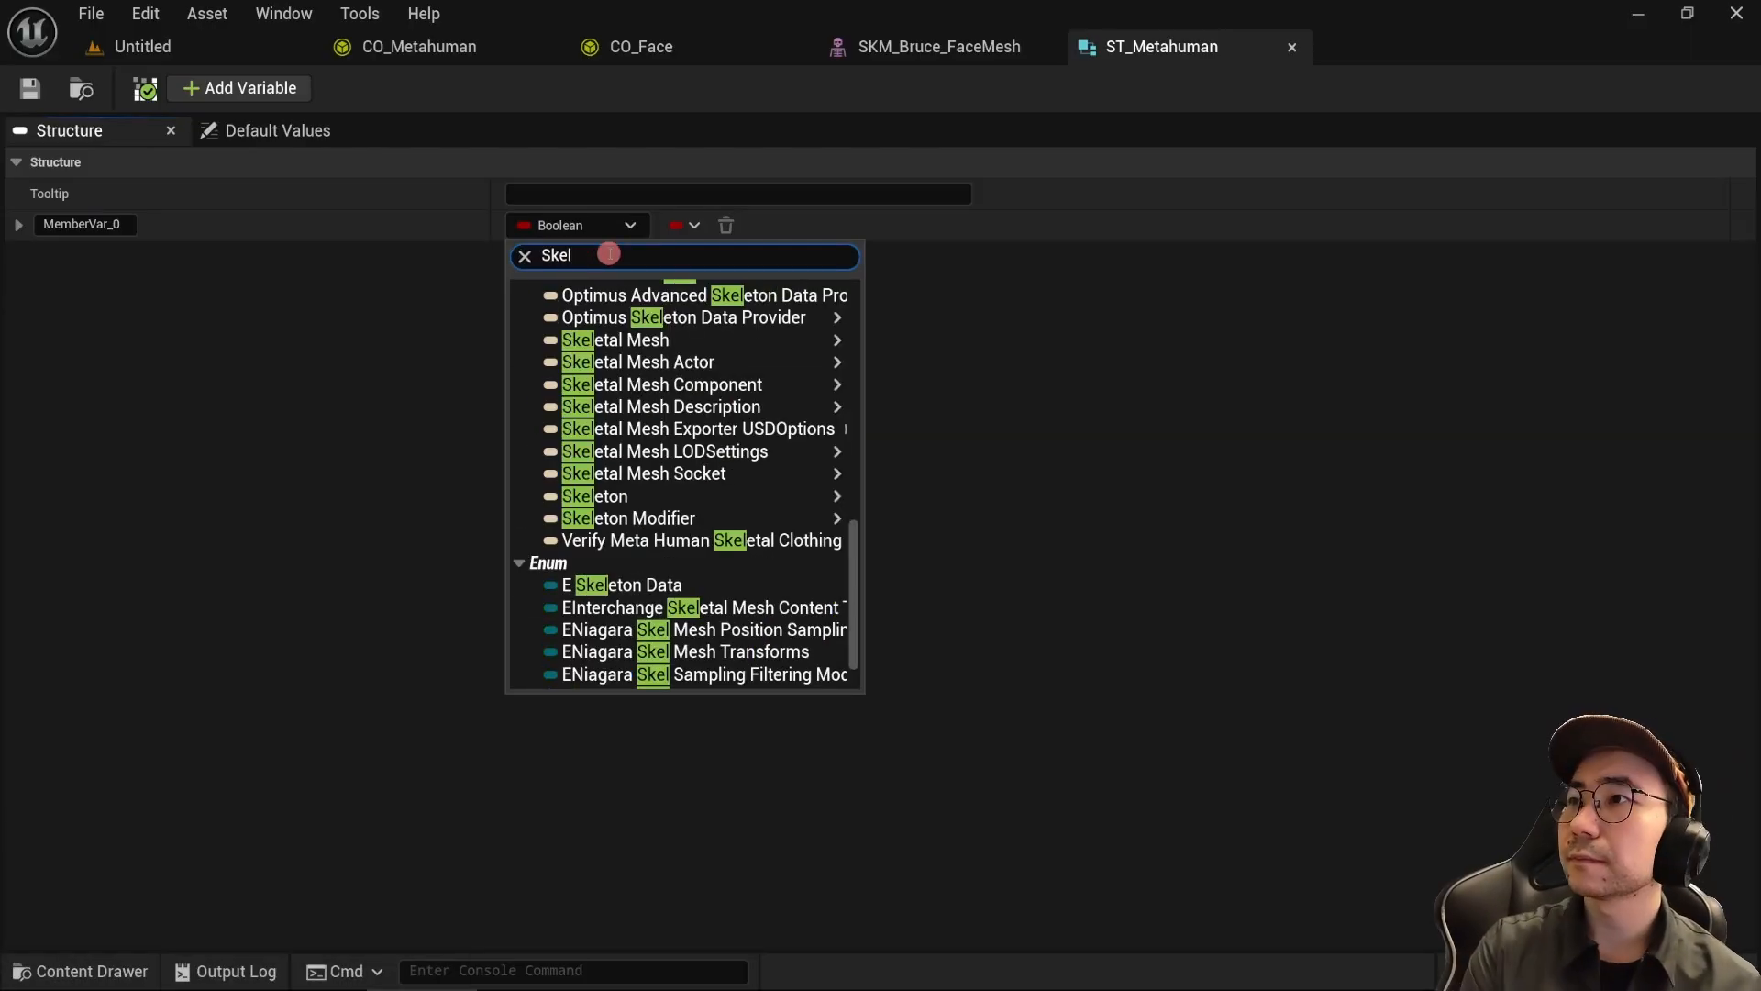
pyautogui.click(858, 418)
pyautogui.write('Face')
pyautogui.write('Body')
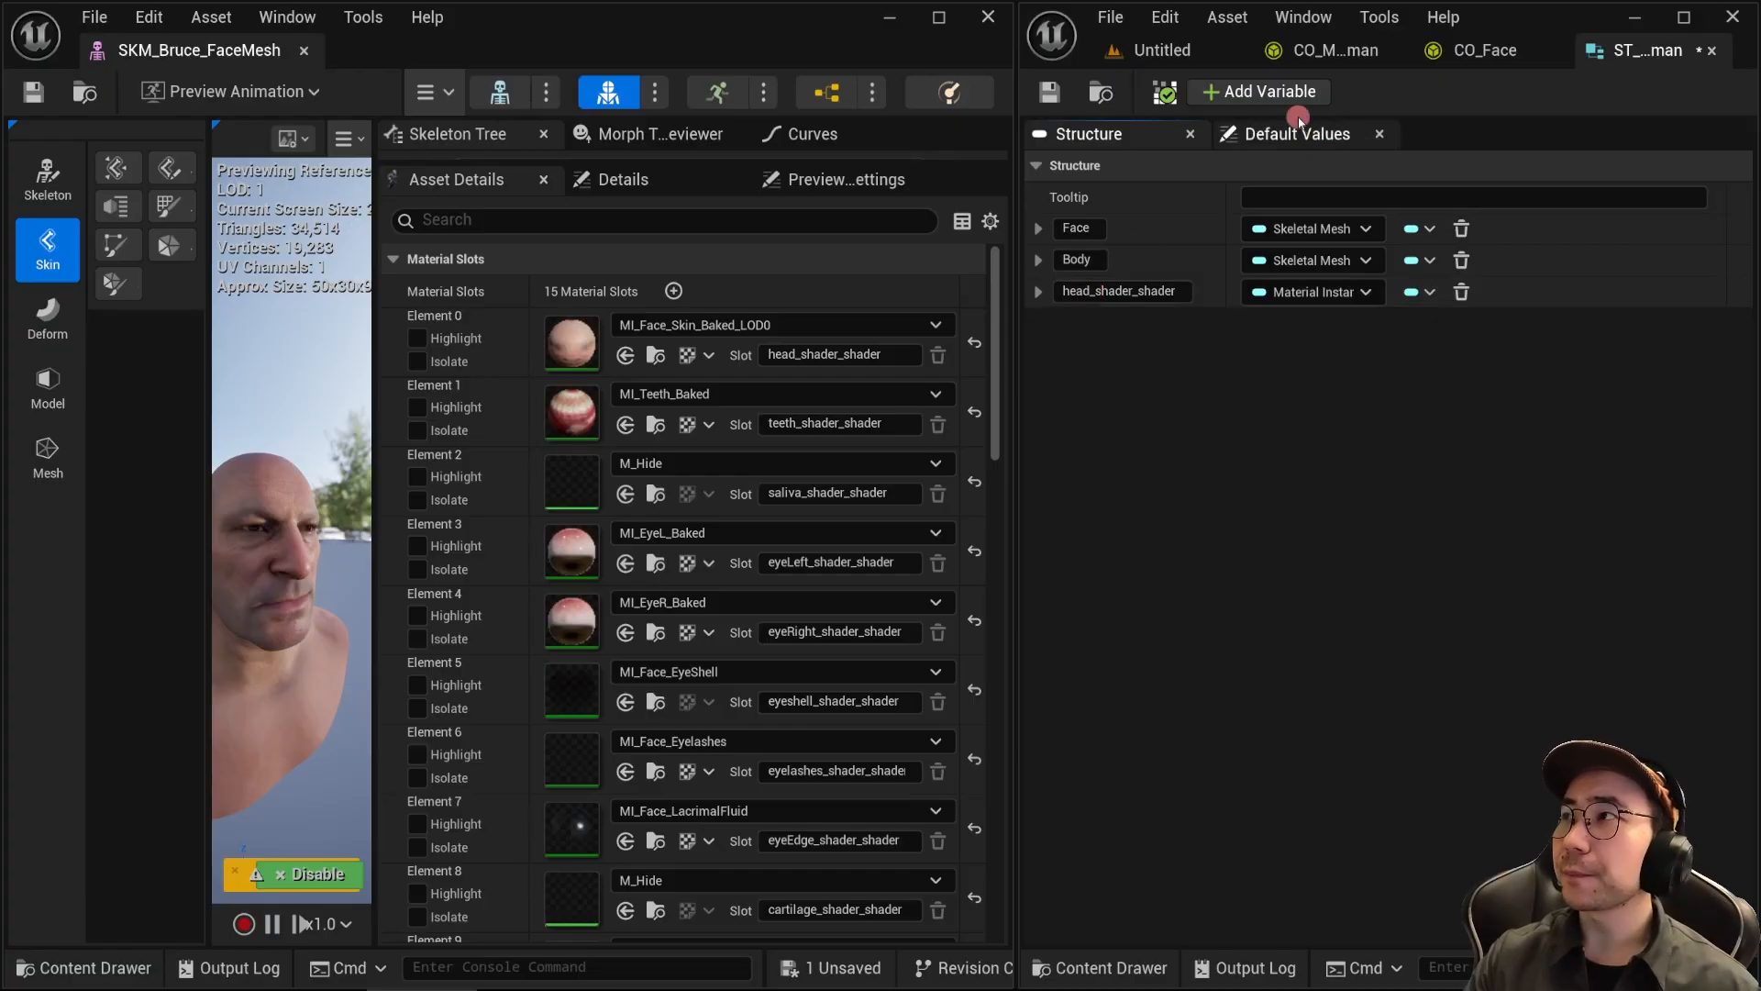
# Step: Add Material Instance variables teeth_shader_shader, saliva_shader_shader, eyeLeft_shader_shader and eyeRight_shader_shader, copying the names from the face mesh's material slots
pyautogui.click(1269, 97)
pyautogui.click(839, 492)
pyautogui.hotkey('ctrl', 'a')
pyautogui.hotkey('ctrl', 'c')
pyautogui.click(1269, 97)
pyautogui.click(839, 562)
pyautogui.click(1110, 417)
pyautogui.hotkey('ctrl', 'v')
# Step: Add Material Instance variables eyeshell_shader_shader and eyelashes_shader_shader, copied from the matching face mesh slot names
pyautogui.click(1270, 96)
pyautogui.click(839, 701)
pyautogui.hotkey('ctrl', 'c')
pyautogui.click(1110, 449)
pyautogui.hotkey('ctrl', 'v')
pyautogui.click(838, 771)
pyautogui.hotkey('ctrl', 'c')
pyautogui.click(1110, 481)
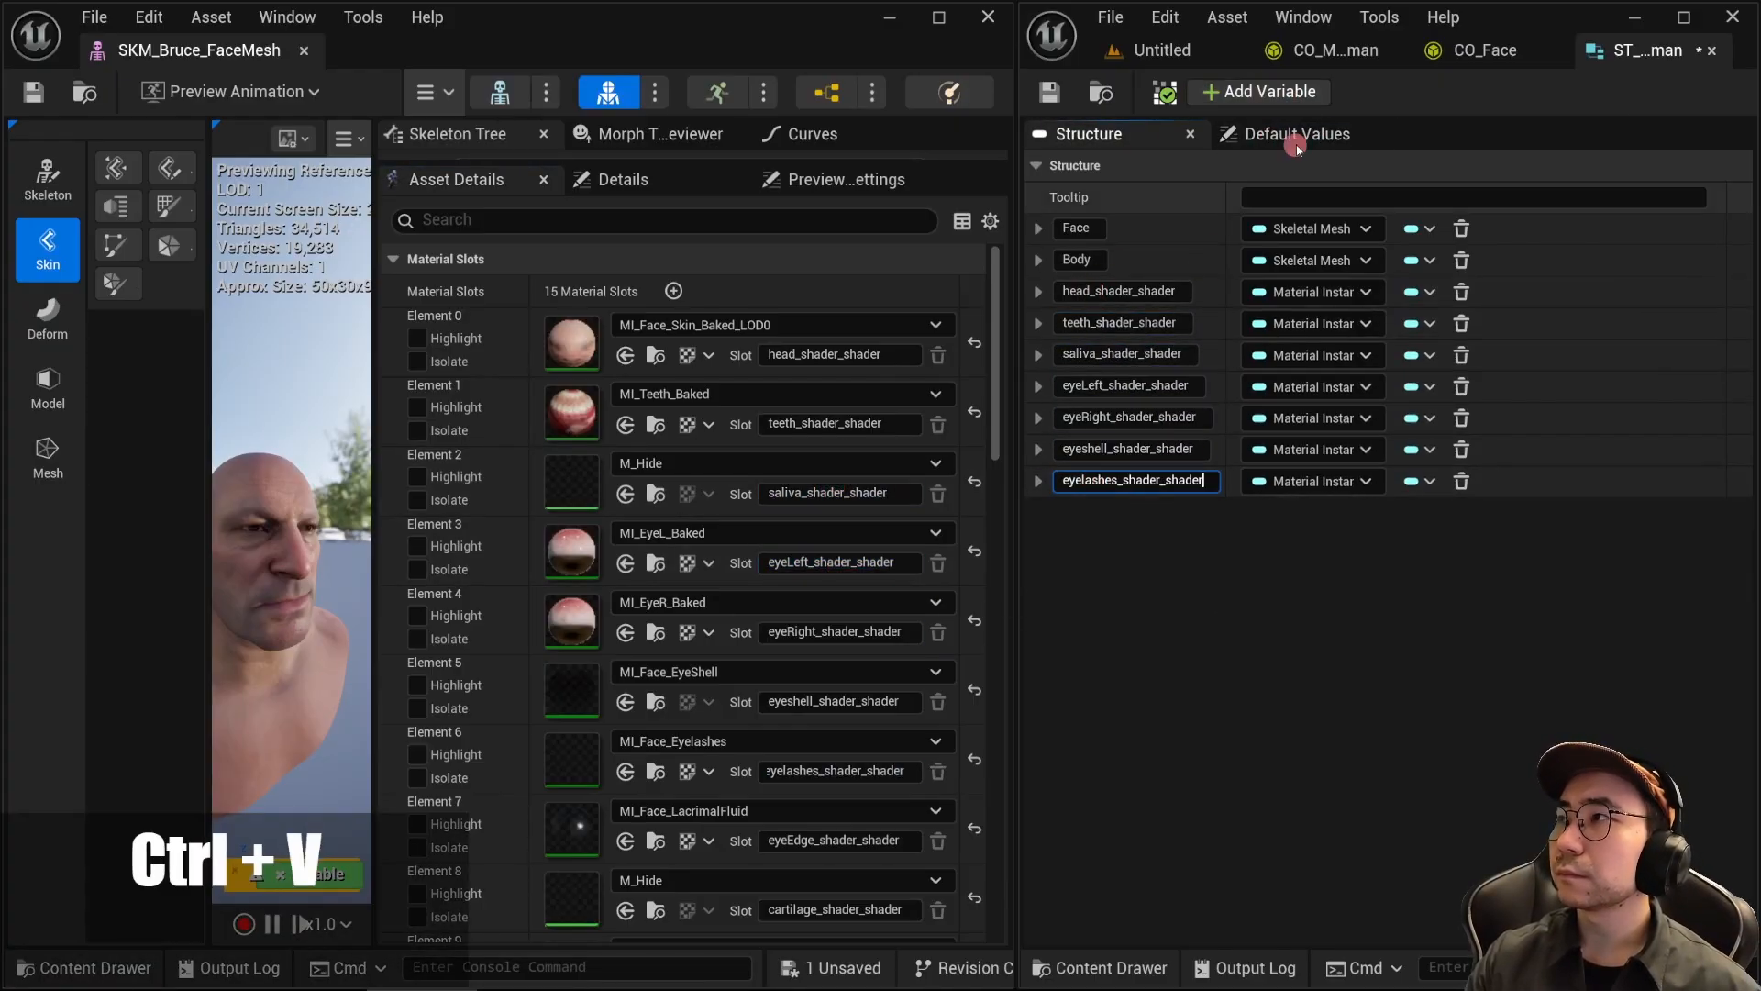
# Step: Add Material Instance variables for the remaining face mesh slots, from eyeEdge_shader_shader and cartilage_shader_shader through head_LOD57_shader_shader, using their slot names
pyautogui.click(1281, 96)
pyautogui.click(839, 695)
pyautogui.hotkey('ctrl', 'c')
pyautogui.click(1137, 701)
pyautogui.hotkey('ctrl', 'v')
pyautogui.click(1281, 96)
pyautogui.click(838, 765)
pyautogui.hotkey('ctrl', 'c')
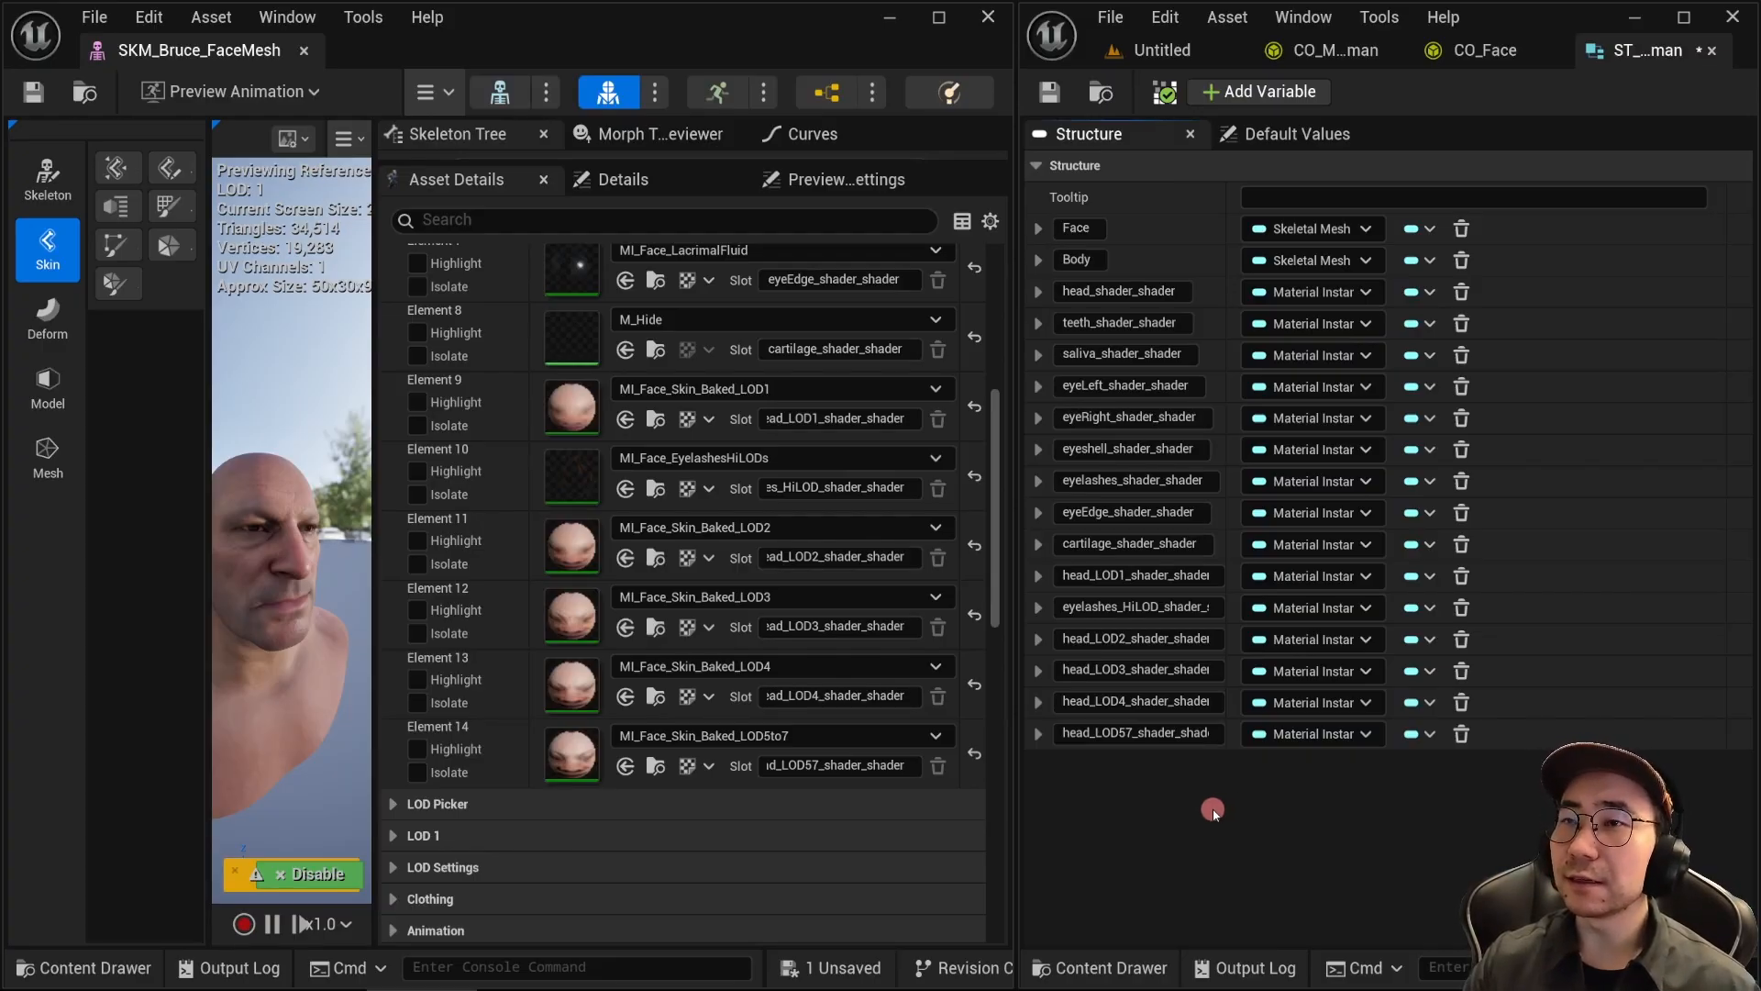
# Step: Set the structure's default head, teeth, left eye and right eye materials to MI_Face_Skin_Baked_LOD0, MI_Teeth_Baked, MI_EyeL_Baked and MI_EyeR_Baked
pyautogui.click(1297, 134)
pyautogui.scroll(10, 707, 500)
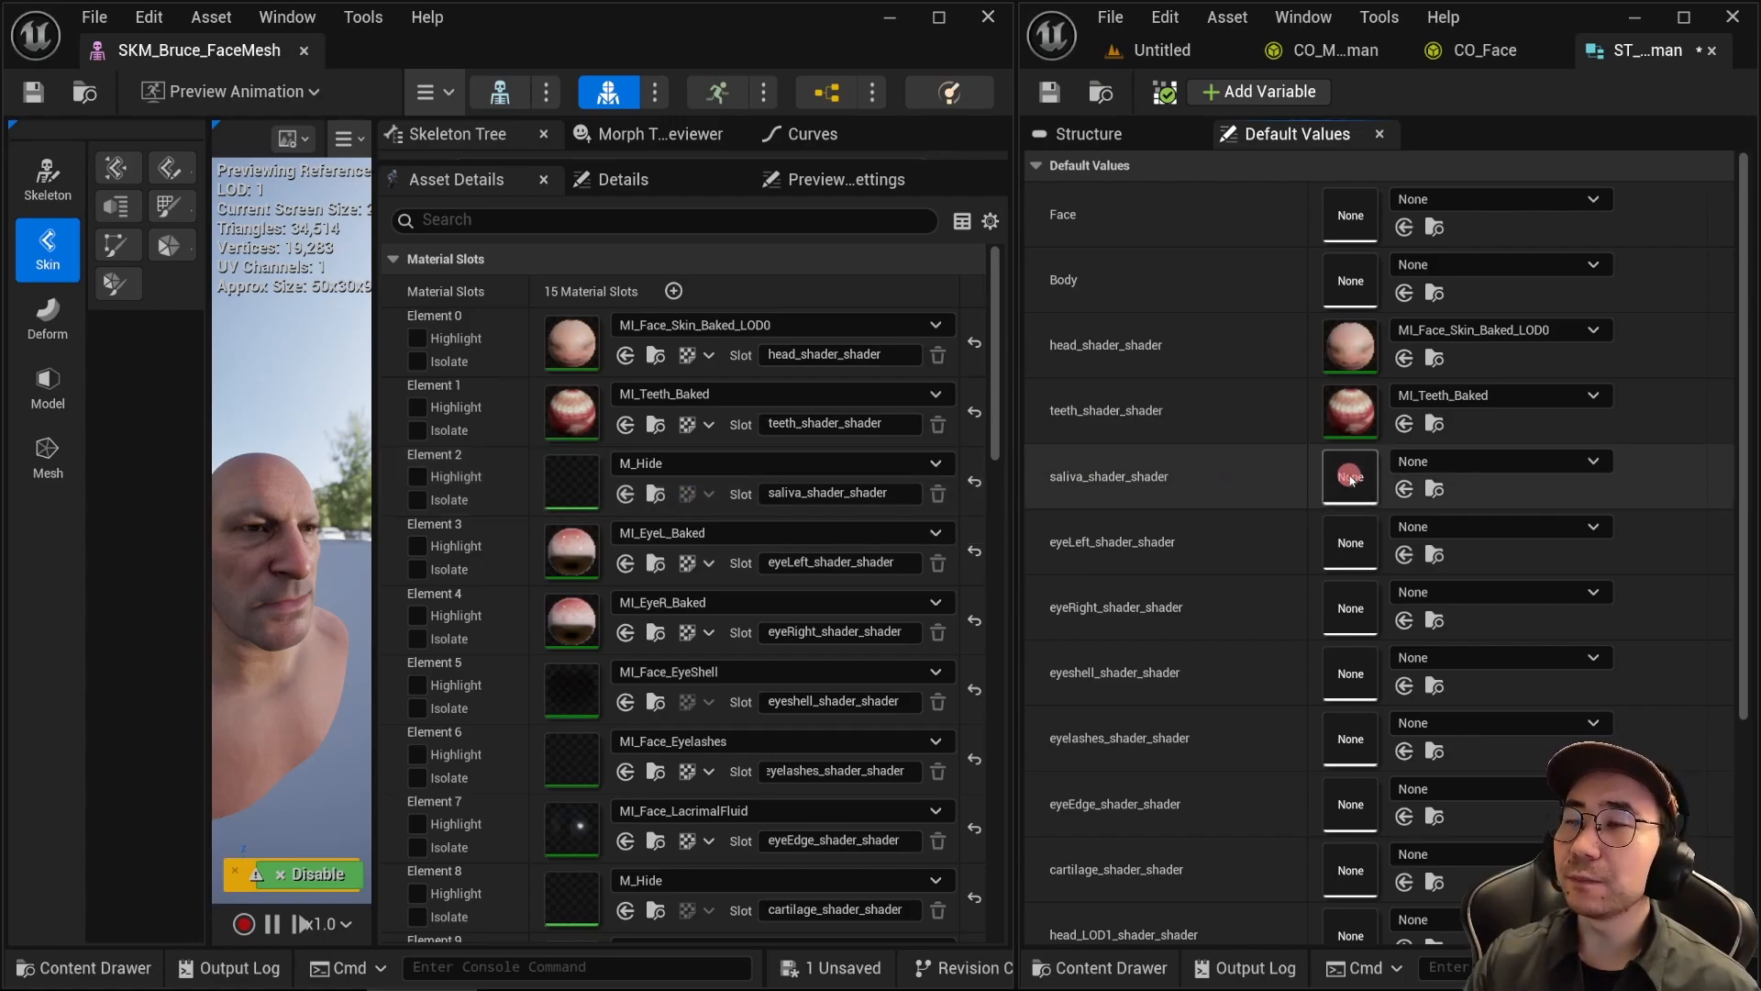
pyautogui.click(655, 563)
pyautogui.click(1403, 554)
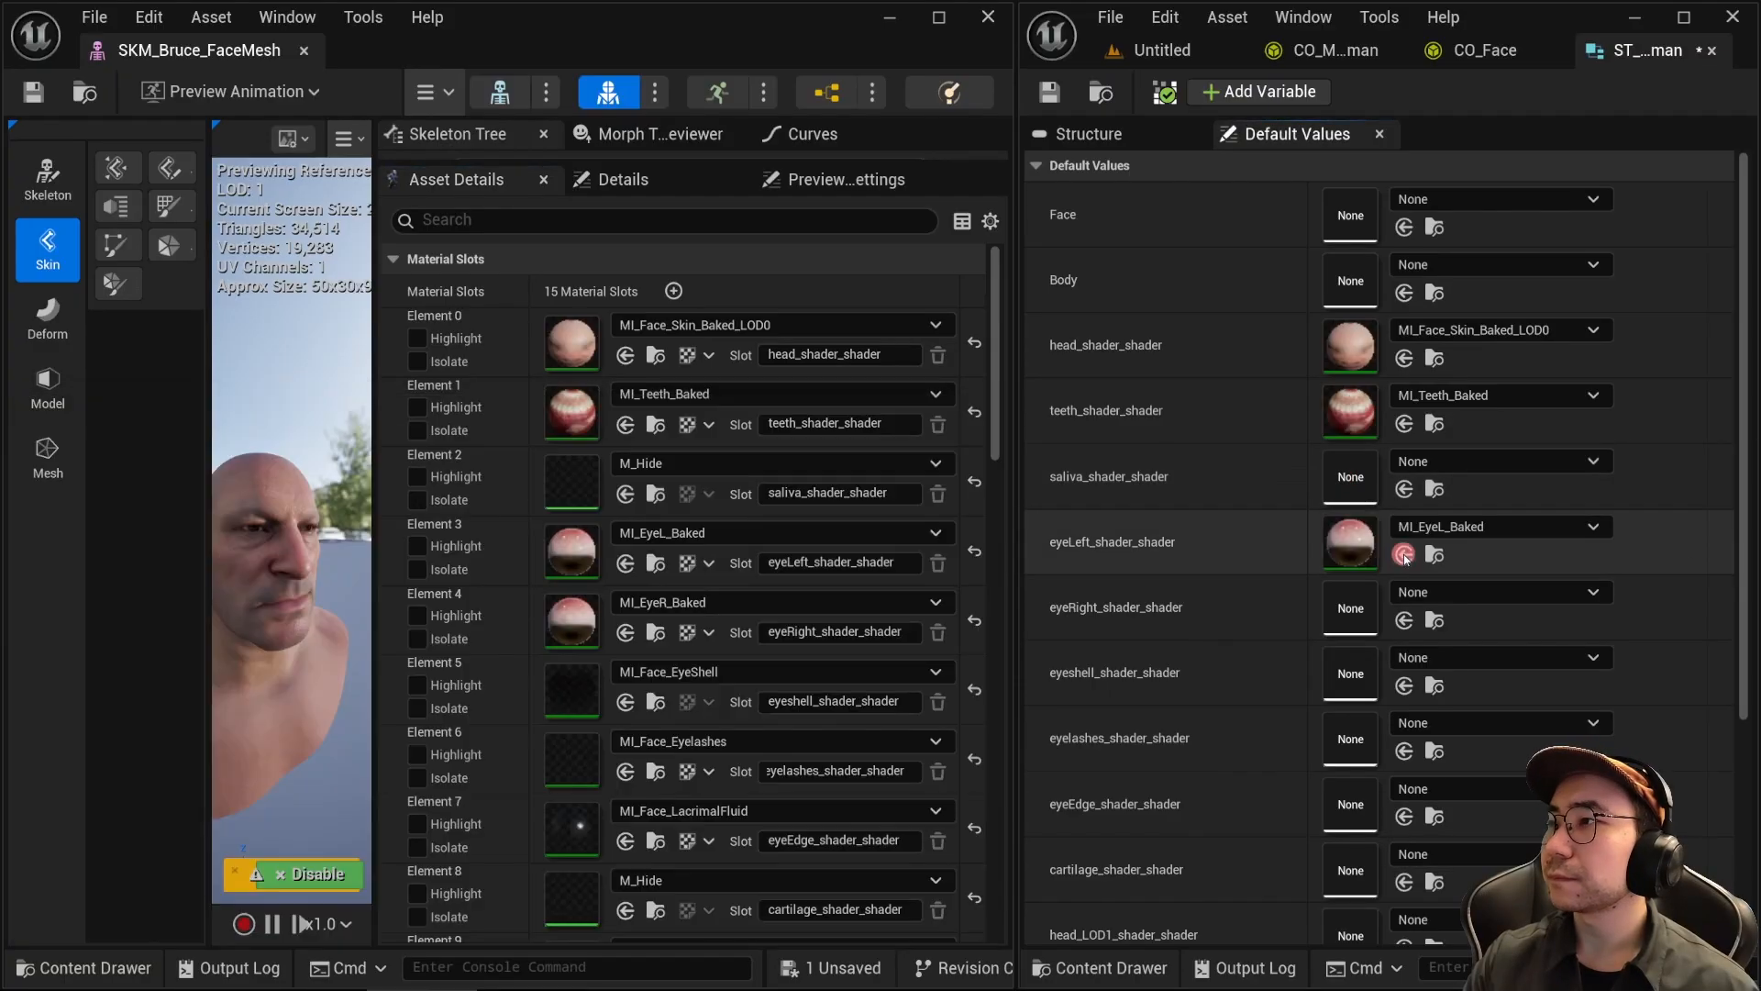
pyautogui.click(655, 631)
pyautogui.click(1402, 620)
# Step: Set the default eyeshell, eyelashes and eyeEdge materials to MI_Face_EyeShell, MI_Face_Eyelashes and MI_Face_LacrimalFluid from the face mesh slots
pyautogui.click(655, 702)
pyautogui.click(1402, 685)
pyautogui.click(655, 770)
pyautogui.click(1403, 750)
pyautogui.click(655, 841)
pyautogui.click(1402, 817)
# Step: Set the default head_LOD1 material to MI_Face_Skin_Baked_LOD1 and the eyelashes_HiLOD material to MI_Face_EyelashesHiLODs
pyautogui.scroll(-12, 775, 805)
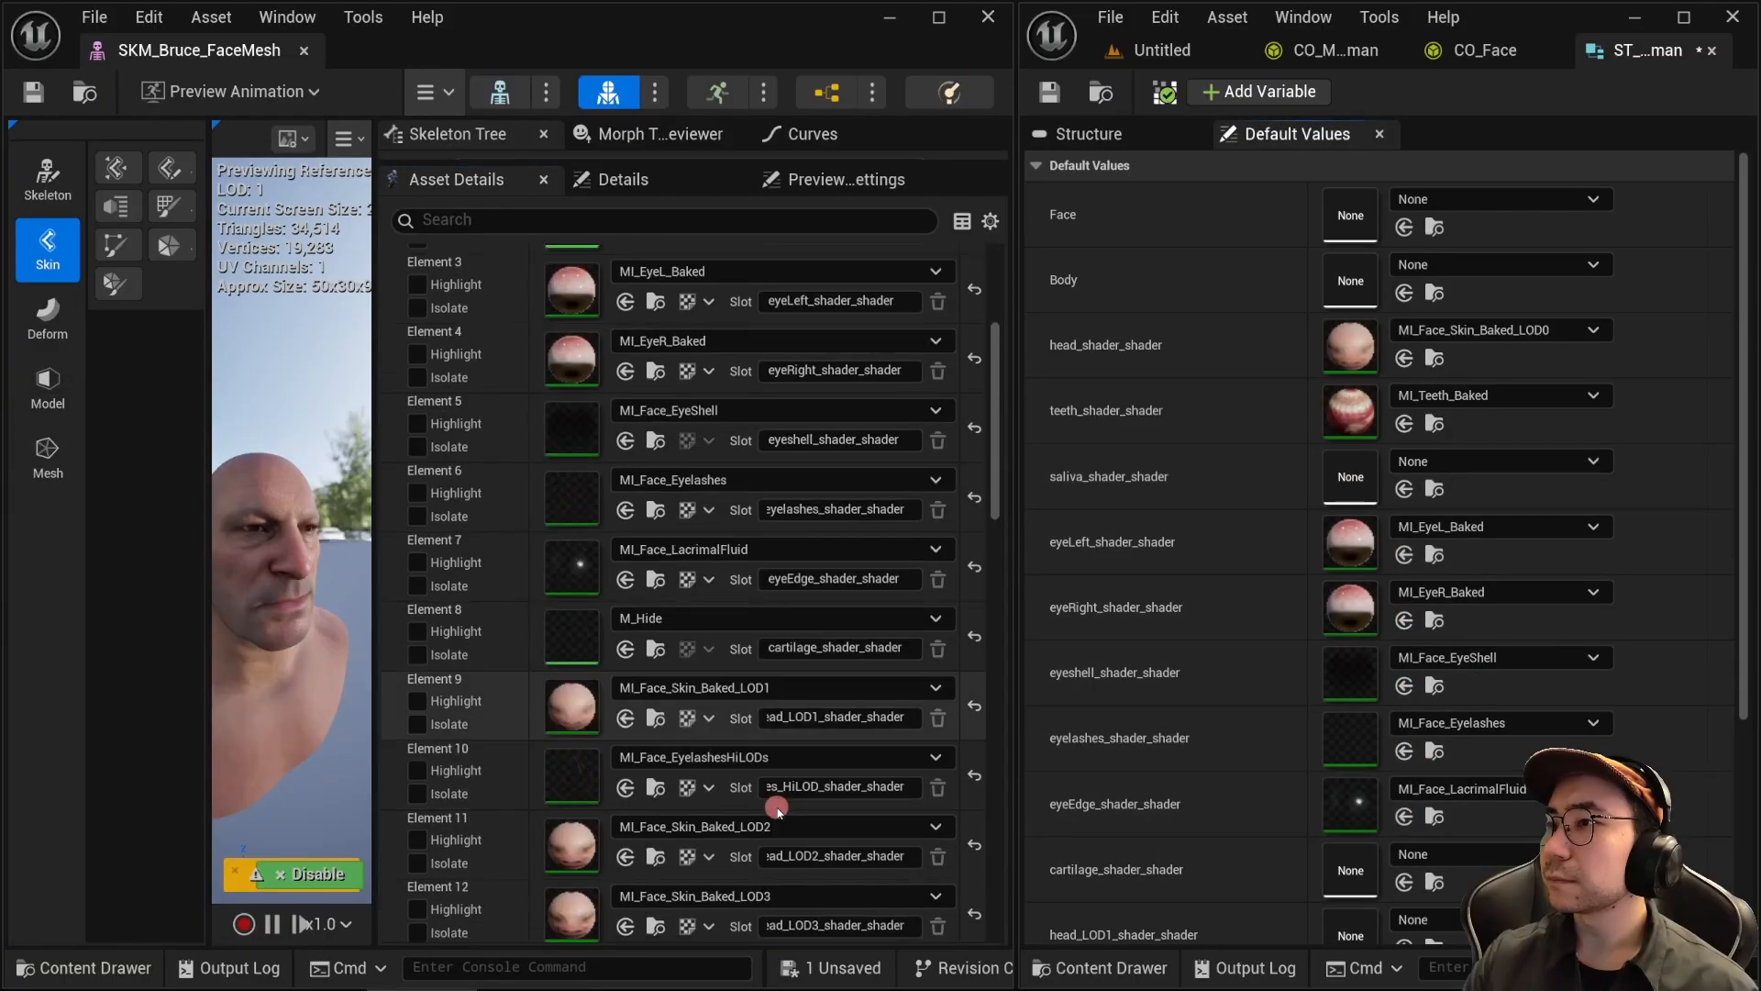
pyautogui.scroll(-10, 1385, 663)
pyautogui.scroll(-1, 659, 467)
pyautogui.click(655, 492)
pyautogui.click(1403, 597)
pyautogui.click(654, 563)
pyautogui.click(1403, 661)
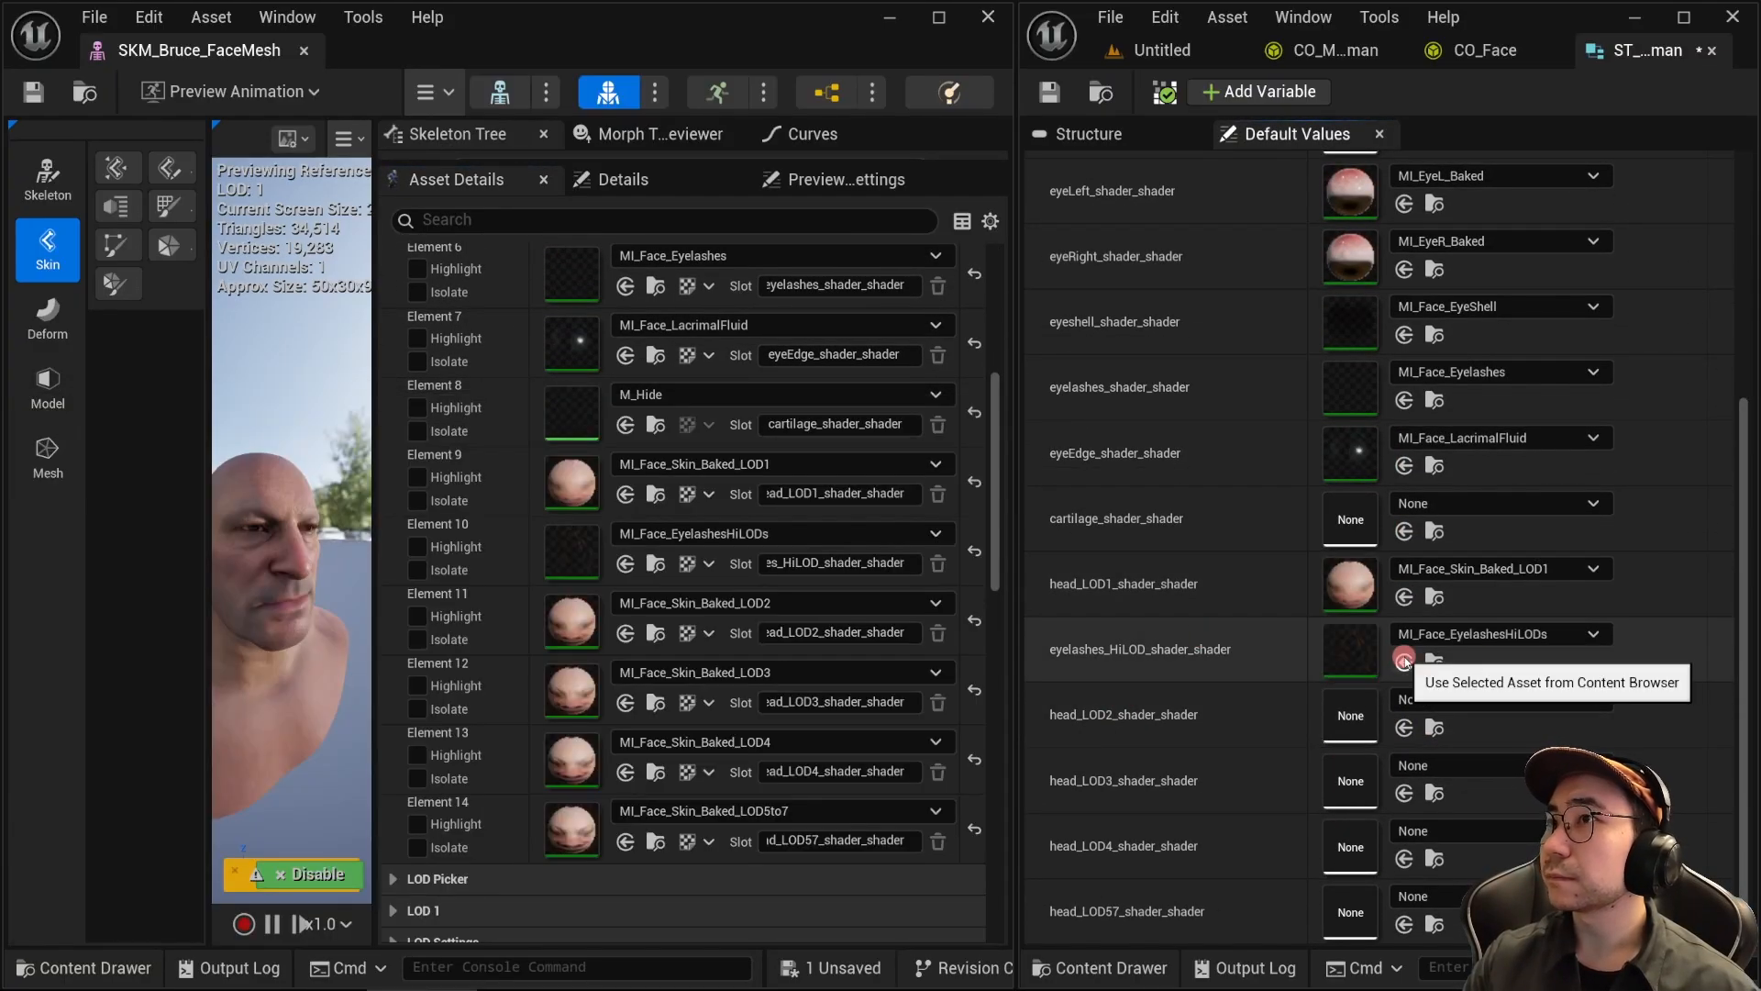
# Step: Set the default head_LOD2, LOD3, LOD4 and LOD57 materials to the matching MI_Face_Skin_Baked LOD2, LOD3, LOD4 and LOD5to7 instances
pyautogui.click(654, 633)
pyautogui.click(1403, 728)
pyautogui.click(655, 702)
pyautogui.click(1403, 792)
pyautogui.click(655, 771)
pyautogui.click(1404, 859)
# Step: Set the default Face to SKM_Bruce_FaceMesh and Body to SKM_Bruce_BodyMesh, save the structure, and close the face mesh editor
pyautogui.scroll(8, 1587, 201)
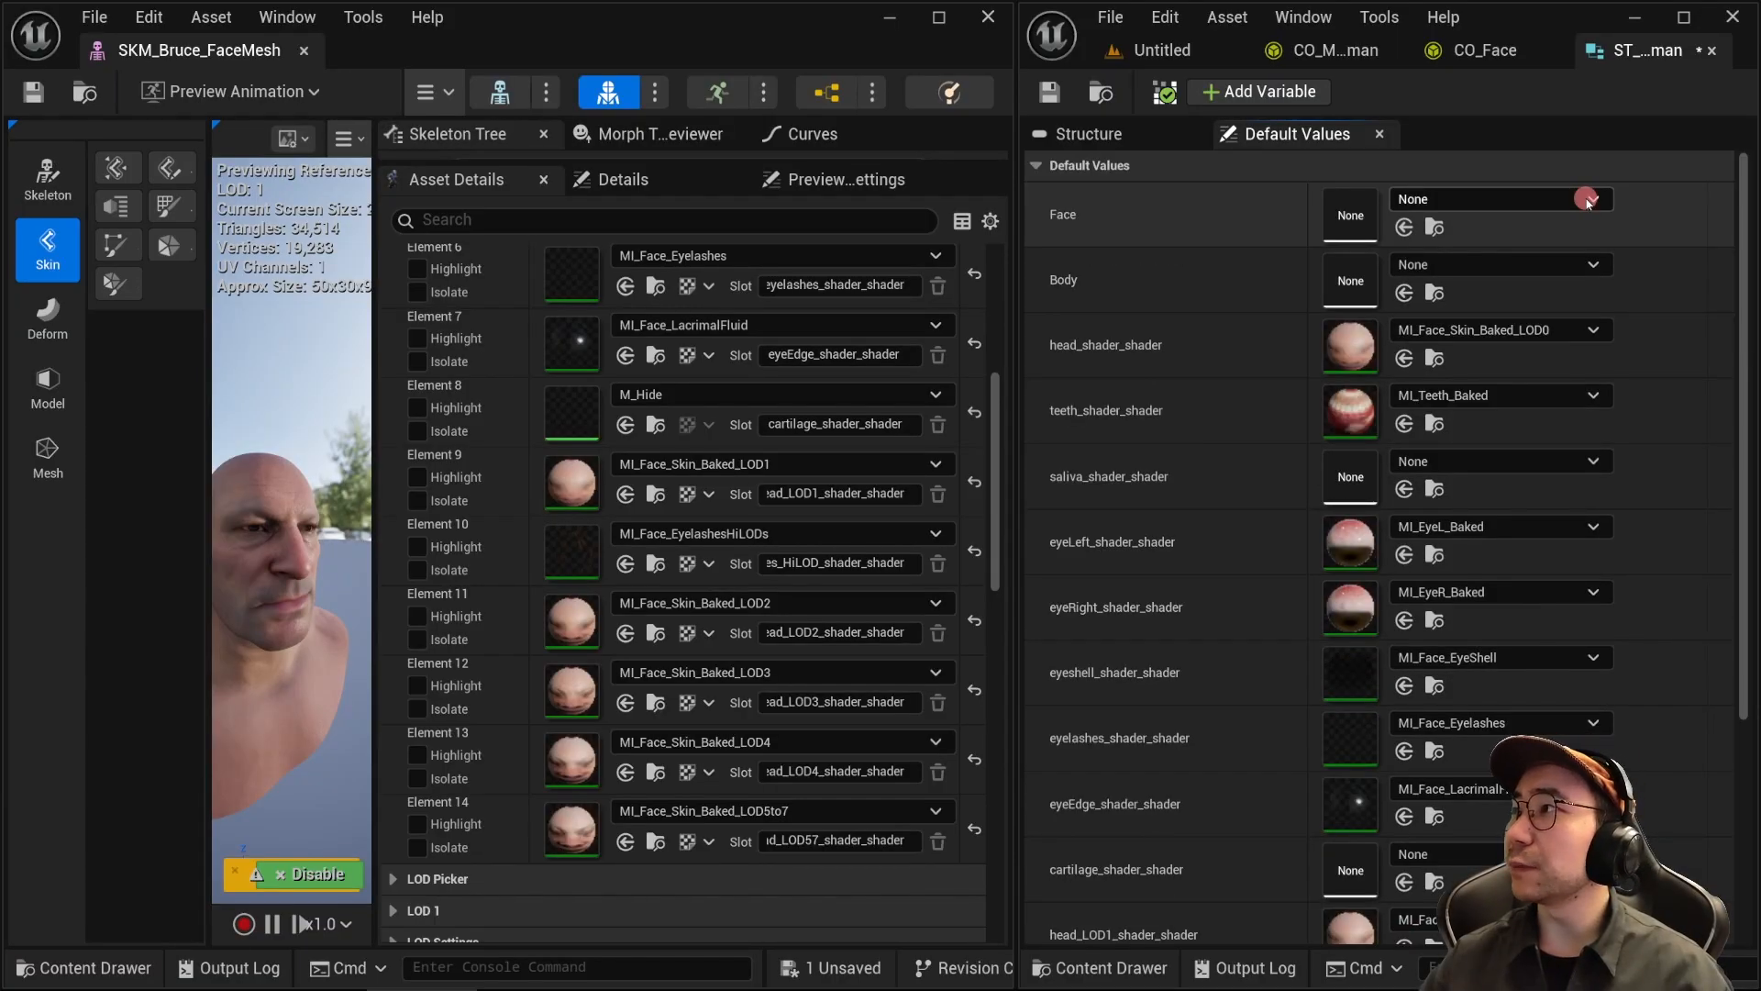
pyautogui.click(1588, 199)
pyautogui.click(1555, 485)
pyautogui.click(1592, 265)
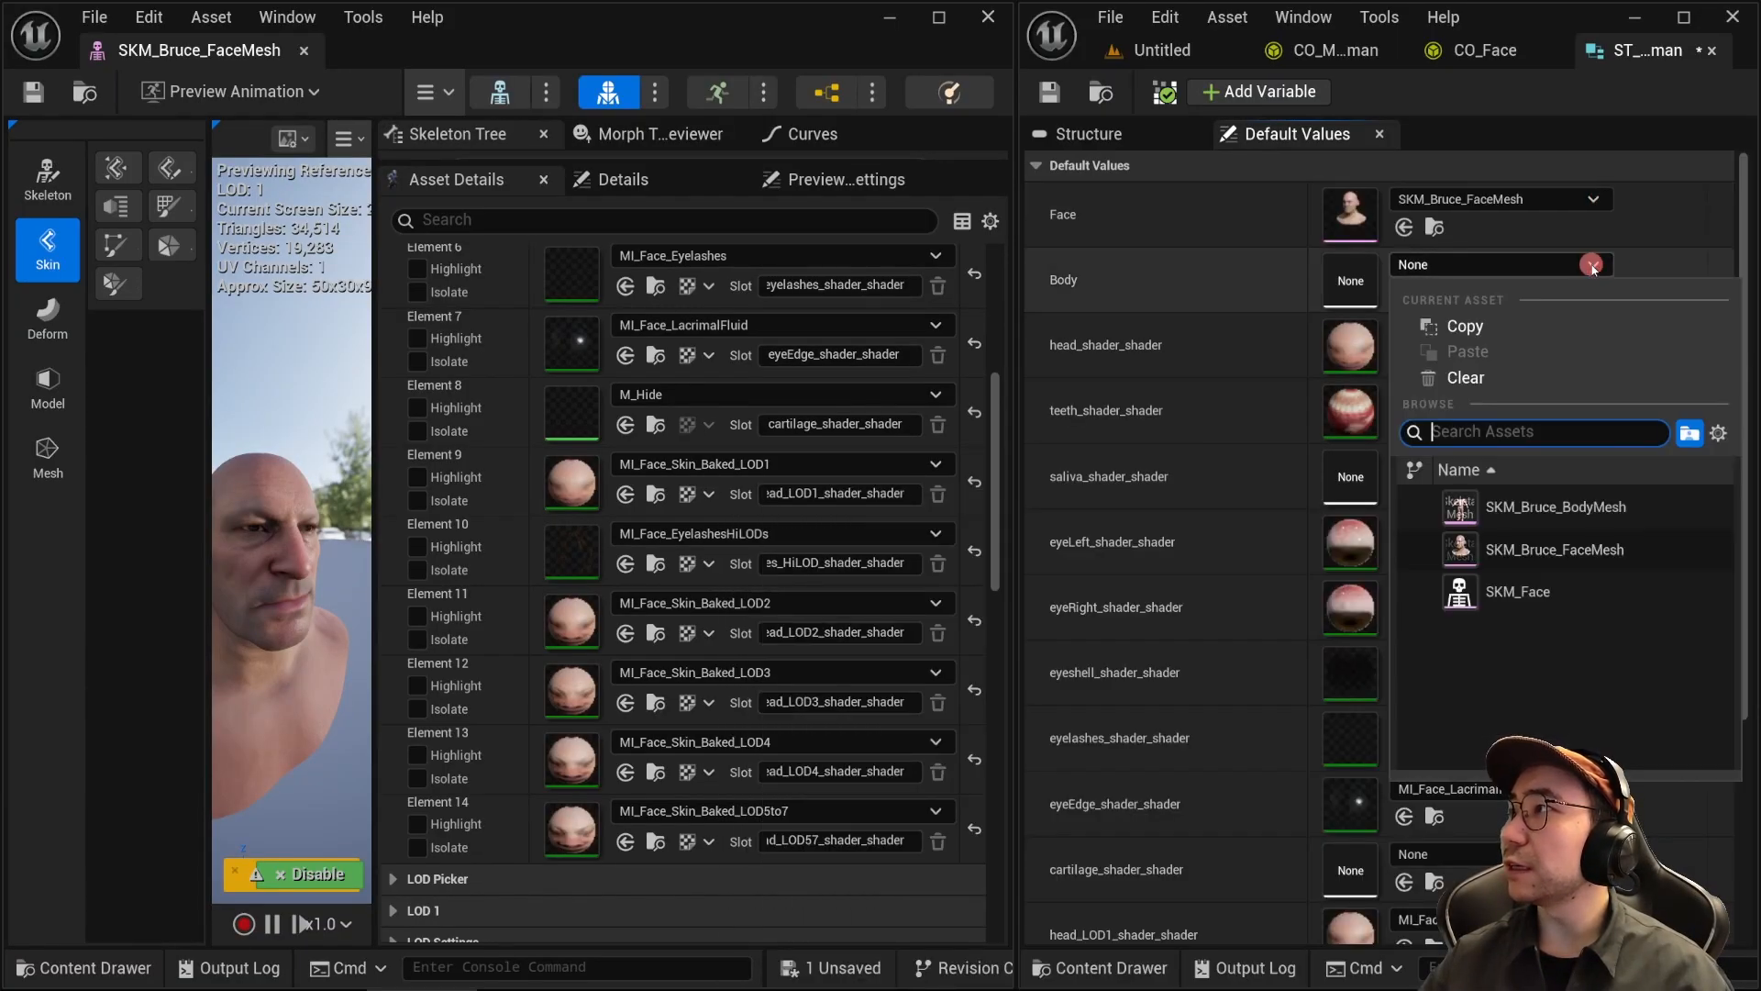
pyautogui.click(1640, 507)
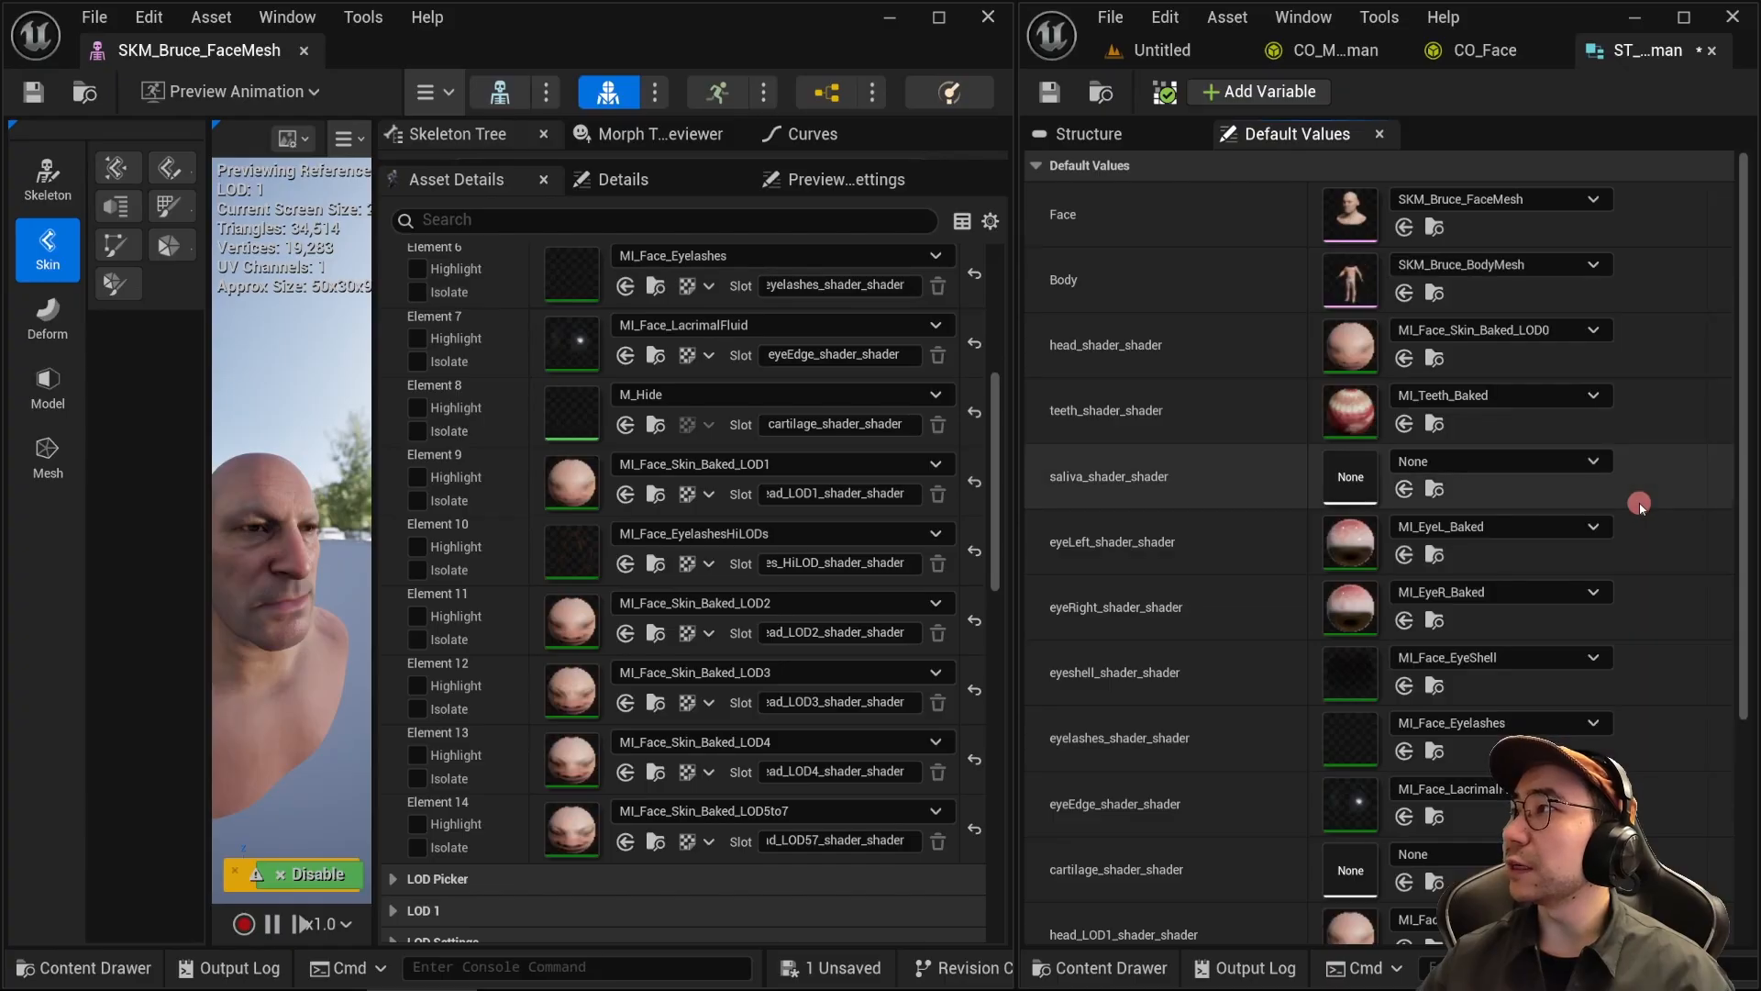
pyautogui.hotkey('ctrl', 's')
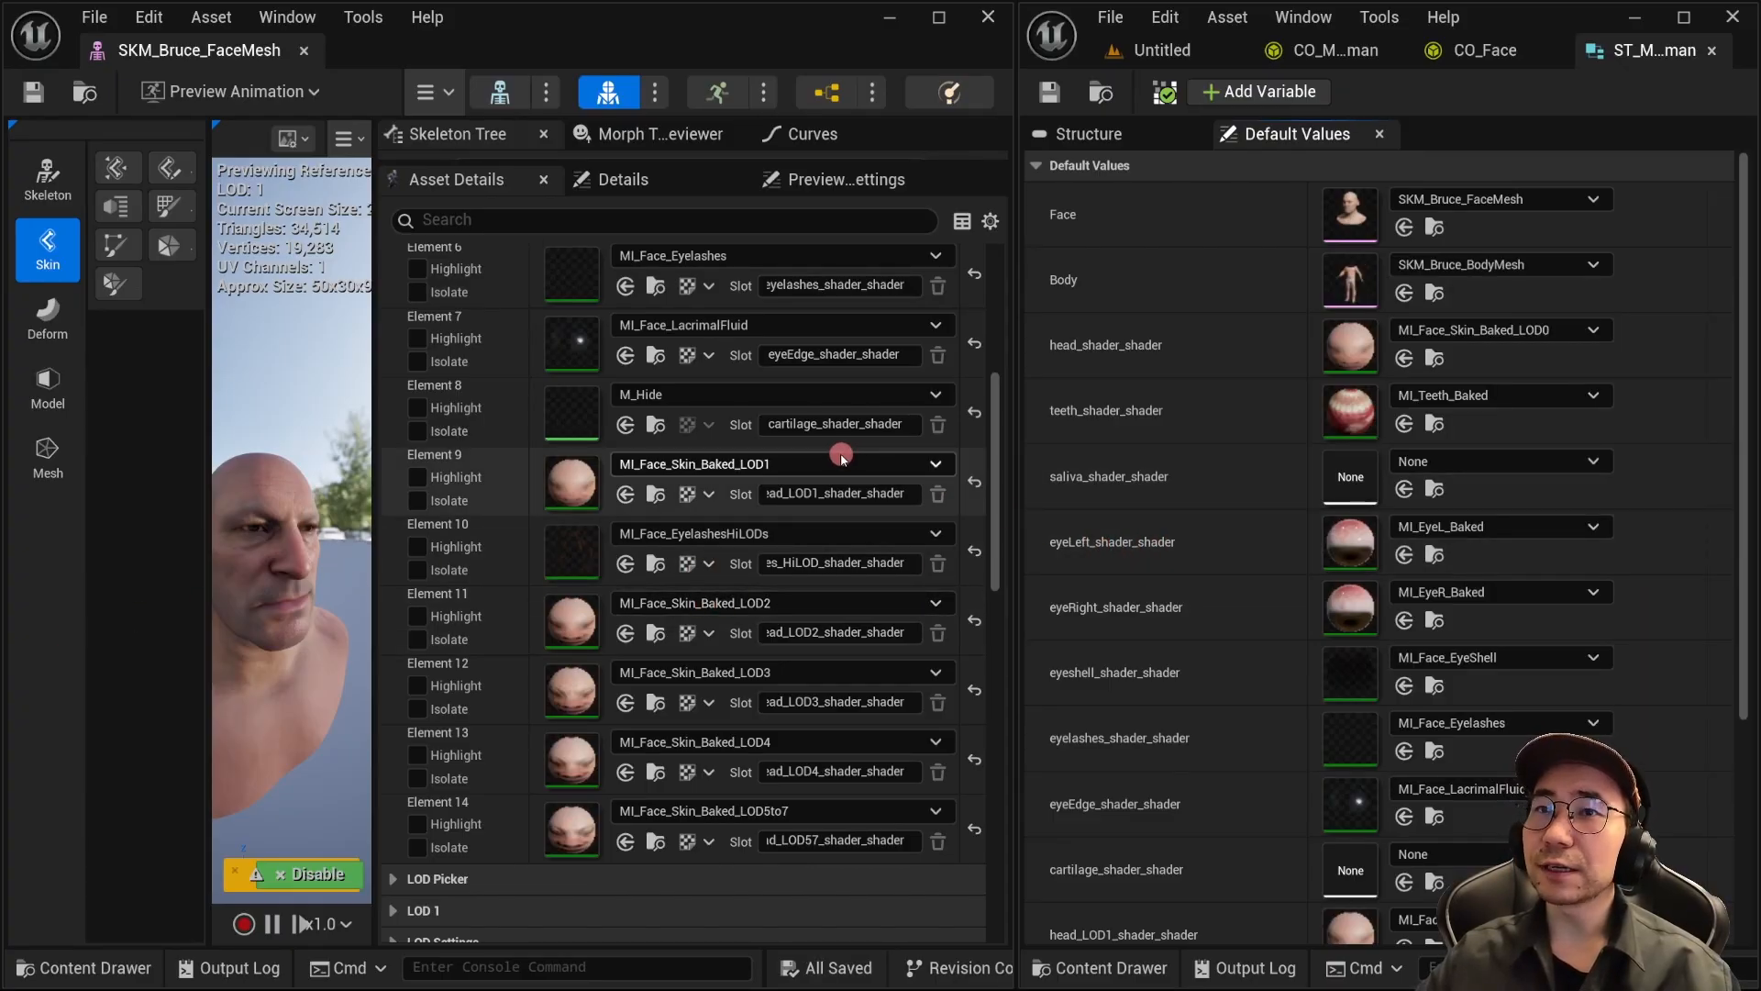
pyautogui.click(989, 7)
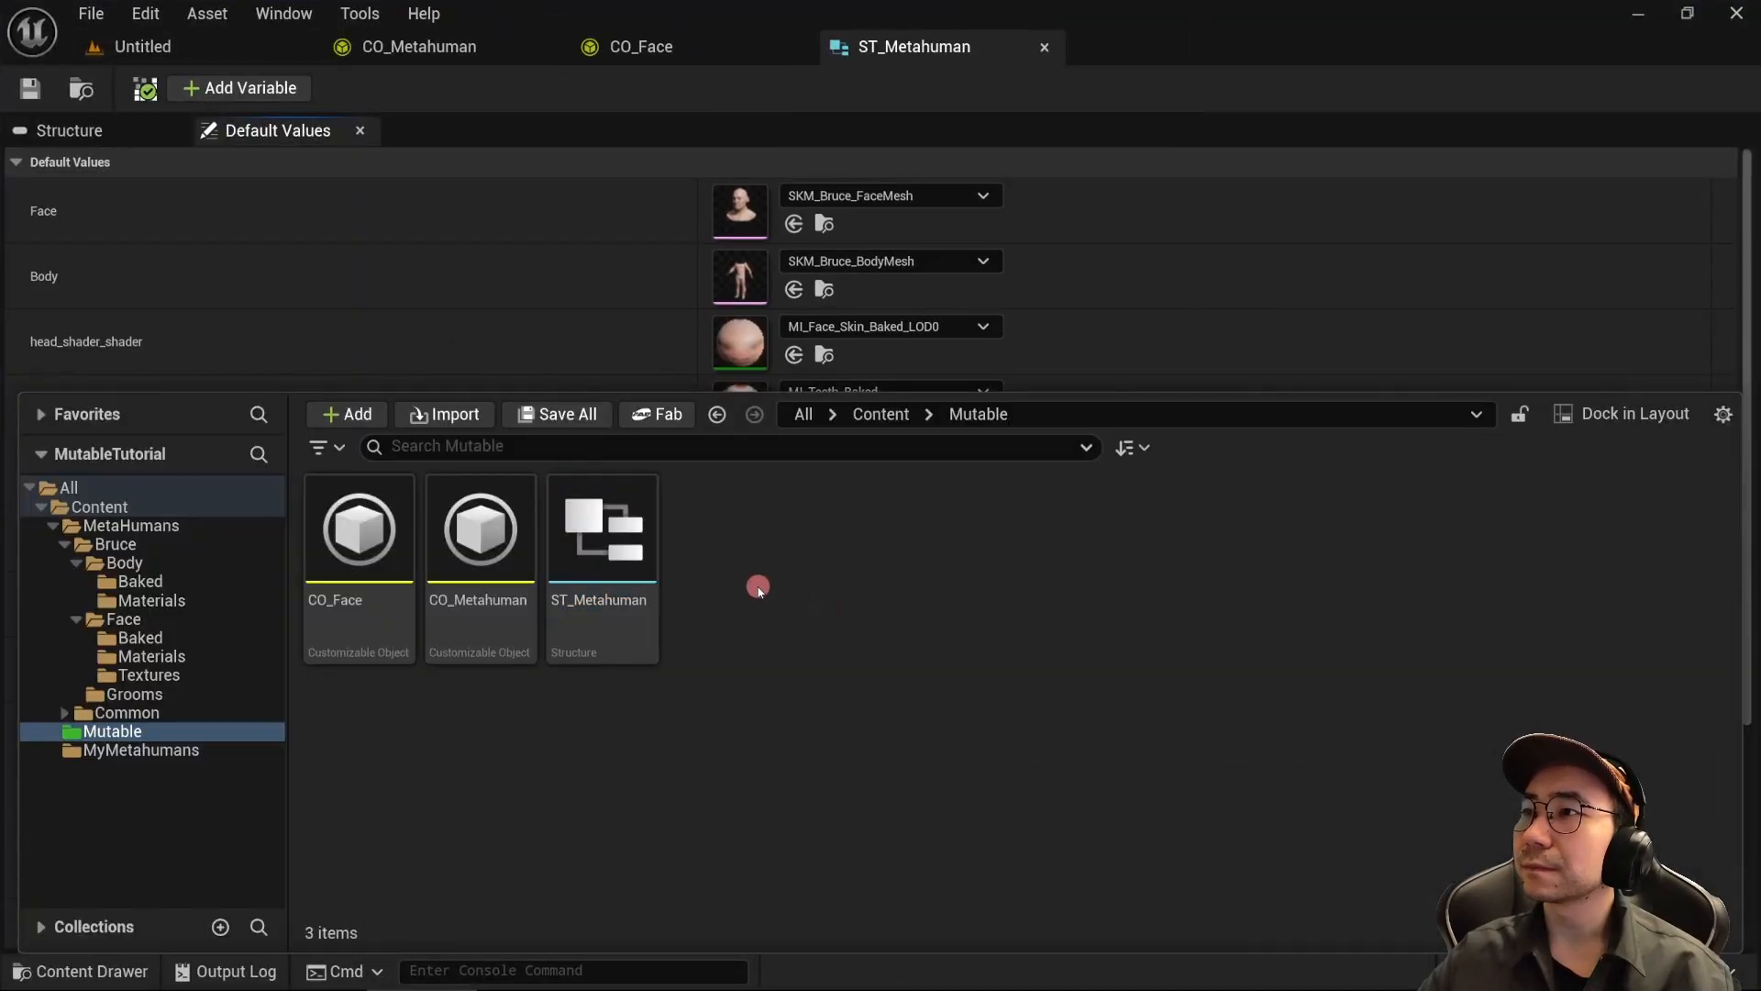
# Step: Create a Data Table named DT_Metahumans in the Mutable folder with ST_Metahuman as its row structure, and save it
pyautogui.rightClick(759, 586)
pyautogui.click(864, 220)
pyautogui.write('data')
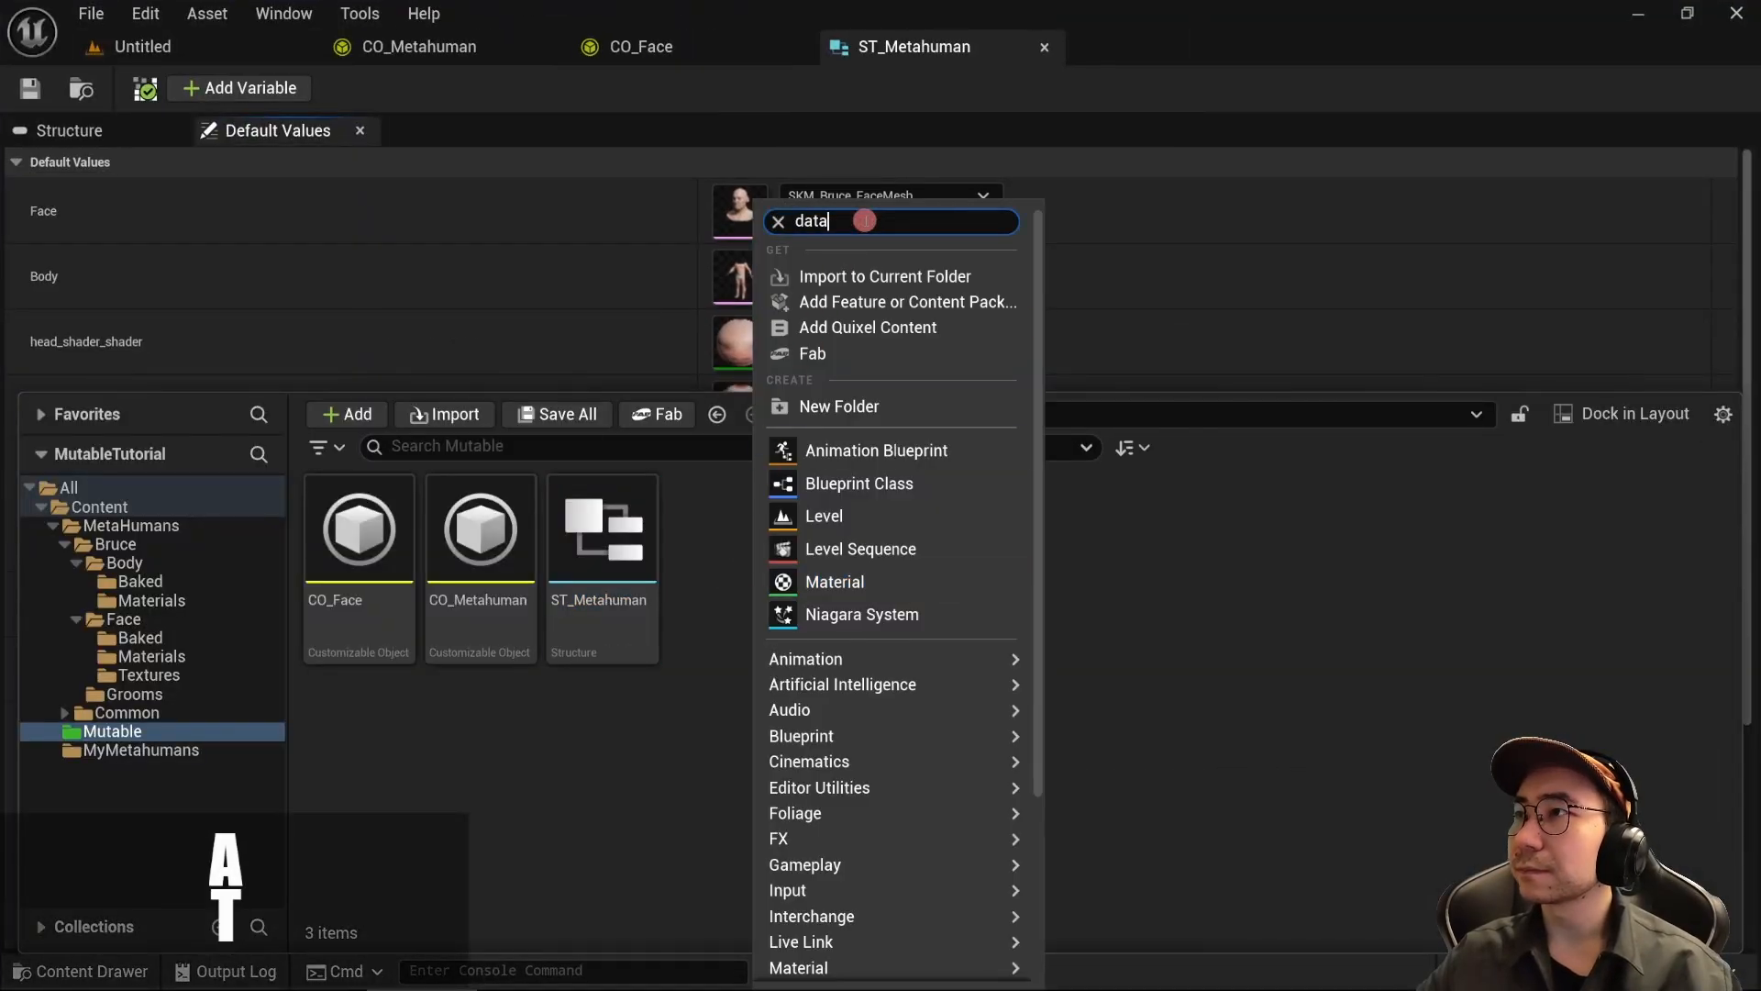
pyautogui.click(930, 610)
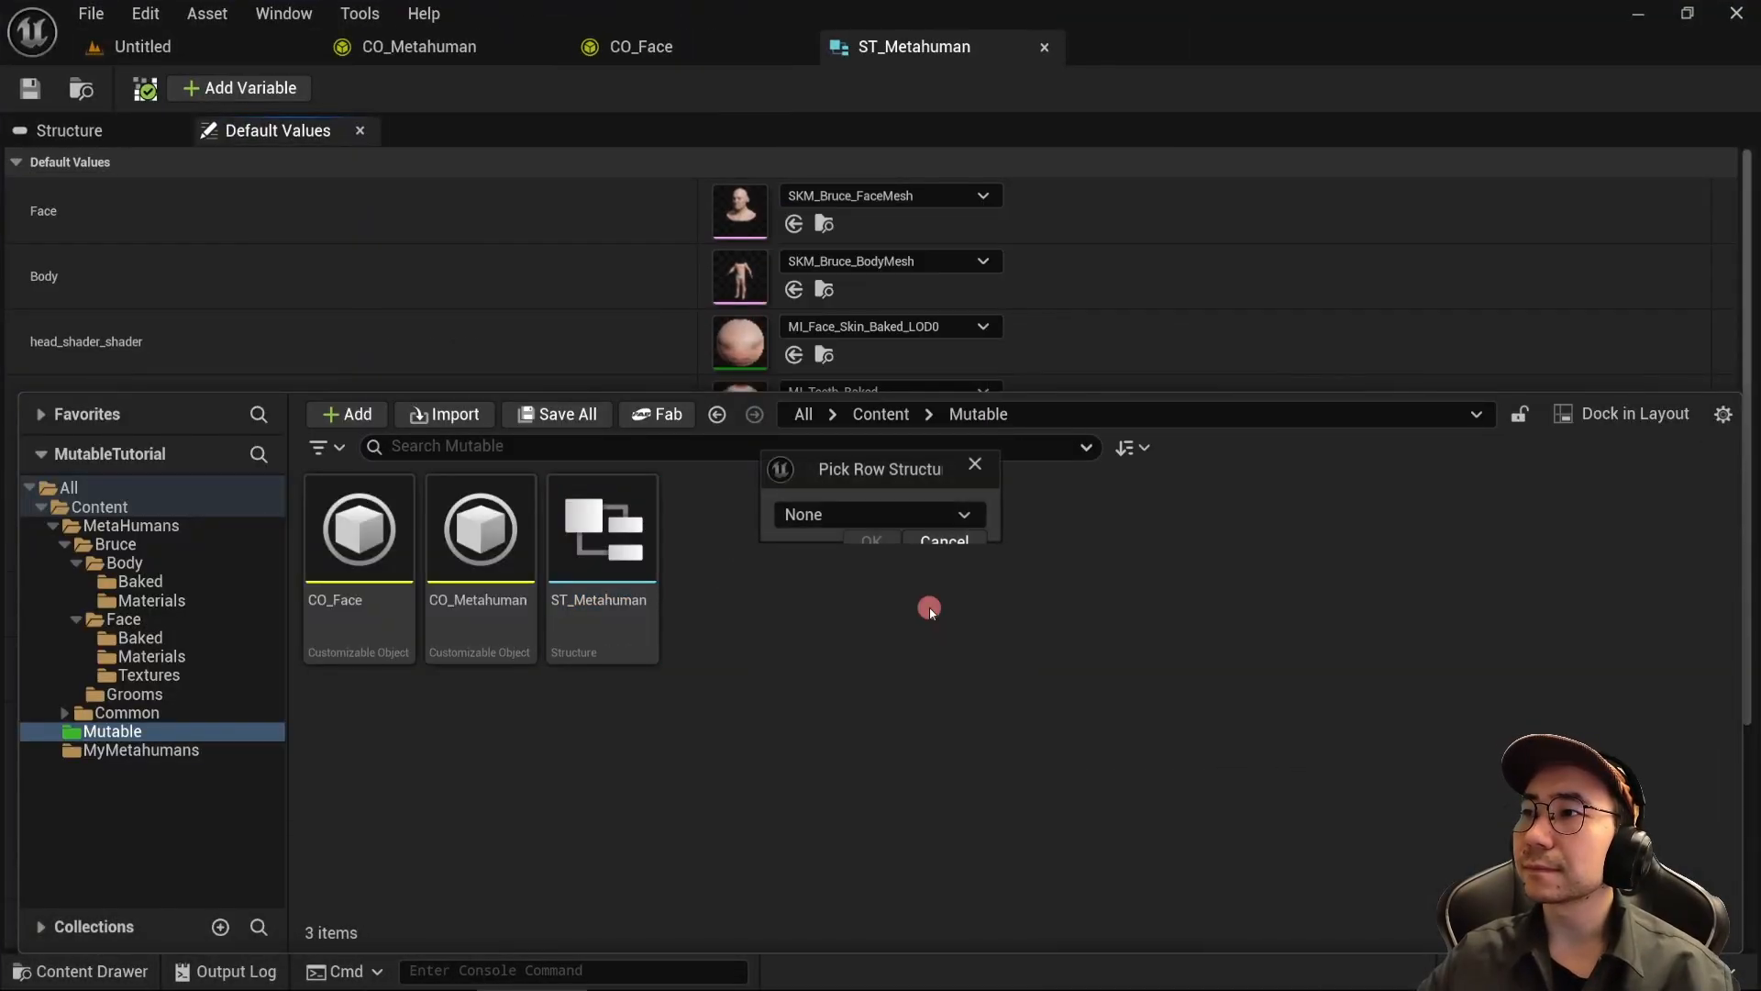
pyautogui.click(971, 514)
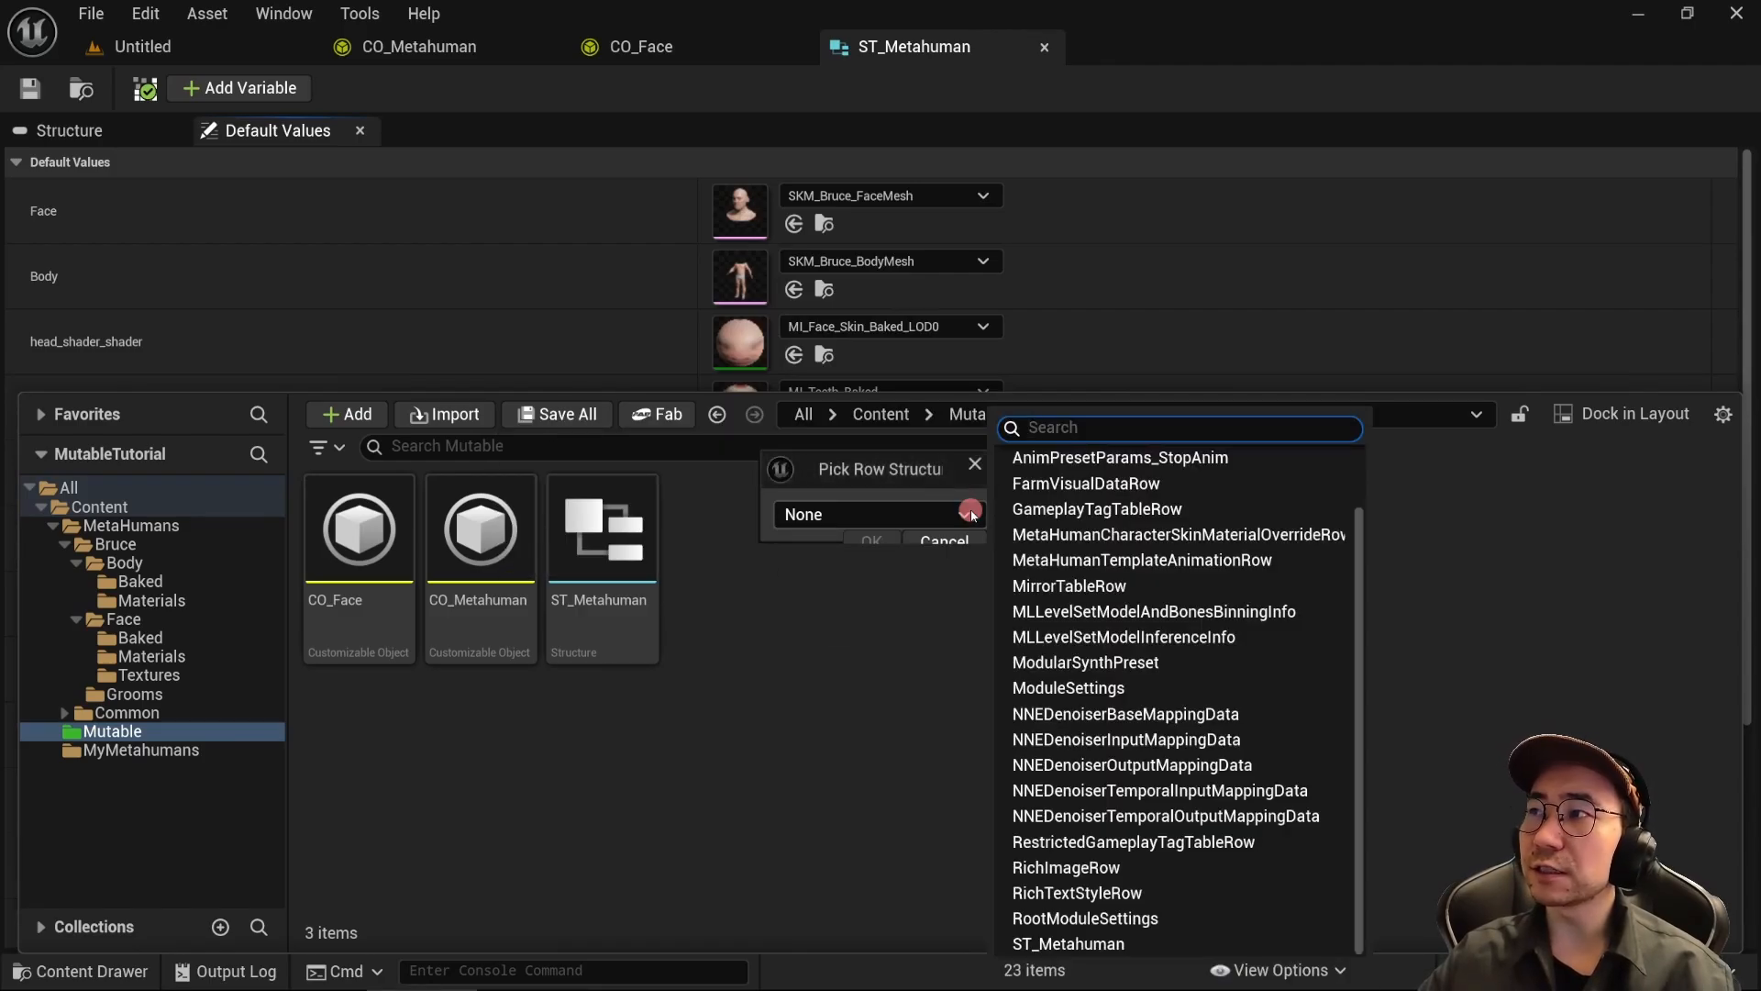
pyautogui.write('st')
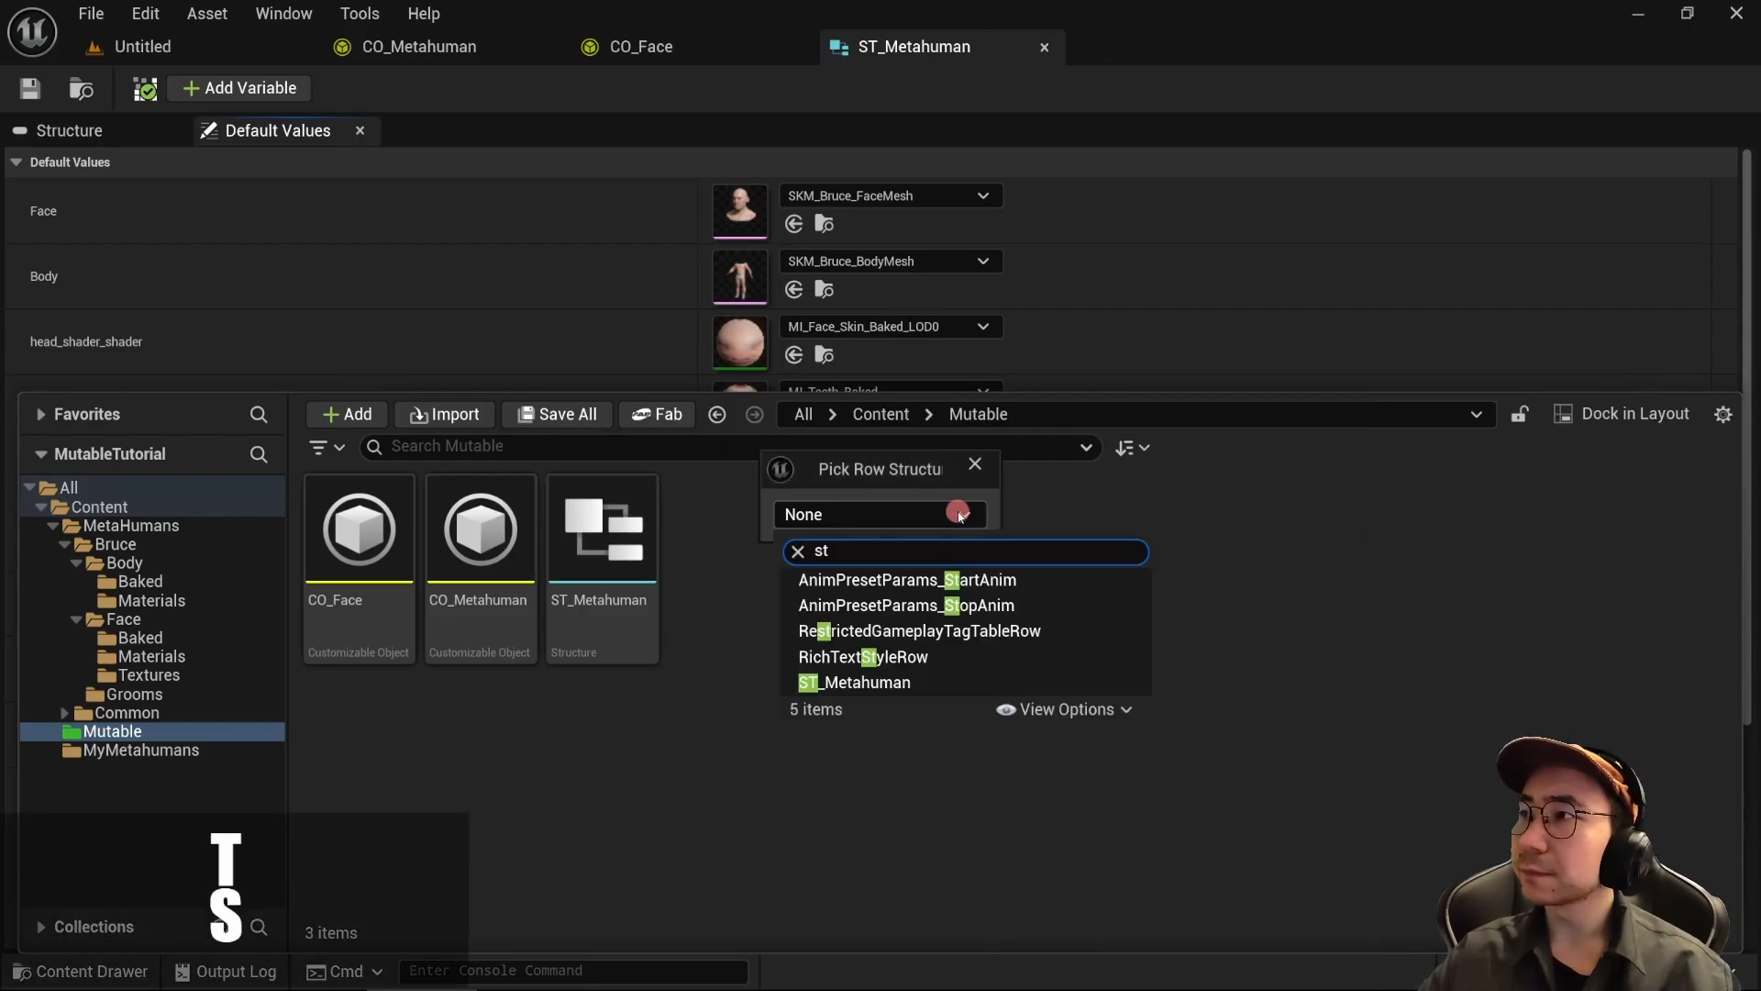
pyautogui.click(912, 682)
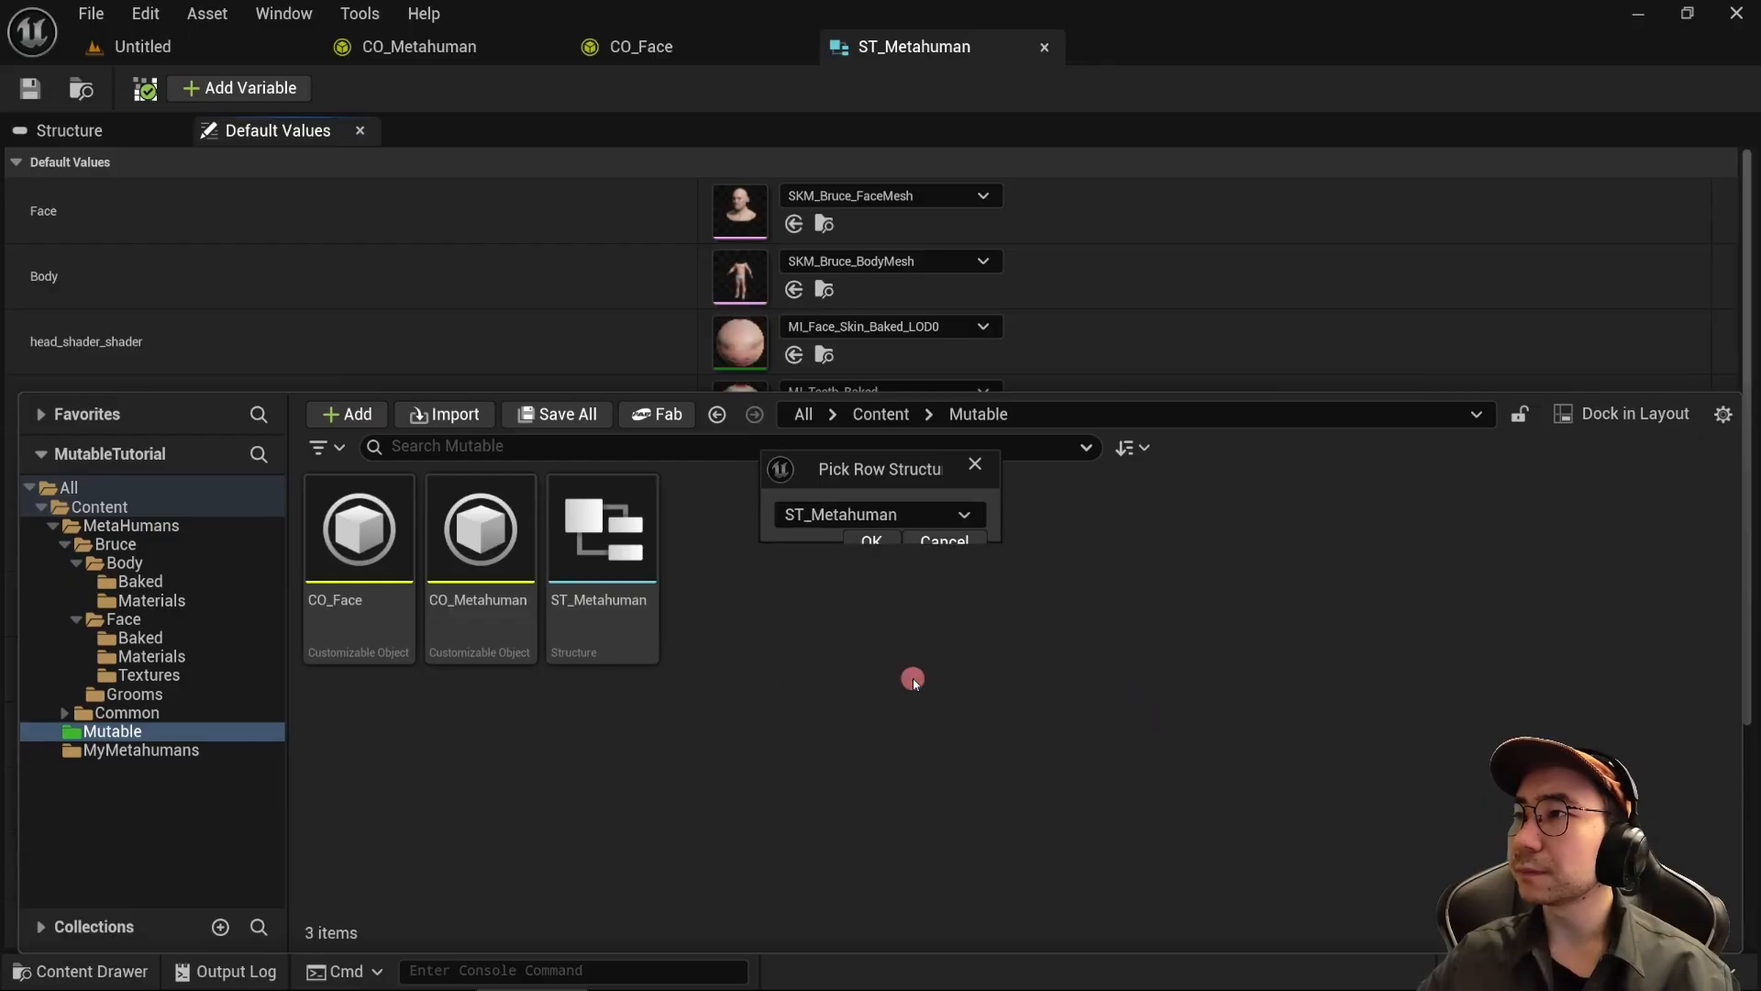
pyautogui.click(872, 541)
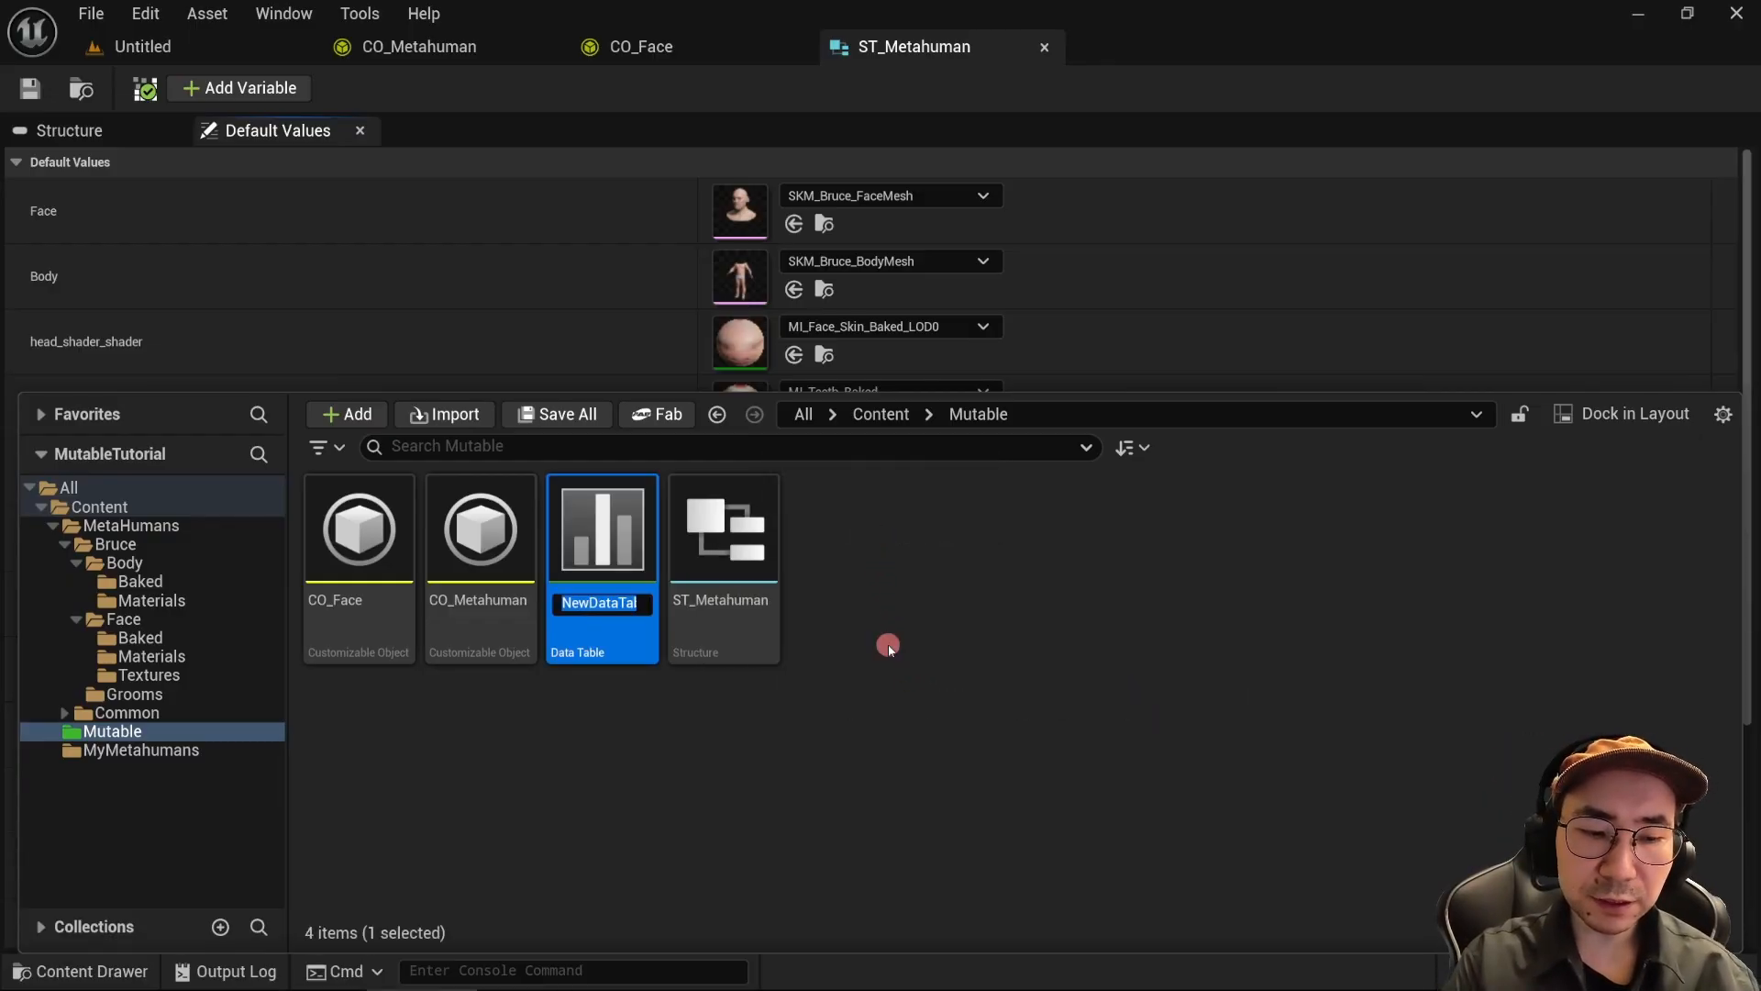
pyautogui.write('DT_Met')
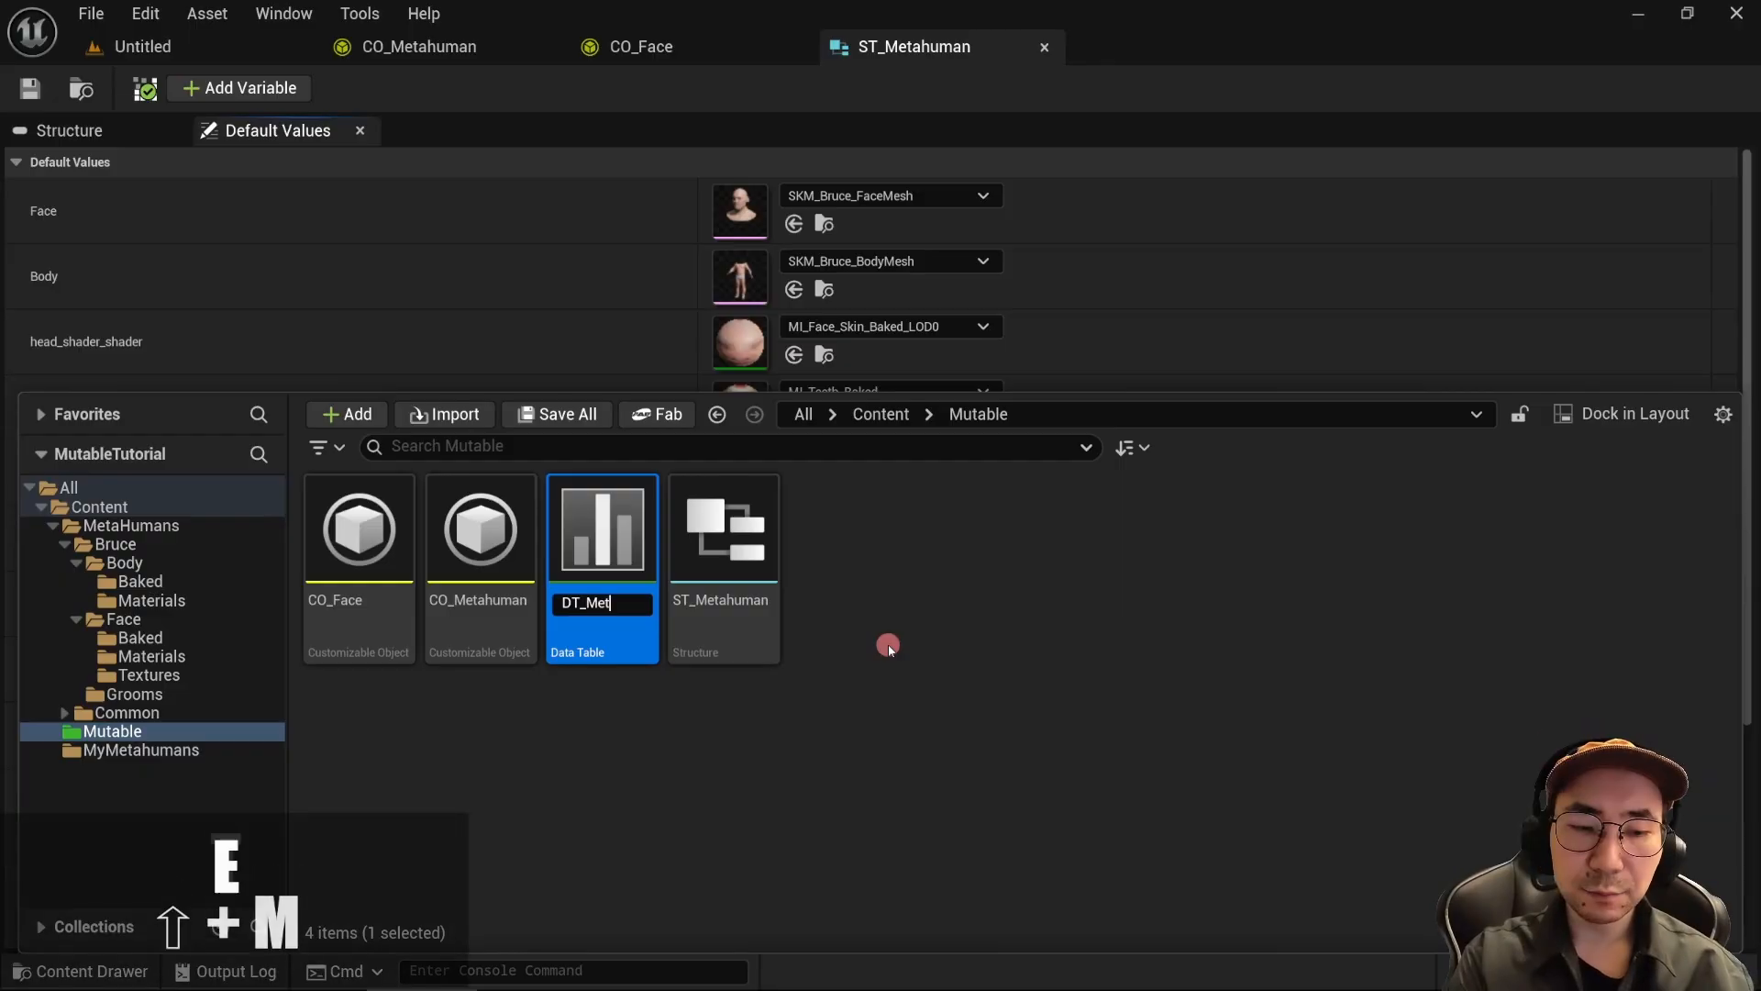
pyautogui.write('ahumans')
pyautogui.press('Return')
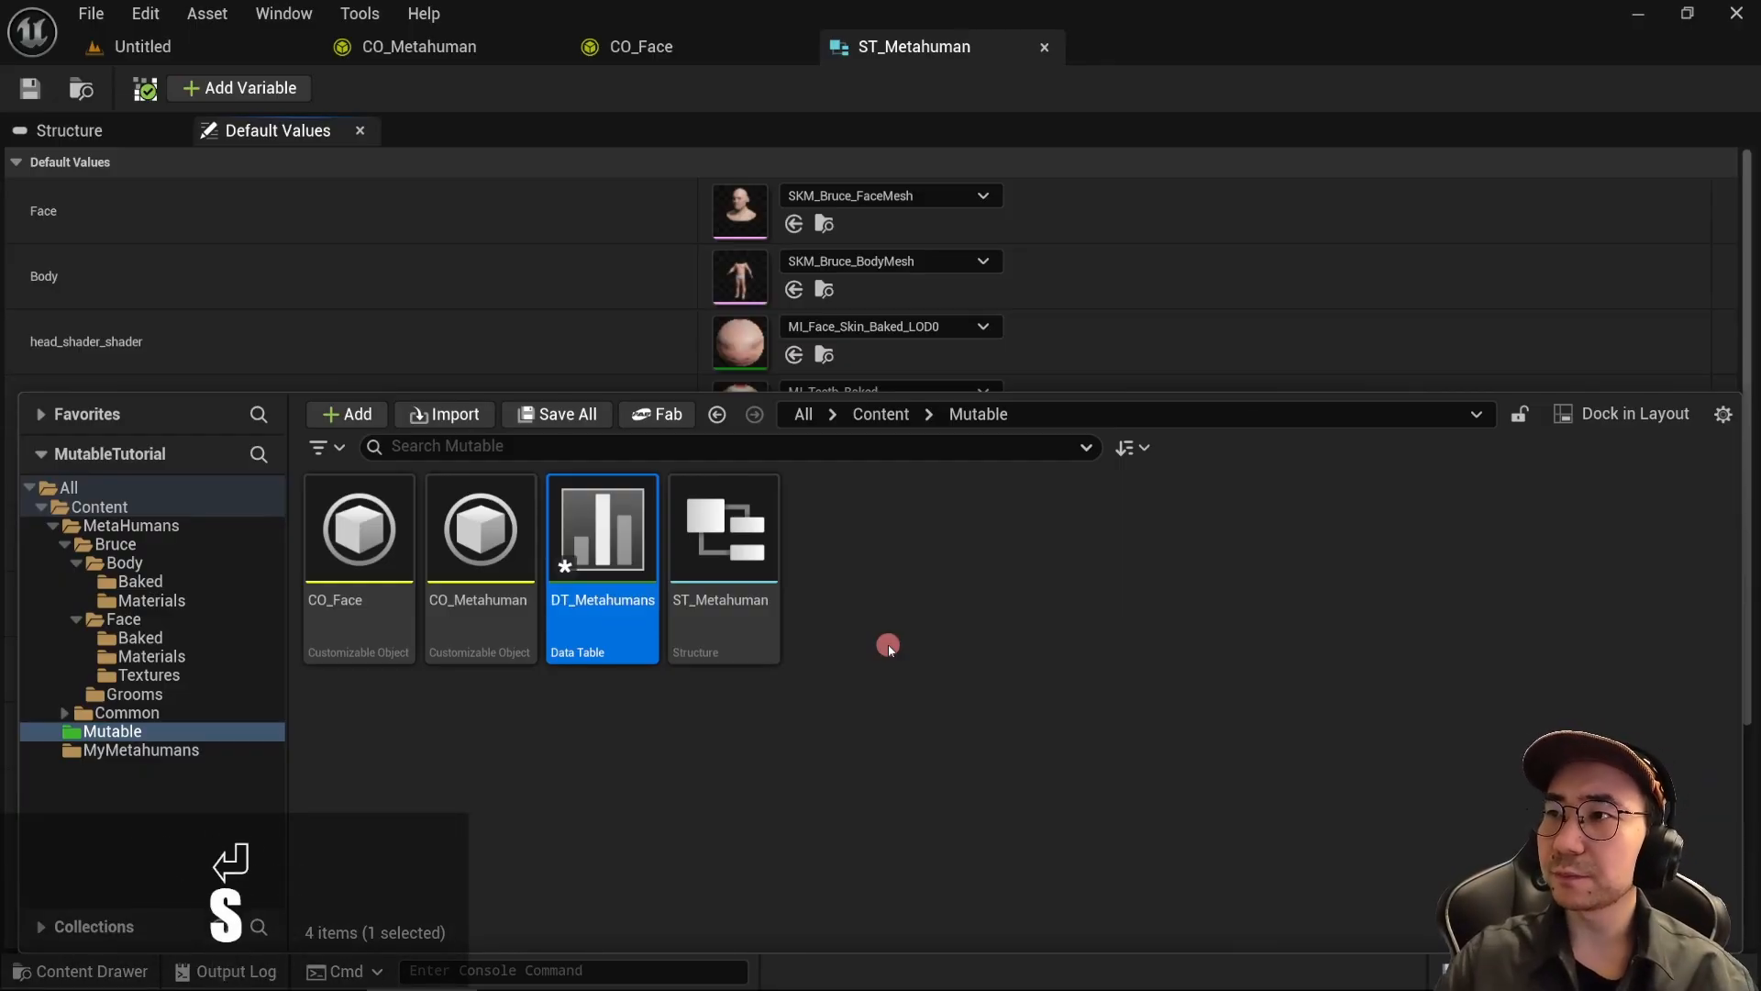
pyautogui.hotkey('ctrl', 's')
pyautogui.click(410, 844)
# Step: Open DT_Metahumans, add a row named Bruce, and check its default meshes and materials
pyautogui.click(588, 544)
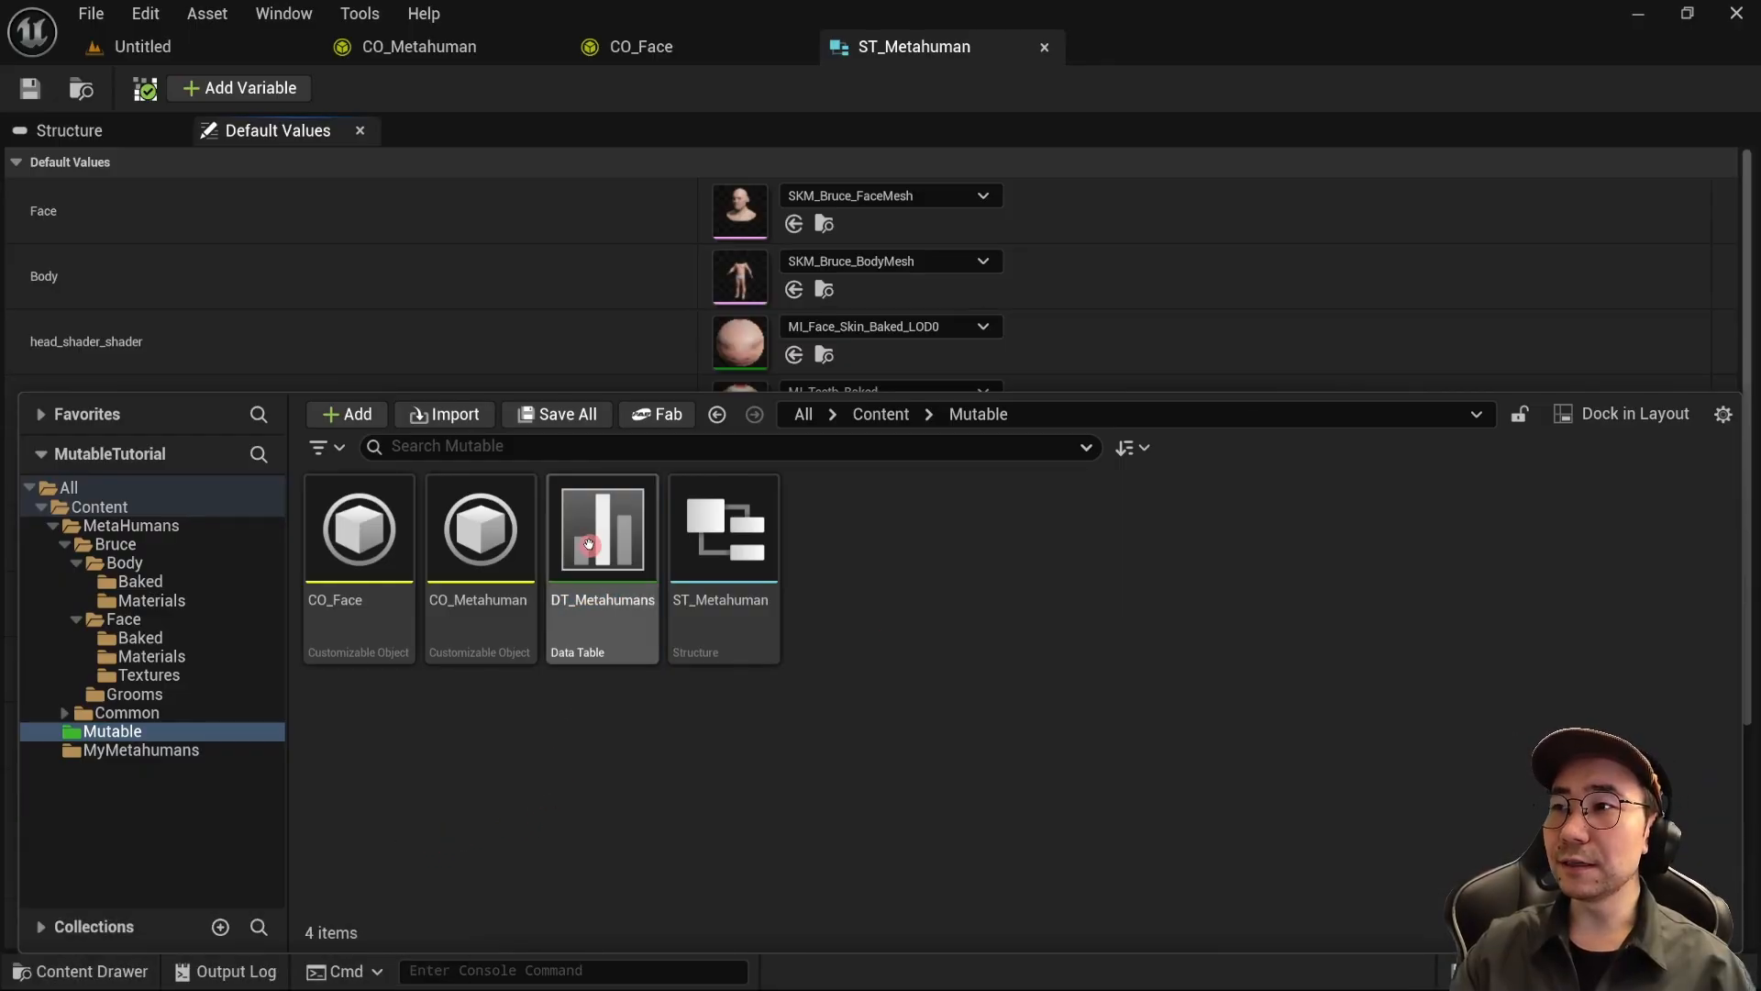
pyautogui.doubleClick(588, 545)
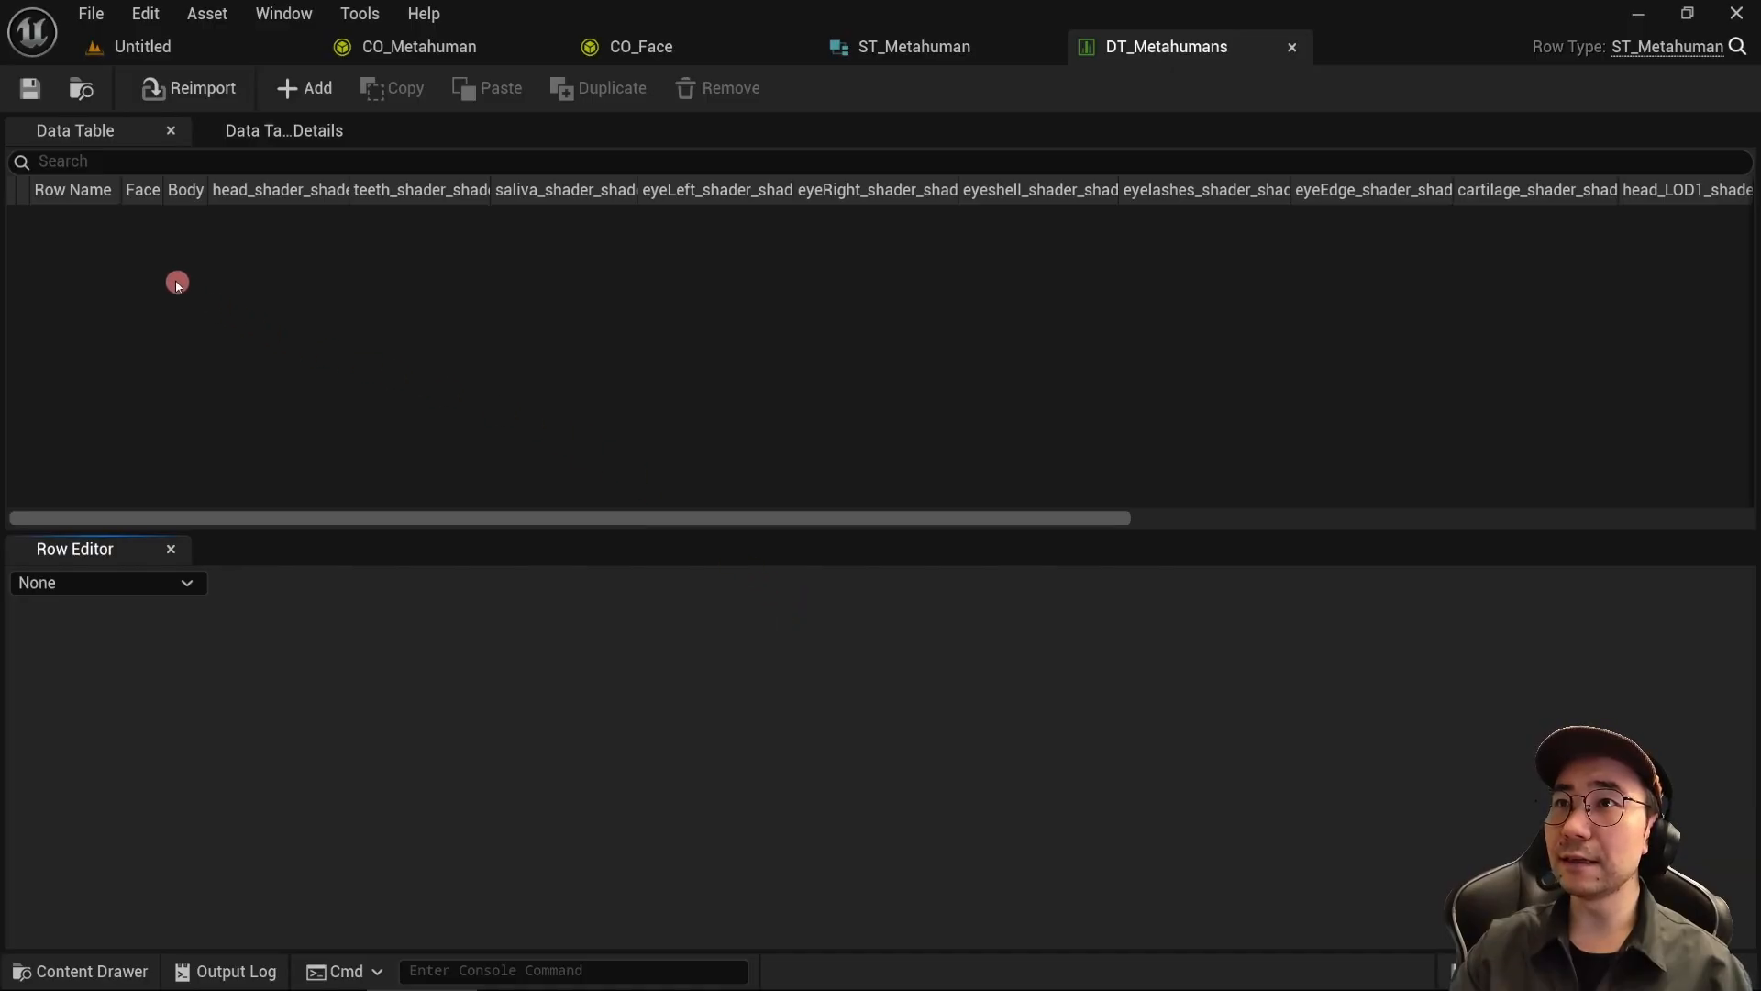
pyautogui.click(303, 88)
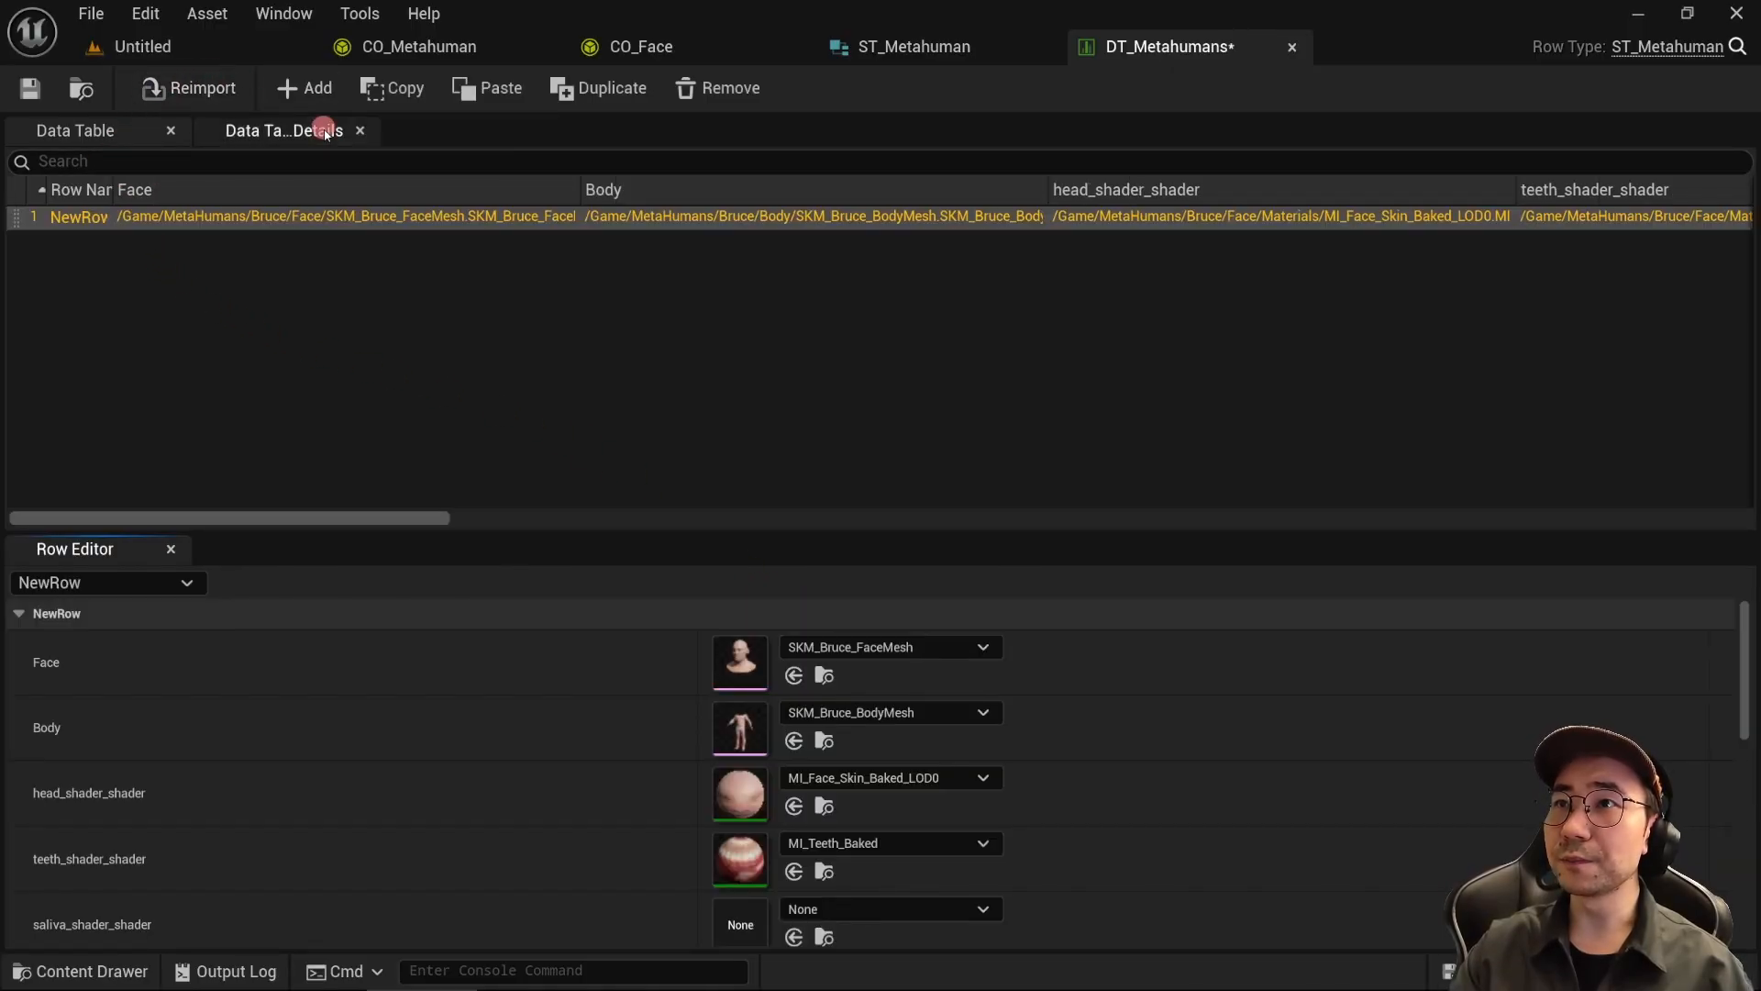
pyautogui.click(92, 222)
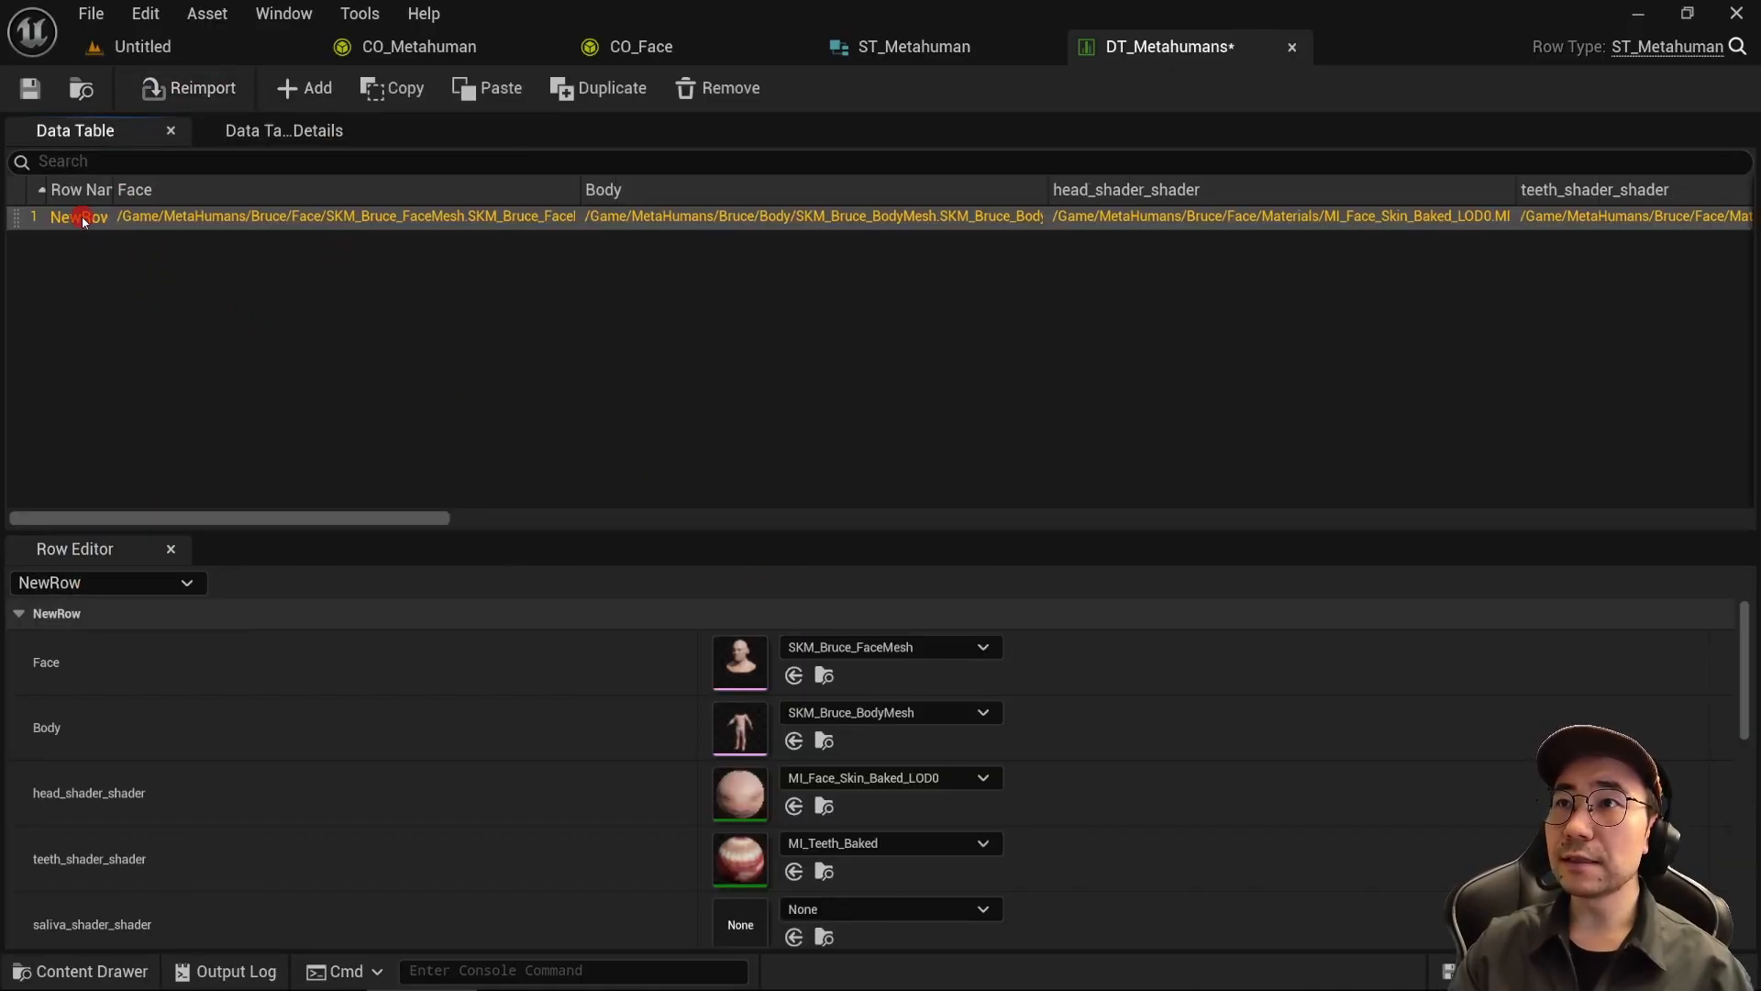
pyautogui.press('F2')
pyautogui.write('Bruce')
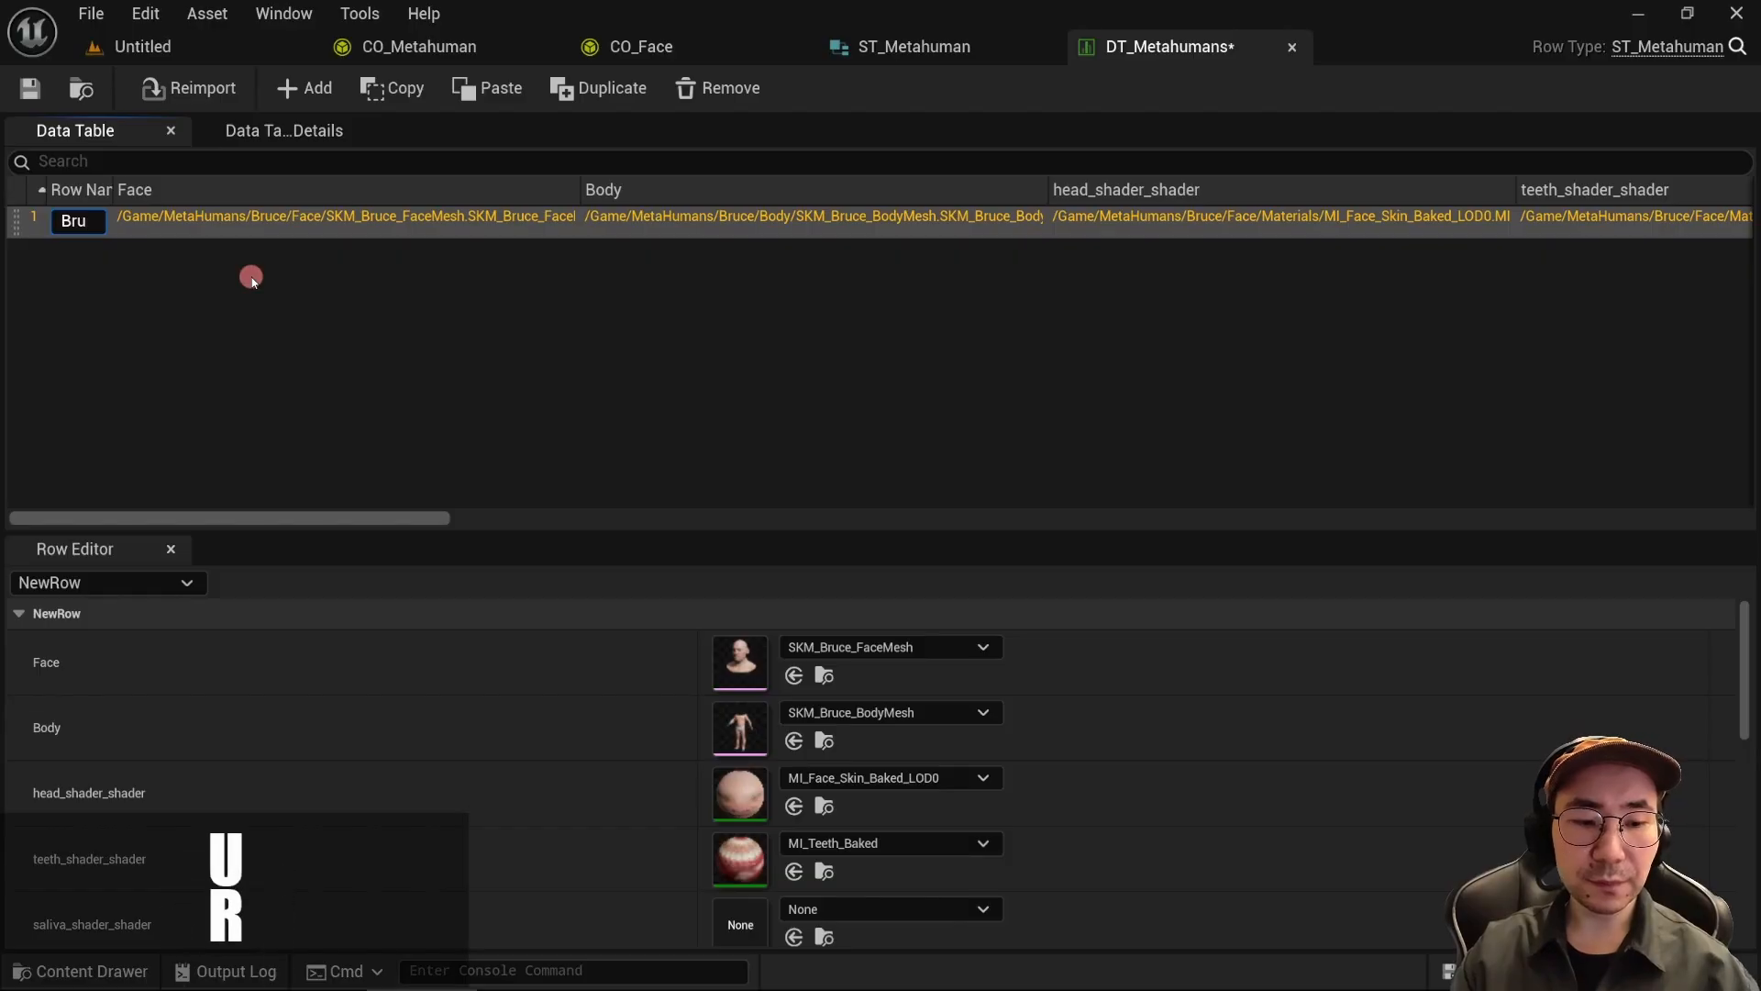
pyautogui.press('Return')
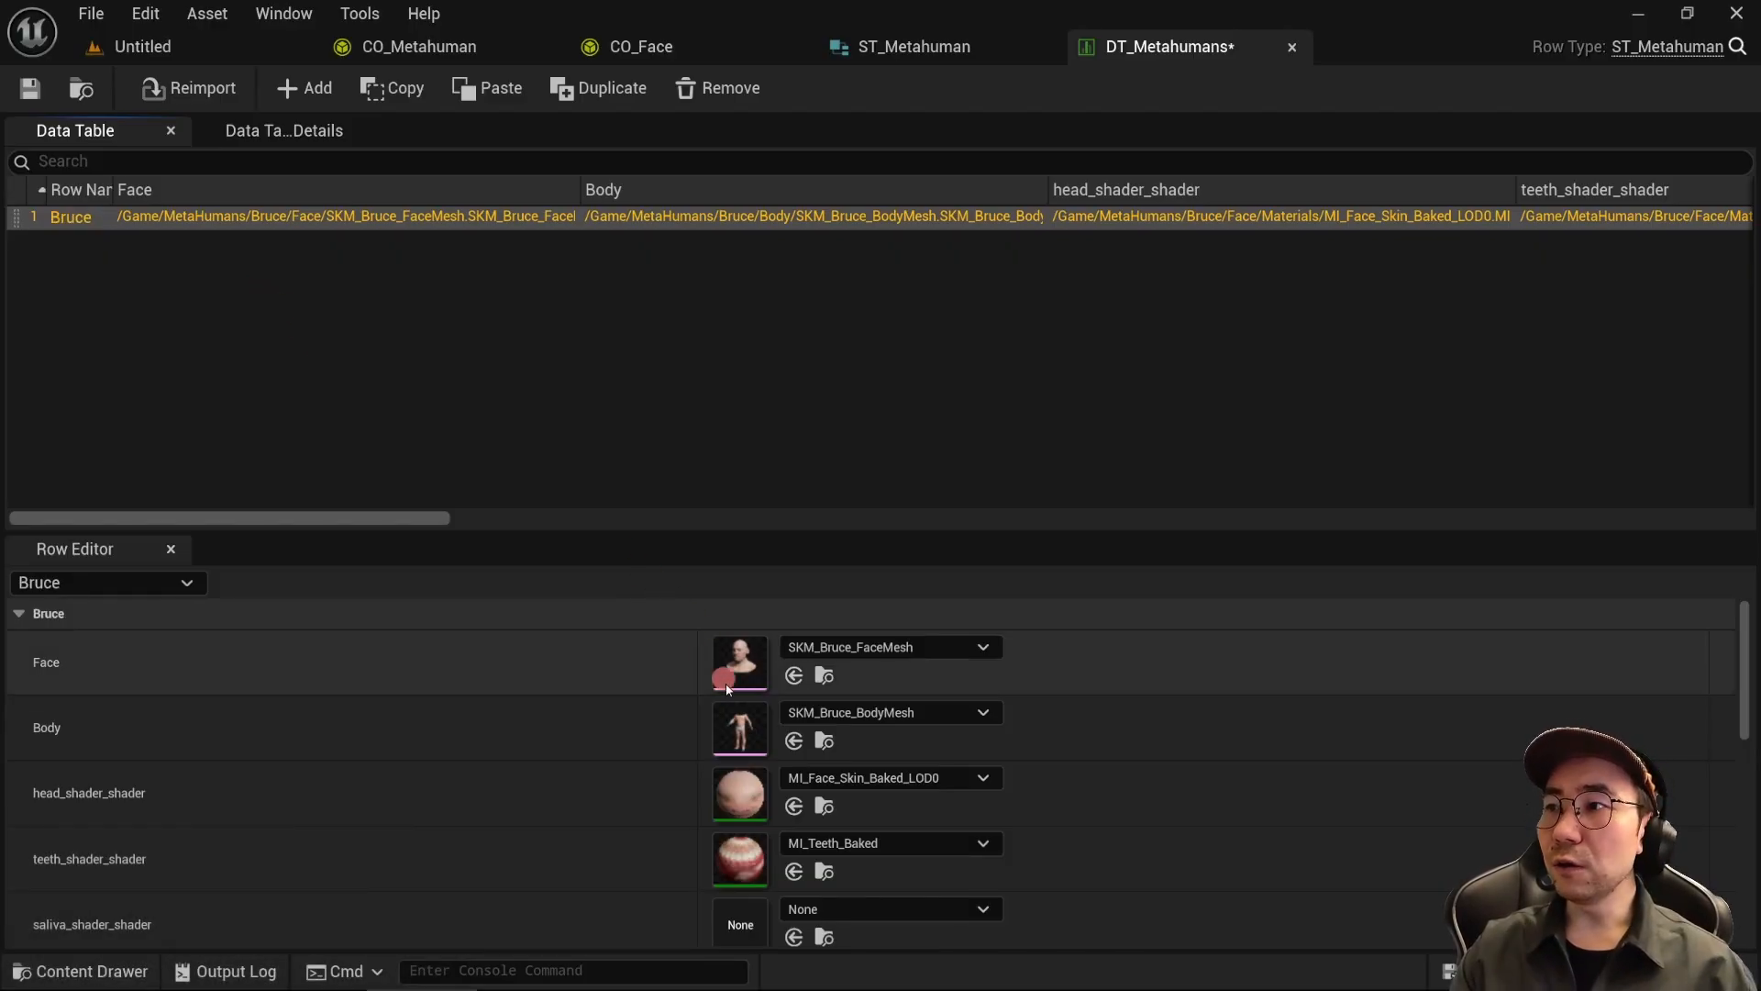
pyautogui.scroll(-3, 700, 734)
pyautogui.scroll(3, 702, 740)
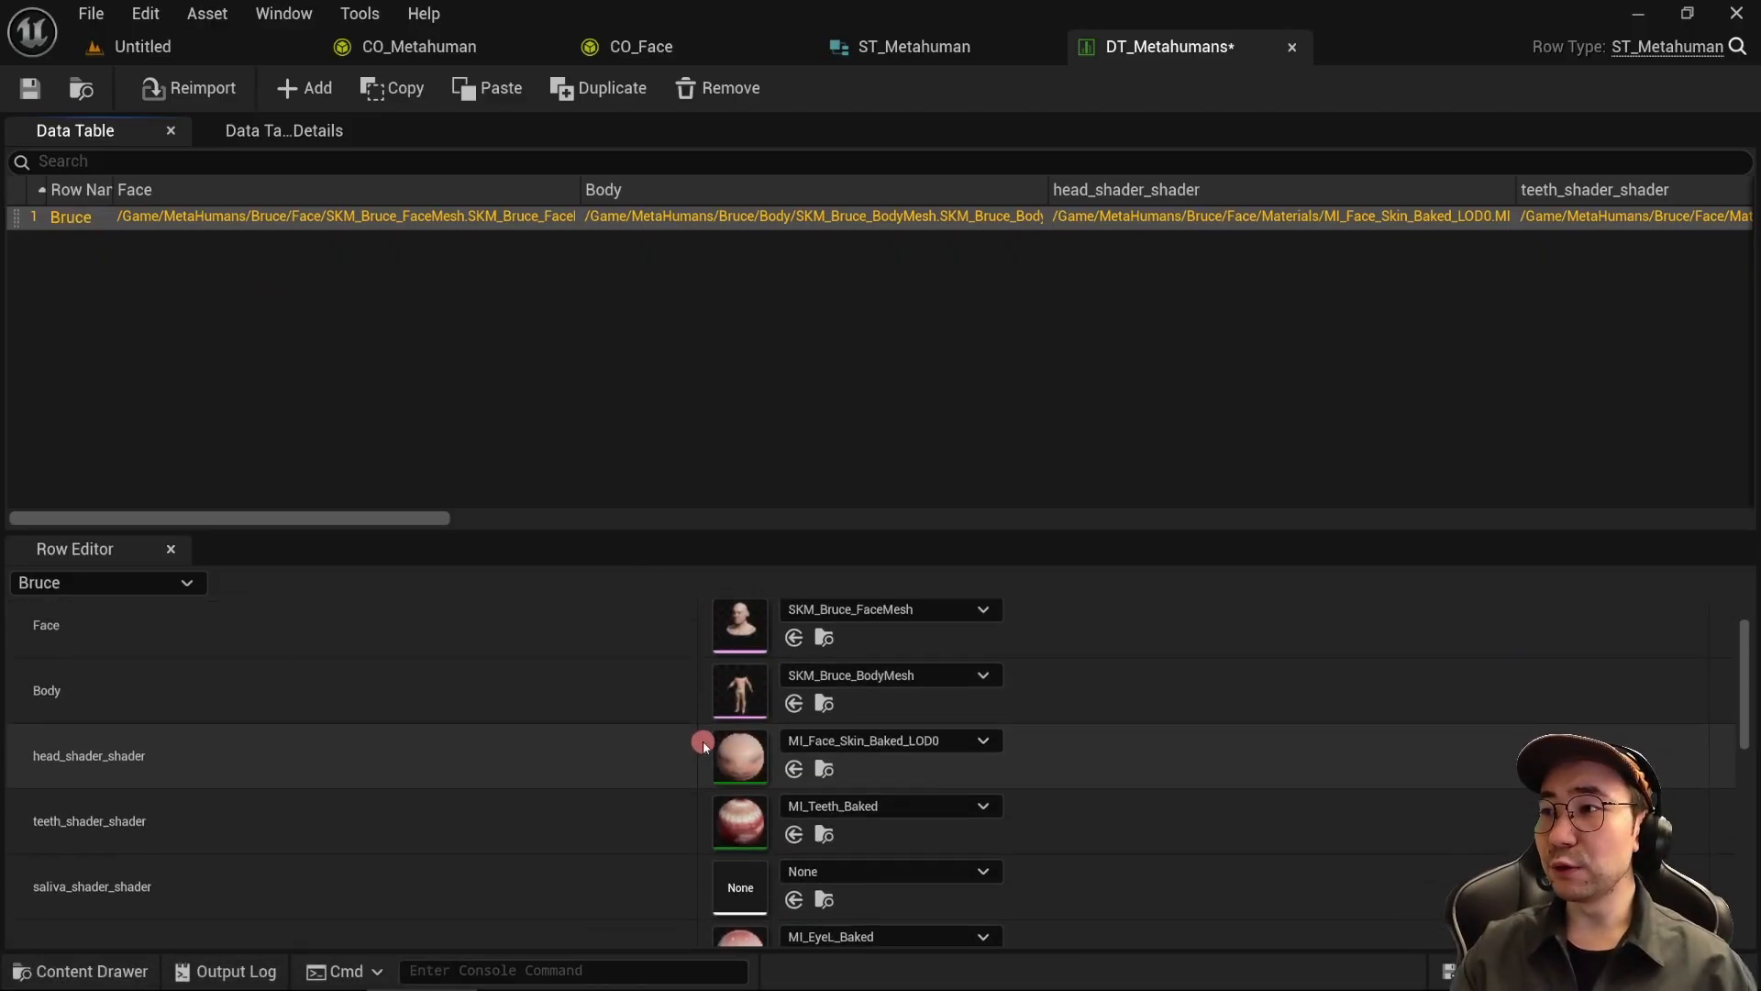
pyautogui.scroll(-10, 702, 741)
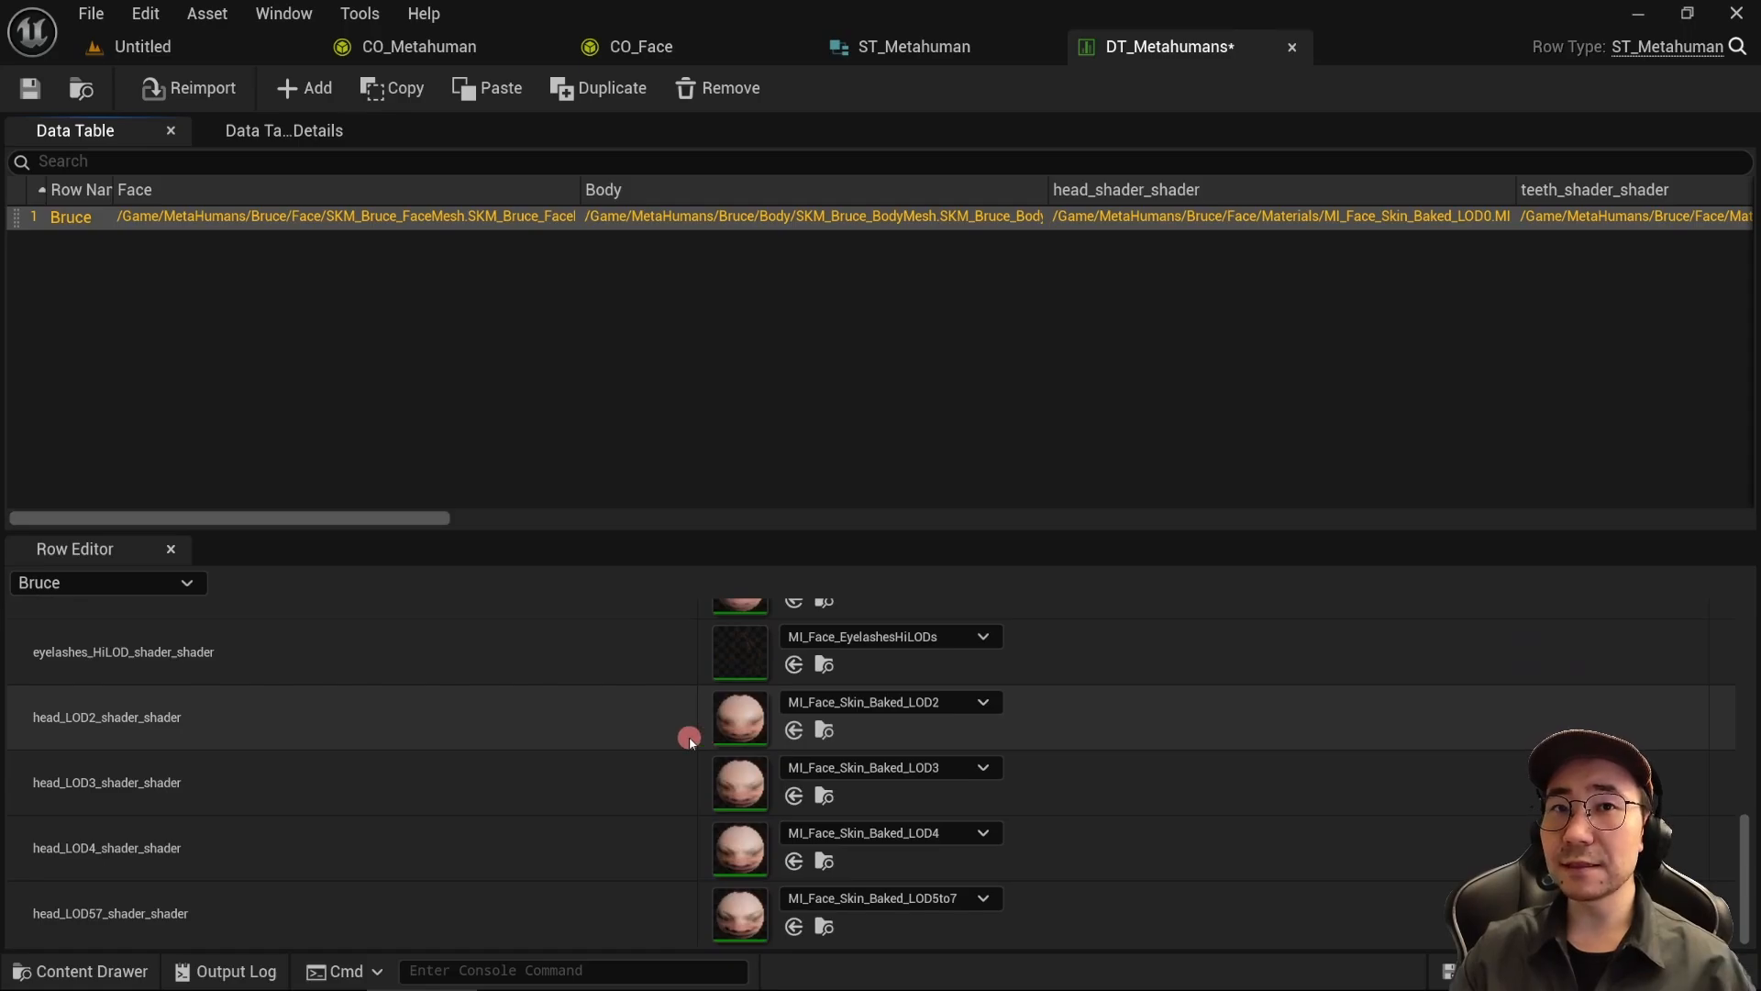
# Step: In CO_Face, add a Table node beside the LOD 0 SKM_Bruce_FaceMesh node and name it Metahuman
pyautogui.scroll(5, 644, 759)
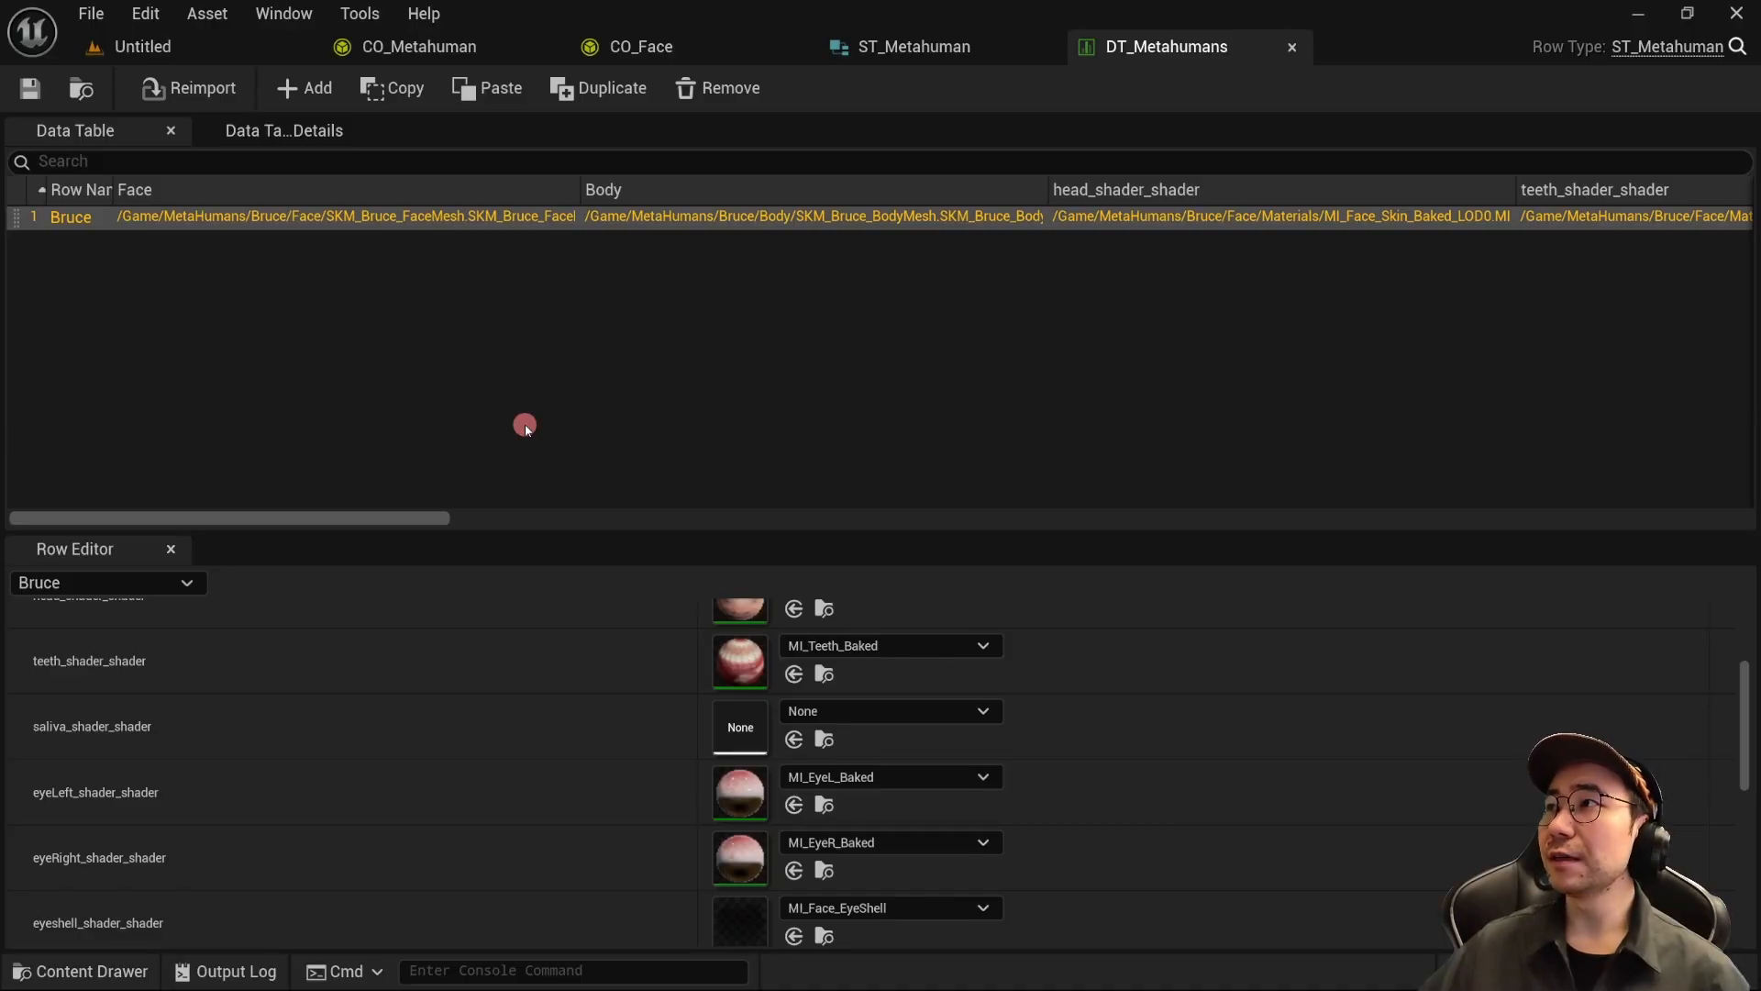
pyautogui.click(712, 41)
pyautogui.moveTo(257, 643); pyautogui.dragTo(608, 656, button='right')
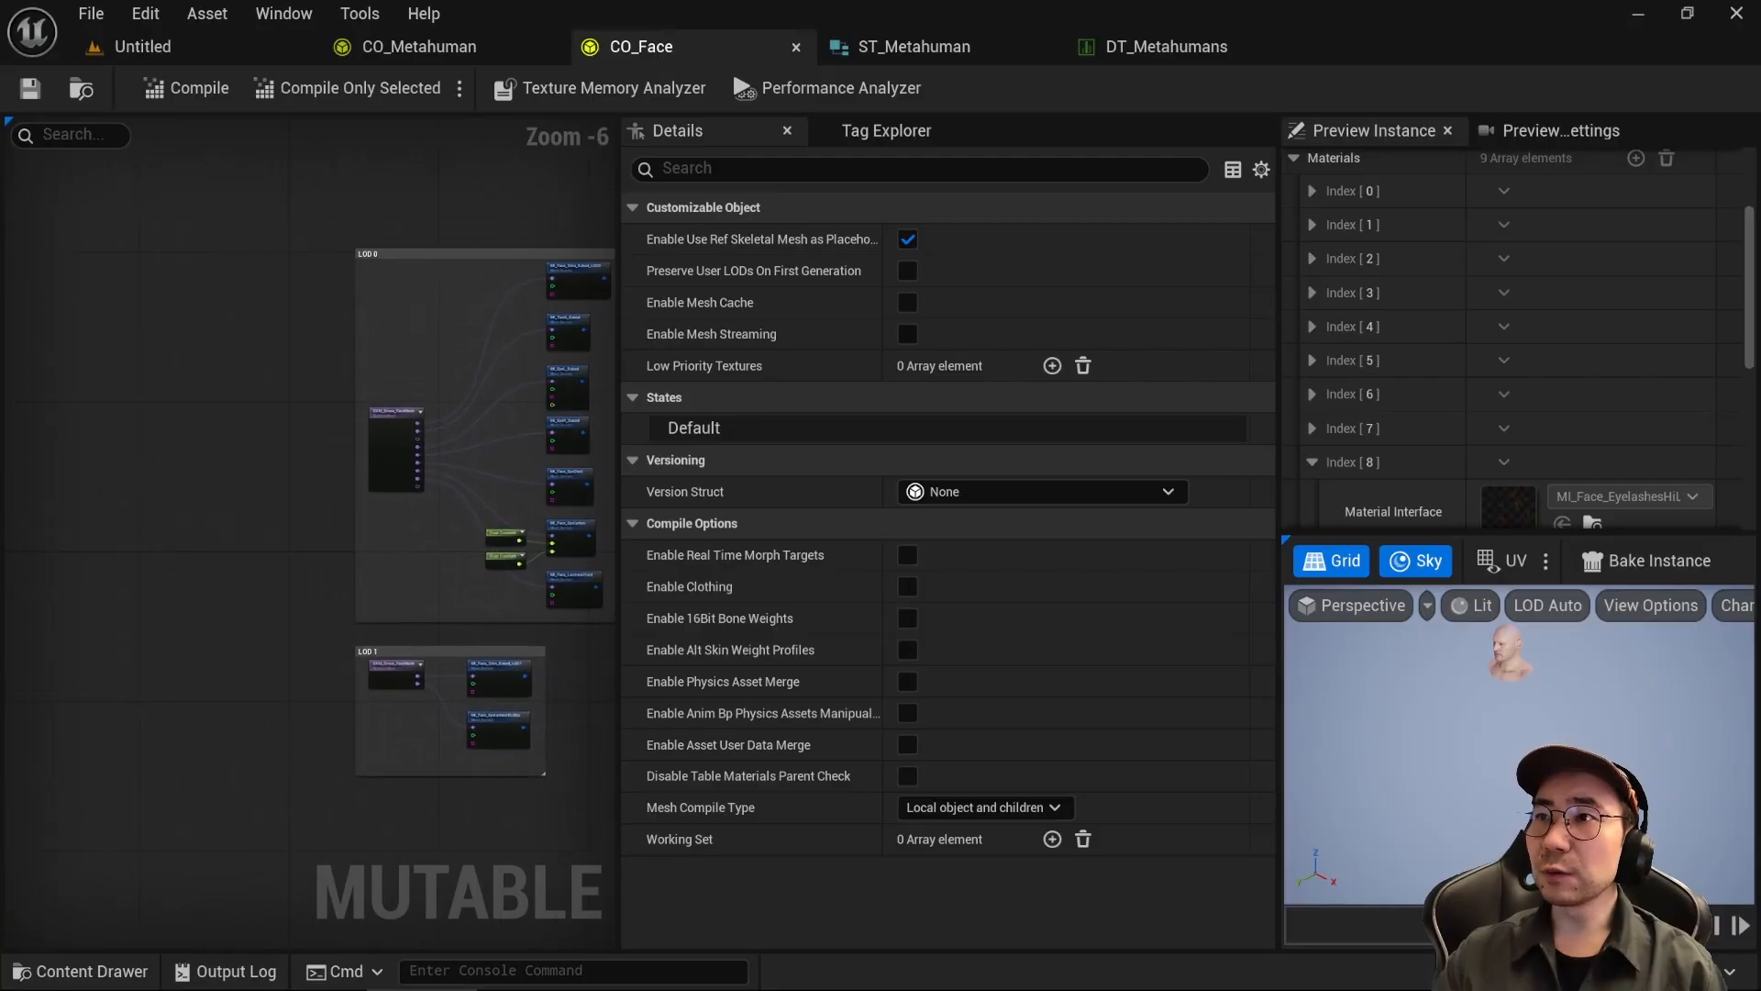
pyautogui.click(397, 420)
pyautogui.scroll(3, 406, 391)
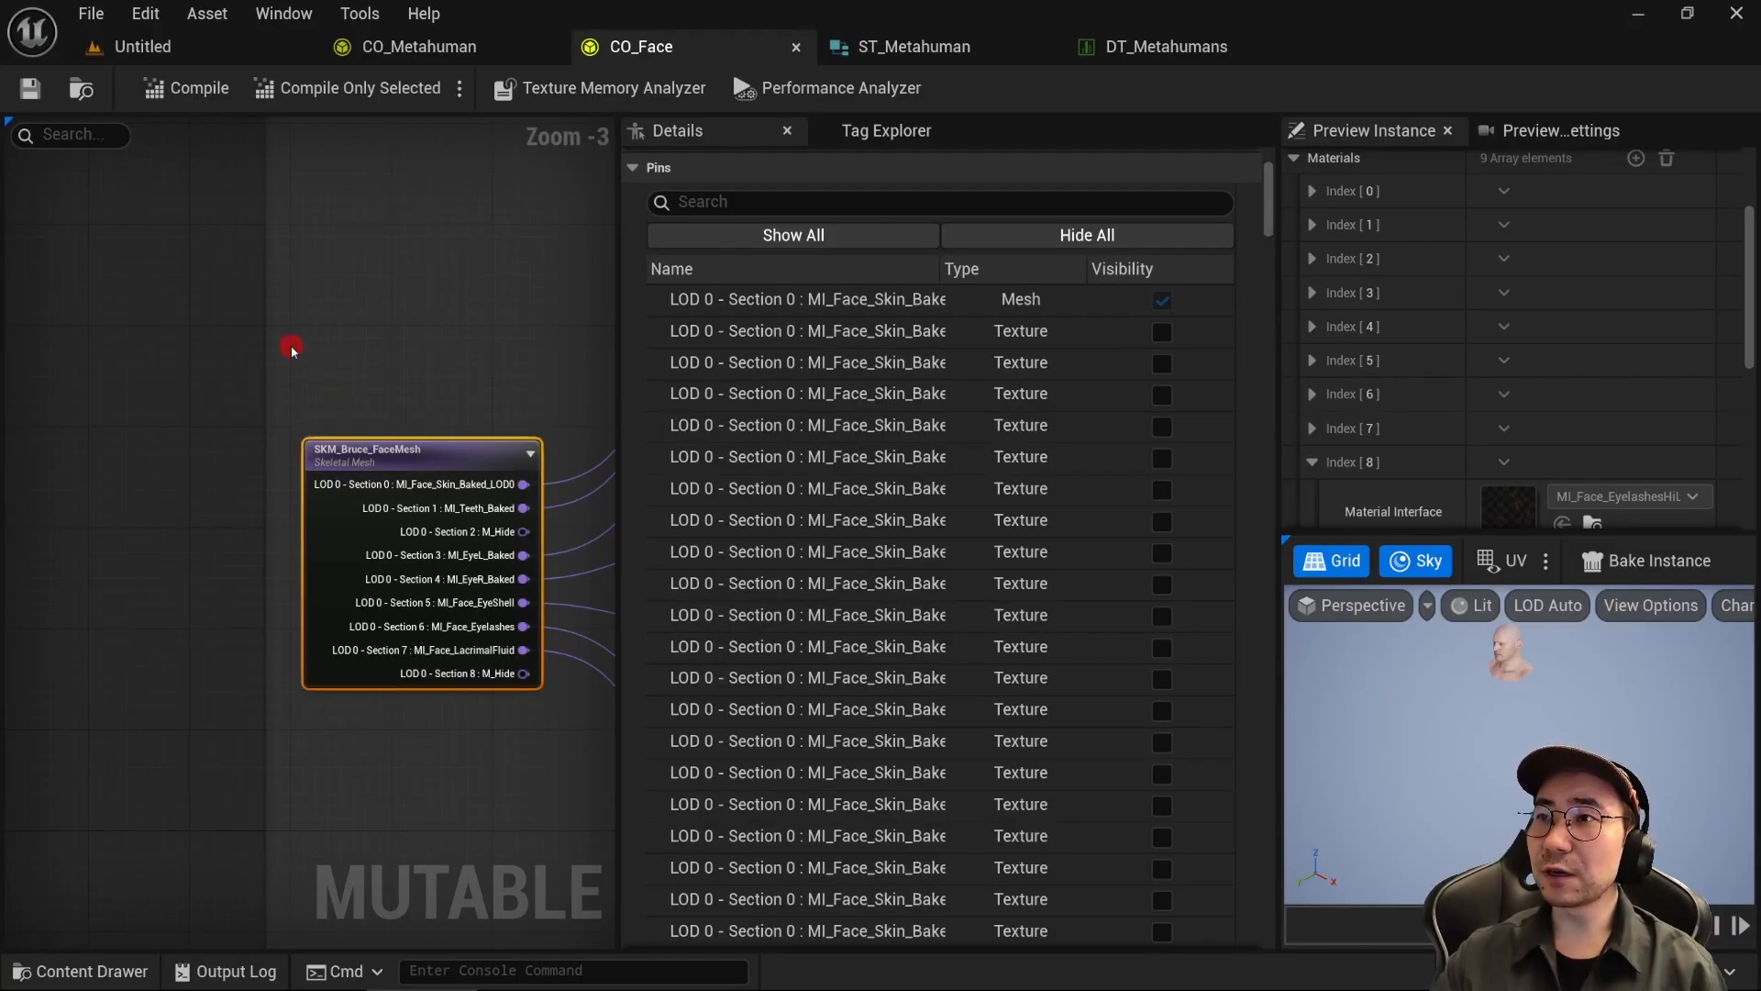
pyautogui.moveTo(177, 657); pyautogui.dragTo(268, 672, button='right')
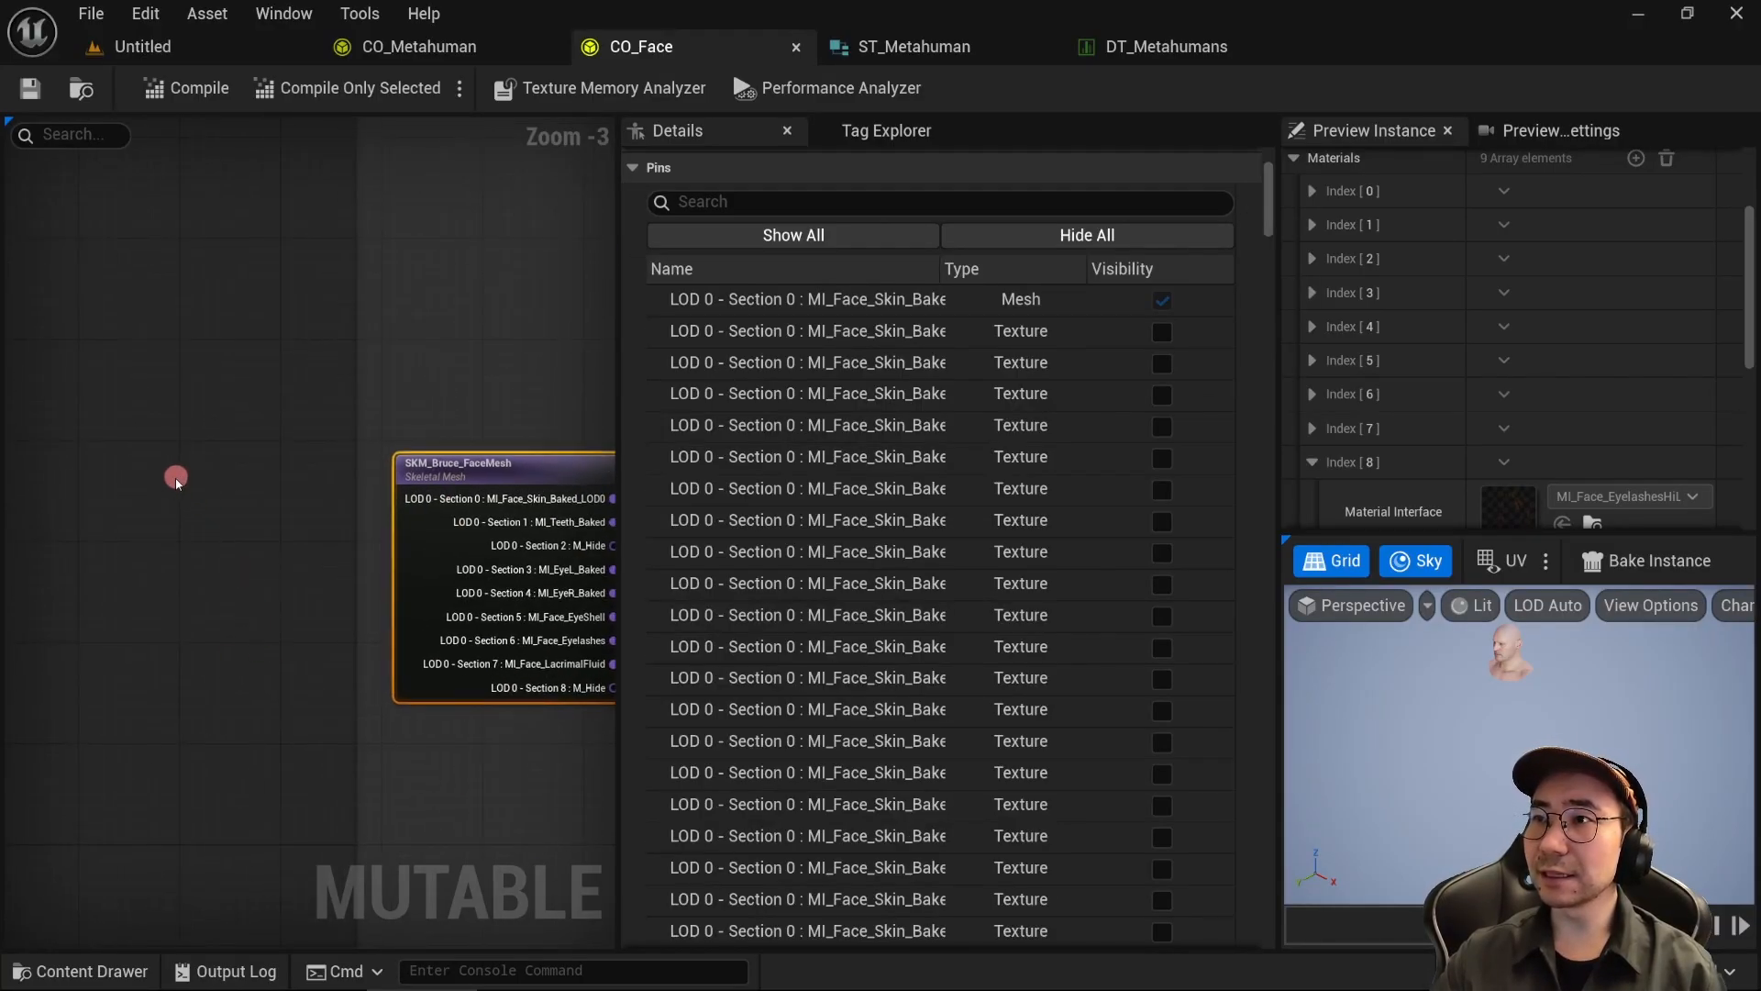
pyautogui.click(156, 509)
pyautogui.rightClick(135, 451)
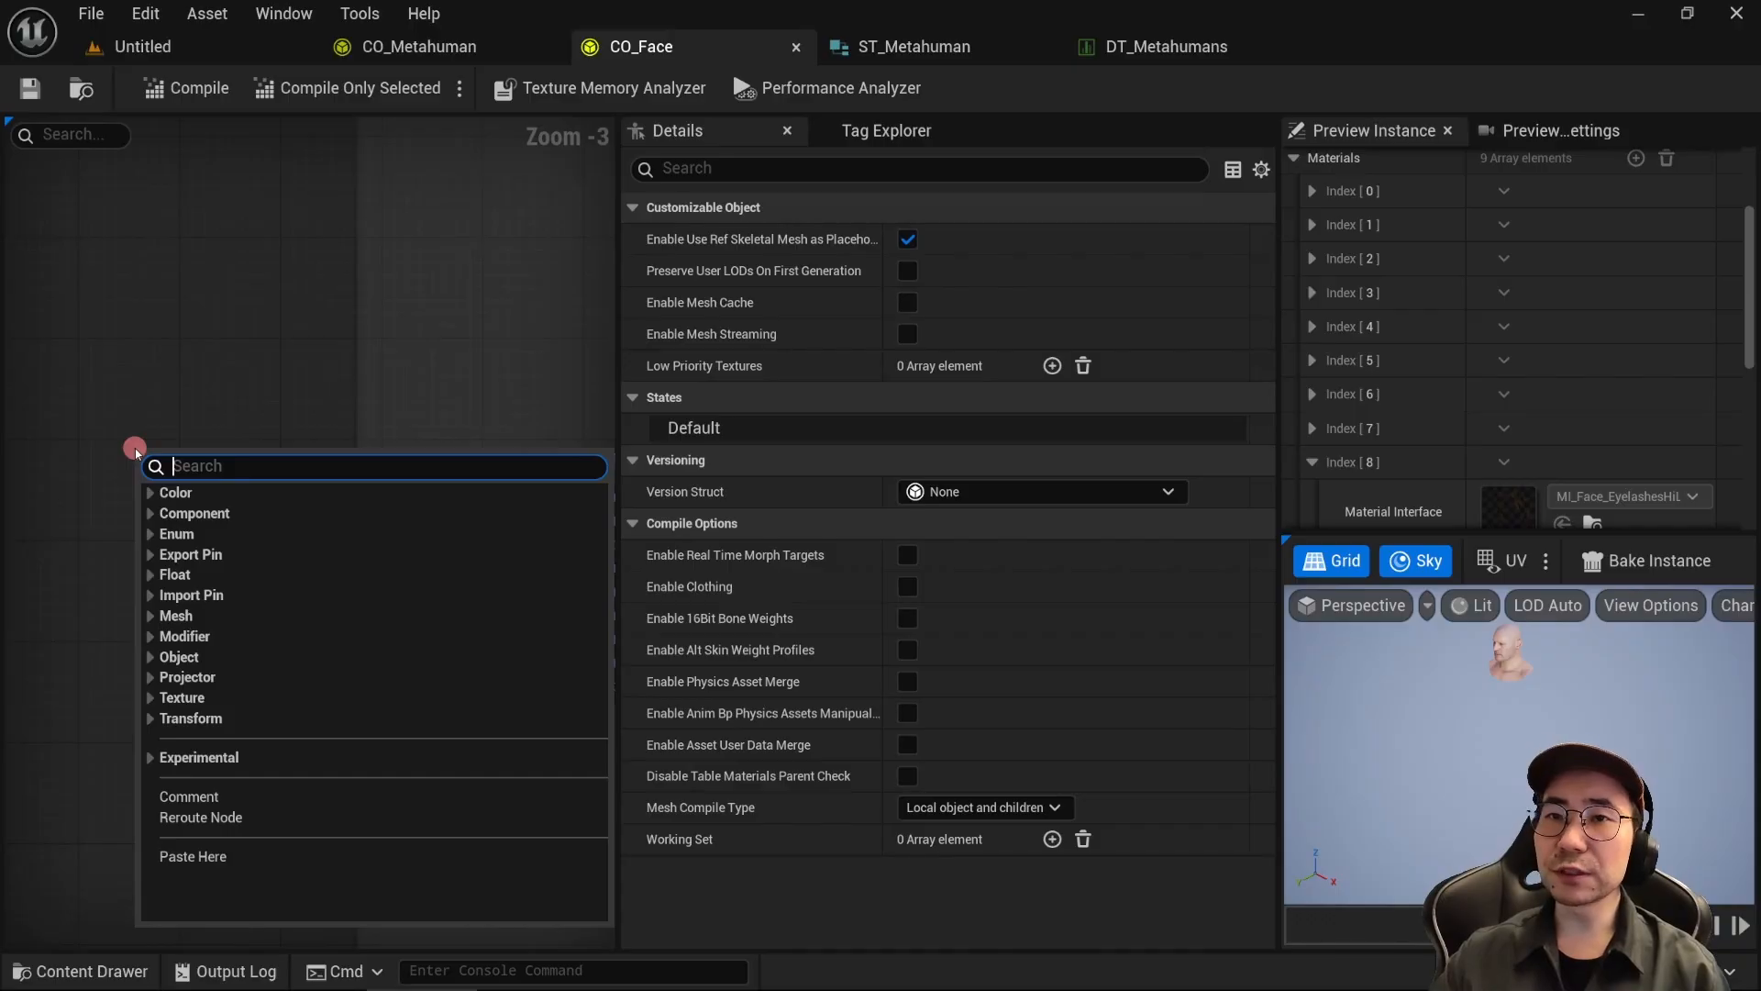
pyautogui.write('table')
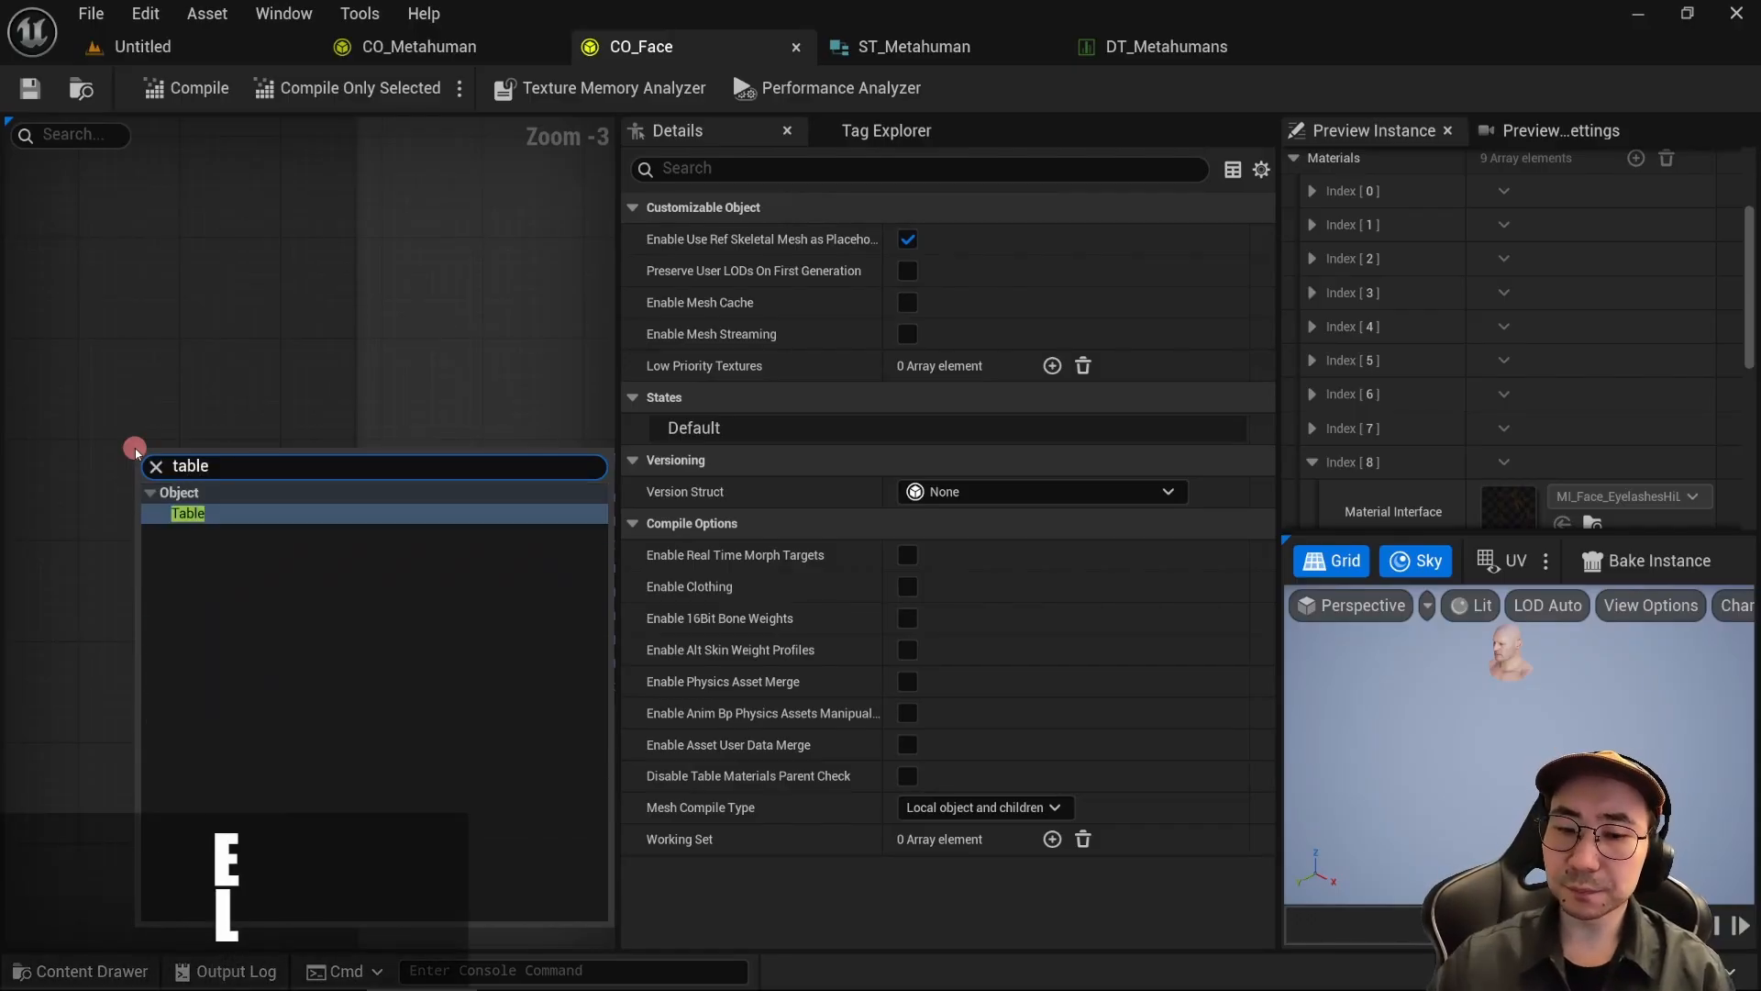
pyautogui.press('Return')
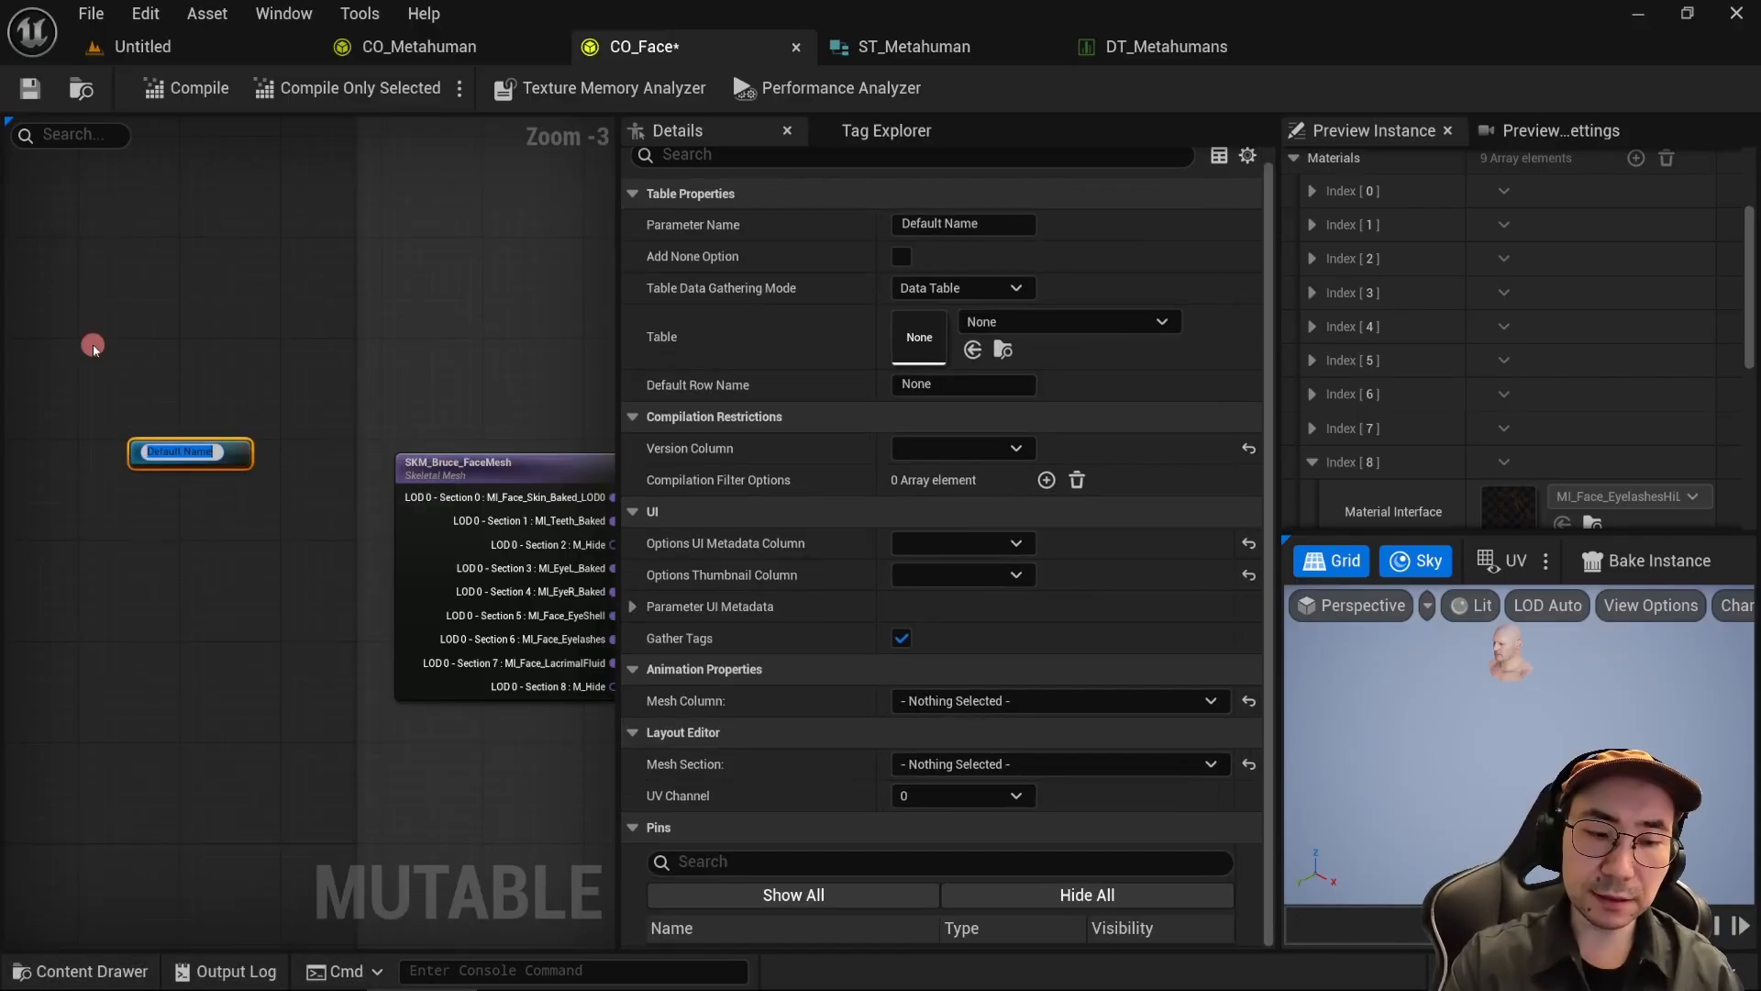
pyautogui.write('Metahuman')
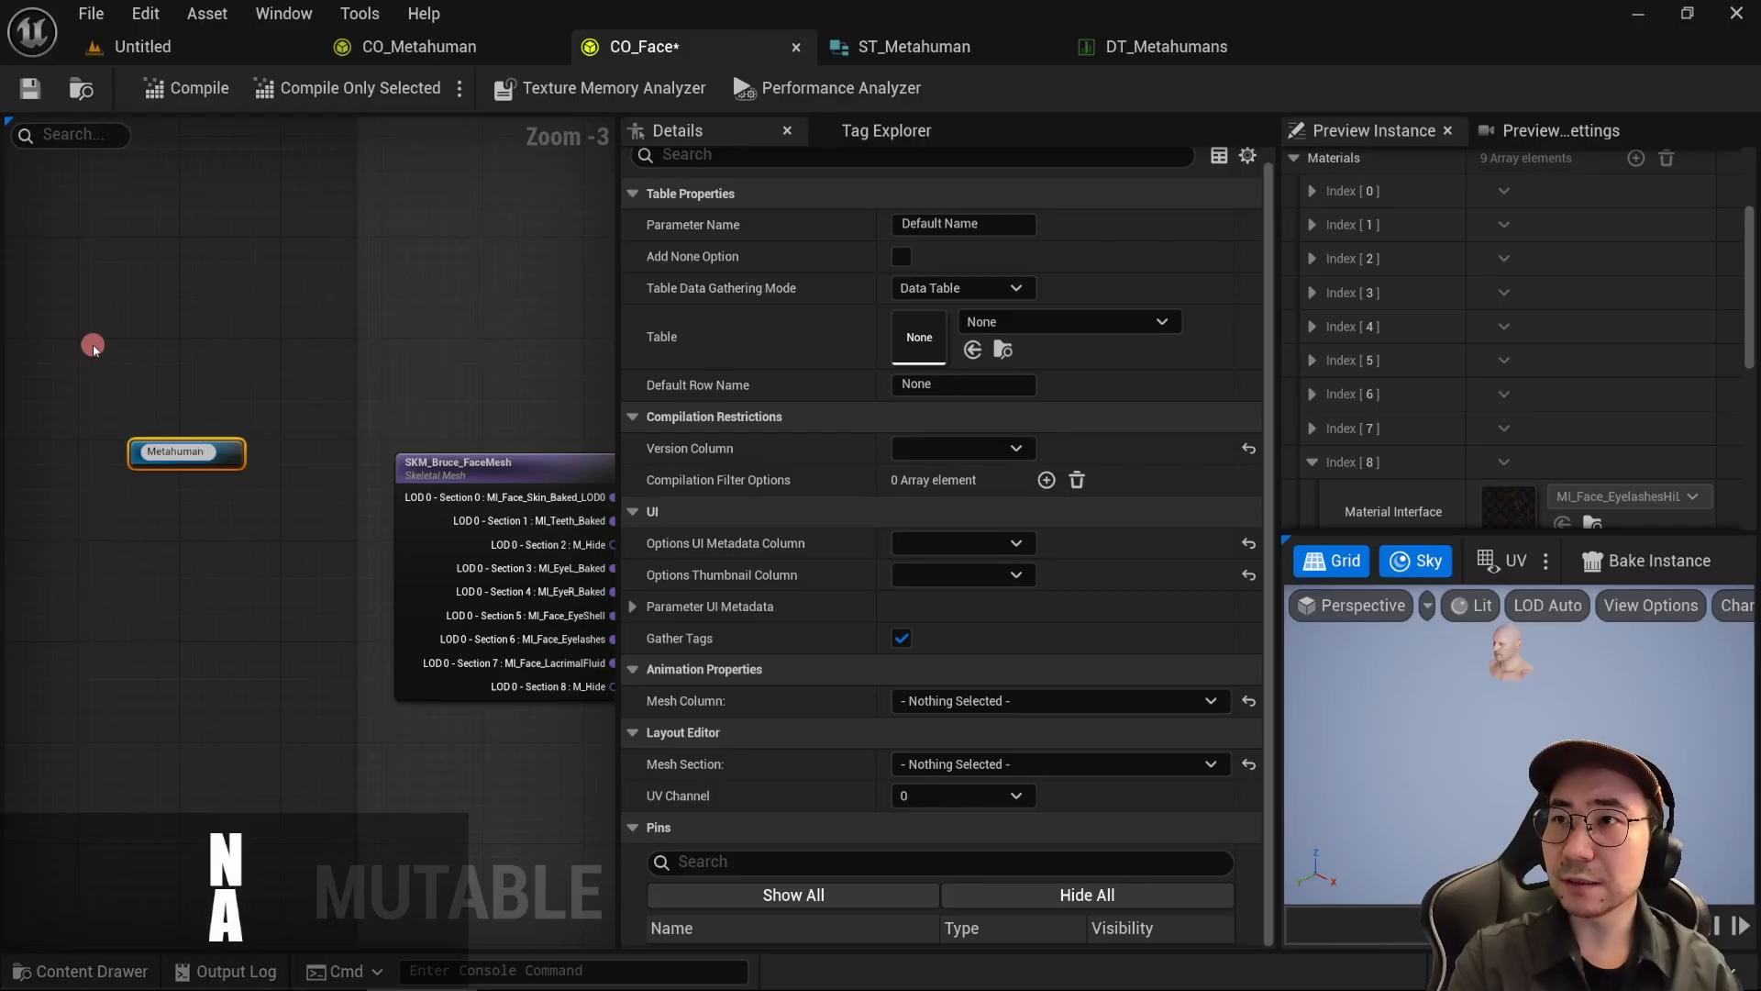
pyautogui.press('Return')
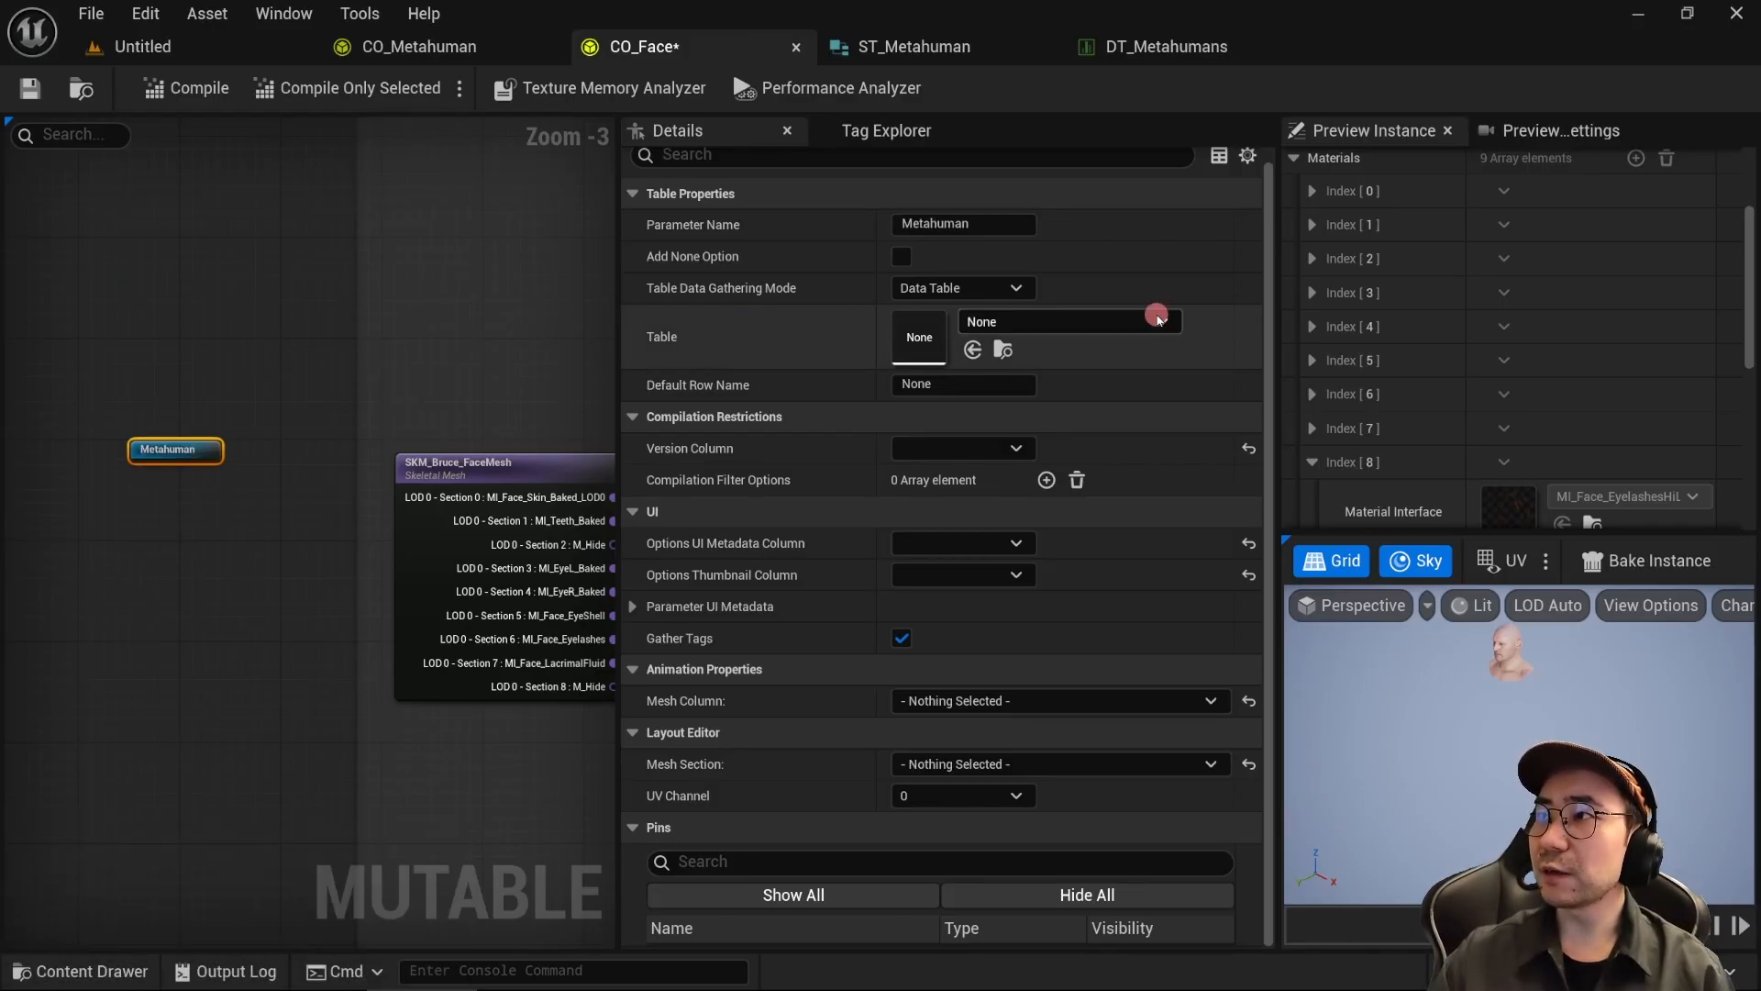
# Step: Assign the DT_Metahumans data table to the Metahuman node and hide all of its pins
pyautogui.click(1160, 323)
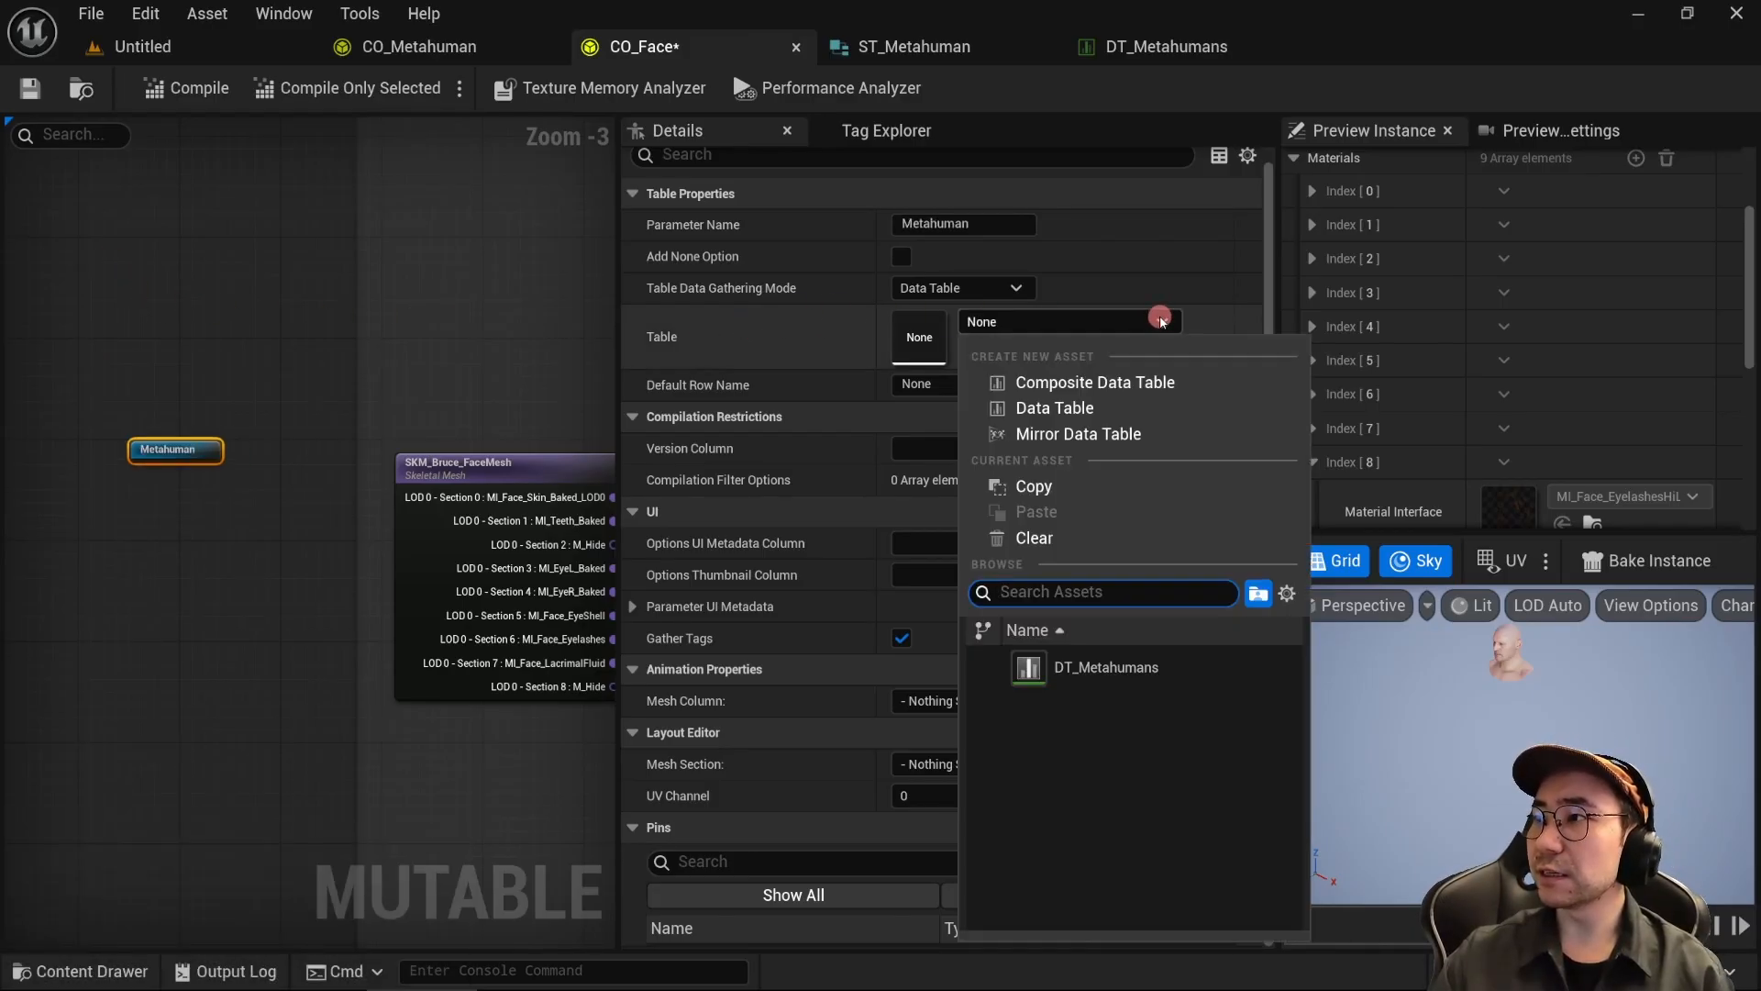
pyautogui.click(1194, 669)
pyautogui.scroll(-3, 1193, 669)
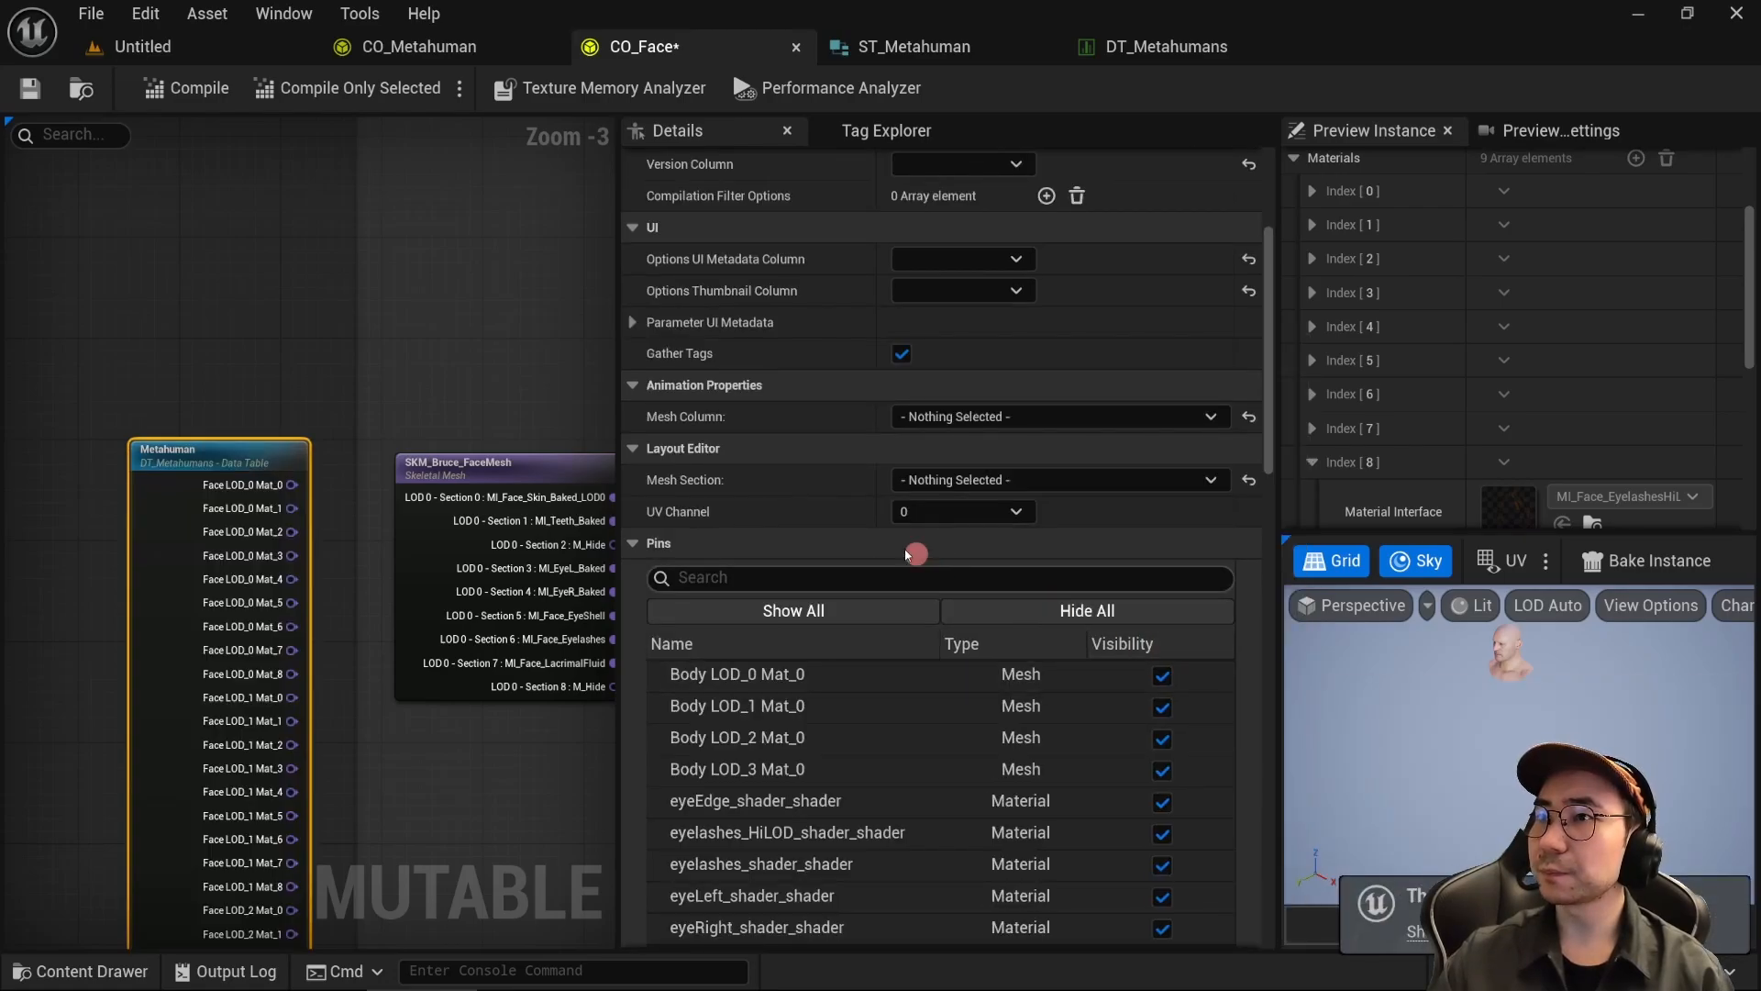
pyautogui.scroll(-4, 306, 655)
pyautogui.scroll(5, 298, 551)
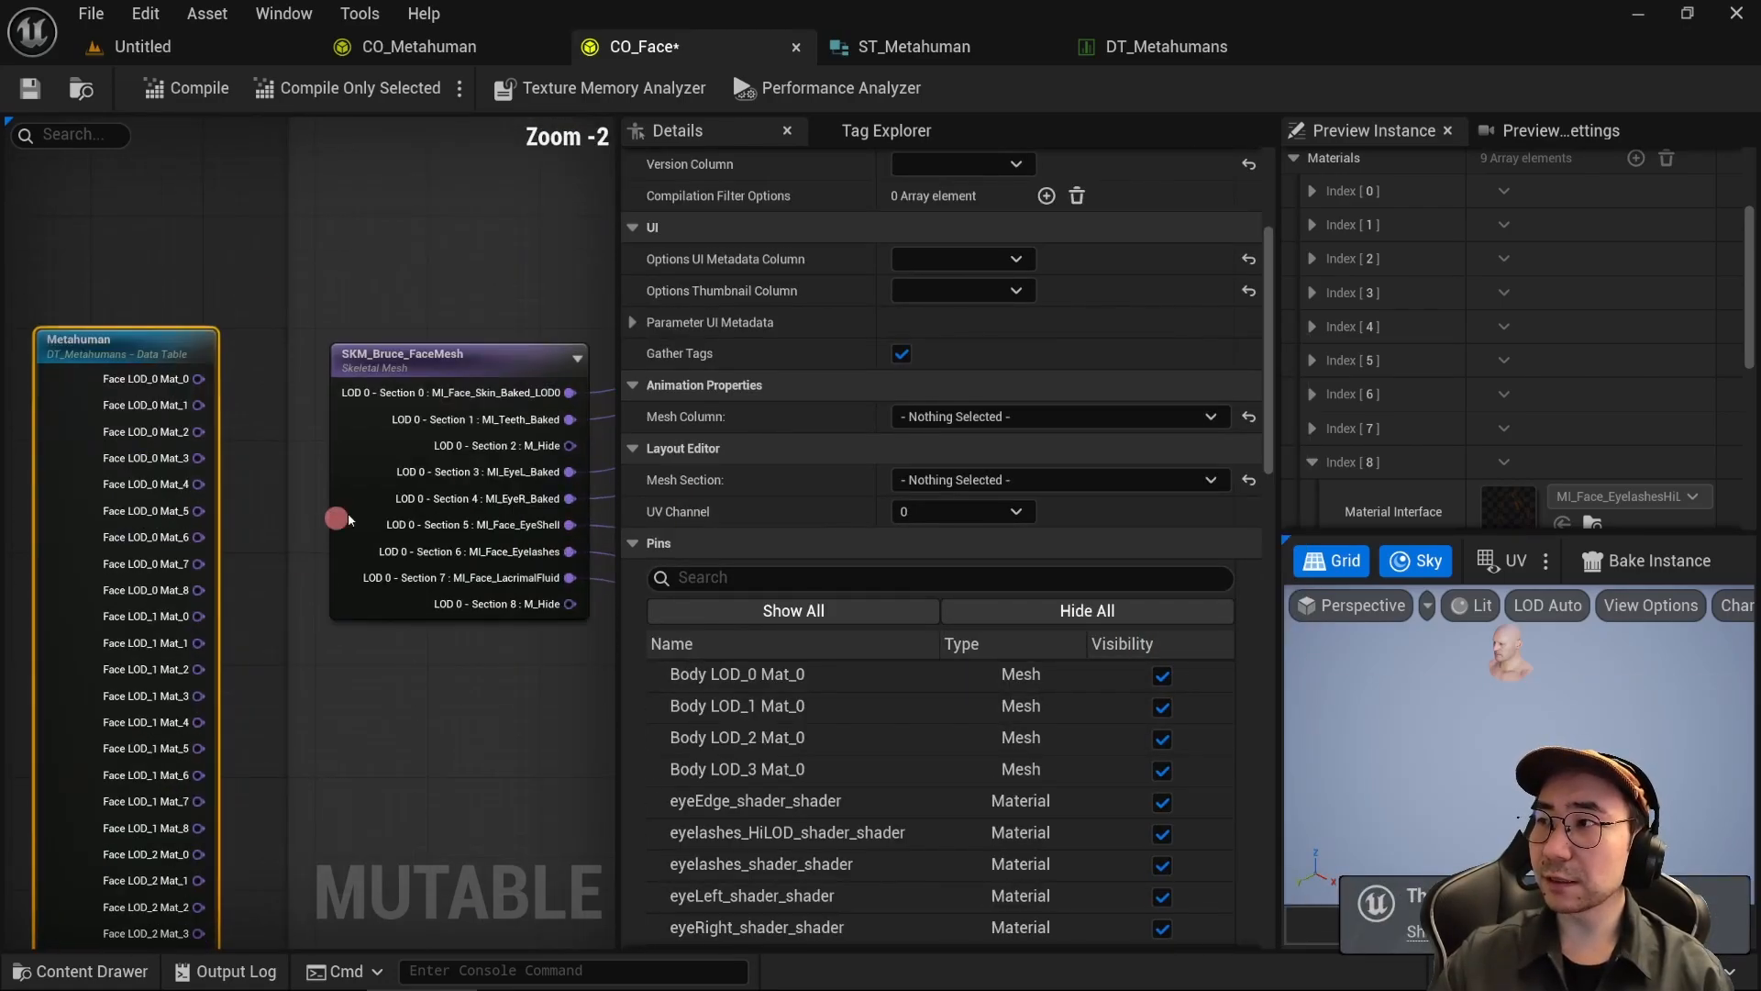
pyautogui.click(1118, 610)
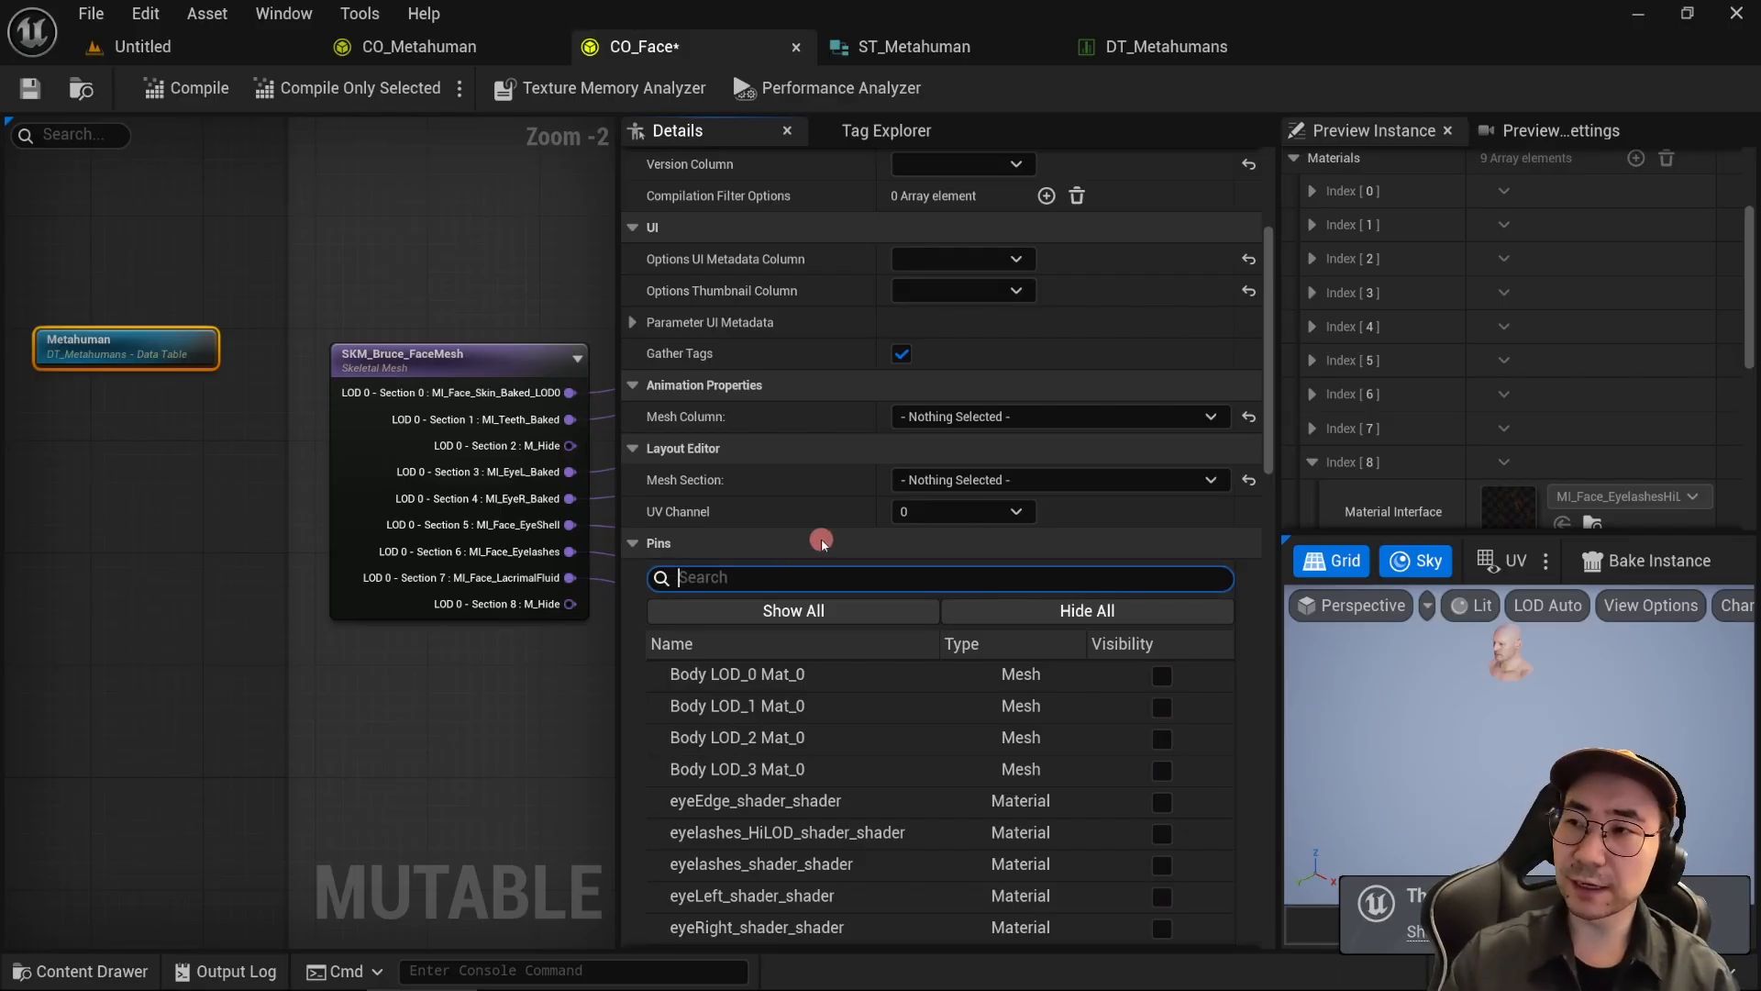
# Step: Filter the Metahuman node's pins by LOD_0 and make Face LOD_0 Mat_0 through Mat_8 visible
pyautogui.write('L')
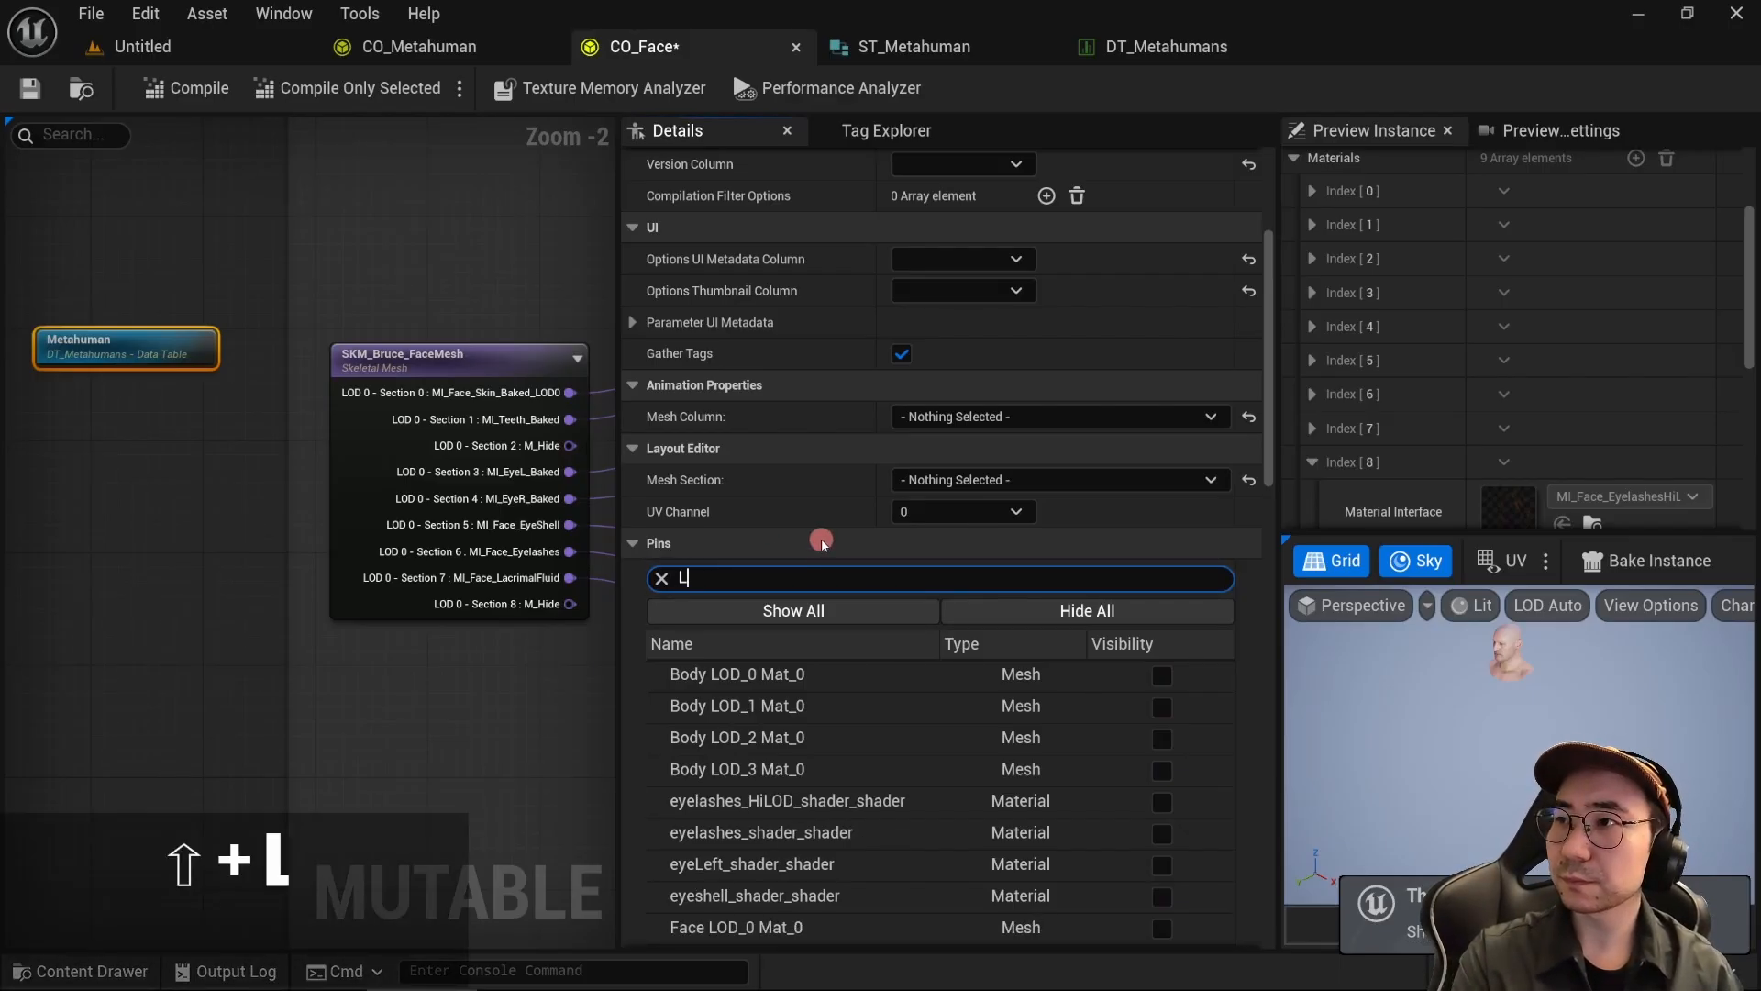
pyautogui.write('OD_0')
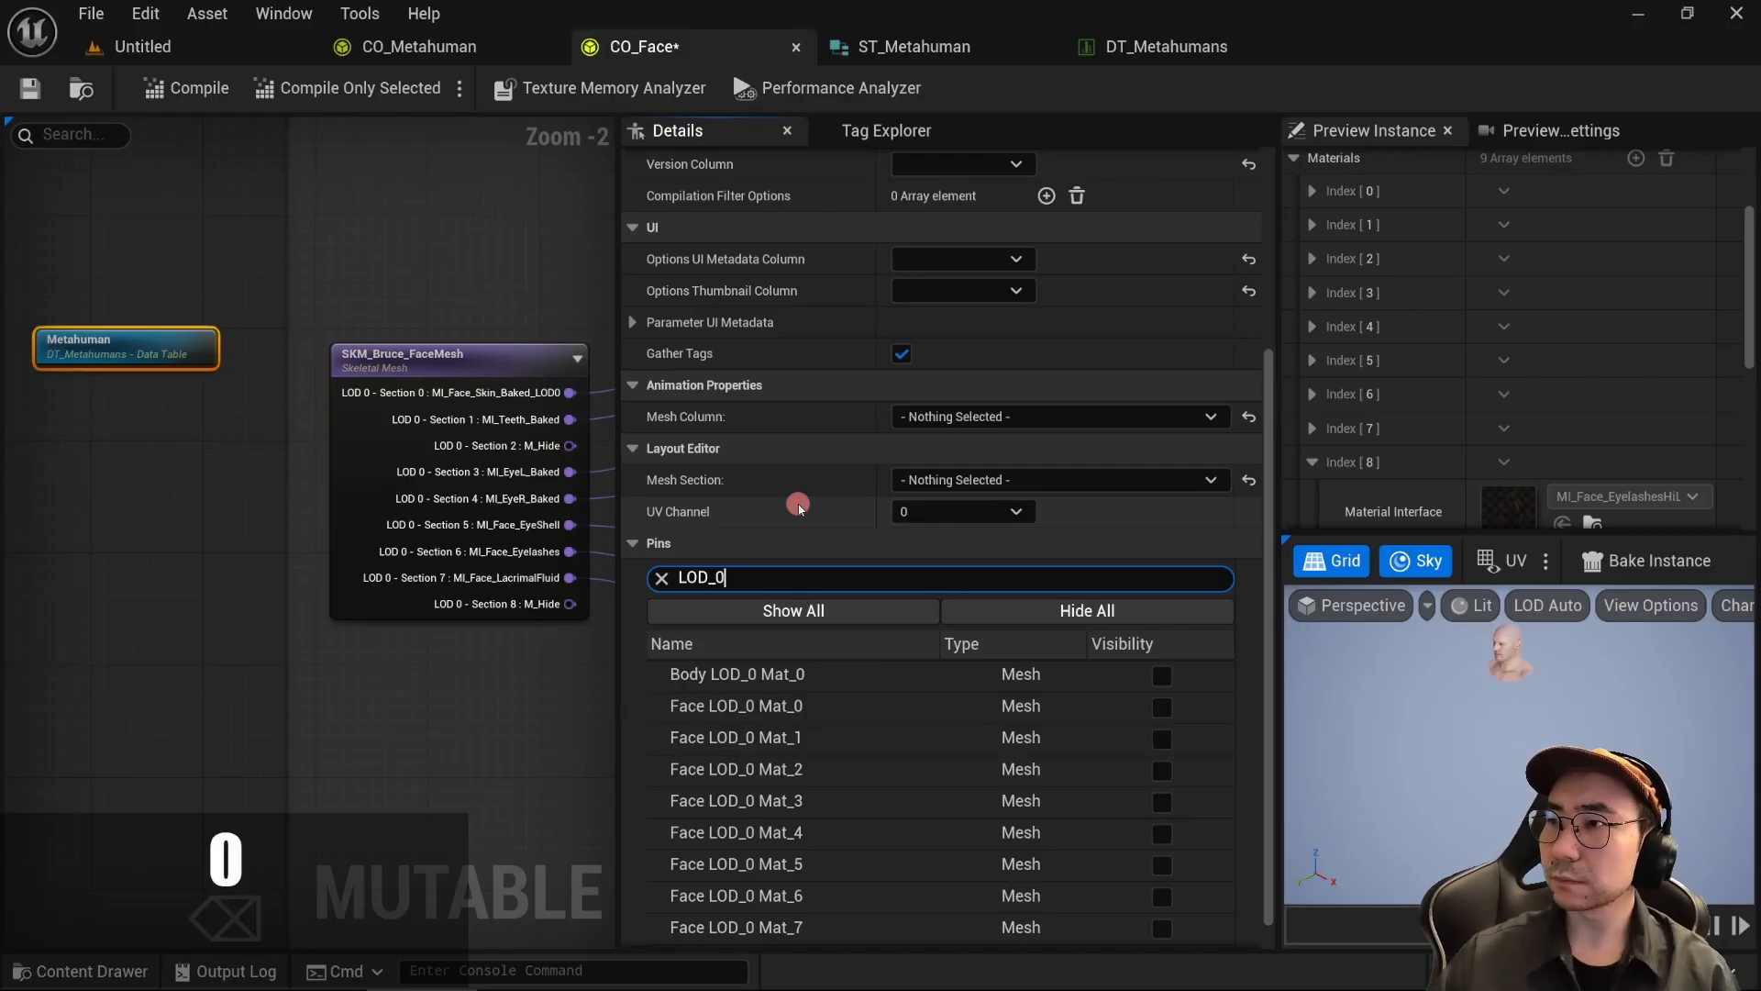
pyautogui.scroll(-1, 825, 596)
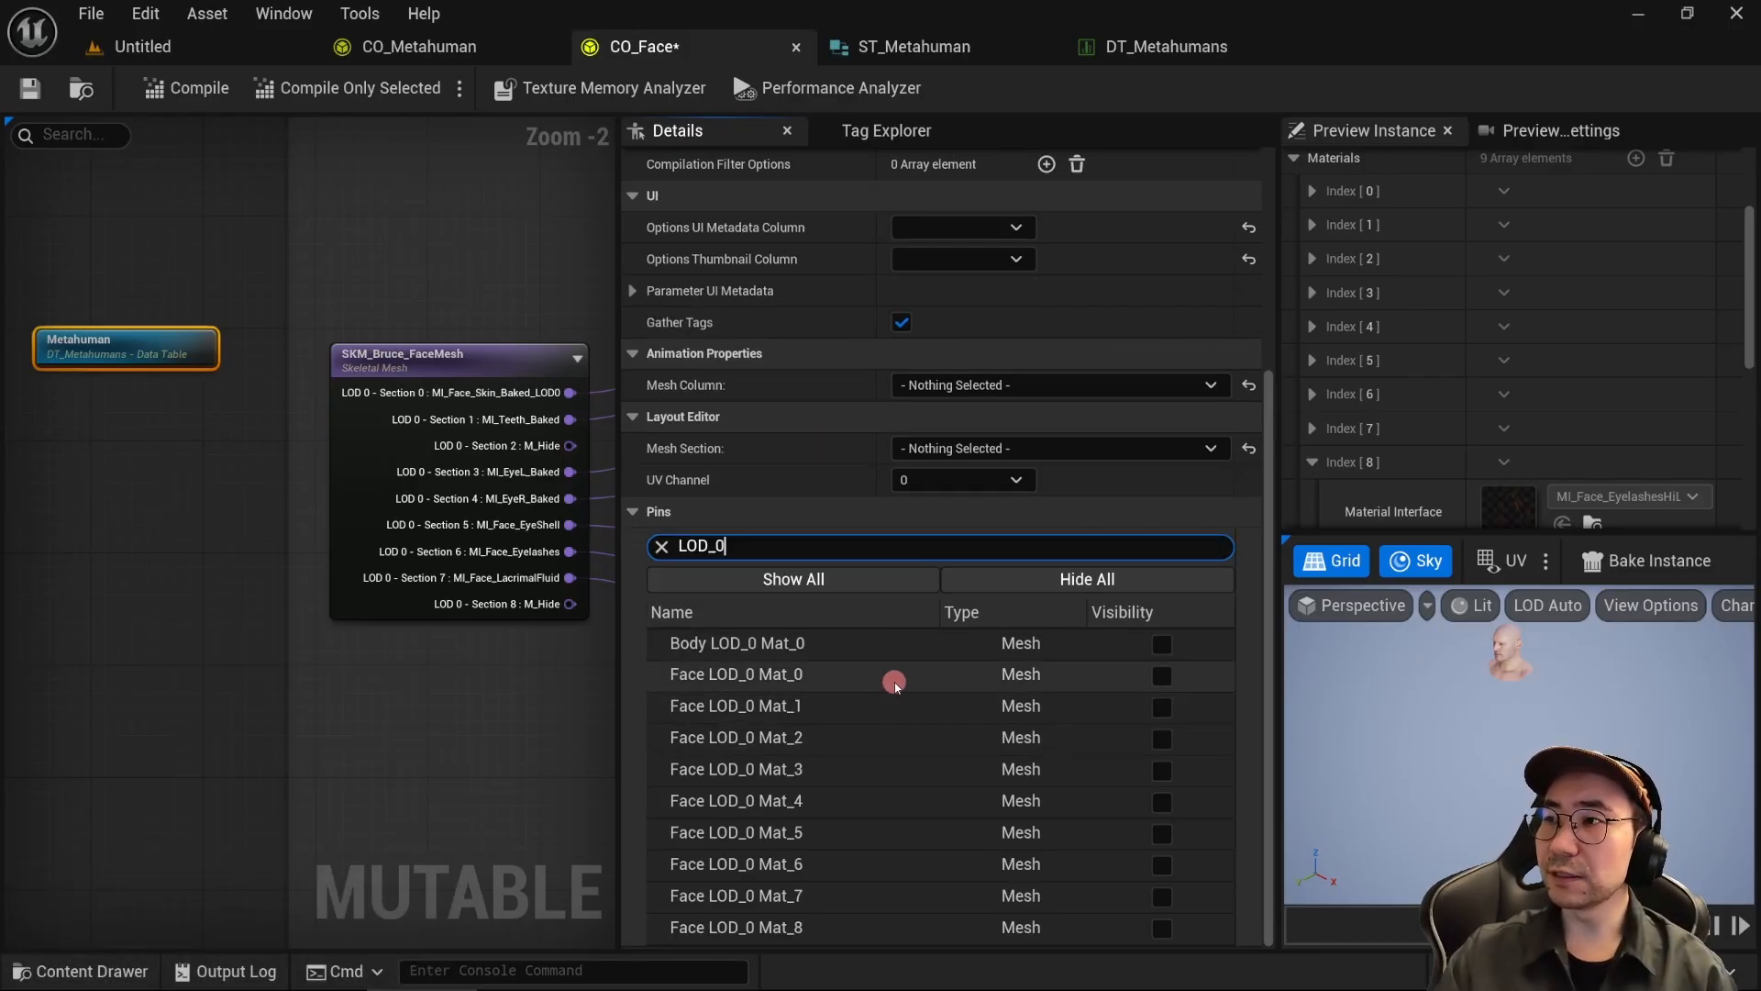
pyautogui.click(1161, 676)
pyautogui.click(1161, 707)
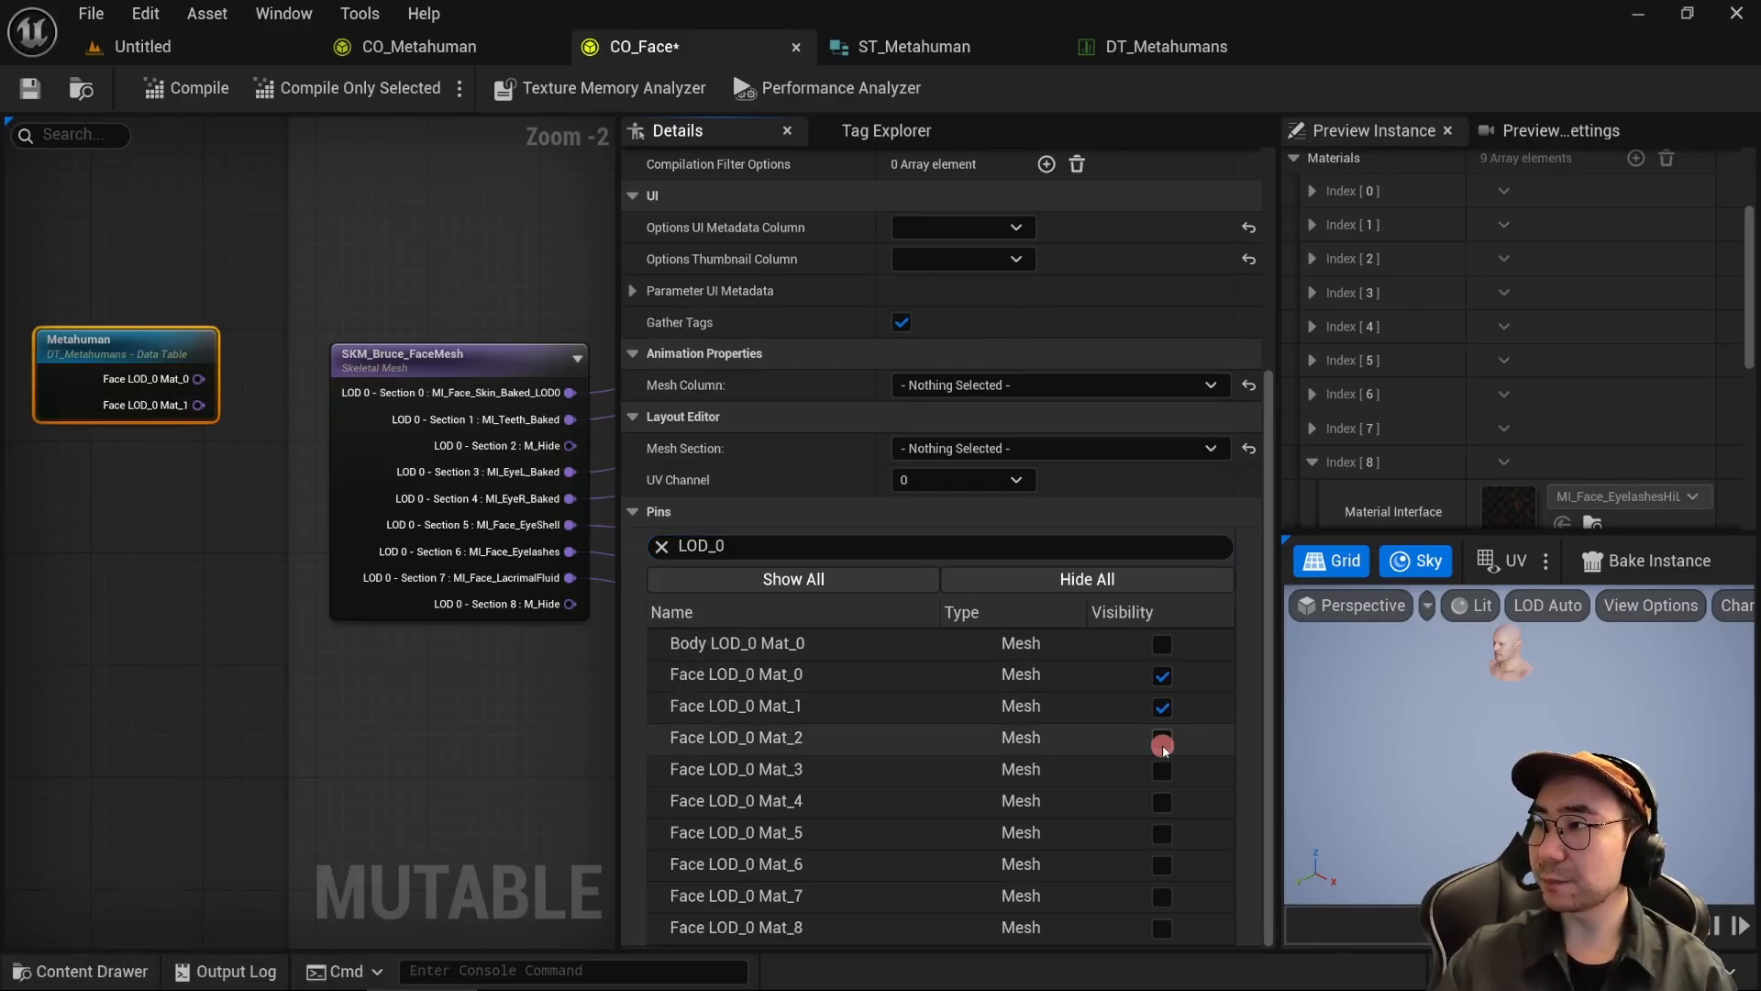
pyautogui.click(1161, 738)
pyautogui.click(1161, 770)
pyautogui.click(1162, 802)
pyautogui.click(1162, 833)
pyautogui.click(1161, 865)
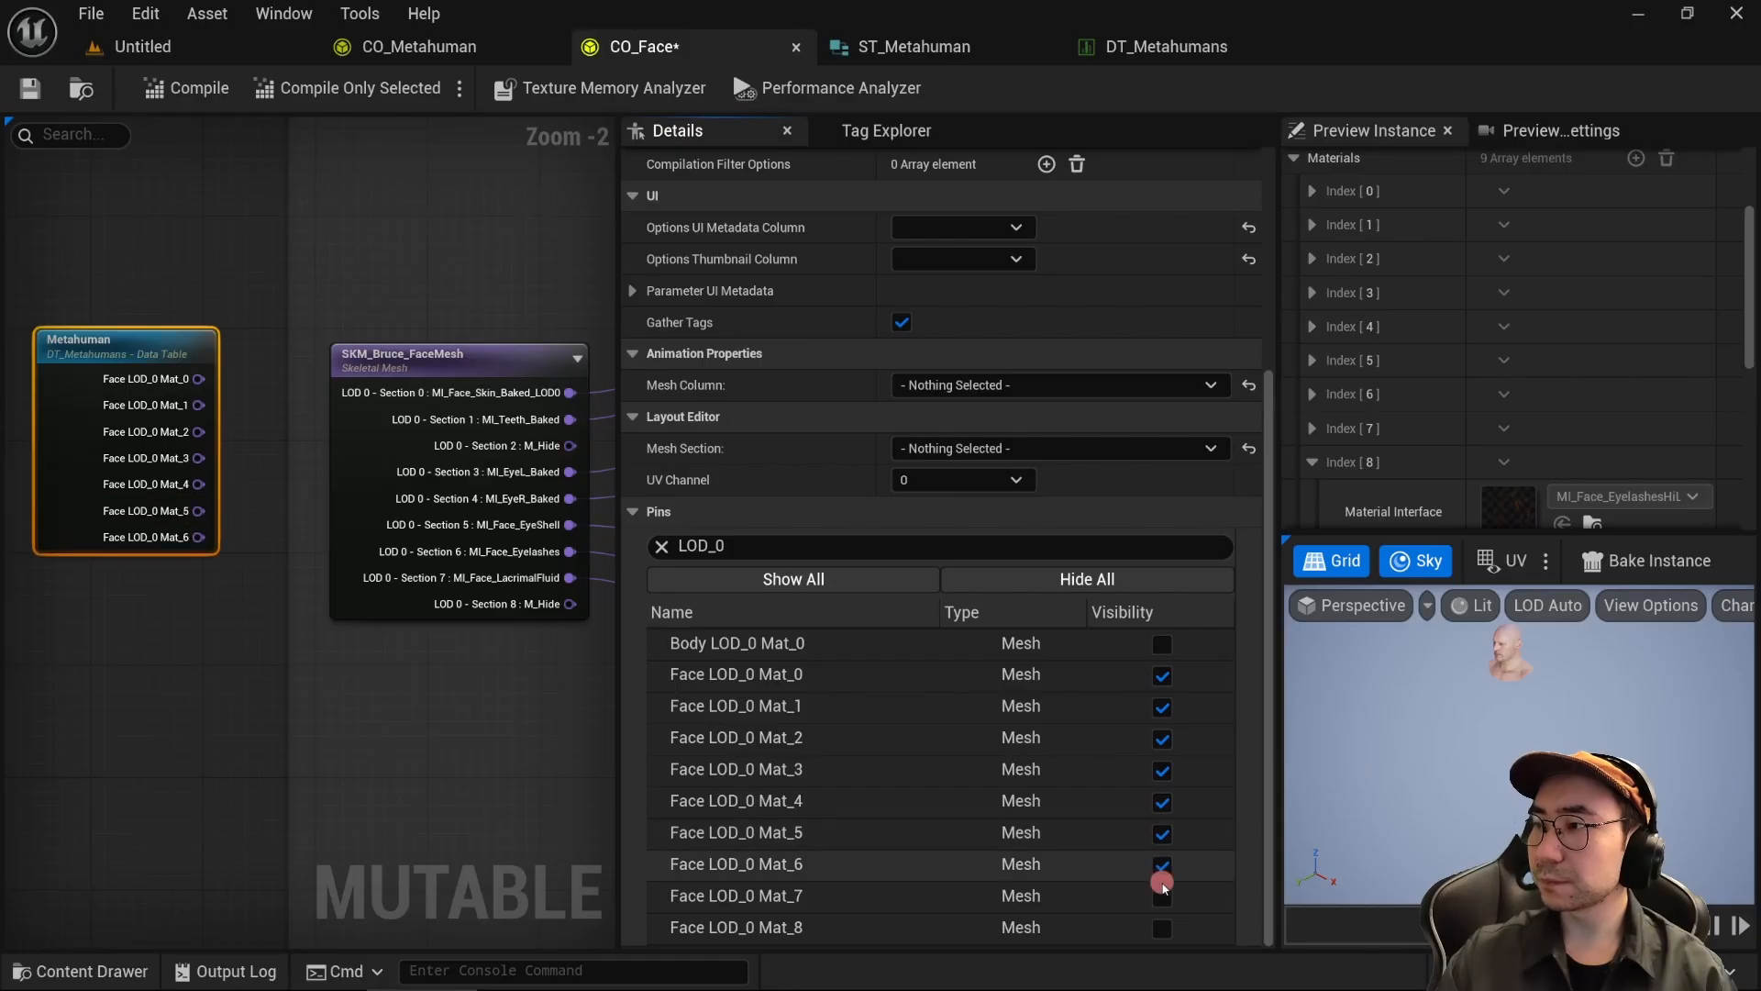
pyautogui.click(1161, 896)
pyautogui.click(1161, 927)
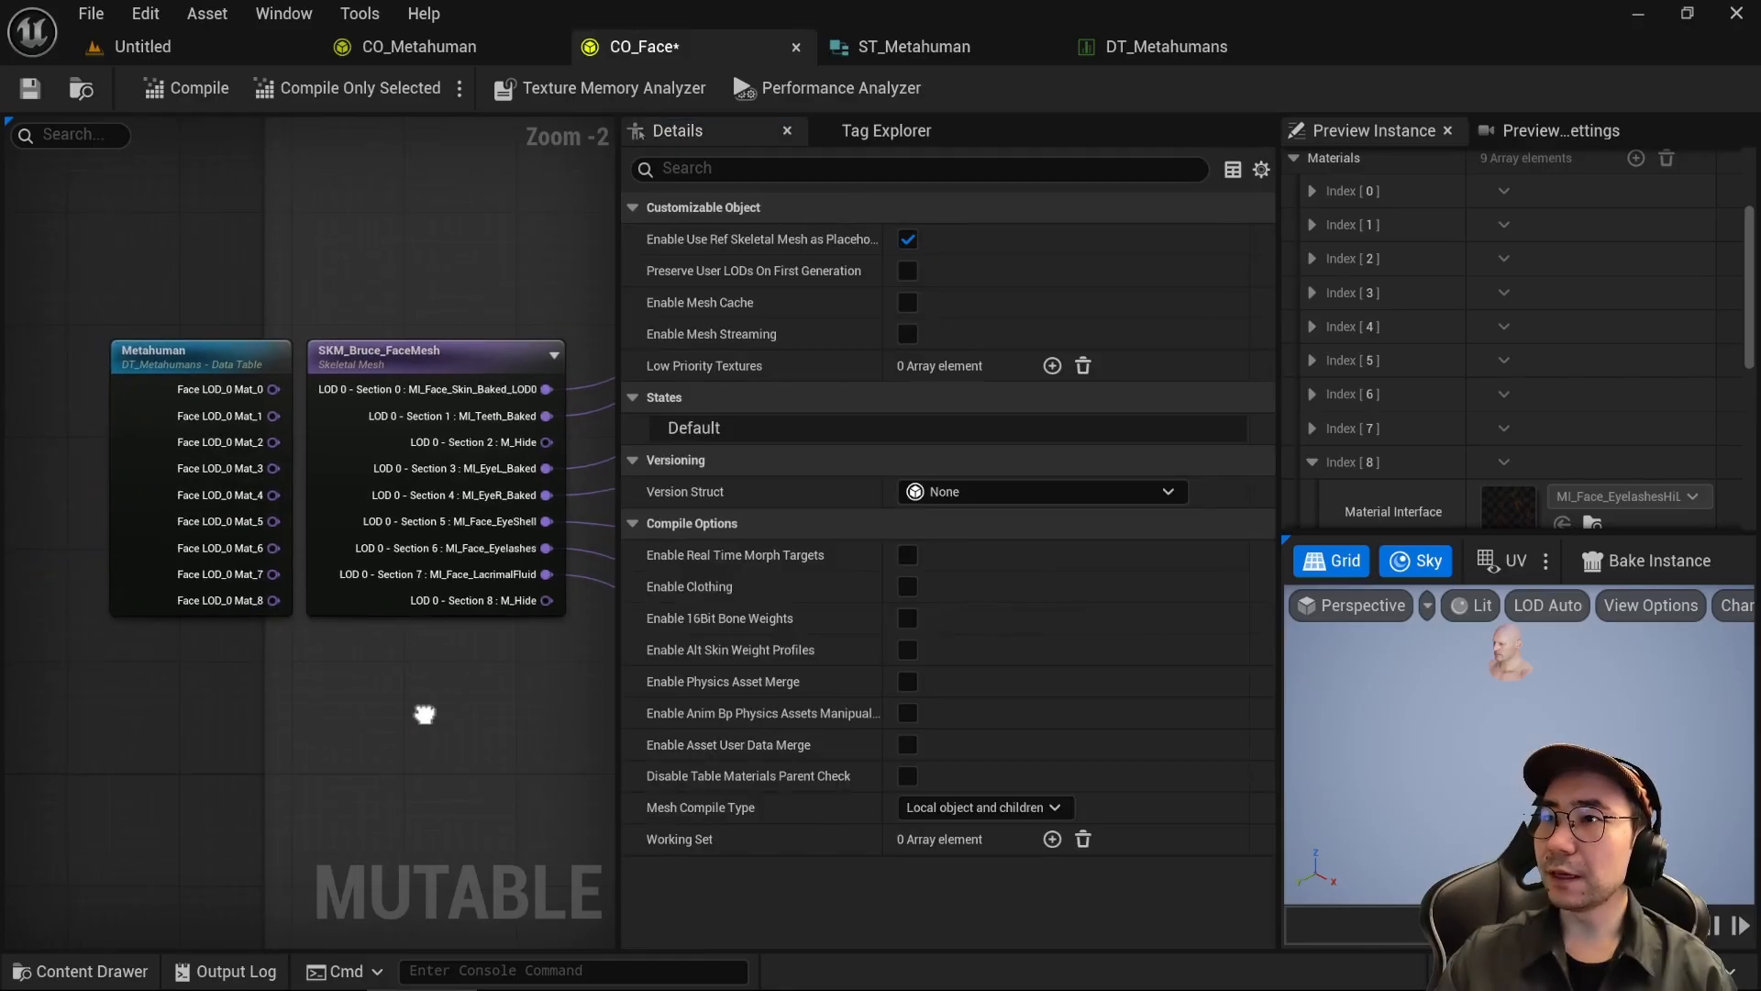
# Step: Transfer the LOD 0 mesh section connections from the SKM_Bruce_FaceMesh node to the matching Face LOD_0 pins on the Metahuman node
pyautogui.moveTo(425, 712); pyautogui.dragTo(355, 701, button='right')
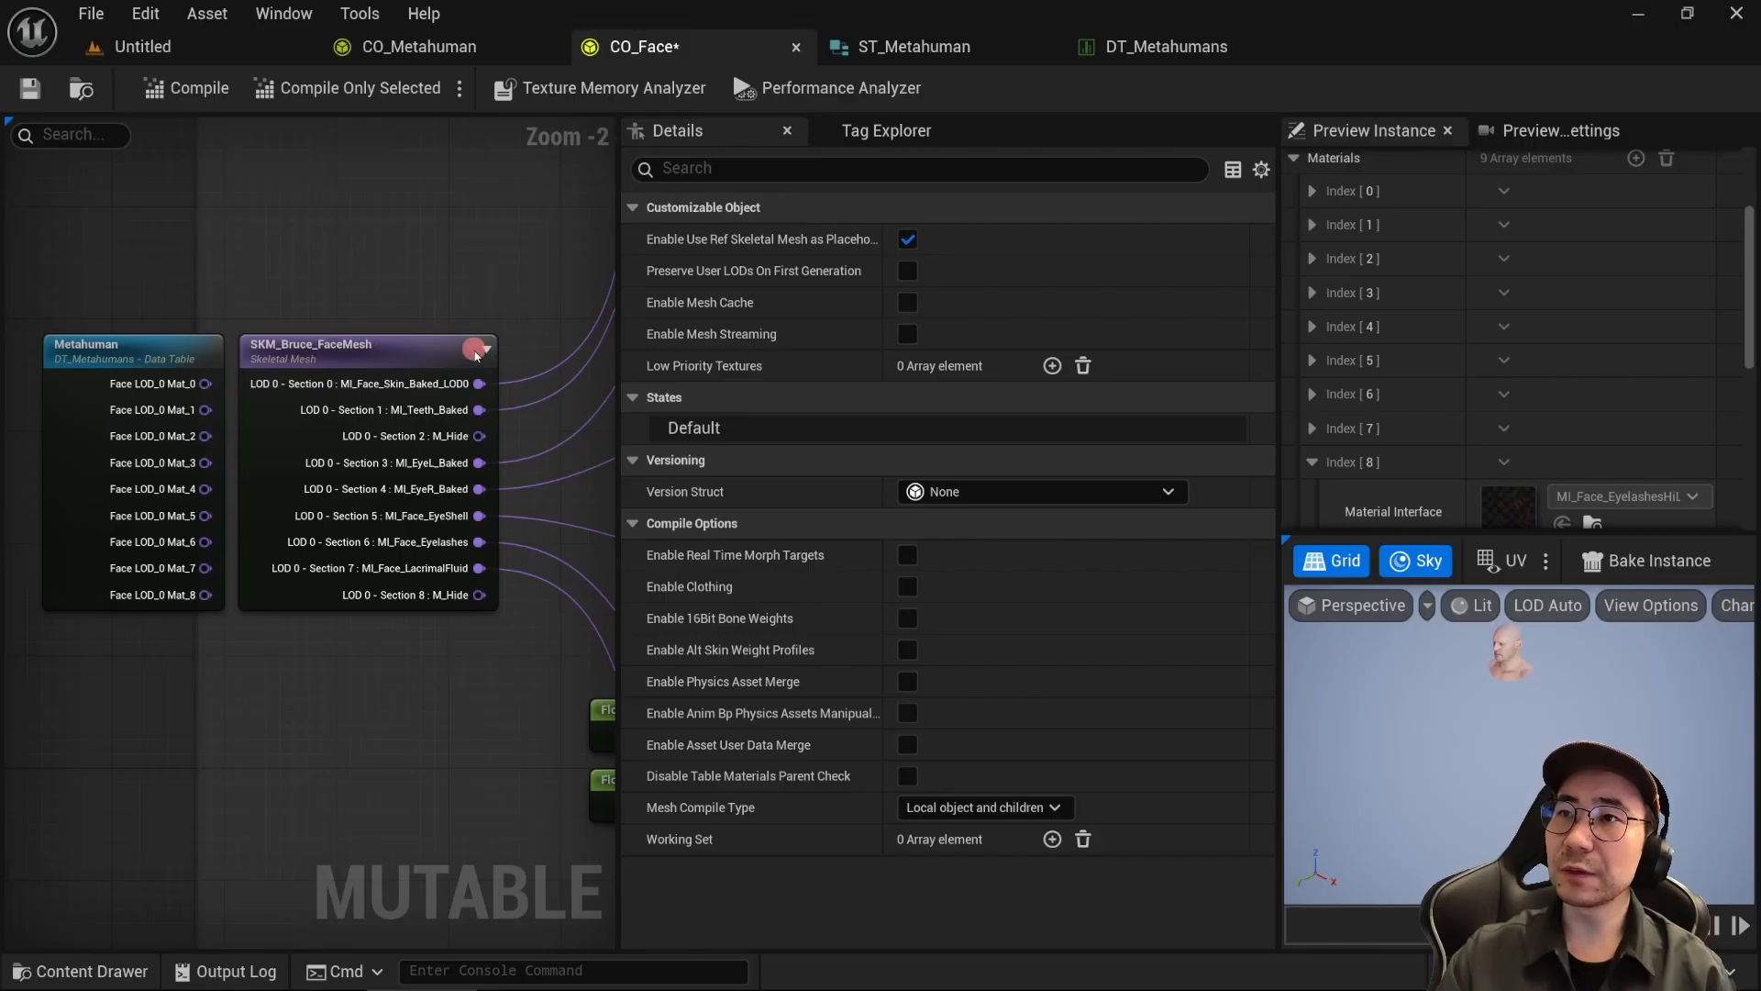
pyautogui.keyDown('ctrl'); pyautogui.moveTo(478, 383); pyautogui.dragTo(205, 410); pyautogui.keyUp('ctrl')
pyautogui.keyDown('ctrl'); pyautogui.moveTo(478, 462); pyautogui.dragTo(206, 489); pyautogui.keyUp('ctrl')
pyautogui.keyDown('ctrl'); pyautogui.moveTo(478, 516); pyautogui.dragTo(205, 543); pyautogui.keyUp('ctrl')
pyautogui.keyDown('ctrl'); pyautogui.moveTo(478, 568); pyautogui.dragTo(205, 568); pyautogui.keyUp('ctrl')
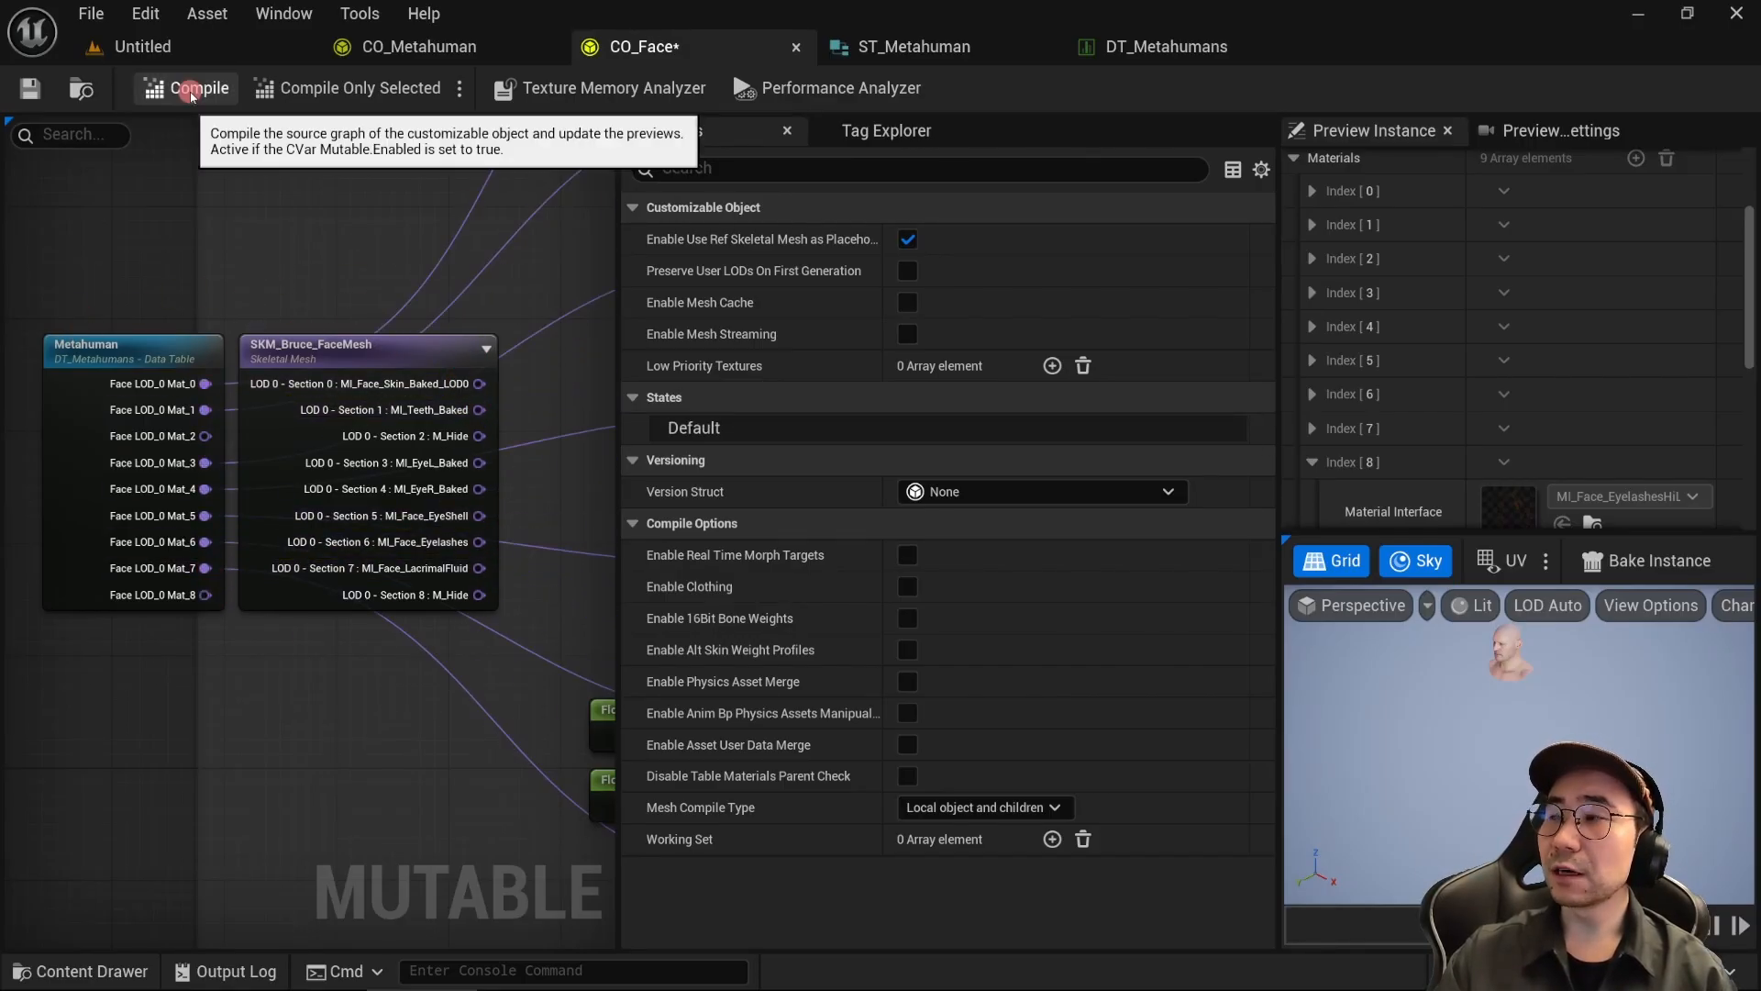
# Step: Compile and save CO_Face, and delete the disconnected LOD 0 SKM_Bruce_FaceMesh node
pyautogui.click(190, 90)
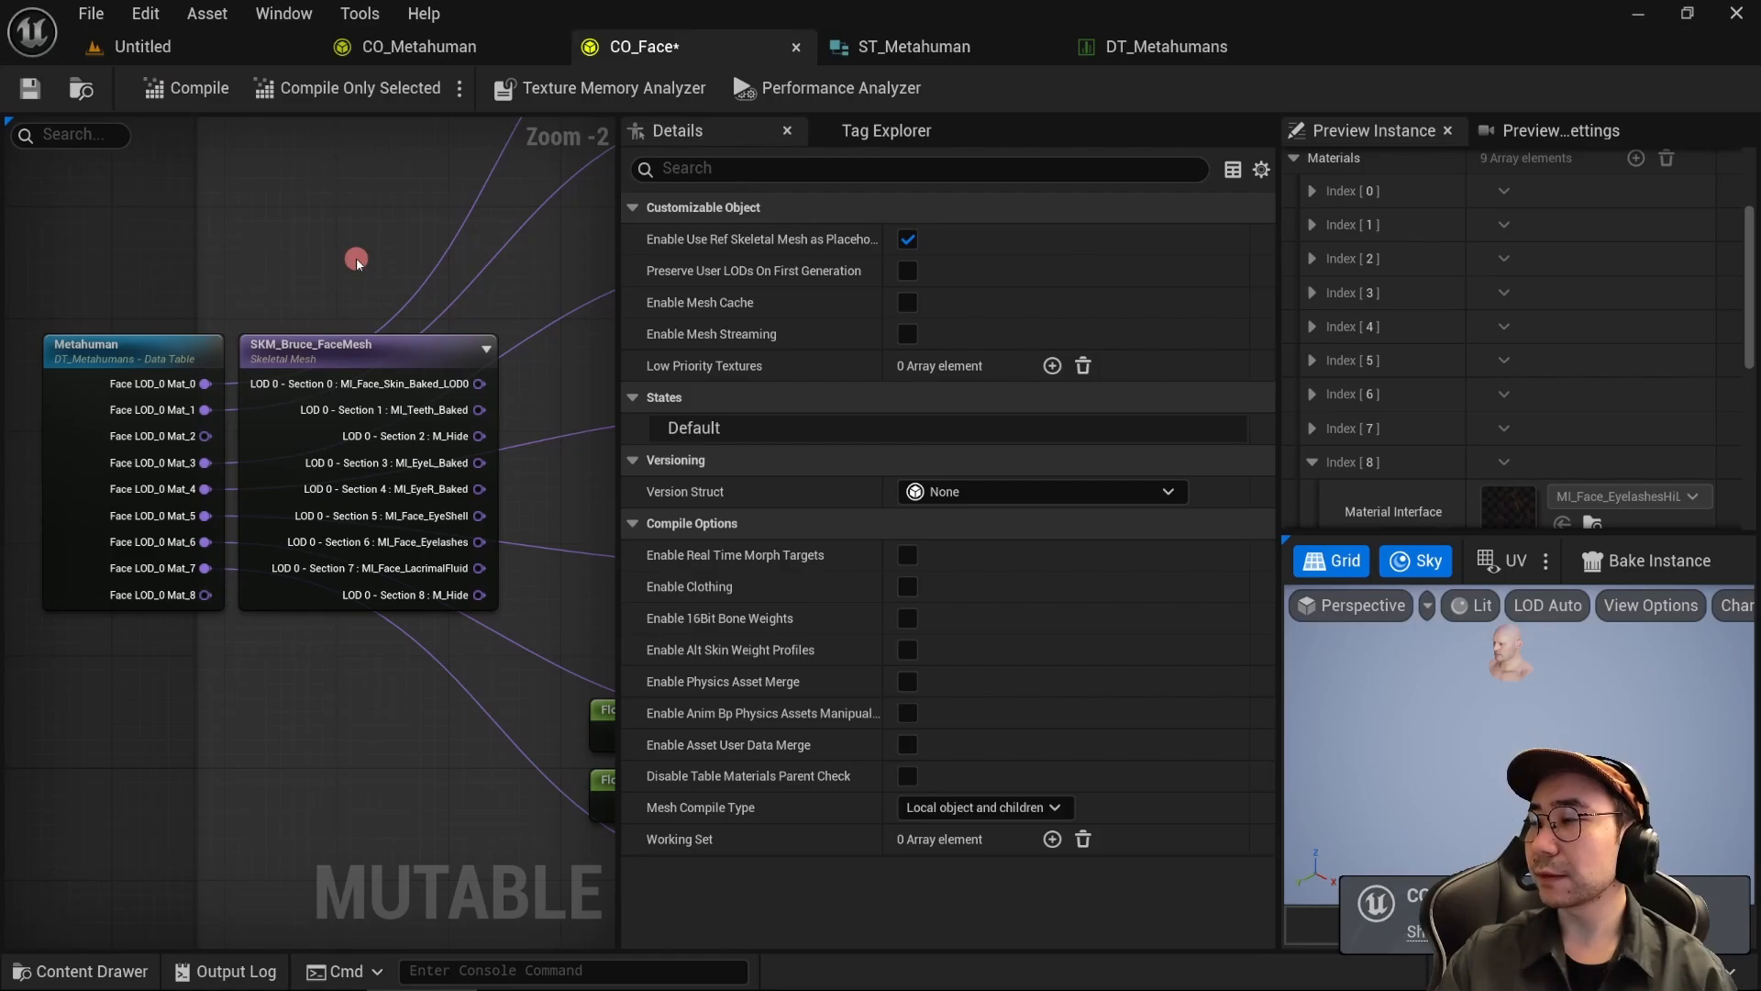
pyautogui.click(1470, 605)
pyautogui.hotkey('ctrl', 's')
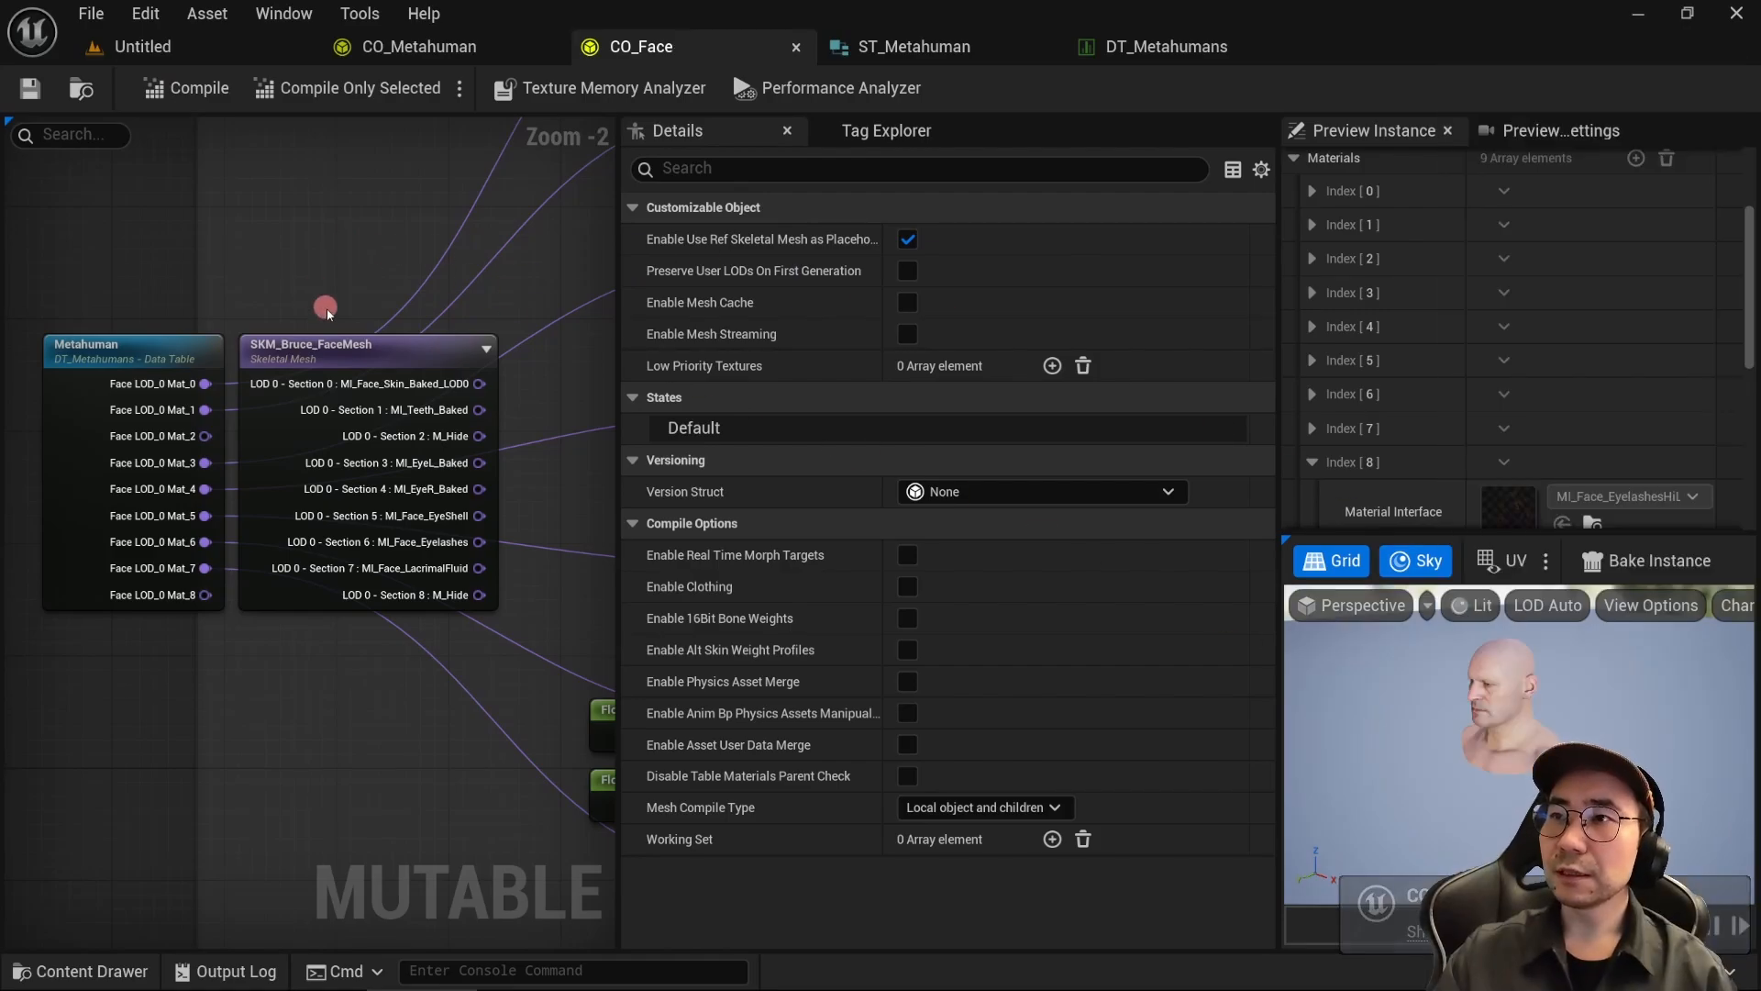
pyautogui.click(342, 352)
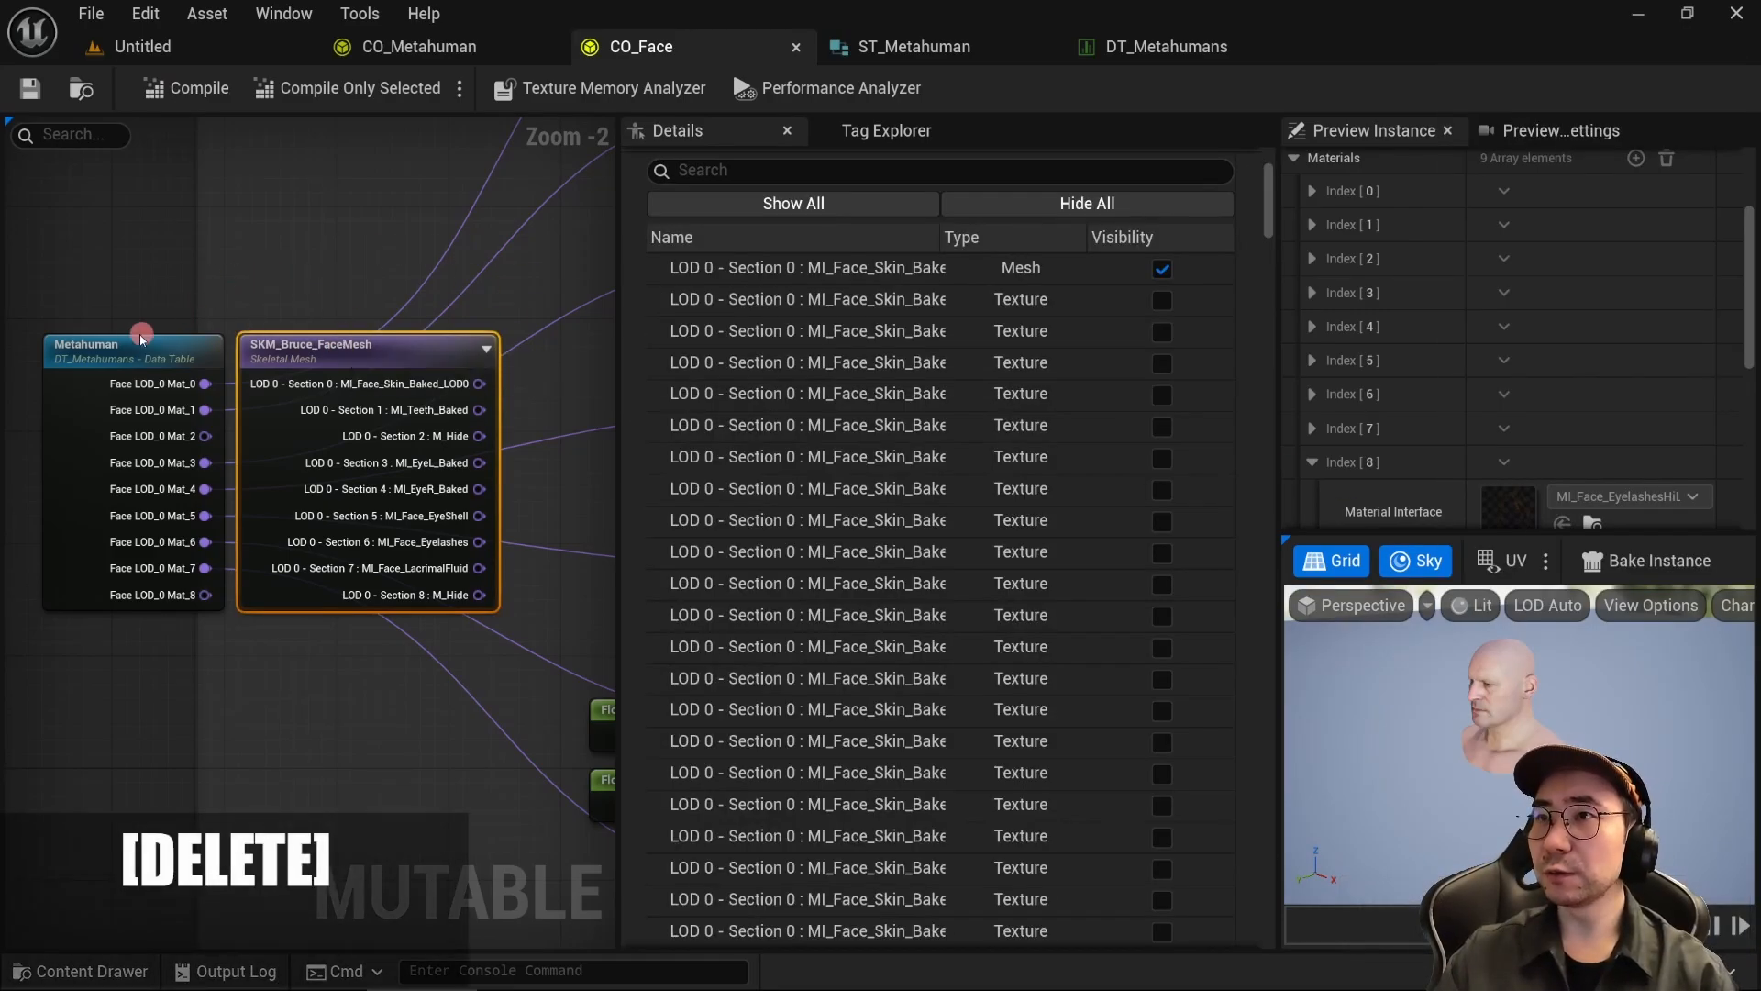
pyautogui.press('Delete')
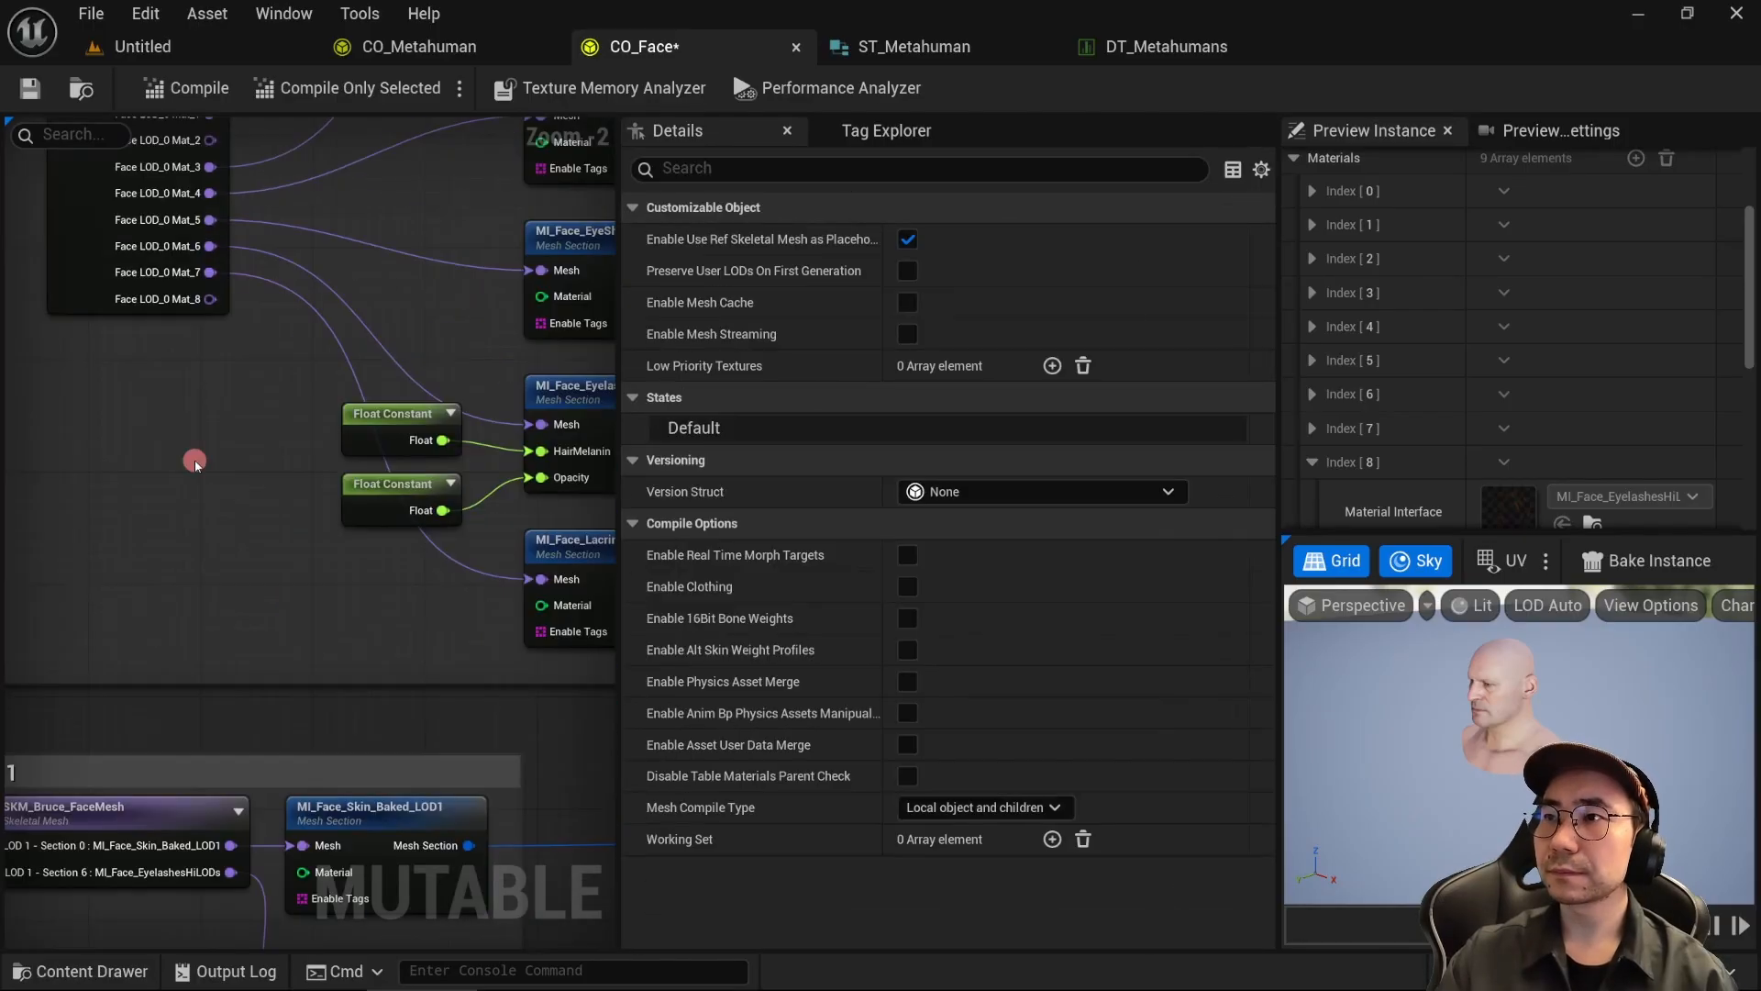
# Step: Copy the Metahuman table node and paste it beside the LOD 1 group
pyautogui.moveTo(192, 460); pyautogui.dragTo(381, 511, button='right')
pyautogui.scroll(-1, 380, 511)
pyautogui.click(334, 317)
pyautogui.hotkey('ctrl', 'c')
pyautogui.moveTo(302, 616); pyautogui.dragTo(519, 236, button='right')
pyautogui.click(208, 456)
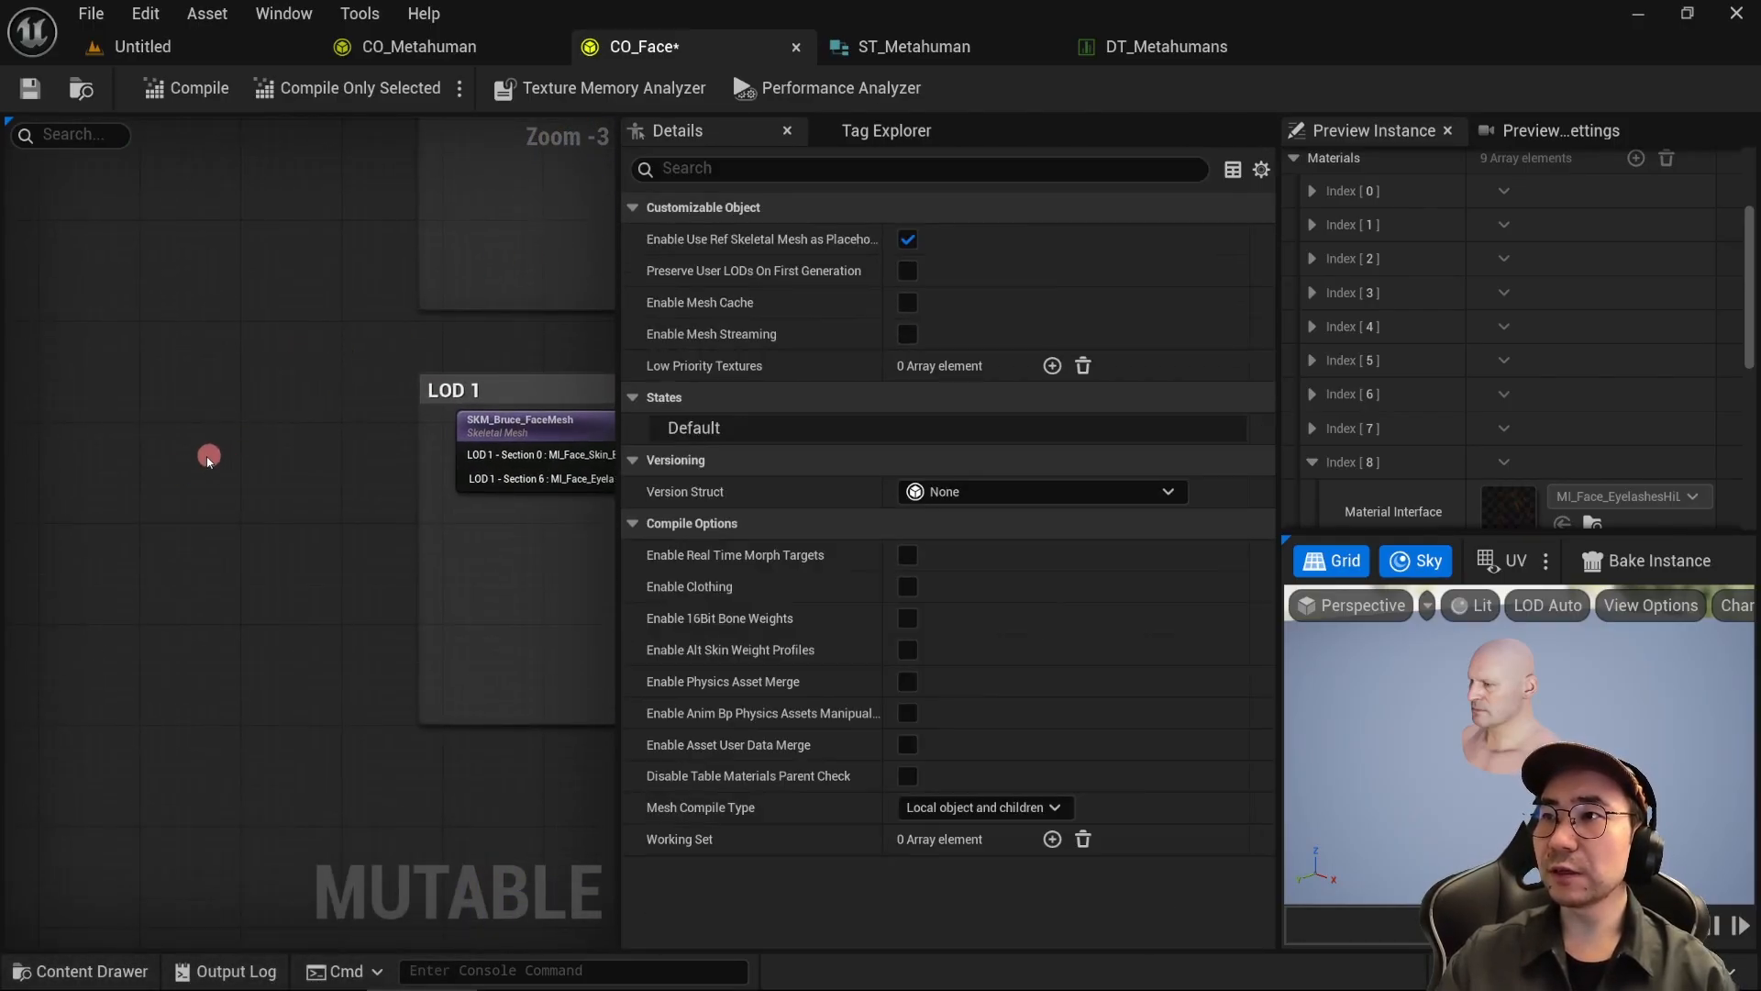
pyautogui.hotkey('ctrl', 'v')
pyautogui.scroll(2, 168, 439)
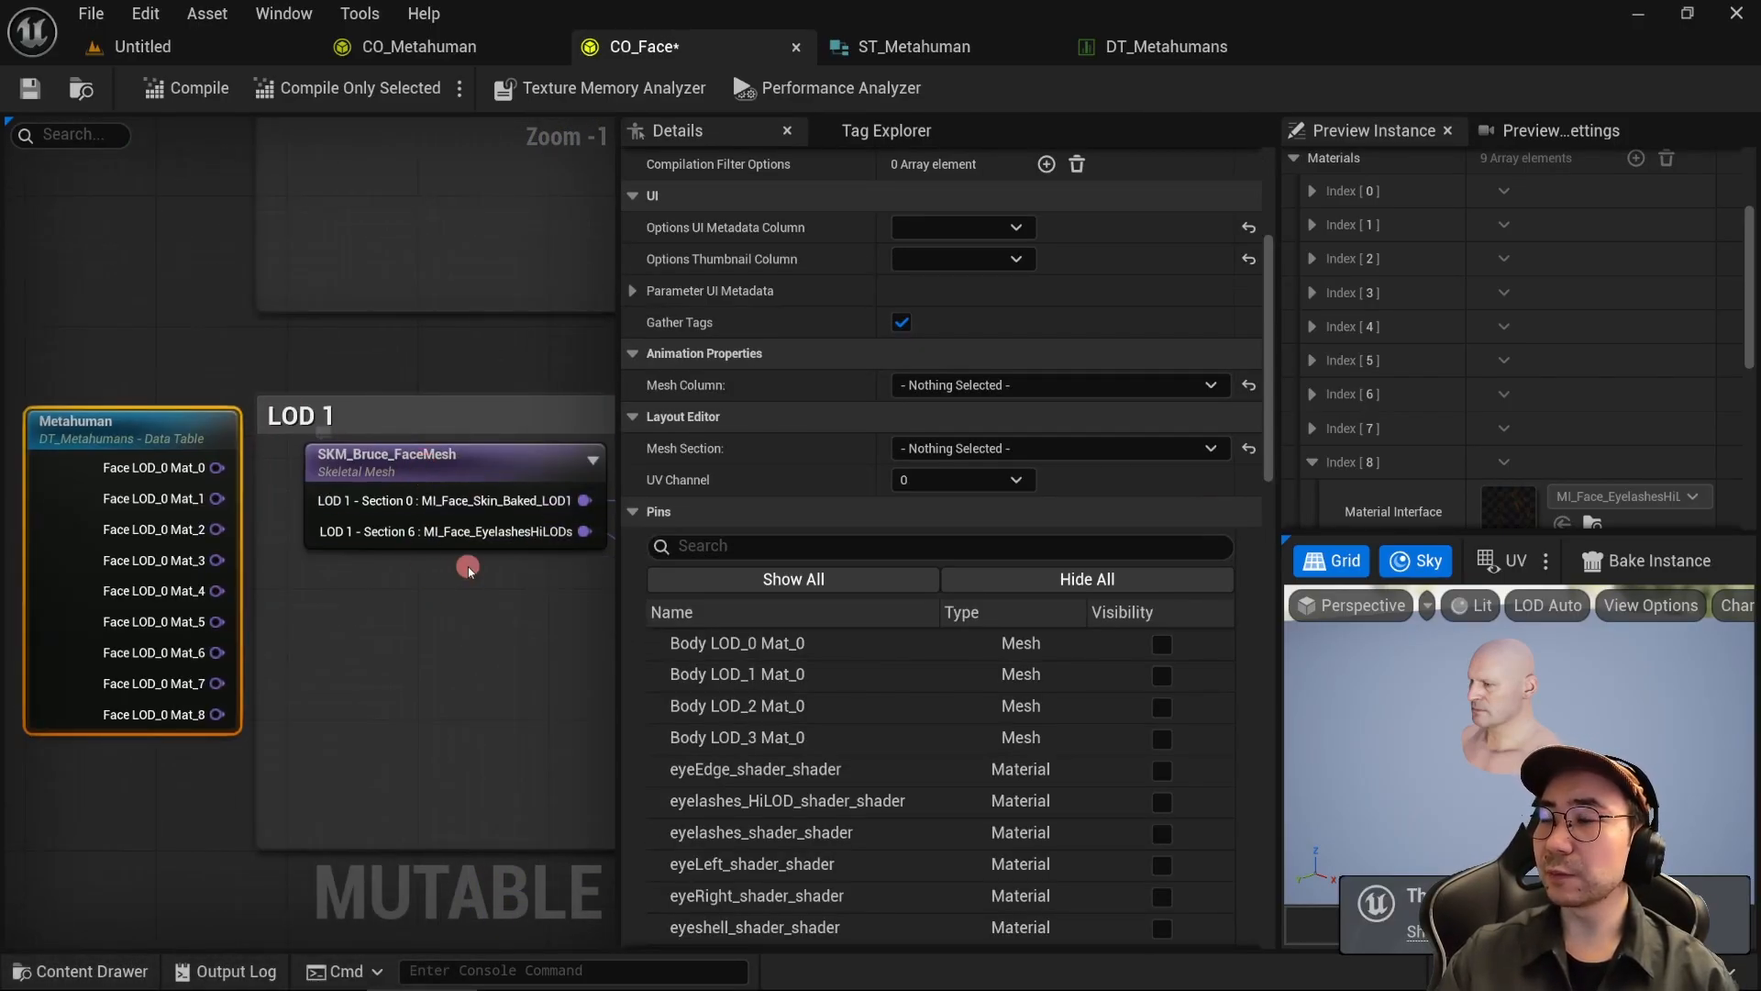
# Step: On the pasted Metahuman node, hide all pins, filter by LOD_1, and show only Face LOD_1 Mat_0 and Mat_6
pyautogui.click(604, 529)
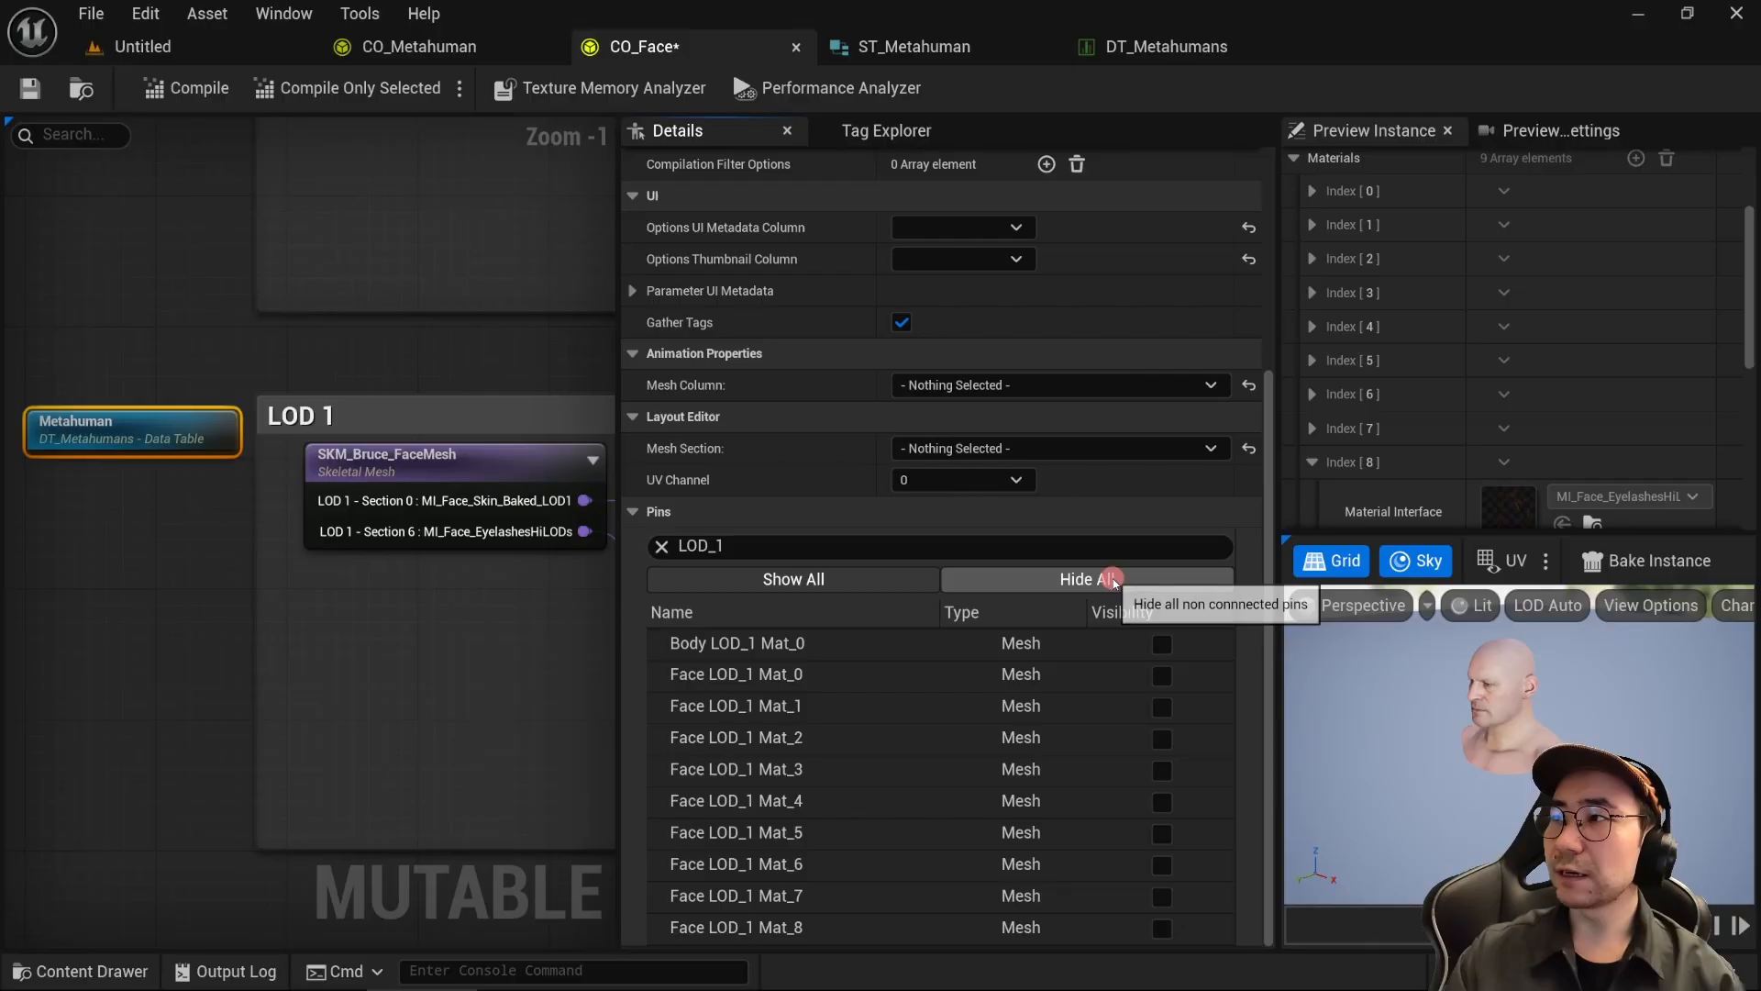
pyautogui.click(1113, 578)
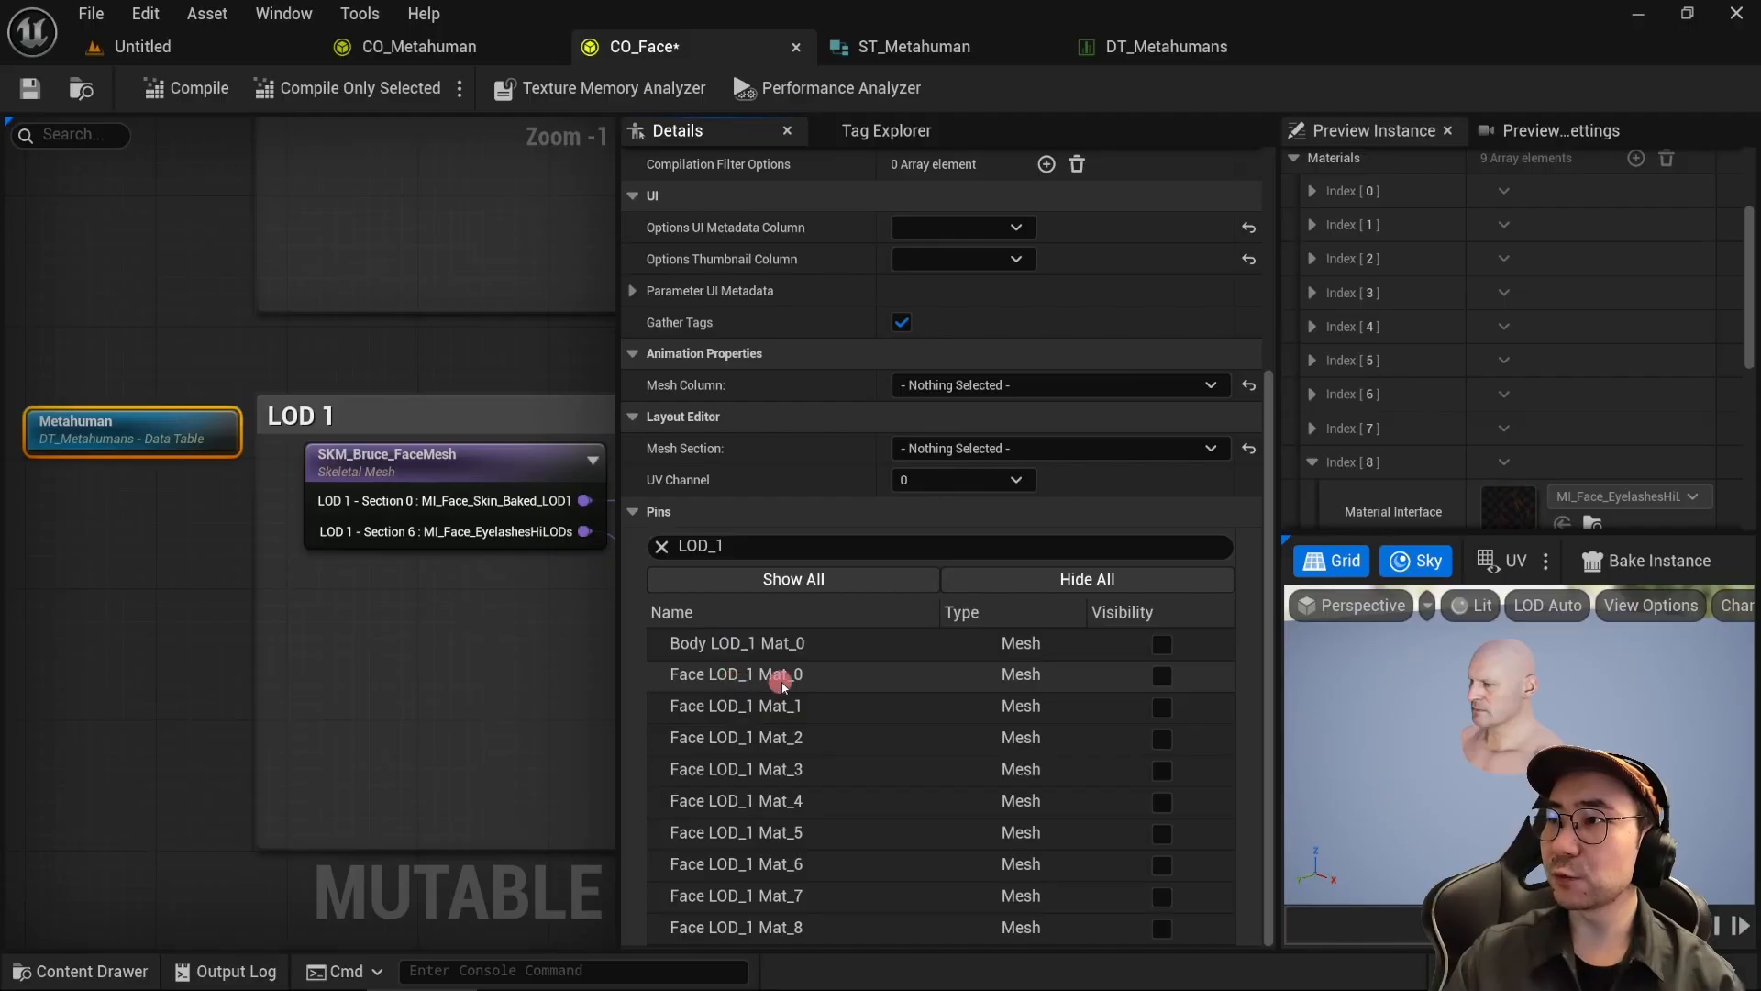
pyautogui.click(1163, 676)
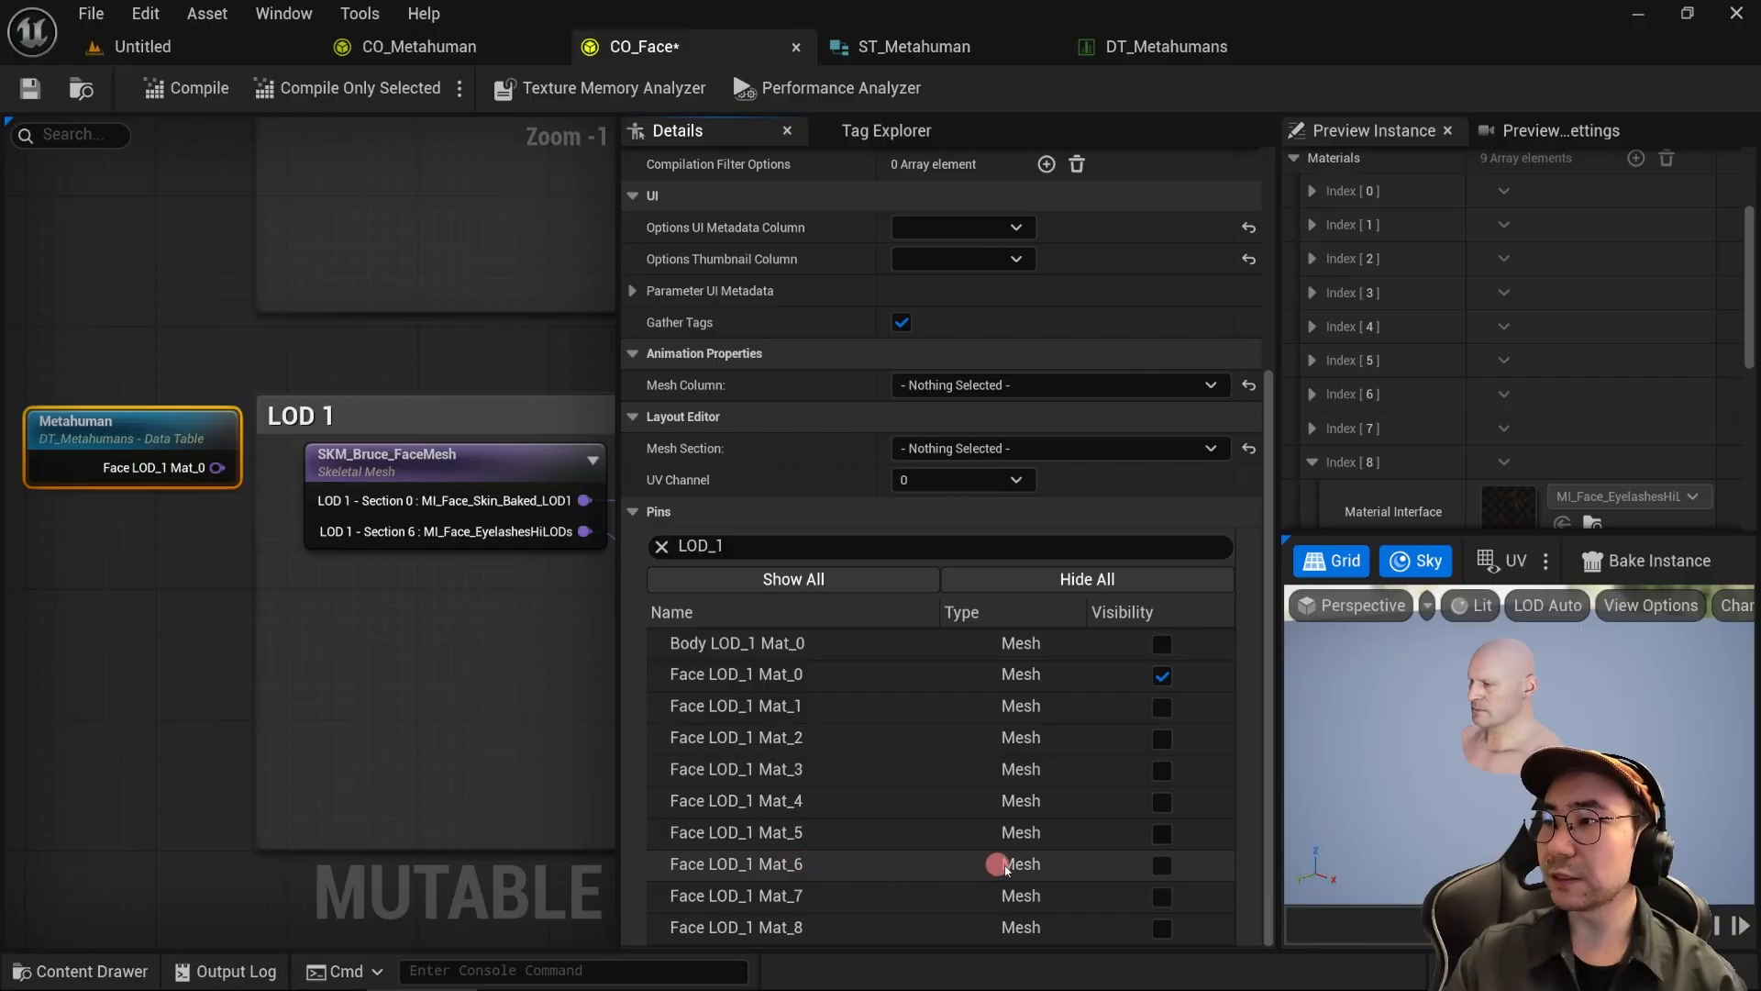
pyautogui.click(1161, 864)
# Step: Replace the LOD 1 SKM_Bruce_FaceMesh node with the Metahuman table node, rerouting both mesh connections to Mat_0 and Mat_6, and save CO_Face
pyautogui.moveTo(167, 431); pyautogui.dragTo(217, 450)
pyautogui.click(517, 647)
pyautogui.moveTo(583, 500); pyautogui.dragTo(266, 483)
pyautogui.moveTo(569, 531); pyautogui.dragTo(259, 514)
pyautogui.moveTo(443, 475); pyautogui.dragTo(99, 673)
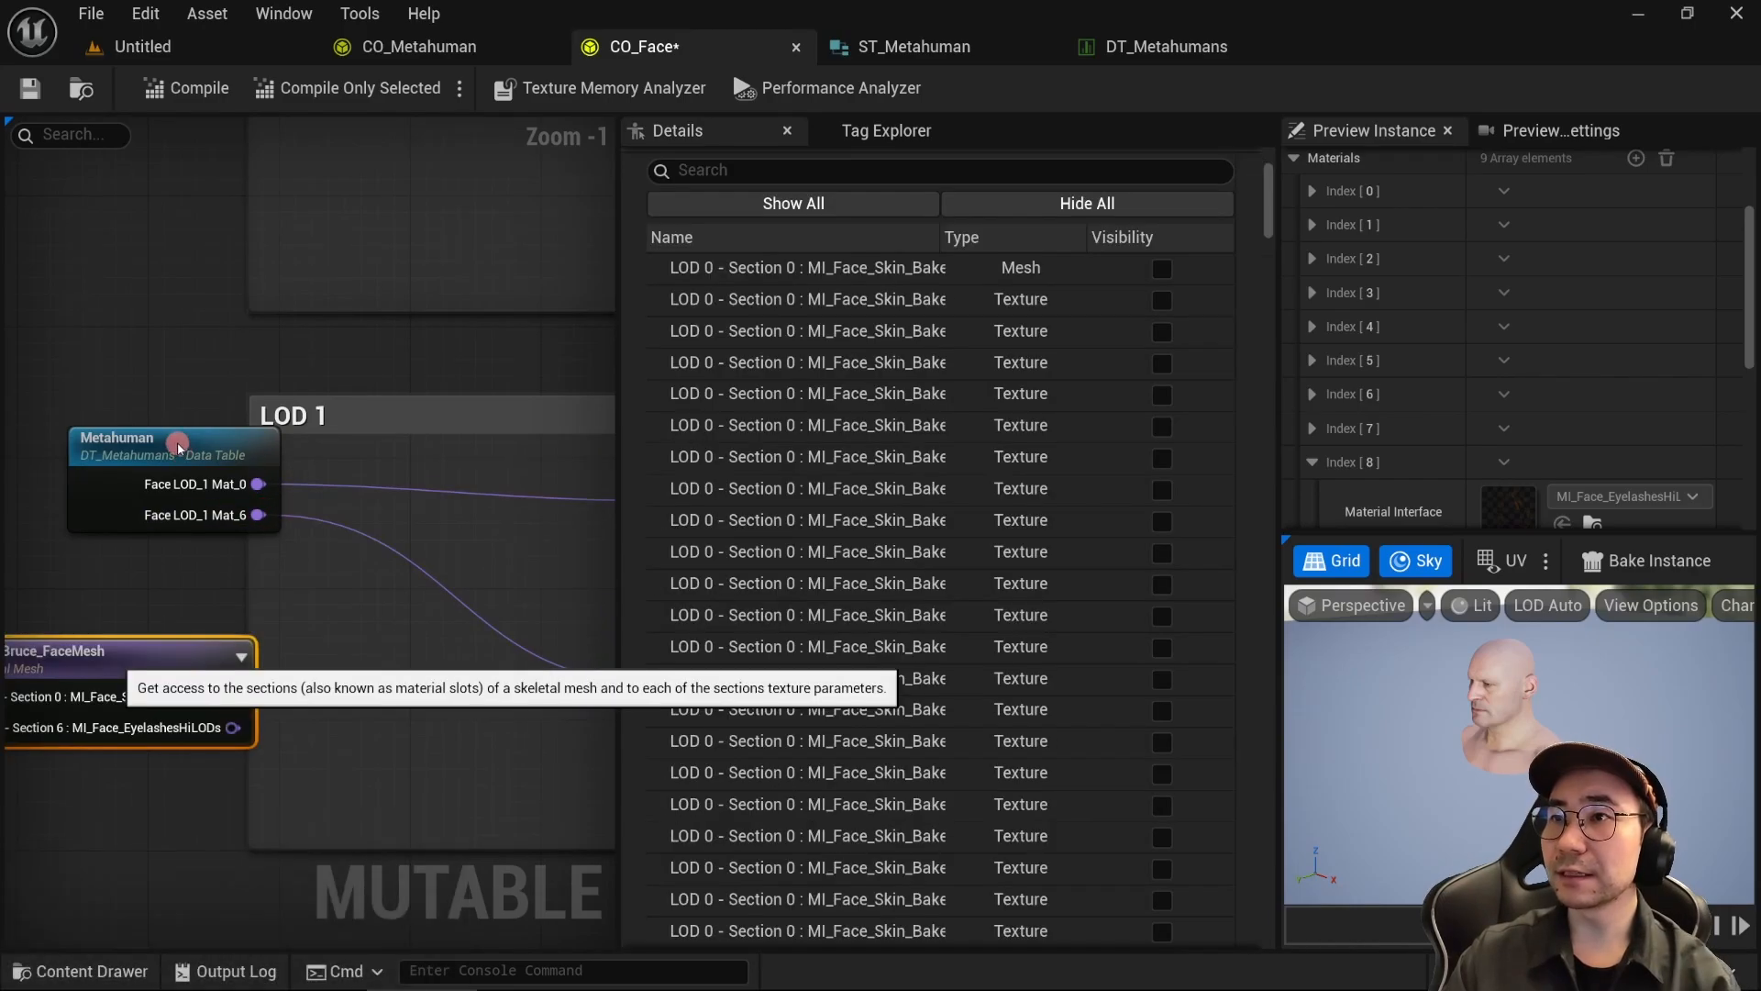
pyautogui.press('Delete')
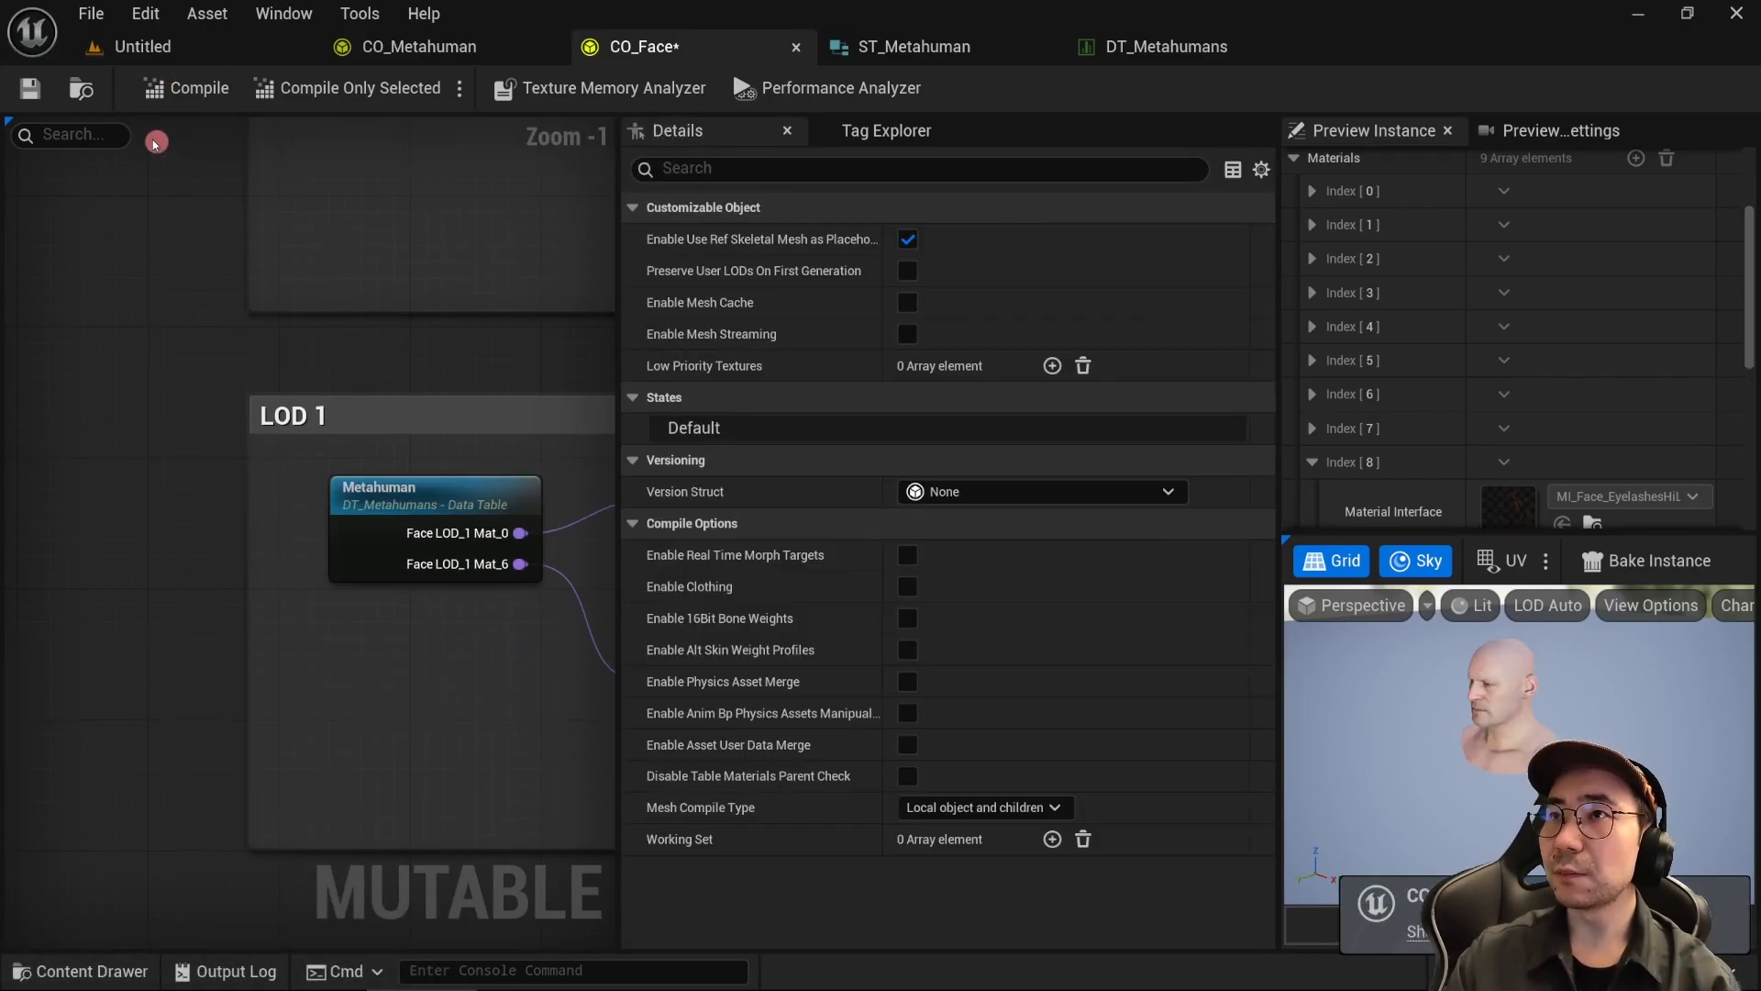
pyautogui.click(29, 92)
pyautogui.click(453, 702)
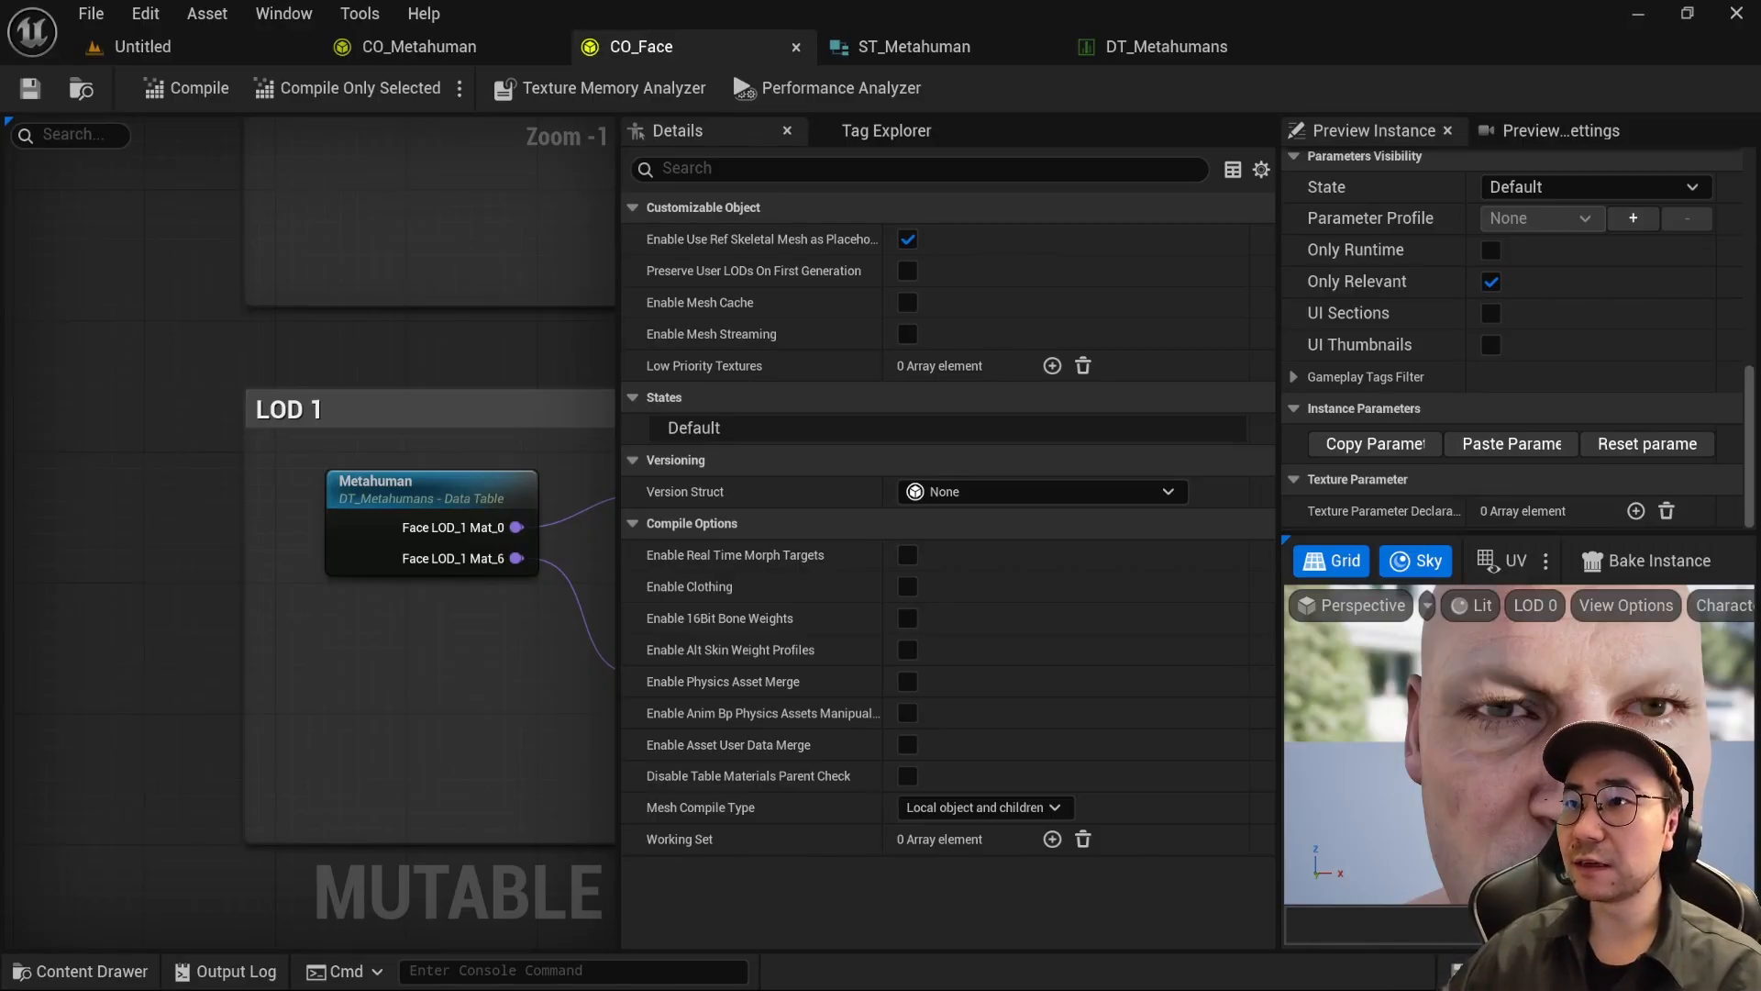
# Step: Duplicate the LOD 1 Metahuman table node into the empty graph area outside the LOD groups
pyautogui.click(394, 488)
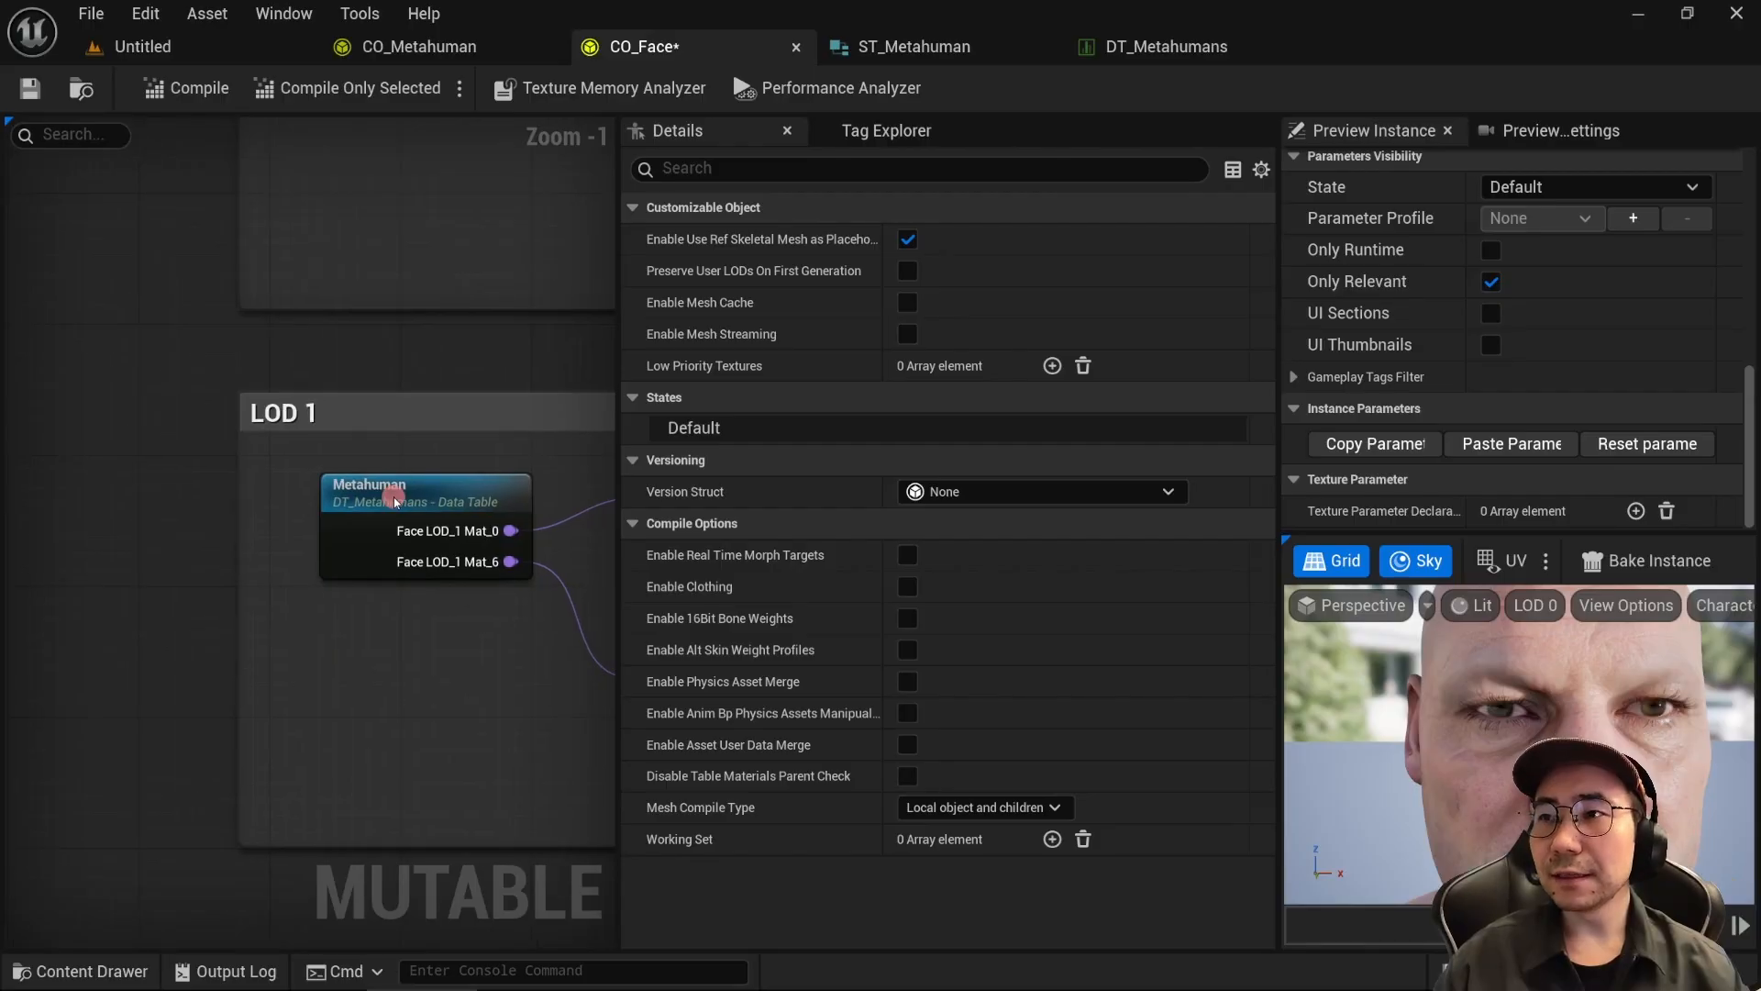
pyautogui.hotkey('ctrl', 'c')
pyautogui.hotkey('ctrl', 'v')
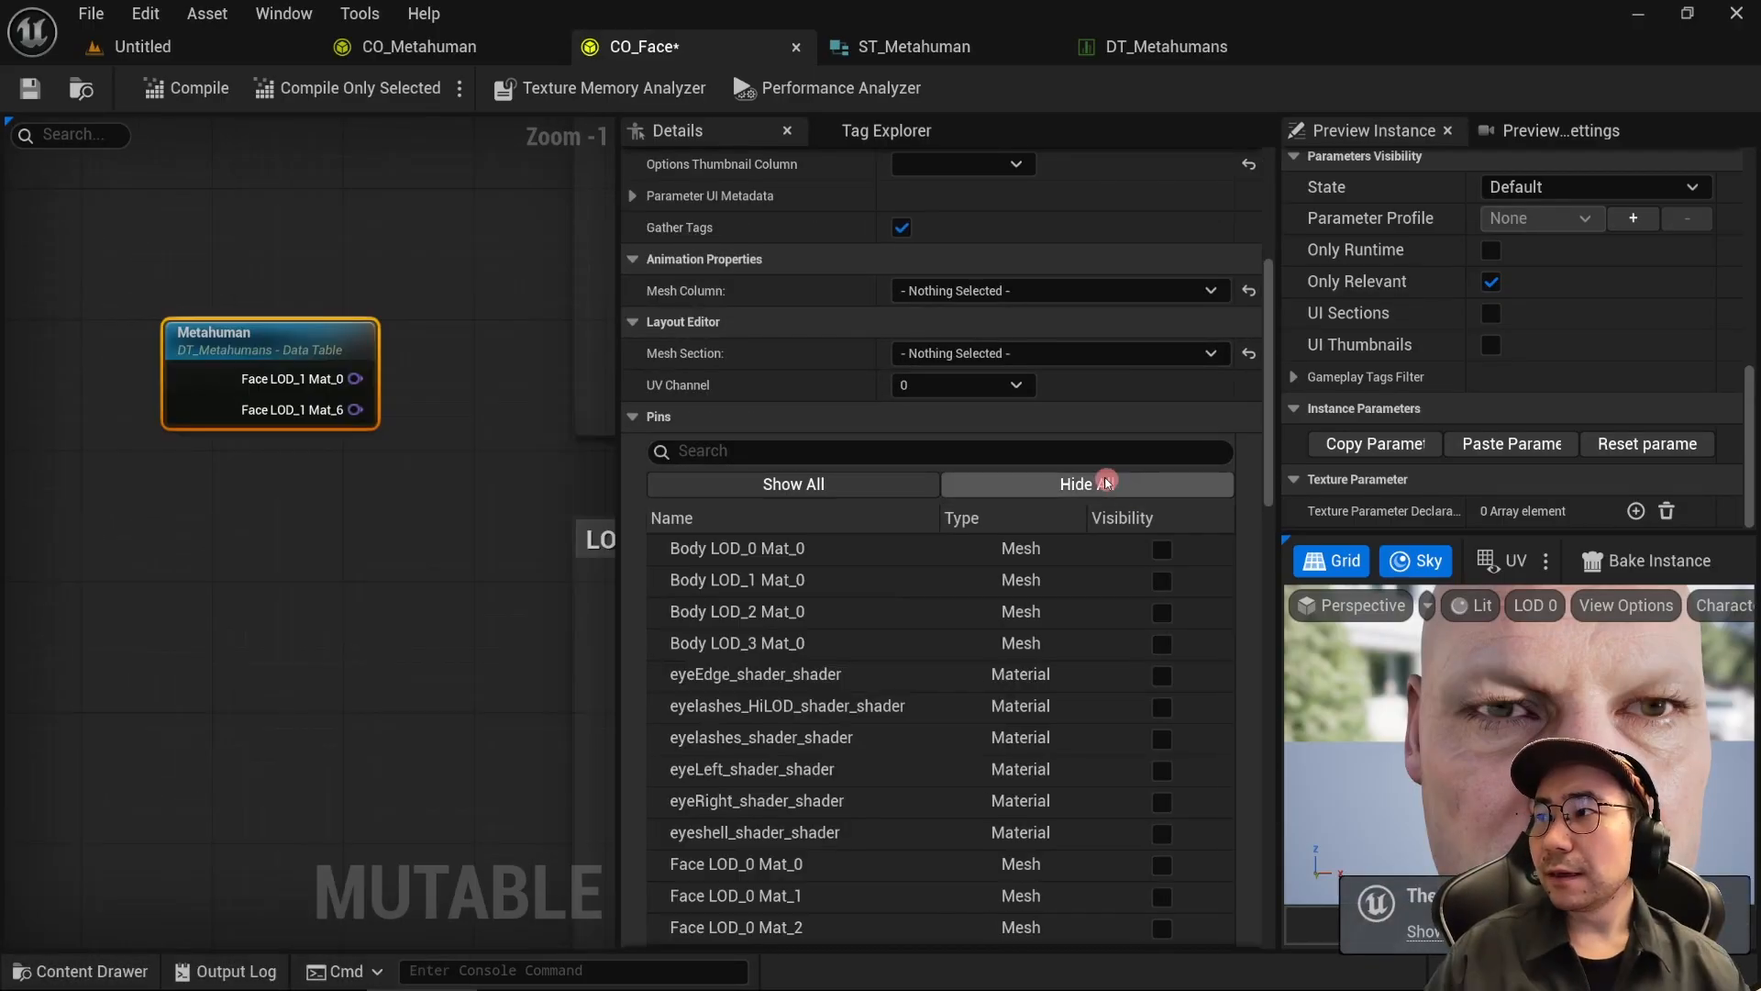
# Step: On the duplicated Metahuman table node, hide all pins, filter by shader, and show every listed shader material pin from eyeEdge to teeth
pyautogui.click(1087, 484)
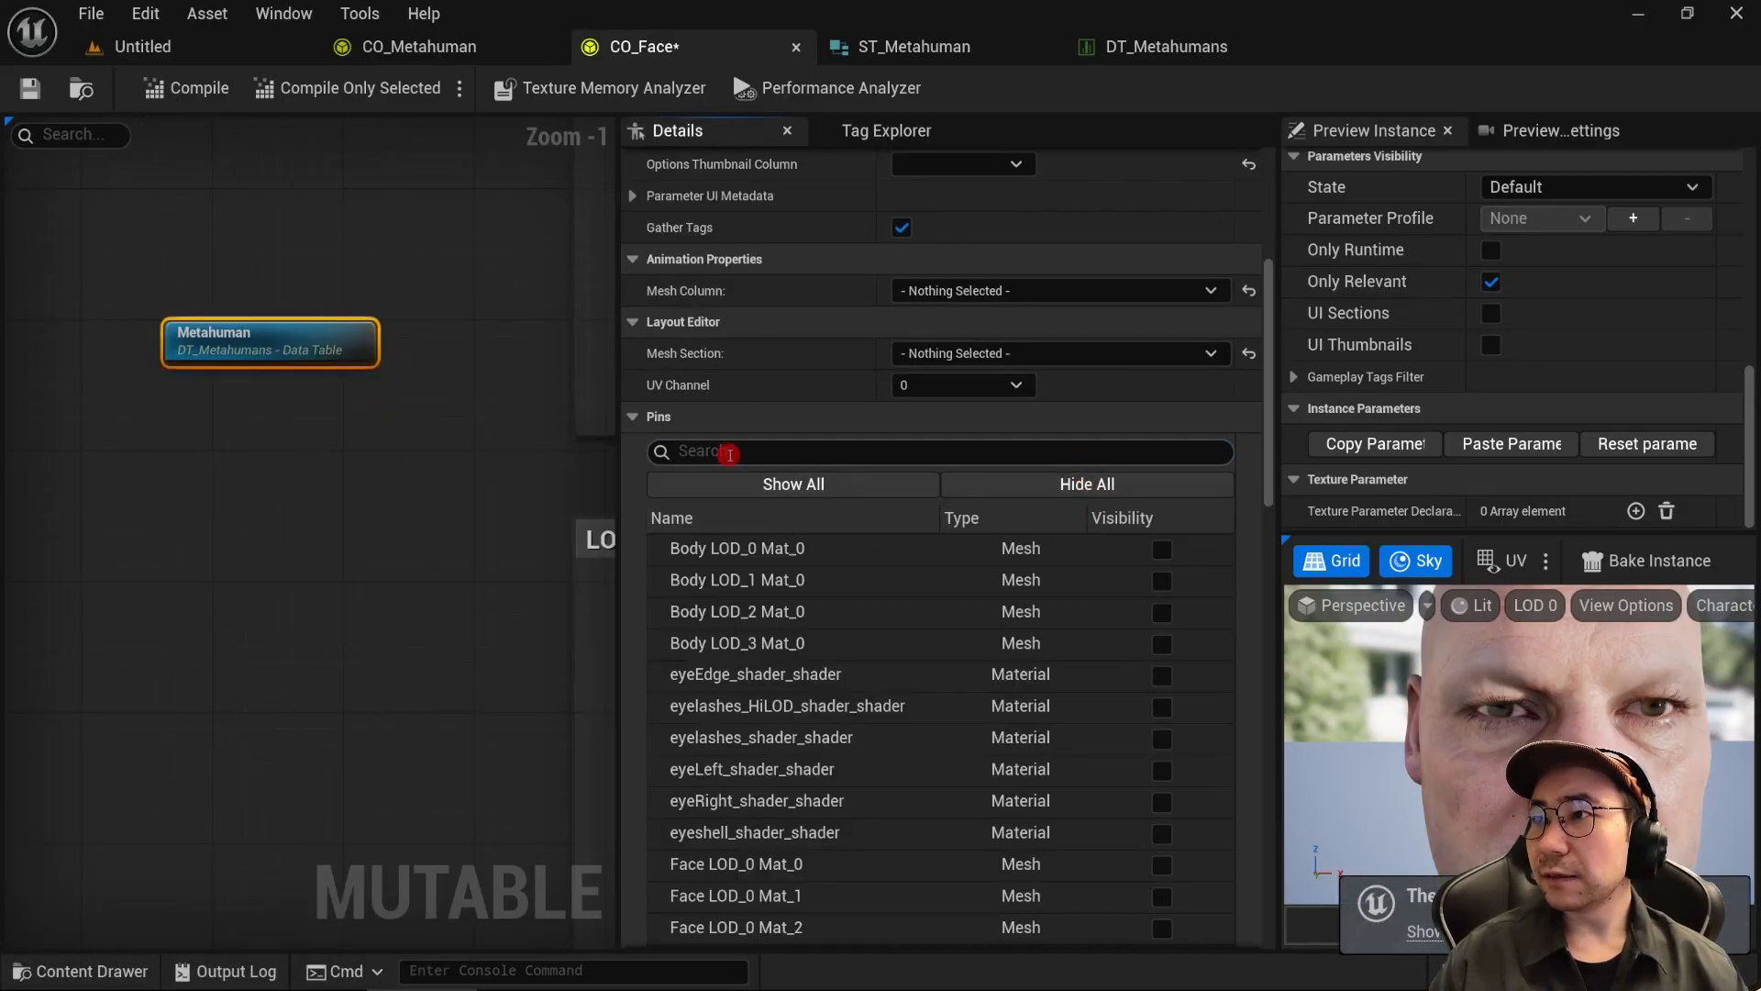
pyautogui.write('shader')
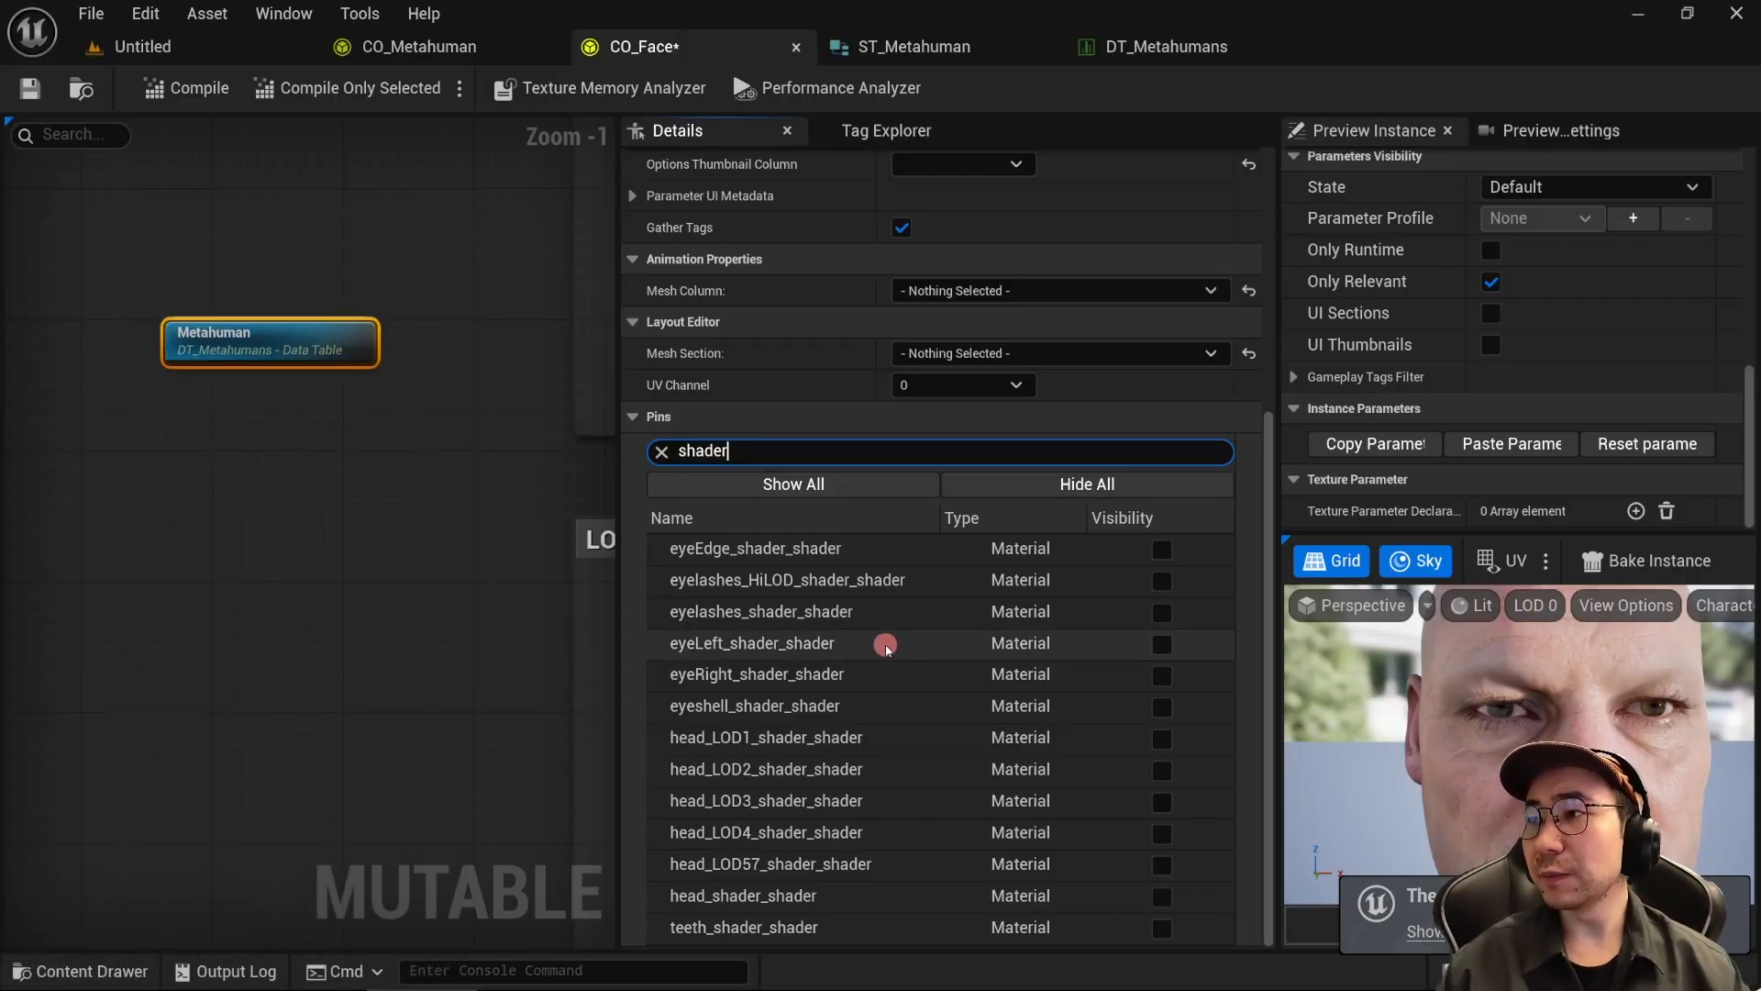
pyautogui.click(1162, 549)
pyautogui.click(1162, 580)
pyautogui.click(1163, 611)
pyautogui.click(1162, 644)
pyautogui.click(1162, 675)
pyautogui.click(1162, 707)
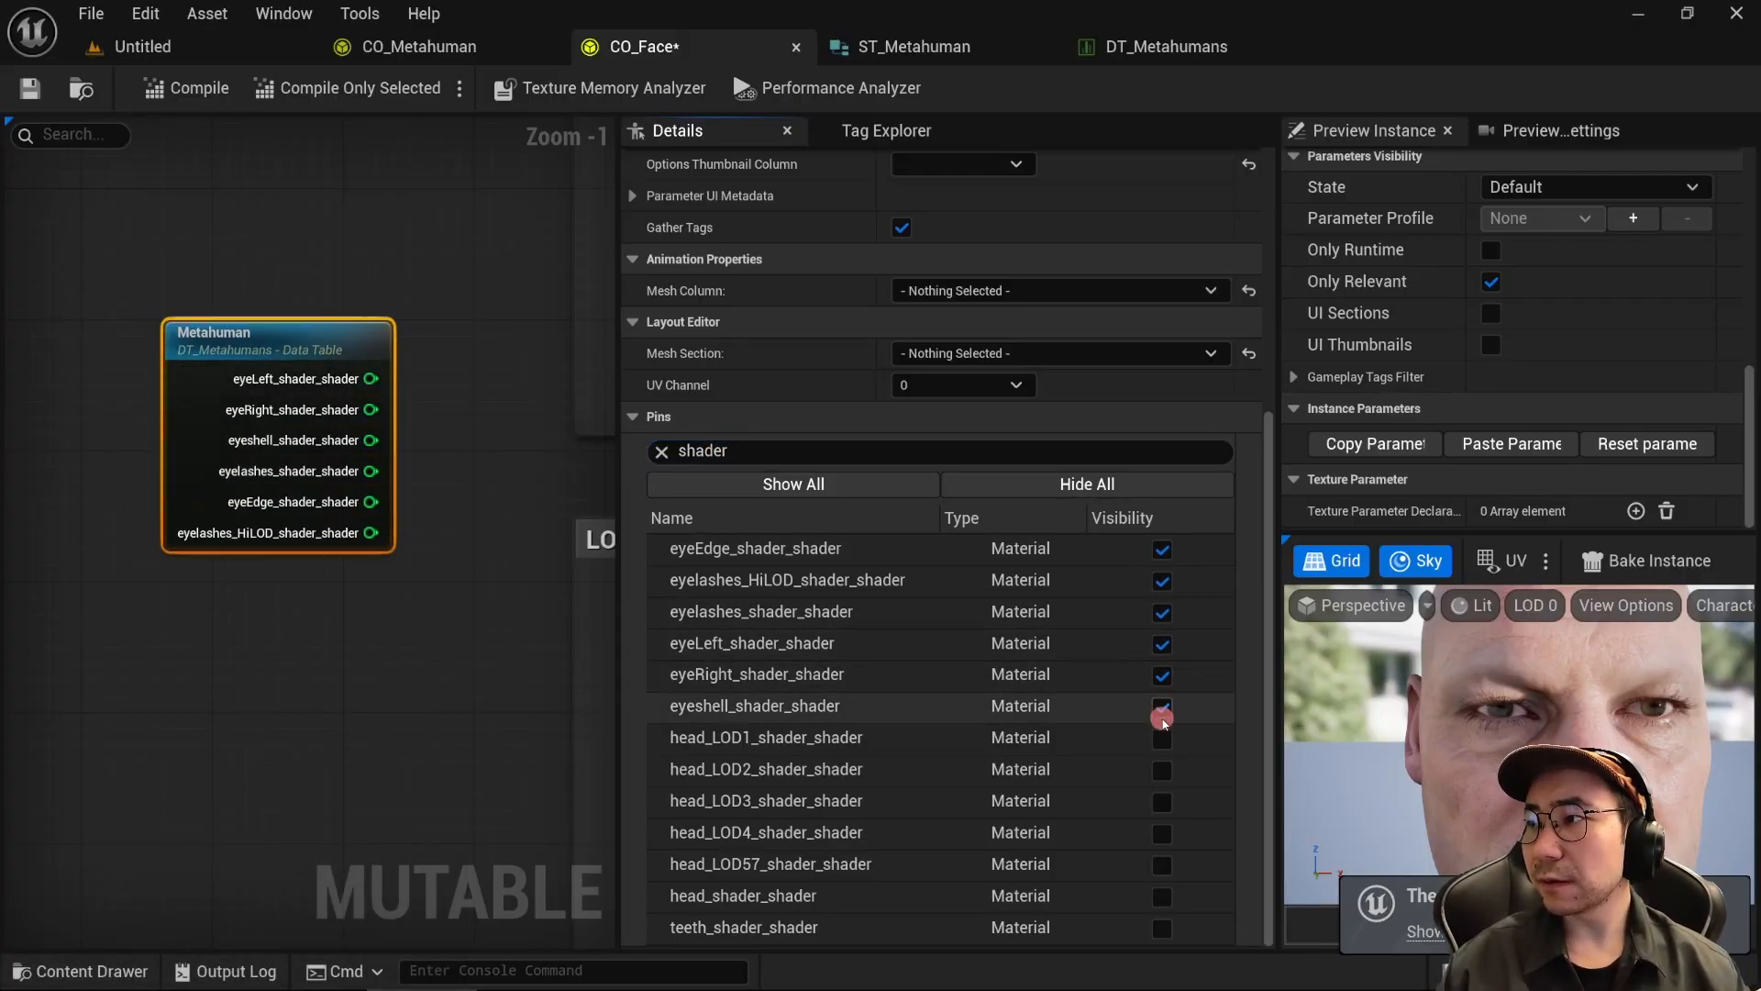
pyautogui.click(1162, 738)
pyautogui.click(1162, 770)
pyautogui.click(1162, 801)
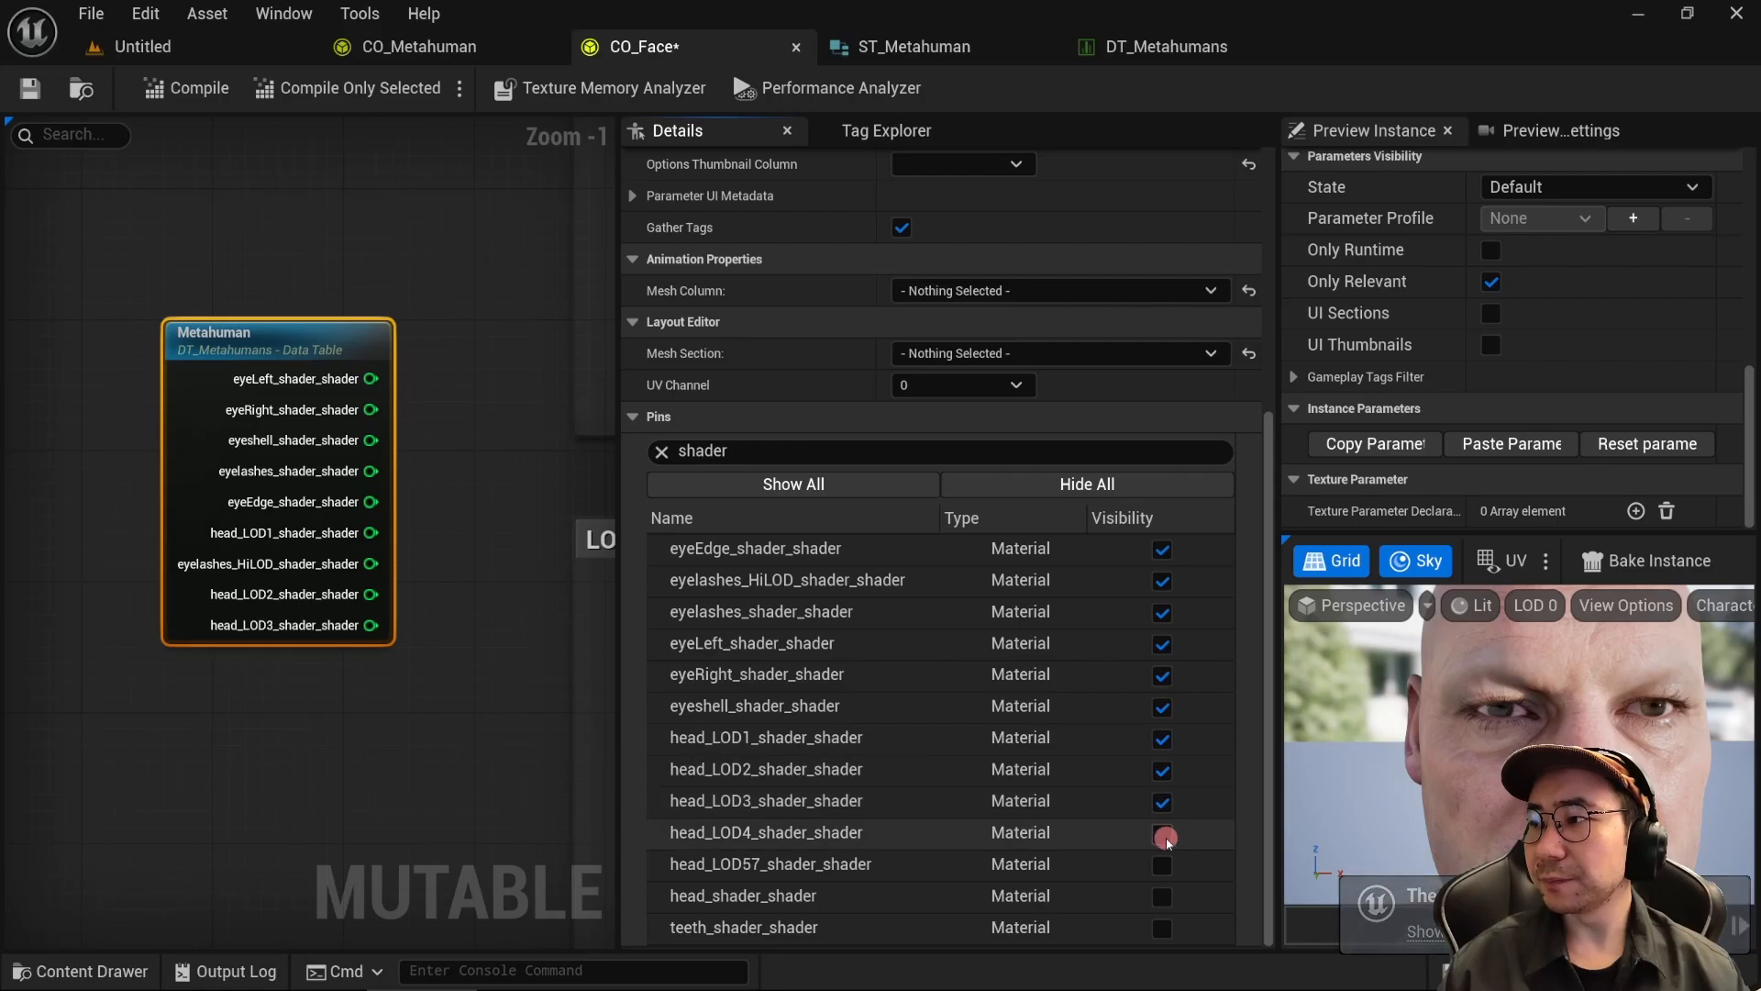
pyautogui.click(1162, 834)
pyautogui.click(1162, 864)
pyautogui.click(1162, 896)
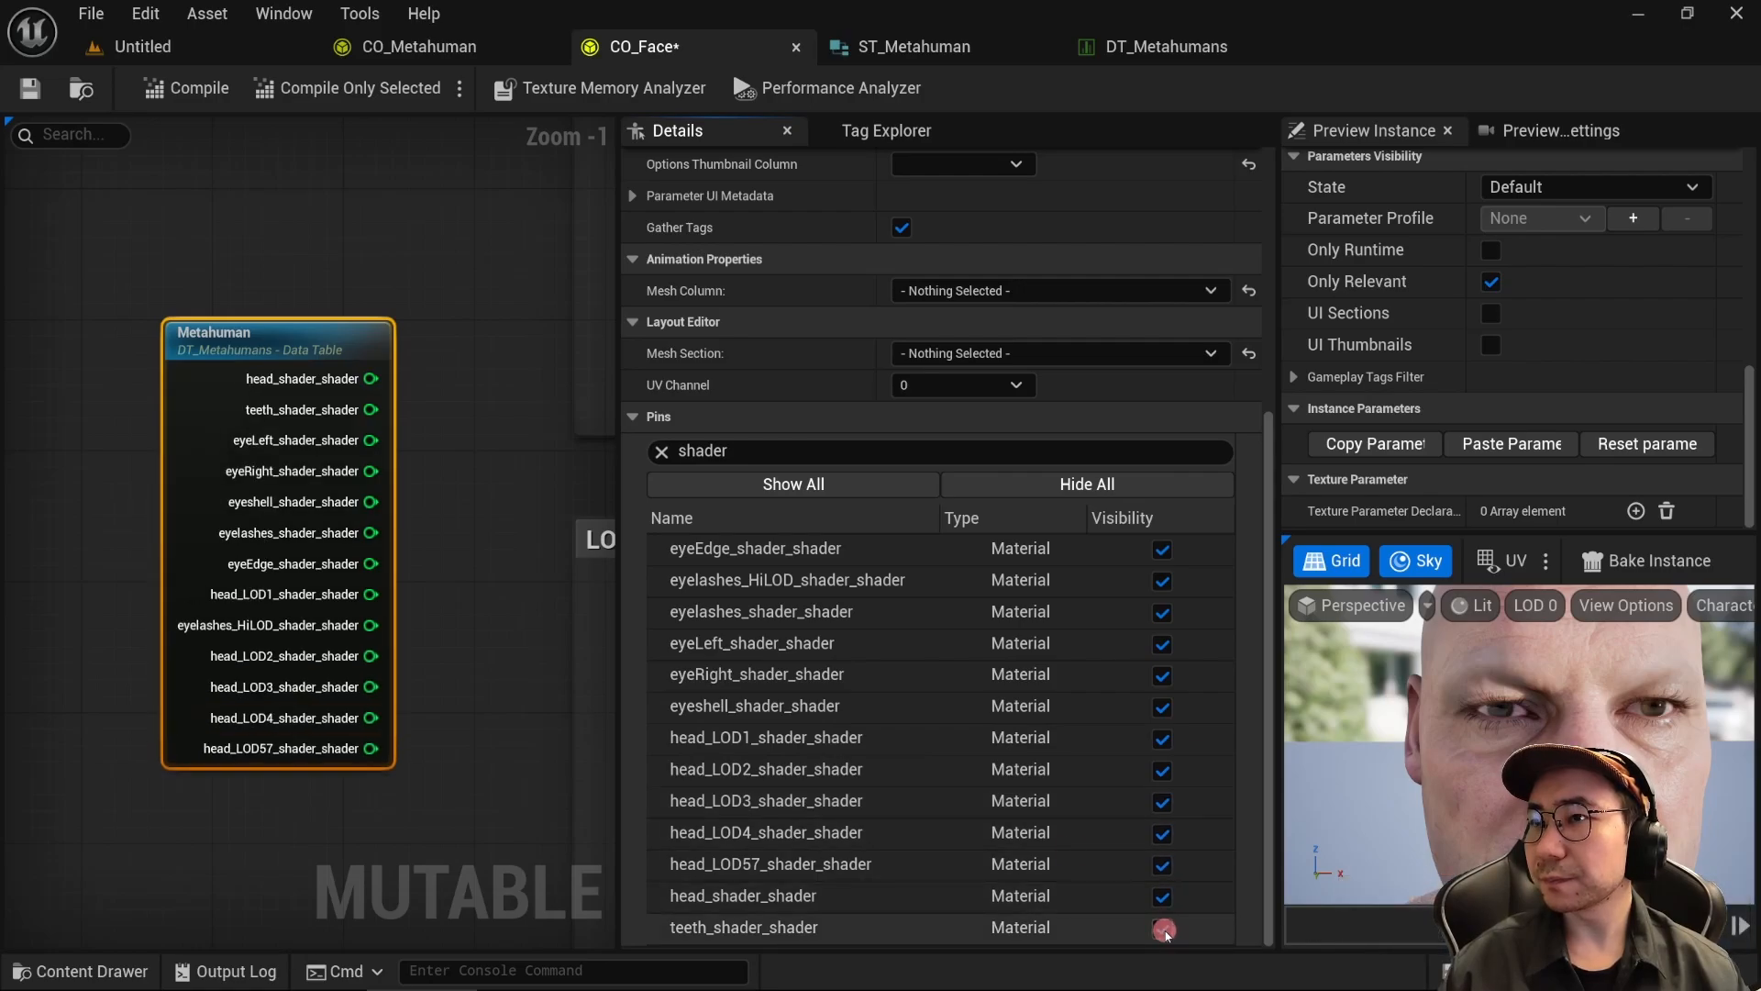
# Step: Place the shader Metahuman node in the LOD 0 group and wire its head, teeth, eyeLeft, eyeRight and eyeshell outputs to the matching mesh sections' Material inputs
pyautogui.scroll(-5, 503, 215)
pyautogui.moveTo(421, 253); pyautogui.dragTo(220, 402, button='right')
pyautogui.scroll(1, 294, 430)
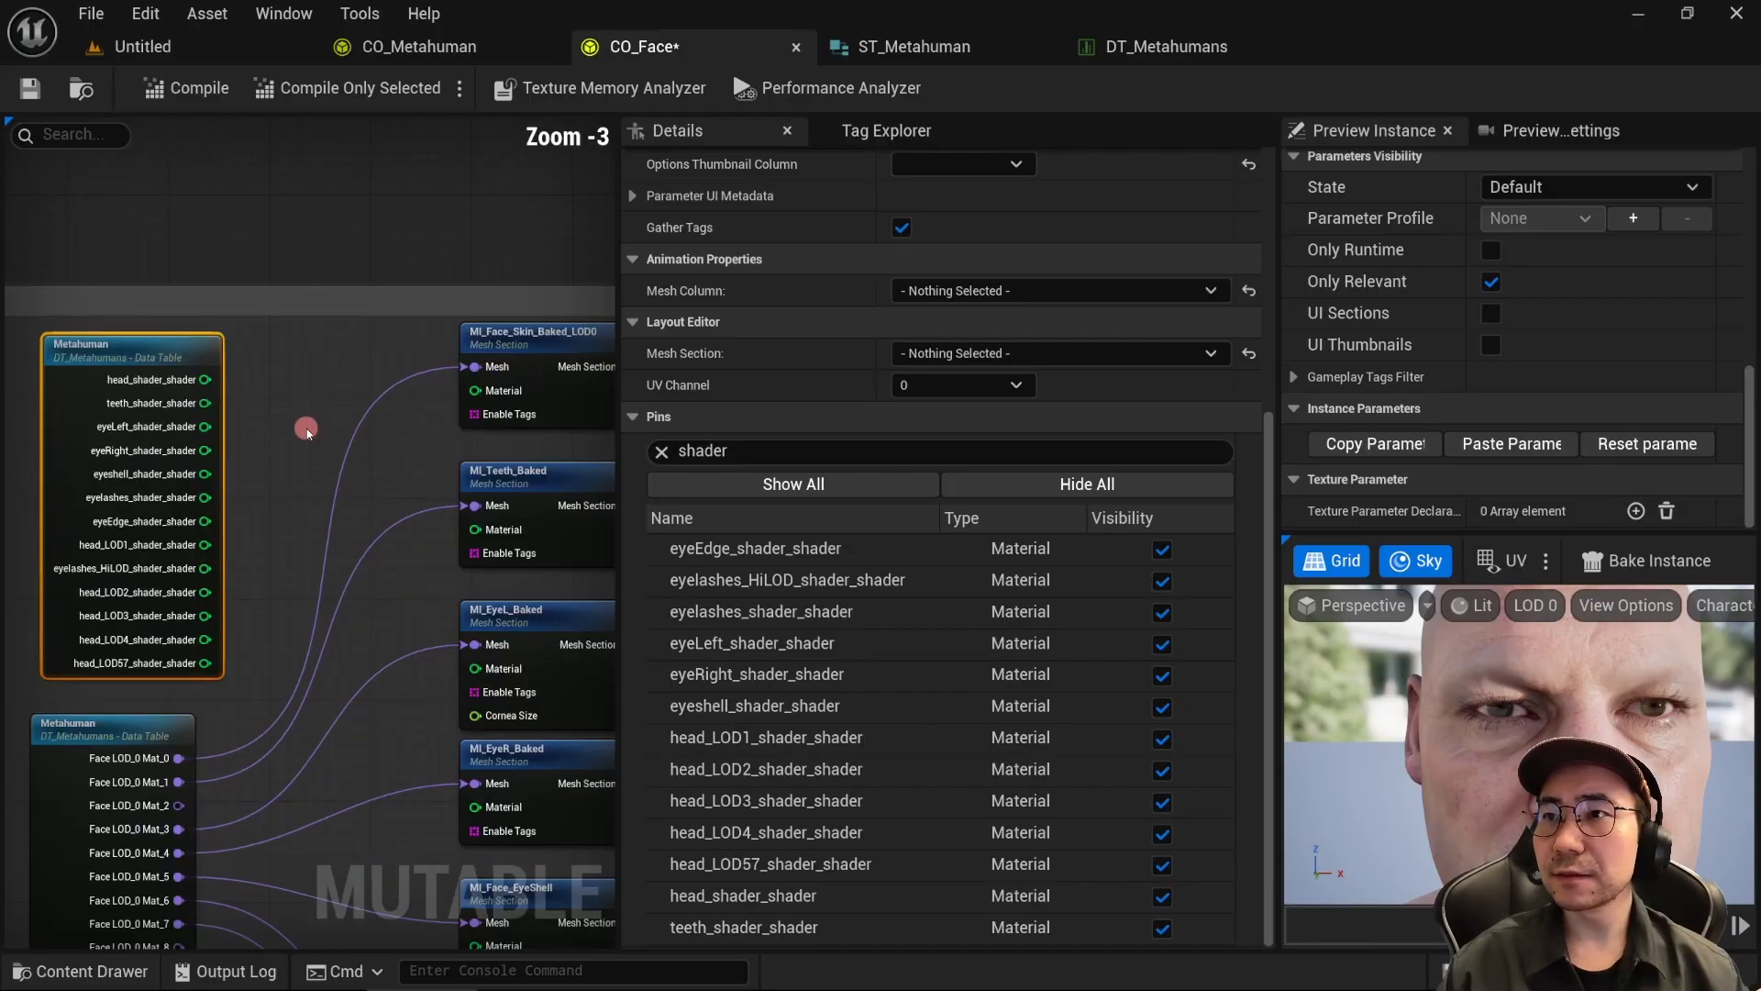
pyautogui.moveTo(306, 428); pyautogui.dragTo(144, 298, button='right')
pyautogui.moveTo(144, 298); pyautogui.dragTo(413, 645)
pyautogui.moveTo(142, 257); pyautogui.dragTo(404, 727)
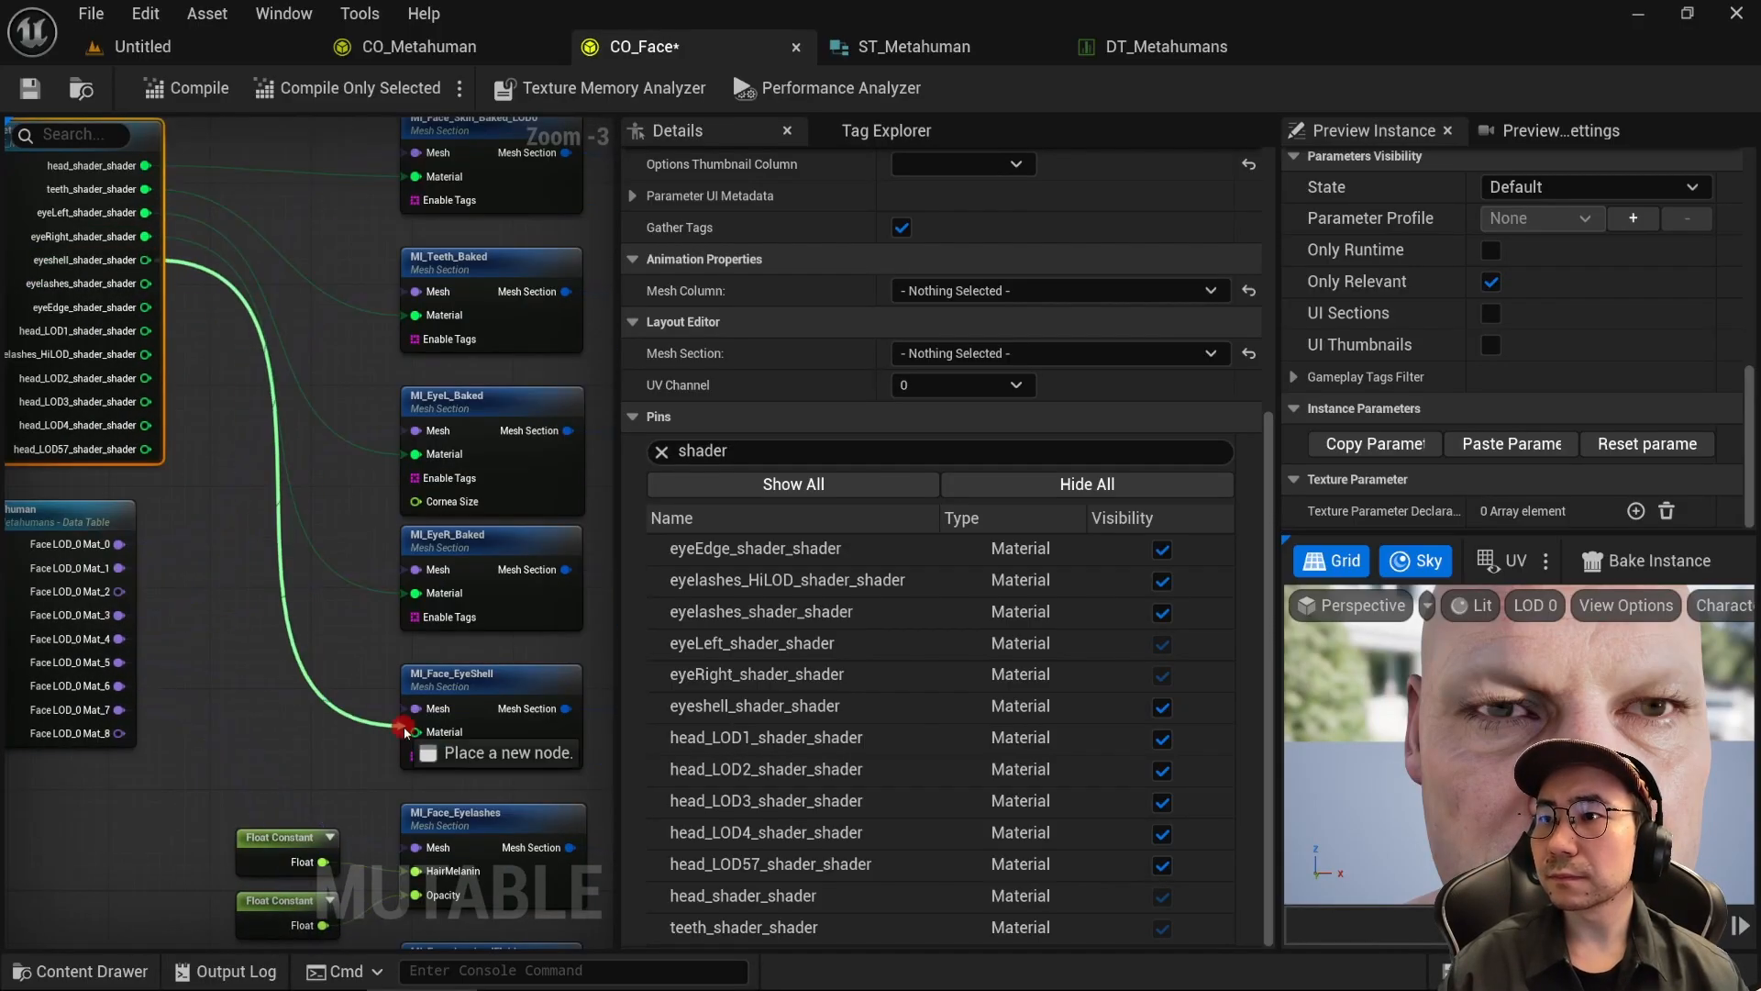
# Step: Wire the eyelashes shader to MI_Face_Eyelashes, showing its Material pin, and the eyeEdge shader to MI_Face_LacrimalFluid, and compile CO_Face
pyautogui.moveTo(142, 210); pyautogui.dragTo(361, 747)
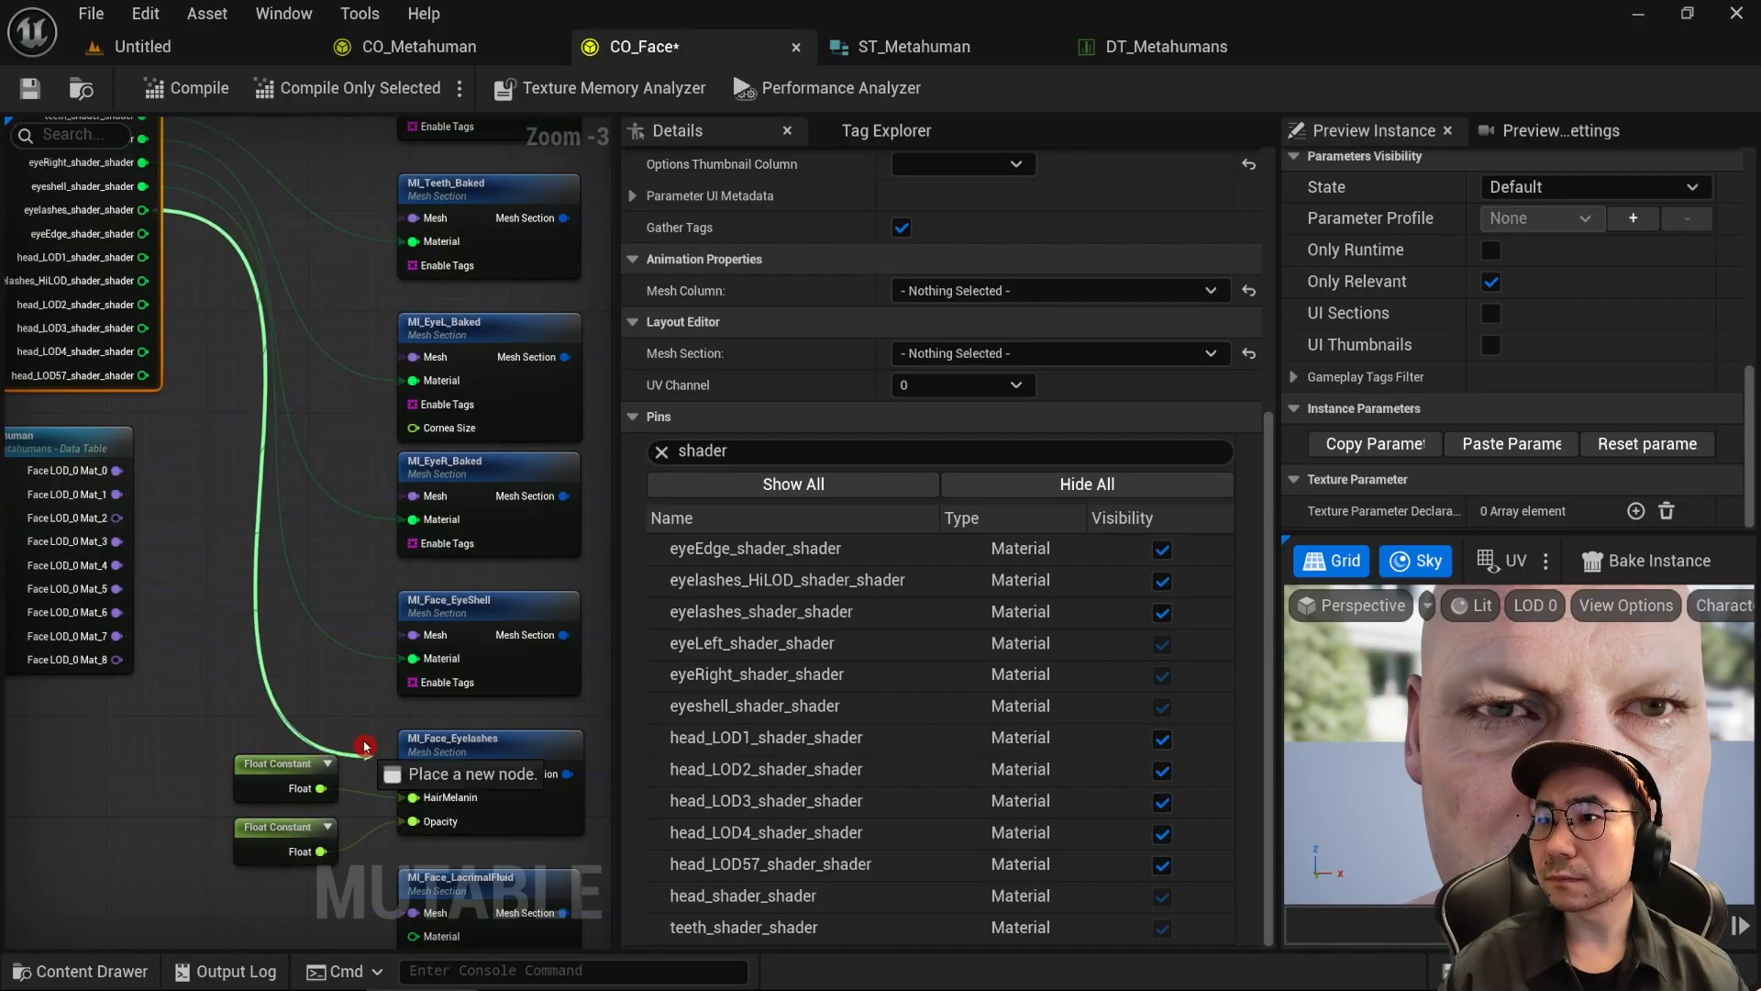
pyautogui.click(458, 734)
pyautogui.click(1162, 708)
pyautogui.moveTo(142, 210); pyautogui.dragTo(344, 734)
pyautogui.moveTo(345, 734); pyautogui.dragTo(413, 784)
pyautogui.moveTo(148, 155); pyautogui.dragTo(334, 476)
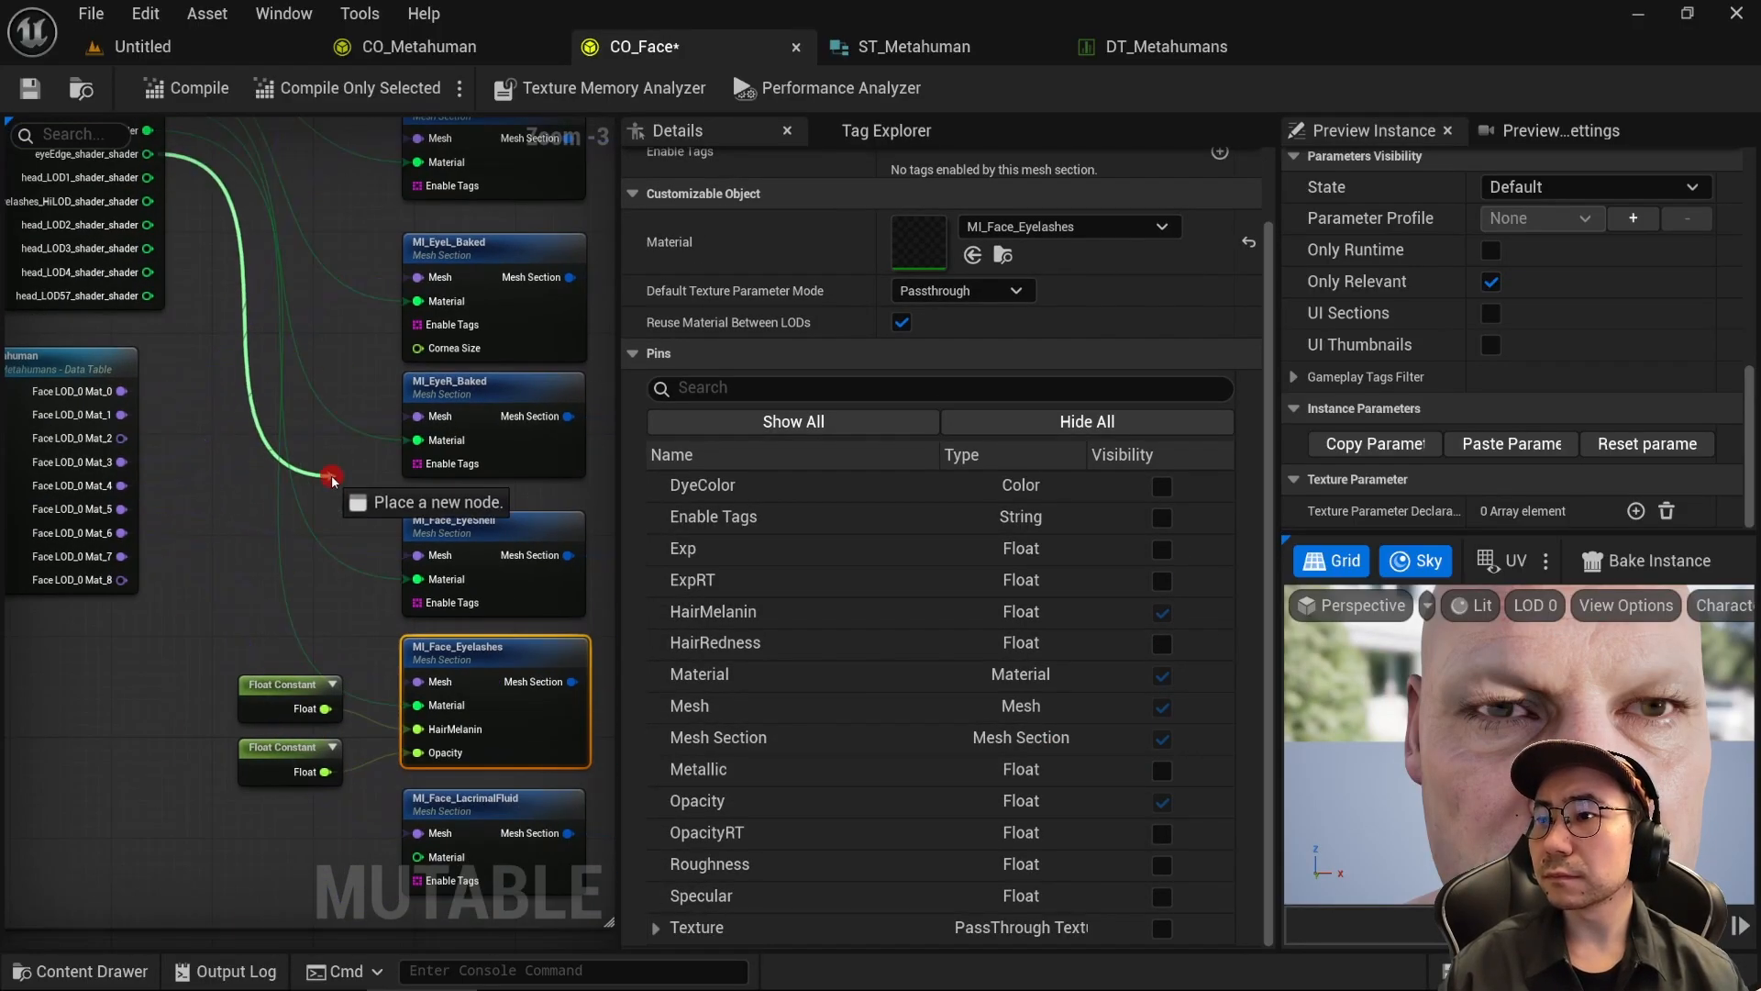
pyautogui.moveTo(334, 476); pyautogui.dragTo(417, 856)
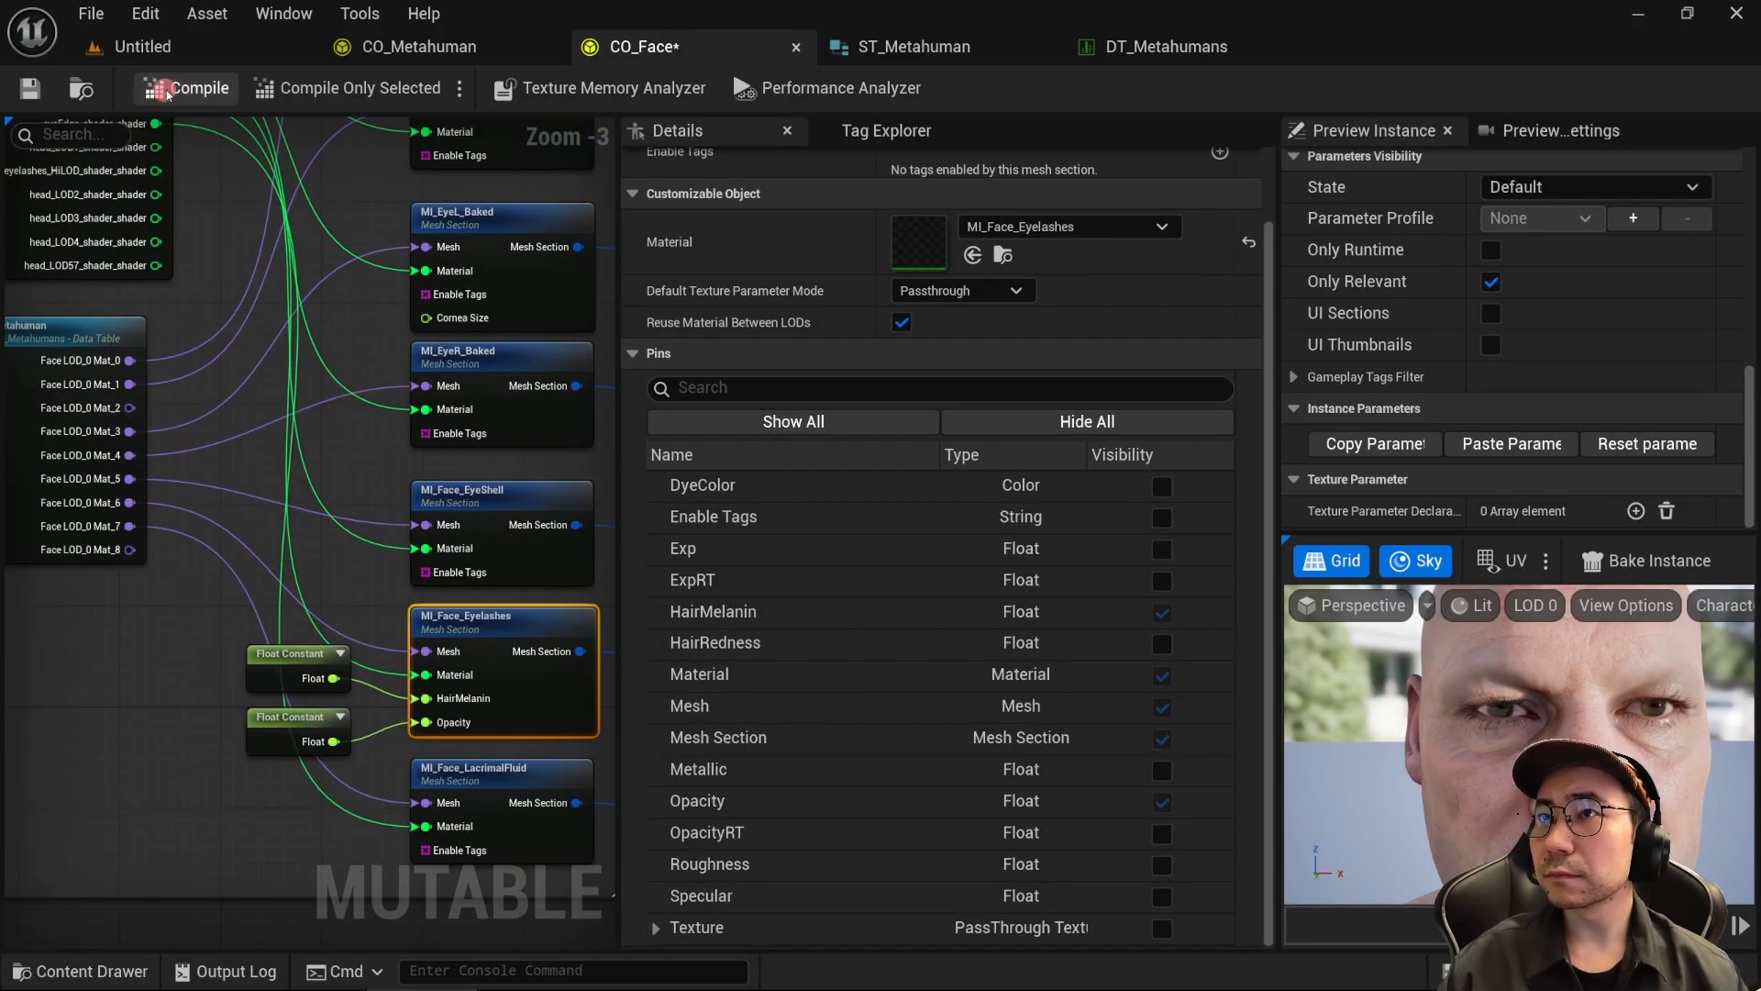
pyautogui.click(170, 91)
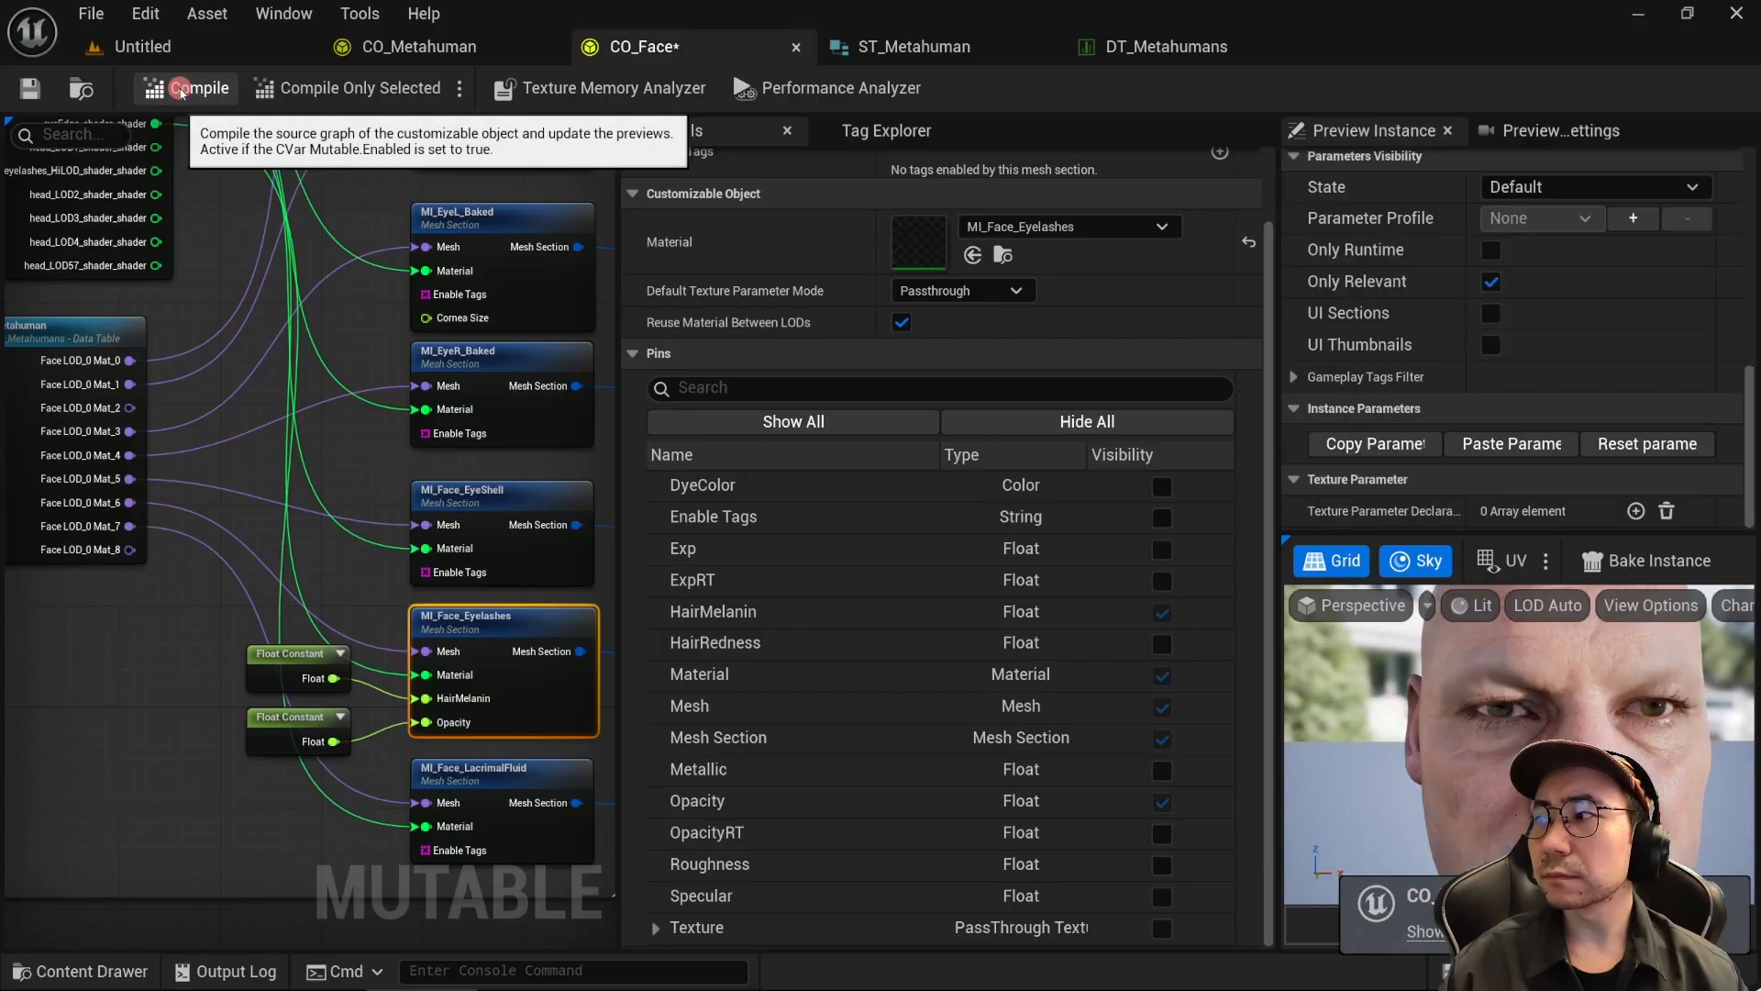
# Step: Copy the shader Metahuman table node from LOD 0 and paste it below the Metahuman node in the LOD 1 group
pyautogui.moveTo(158, 622); pyautogui.dragTo(174, 707, button='right')
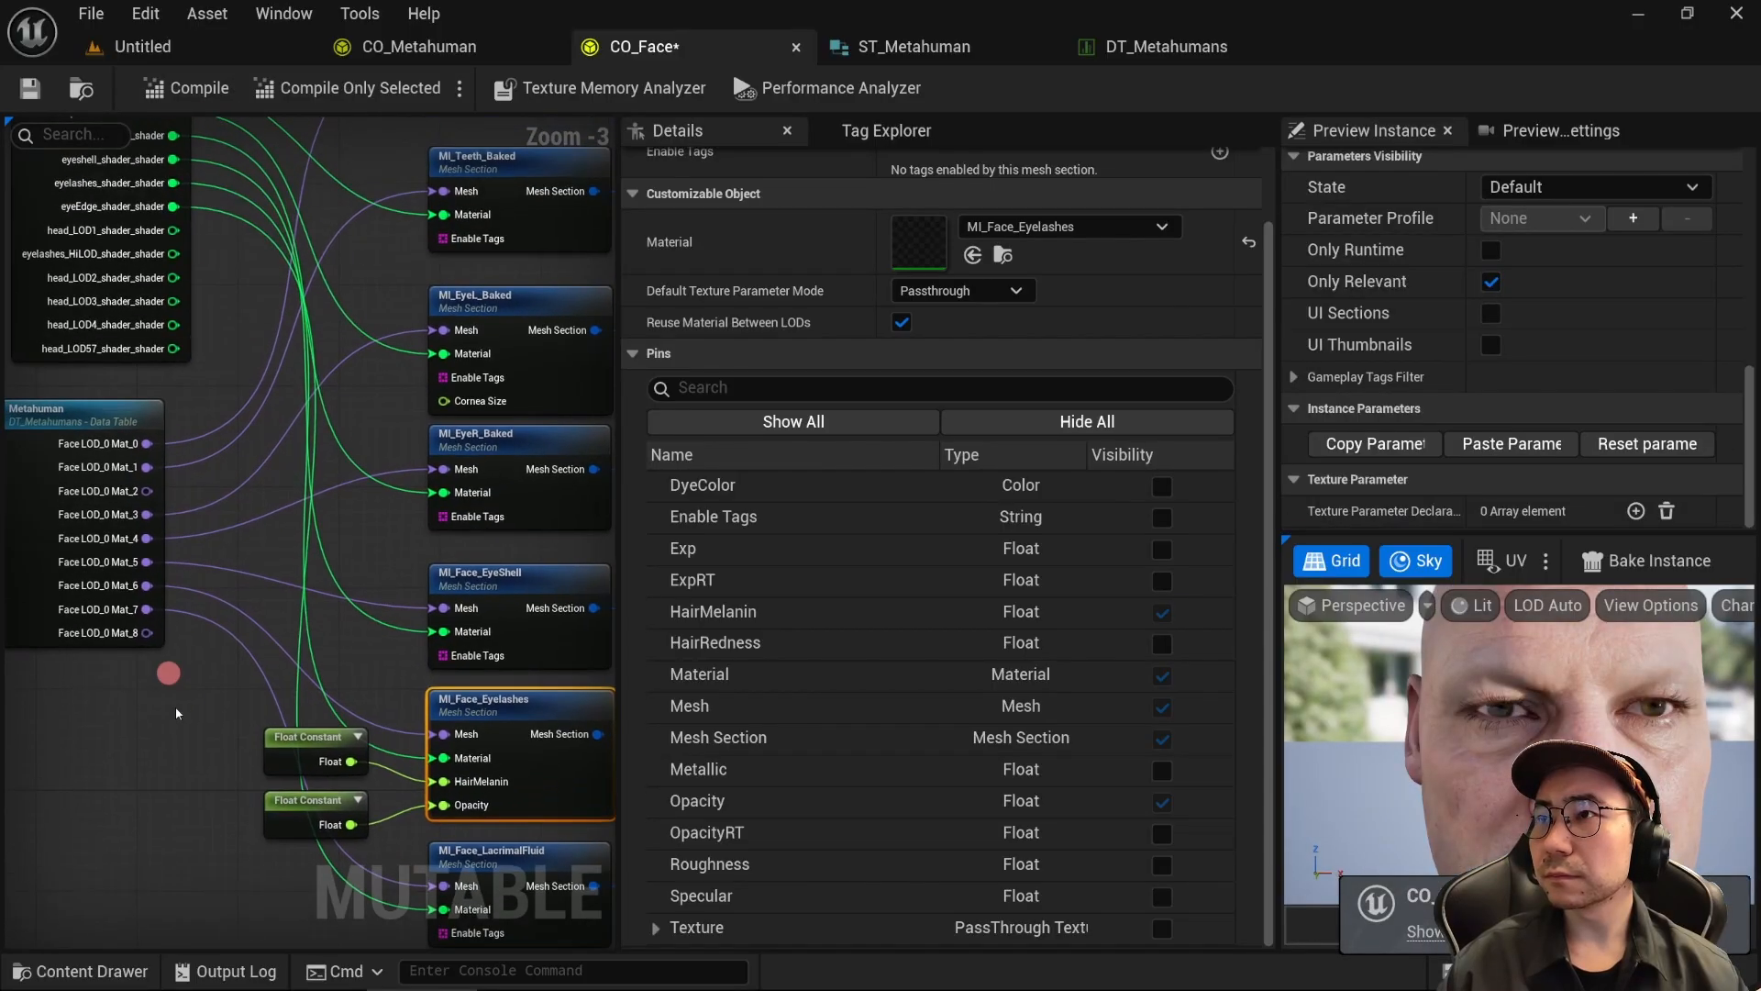
pyautogui.scroll(-1, 174, 707)
pyautogui.click(79, 212)
pyautogui.hotkey('ctrl', 'c')
pyautogui.moveTo(156, 786); pyautogui.dragTo(299, 120, button='right')
pyautogui.moveTo(193, 345)
pyautogui.mouseDown()
pyautogui.moveTo(188, 438)
pyautogui.moveTo(191, 326)
pyautogui.mouseUp()
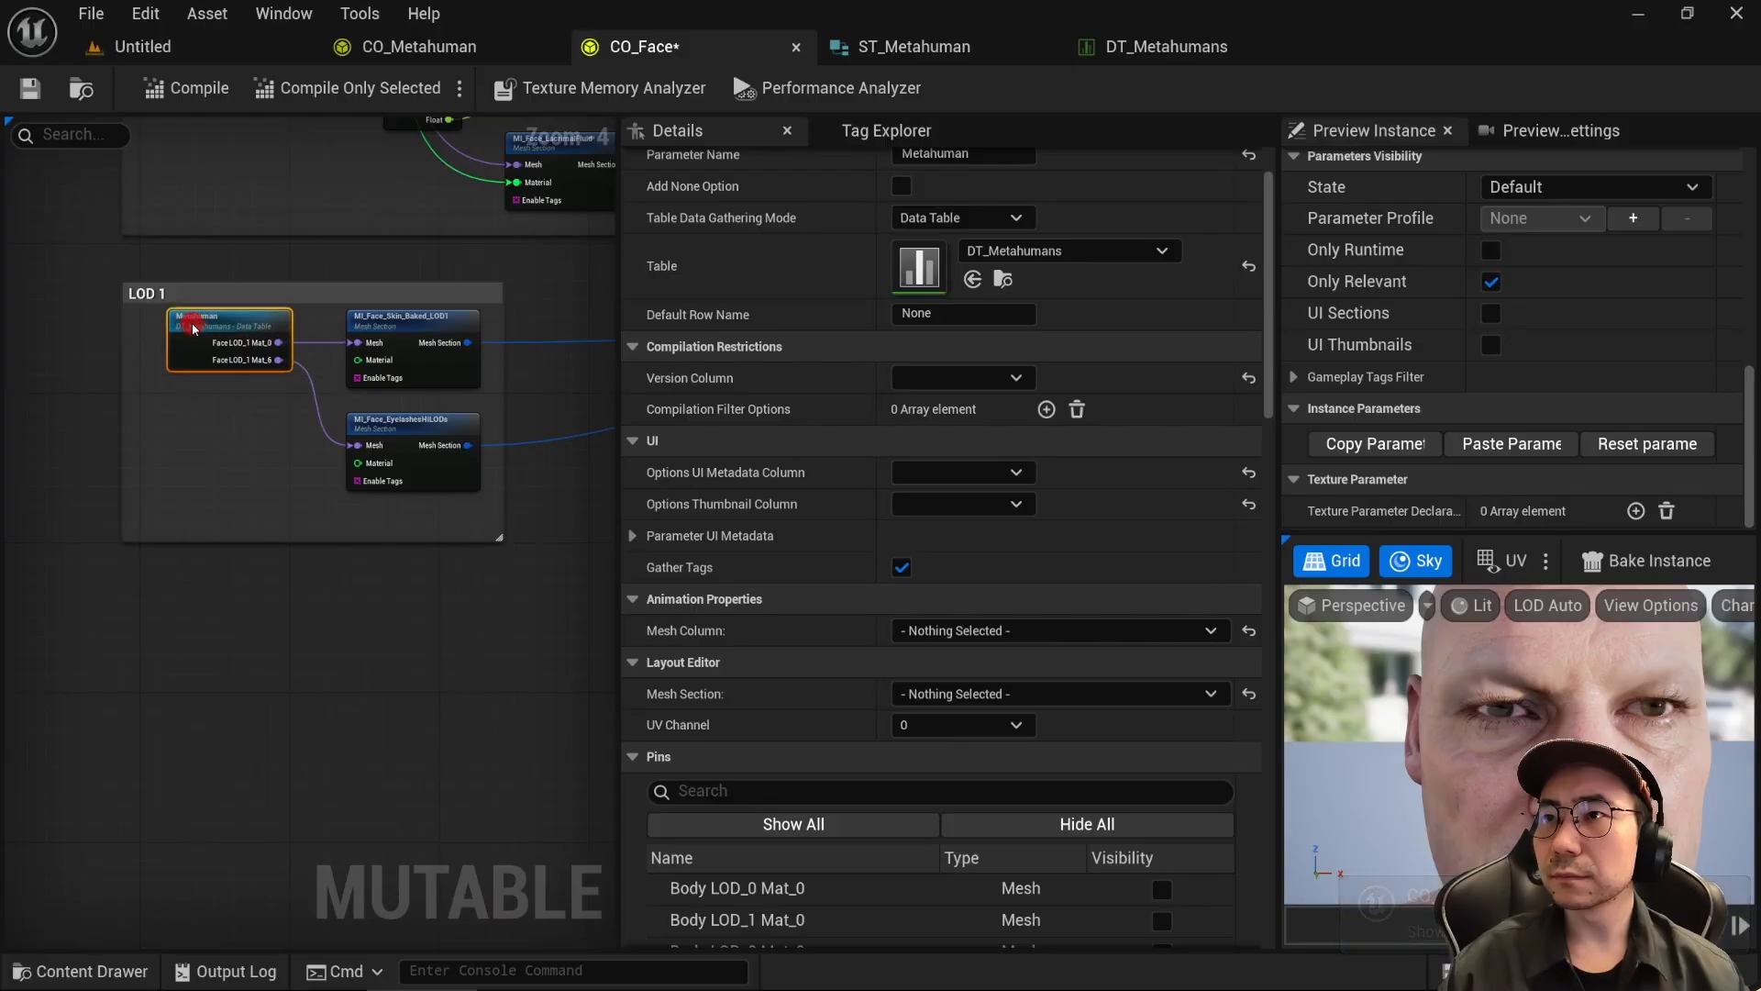
pyautogui.click(195, 431)
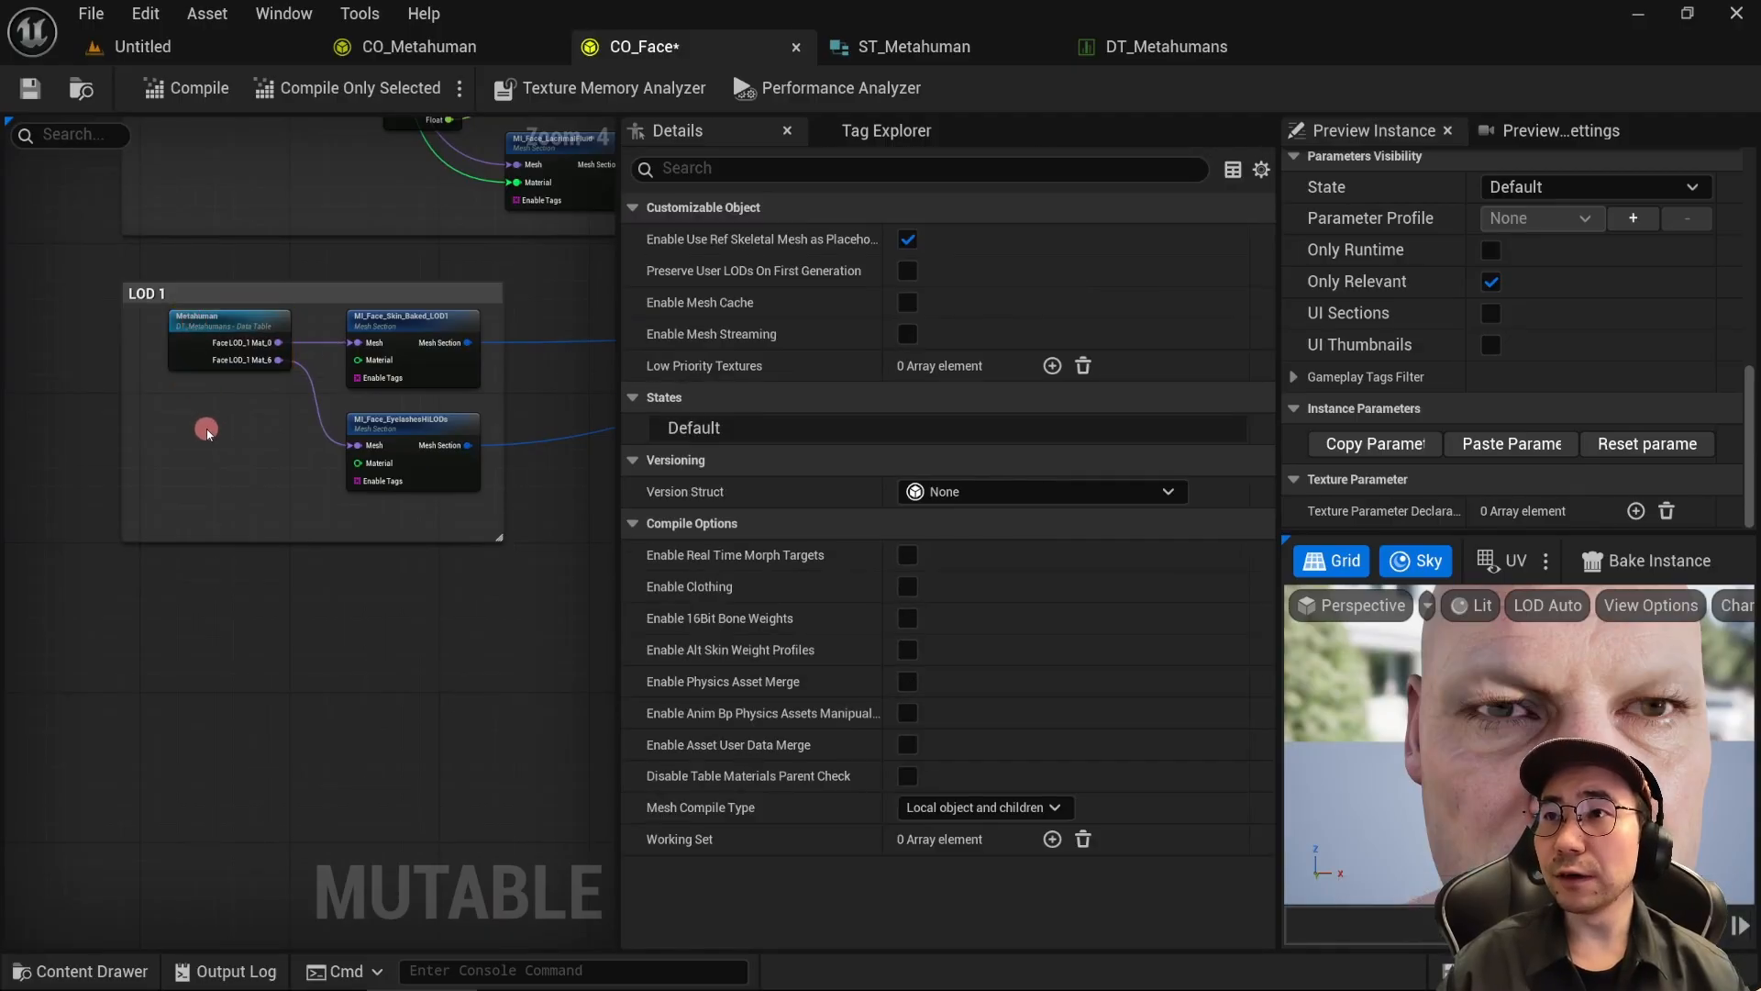
pyautogui.hotkey('ctrl', 'v')
# Step: Wire head_LOD1 and eyelashes_HiLOD shaders to the Material inputs of MI_Face_Skin_Baked_LOD1 and MI_Face_EyelashesHiLODs, and save CO_Face
pyautogui.scroll(5, 340, 422)
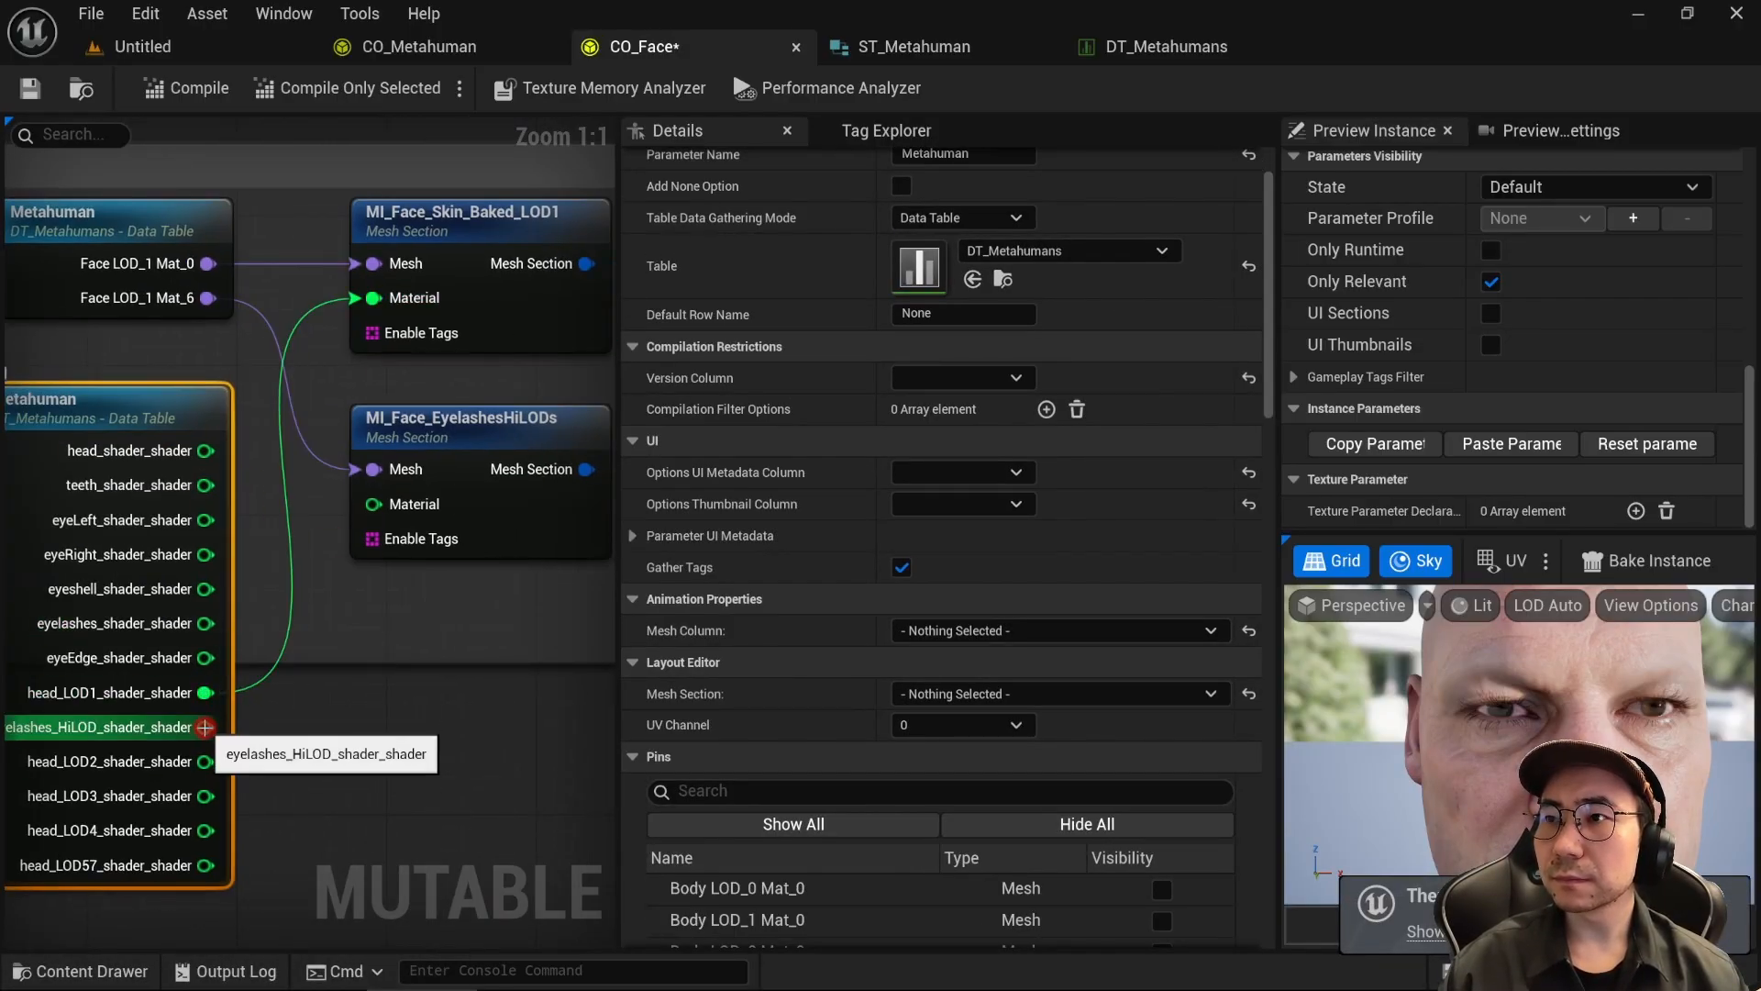
pyautogui.moveTo(205, 727); pyautogui.dragTo(484, 624)
pyautogui.scroll(-3, 530, 667)
pyautogui.click(402, 760)
pyautogui.moveTo(401, 760); pyautogui.dragTo(315, 795, button='right')
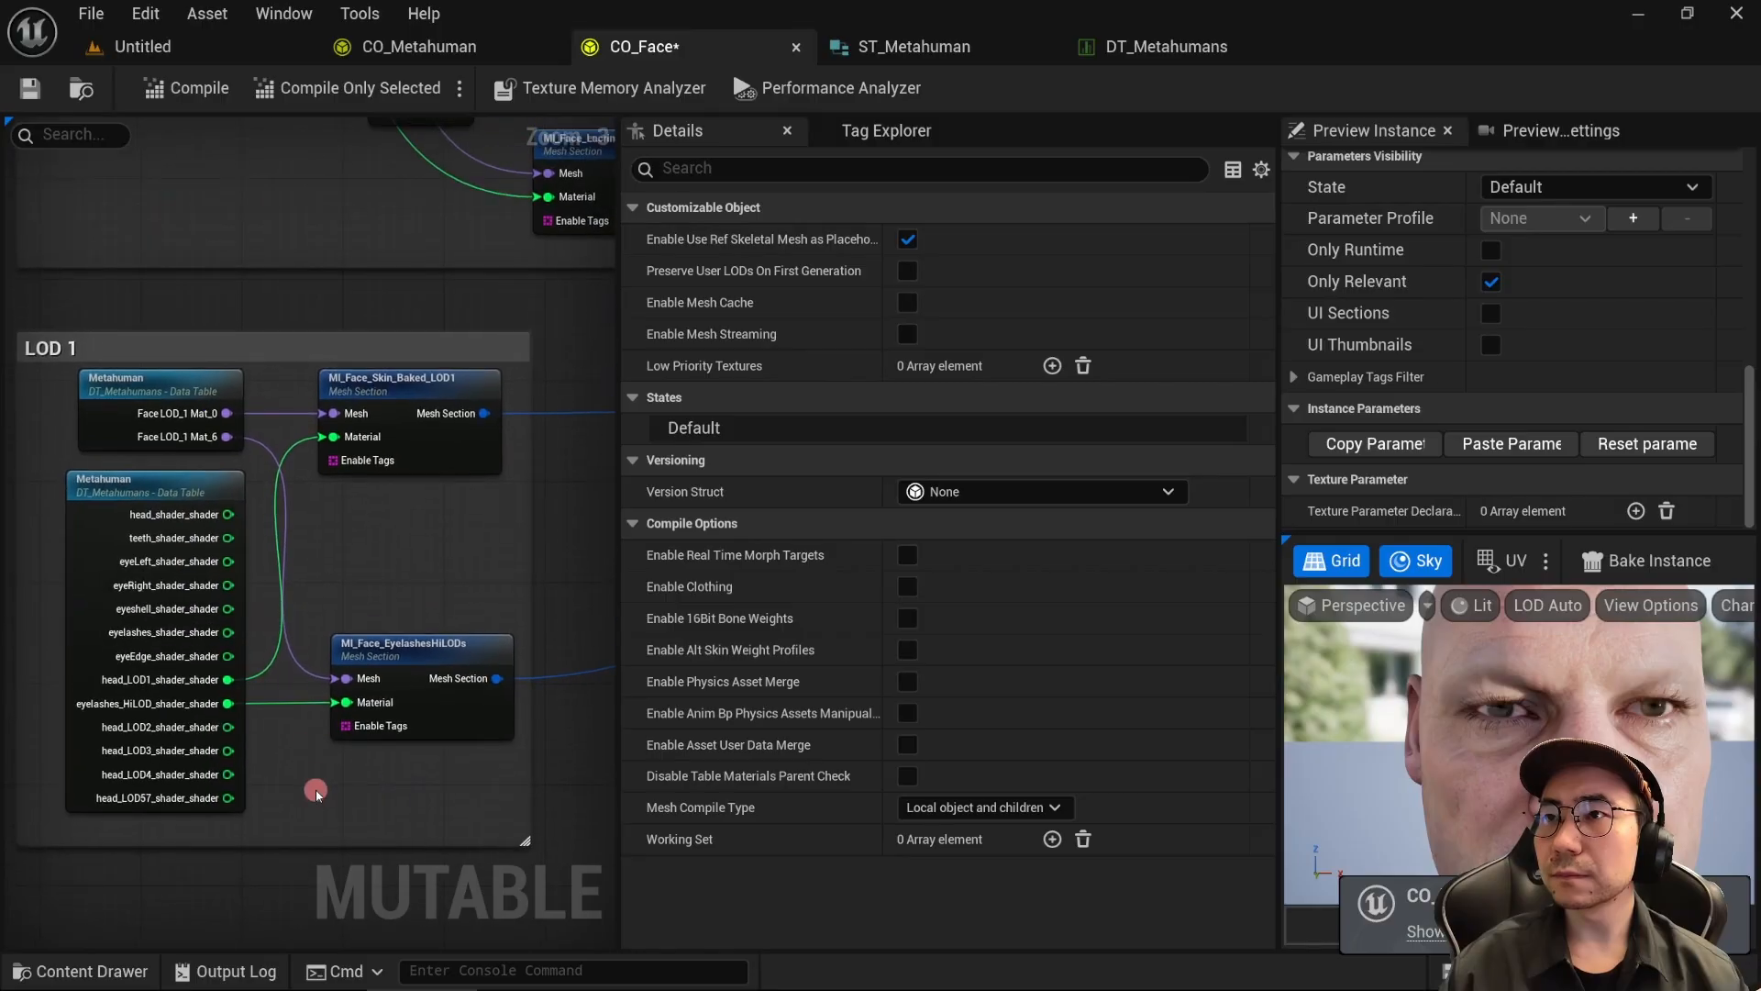
pyautogui.scroll(-5, 315, 794)
pyautogui.click(31, 91)
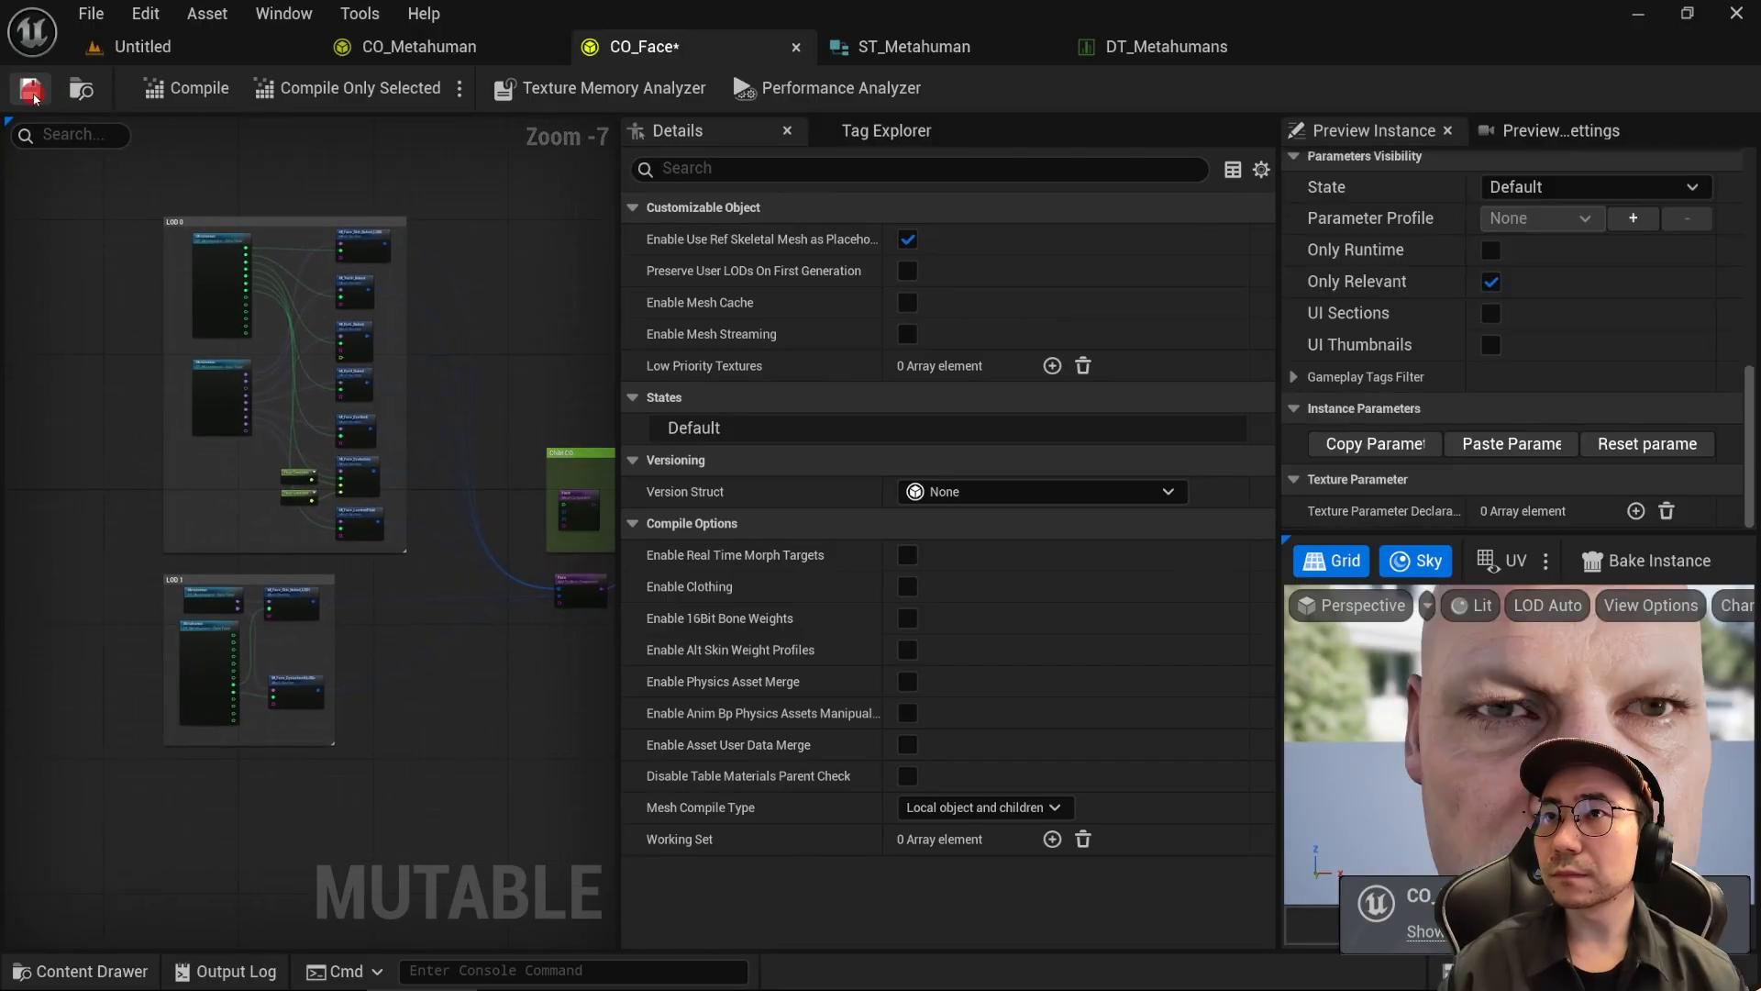
pyautogui.scroll(1, 455, 382)
pyautogui.moveTo(455, 381); pyautogui.dragTo(424, 442, button='right')
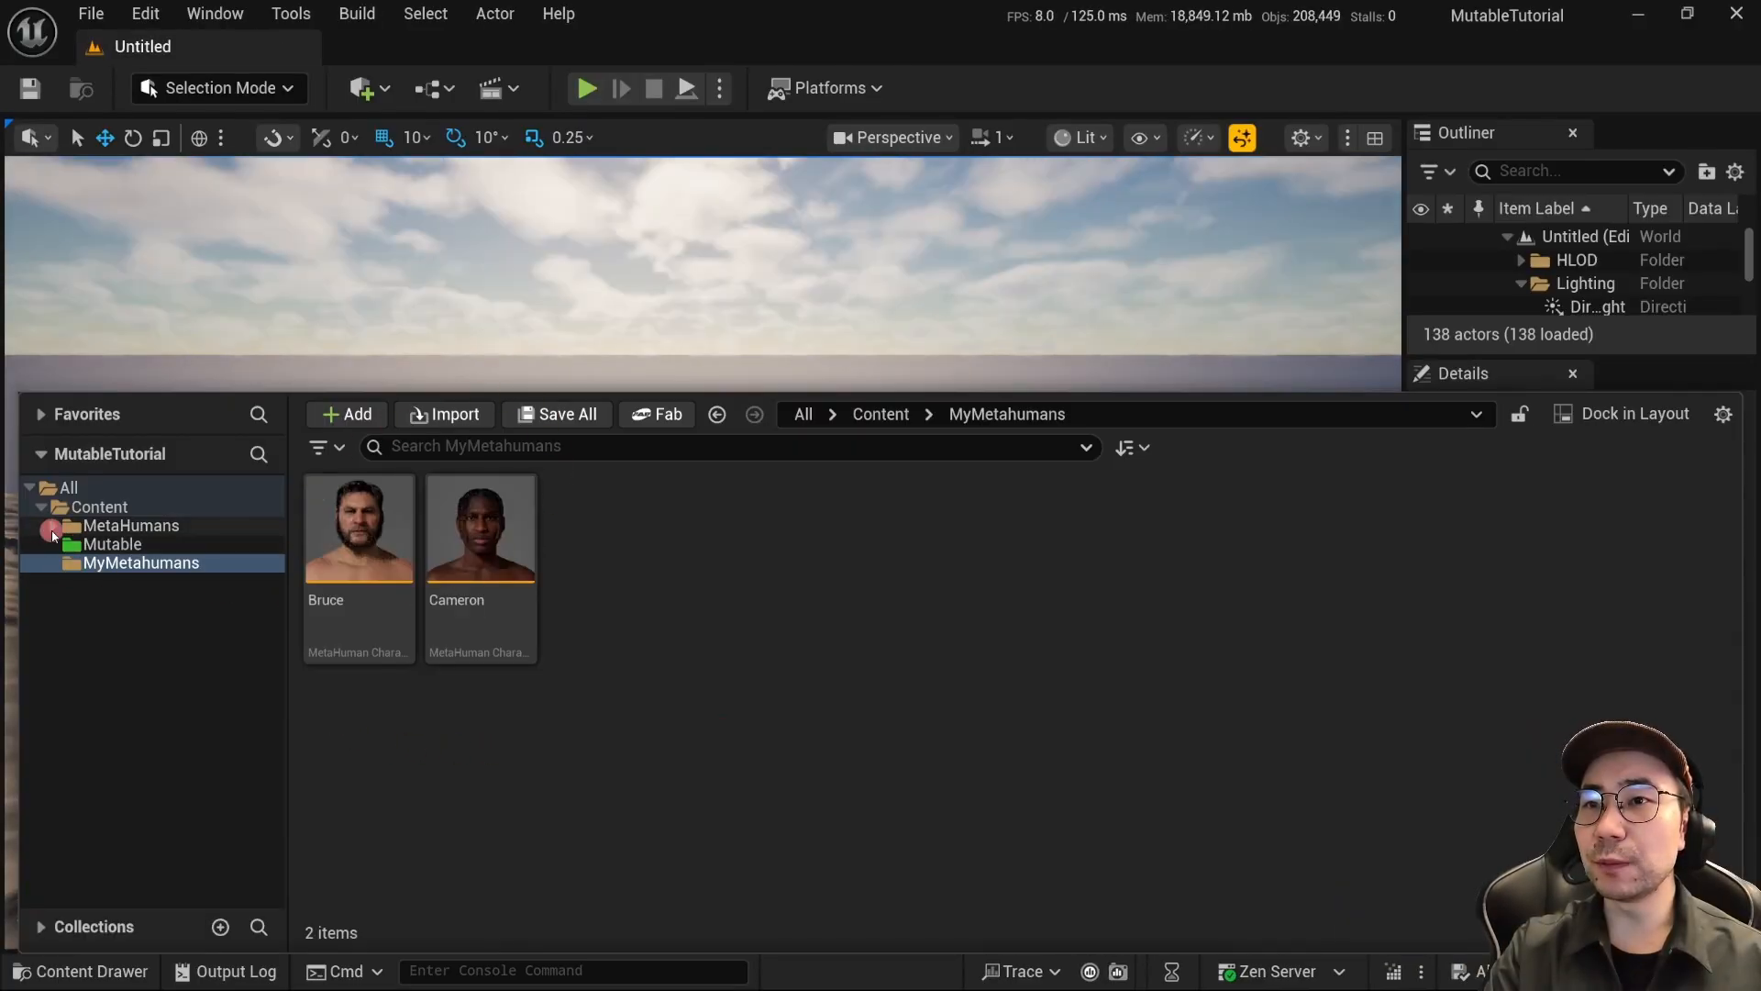
# Step: Look at the Cameron folder under MetaHumans and open the DT_Metahumans data table from the Mutable folder
pyautogui.click(52, 529)
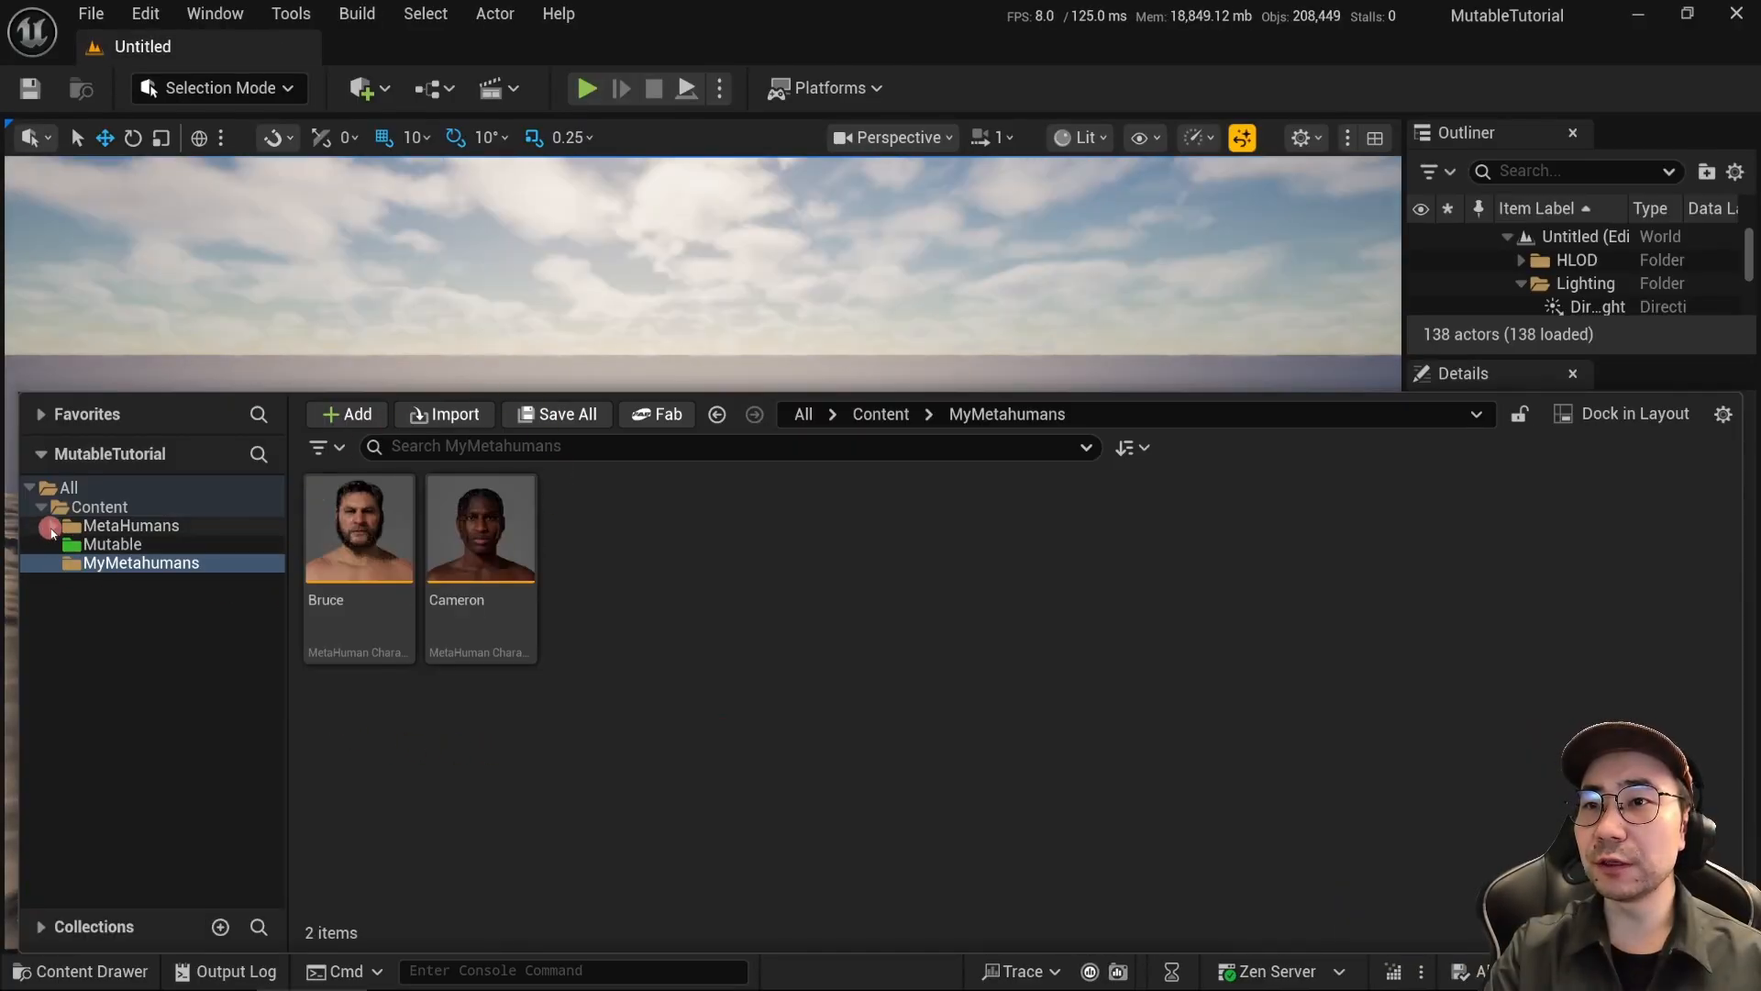
pyautogui.click(124, 563)
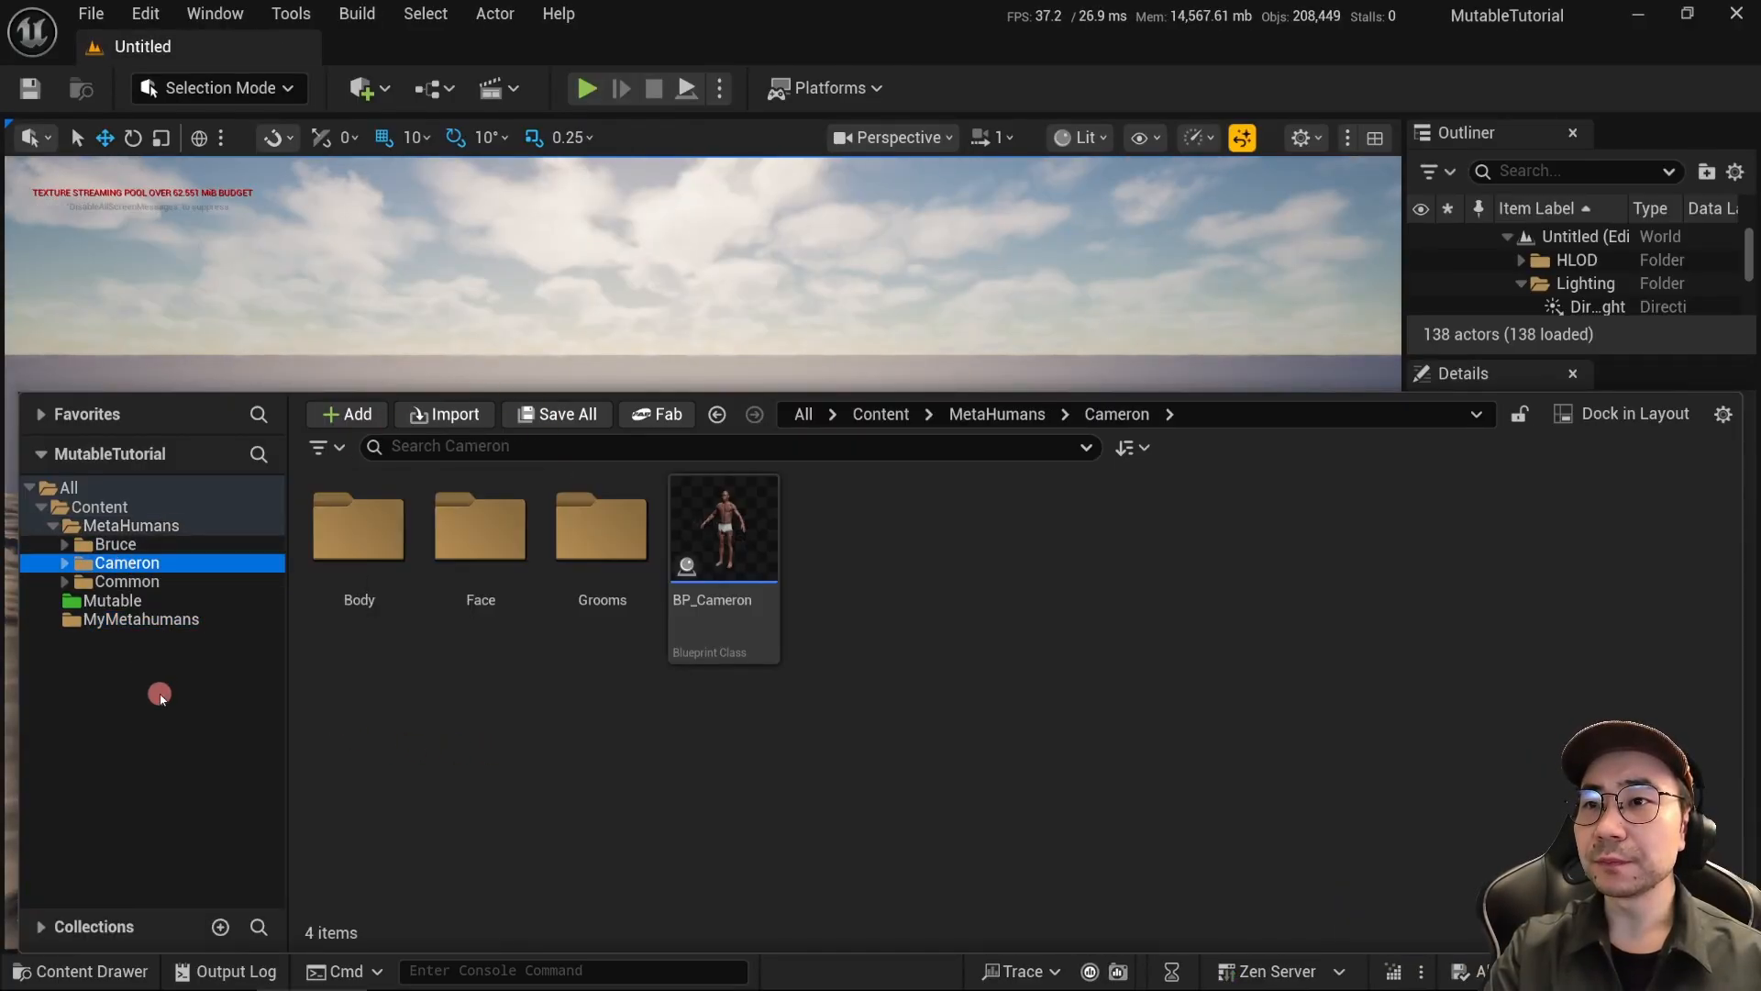
pyautogui.click(115, 602)
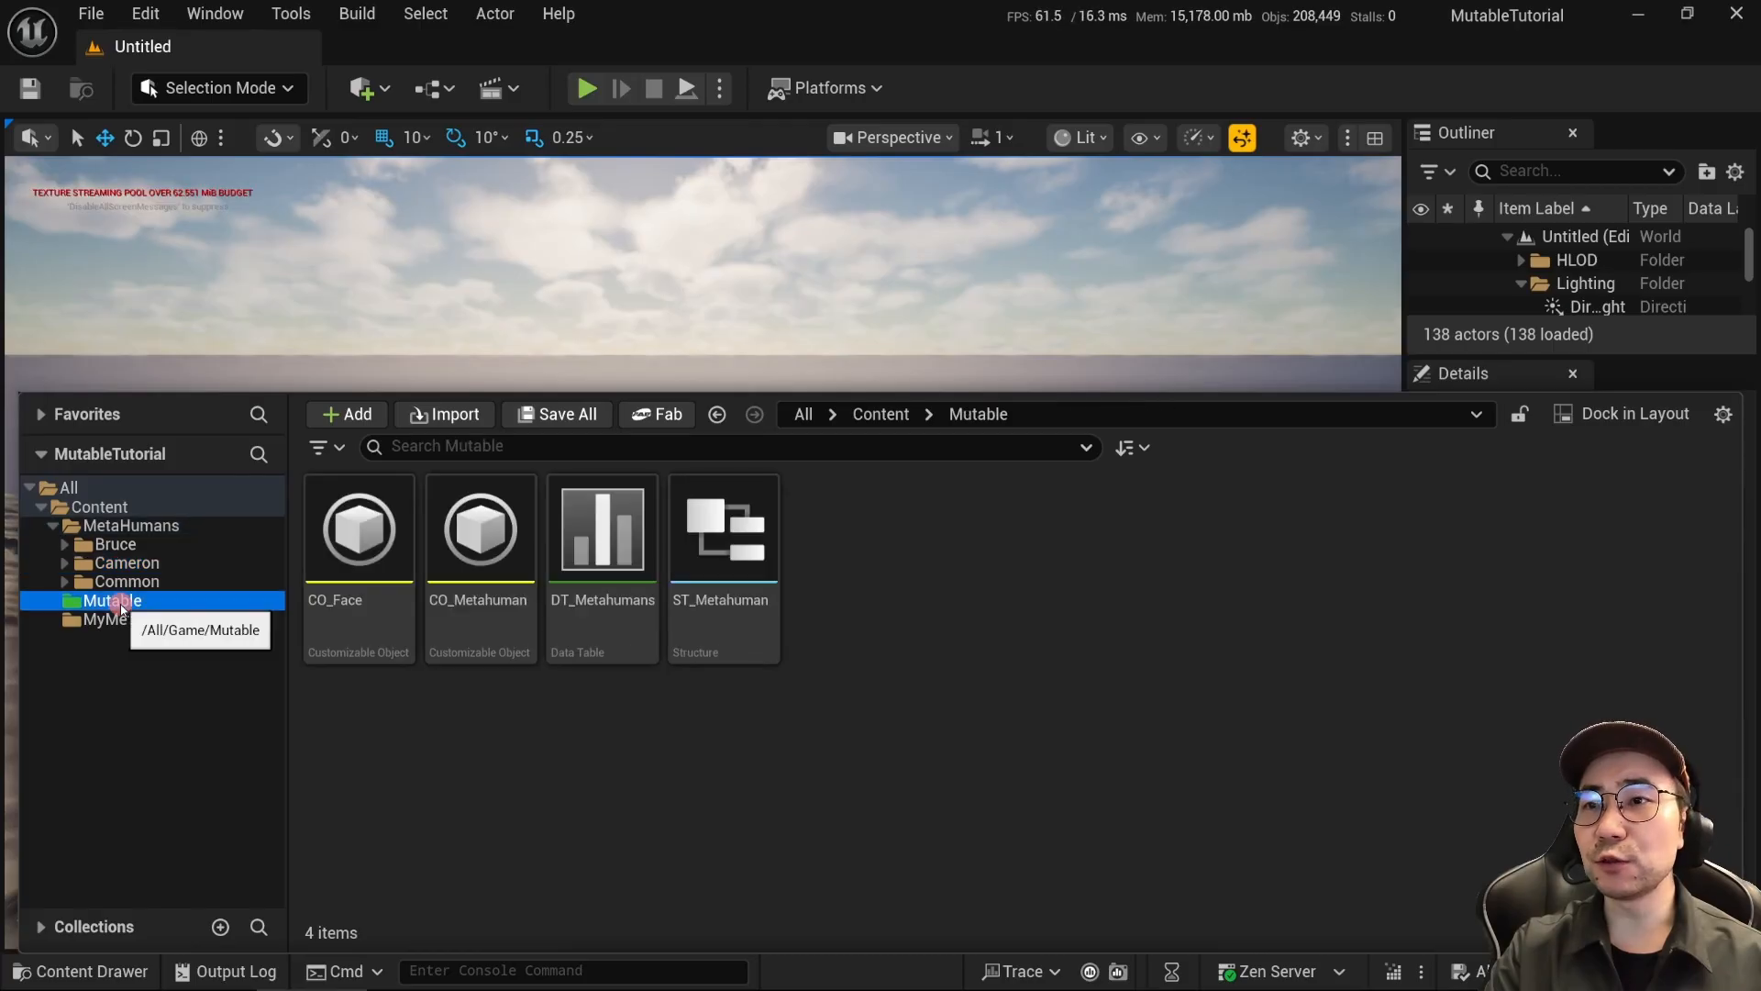
pyautogui.doubleClick(610, 620)
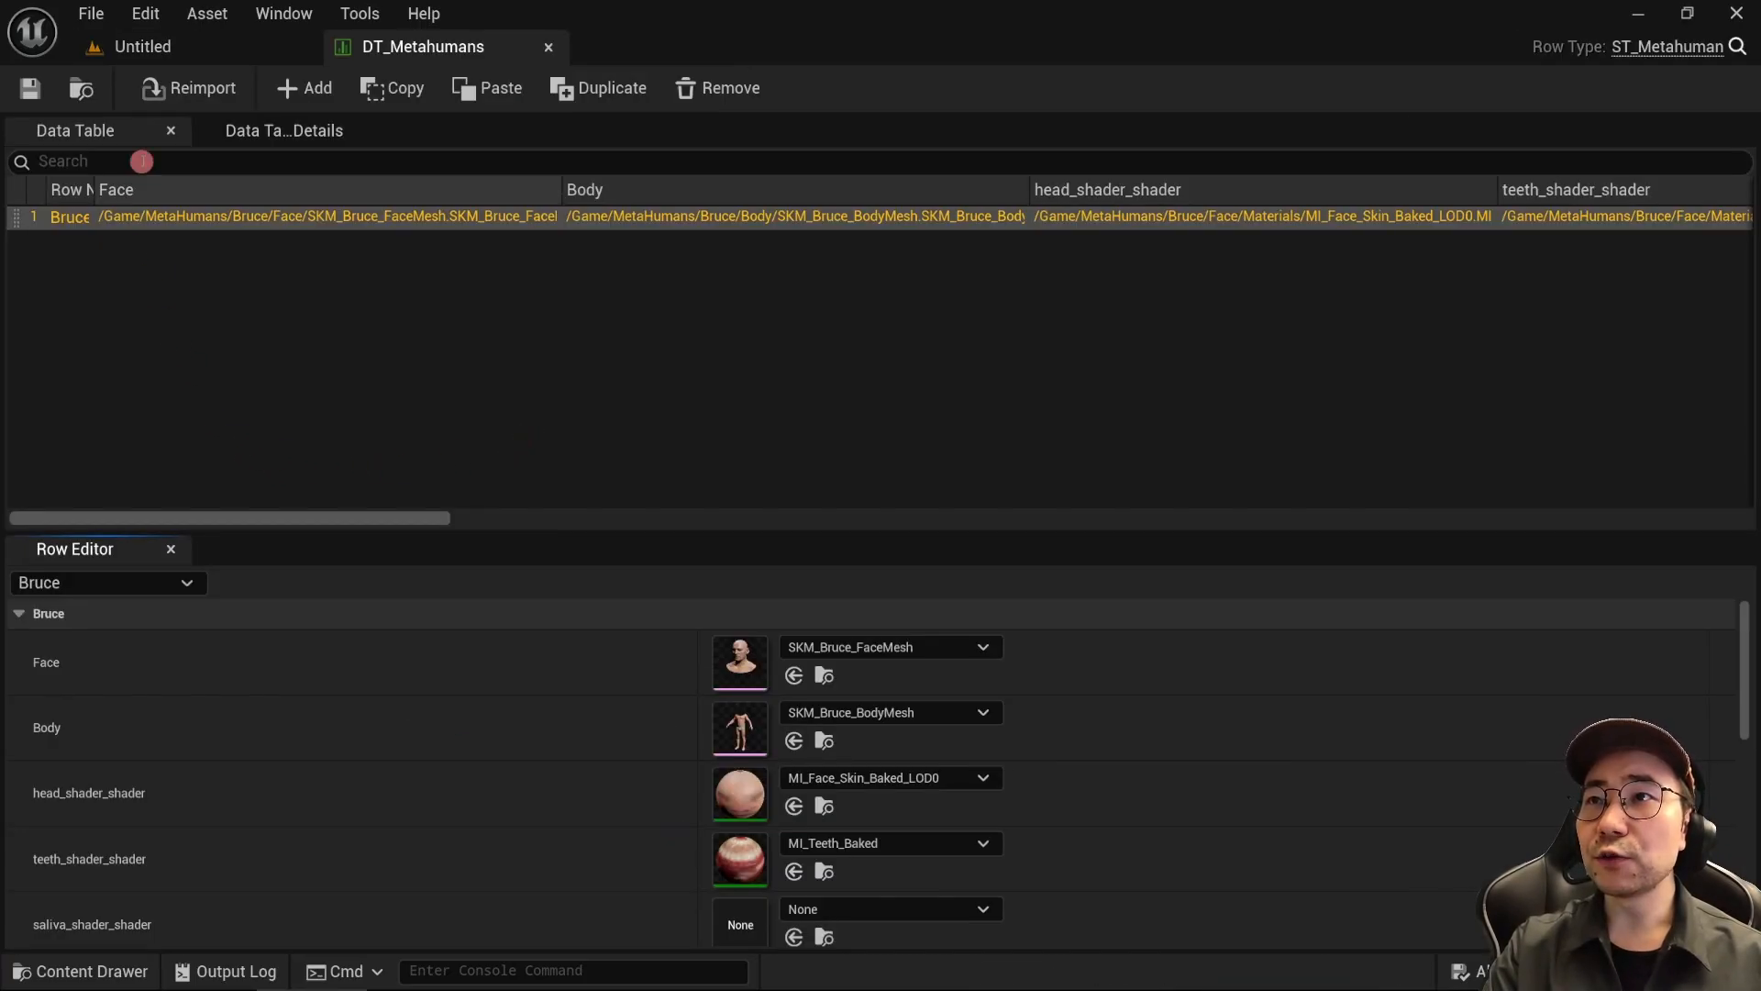
# Step: Add a row to the DT_Metahumans data table and name it Cameron
pyautogui.click(309, 87)
pyautogui.press('F2')
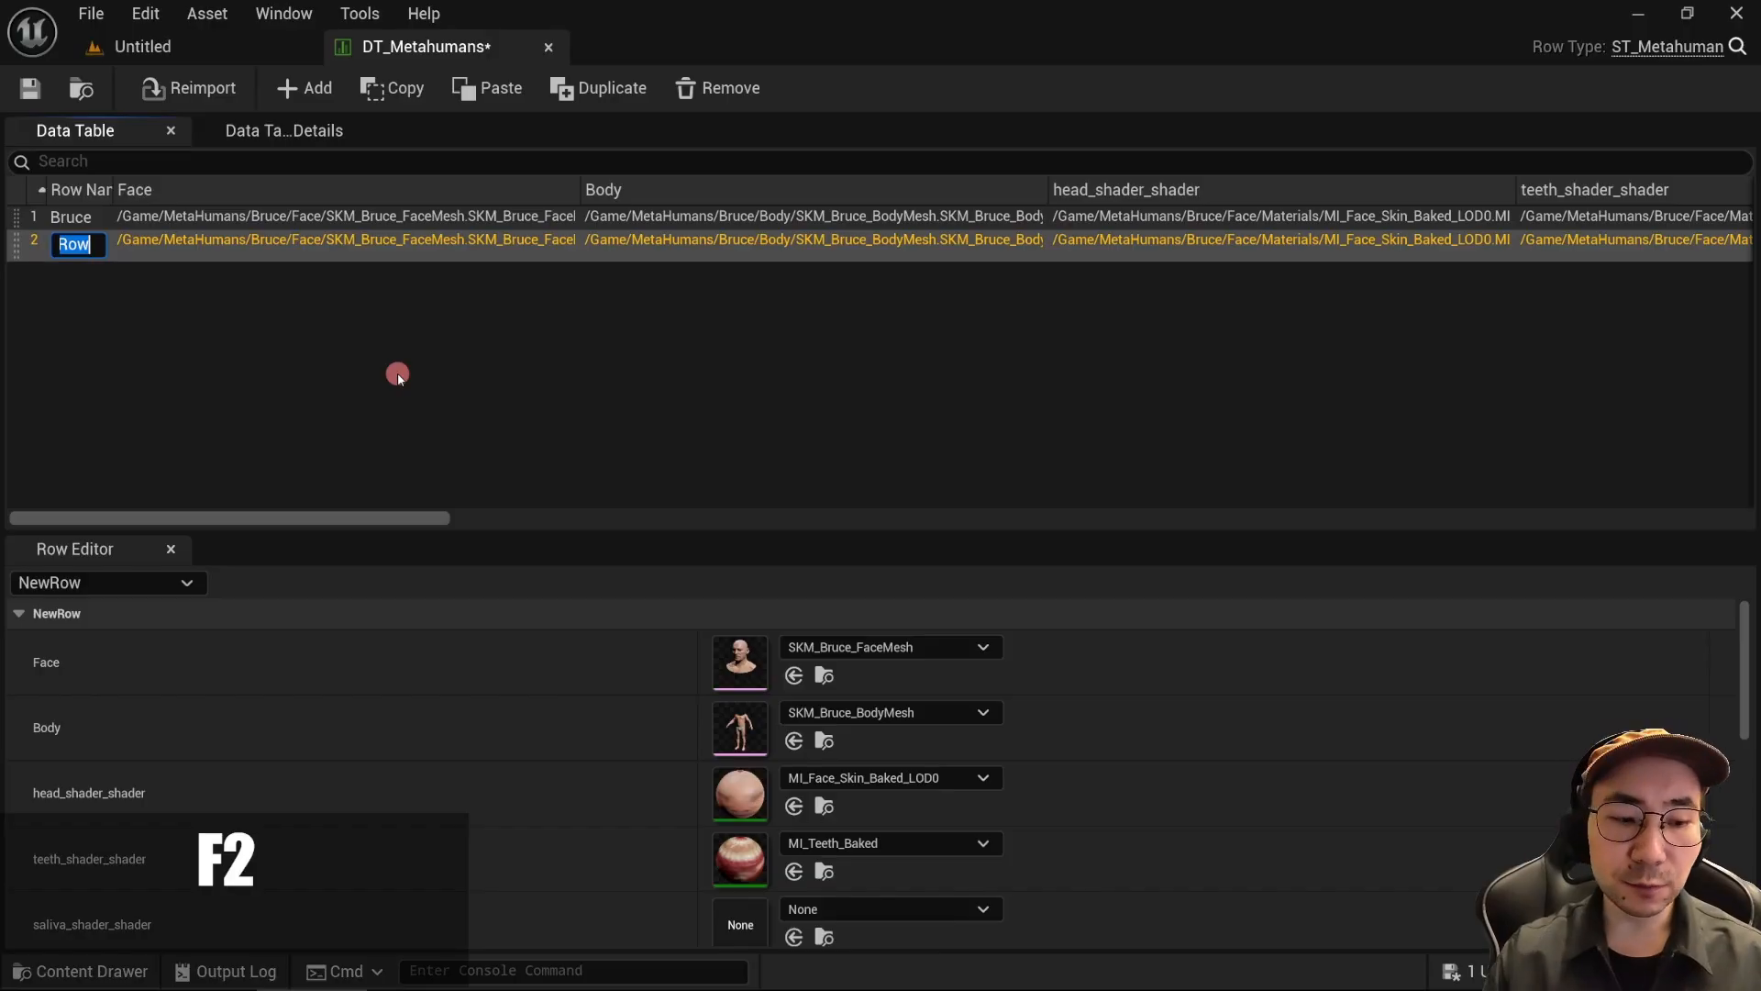
pyautogui.write('Cameron')
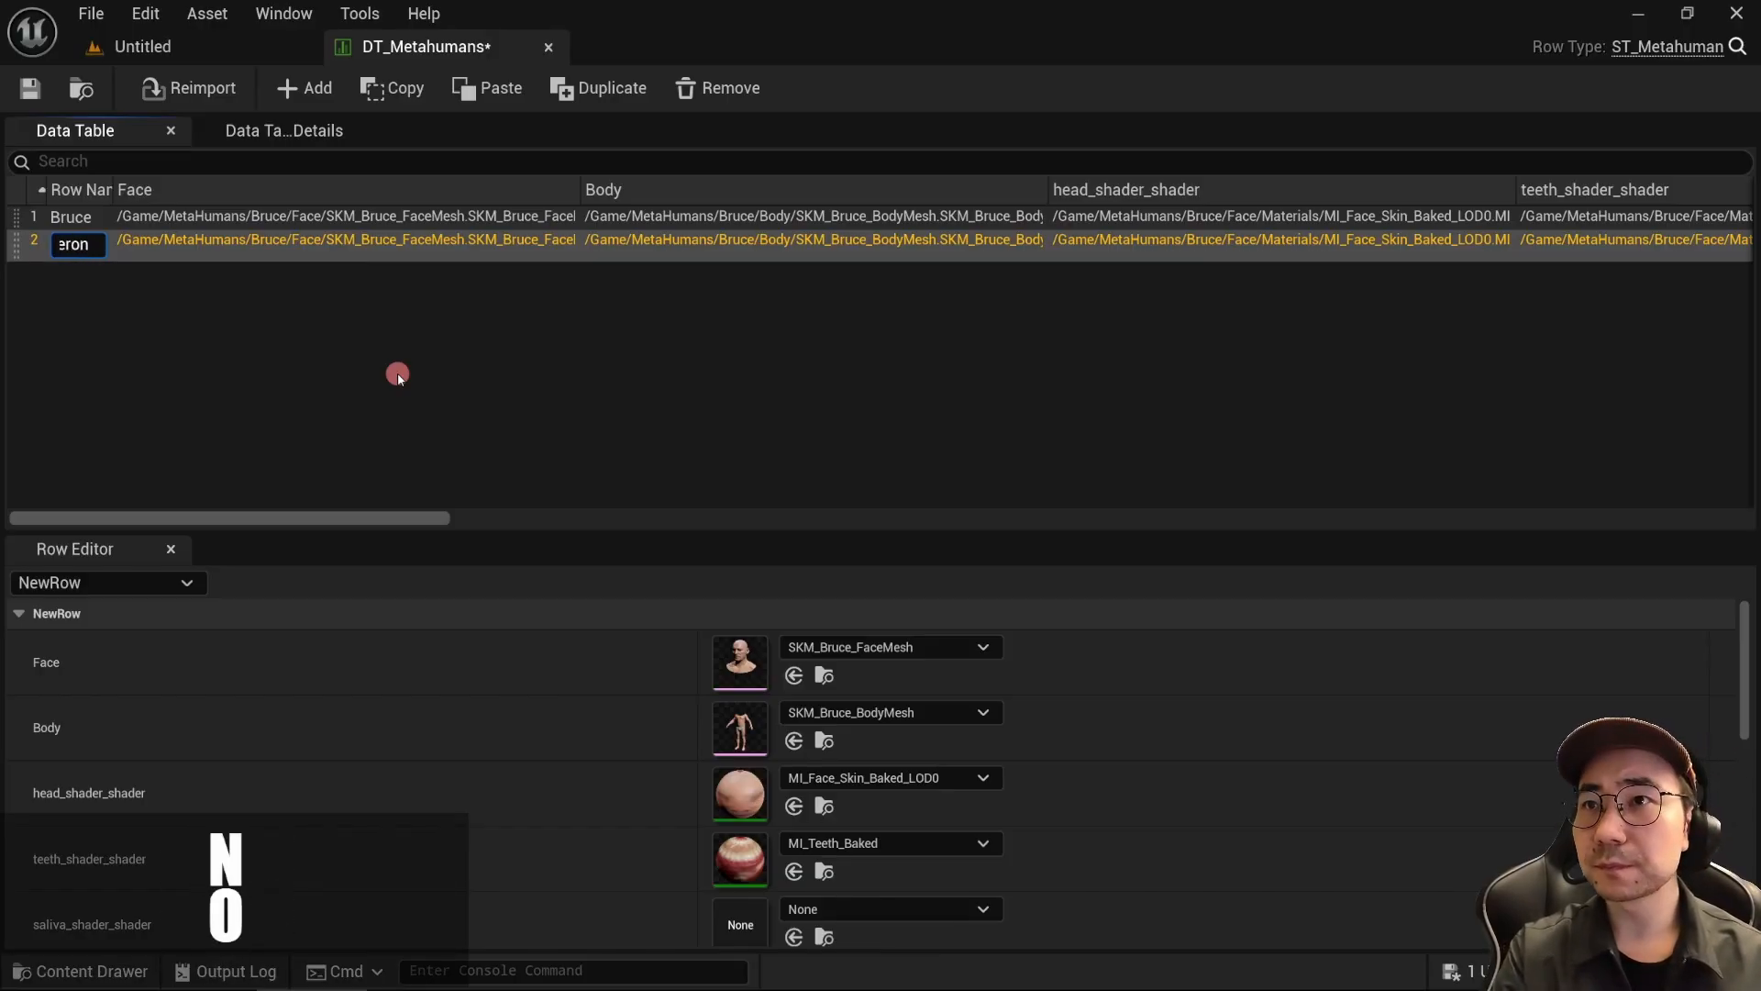
pyautogui.press('Return')
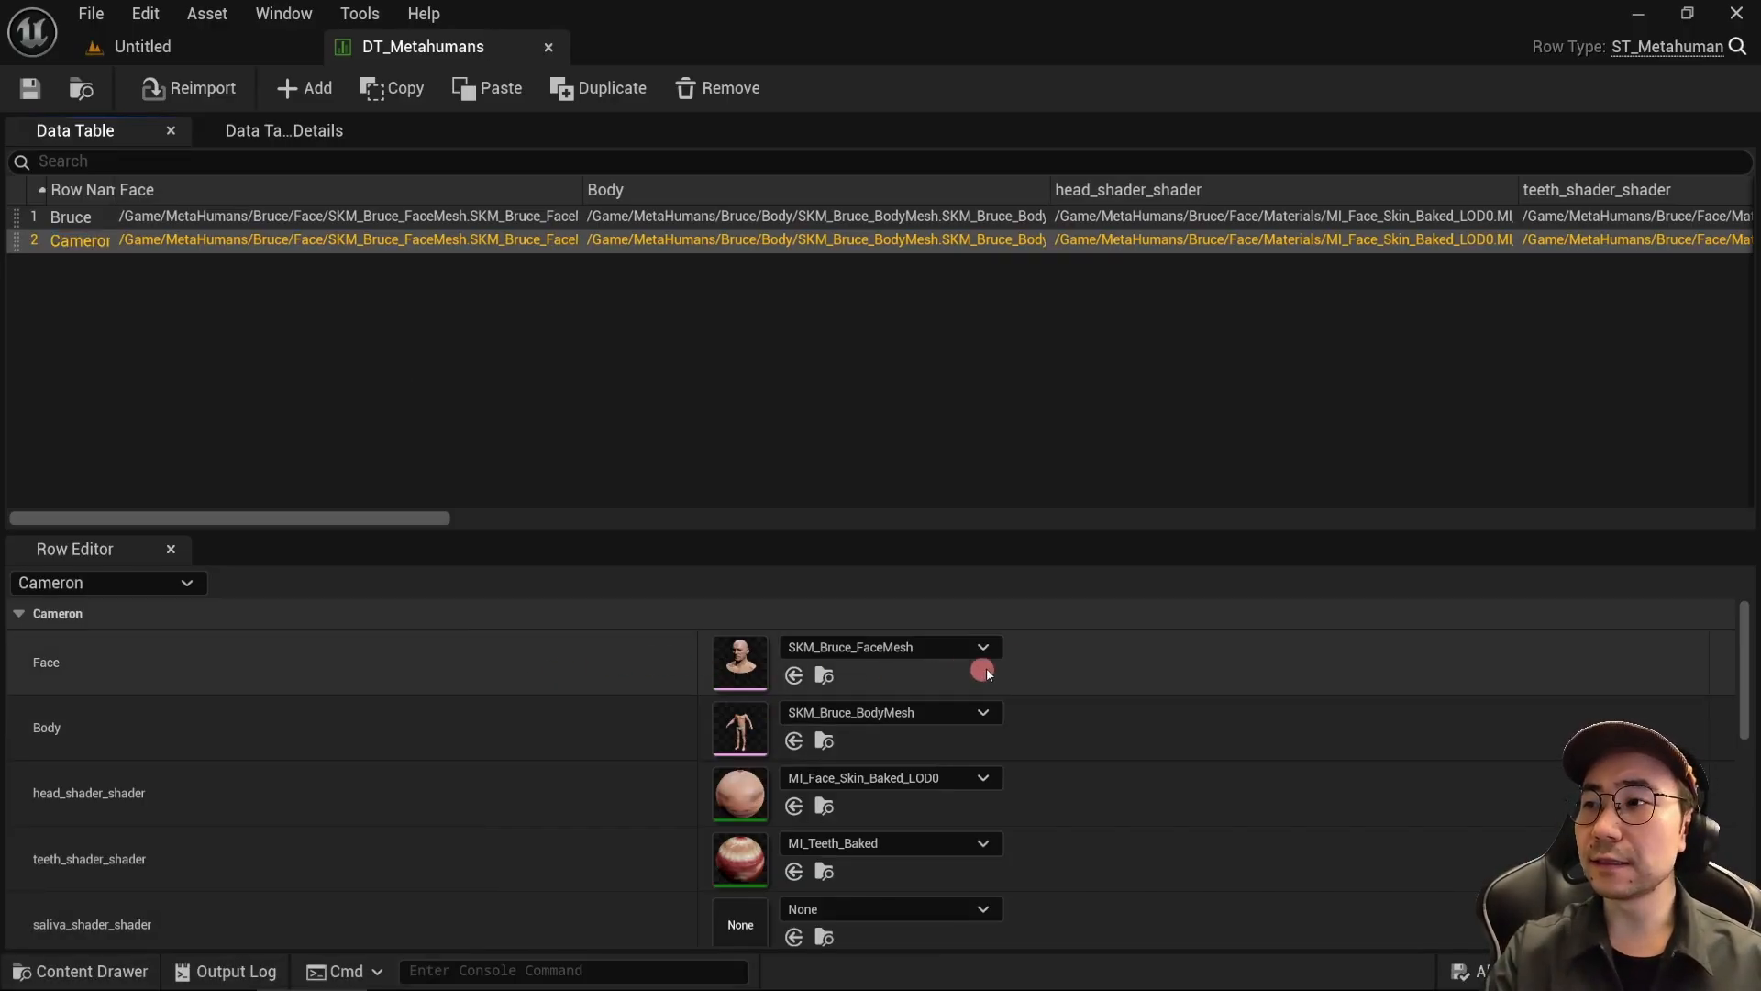
# Step: In the Cameron row, set Face to SKM_Cameron_FaceMesh and Body to SKM_Cameron_BodyMesh
pyautogui.click(983, 647)
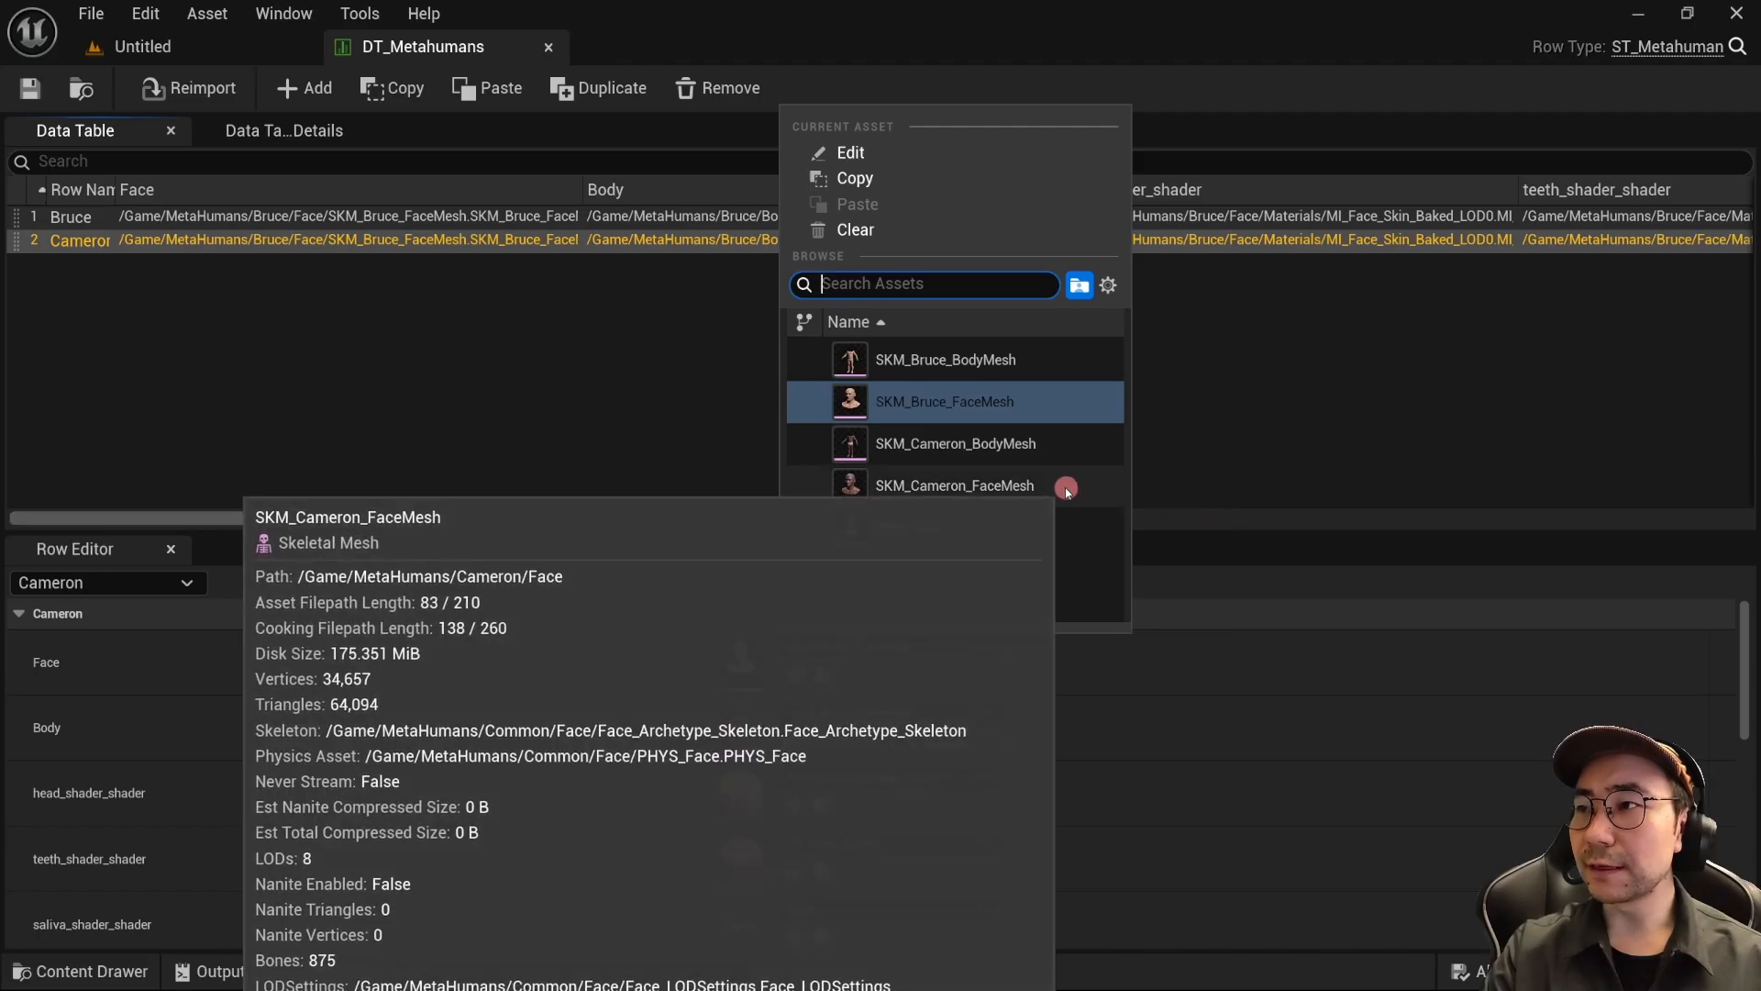
pyautogui.click(1080, 482)
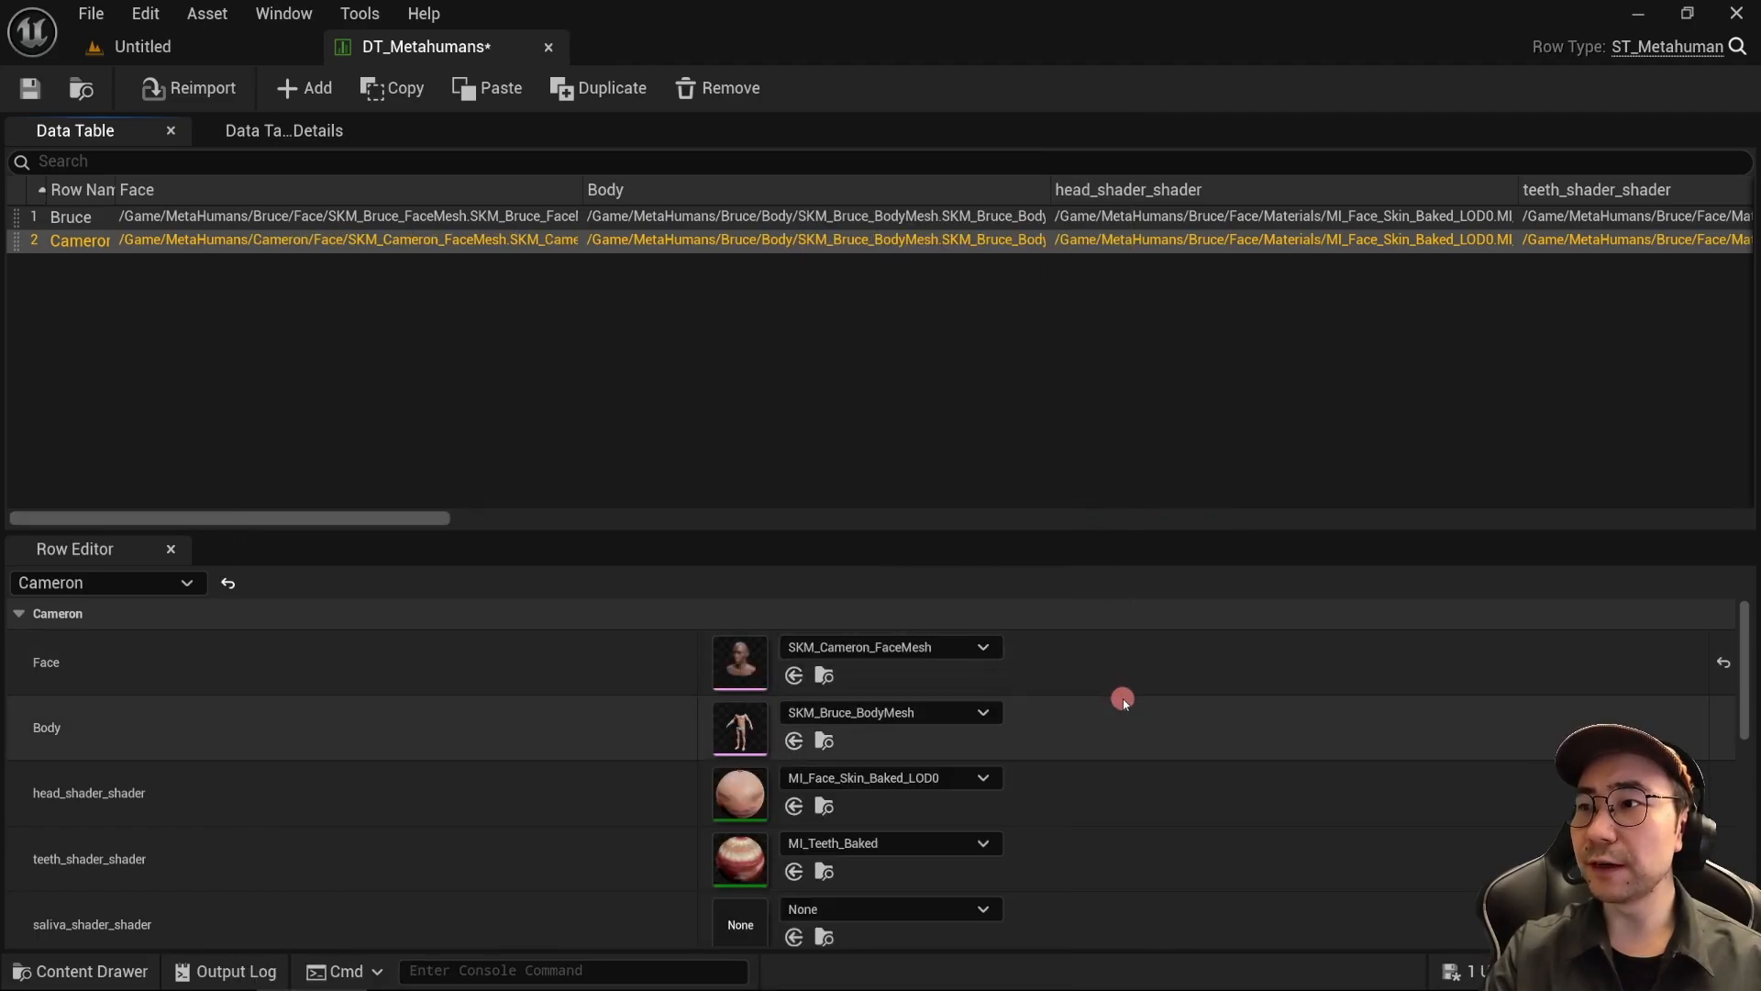
pyautogui.click(984, 714)
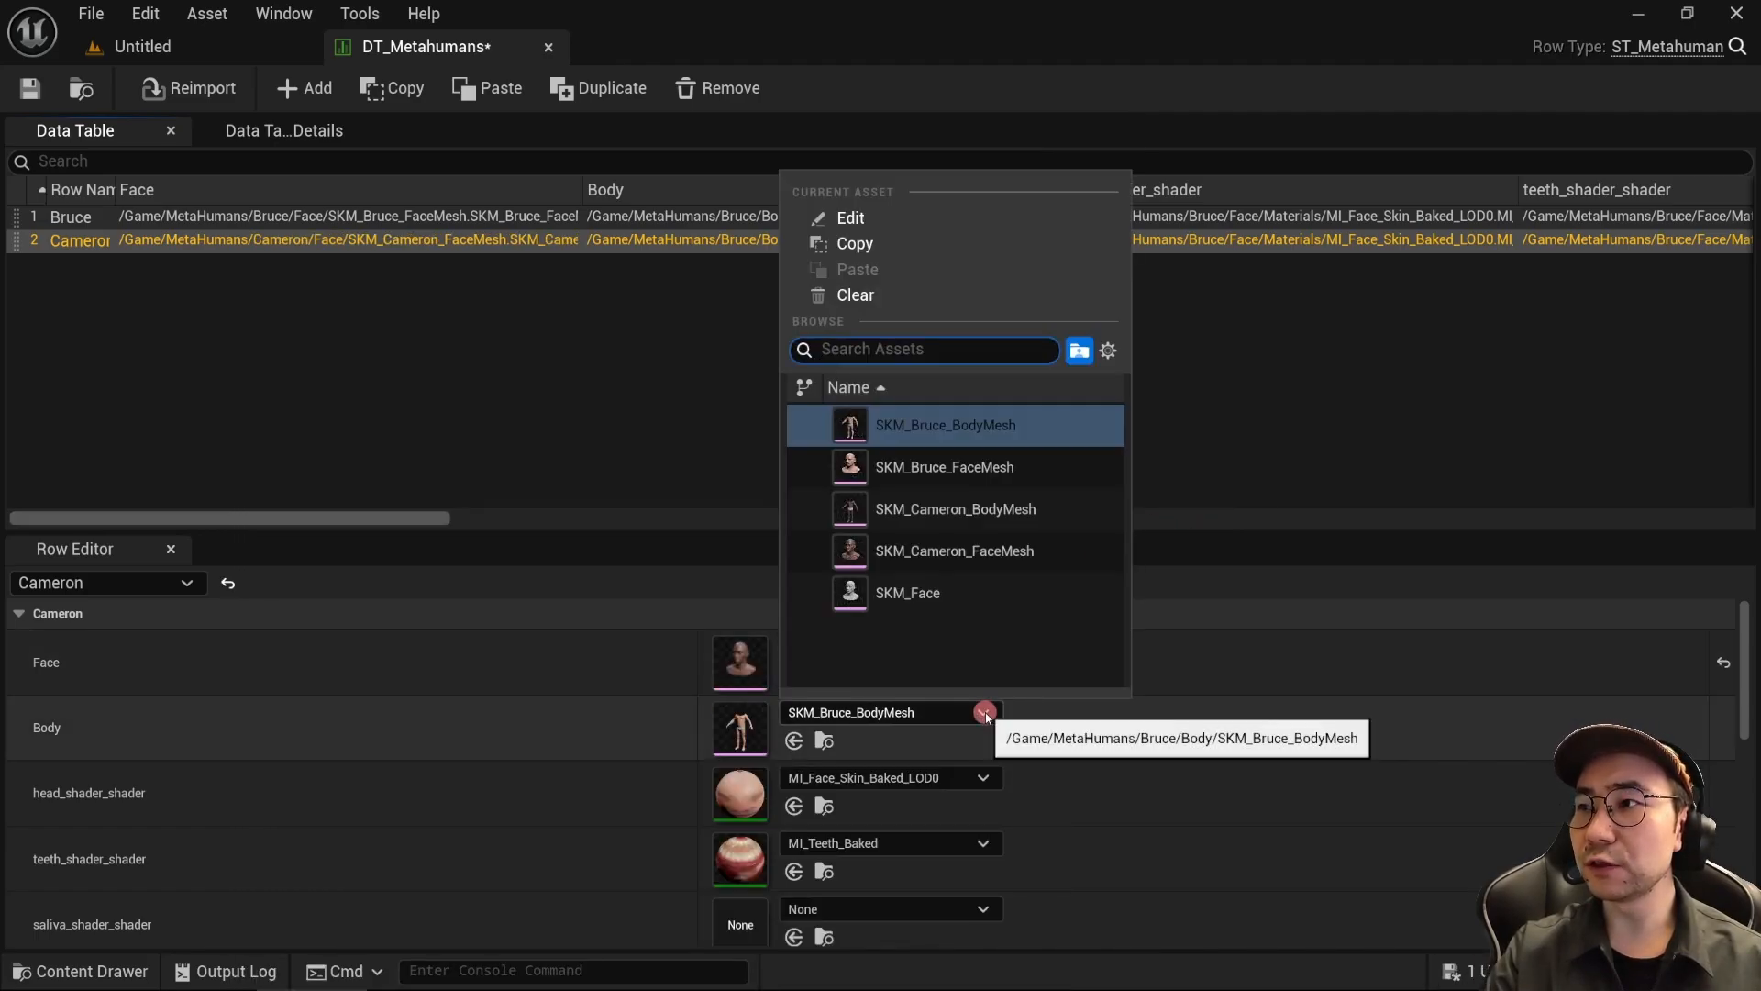
pyautogui.click(1085, 507)
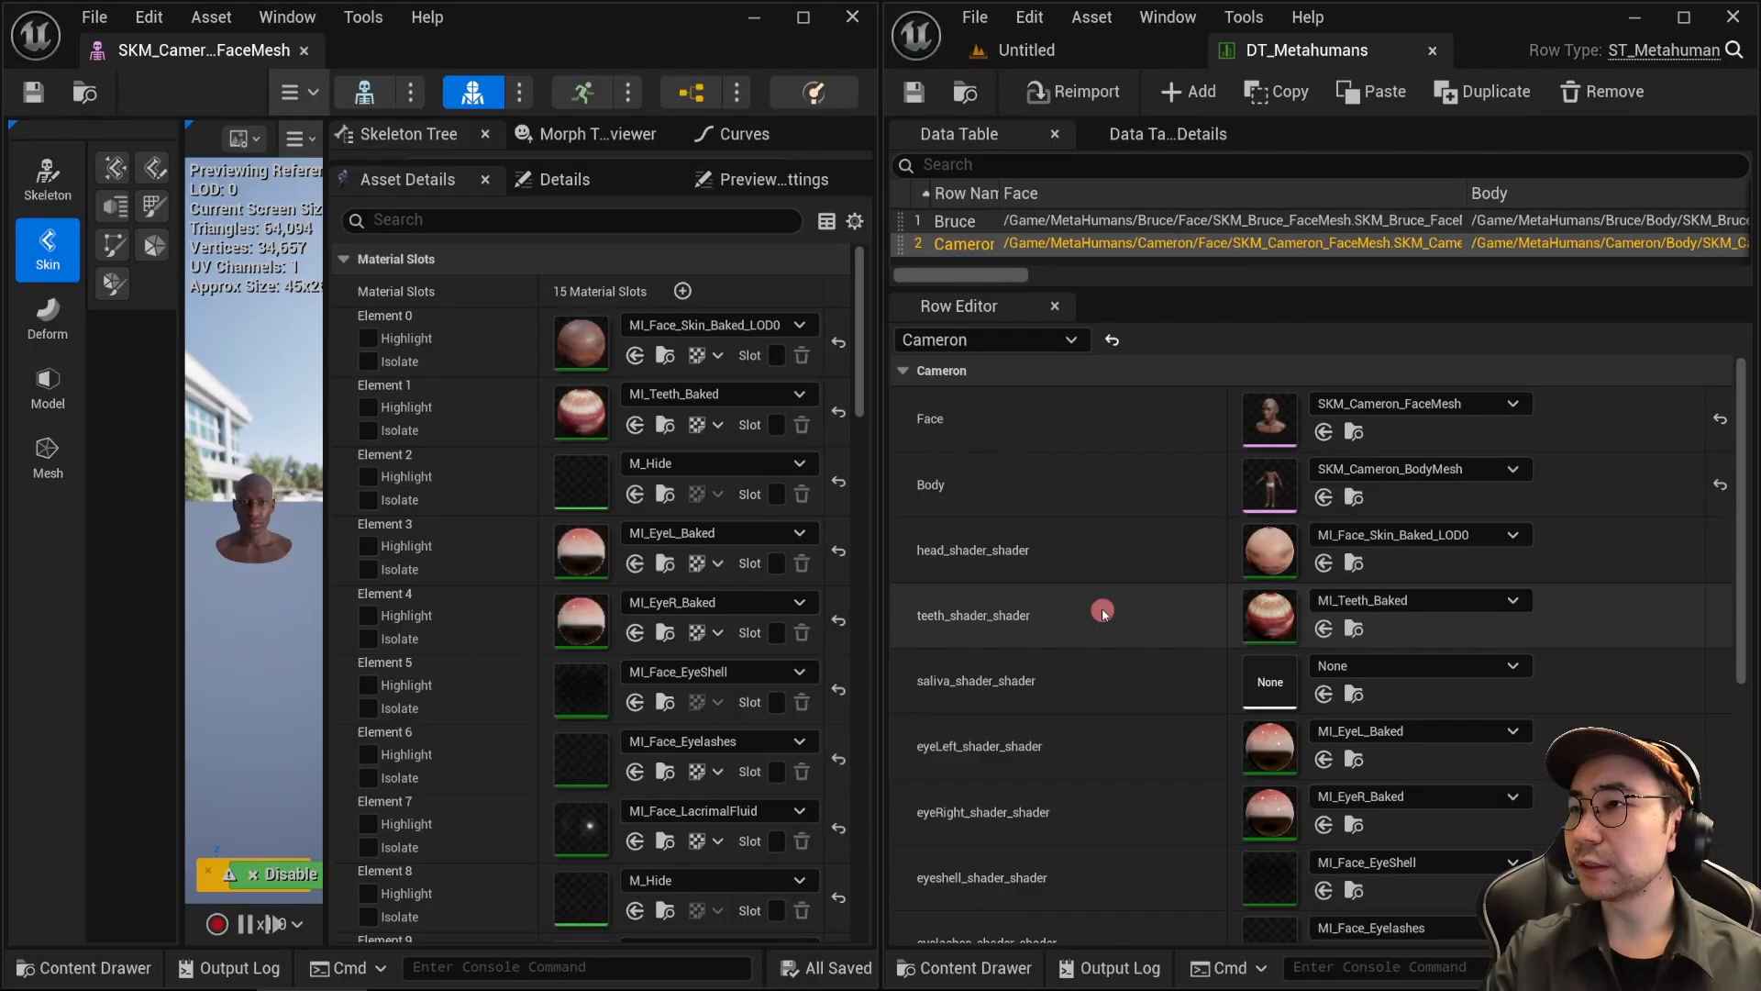
# Step: Assign the head, teeth, eyeLeft and eyeRight materials from SKM_Cameron_FaceMesh's material slots to the matching shader fields of the Cameron row
pyautogui.click(665, 355)
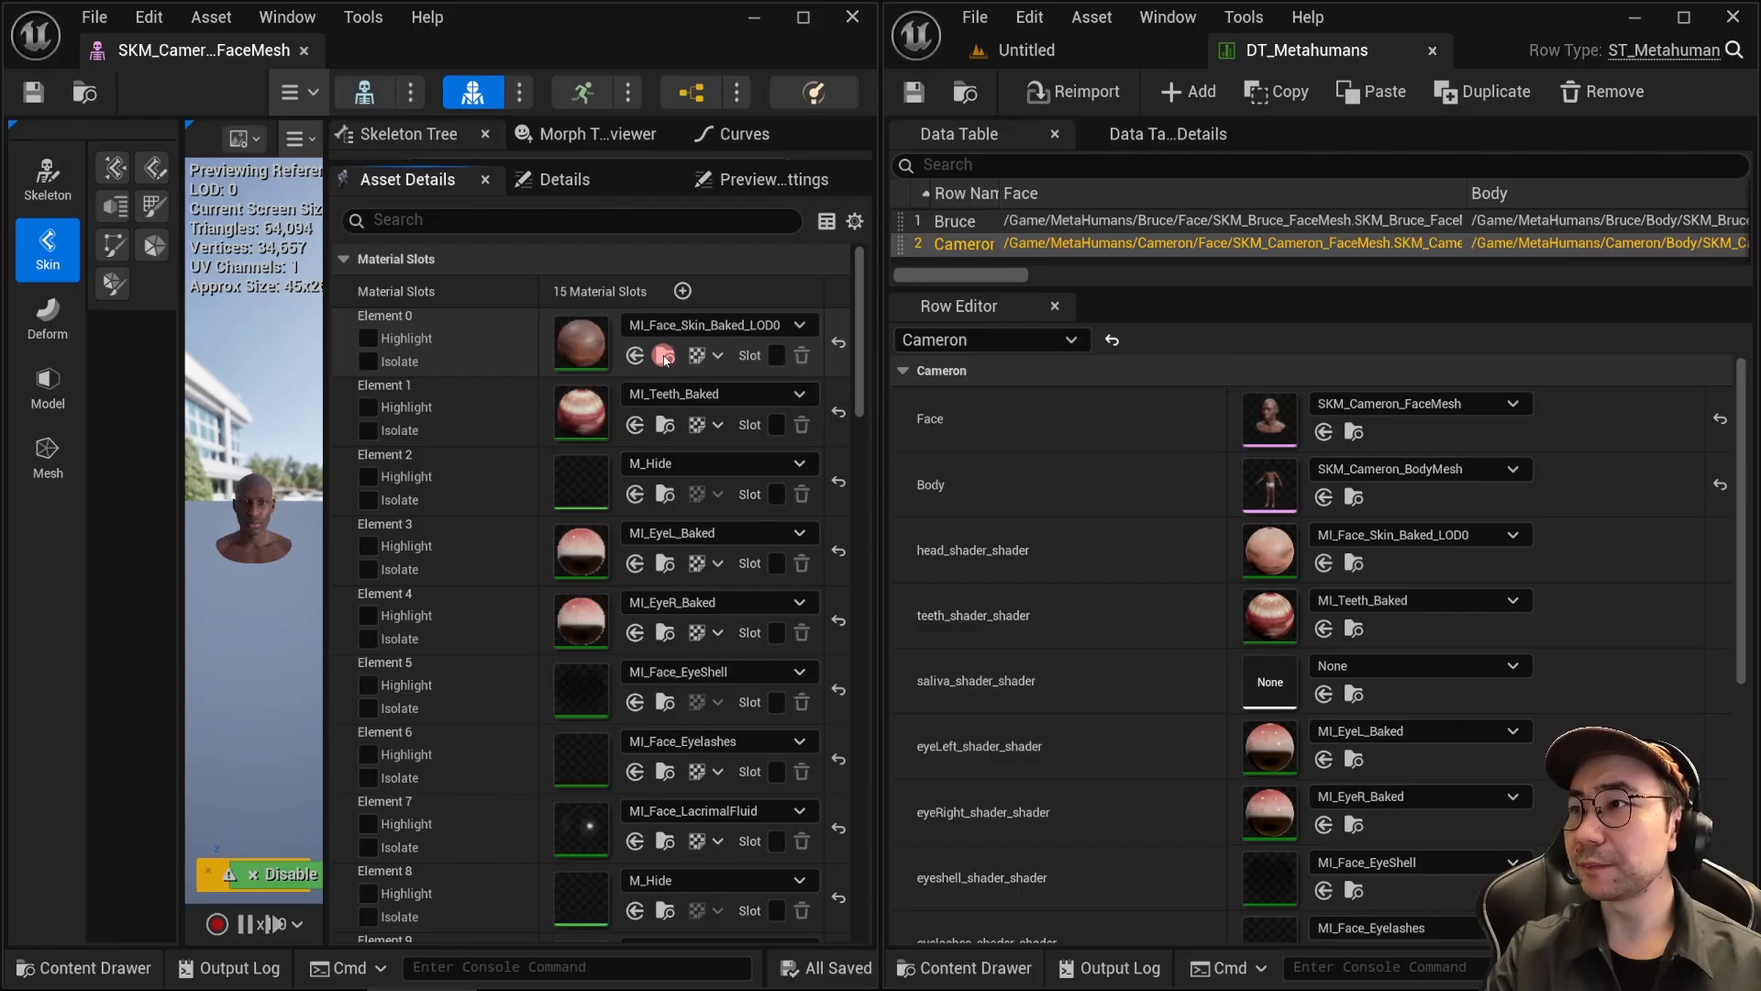
pyautogui.click(1322, 562)
pyautogui.click(665, 424)
pyautogui.click(1323, 628)
pyautogui.click(665, 524)
pyautogui.click(1322, 758)
pyautogui.click(1322, 823)
# Step: Fill the Cameron row's remaining eyeshell, eyelashes, eyeEdge and head LOD shader fields with the matching materials from Cameron's face mesh
pyautogui.scroll(-3, 836, 622)
pyautogui.click(665, 579)
pyautogui.scroll(-2, 1323, 733)
pyautogui.click(1323, 835)
pyautogui.scroll(-3, 695, 578)
pyautogui.scroll(-4, 1323, 643)
pyautogui.click(665, 697)
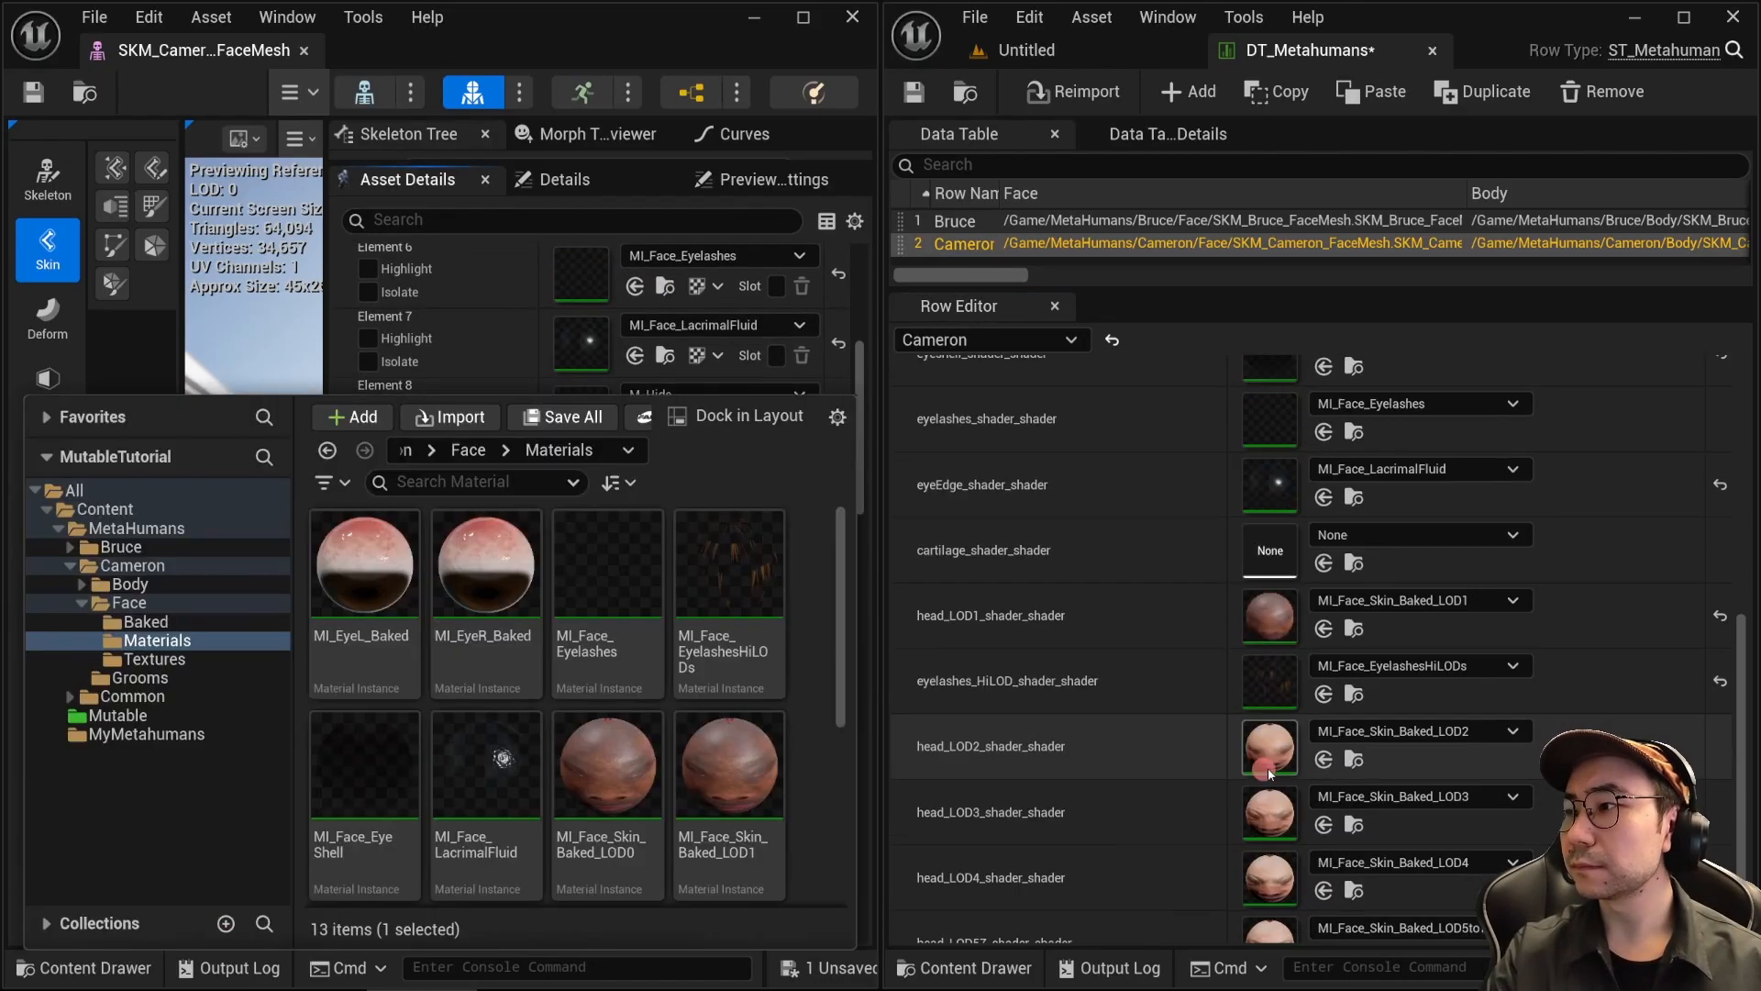
pyautogui.click(1323, 819)
pyautogui.click(665, 765)
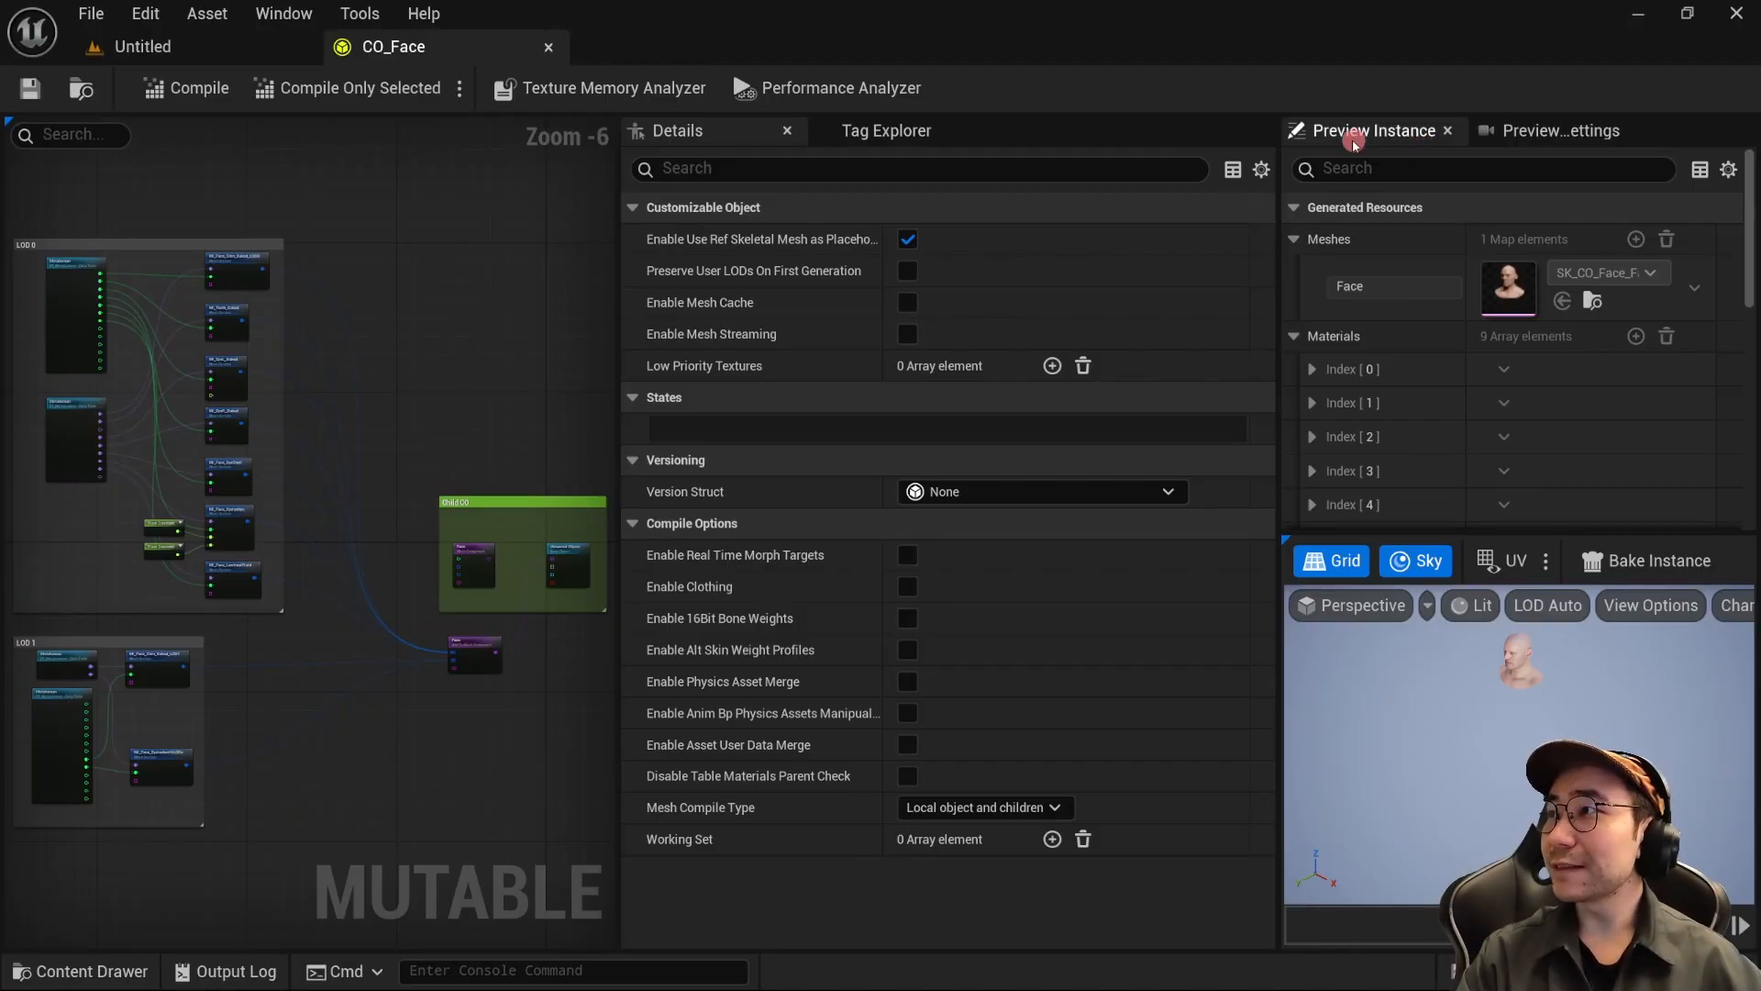
# Step: In CO_Face's preview instance parameters, switch the Metahuman parameter to Cameron
pyautogui.moveTo(1747, 190); pyautogui.dragTo(1330, 390)
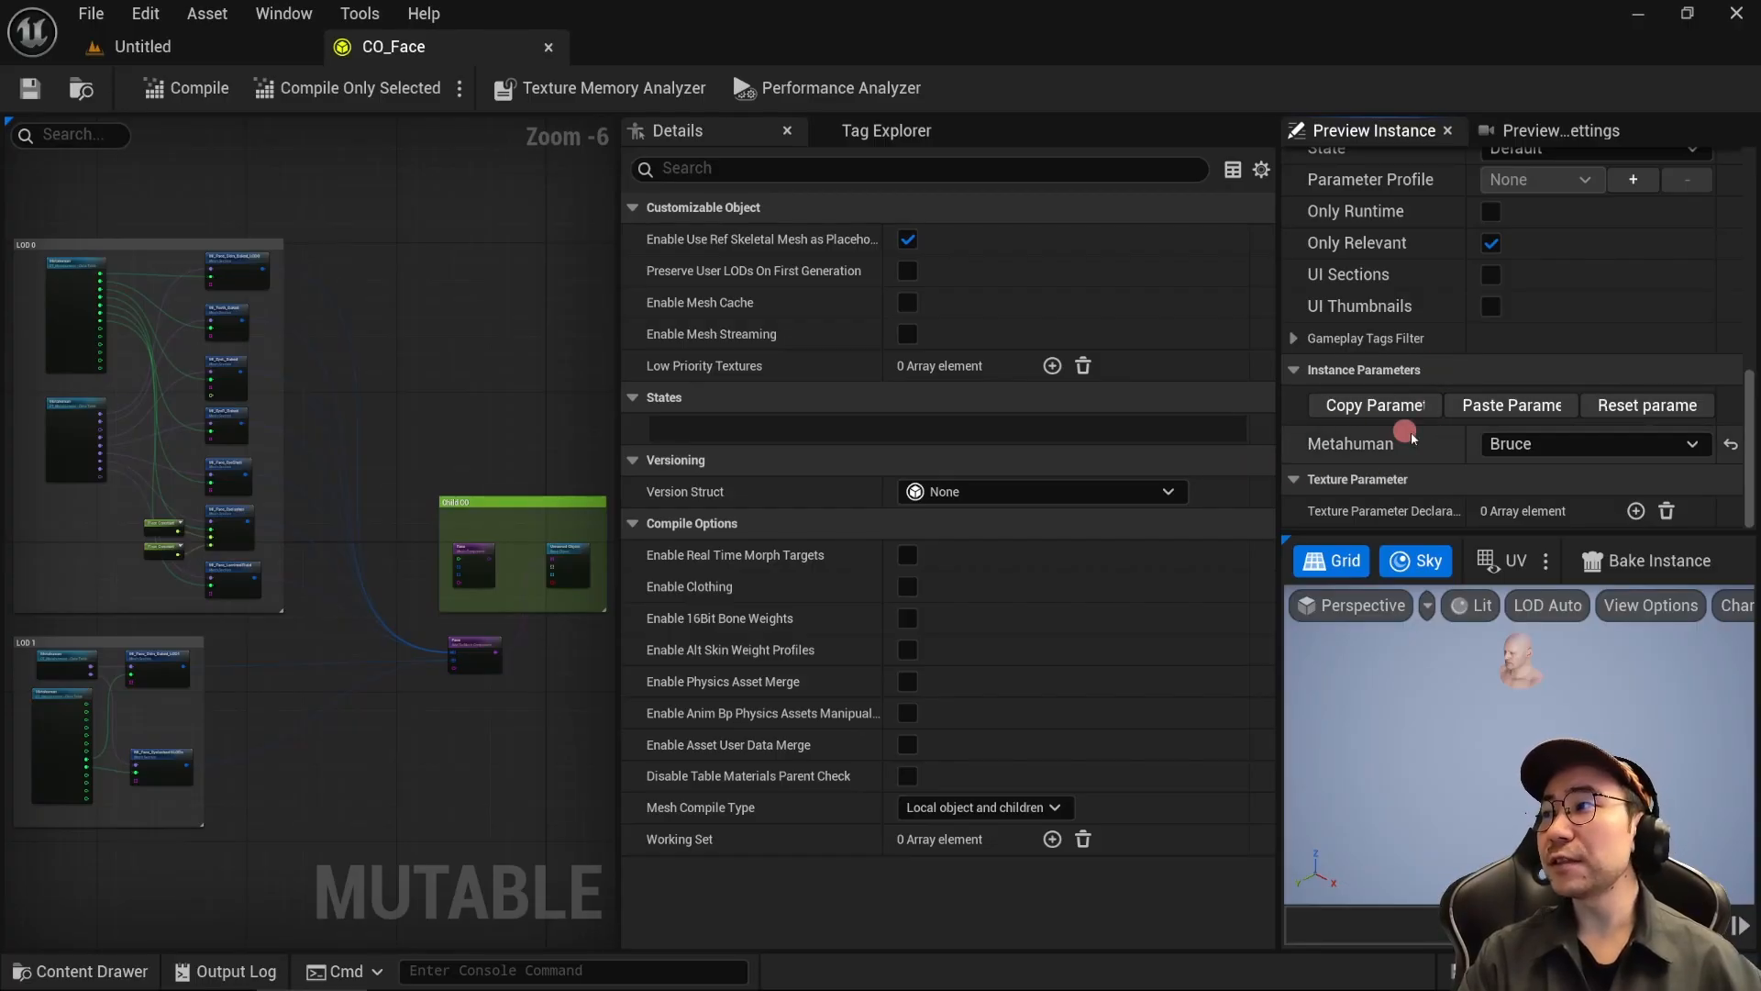
pyautogui.click(61, 262)
pyautogui.click(1690, 444)
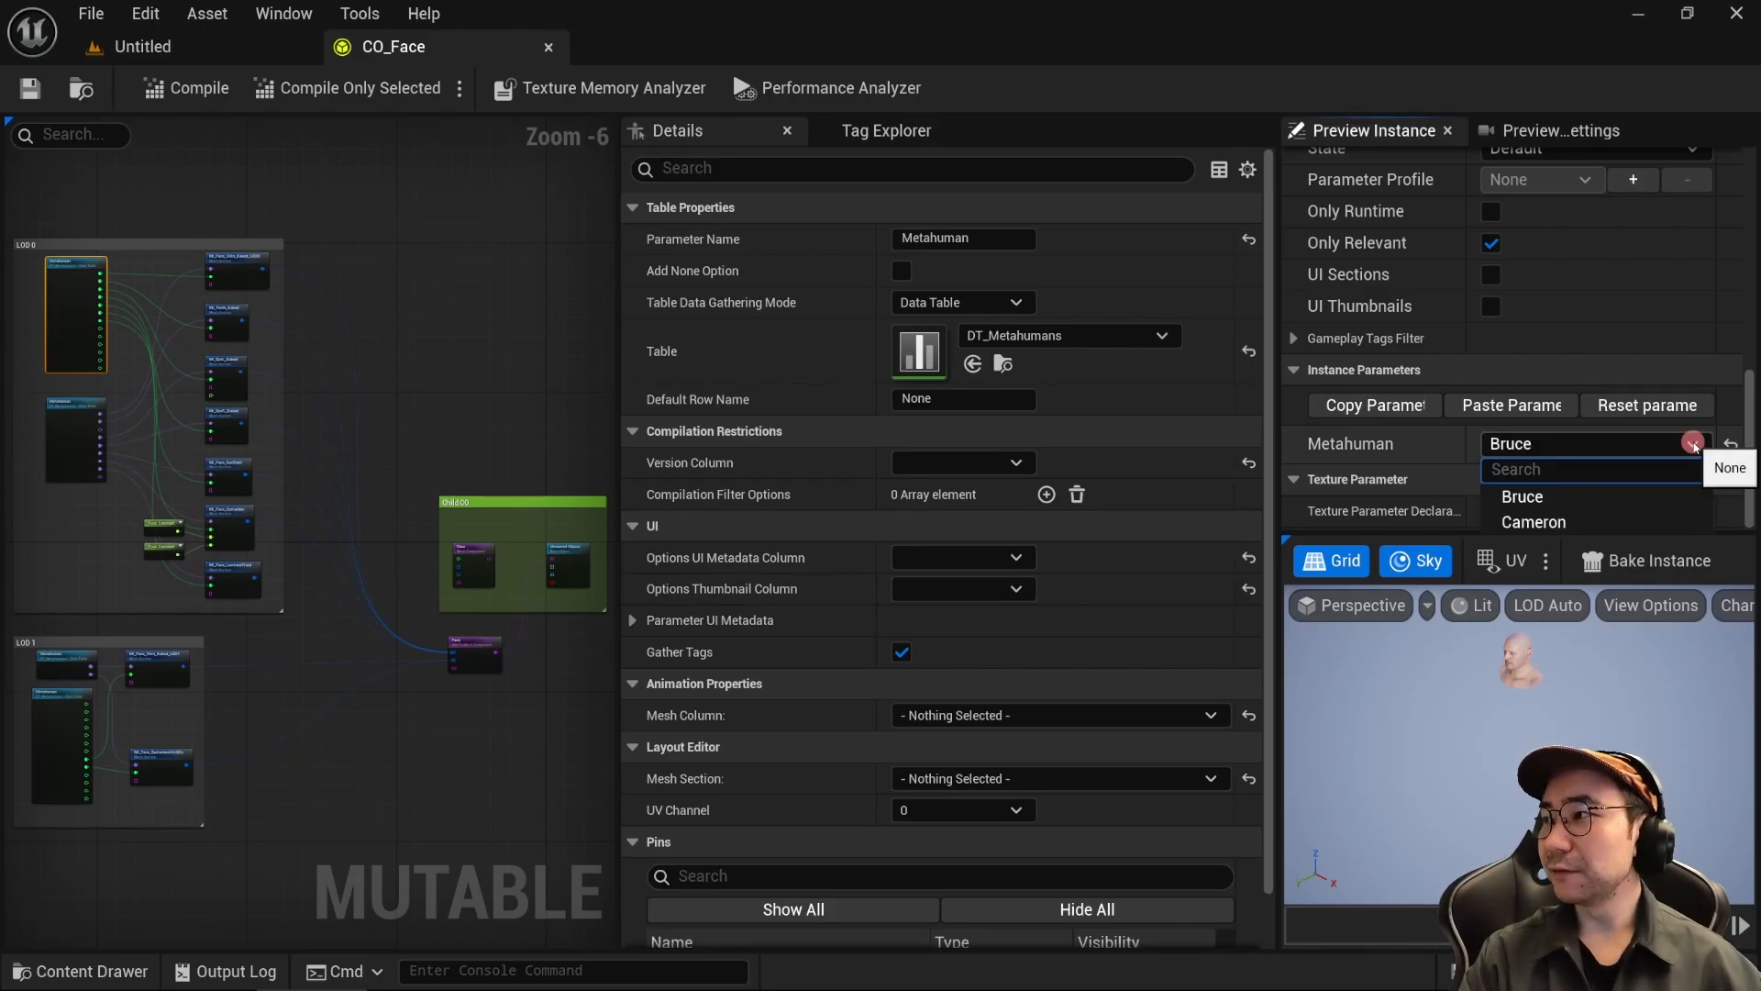
pyautogui.click(1550, 522)
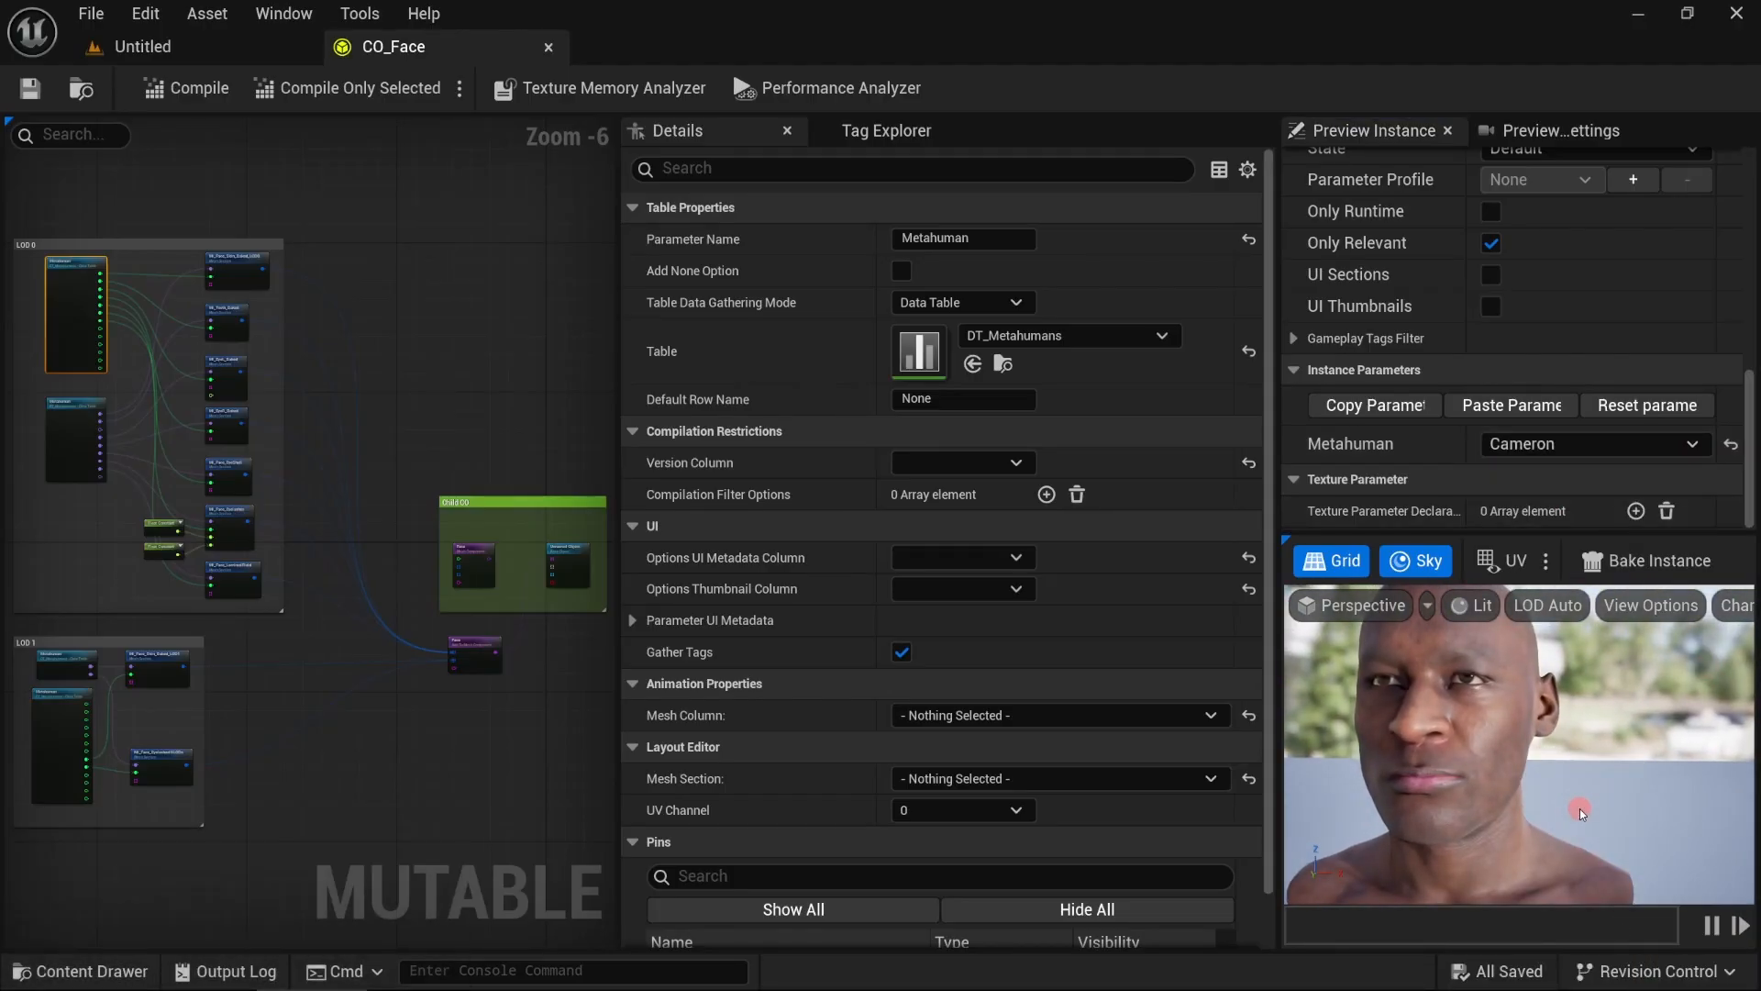
# Step: In the generated SK_CO_Face mesh, disable the ABP_Face_PostProcess animation blueprint and examine the face from different distances and angles
pyautogui.click(1627, 807)
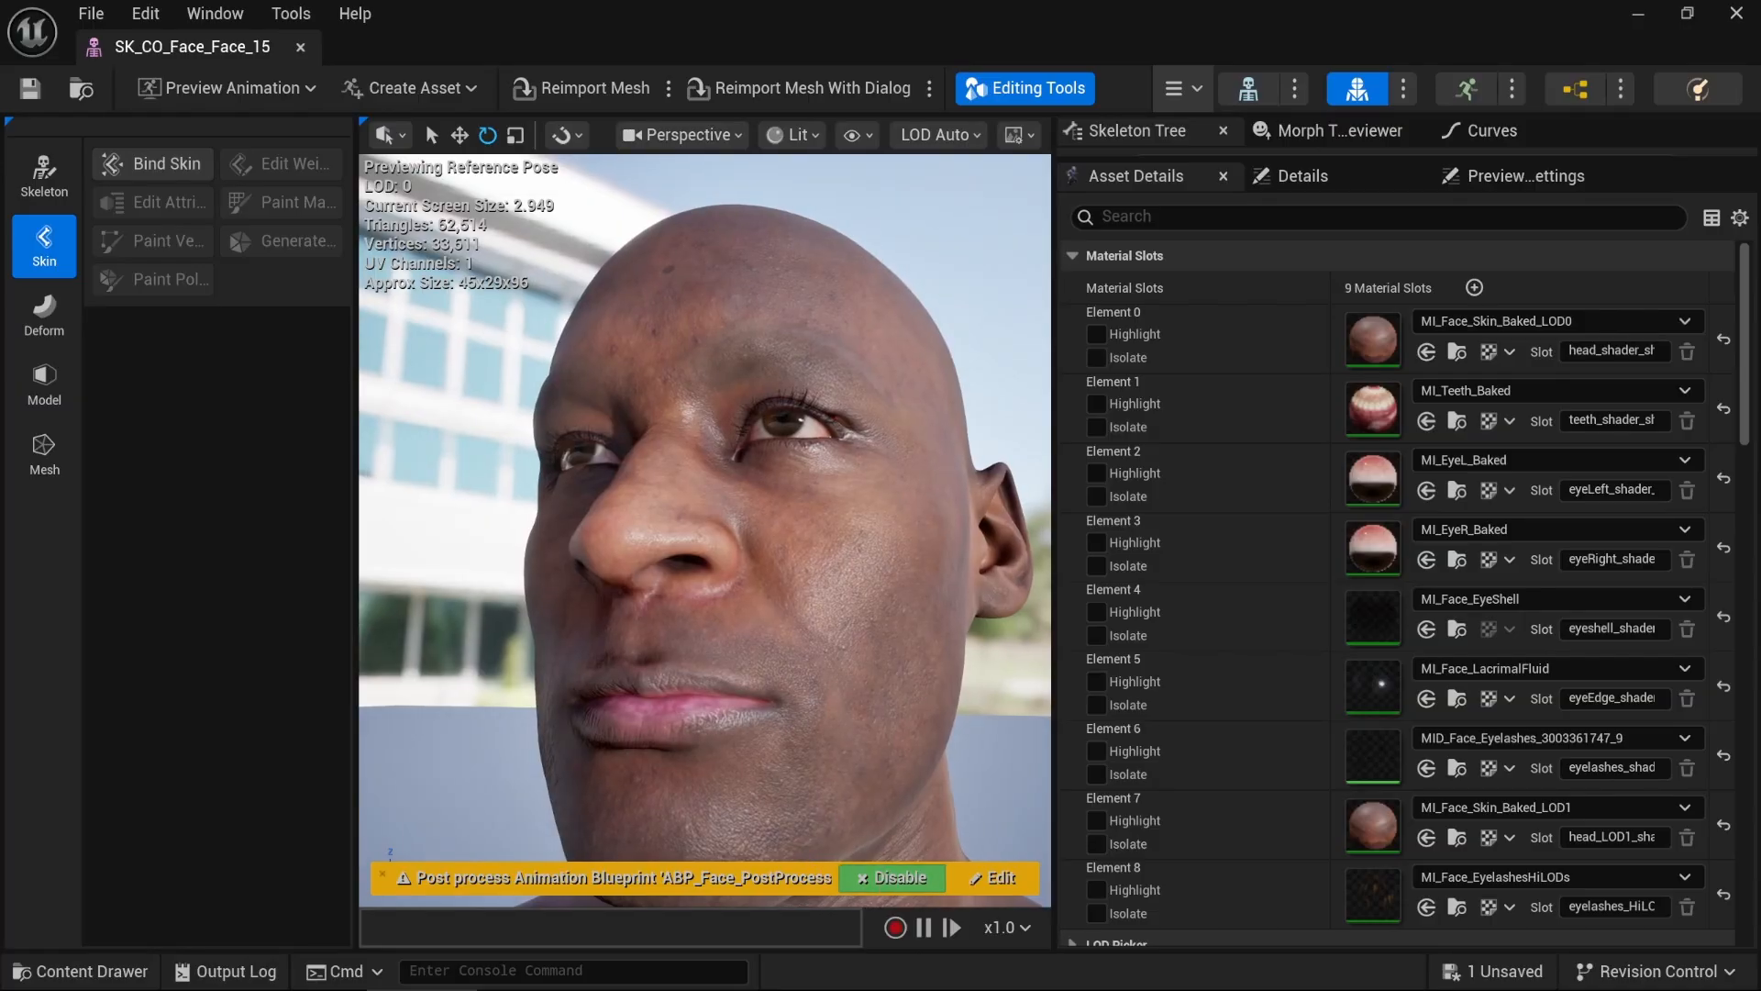
pyautogui.press('s')
pyautogui.click(884, 877)
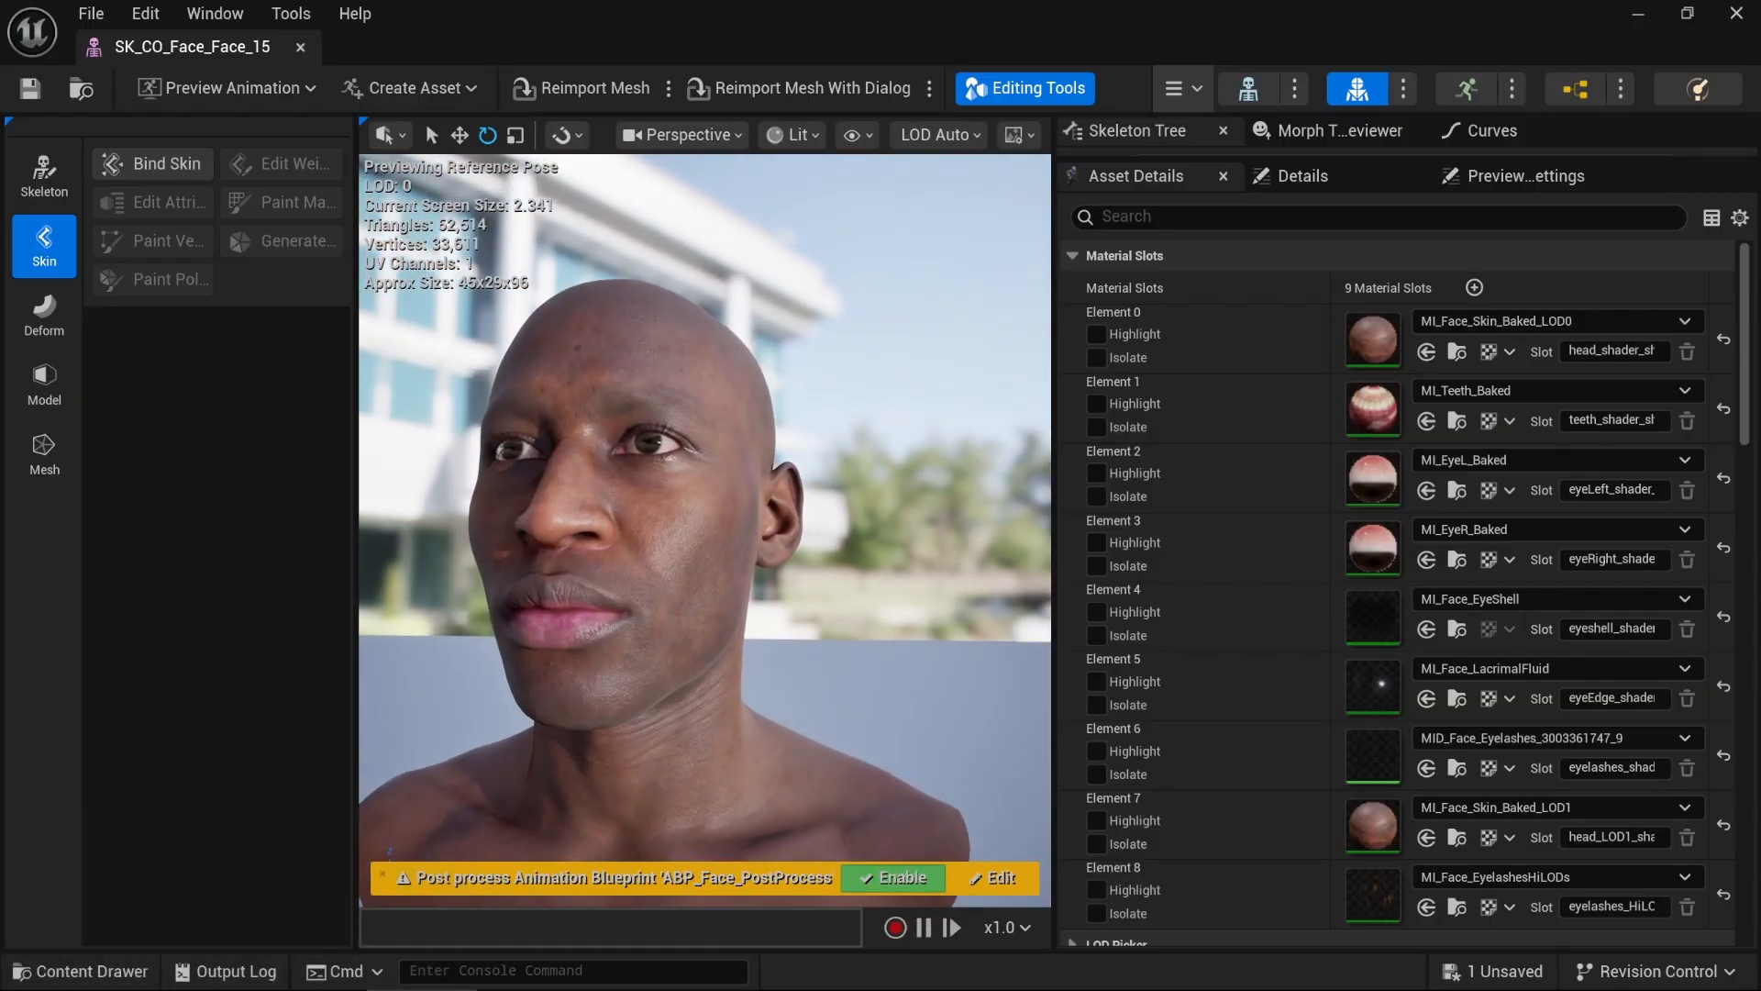
pyautogui.press('w')
pyautogui.press('e')
pyautogui.moveTo(765, 636); pyautogui.dragTo(809, 682, button='right')
pyautogui.press('a')
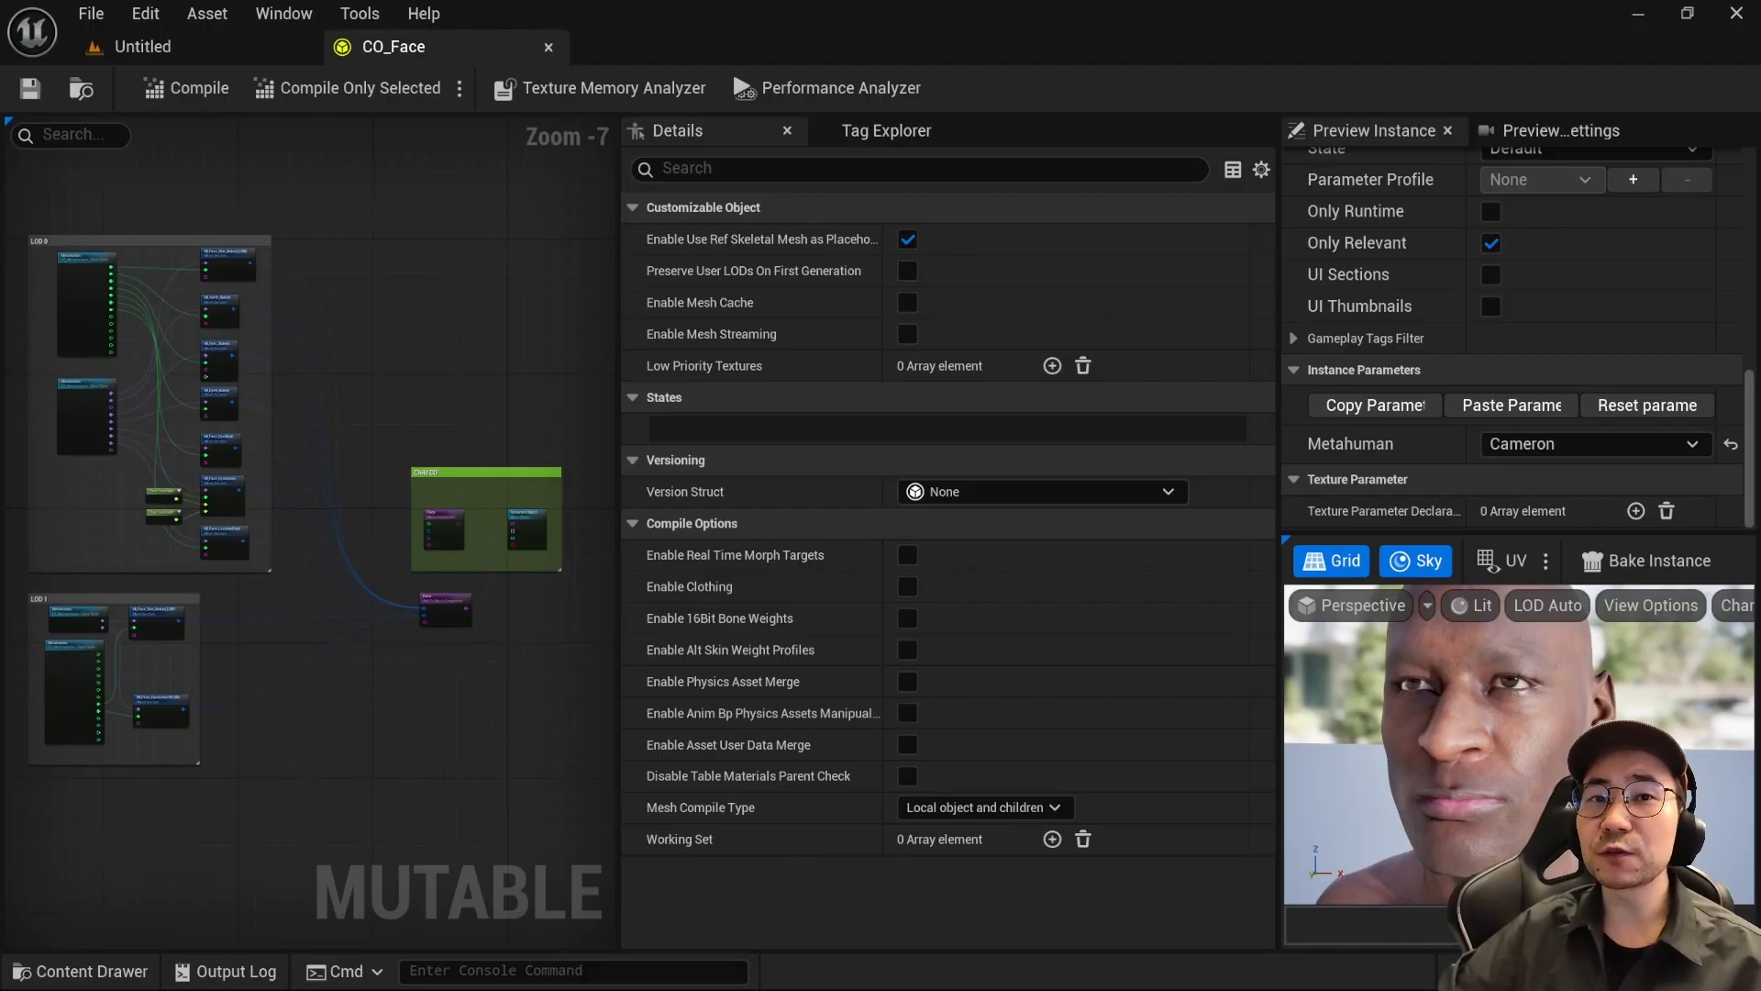
# Step: Open CO_Metahuman and add an Object Group named DNA connected to the base object's Children
pyautogui.hotkey('ctrl', 'space')
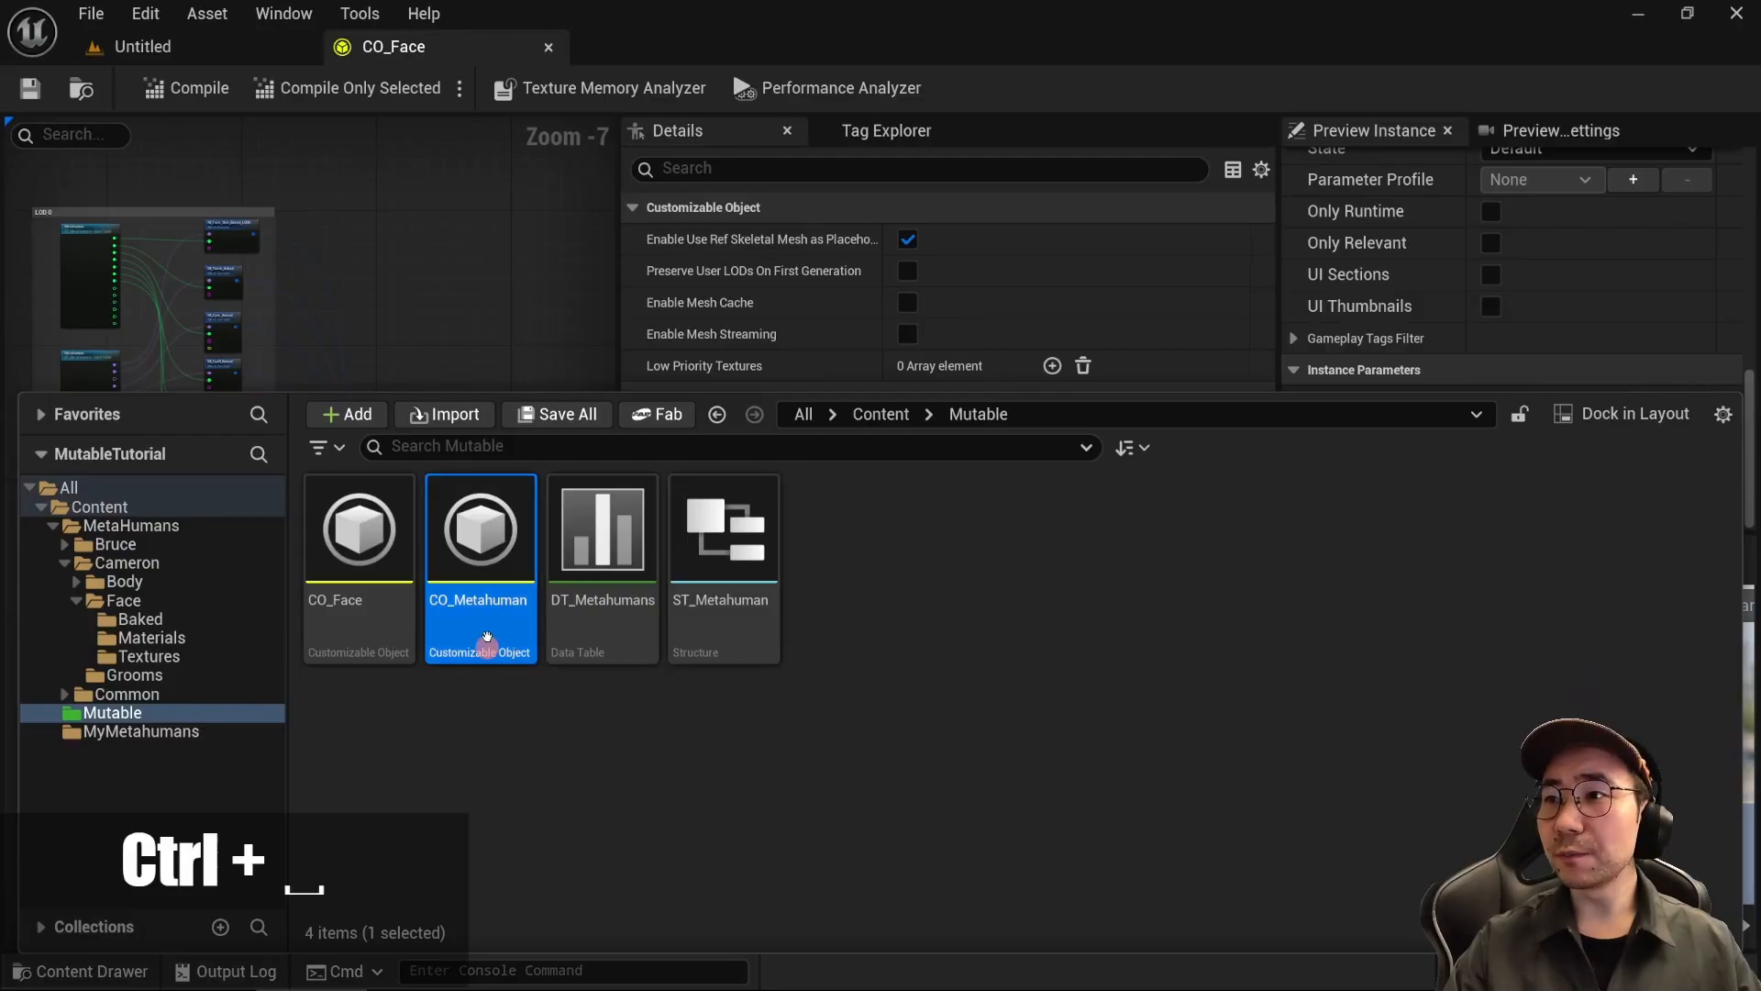
pyautogui.doubleClick(495, 548)
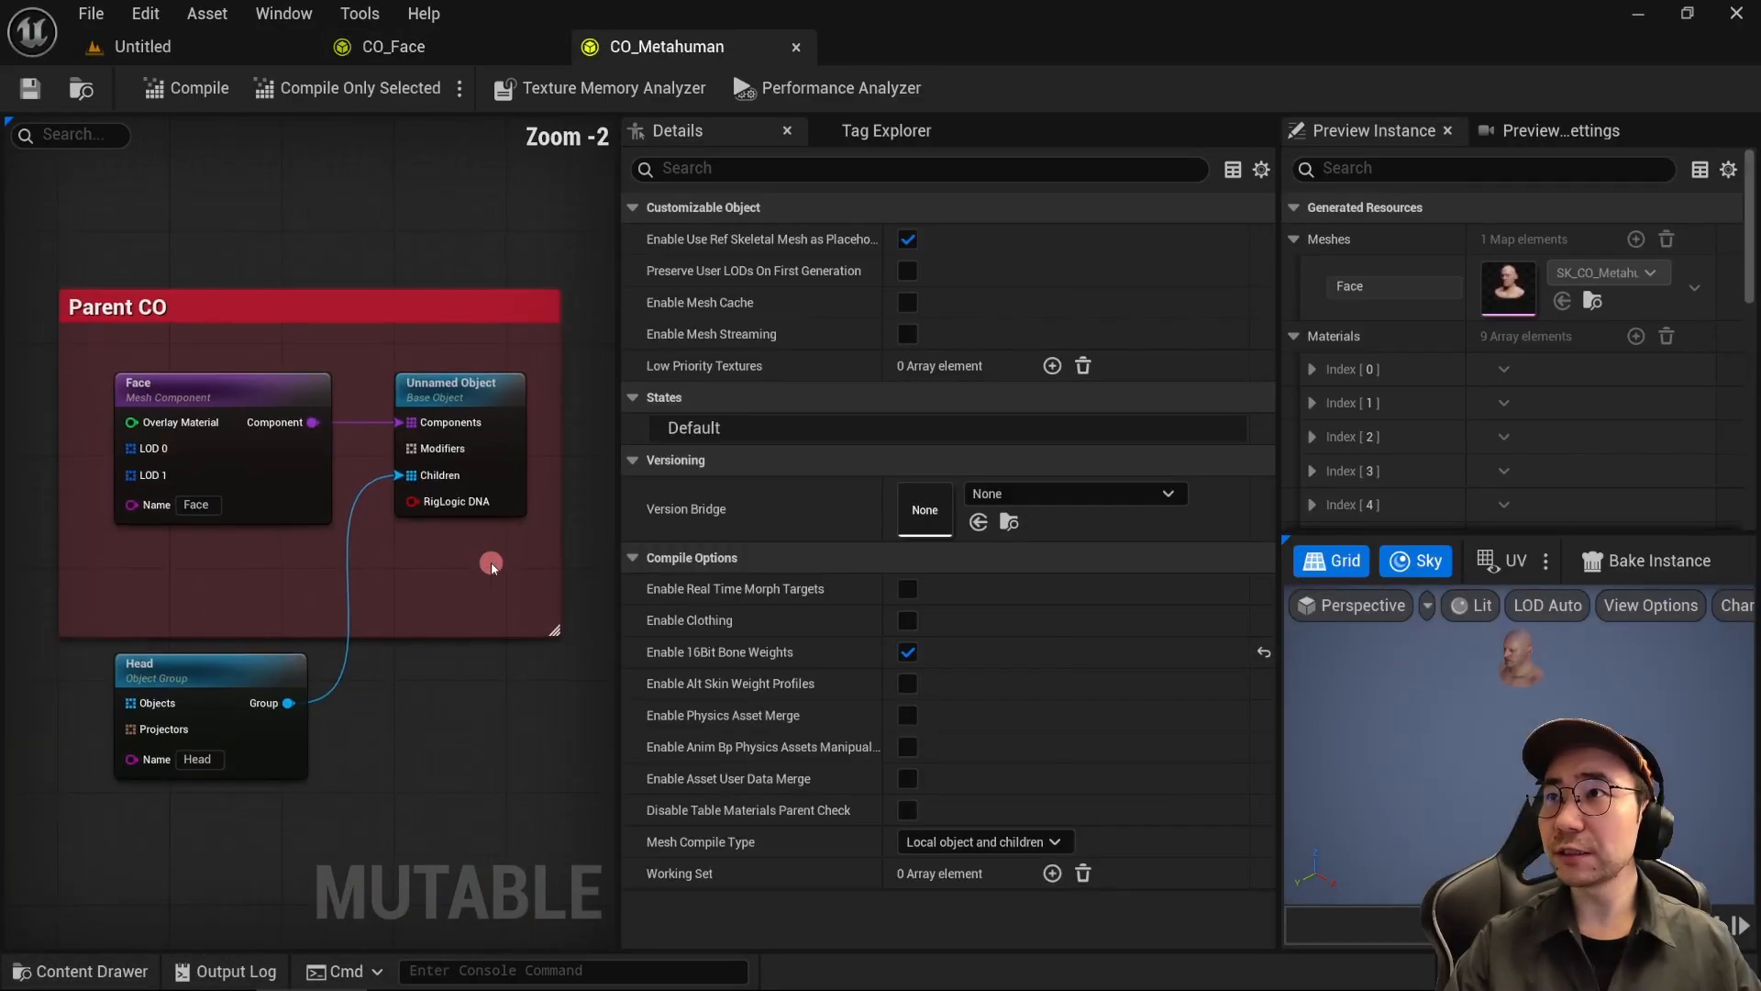
pyautogui.moveTo(492, 563); pyautogui.dragTo(486, 287, button='right')
pyautogui.moveTo(446, 186); pyautogui.dragTo(367, 618)
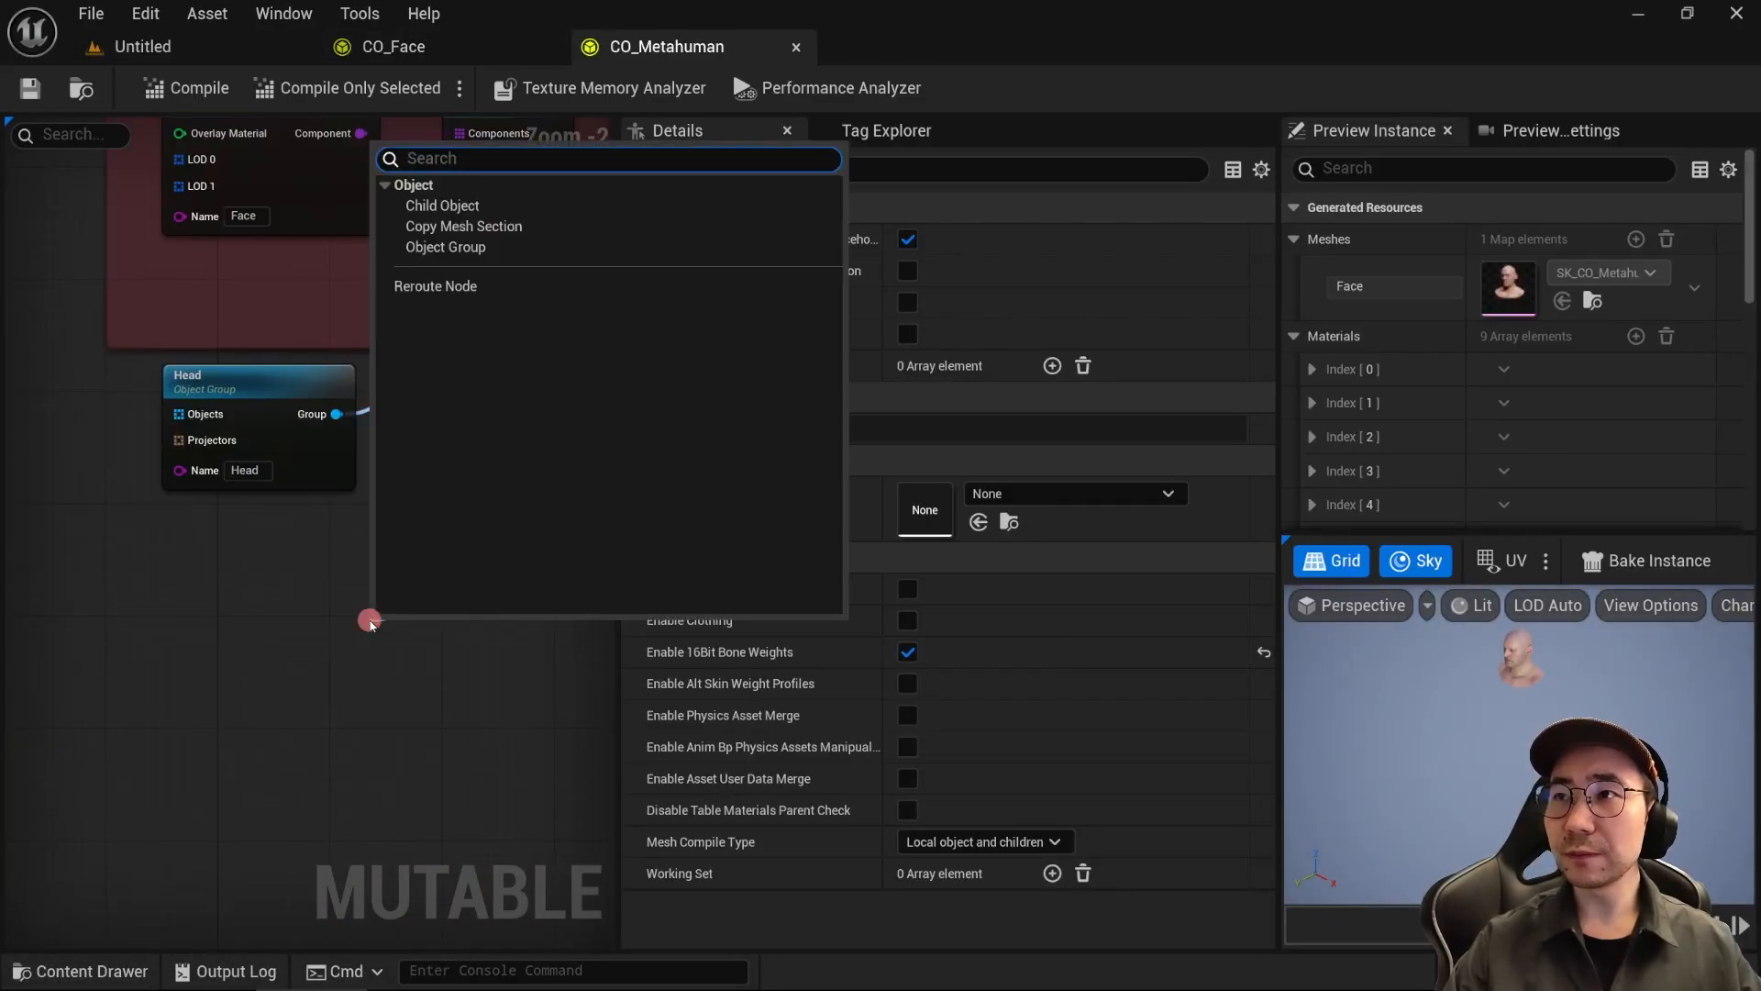
pyautogui.click(500, 249)
pyautogui.write('DNA')
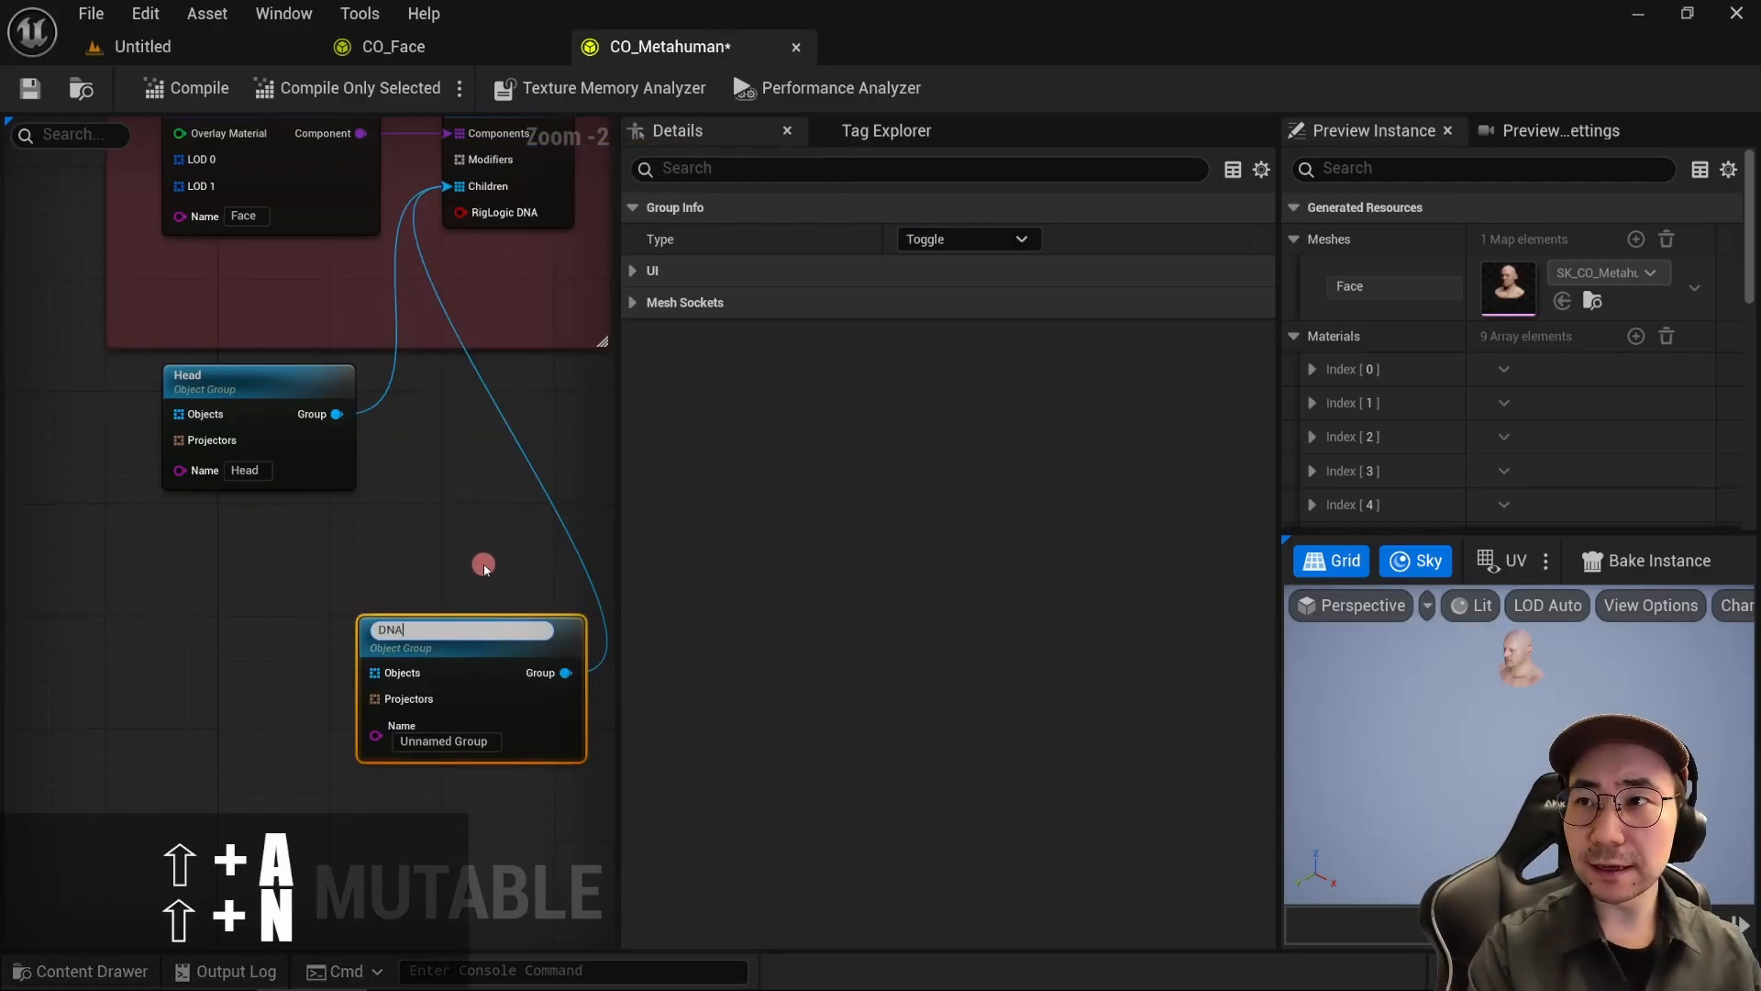
pyautogui.press('Return')
# Step: Add two Child Objects named Bruce and Cameron, feeding the DNA group's Objects input, and arrange them beside the group
pyautogui.moveTo(431, 470); pyautogui.dragTo(192, 382)
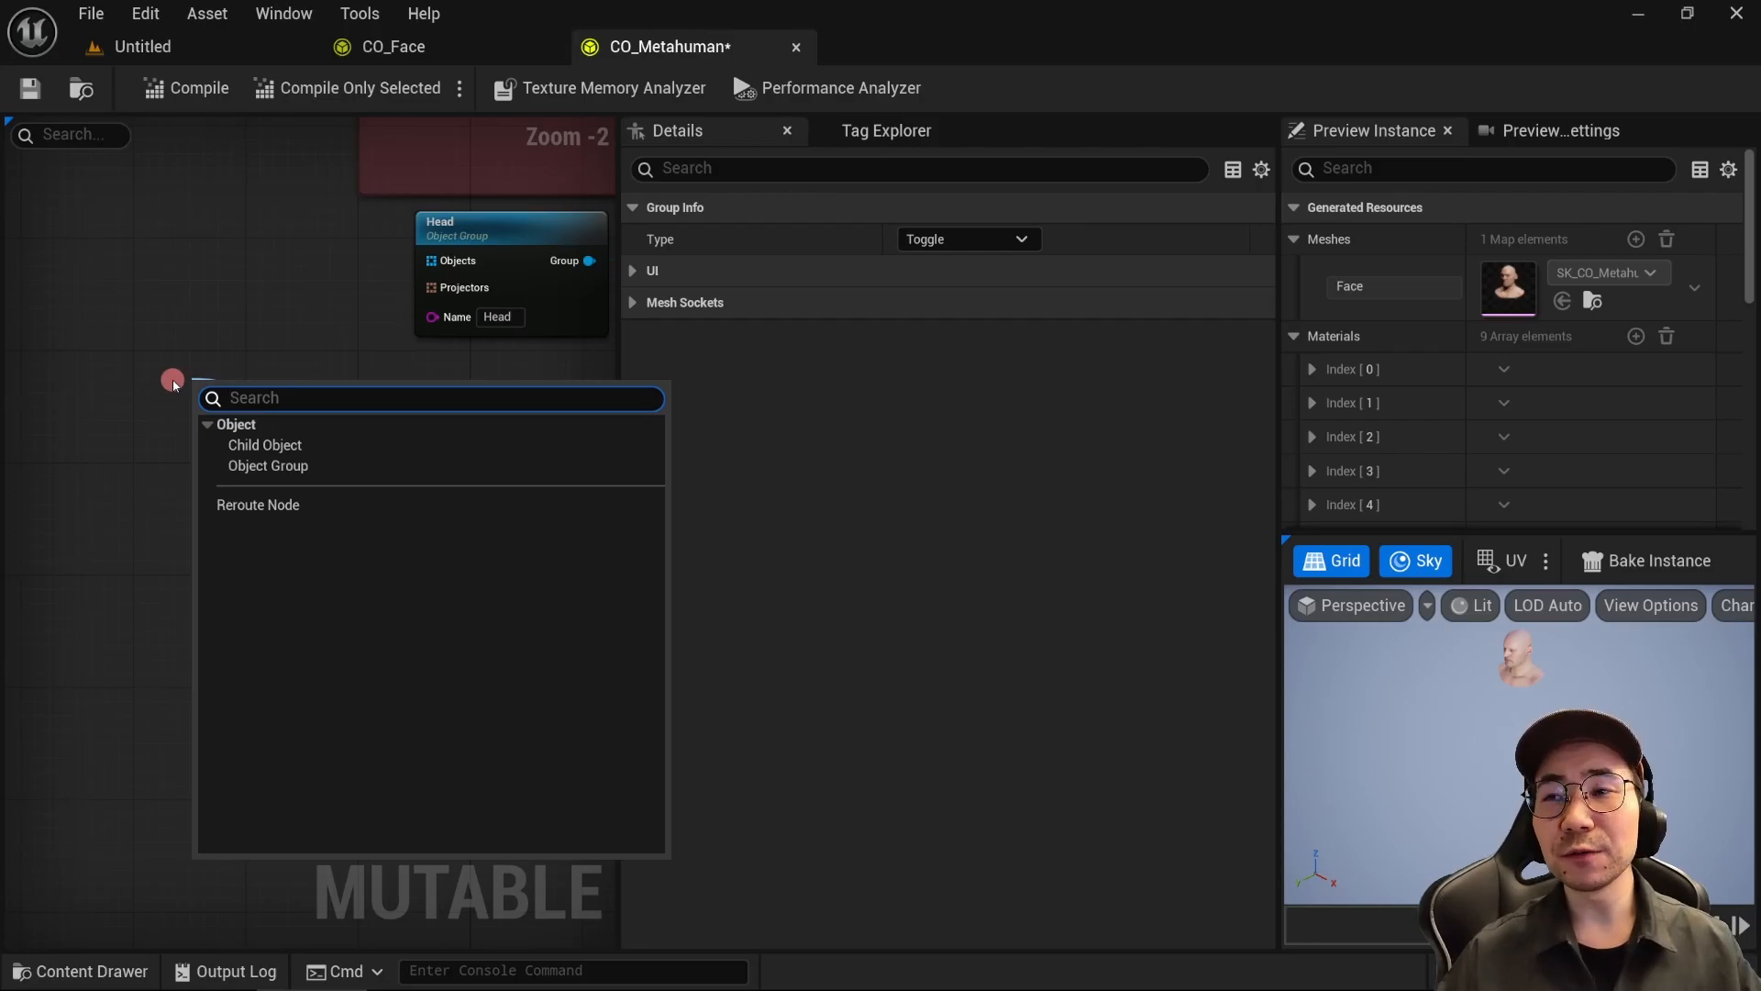
pyautogui.click(275, 445)
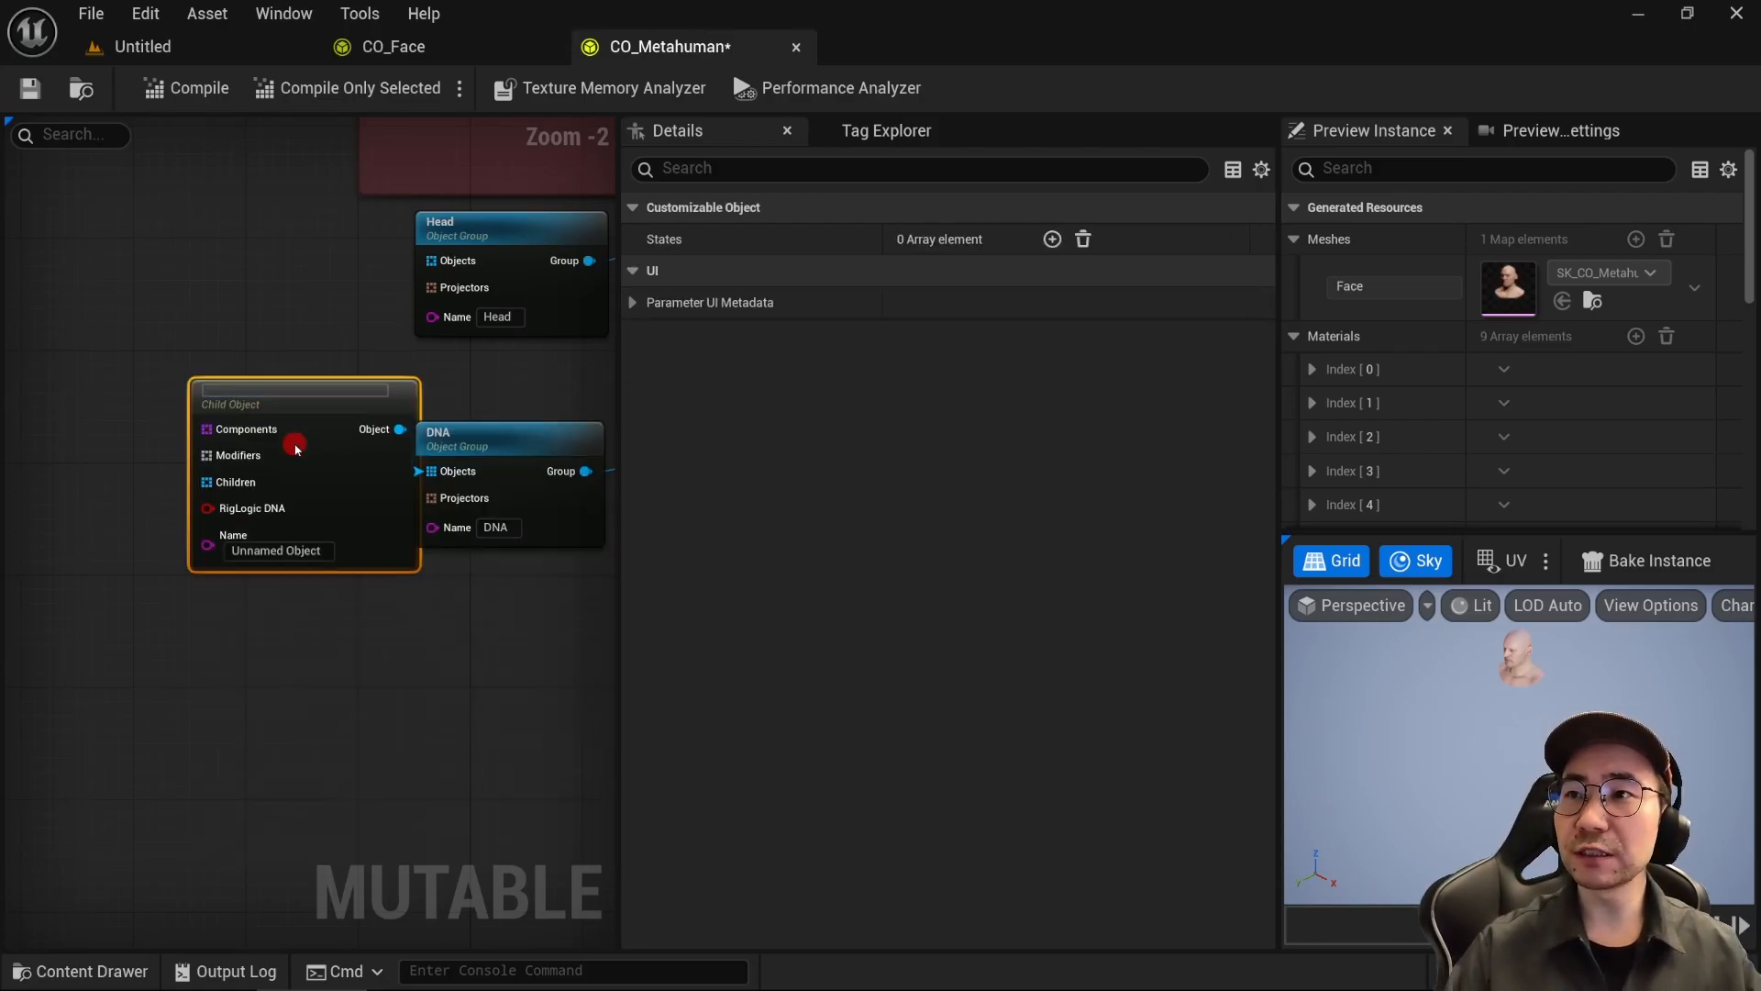
pyautogui.write('Bruce')
pyautogui.press('Return')
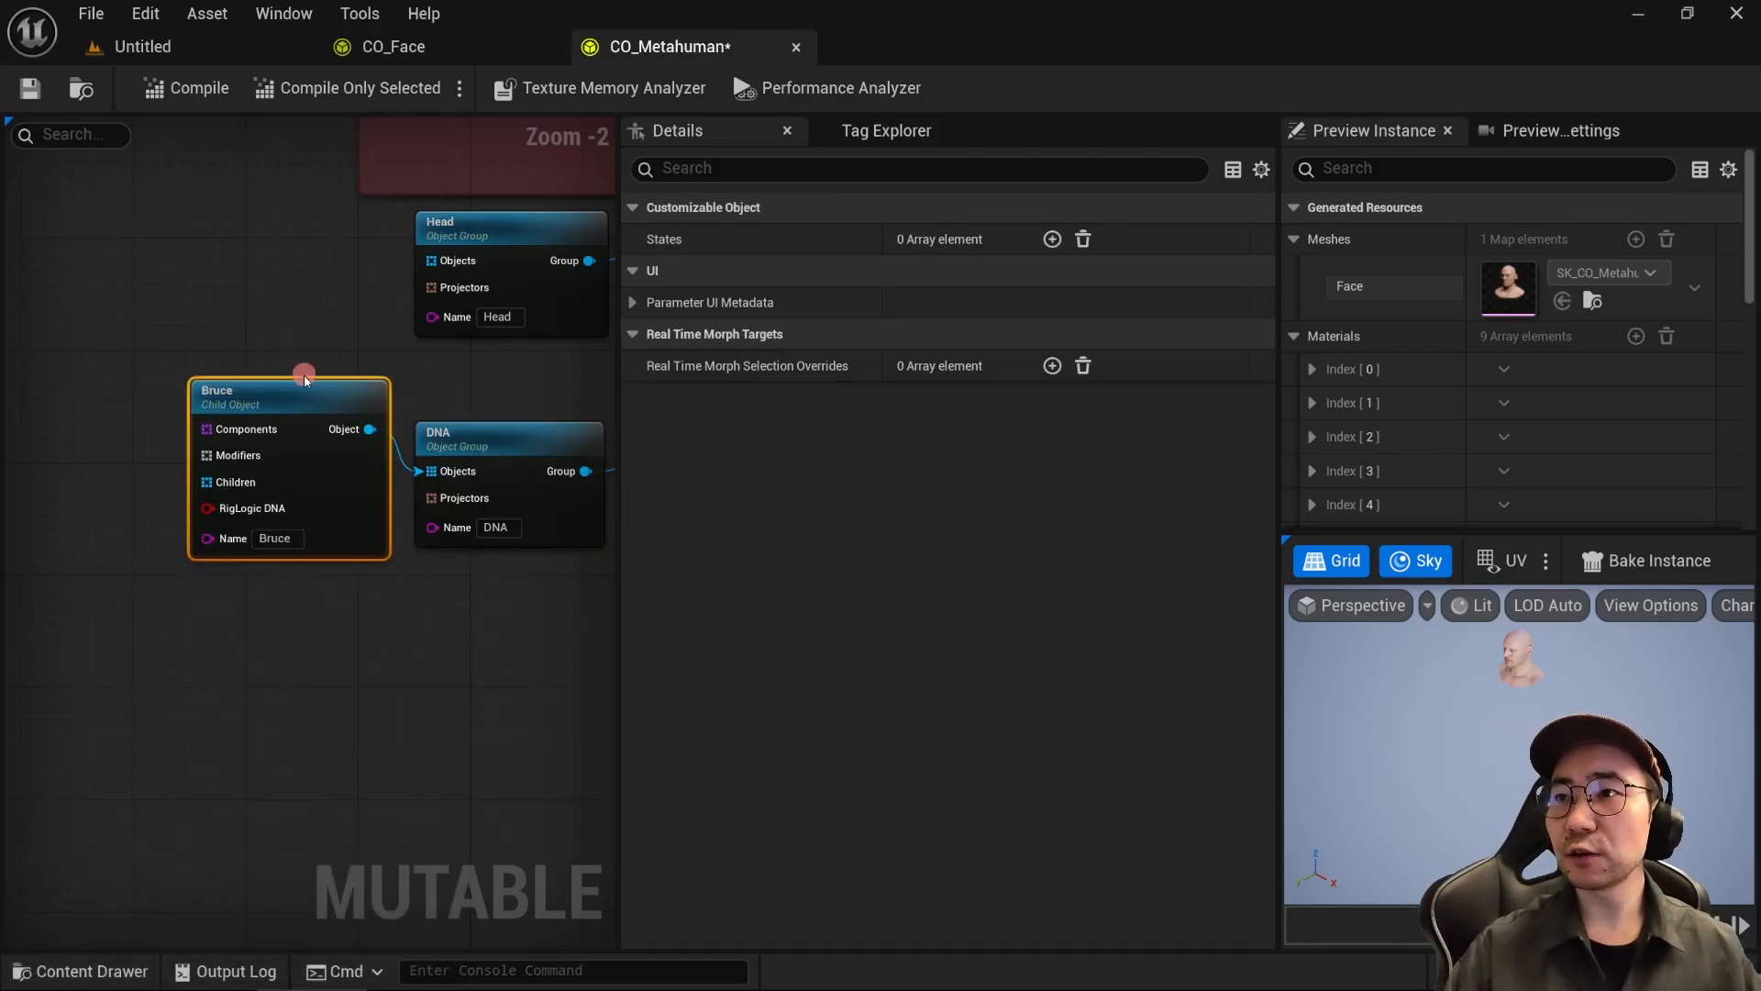
pyautogui.moveTo(301, 386); pyautogui.dragTo(246, 318)
pyautogui.write('Cameron')
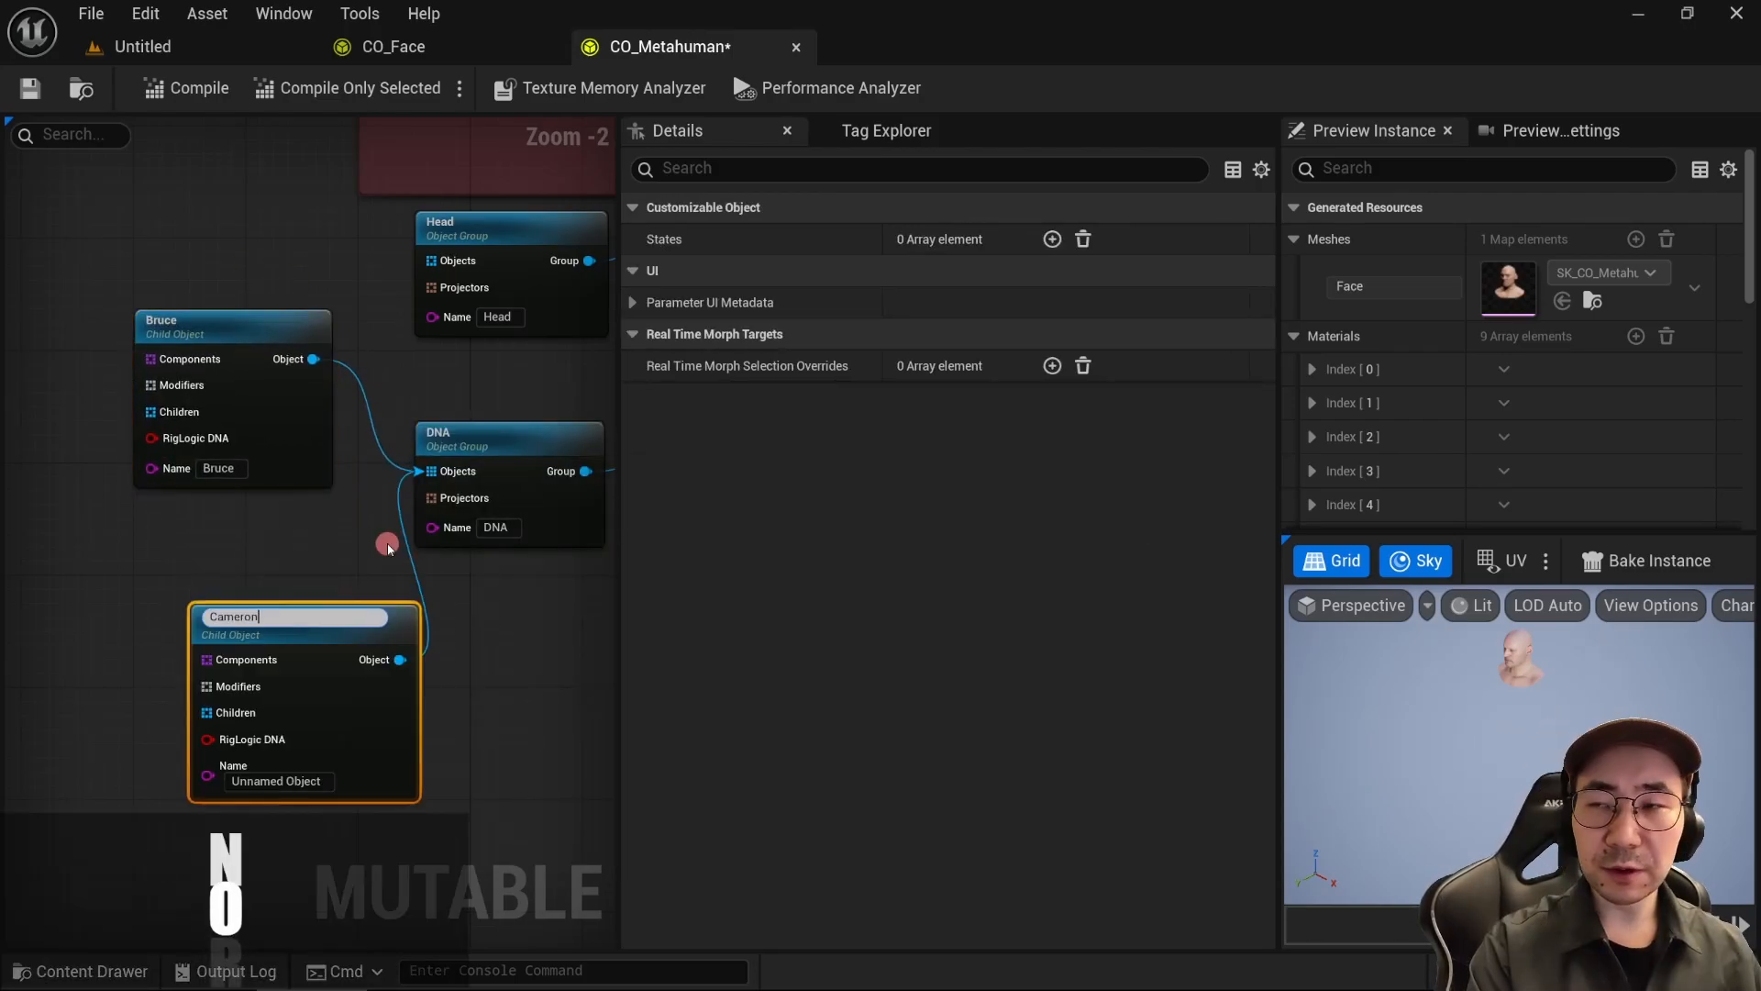
pyautogui.press('Return')
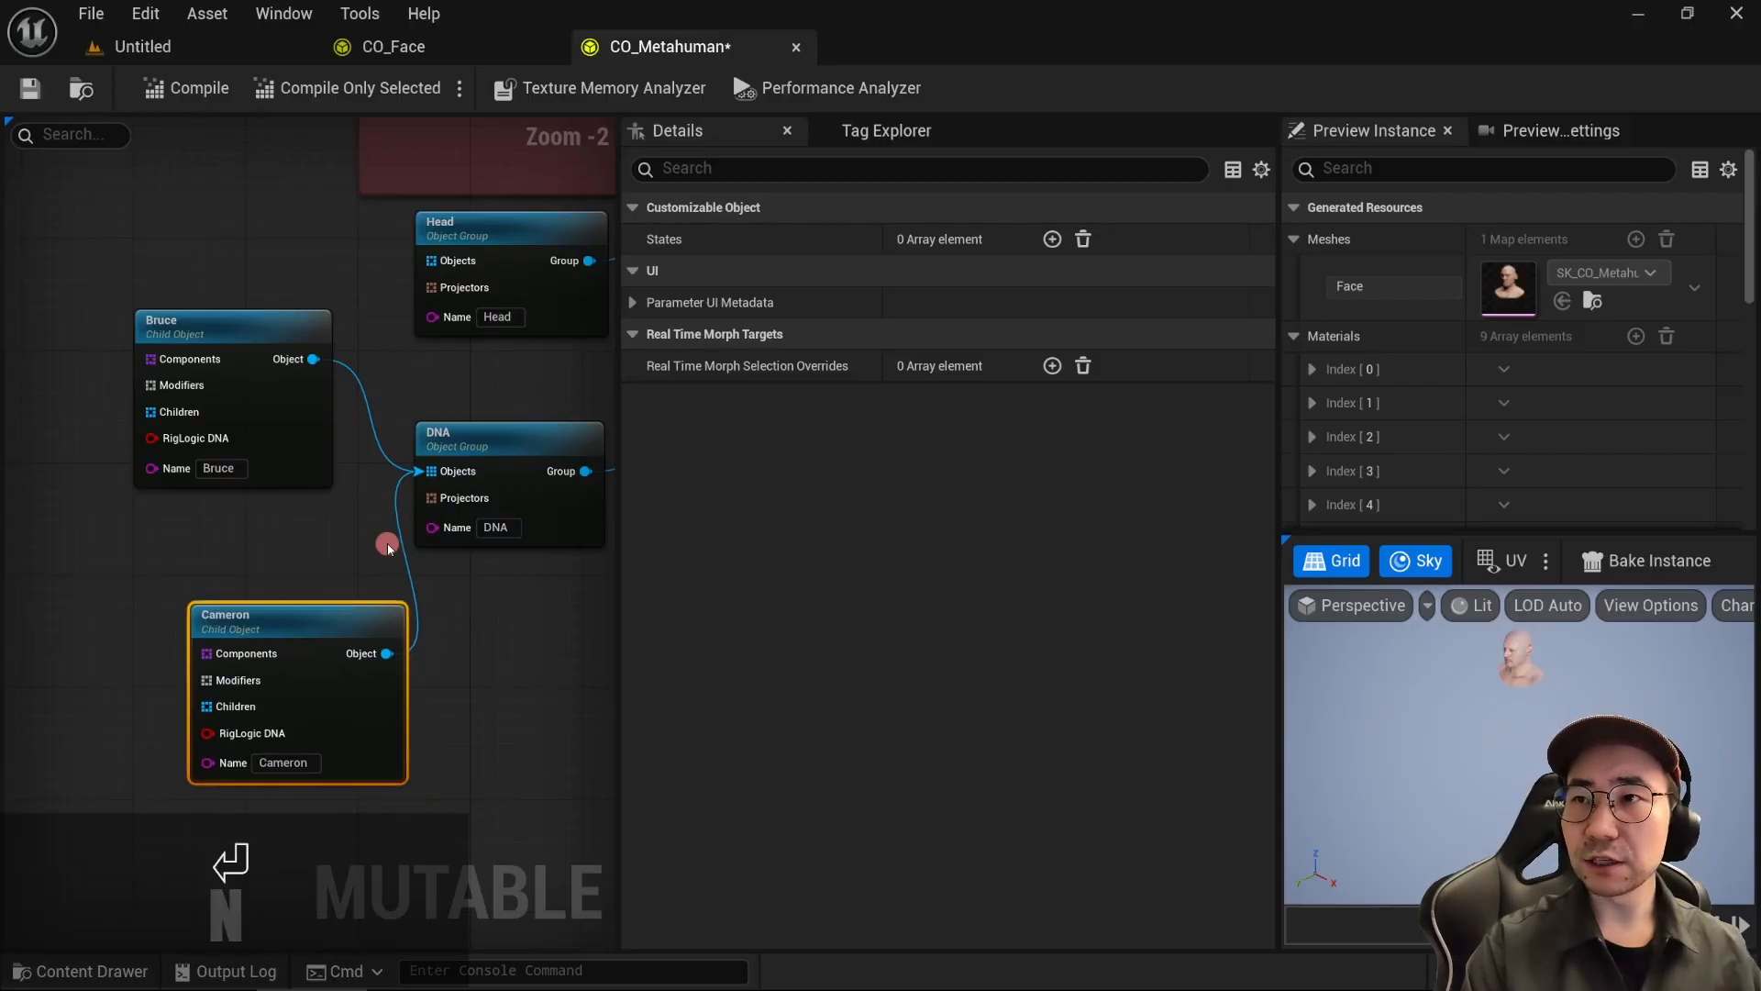
pyautogui.moveTo(336, 631); pyautogui.dragTo(276, 566)
# Step: Connect a DNA Constant to Bruce's RigLogic DNA input and set its skeletal mesh to SKM_Bruce_FaceMesh
pyautogui.moveTo(362, 448); pyautogui.dragTo(217, 424)
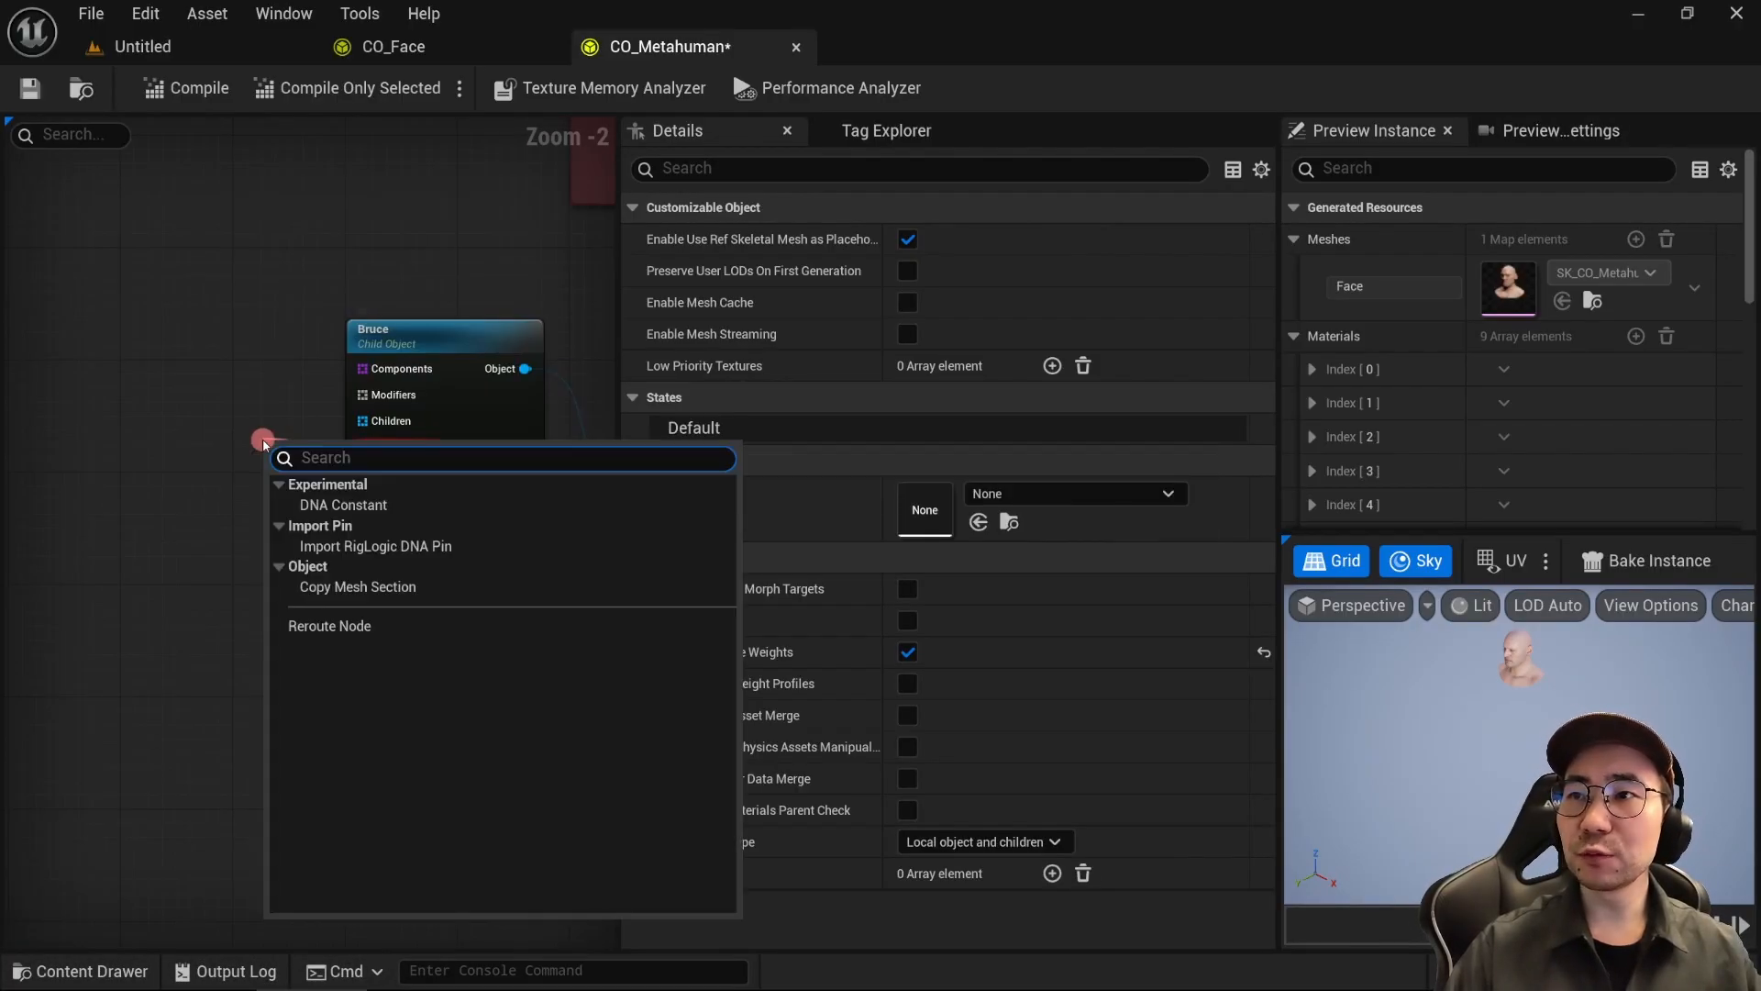
pyautogui.click(343, 505)
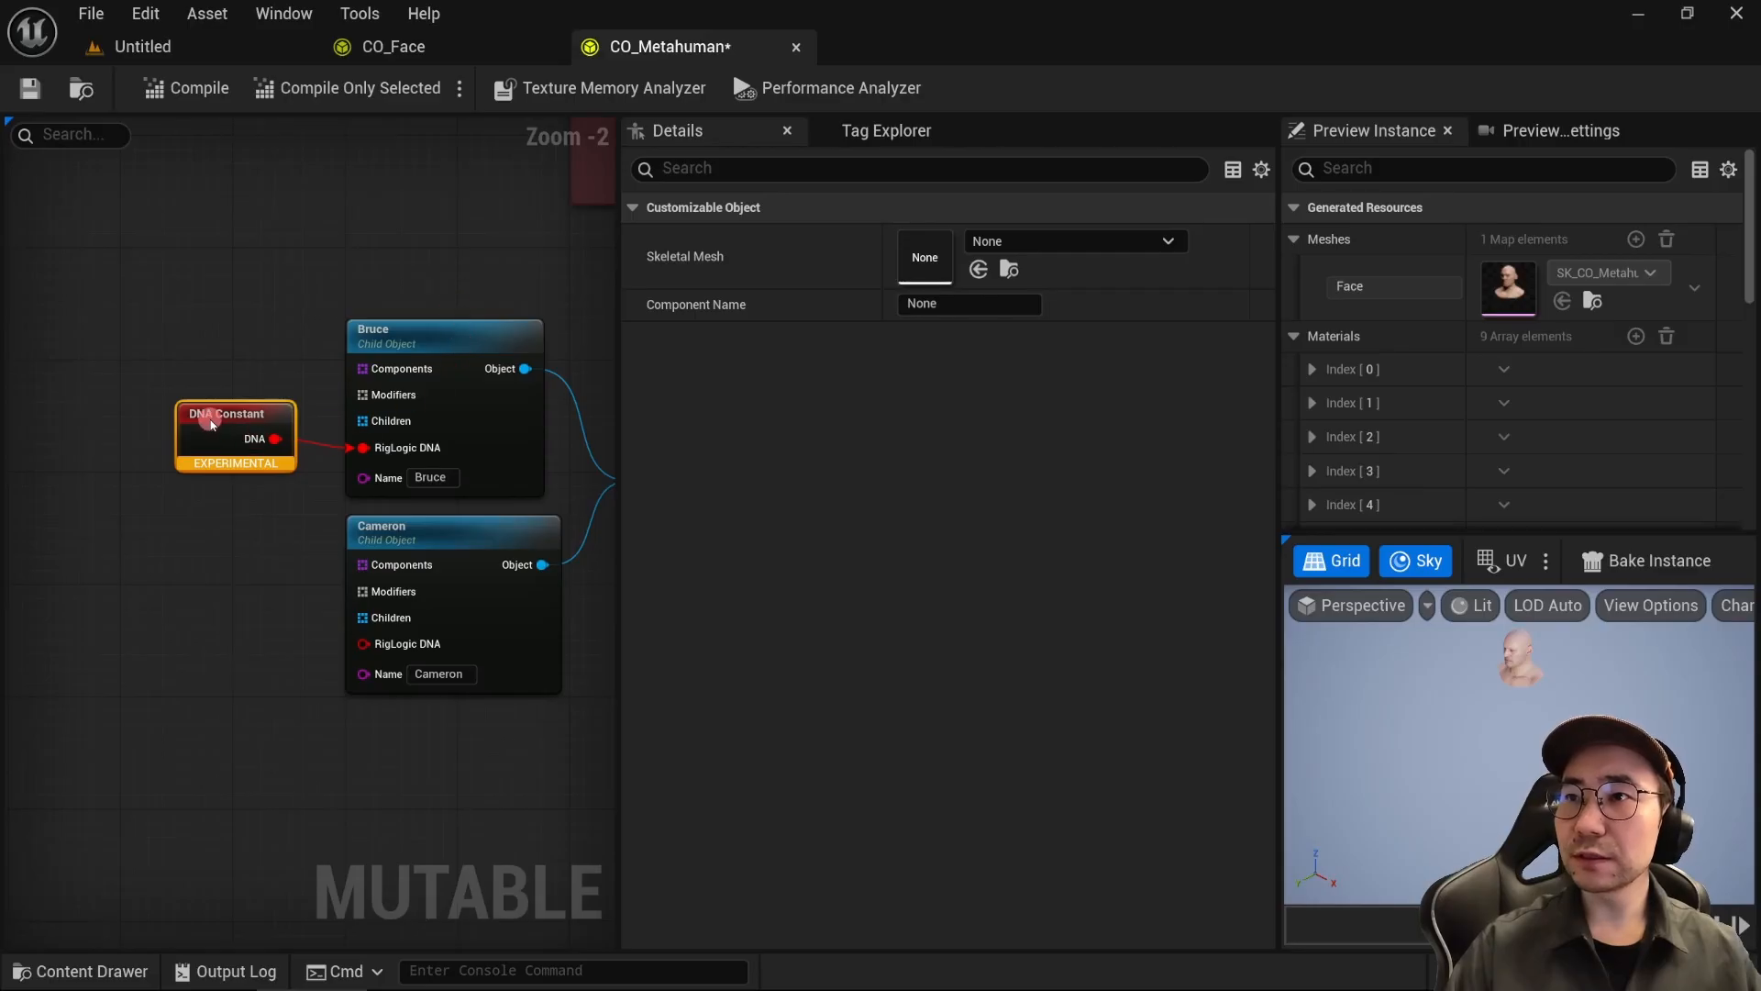
pyautogui.click(1064, 240)
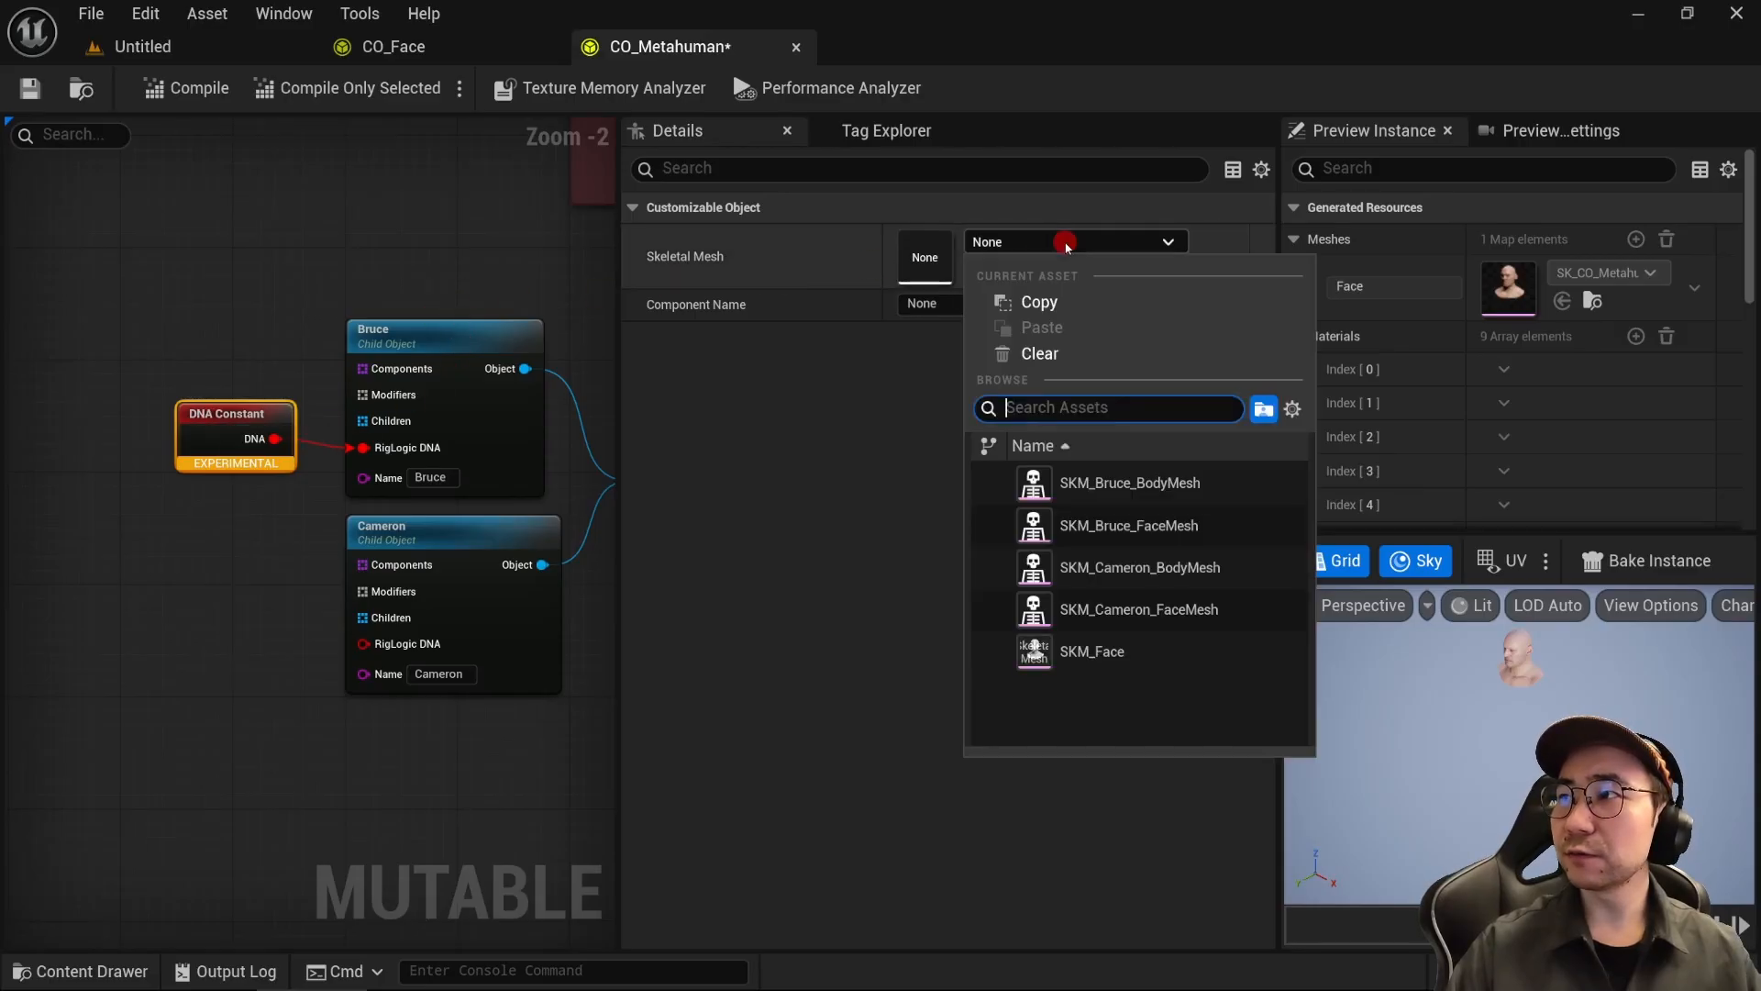
pyautogui.click(1212, 523)
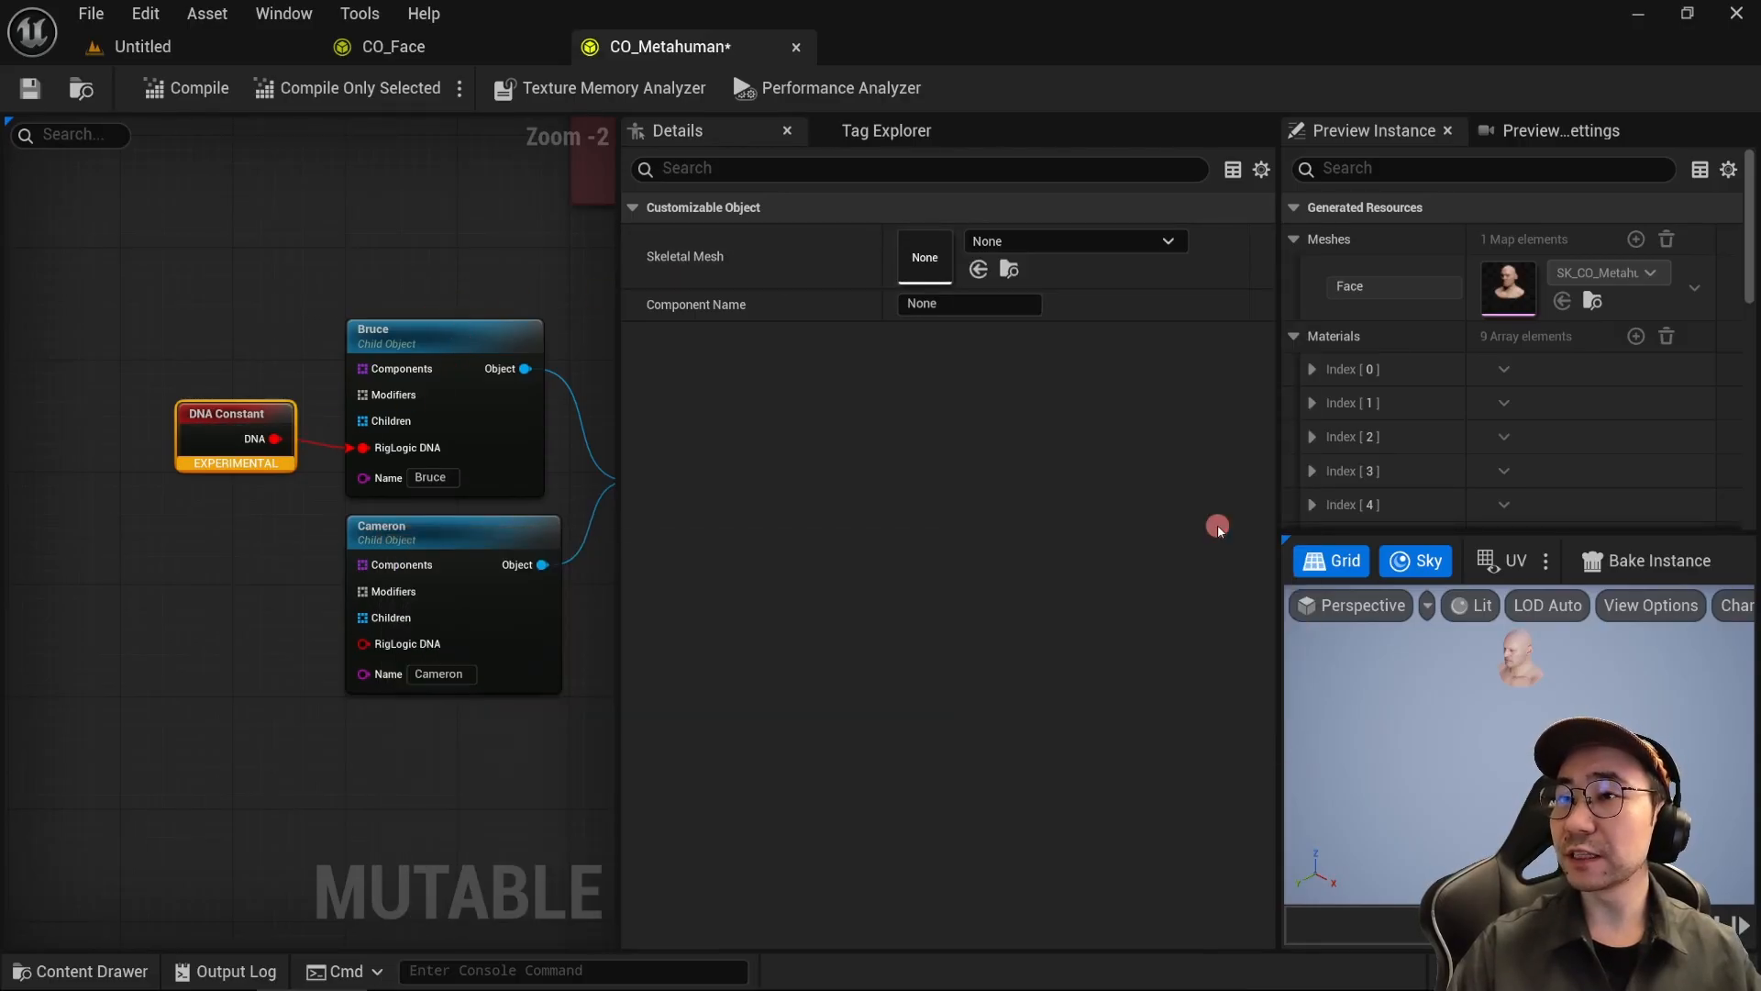
# Step: Connect a DNA Constant to Cameron's RigLogic DNA input and set its skeletal mesh to SKM_Cameron_FaceMesh
pyautogui.moveTo(364, 643); pyautogui.dragTo(225, 635)
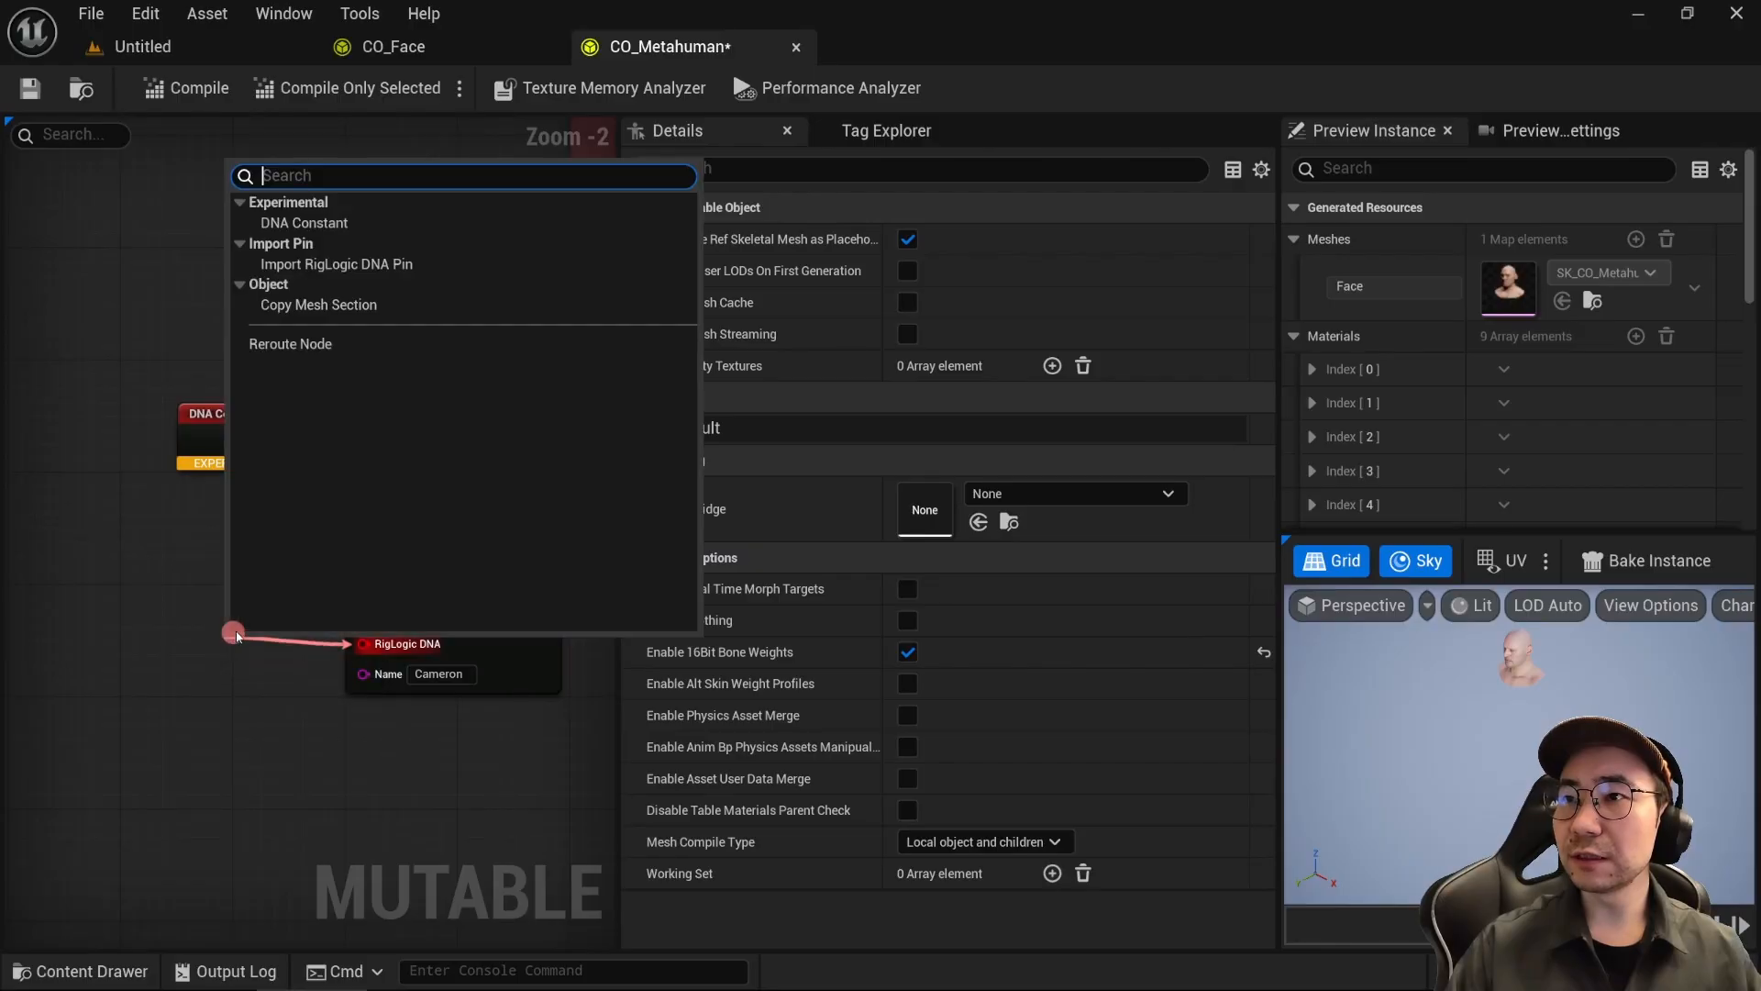
pyautogui.click(330, 223)
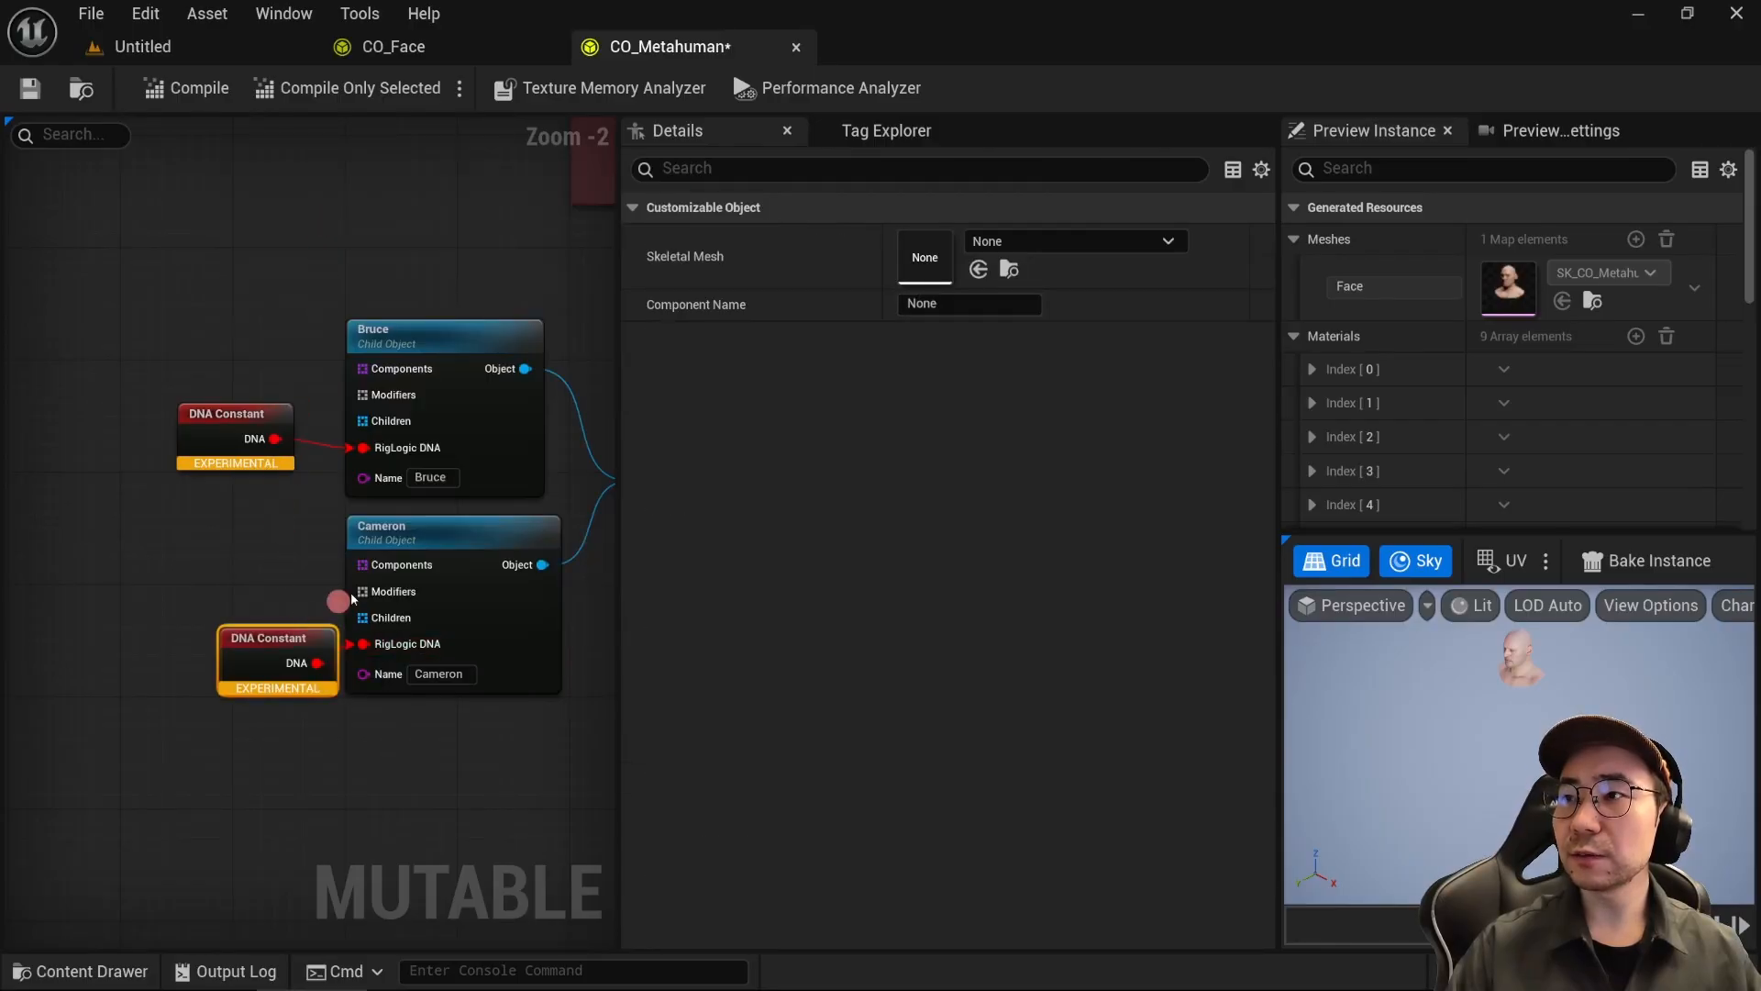
pyautogui.click(1080, 241)
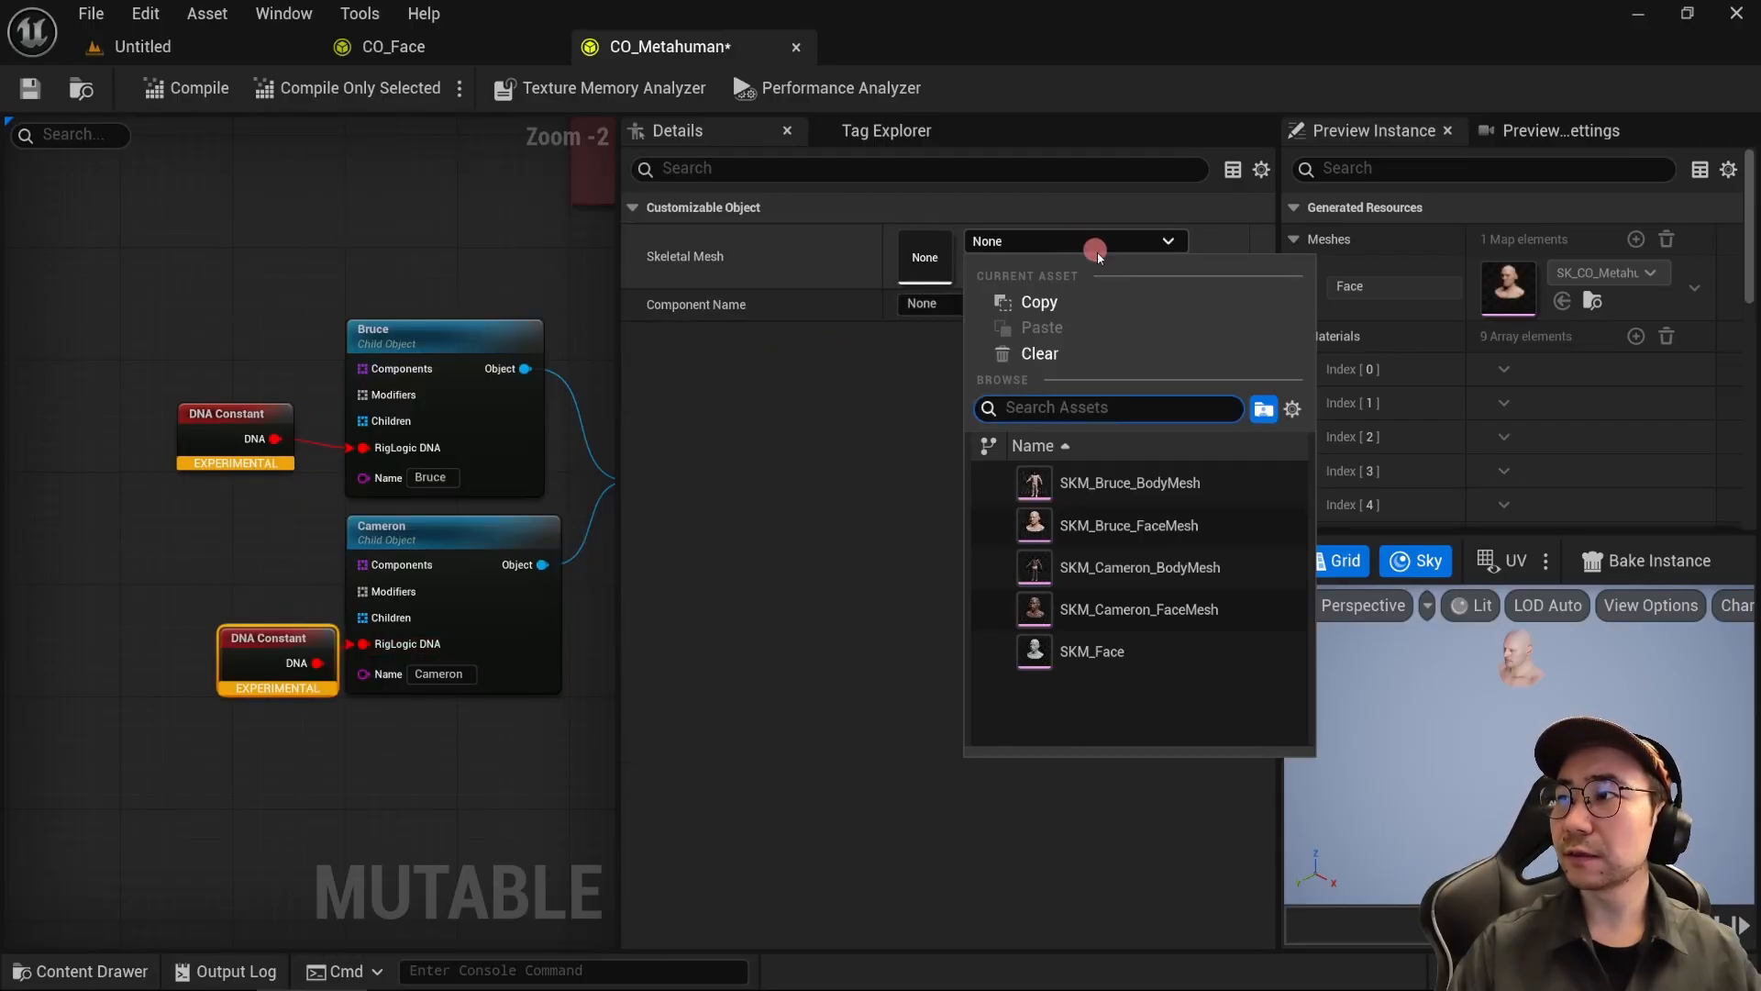
pyautogui.click(1235, 608)
# Step: Set the DNA object group's type to At least one Option and compile CO_Metahuman
pyautogui.moveTo(597, 449); pyautogui.dragTo(332, 464, button='right')
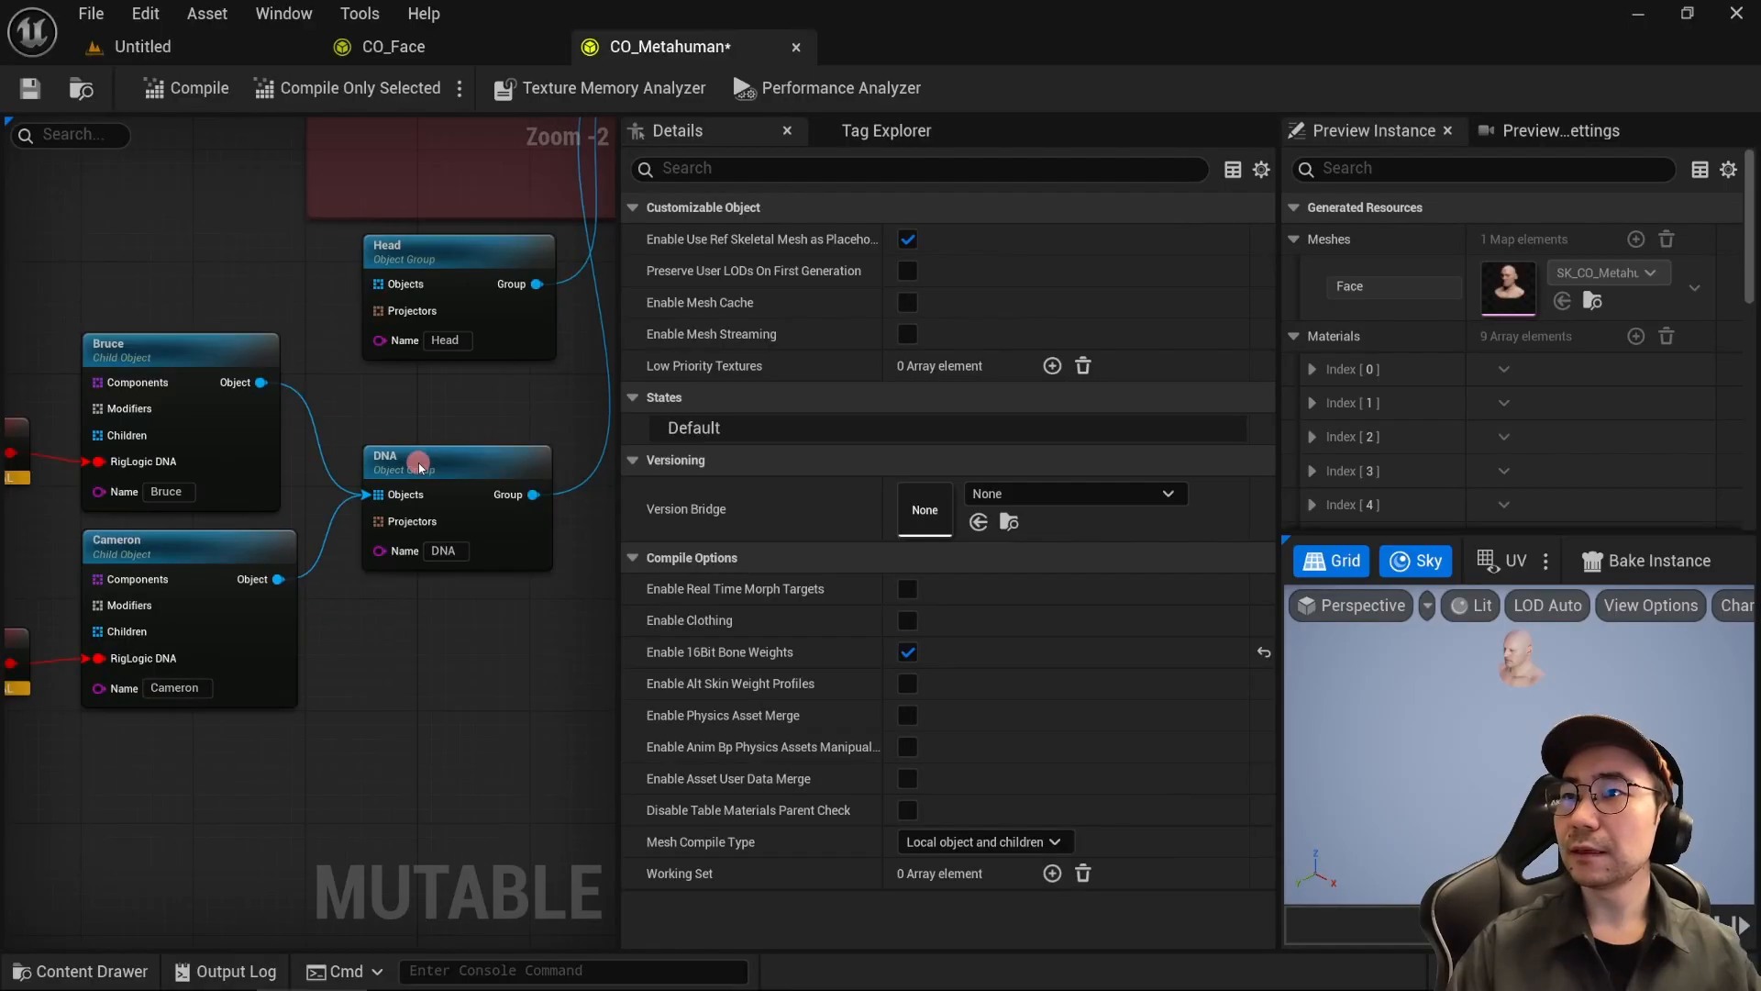
pyautogui.click(438, 484)
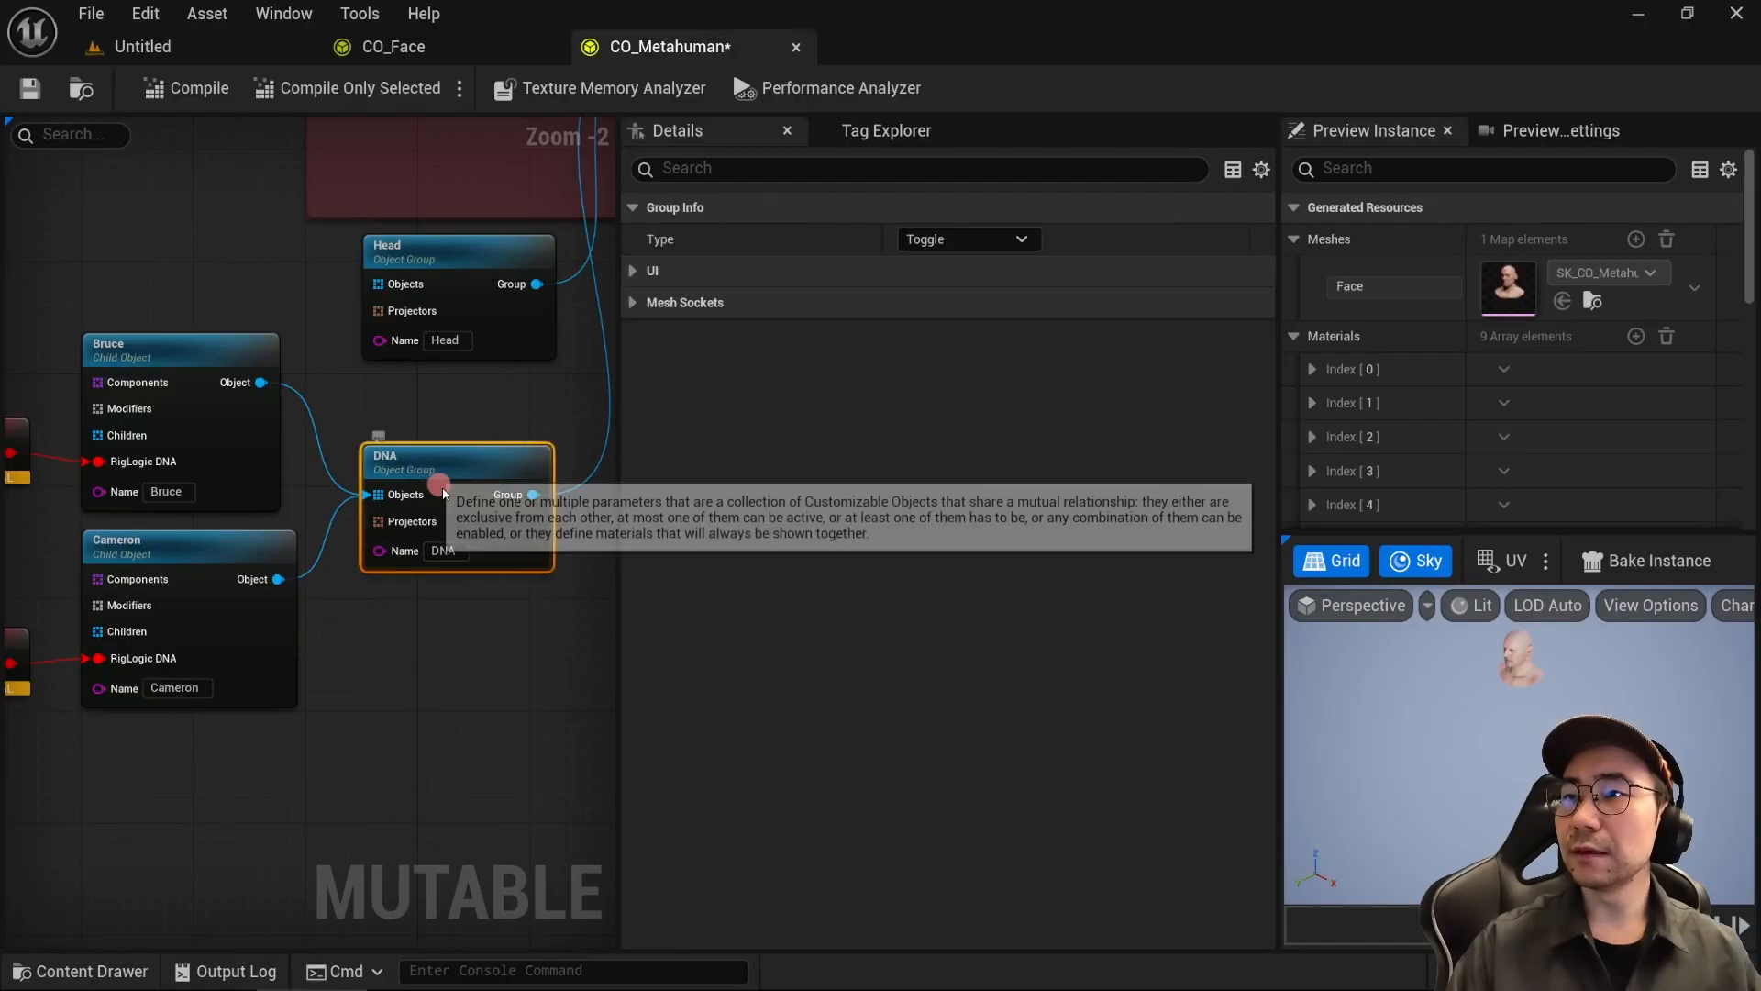
pyautogui.click(976, 239)
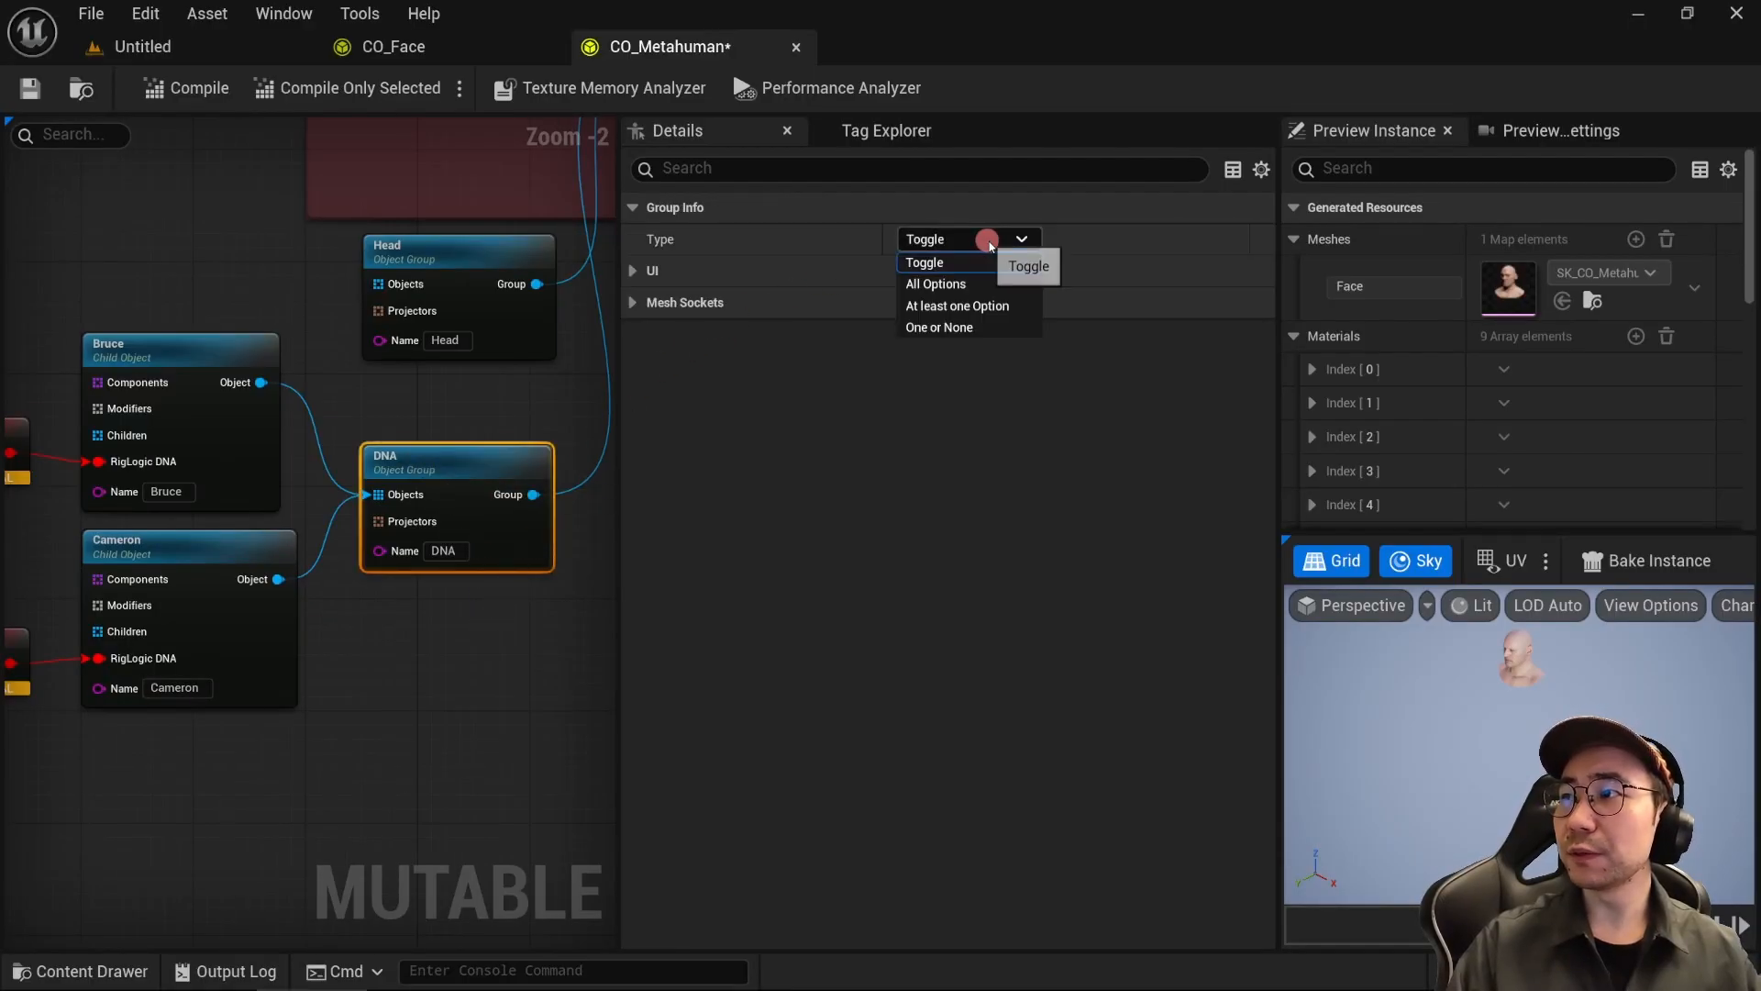
pyautogui.click(998, 308)
pyautogui.click(184, 88)
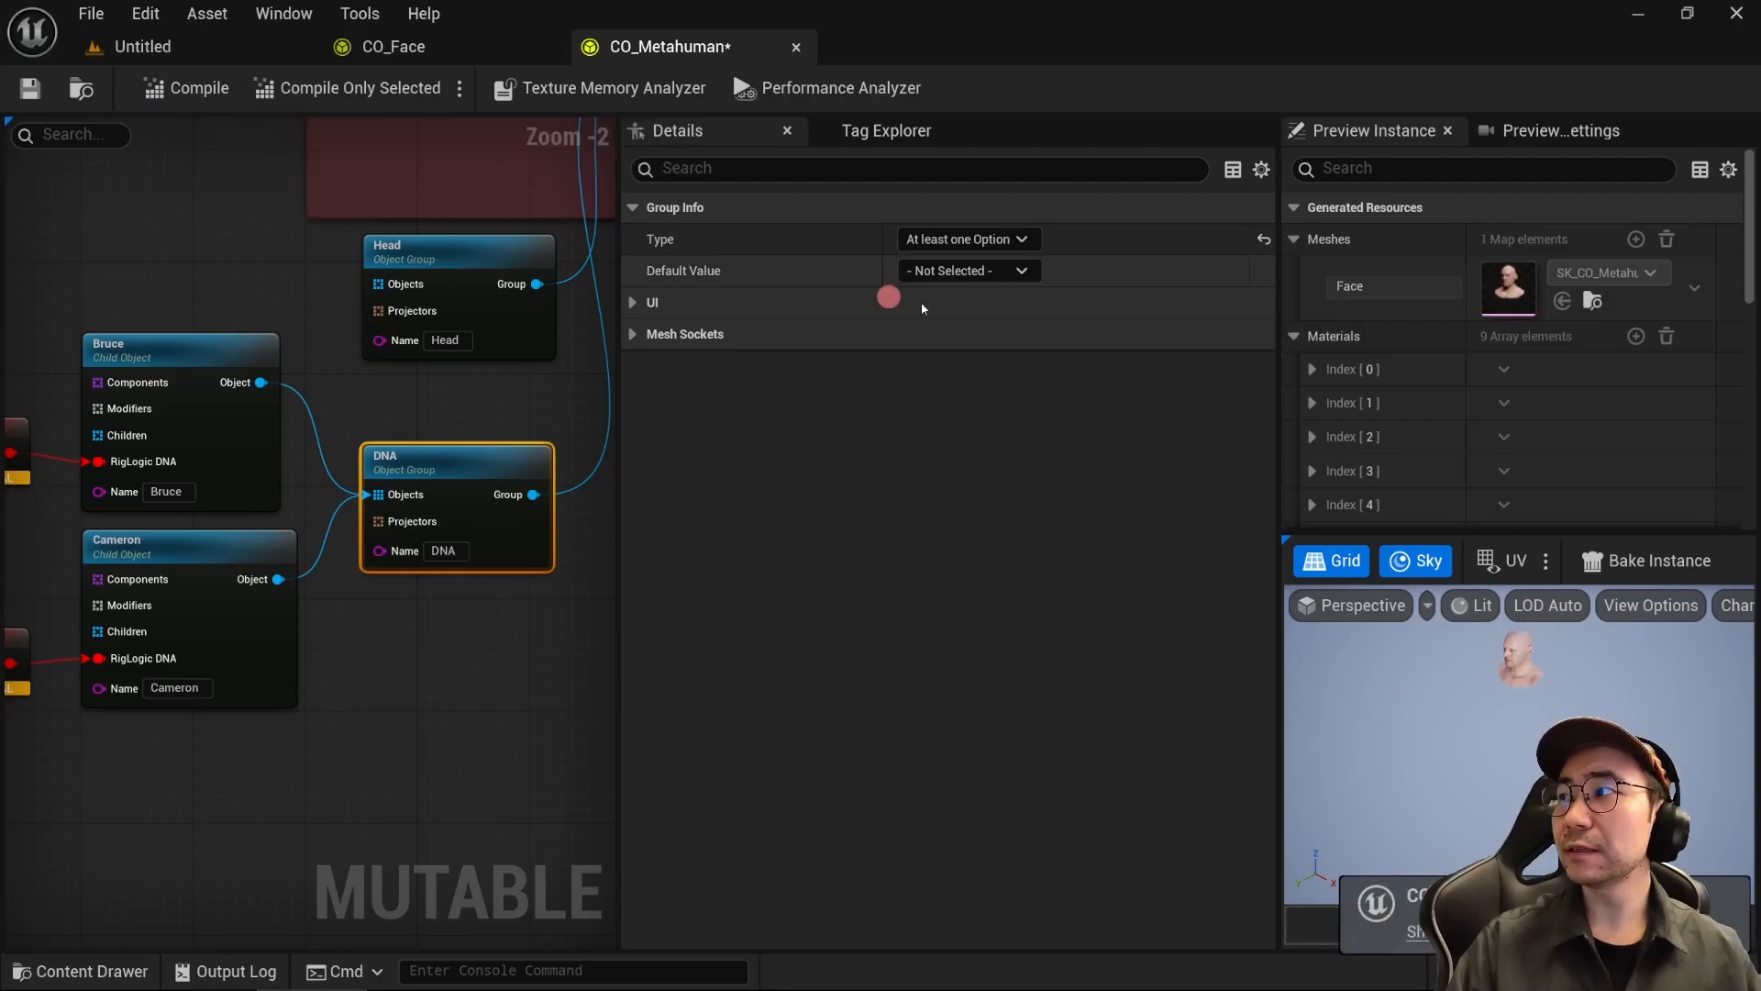
# Step: In CO_Metahuman's preview instance parameters, set both DNA and Metahuman to Cameron
pyautogui.click(1294, 239)
pyautogui.click(1293, 271)
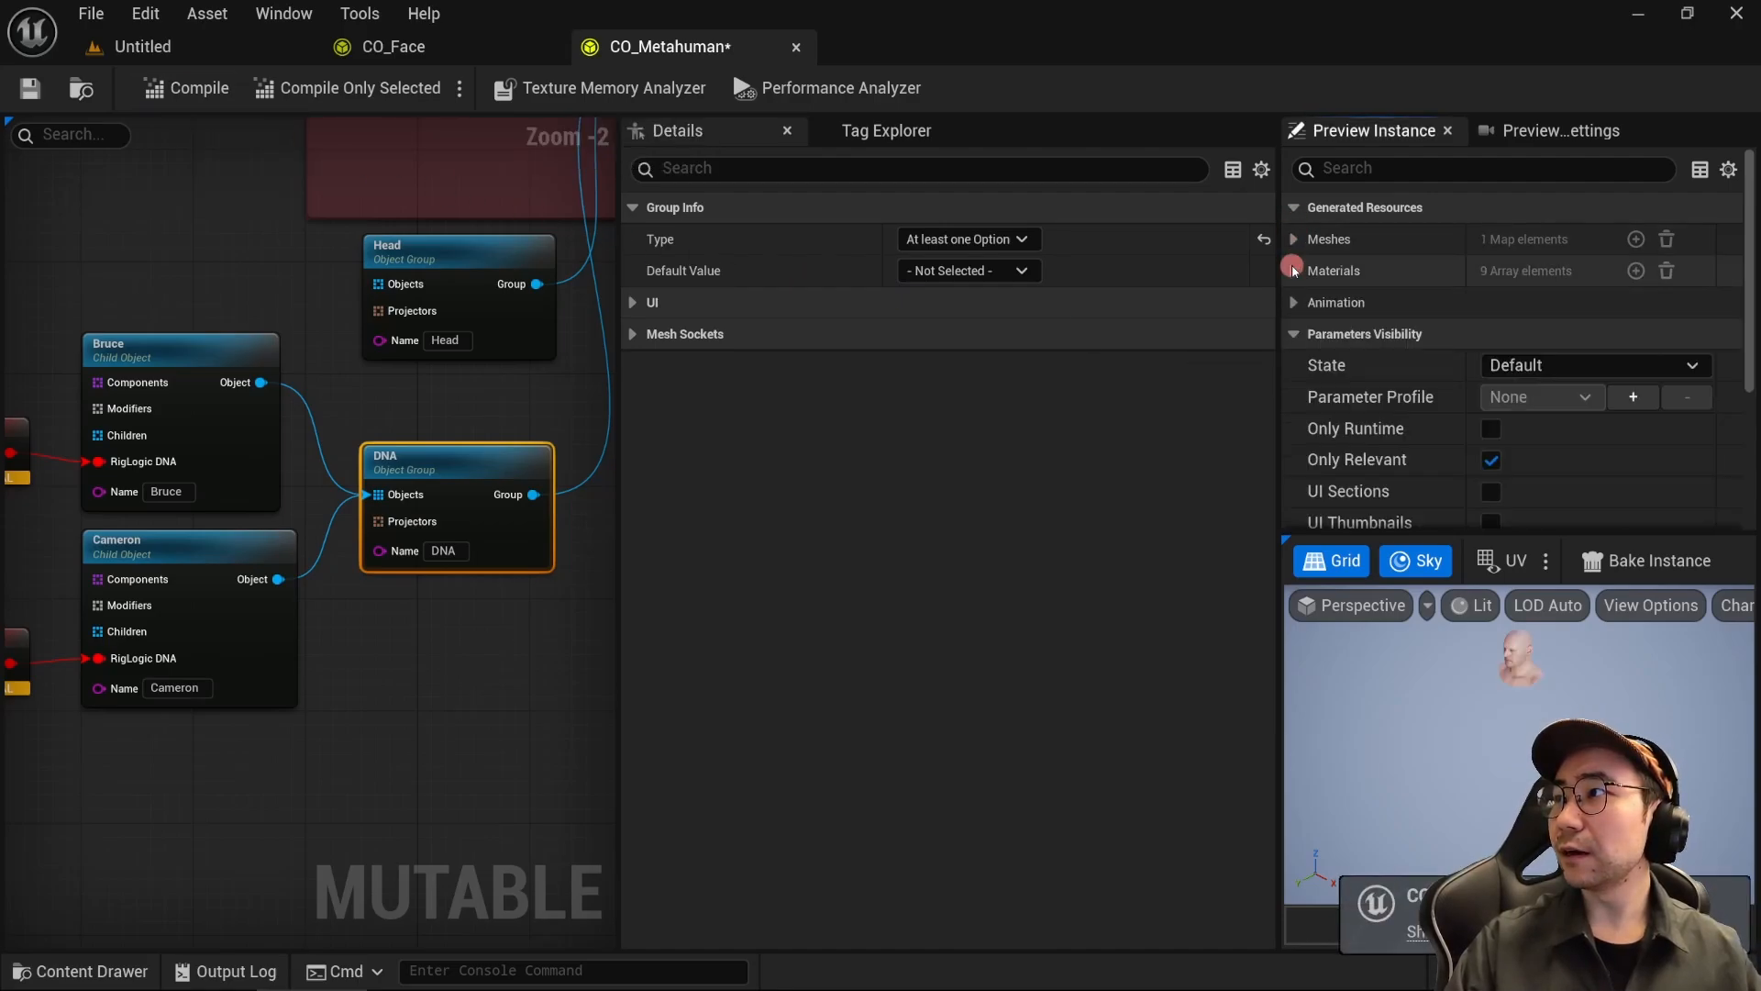
pyautogui.scroll(-3, 1367, 358)
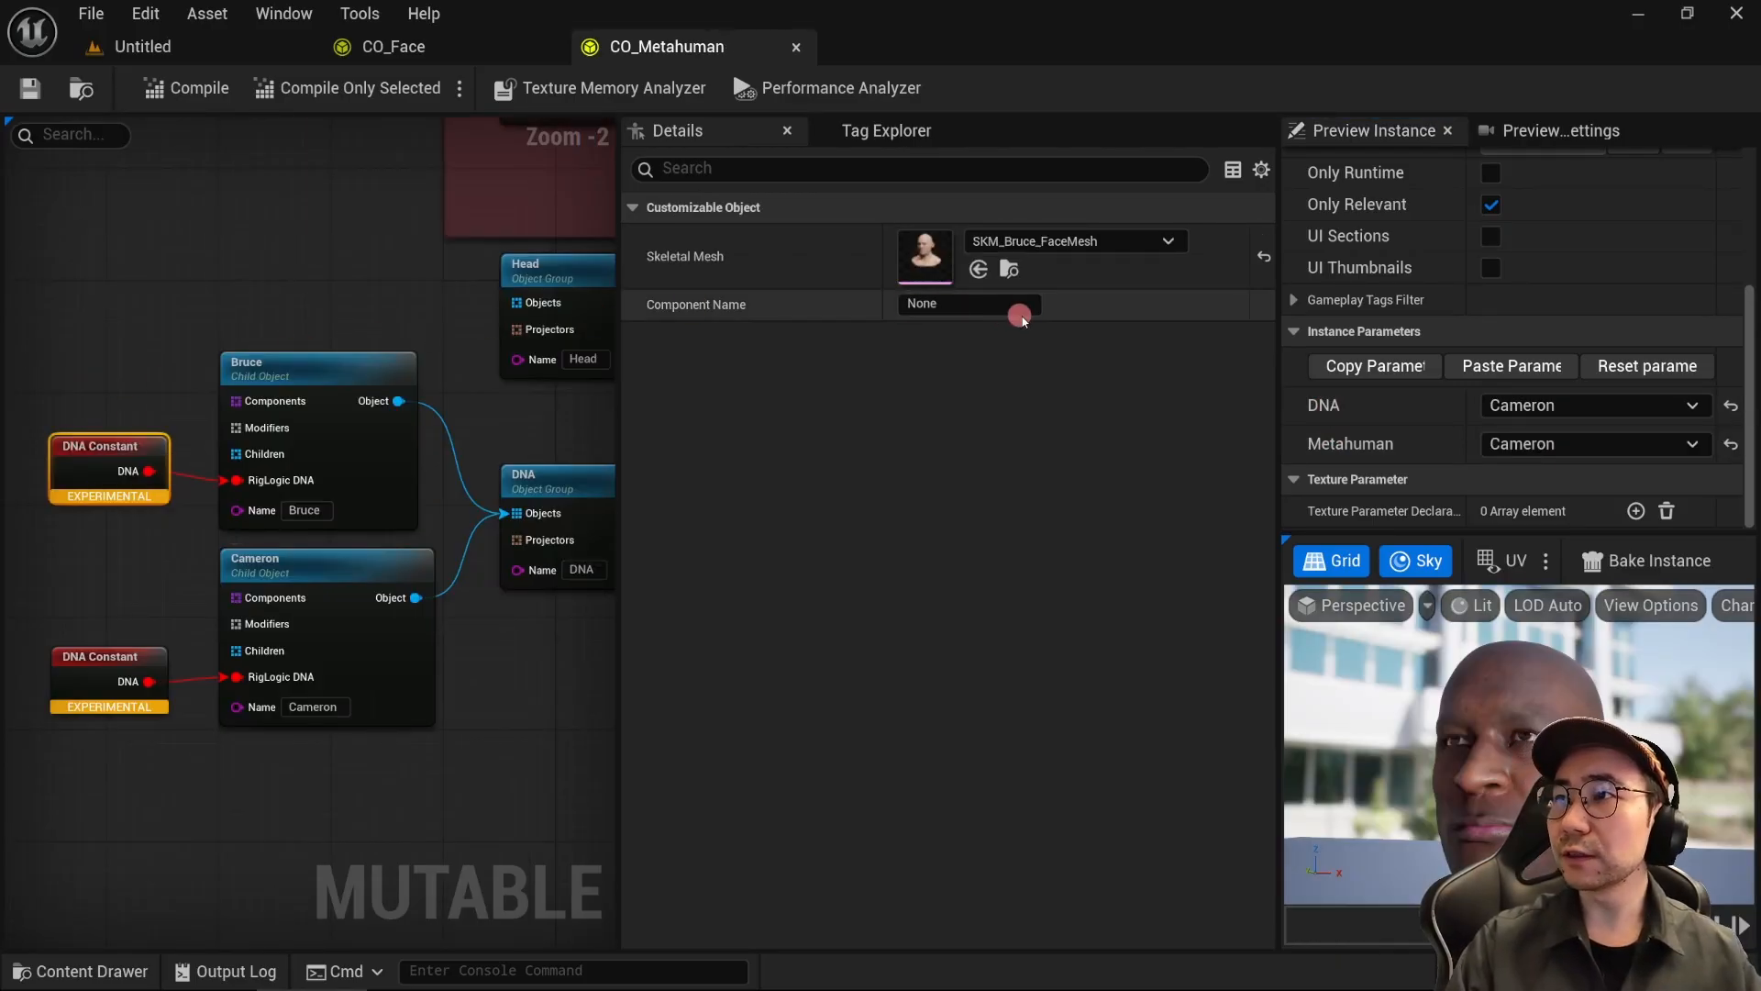
# Step: Set the component name of both the Bruce and Cameron DNA Constants to Face and recompile CO_Metahuman
pyautogui.write('F')
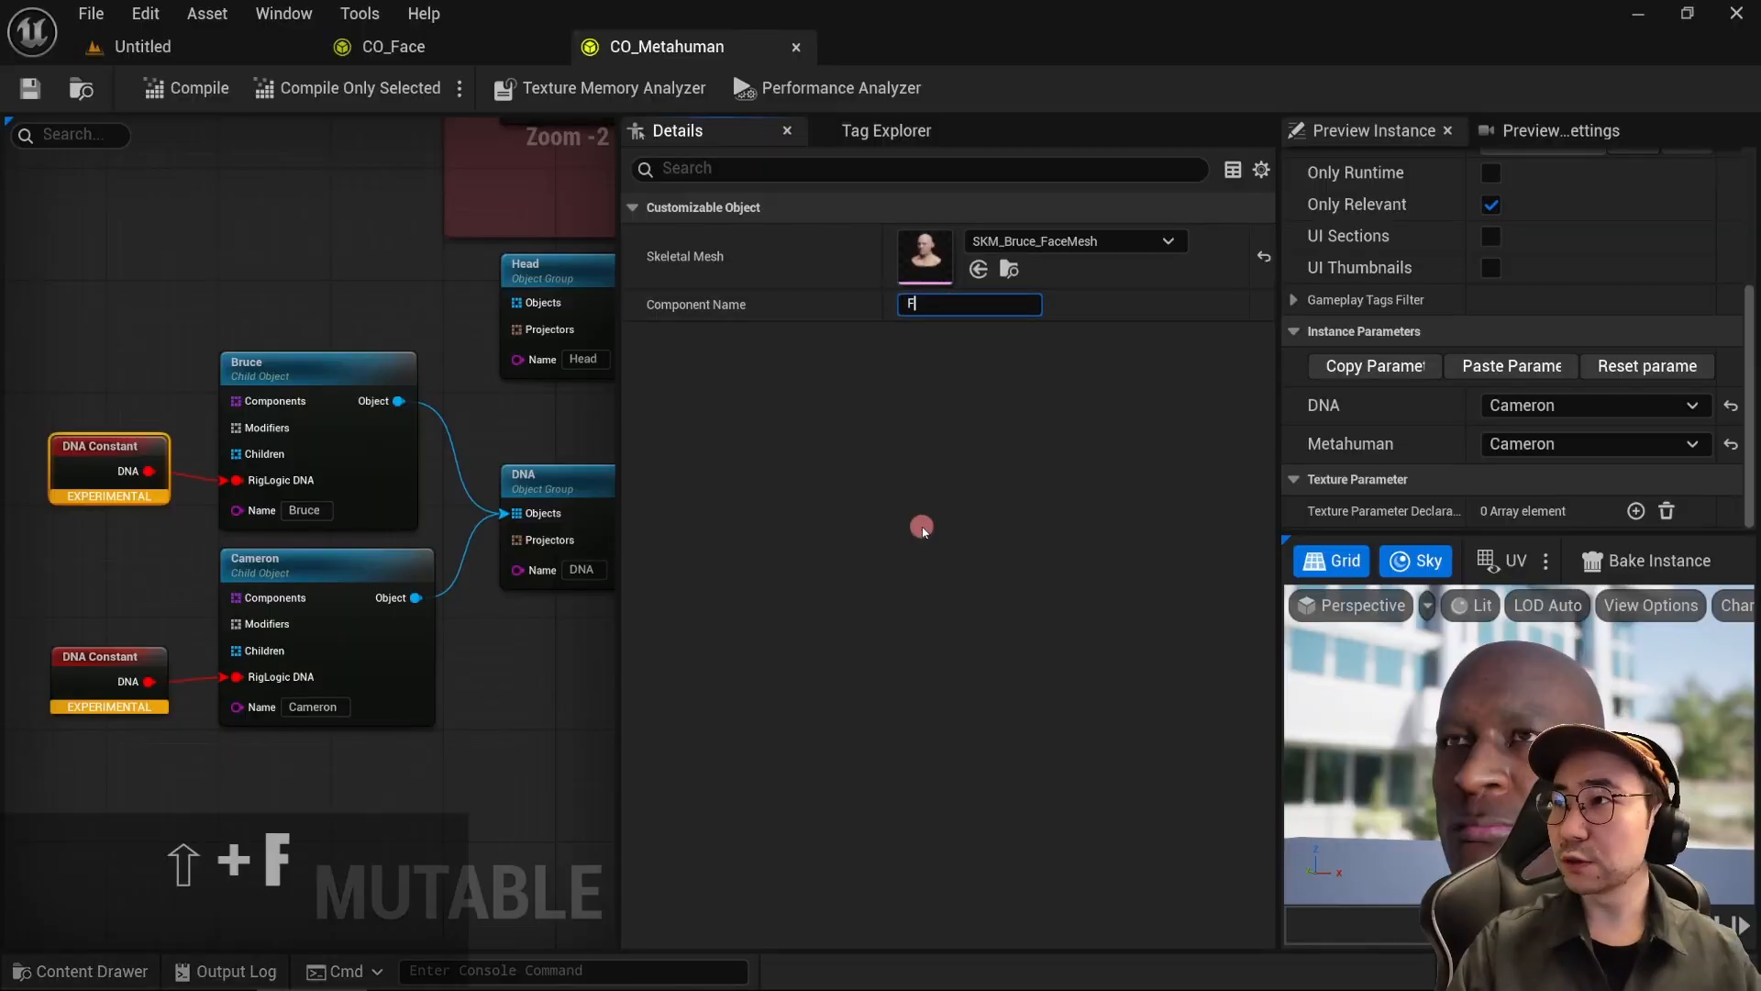
pyautogui.write('ace')
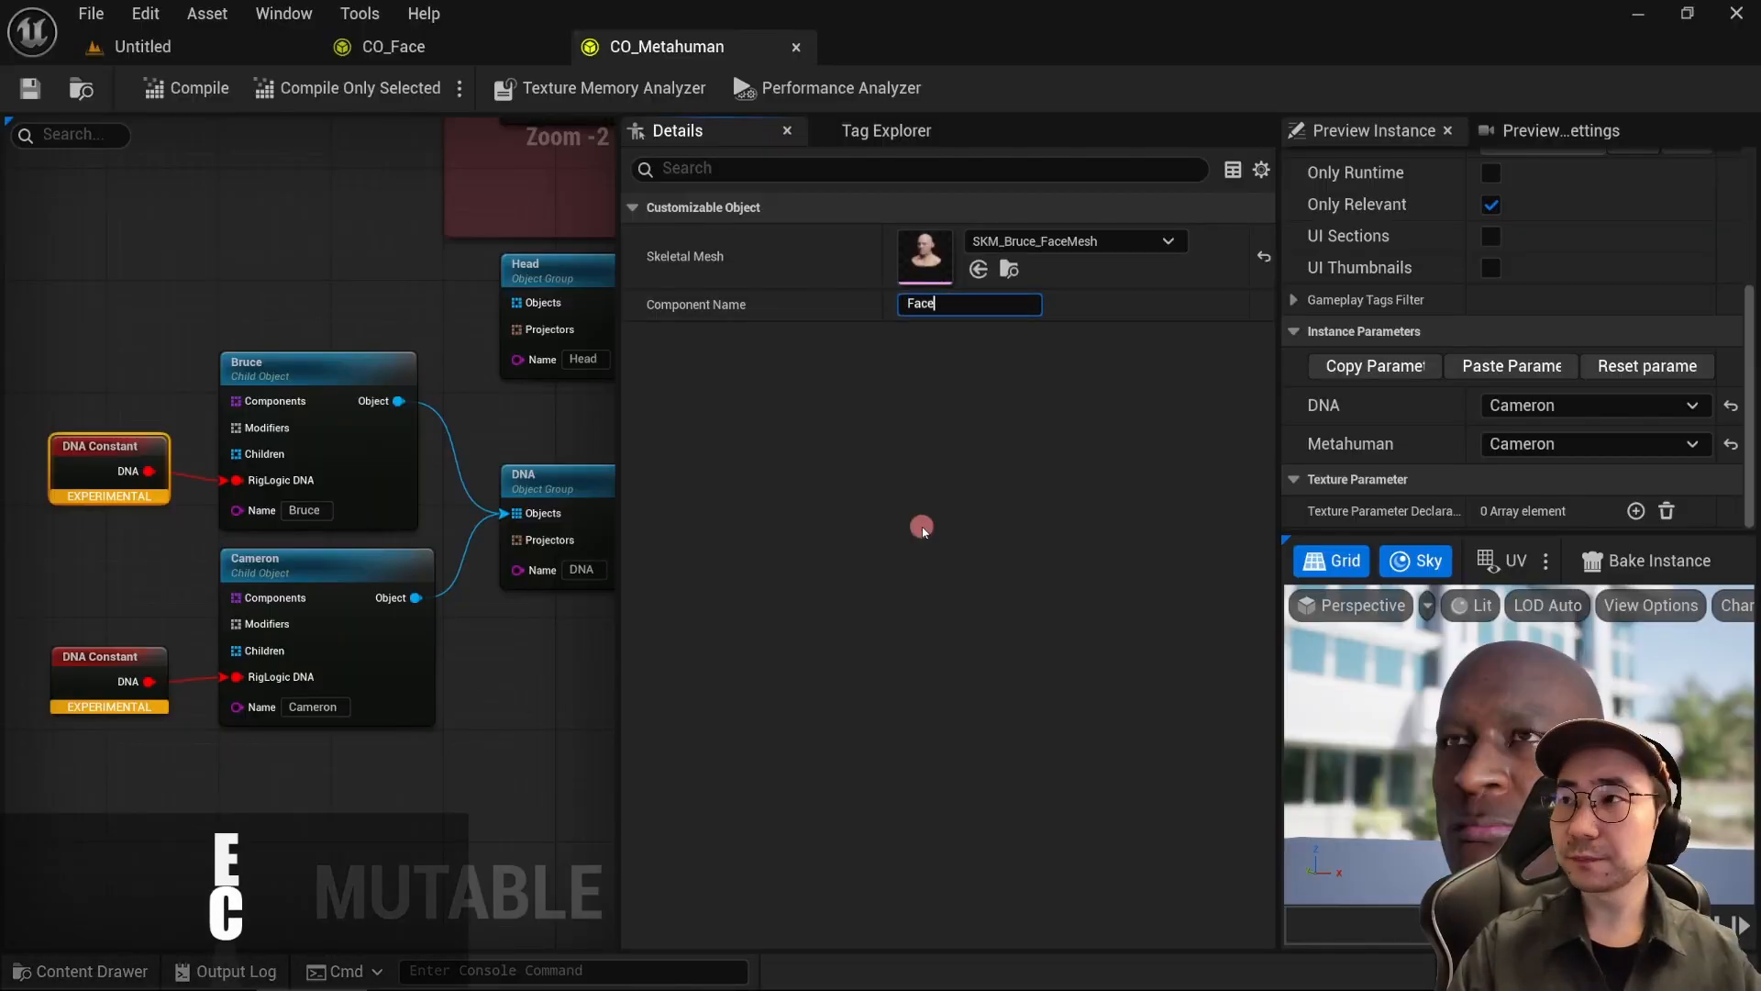
pyautogui.click(101, 656)
pyautogui.click(926, 305)
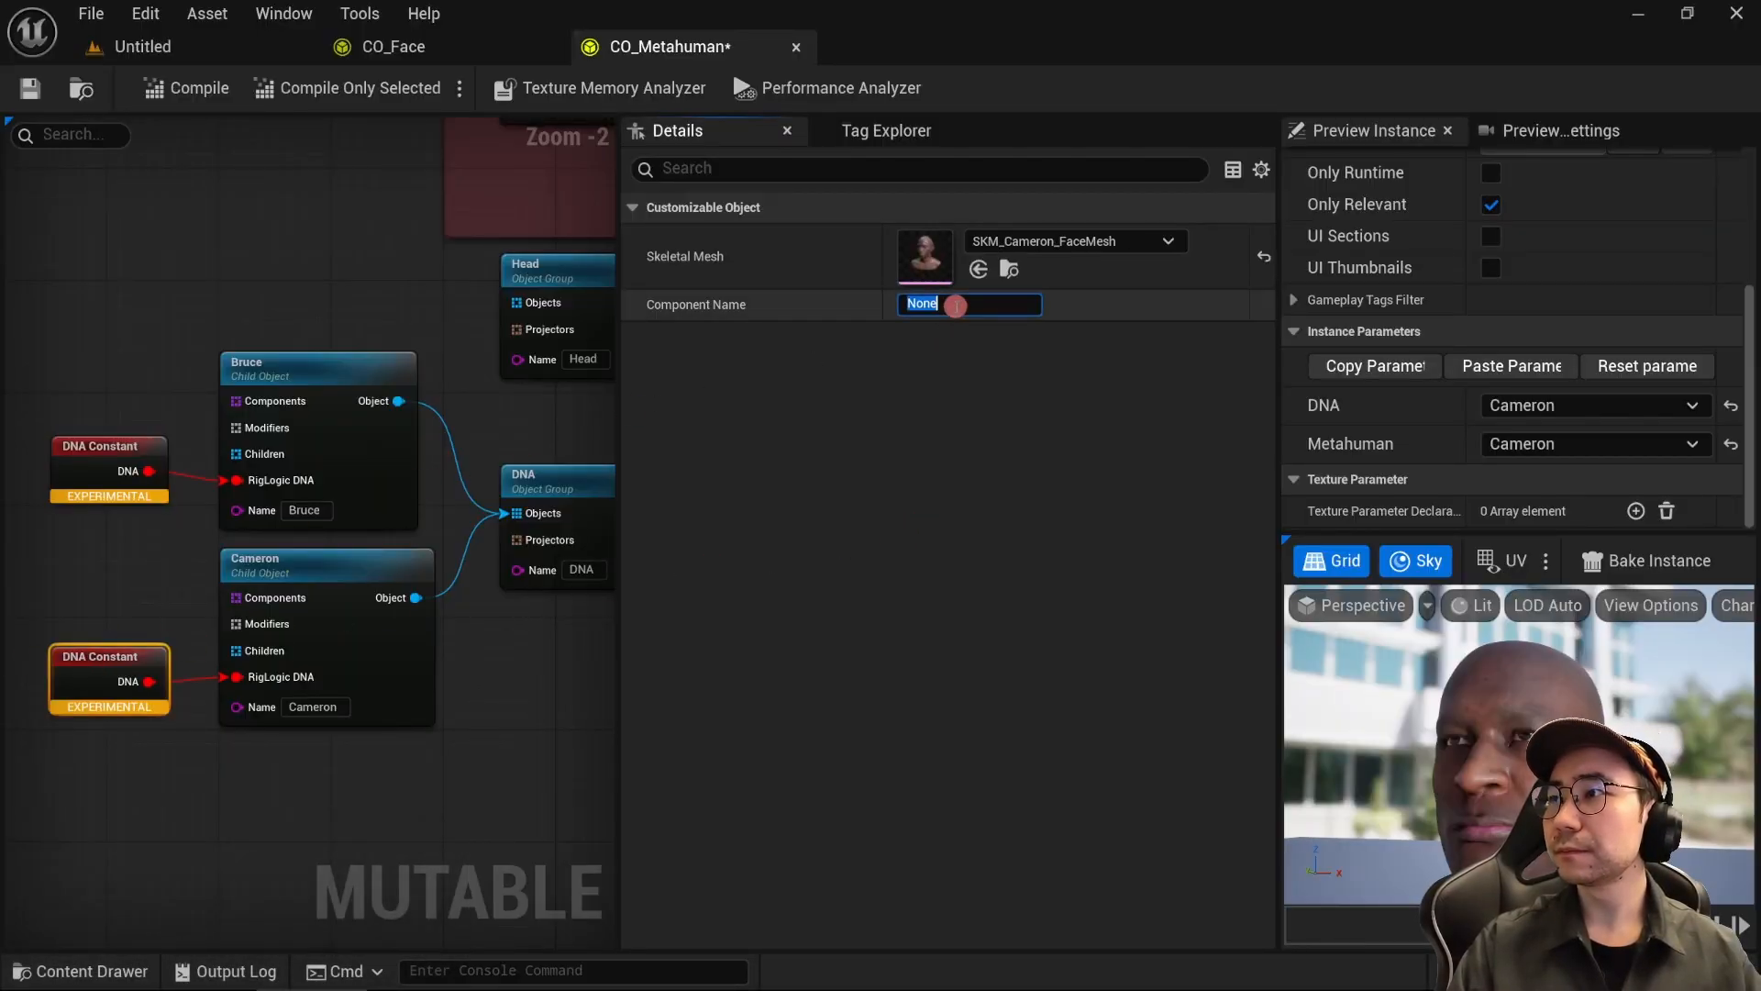
pyautogui.write('Face')
pyautogui.click(201, 144)
pyautogui.click(196, 84)
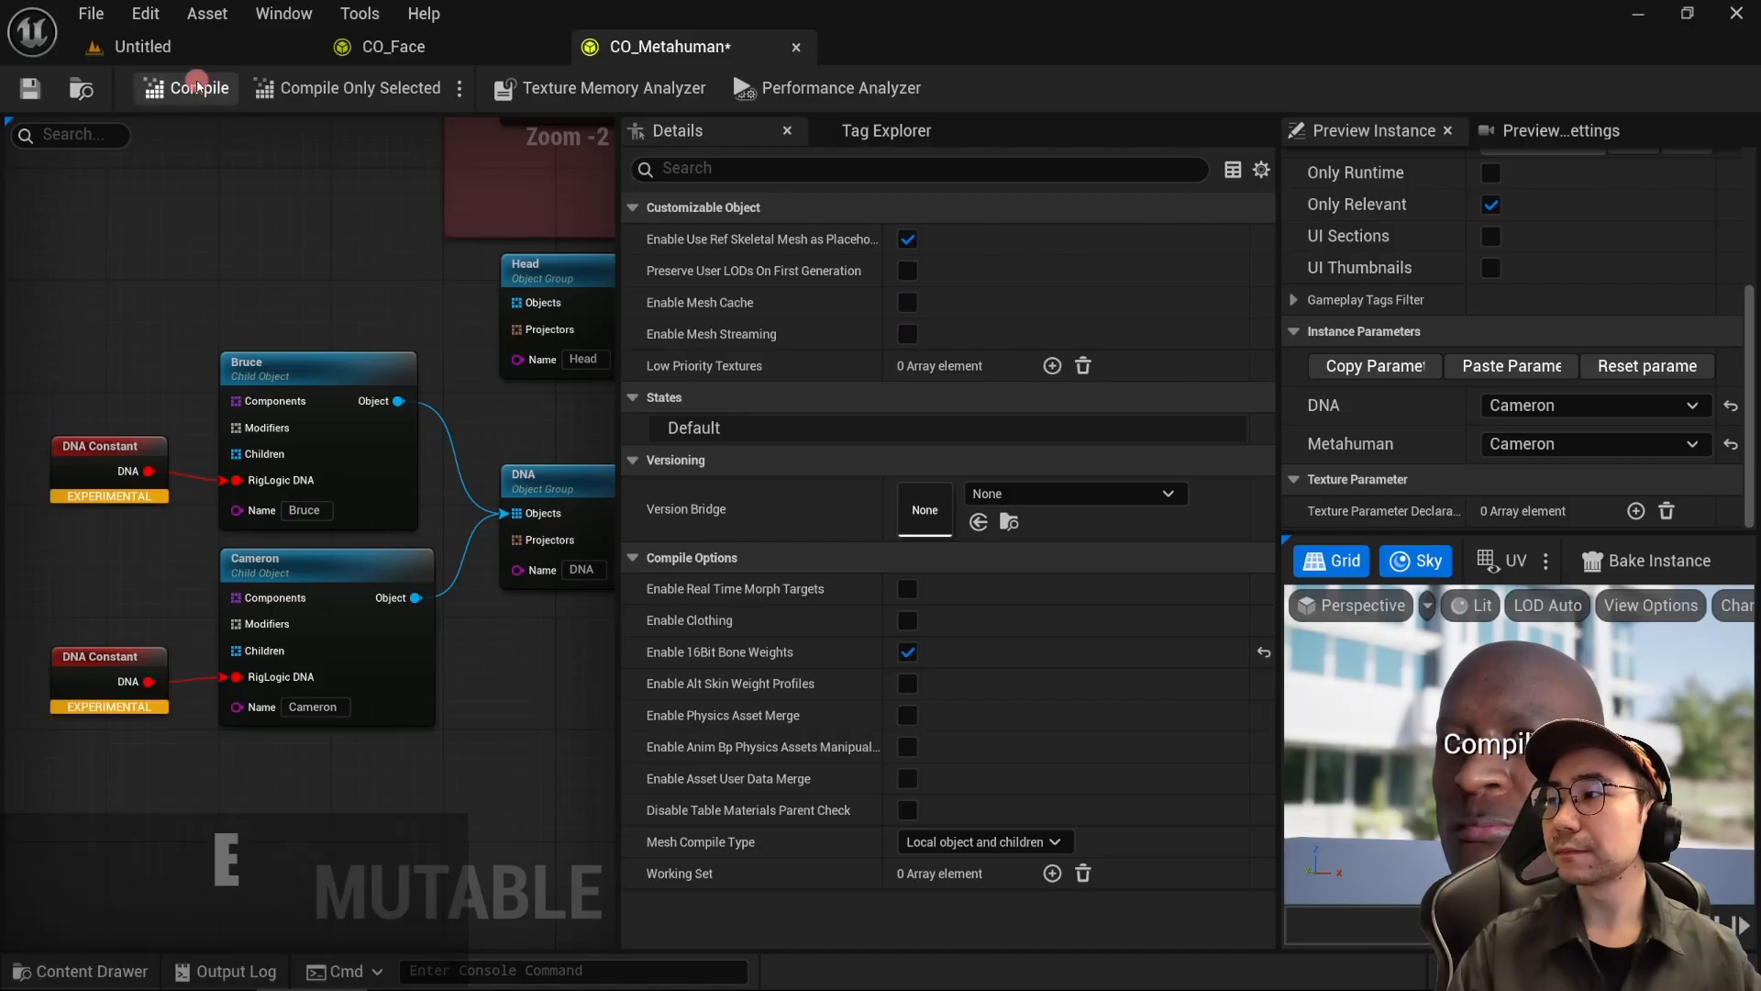